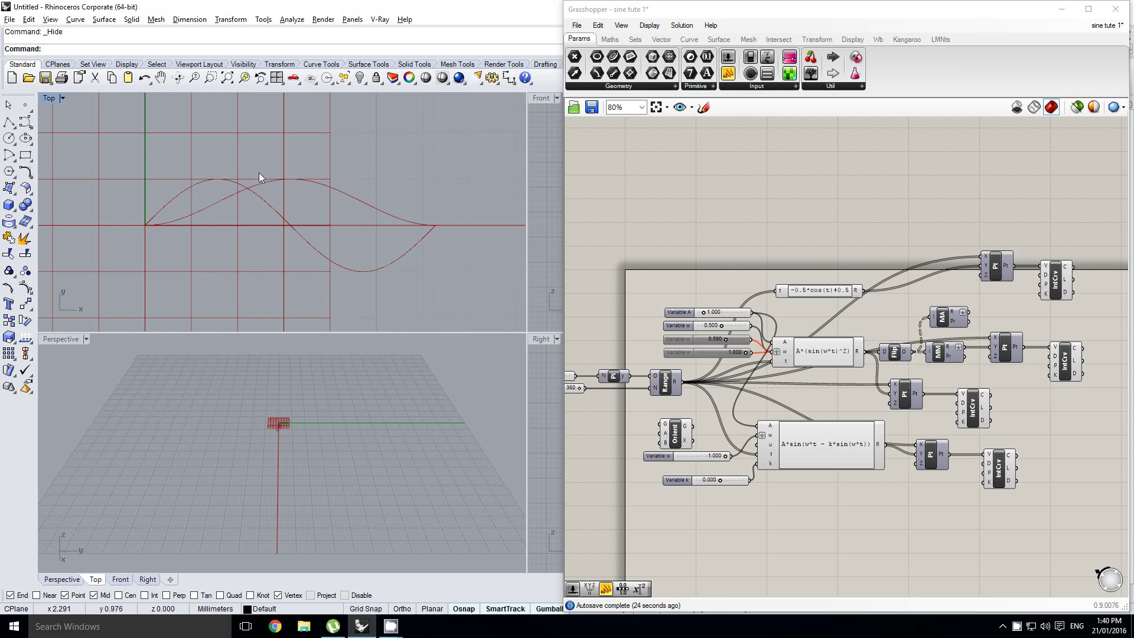
Switch to the sine tute 2 definition and orbit the perspective view around its surface preview.
right_drag(673, 256, 697, 251)
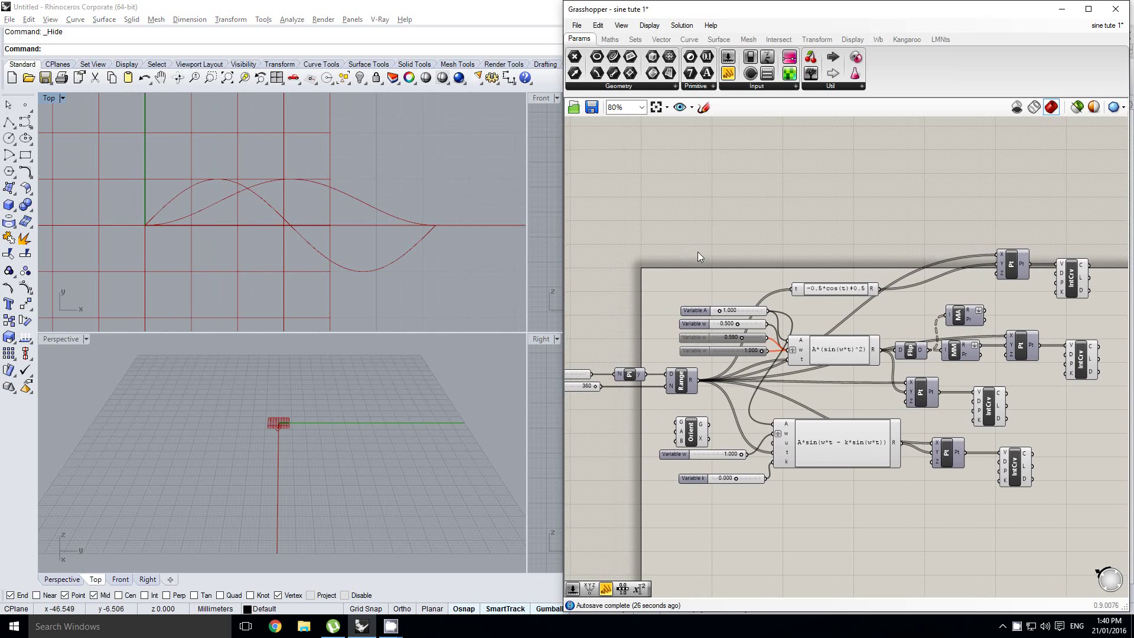
right_drag(383, 234, 373, 235)
right_drag(772, 246, 762, 235)
key(ctrl+Tab)
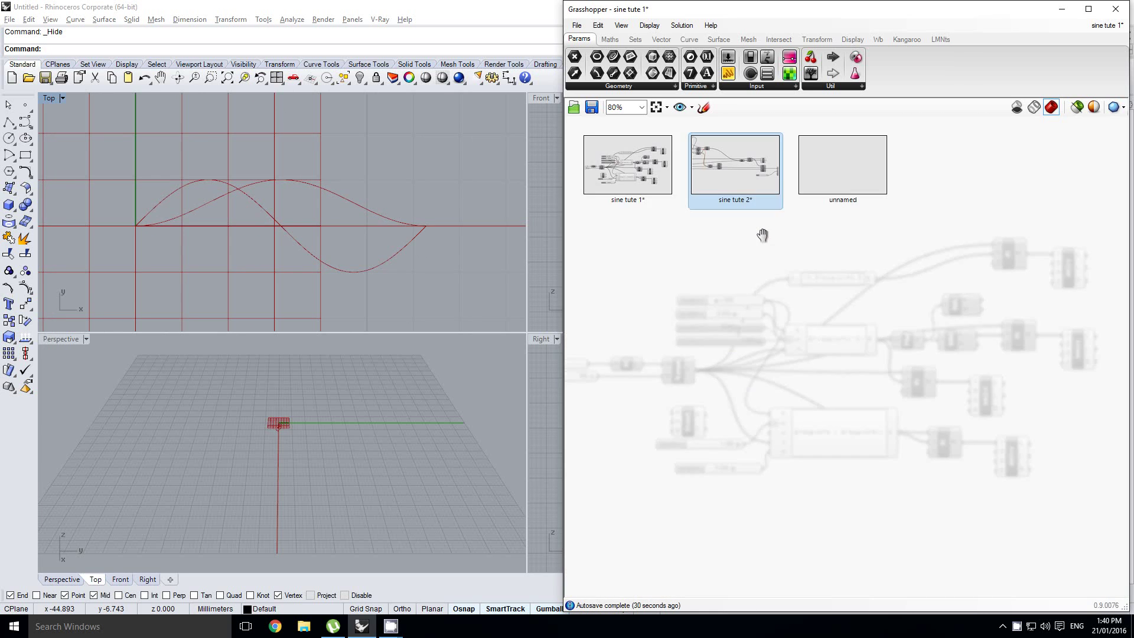
right_drag(299, 406, 362, 385)
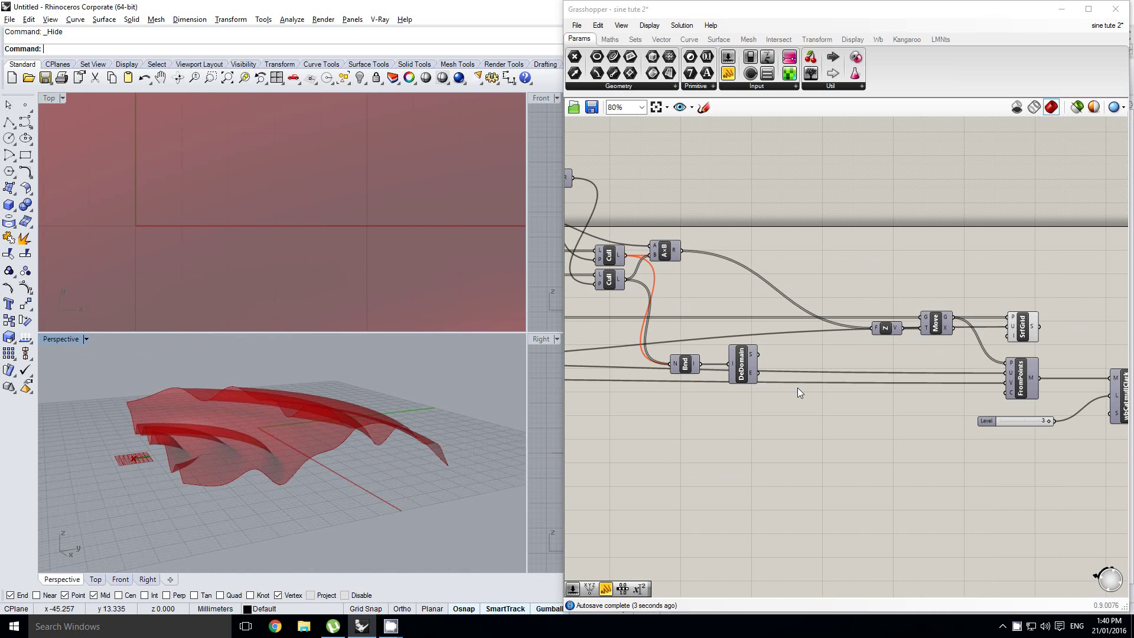
Bake the SrfGrid component's surface into the Rhino model and turn off the component's preview.
scroll(899, 364, up, 5)
click(902, 329)
middle_click(891, 320)
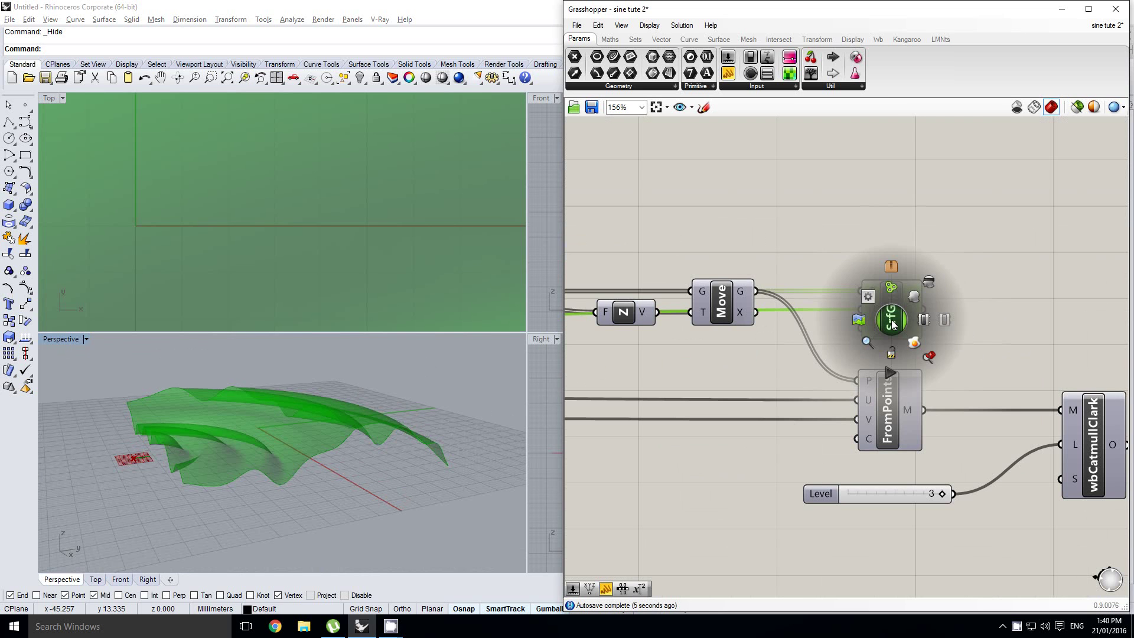
click(910, 339)
middle_click(908, 305)
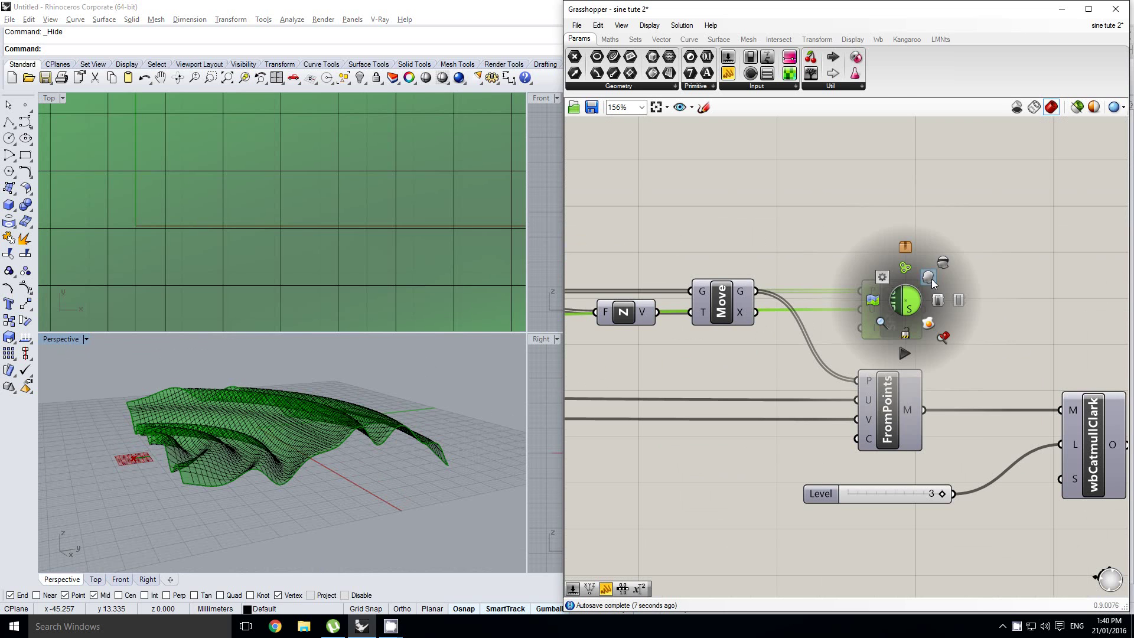
click(944, 261)
Set the Perspective viewport to Rendered display and delete the baked surface.
click(86, 339)
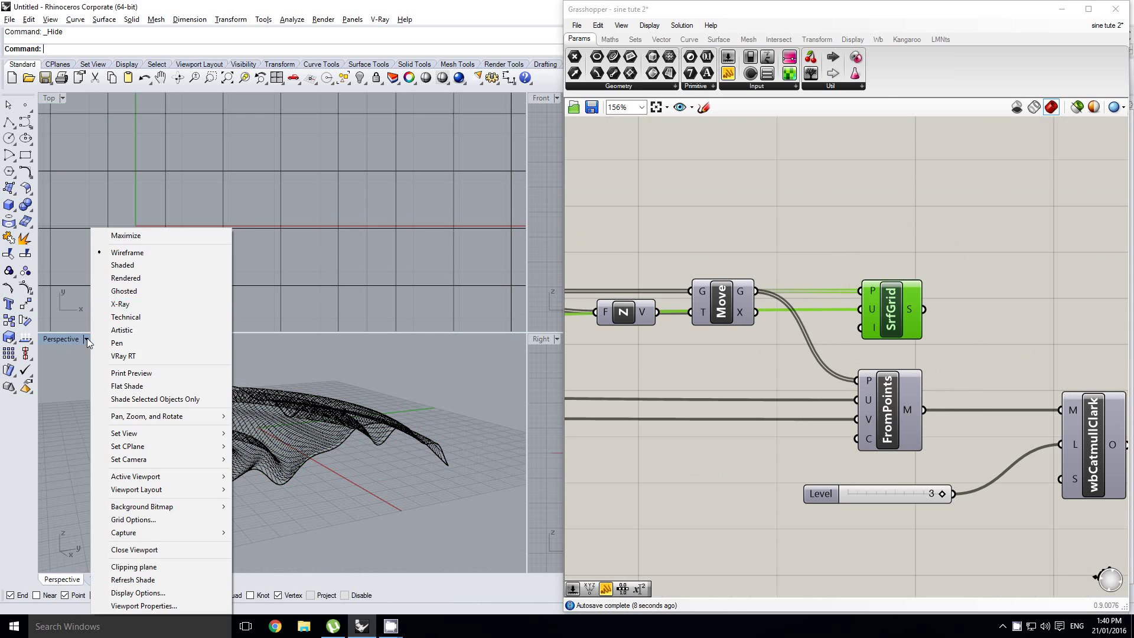
click(142, 278)
mouse_move(342, 449)
right_down()
mouse_move(327, 429)
mouse_move(313, 449)
right_up()
click(311, 453)
key(Delete)
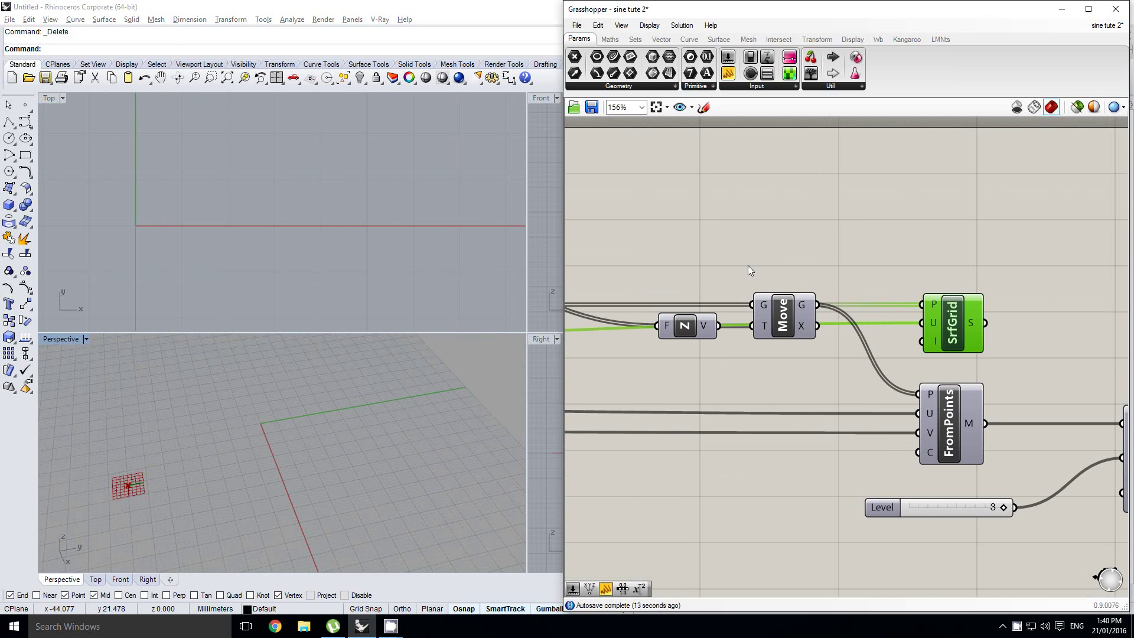
Create a new empty Grasshopper definition and maximize Rhino's Top viewport.
click(577, 25)
click(602, 41)
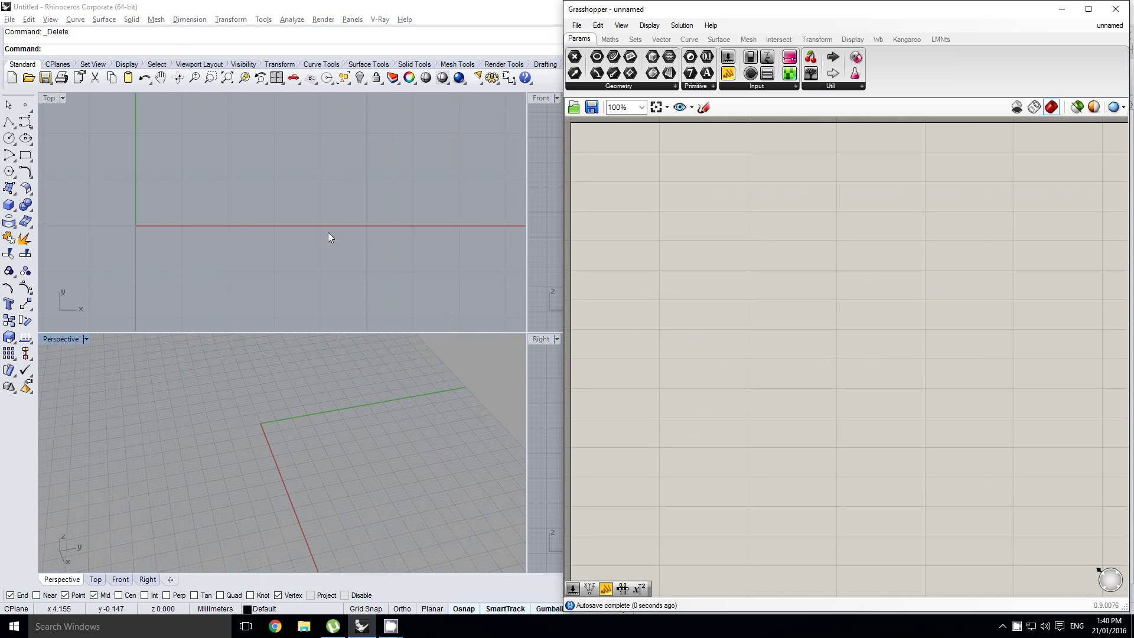
right_drag(328, 232, 349, 243)
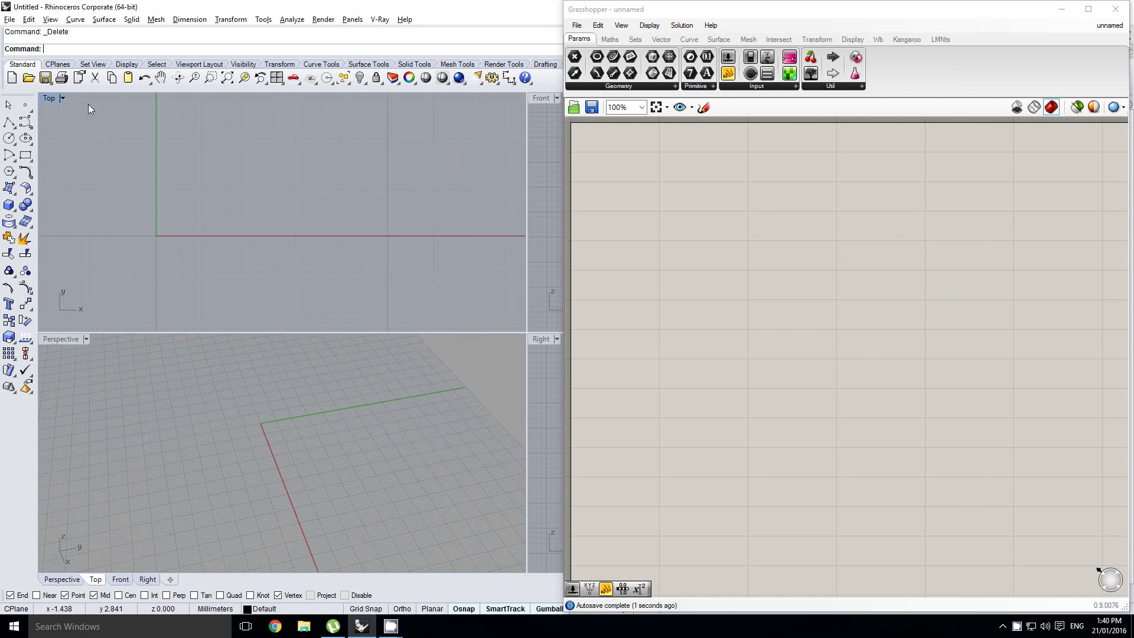
double_click(49, 99)
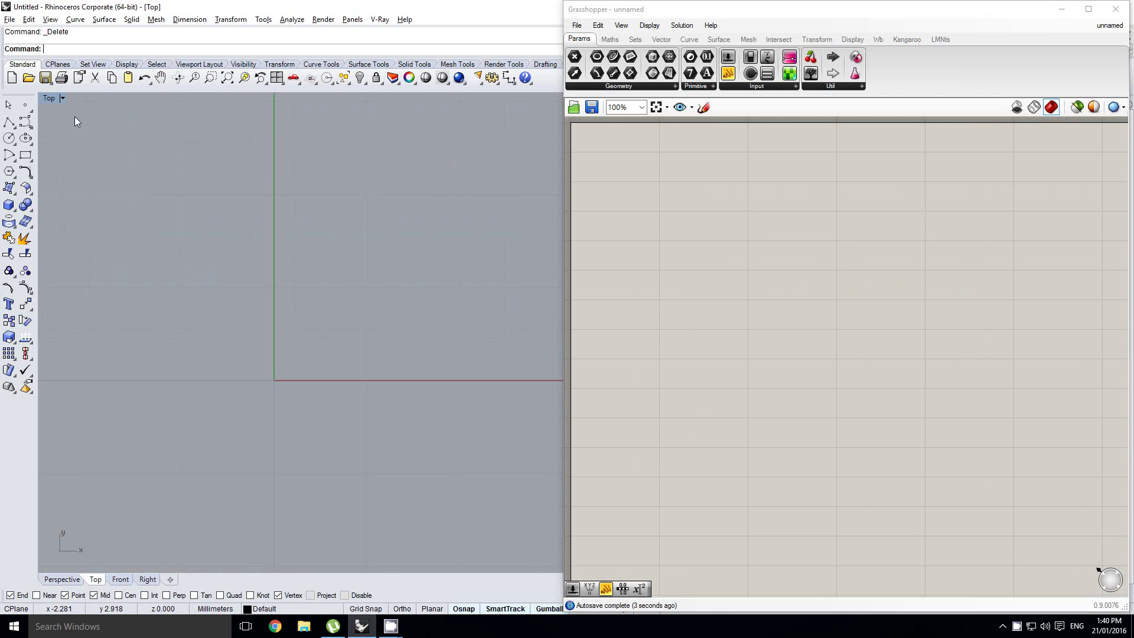
double_click(749, 252)
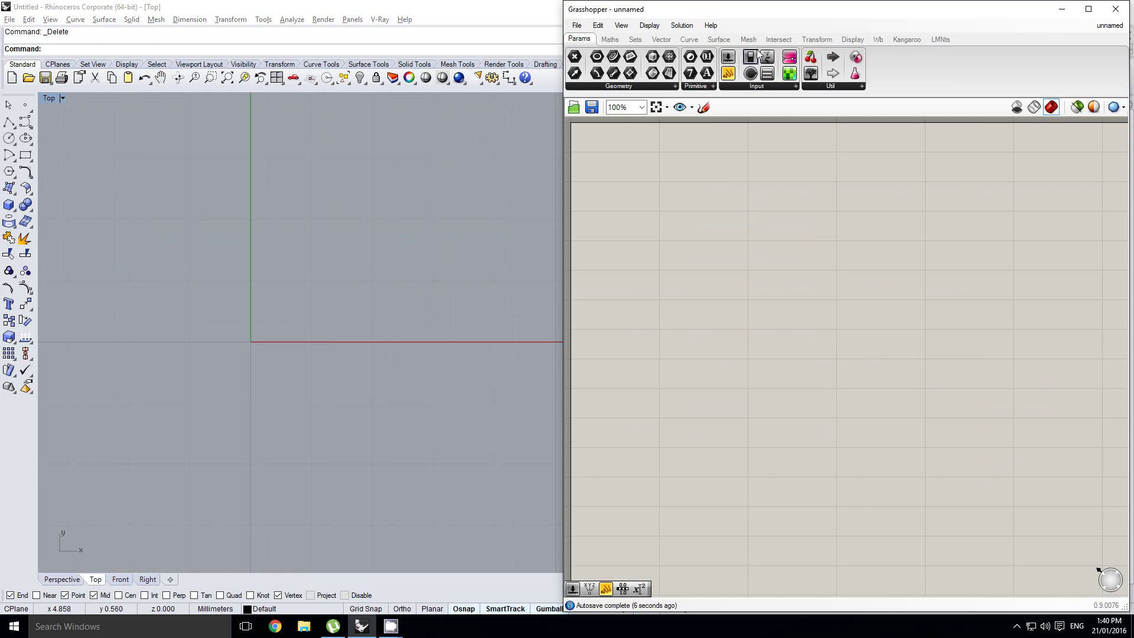
Place an Expression component on the canvas and set its expression to sin(w*t).
click(609, 39)
drag(758, 75, 882, 249)
double_click(881, 247)
key(ctrl+a)
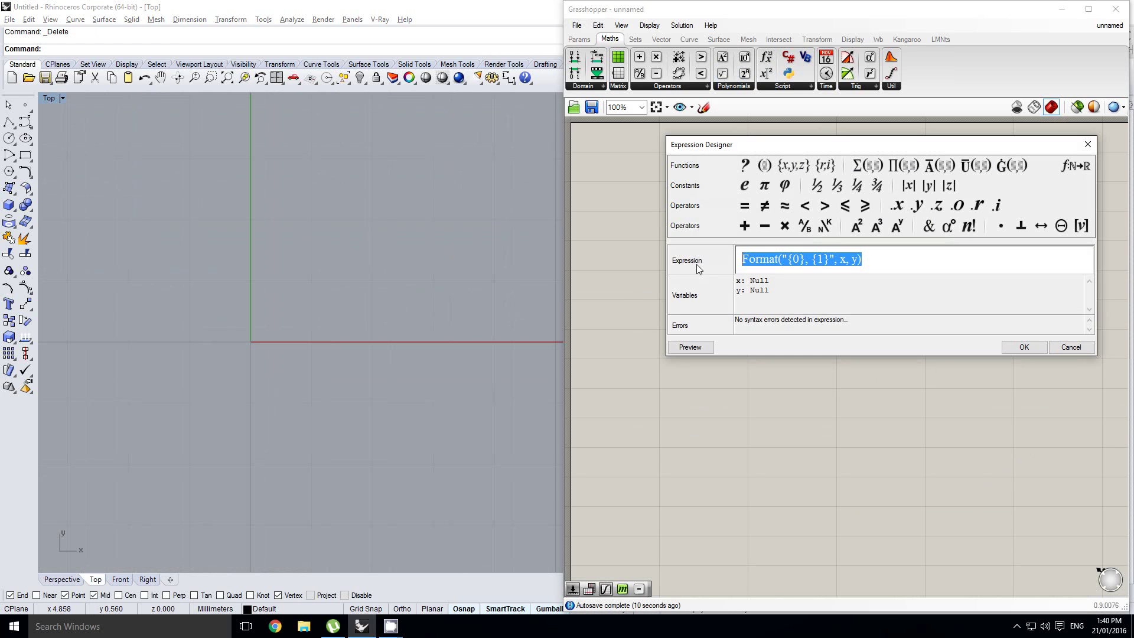
text(s)
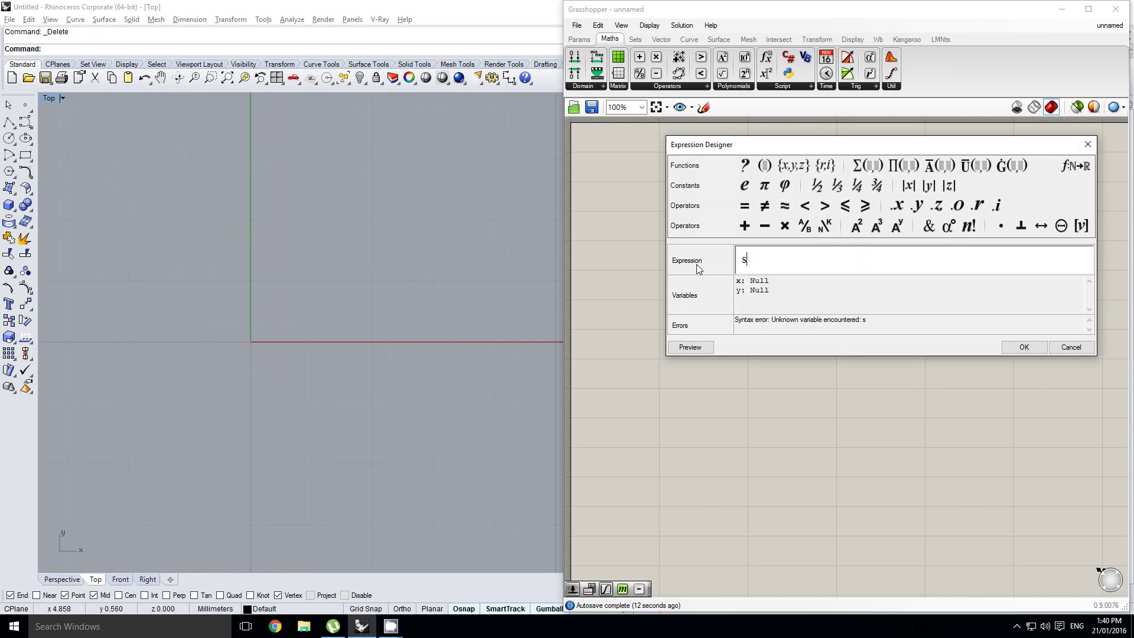
text(in(w*t))
double_click(764, 260)
drag(815, 150, 807, 153)
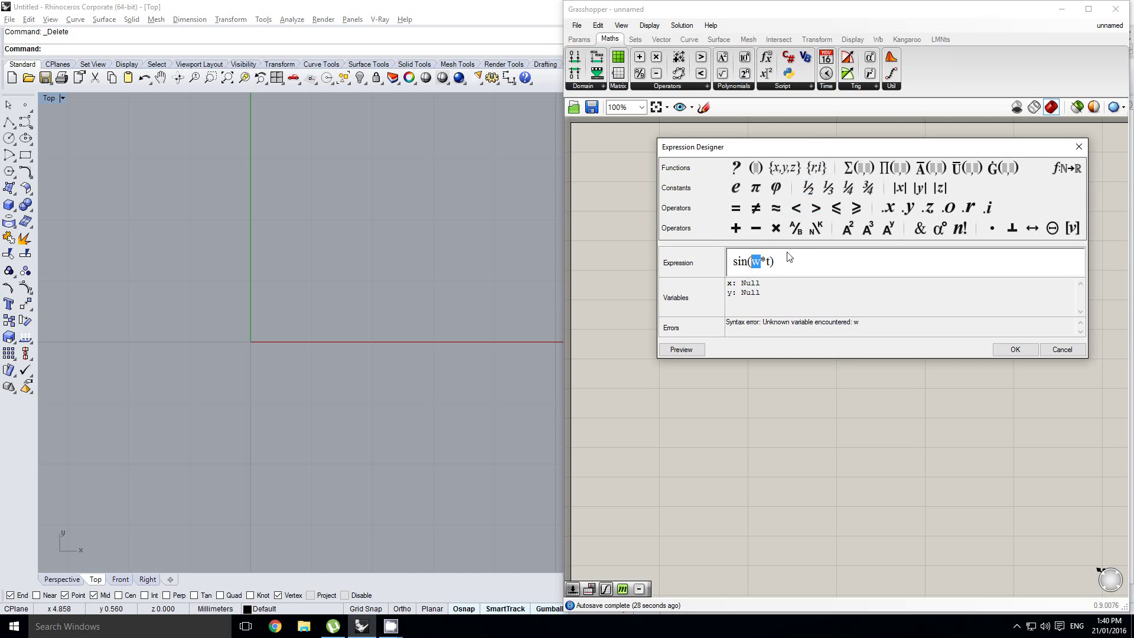
double_click(768, 263)
click(773, 262)
triple_click(775, 262)
click(766, 263)
click(1012, 350)
Rename the Expression component's x input to w and its y input to t.
scroll(894, 257, up, 1)
scroll(894, 257, up, 4)
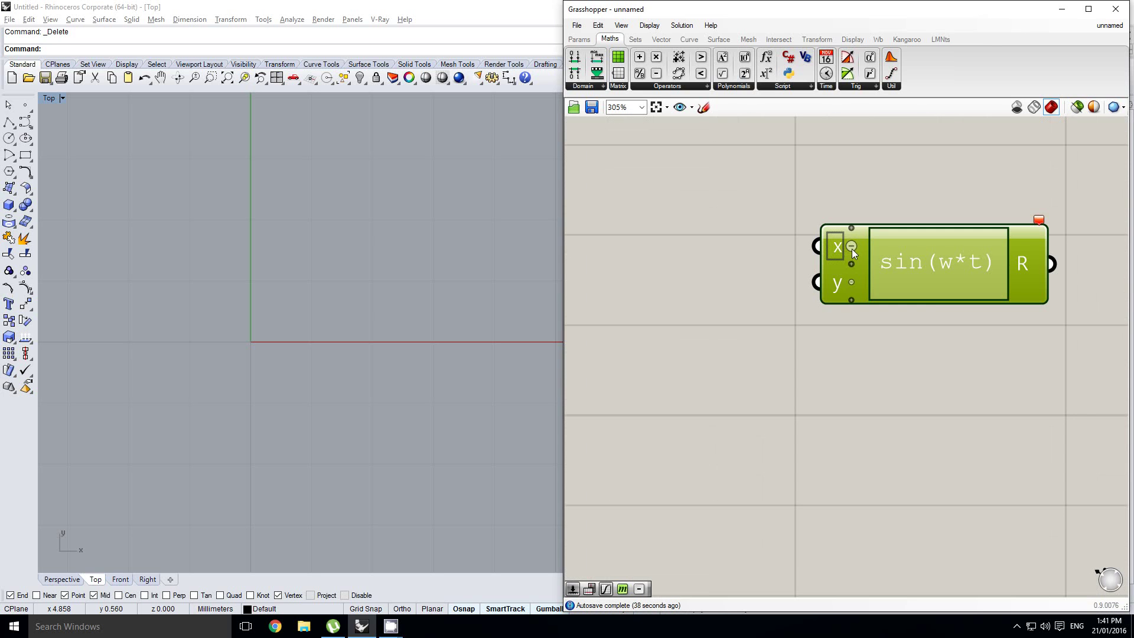
right_click(839, 248)
text(w)
key(Return)
right_click(801, 296)
text(t)
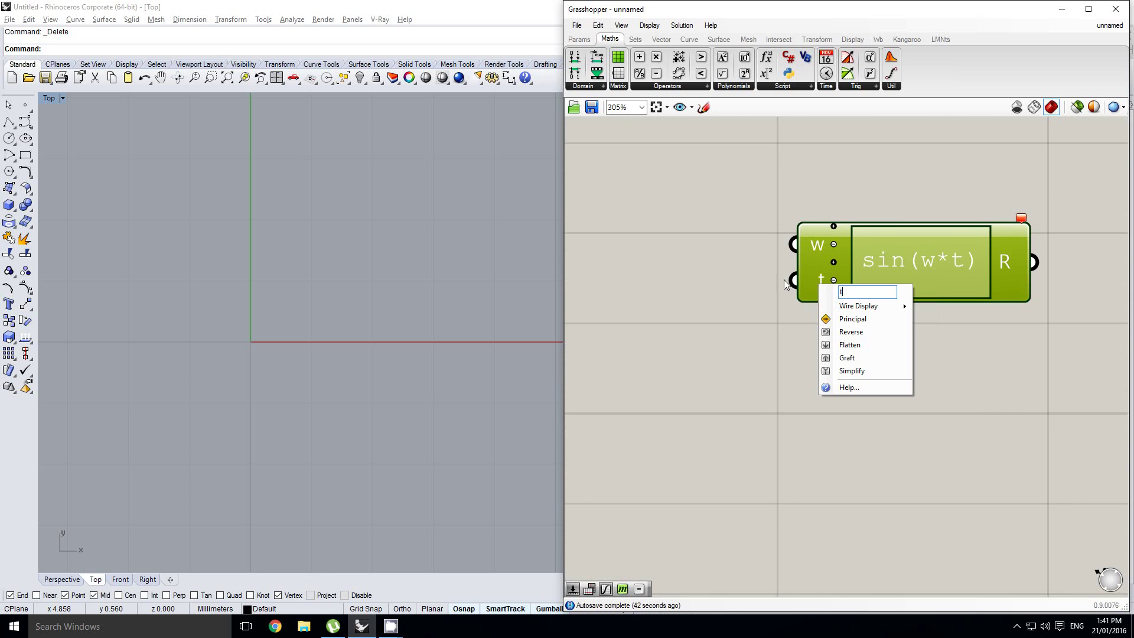
key(Return)
click(835, 286)
Examine the controls for adding and removing inputs on the Expression component.
scroll(850, 286, down, 1)
right_drag(861, 282, 880, 281)
scroll(880, 282, down, 1)
scroll(906, 294, down, 2)
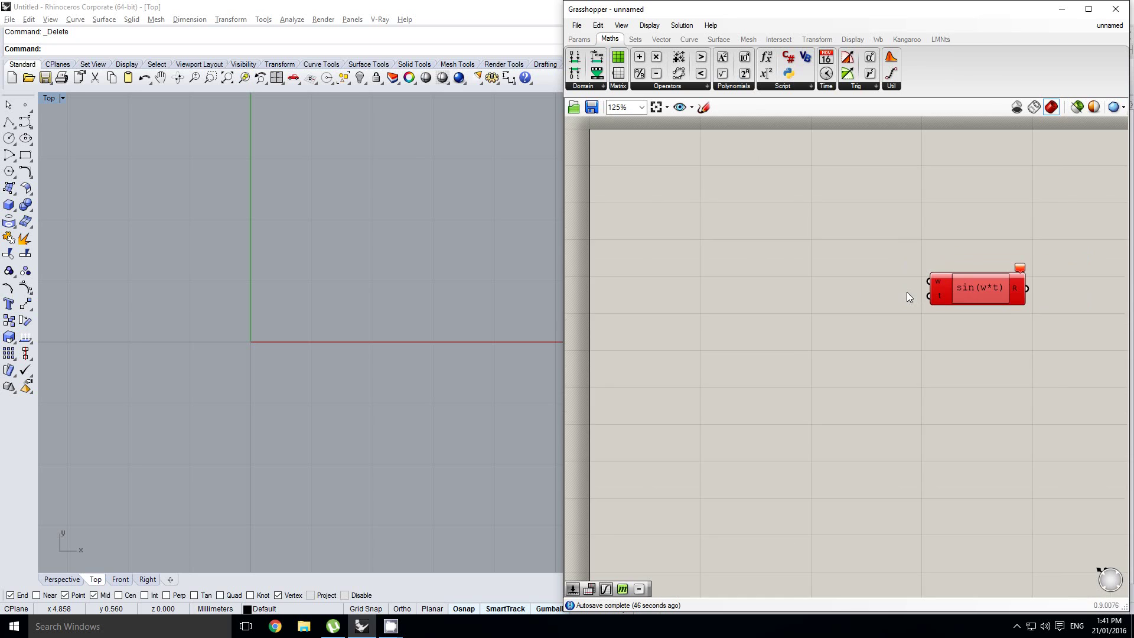
scroll(905, 297, up, 2)
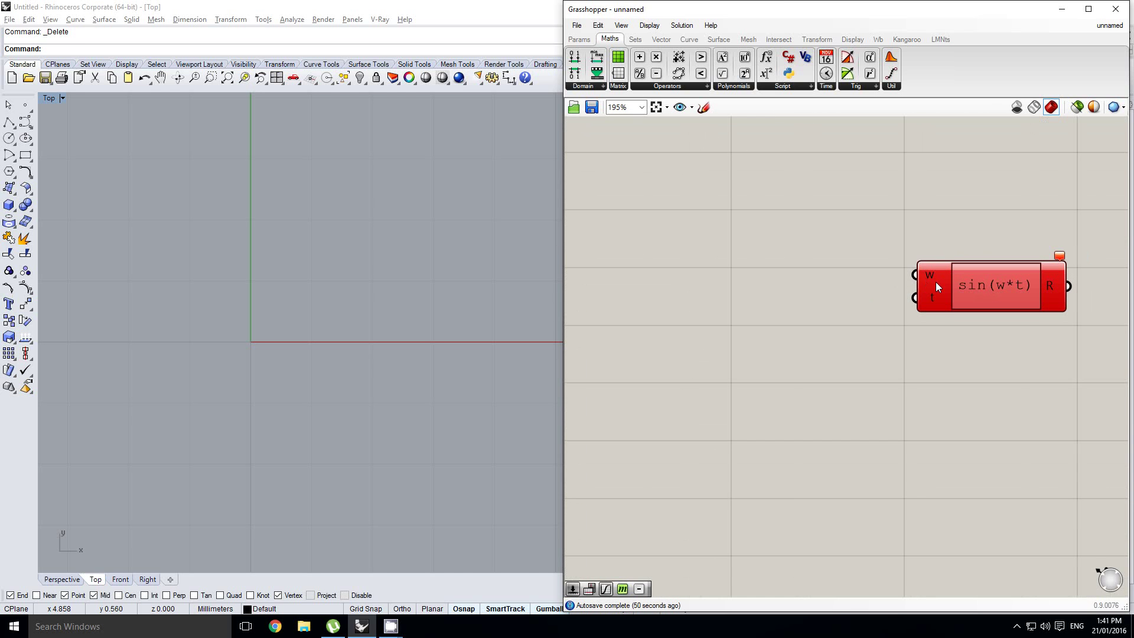
scroll(936, 284, up, 4)
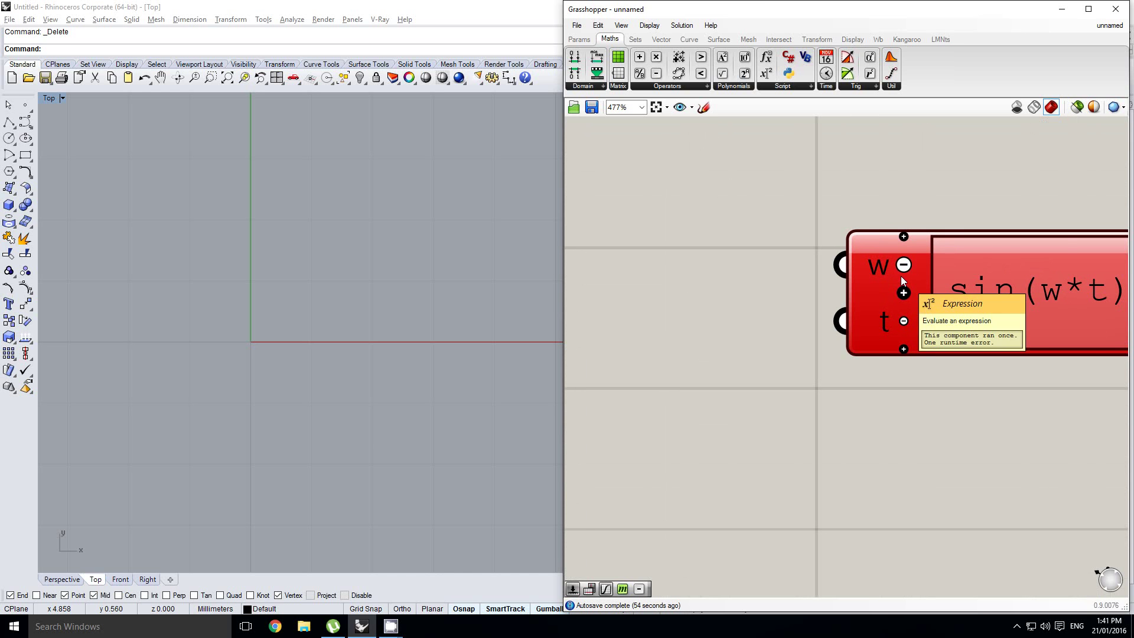
scroll(902, 275, down, 5)
scroll(825, 275, up, 1)
Add a Range component to the canvas ahead of the Expression component.
right_drag(757, 245, 848, 243)
scroll(841, 266, down, 1)
double_click(841, 266)
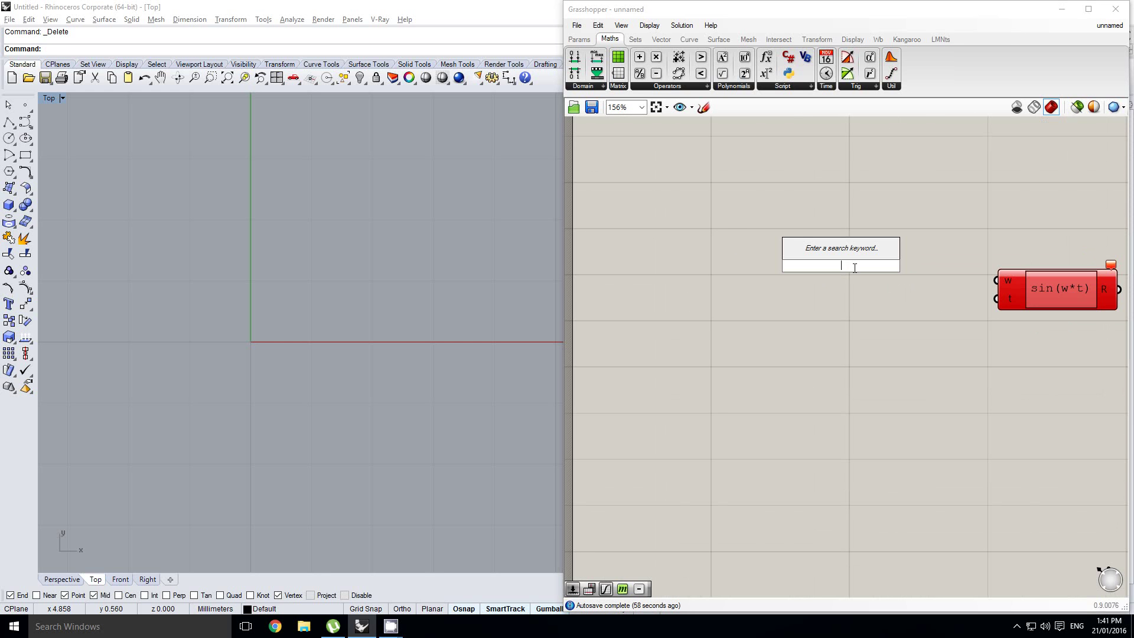
text(range)
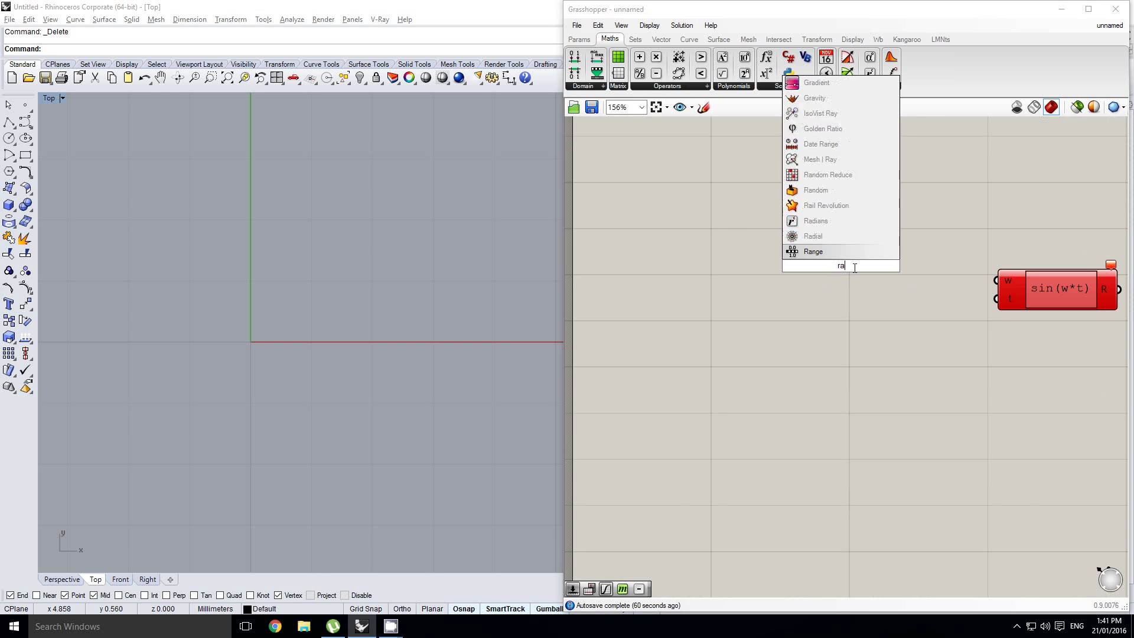
key(Return)
drag(841, 282, 848, 308)
right_drag(842, 307, 909, 304)
drag(896, 278, 884, 295)
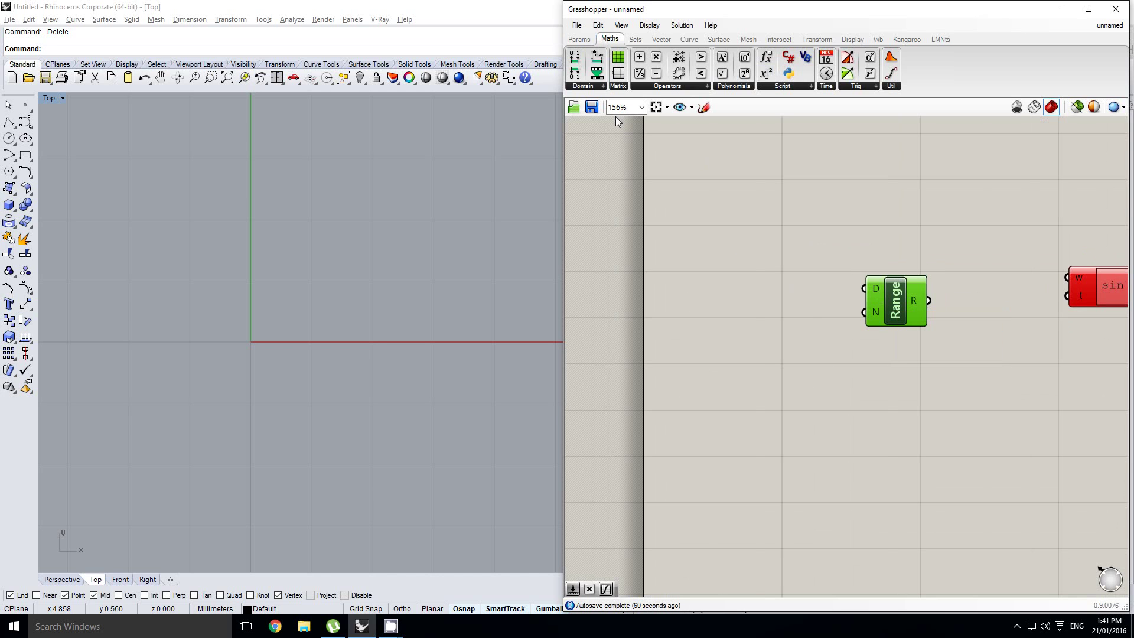
Add a Construct Domain component ahead of Range and connect its output to Range's D input.
drag(575, 58, 865, 288)
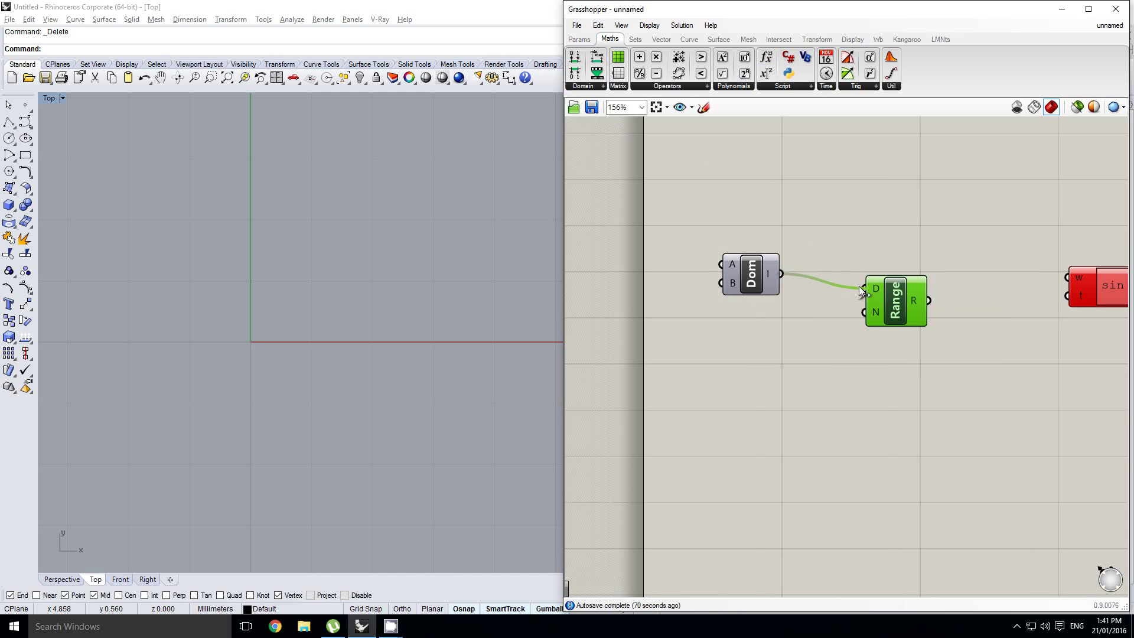
click(758, 290)
right_drag(722, 285, 817, 293)
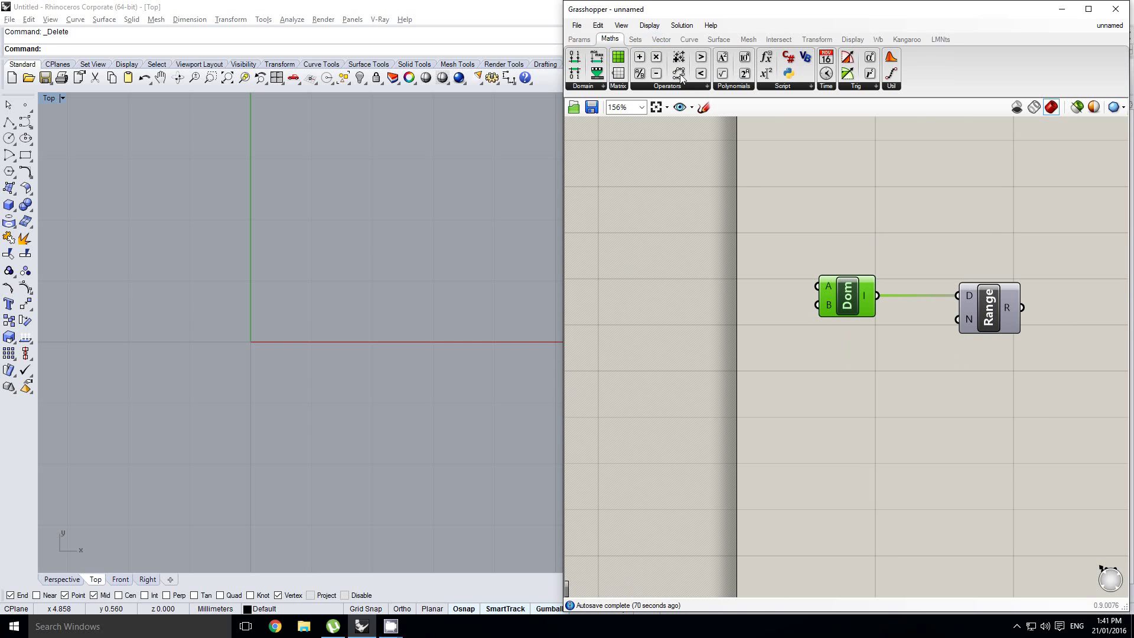
Add a number slider ahead of the Domain component and raise its maximum limit.
click(578, 39)
drag(728, 57, 681, 287)
right_drag(661, 284, 788, 260)
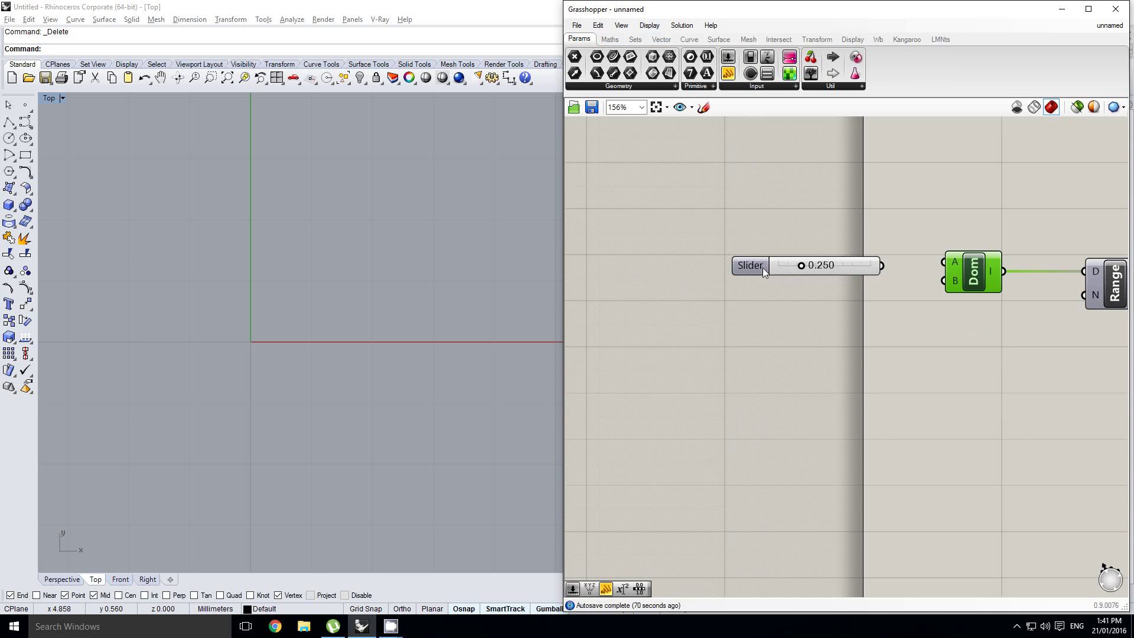
drag(760, 261, 696, 286)
double_click(695, 286)
double_click(694, 319)
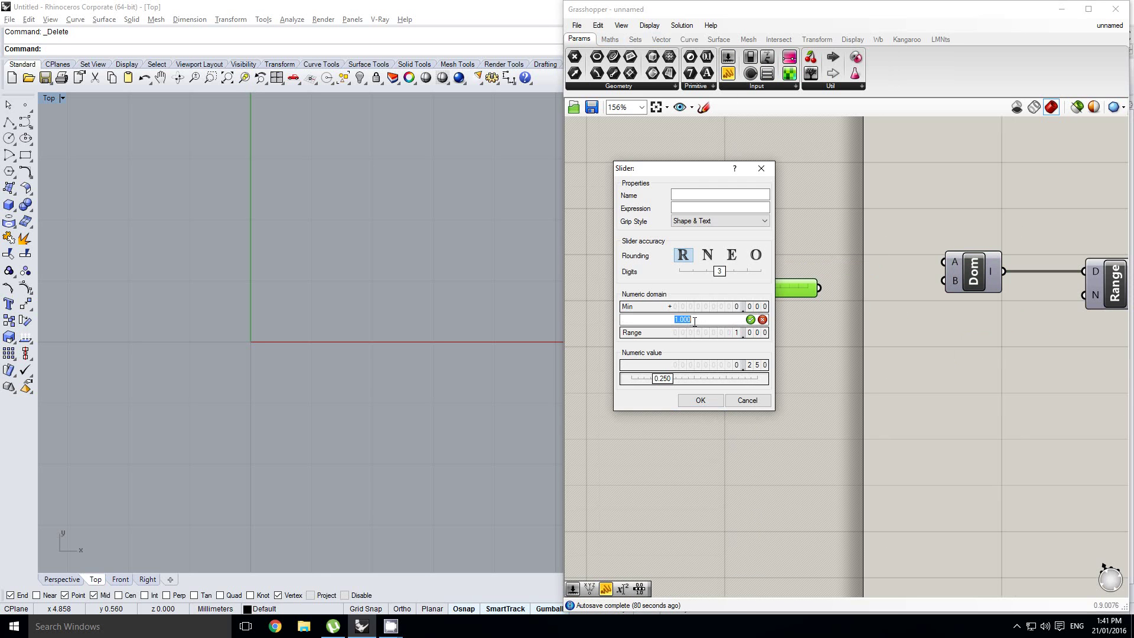
text(1)
click(703, 400)
Add a Pi component and connect its output to the Domain component's B input.
double_click(843, 227)
text(pi)
key(Return)
drag(833, 224, 921, 286)
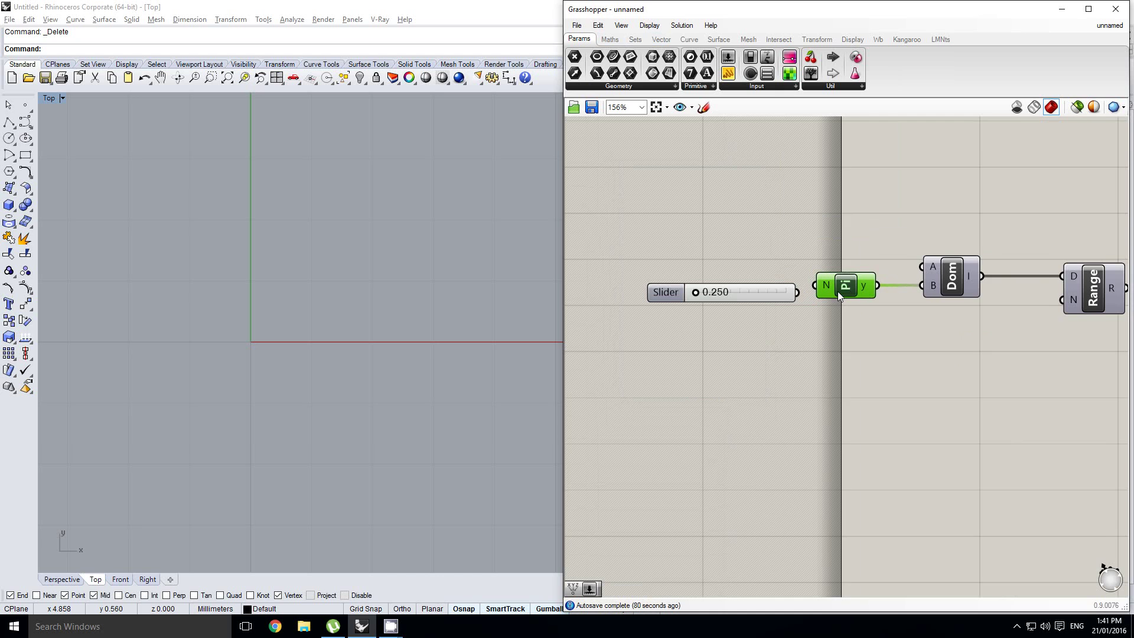
scroll(838, 291, up, 1)
Connect the number slider to Pi's N input and set the slider to 2.
click(745, 297)
drag(744, 297, 800, 286)
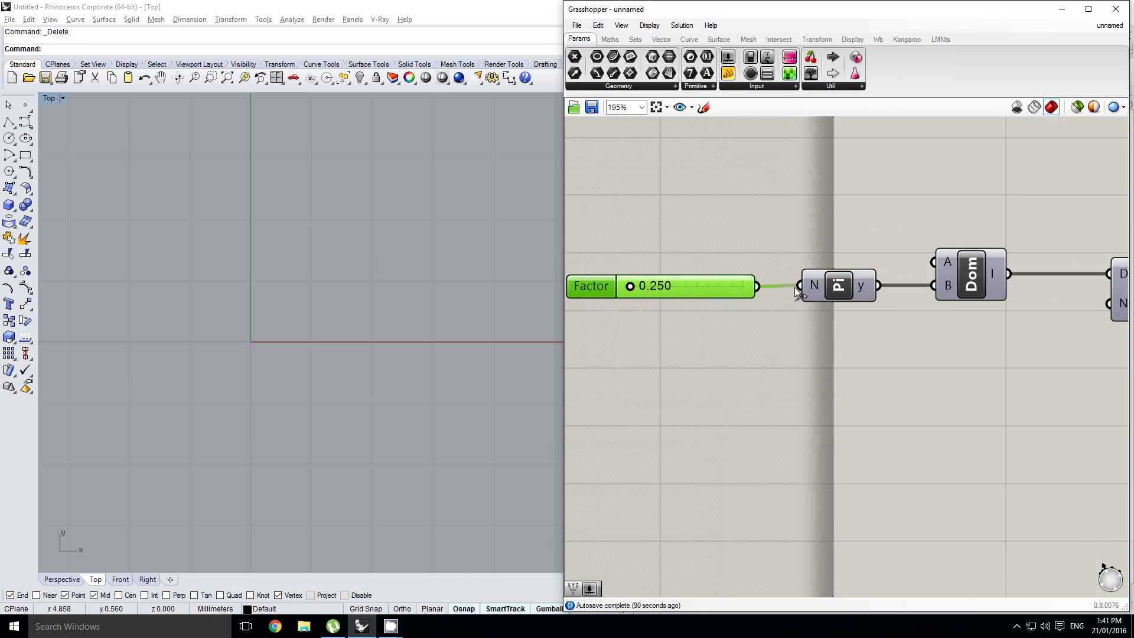
double_click(703, 290)
text(2)
key(Return)
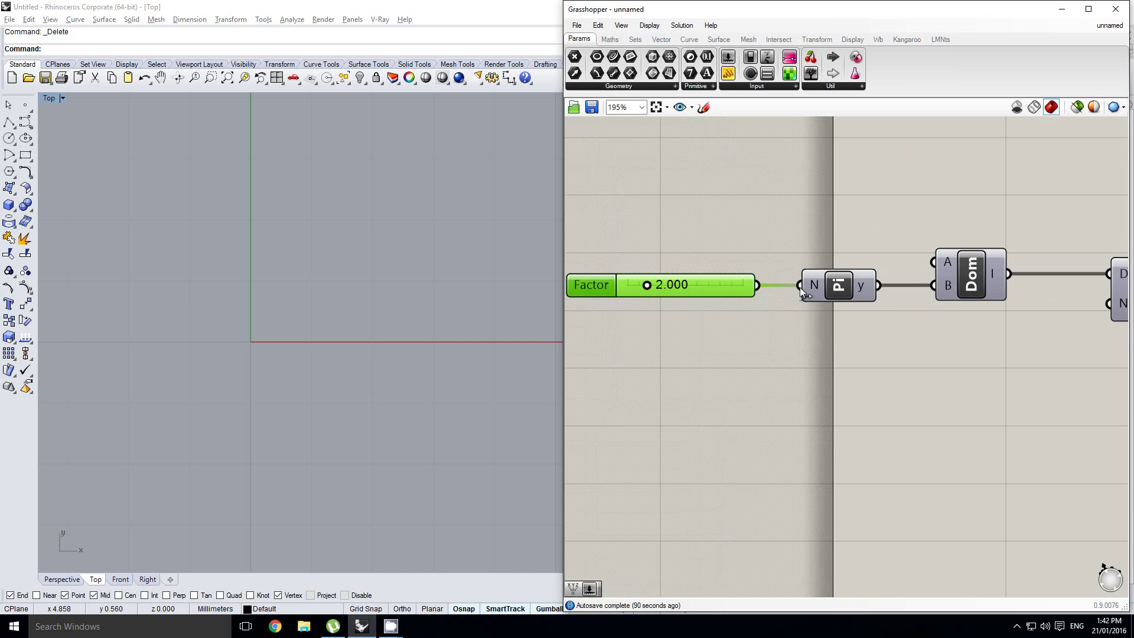
Place a second number slider below the Domain component.
right_drag(878, 268, 765, 256)
right_click(797, 285)
mouse_move(767, 289)
right_drag(1014, 306, 870, 270)
click(728, 59)
click(683, 314)
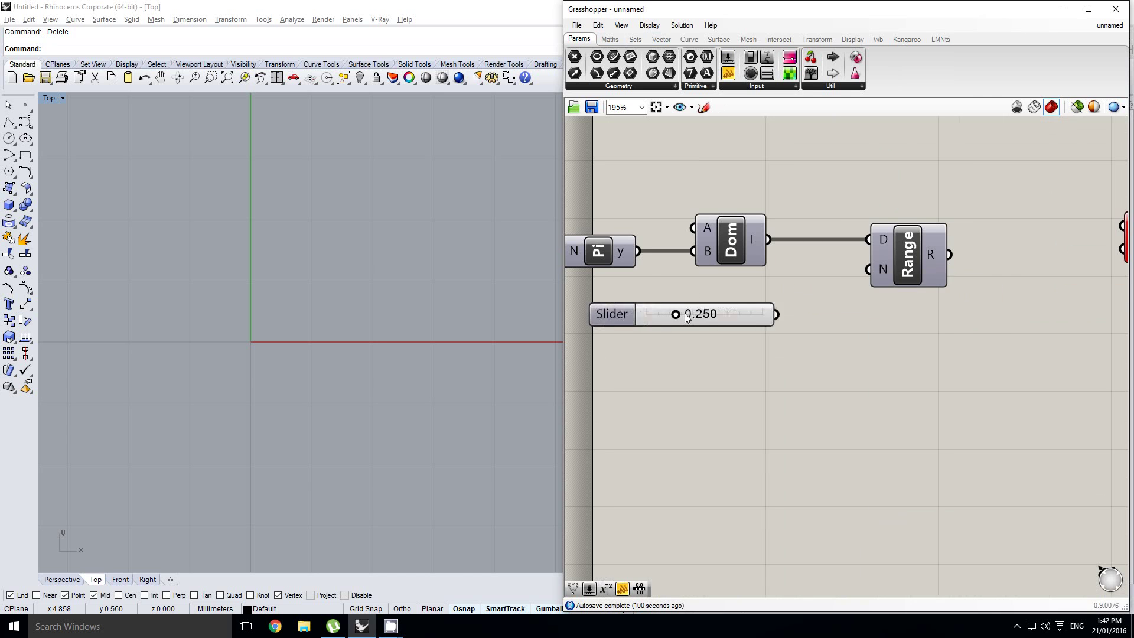
right_drag(685, 316, 757, 316)
click(697, 318)
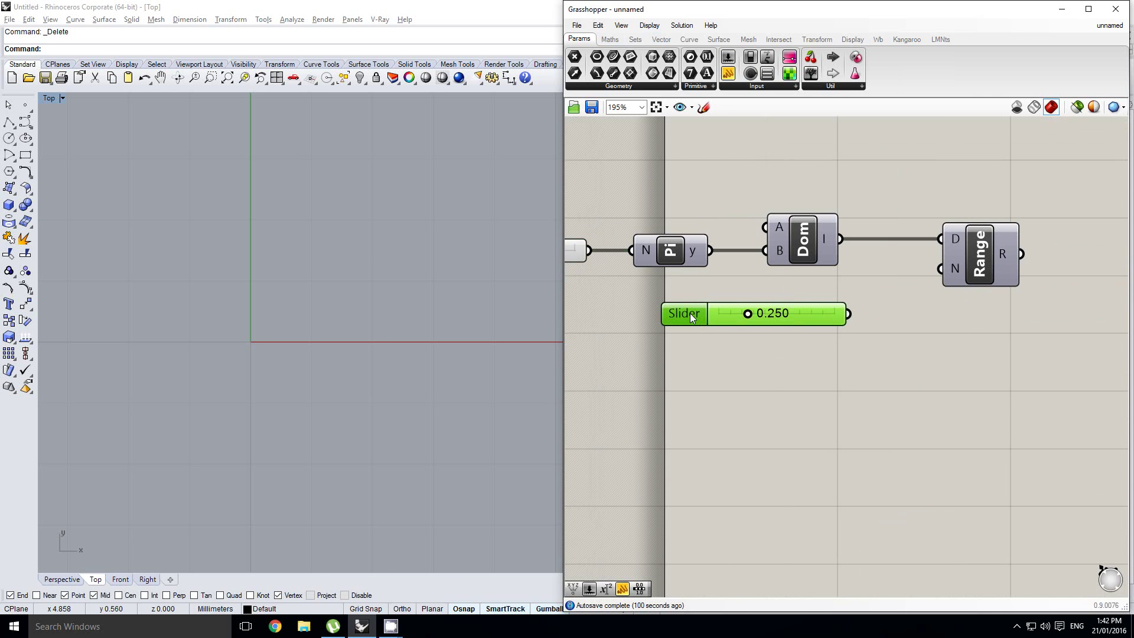
Configure the second slider with a maximum of 360 and integer rounding.
double_click(690, 313)
double_click(701, 352)
text(36)
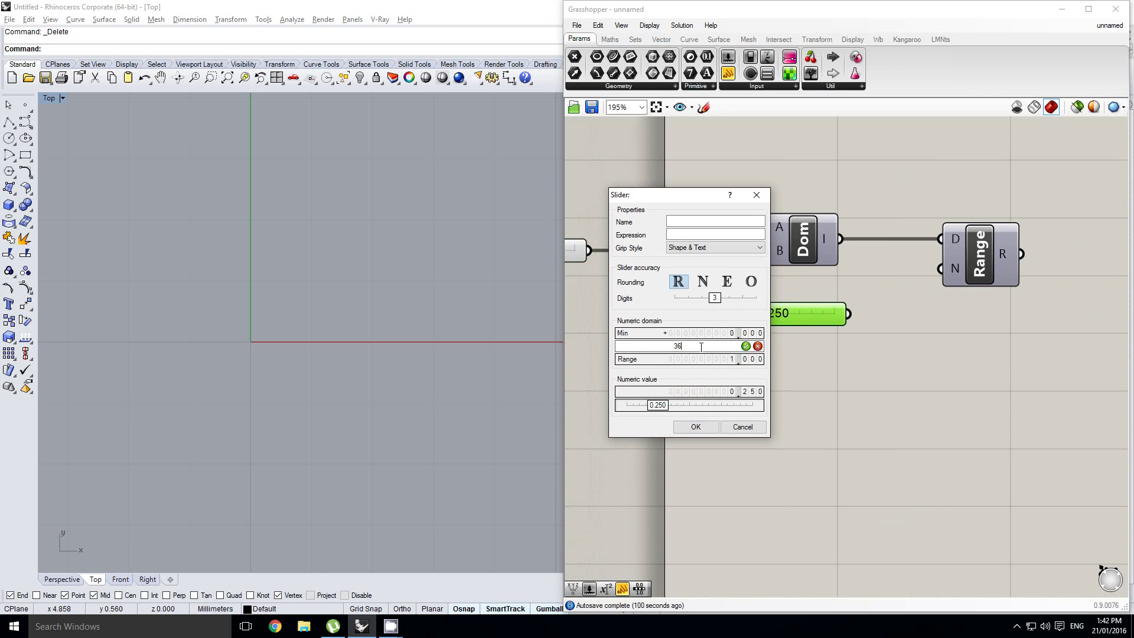
text(0)
click(702, 282)
click(695, 427)
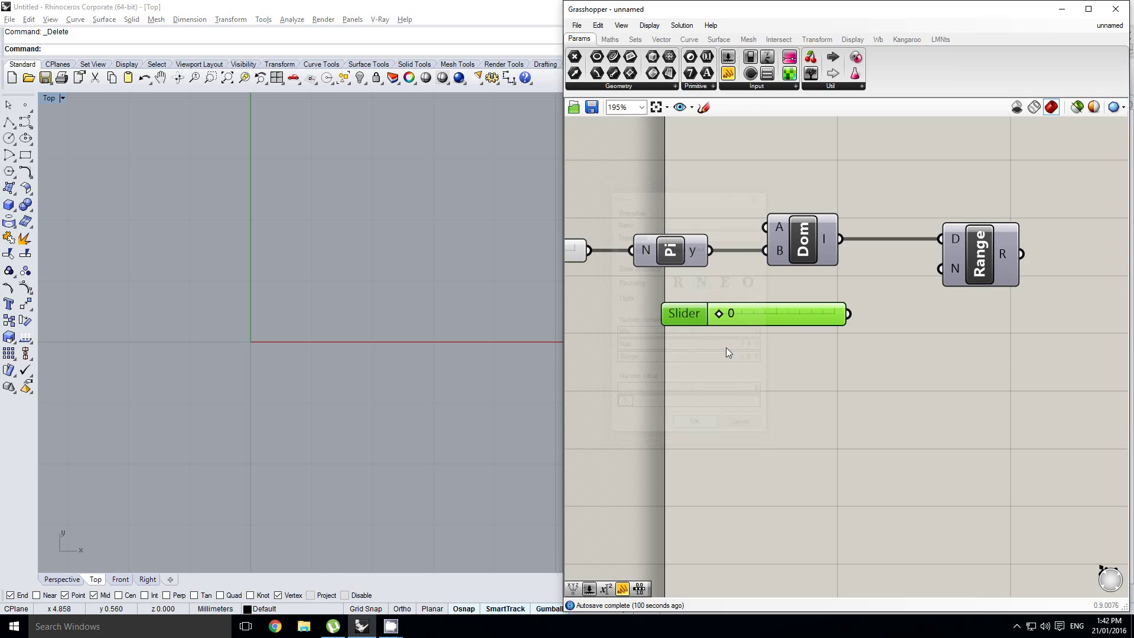
Feed a slider value of 360 into Range's N input and connect Range's output to the Expression's t input.
drag(721, 317, 867, 321)
right_drag(932, 325, 677, 369)
scroll(676, 369, down, 1)
right_drag(706, 340, 779, 328)
drag(683, 347, 980, 293)
Place a number slider above the Range component and connect it to the Expression's w input.
drag(728, 57, 804, 208)
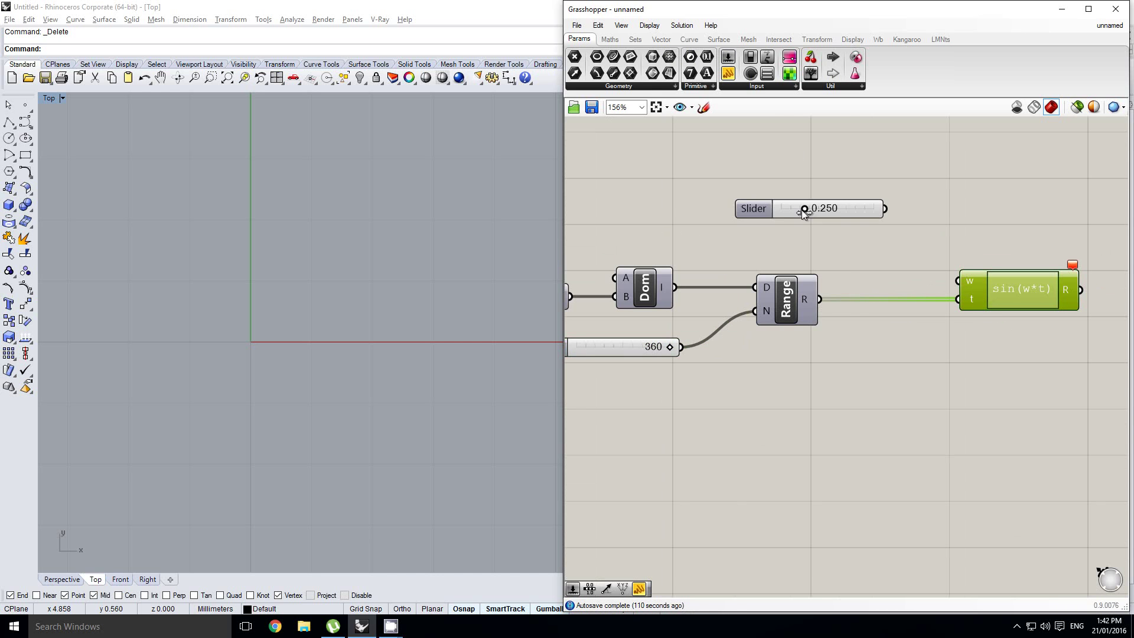
double_click(763, 210)
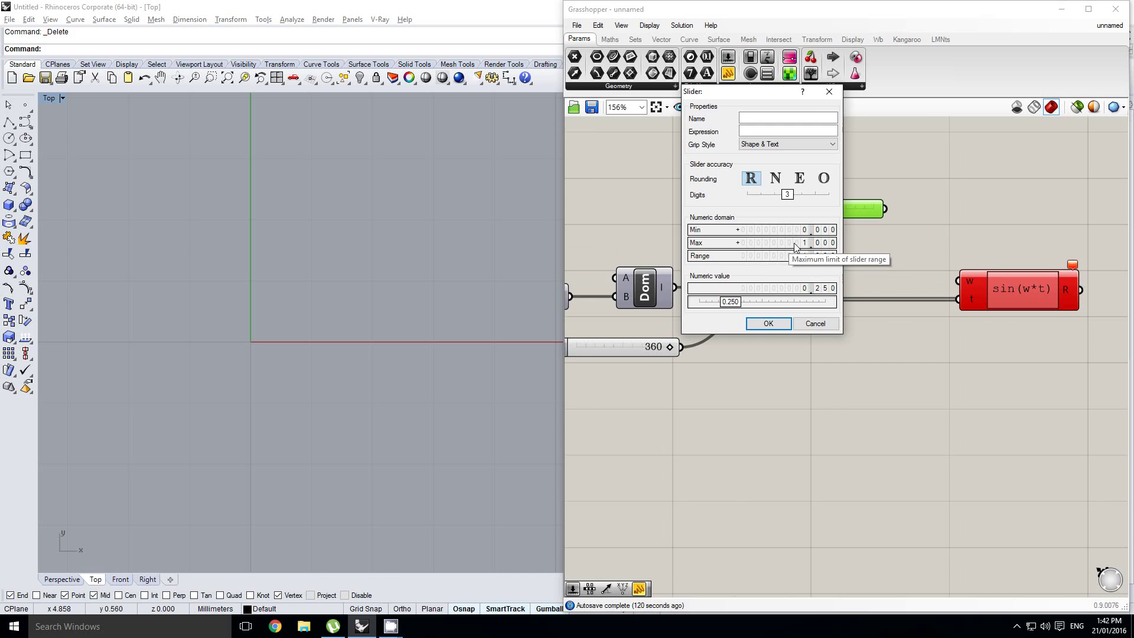
click(768, 323)
right_drag(873, 270, 848, 283)
drag(864, 222, 934, 293)
Set the maximum of the slider feeding the w input to 2.
right_drag(1028, 309, 903, 314)
click(896, 313)
right_drag(1023, 275, 941, 286)
click(947, 301)
scroll(947, 311, down, 1)
right_click(946, 295)
click(660, 227)
double_click(659, 230)
double_click(670, 258)
text(2)
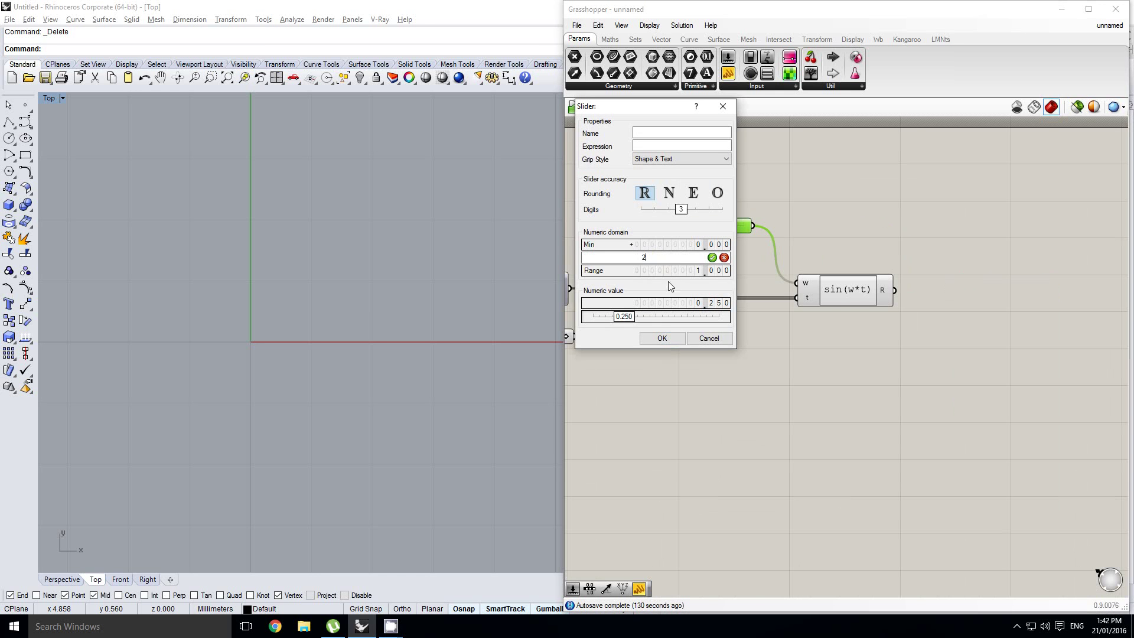
click(661, 339)
Add a Construct Point component after the sin(w*t) Expression.
double_click(978, 296)
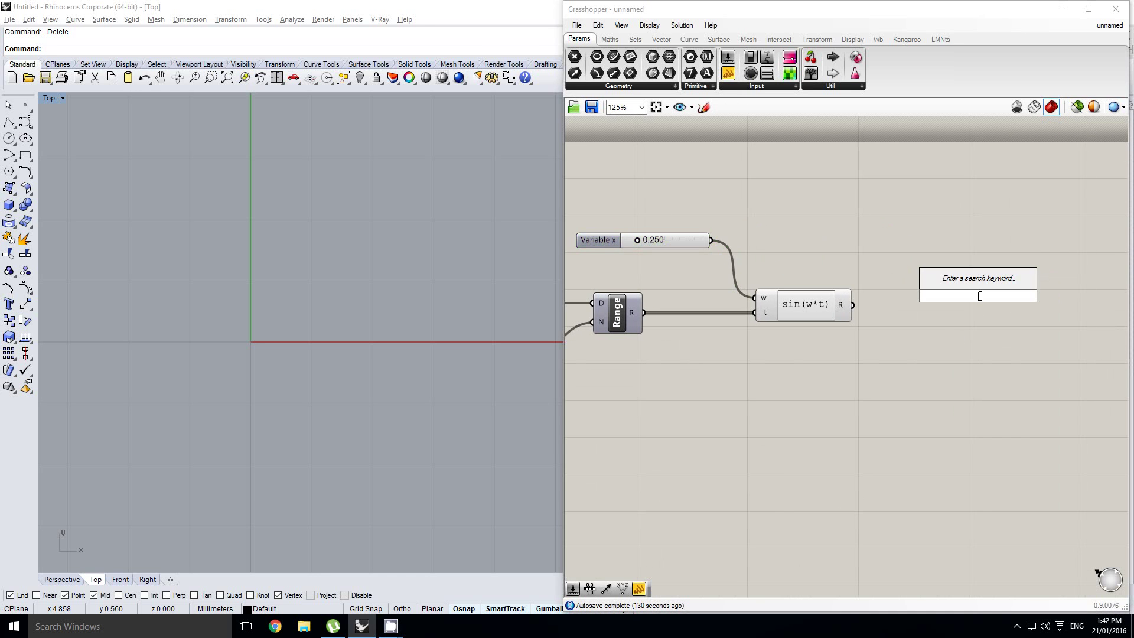
text(con p)
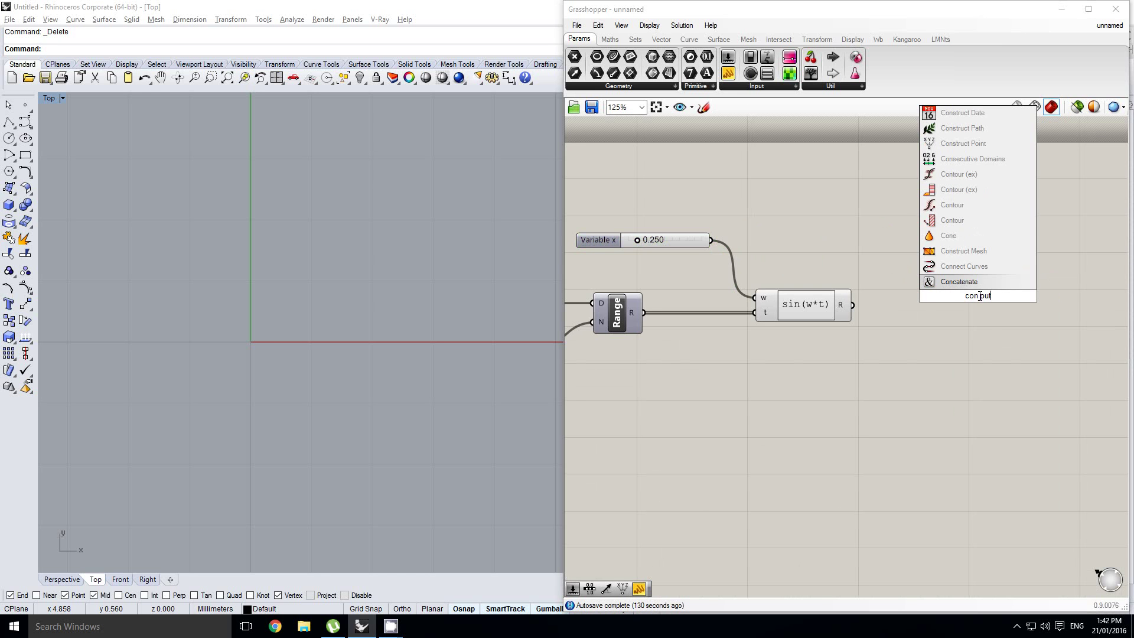
text(t)
key(Return)
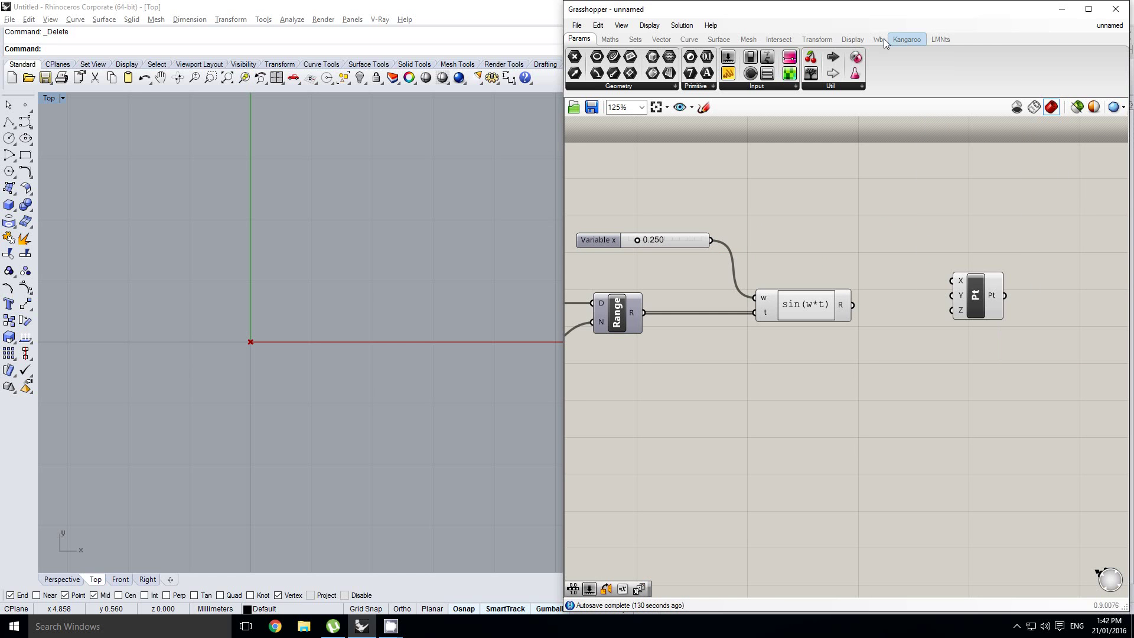
click(661, 39)
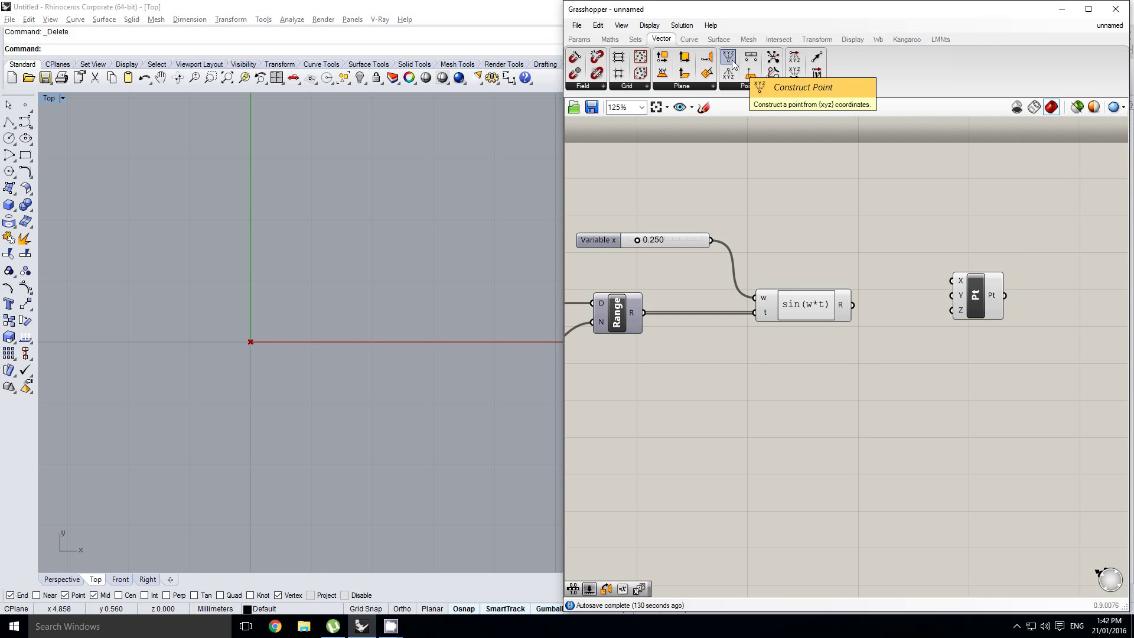
Connect Range's output to Construct Point's X input and the Expression's result to its Y input.
right_drag(965, 333, 920, 324)
scroll(915, 312, up, 1)
right_drag(782, 298, 842, 295)
right_drag(671, 308, 800, 307)
scroll(800, 307, down, 1)
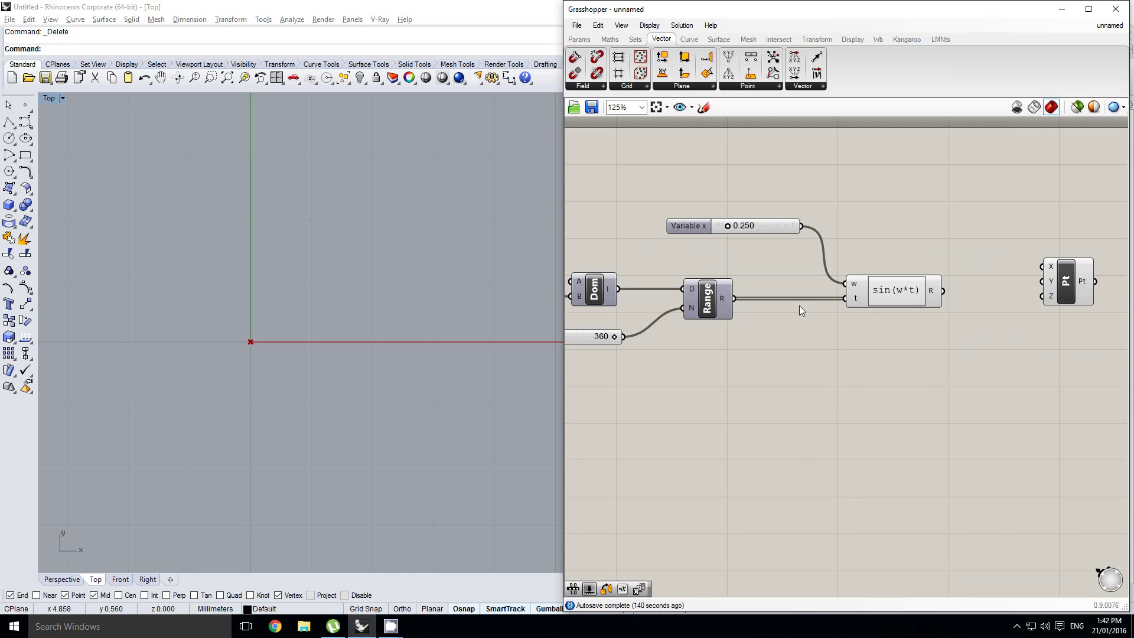
drag(735, 298, 1043, 267)
right_drag(992, 294, 903, 298)
drag(853, 294, 991, 293)
scroll(998, 290, up, 2)
right_drag(886, 302, 941, 294)
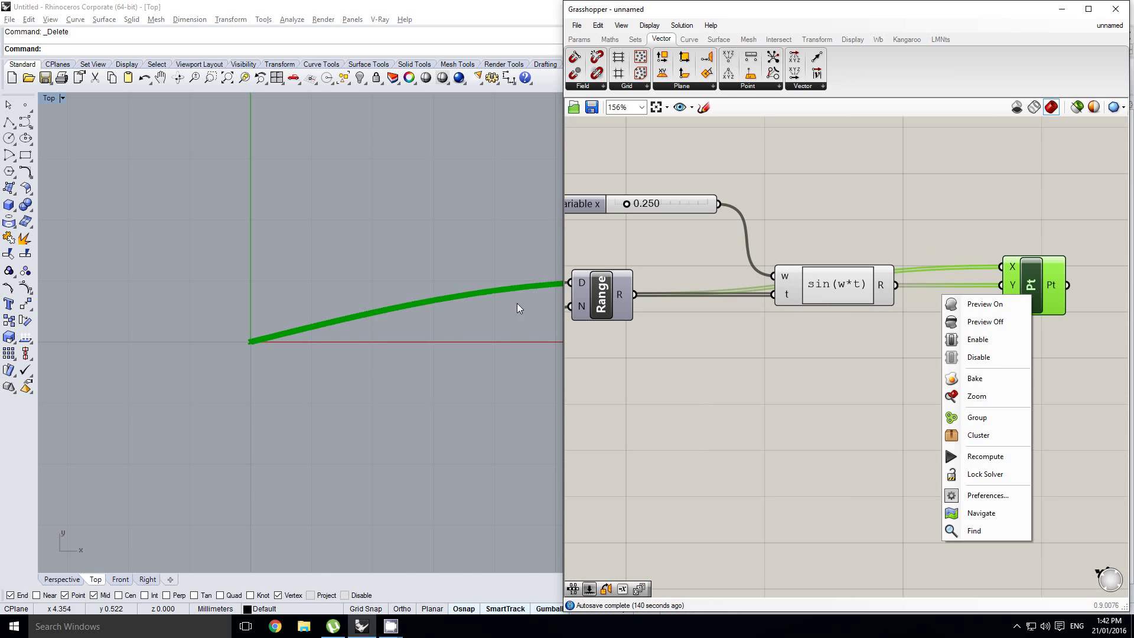
Set the slider feeding the w input to 1.
right_drag(518, 303, 375, 304)
scroll(375, 304, down, 2)
scroll(374, 303, down, 2)
right_drag(703, 317, 847, 348)
right_drag(425, 290, 406, 291)
right_drag(787, 257, 766, 270)
click(751, 267)
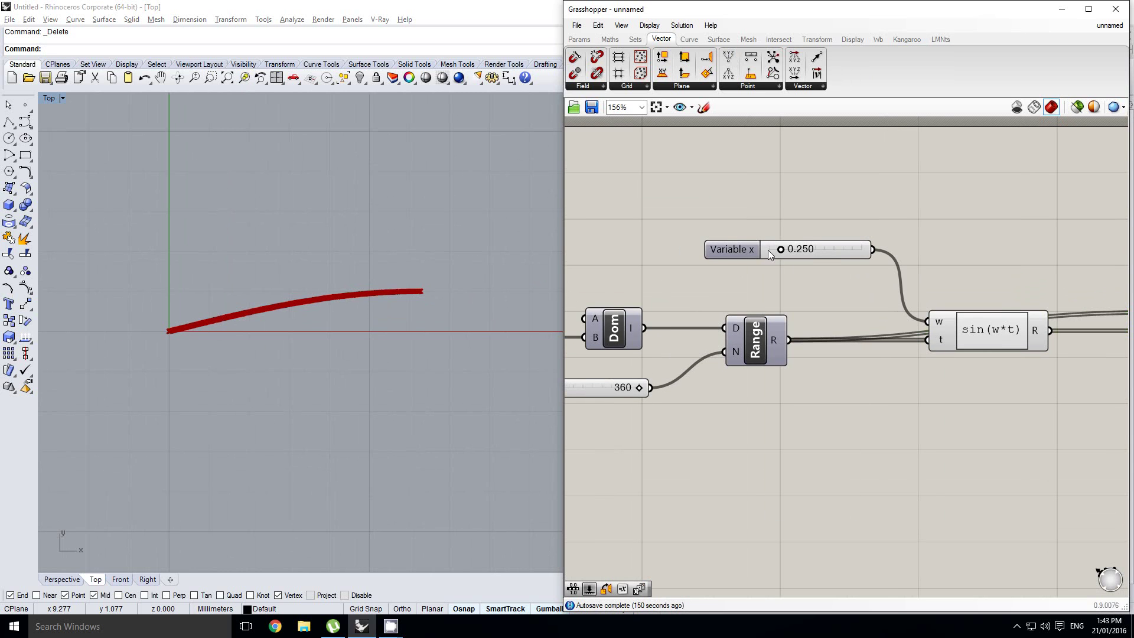
right_drag(844, 265, 830, 265)
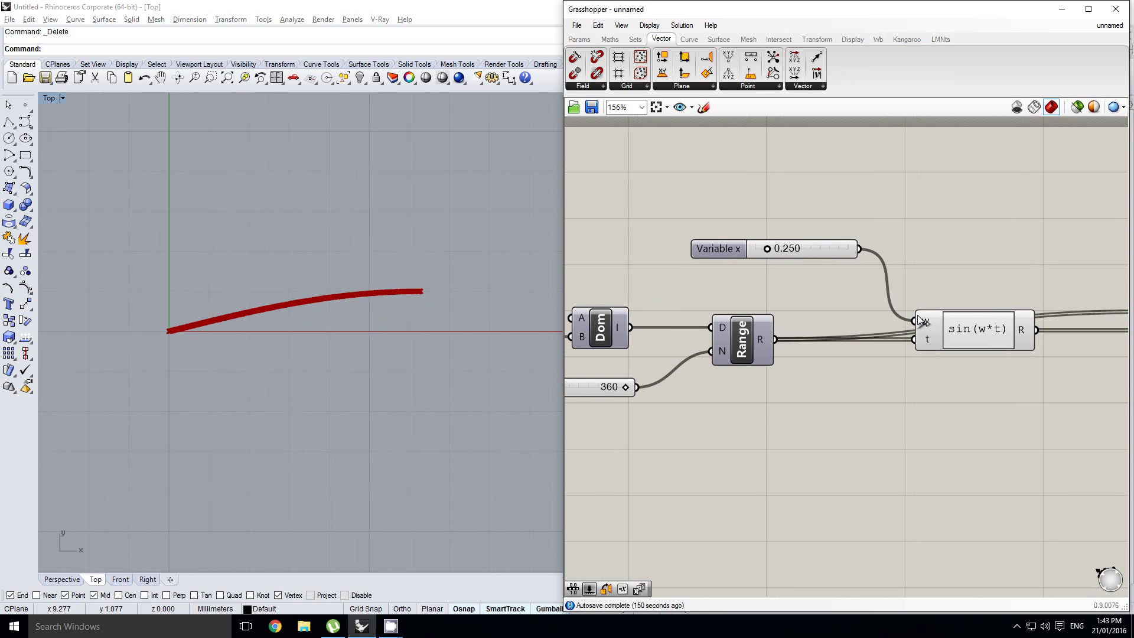
double_click(810, 247)
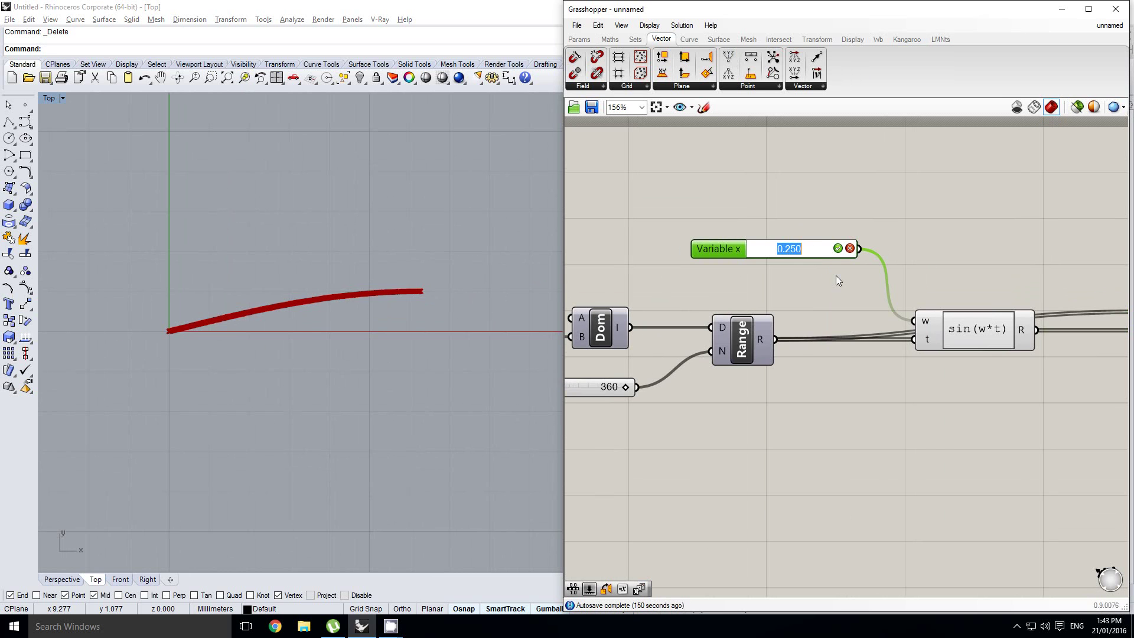
text(1)
key(Return)
right_drag(355, 336, 388, 319)
scroll(390, 317, up, 2)
scroll(342, 327, up, 1)
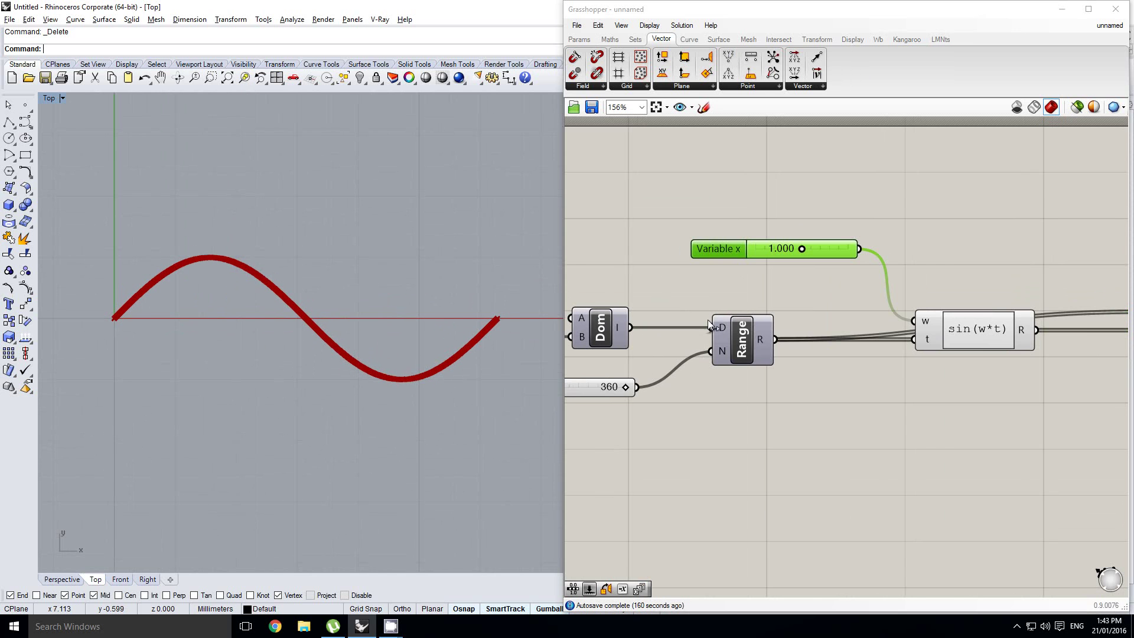
Add an Interpolate curve component after Construct Point and feed the points into its V input.
right_drag(798, 292, 848, 284)
scroll(848, 283, down, 2)
right_drag(1066, 339, 893, 338)
scroll(1006, 304, up, 1)
click(1005, 303)
double_click(1007, 308)
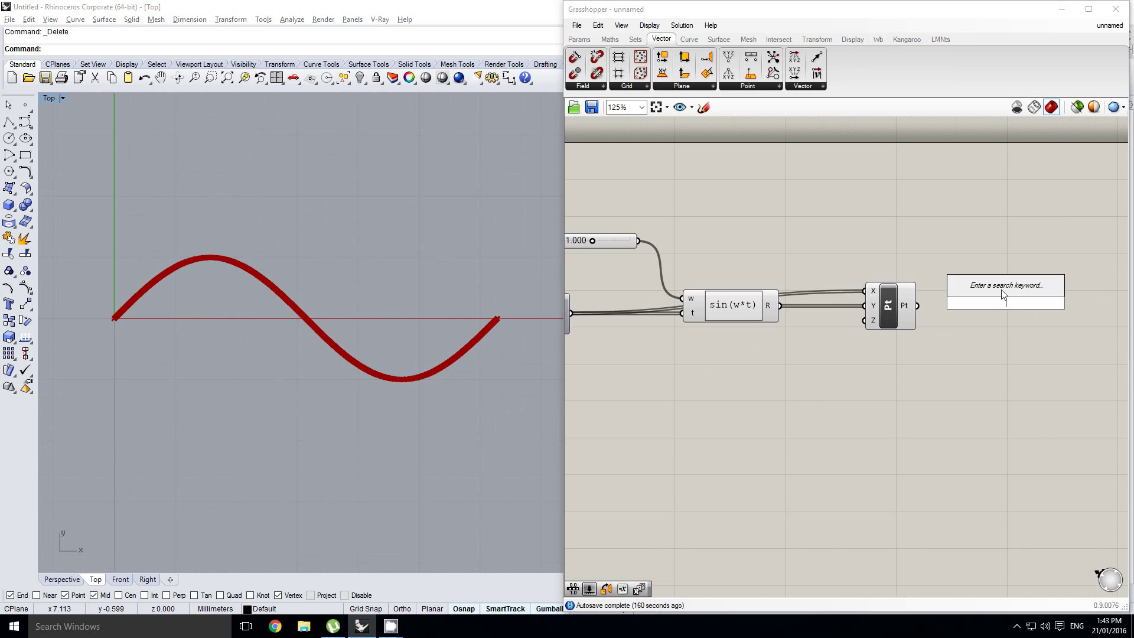
text(interpo)
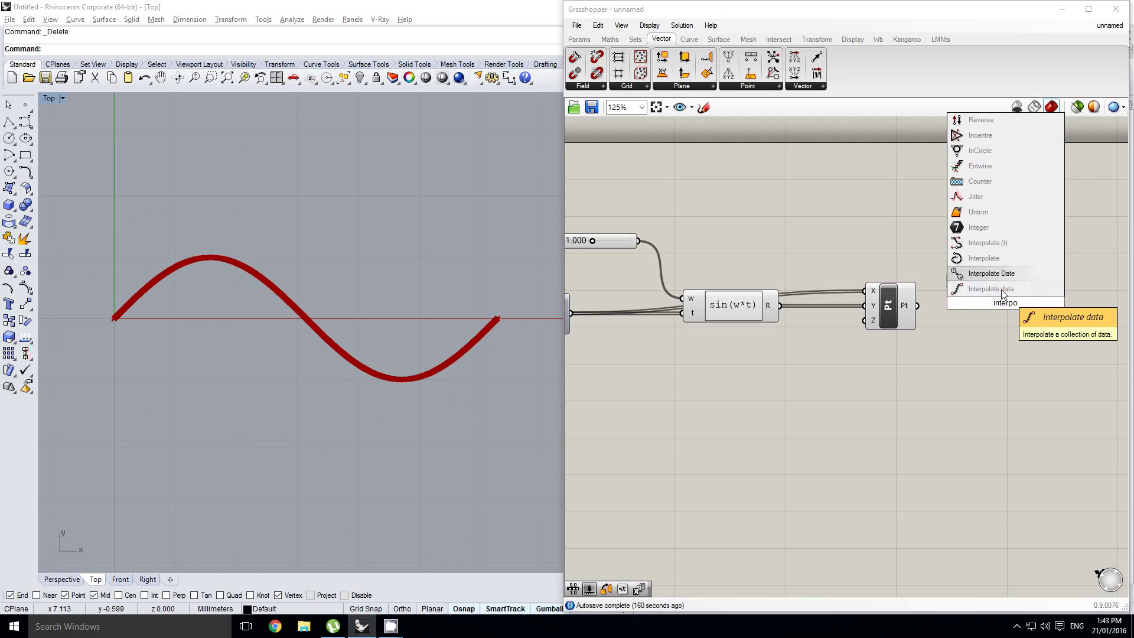
click(1002, 289)
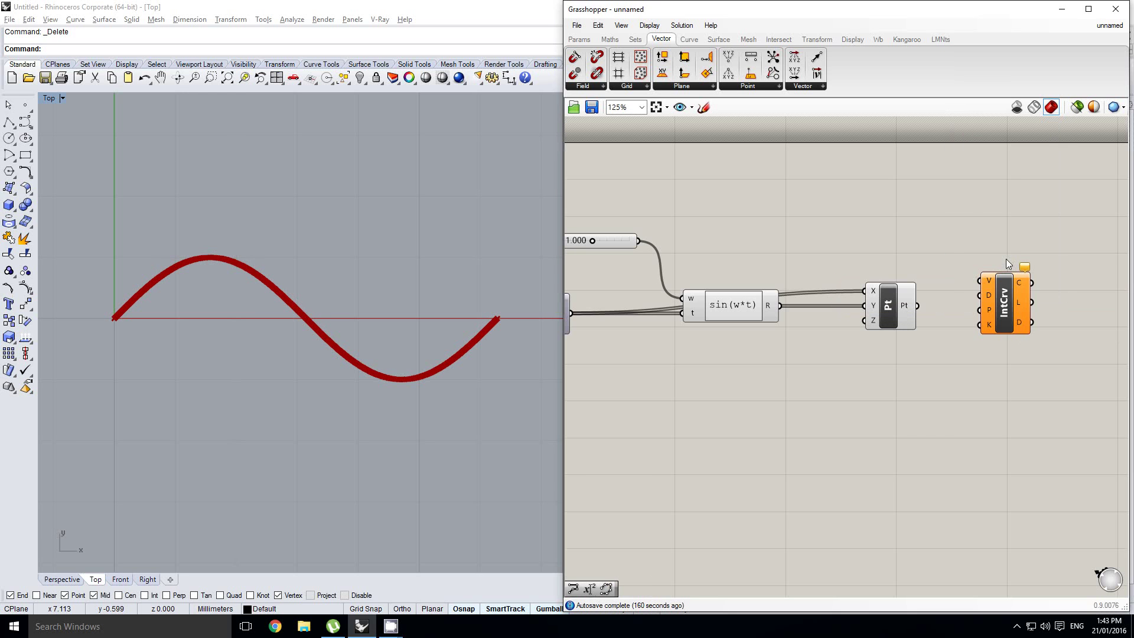
drag(917, 305, 1003, 326)
Turn off the preview of the Construct Point component.
click(887, 304)
middle_click(888, 301)
click(925, 261)
Duplicate the w slider twice, stacking the copies below the original.
right_drag(833, 283, 1030, 287)
scroll(919, 313, down, 3)
scroll(877, 298, up, 4)
click(862, 275)
scroll(842, 292, up, 1)
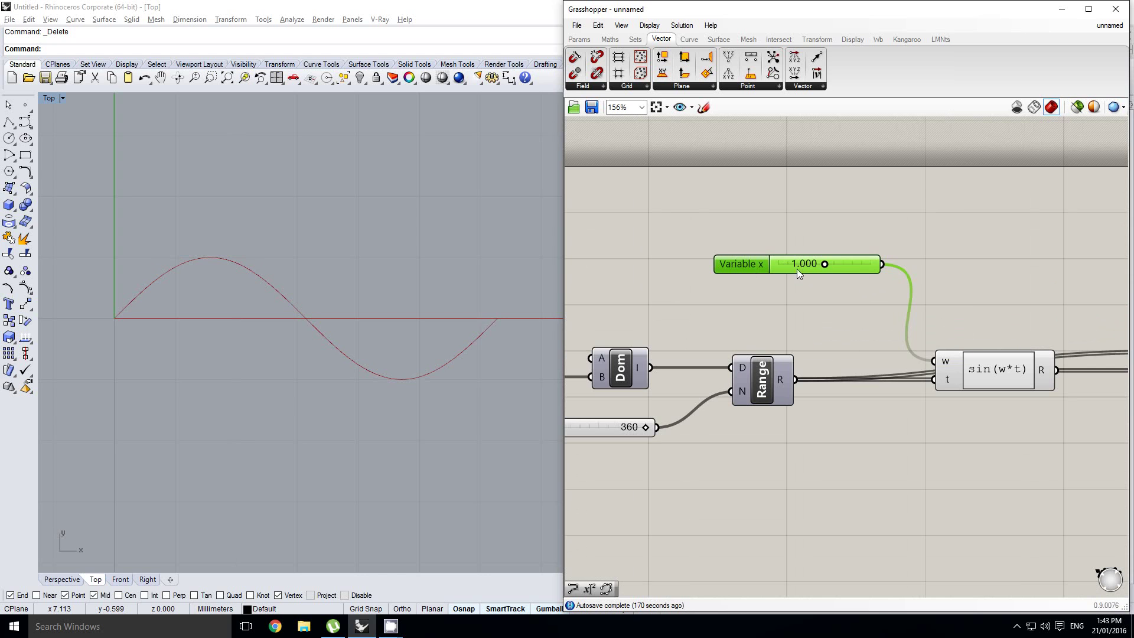
alt+drag(796, 270, 795, 314)
right_drag(904, 305, 937, 332)
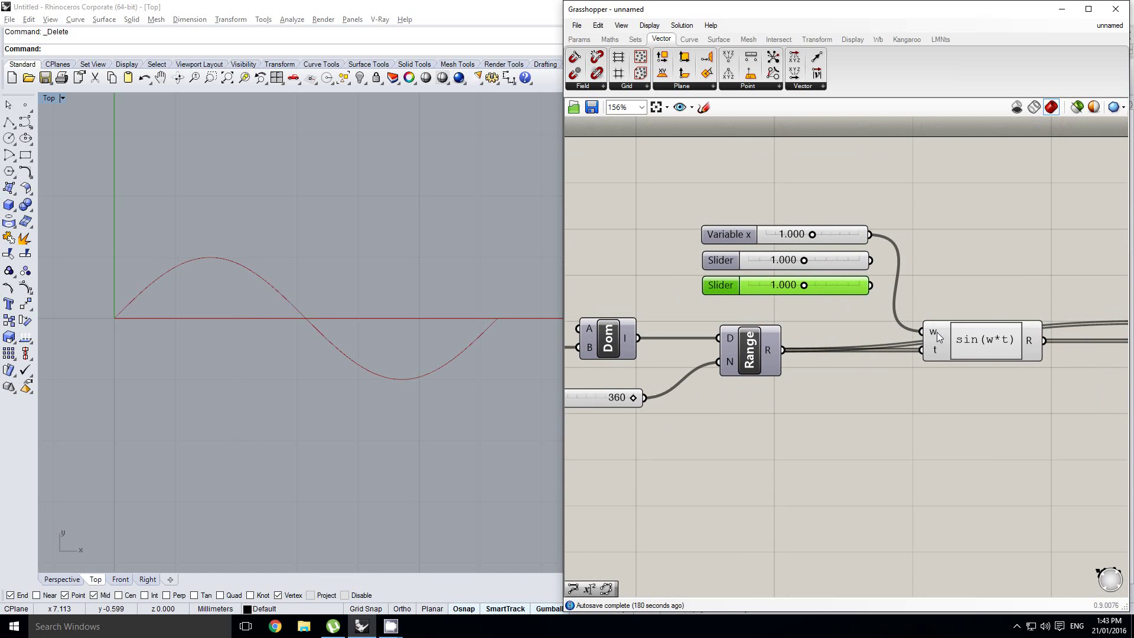
Graft the Expression's w input and wire both duplicate sliders into it alongside the original.
right_click(938, 336)
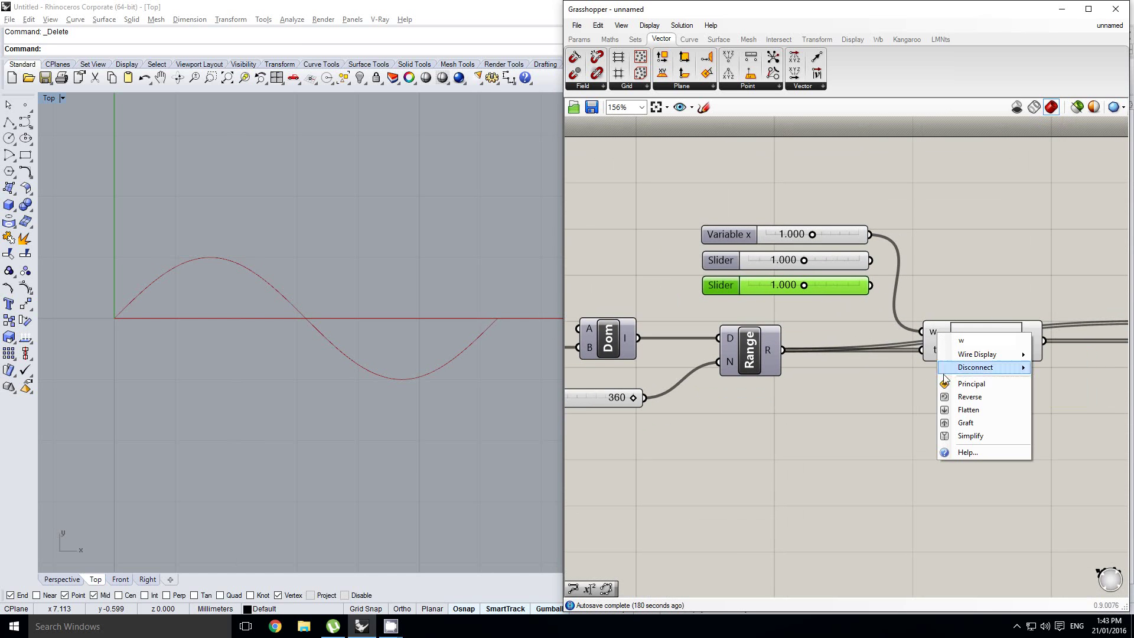
click(958, 423)
right_drag(914, 305, 886, 313)
scroll(884, 312, up, 1)
right_click(884, 304)
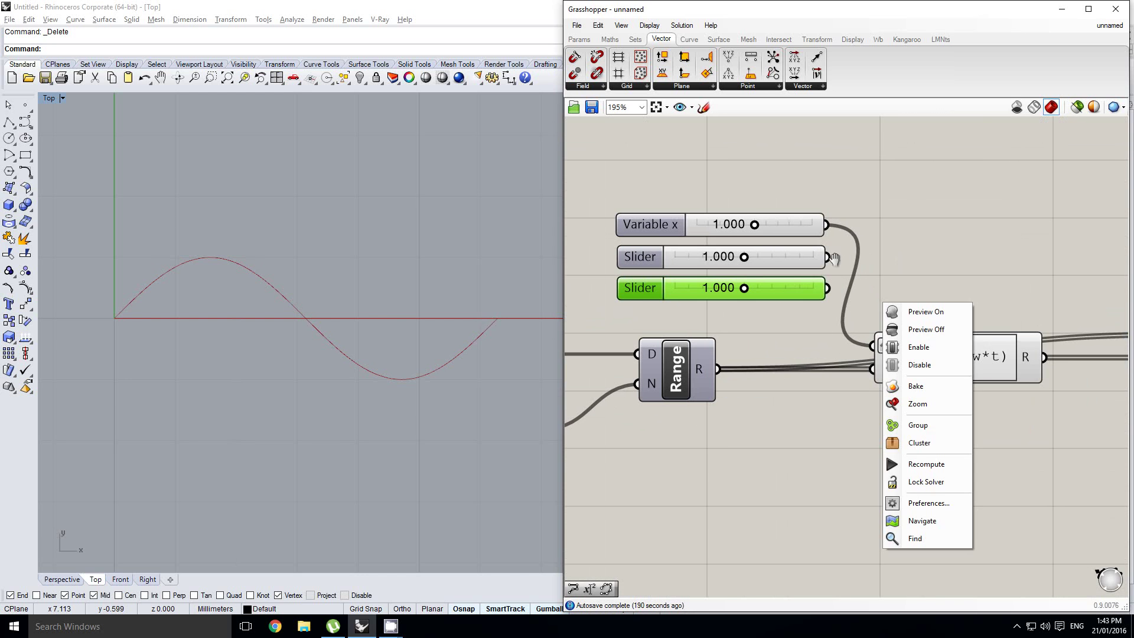
click(859, 253)
shift+drag(828, 257, 873, 346)
shift+drag(827, 288, 873, 347)
Set the middle of the three w sliders to 0.5.
right_drag(771, 268, 798, 271)
drag(787, 257, 750, 267)
double_click(779, 261)
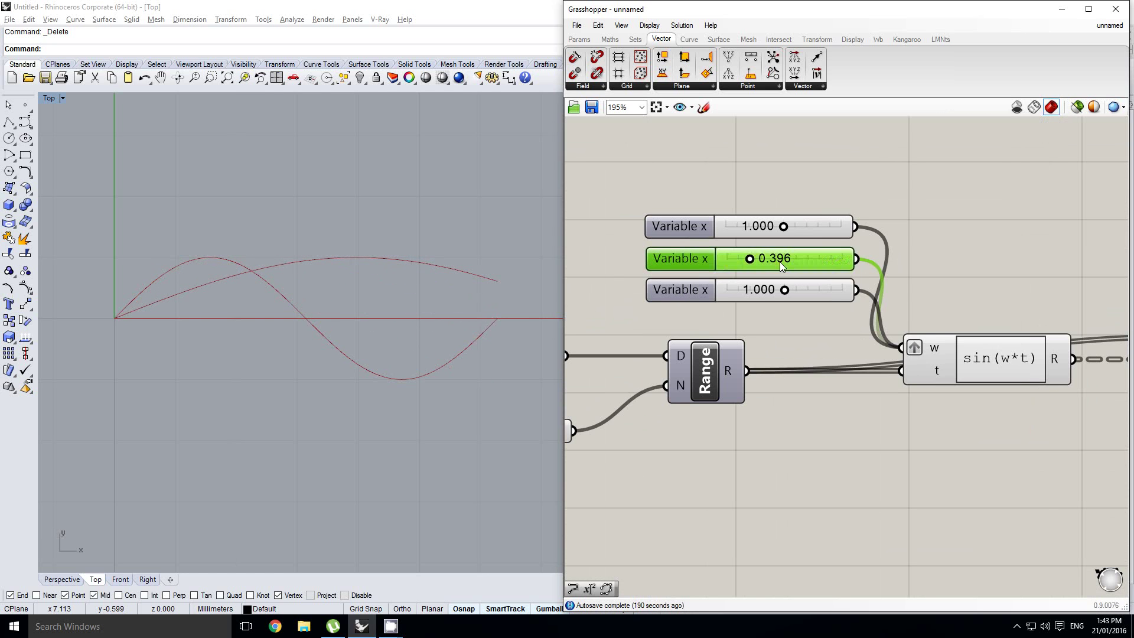
text(0.5)
key(Return)
right_drag(813, 332, 849, 317)
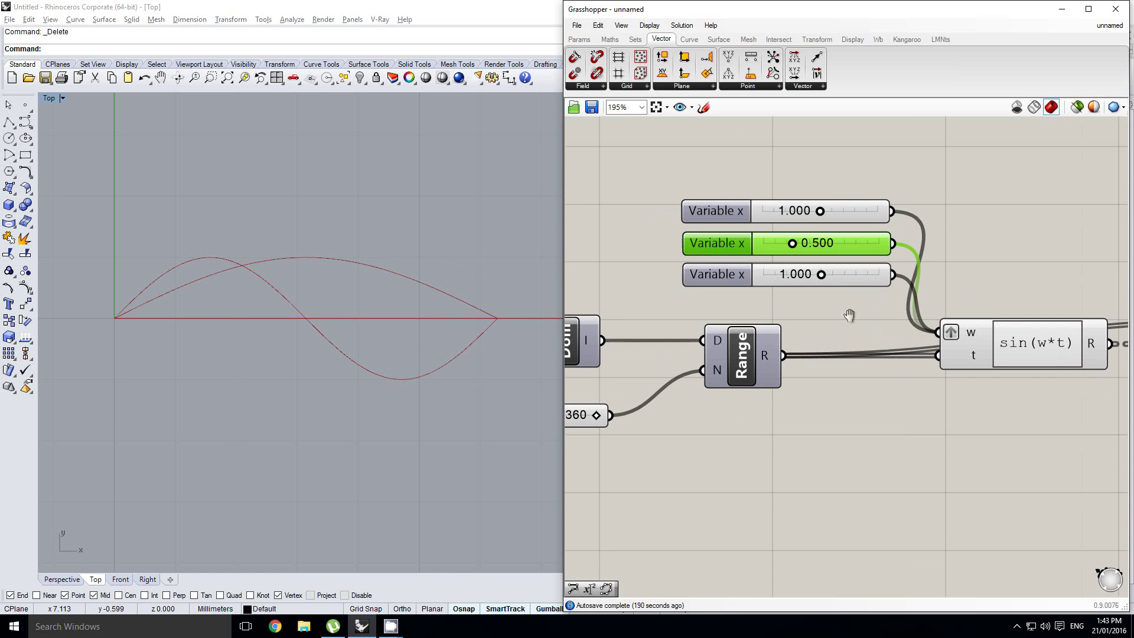
Set the lowest of the three w sliders to 0.25.
drag(821, 274, 793, 275)
double_click(807, 275)
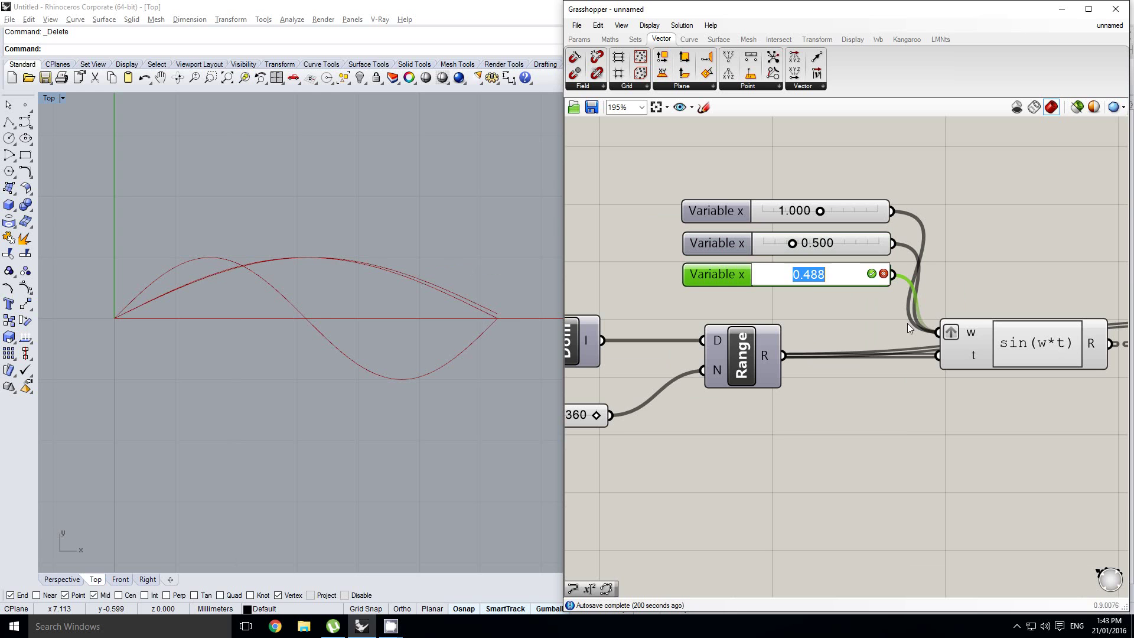
text(0.25)
key(Return)
Examine the three sine curves in the Top viewport and the wiring around the Construct Point component.
mouse_move(475, 303)
right_down()
mouse_move(511, 289)
mouse_move(492, 295)
right_up()
right_drag(845, 305, 825, 307)
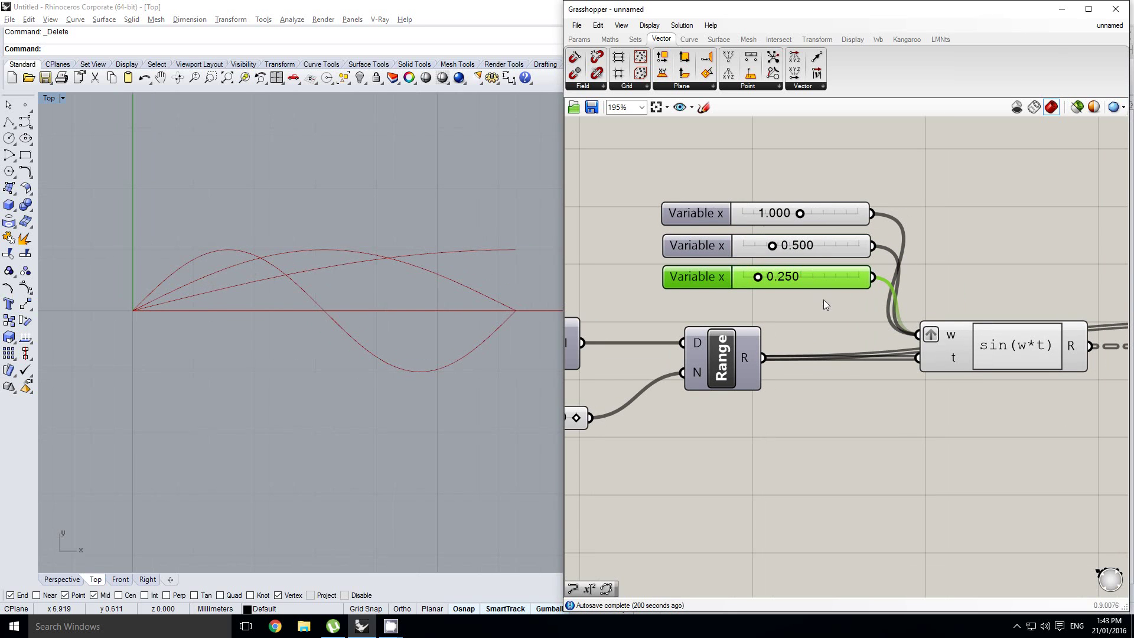
right_drag(472, 331, 461, 337)
scroll(361, 298, up, 2)
right_drag(361, 298, 327, 299)
right_drag(697, 276, 732, 277)
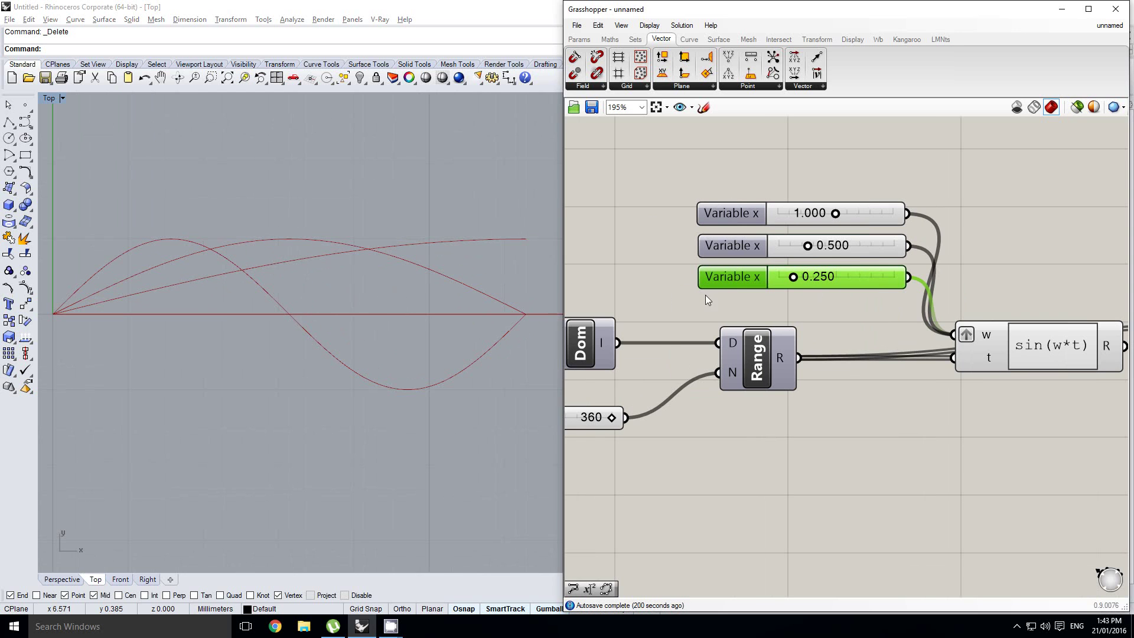
mouse_move(315, 286)
right_down()
mouse_move(336, 290)
mouse_move(323, 295)
mouse_move(321, 285)
right_up()
scroll(315, 293, up, 2)
scroll(328, 288, down, 2)
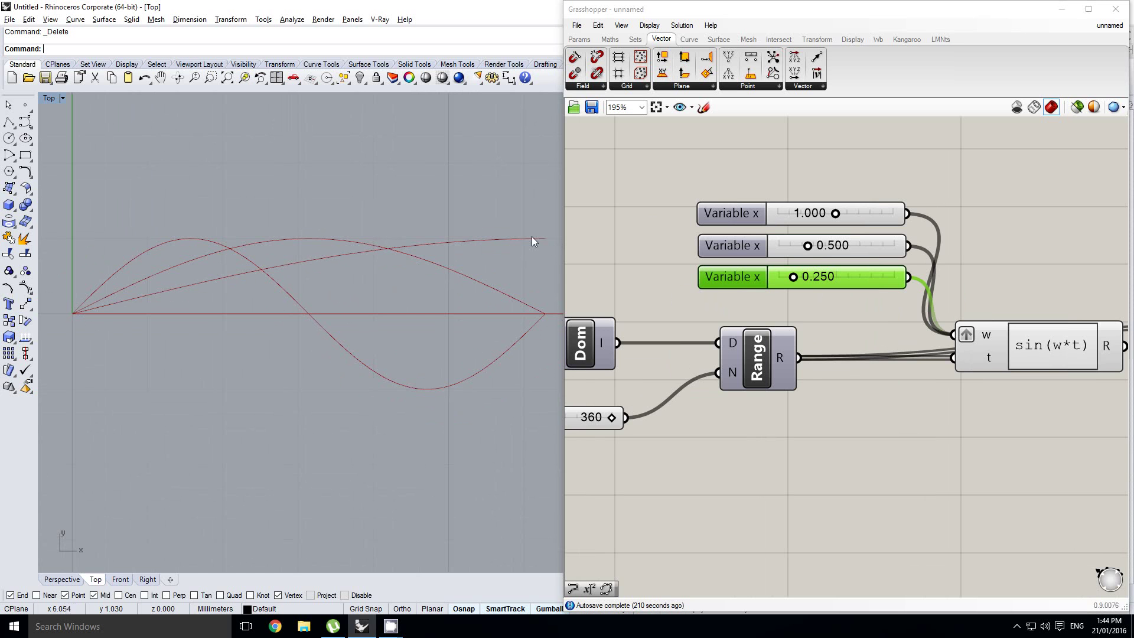
right_drag(424, 266, 427, 275)
scroll(936, 296, down, 2)
right_drag(936, 297, 891, 308)
click(980, 304)
scroll(939, 298, down, 1)
scroll(939, 299, up, 1)
right_drag(1028, 300, 920, 305)
click(895, 325)
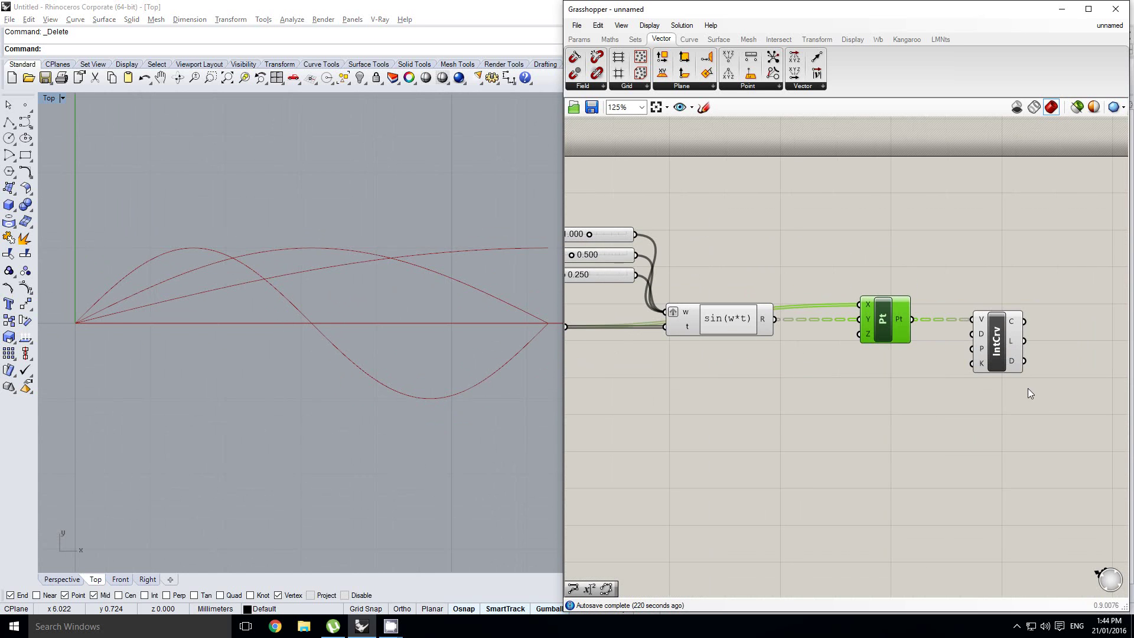
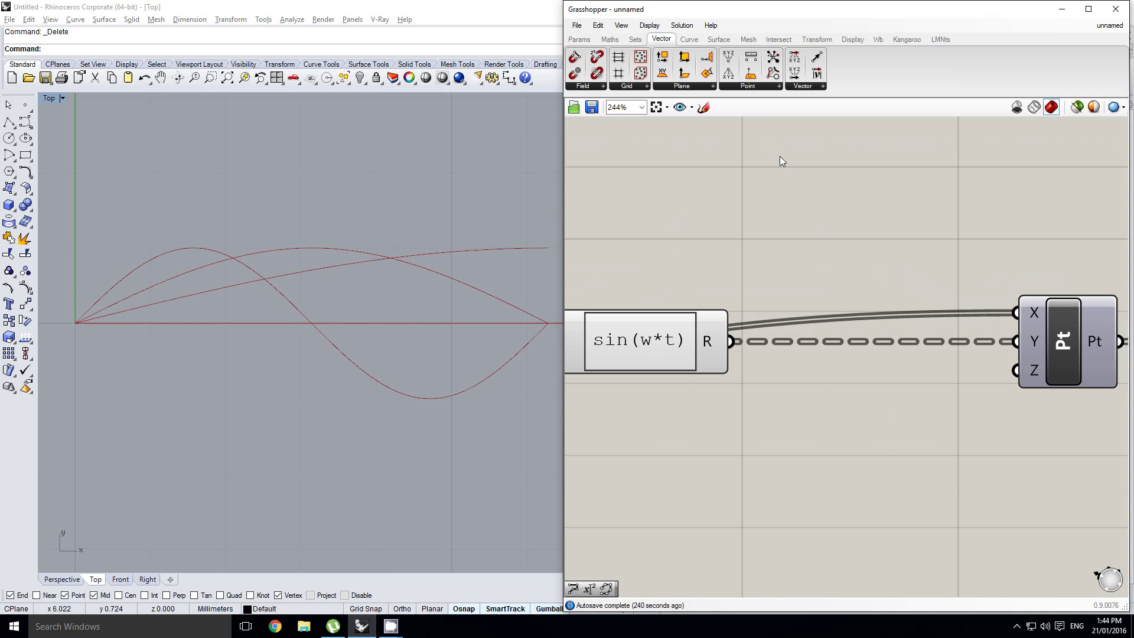
Add a Param Viewer above the Expression and Construct Point, and connect the Expression's R output to it.
double_click(810, 179)
text(param)
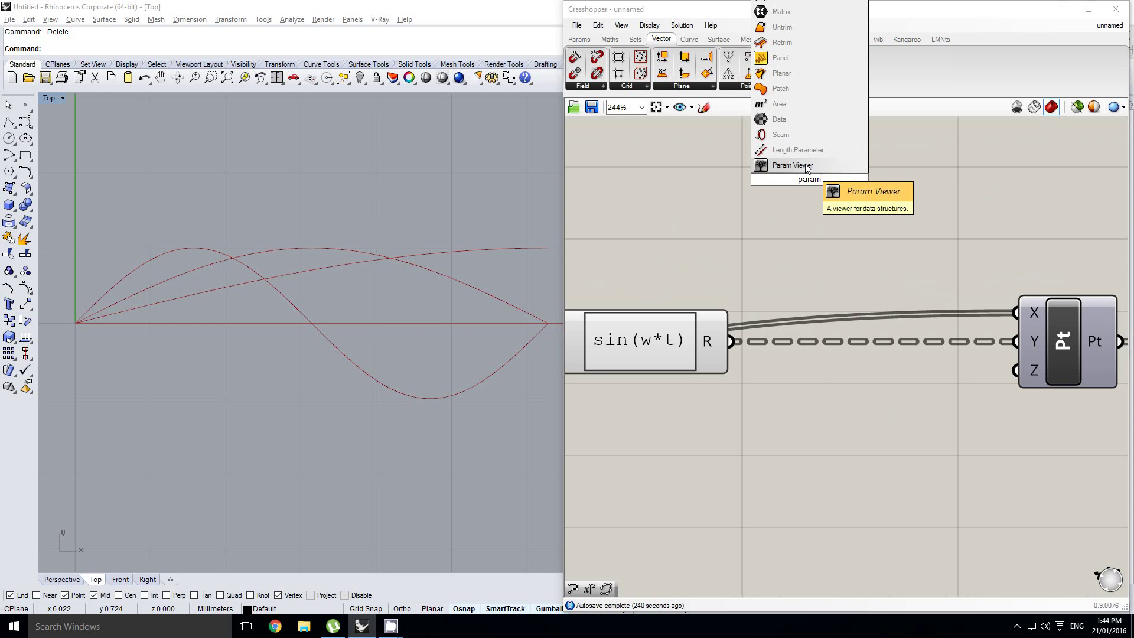
click(806, 165)
scroll(833, 224, down, 2)
right_drag(830, 230, 793, 322)
drag(786, 325, 883, 284)
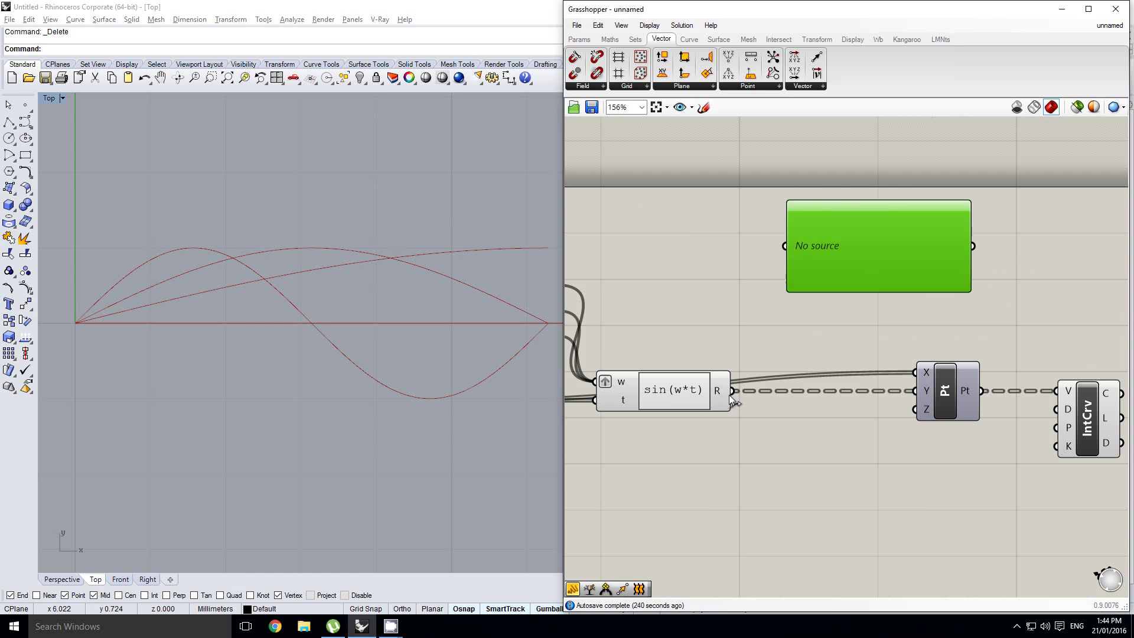
drag(731, 392, 803, 253)
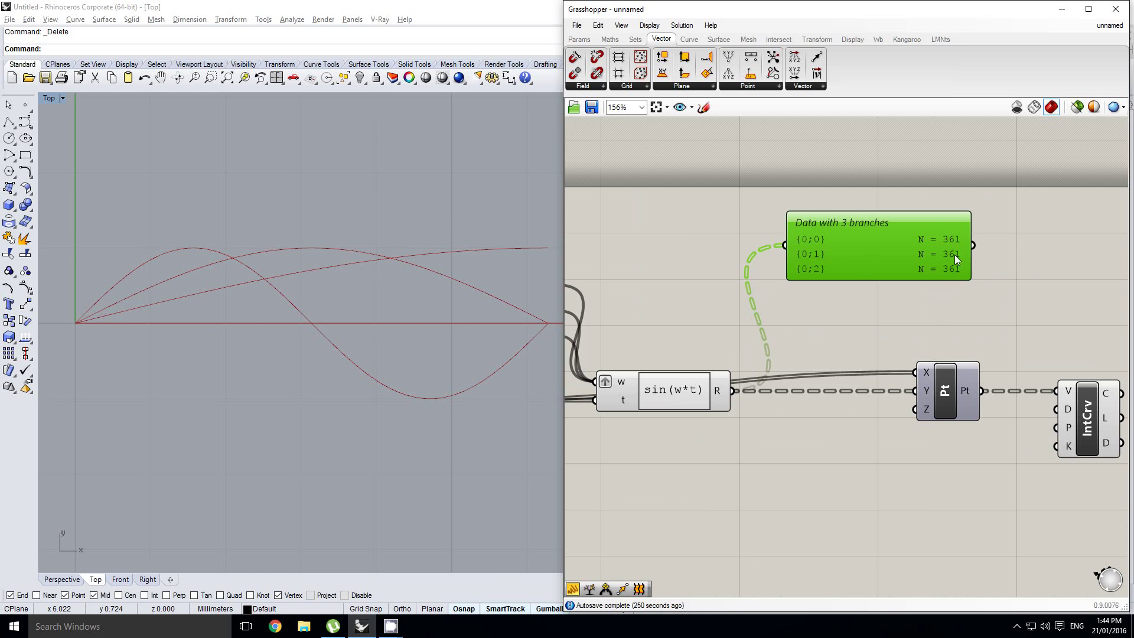
Place a Flip Matrix component below the Param Viewer, between the Expression and Construct Point.
scroll(982, 275, down, 1)
drag(1043, 442, 930, 370)
right_drag(707, 374, 732, 374)
click(765, 361)
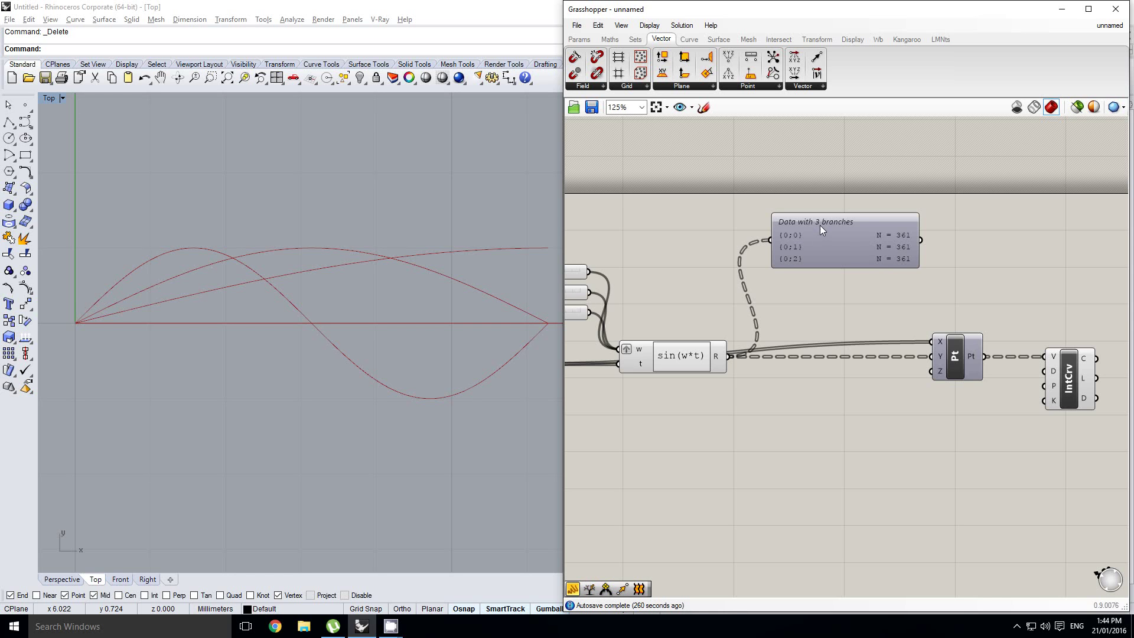
click(831, 239)
double_click(822, 310)
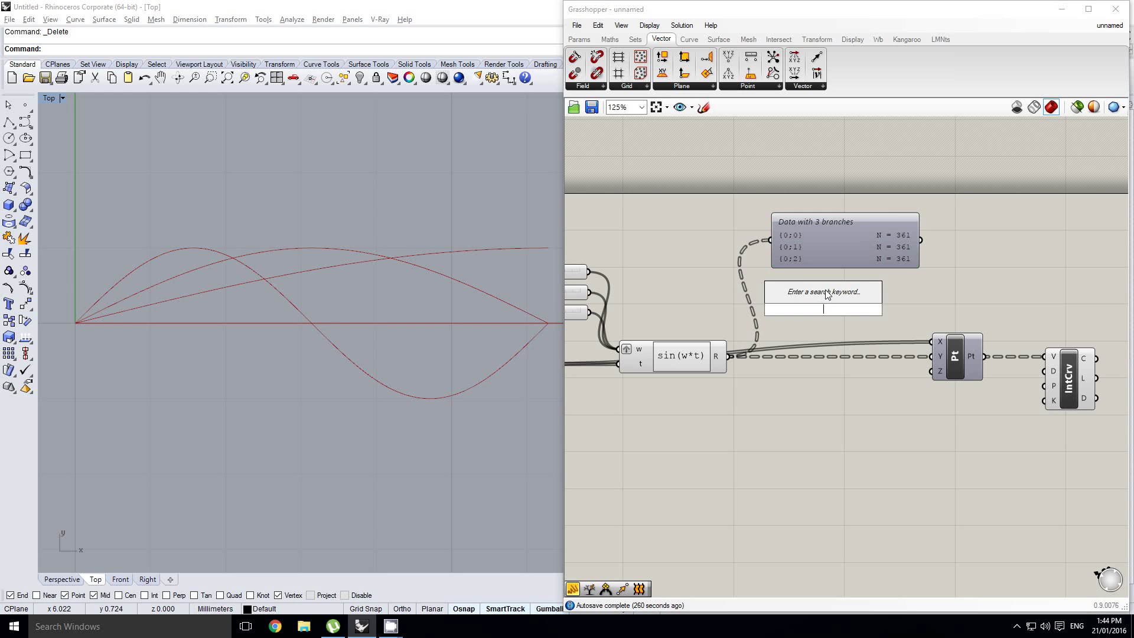
text(flip)
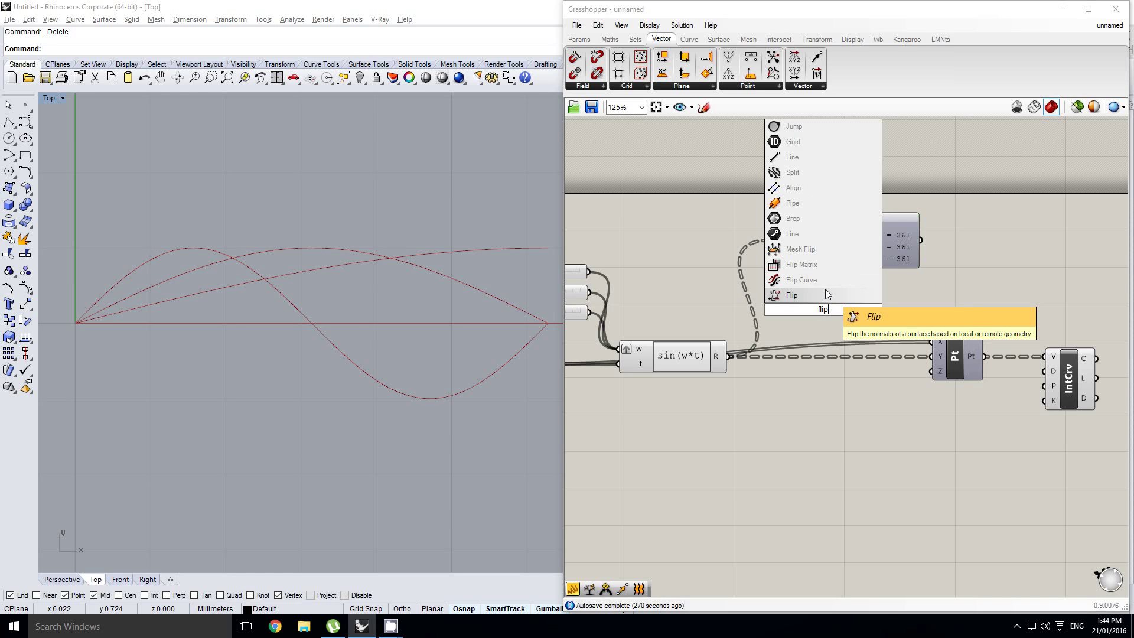
click(818, 263)
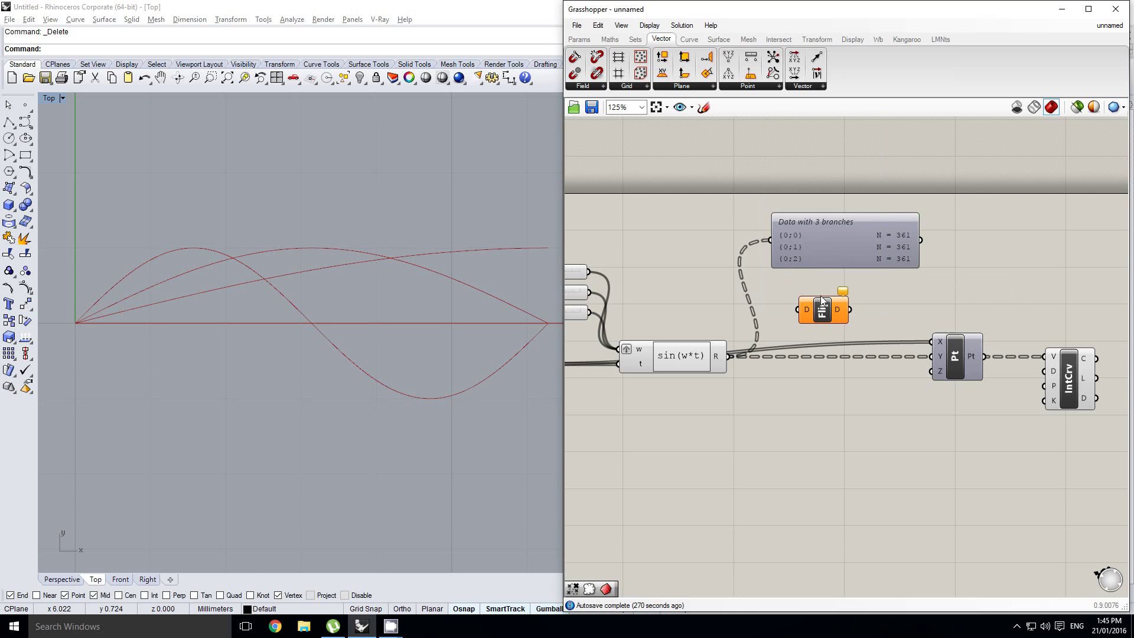
Wire the Flip Matrix between the Expression's R output and Construct Point's Y input, and connect its D output to the Param Viewer.
drag(811, 337, 808, 344)
drag(730, 356, 793, 363)
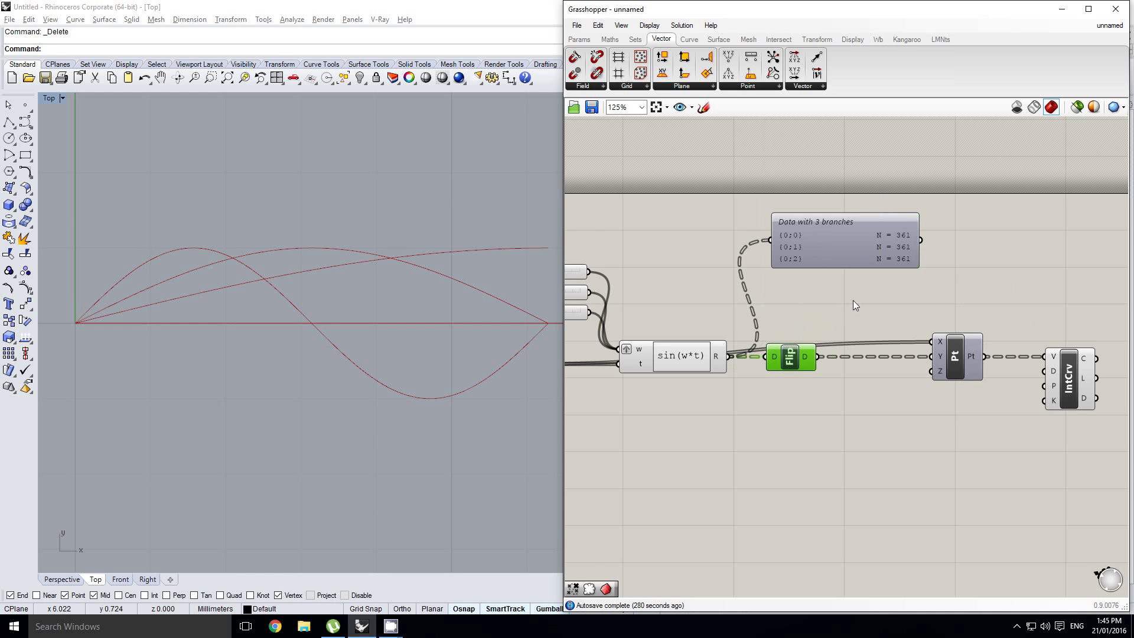
right_drag(852, 300, 818, 303)
drag(784, 359, 735, 243)
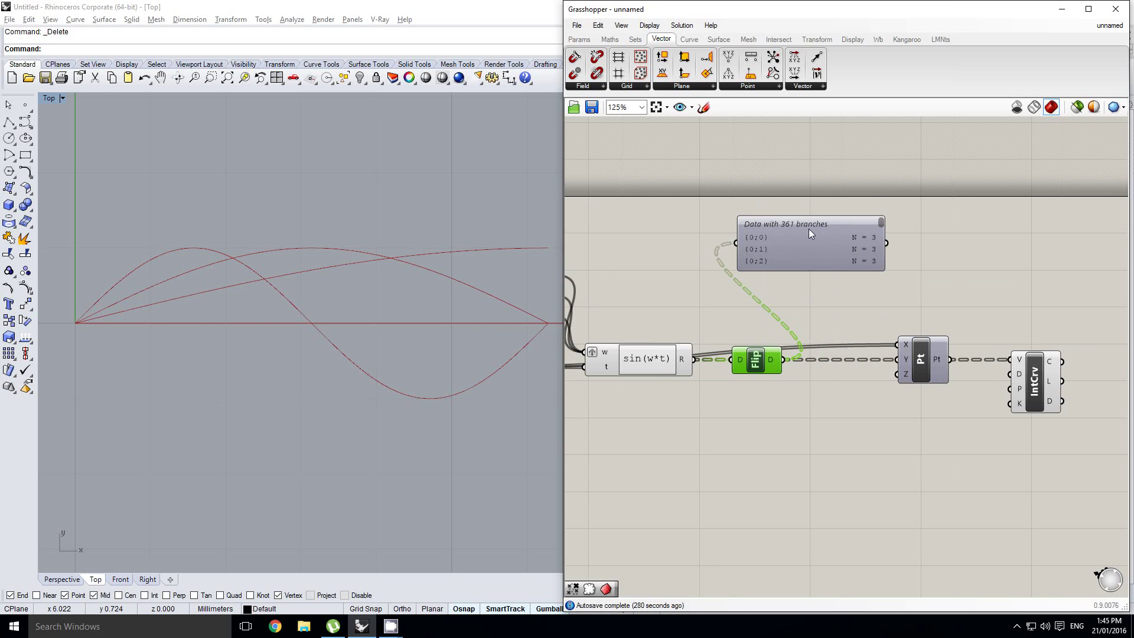
Place a Mass Addition component below the Param Viewer, between Flip Matrix and Construct Point.
right_drag(834, 308, 893, 319)
click(884, 313)
click(803, 353)
double_click(893, 319)
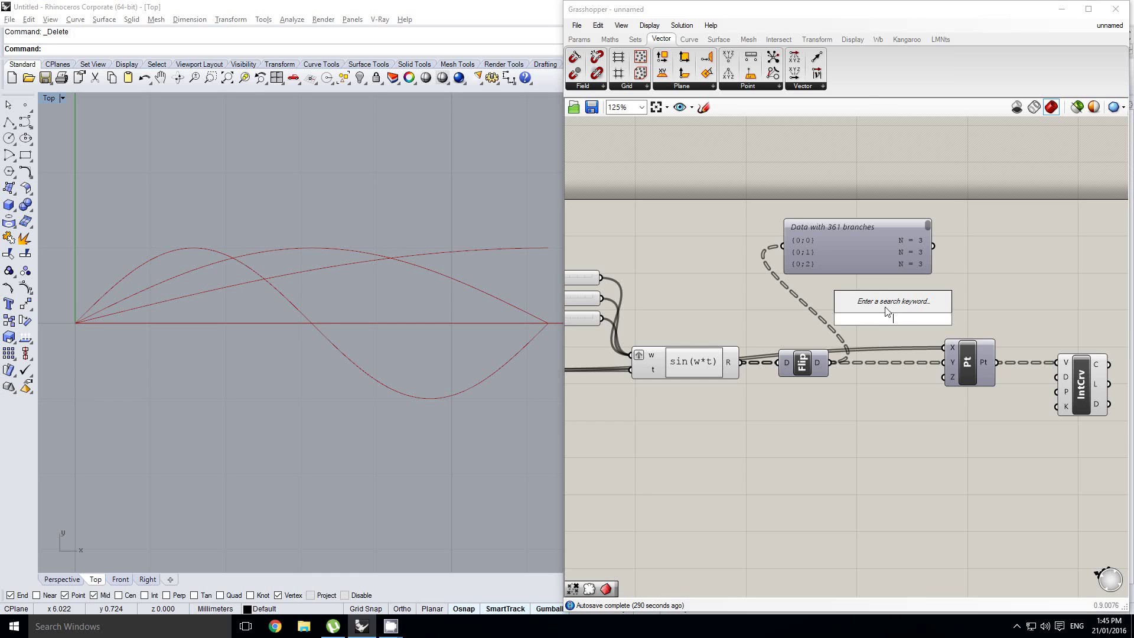
text(mass)
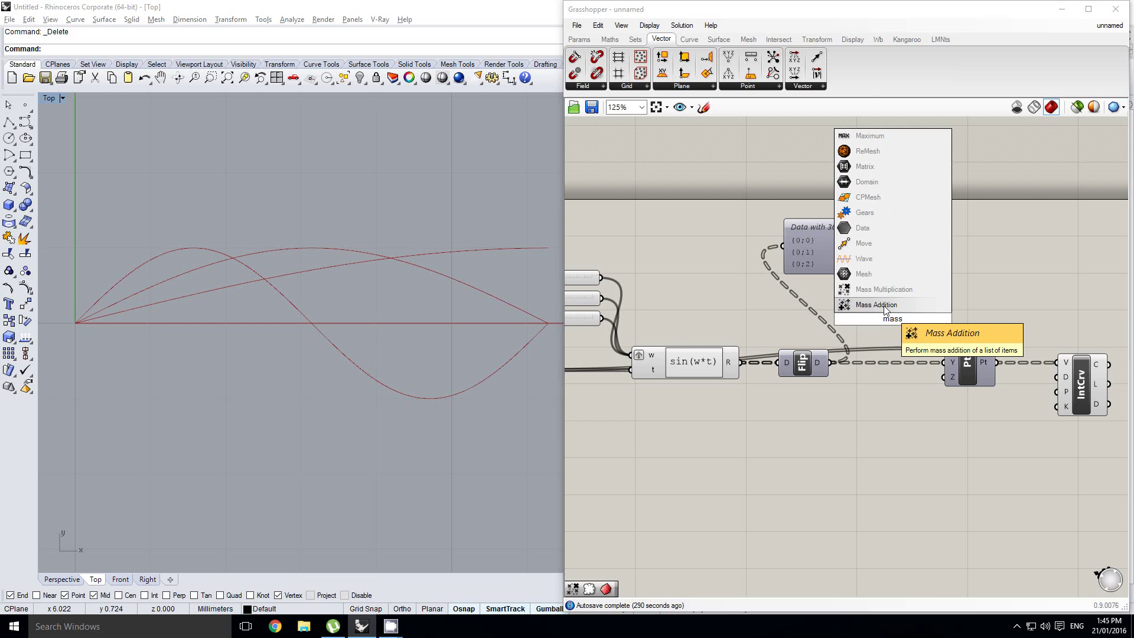
click(884, 306)
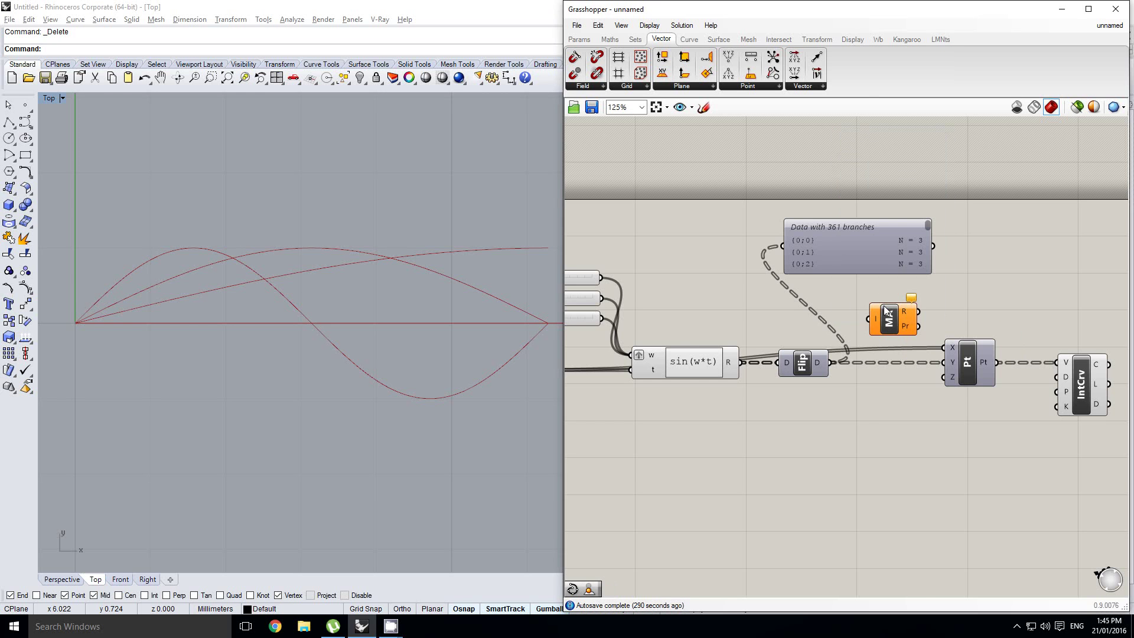
Place a Mass Multiplication component below the Mass Addition component, underneath the wire to Construct Point.
double_click(872, 400)
text(mass)
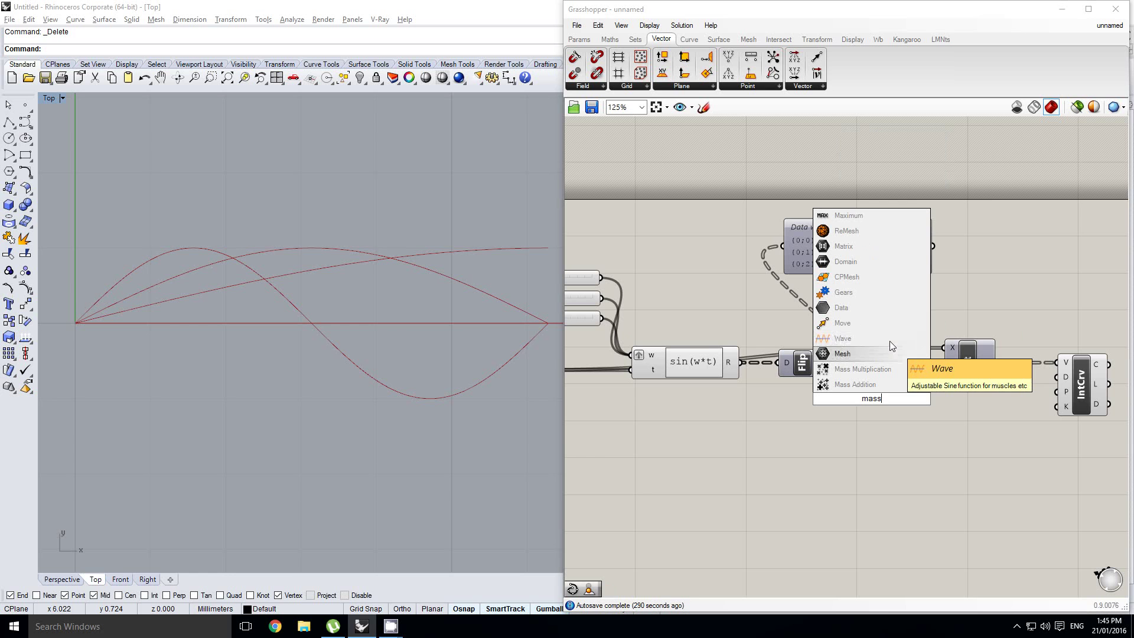
click(885, 370)
right_drag(885, 371, 829, 362)
click(833, 318)
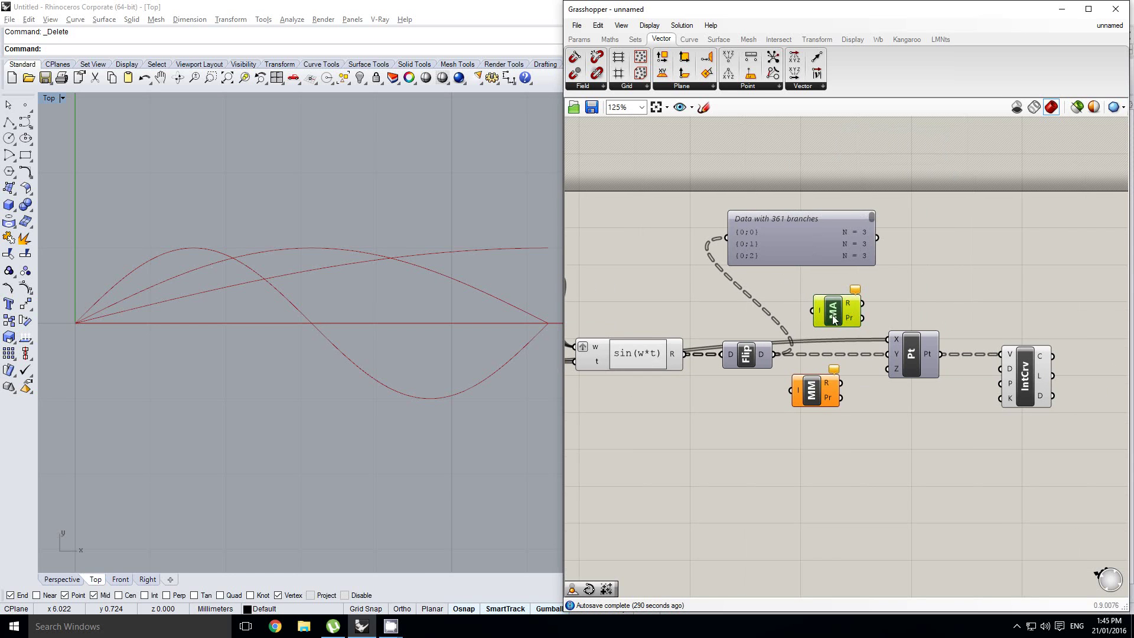
click(812, 390)
Connect Flip Matrix's D output to the I inputs of both Mass Addition and Mass Multiplication.
scroll(788, 353, up, 1)
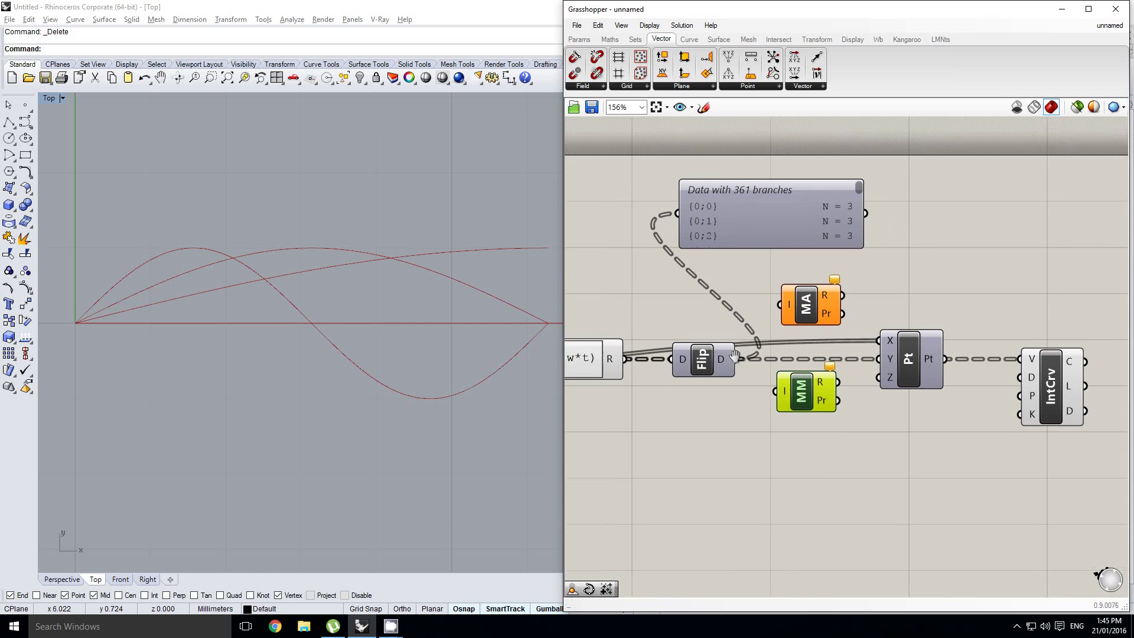
scroll(734, 355, up, 1)
drag(704, 371, 759, 312)
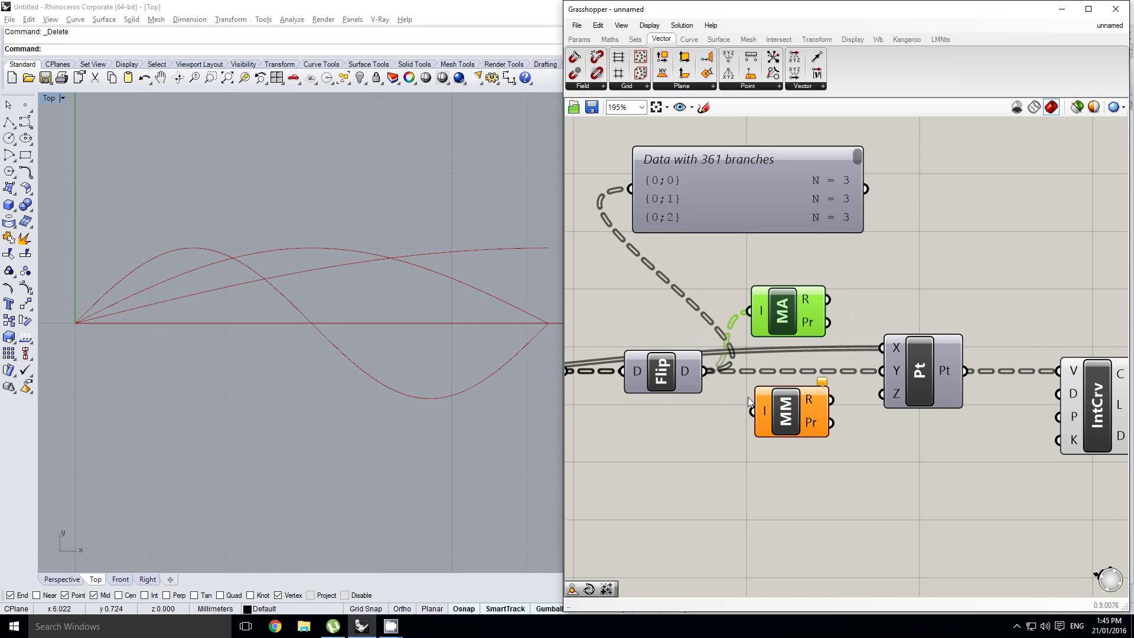
drag(752, 409, 705, 370)
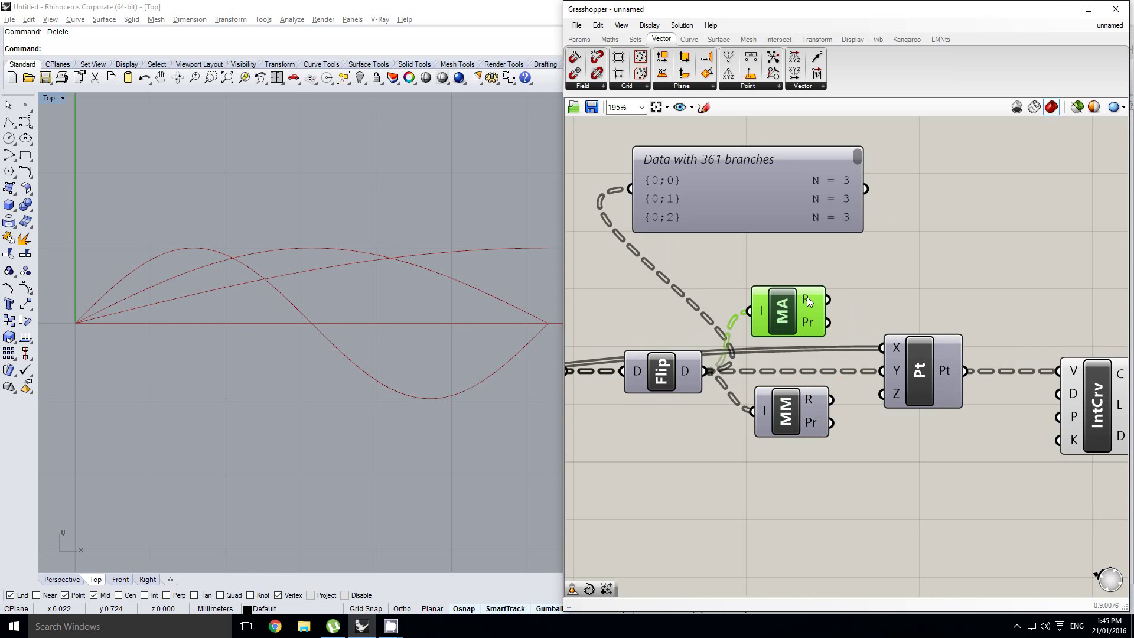
mouse_move(807, 299)
Add a Panel beside the Param Viewer, connect Flip Matrix's D output to it, and look through the branch values.
right_drag(899, 242, 837, 277)
click(578, 39)
click(728, 73)
click(963, 230)
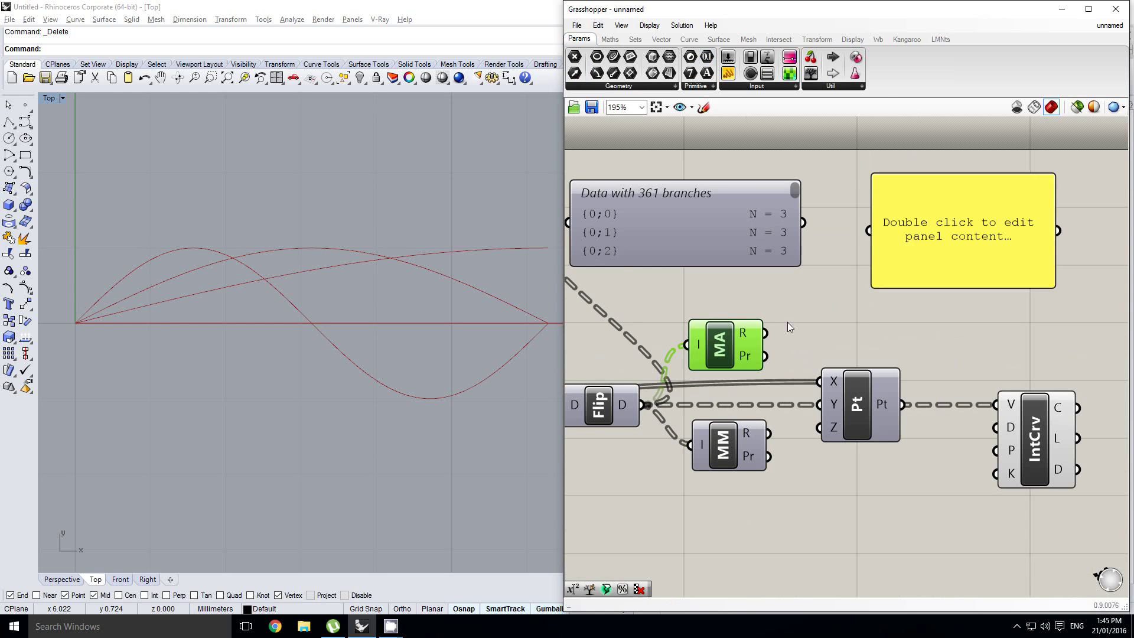
right_drag(685, 360, 747, 354)
click(709, 399)
drag(706, 398, 958, 211)
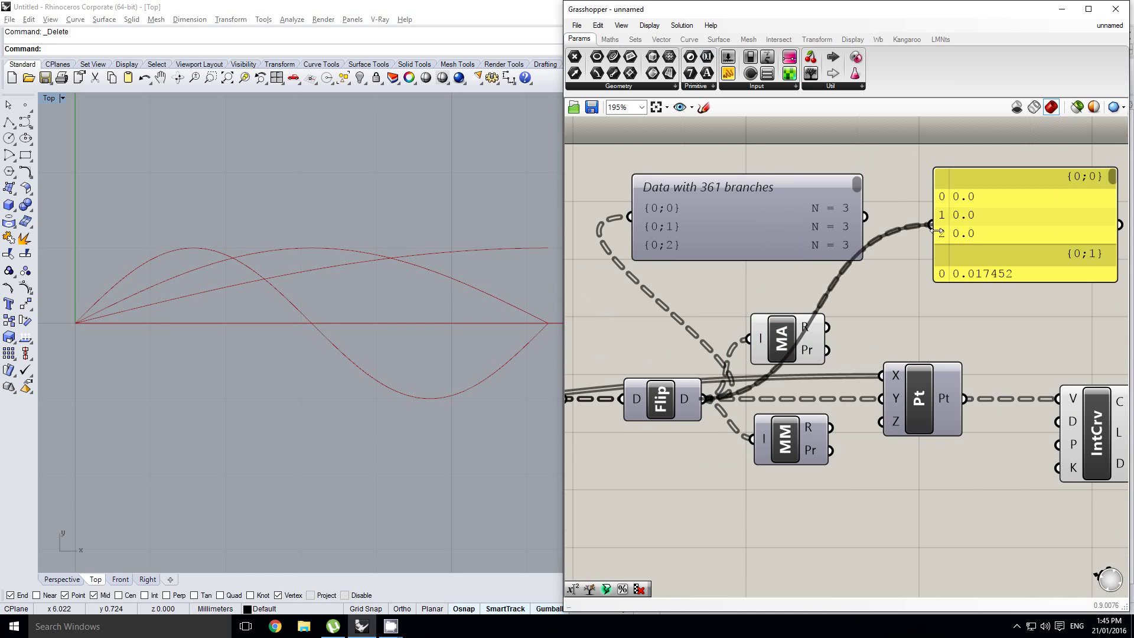
right_drag(1006, 298, 920, 309)
drag(1030, 188, 1025, 198)
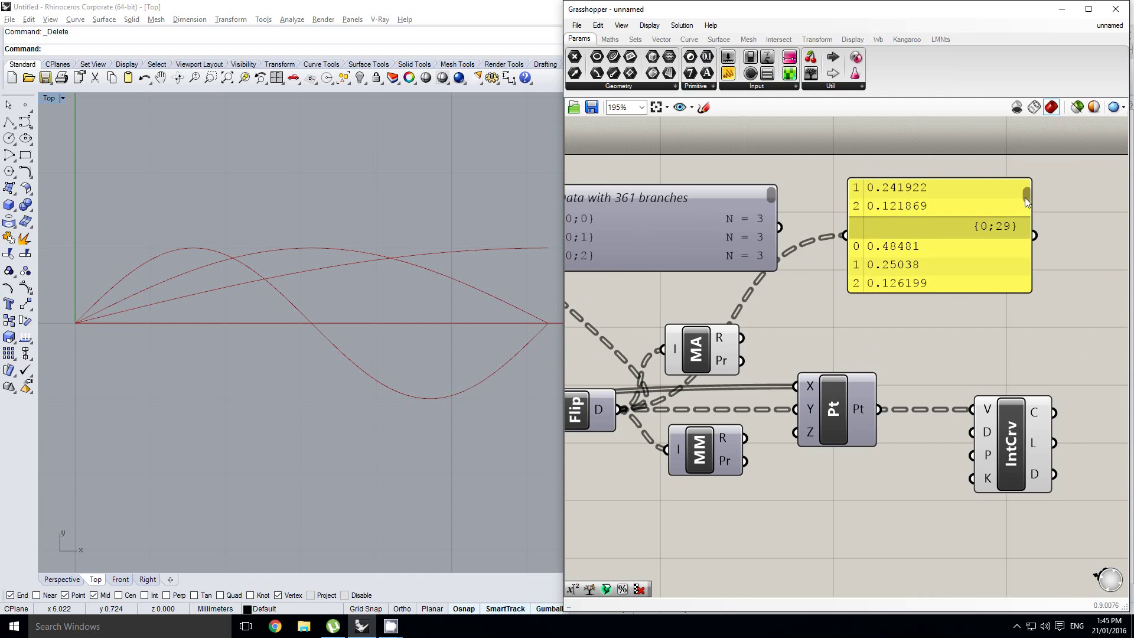
Feed the Panel from Mass Addition's R output, replacing that source with Mass Multiplication's R output to compare the results.
right_drag(712, 408, 772, 420)
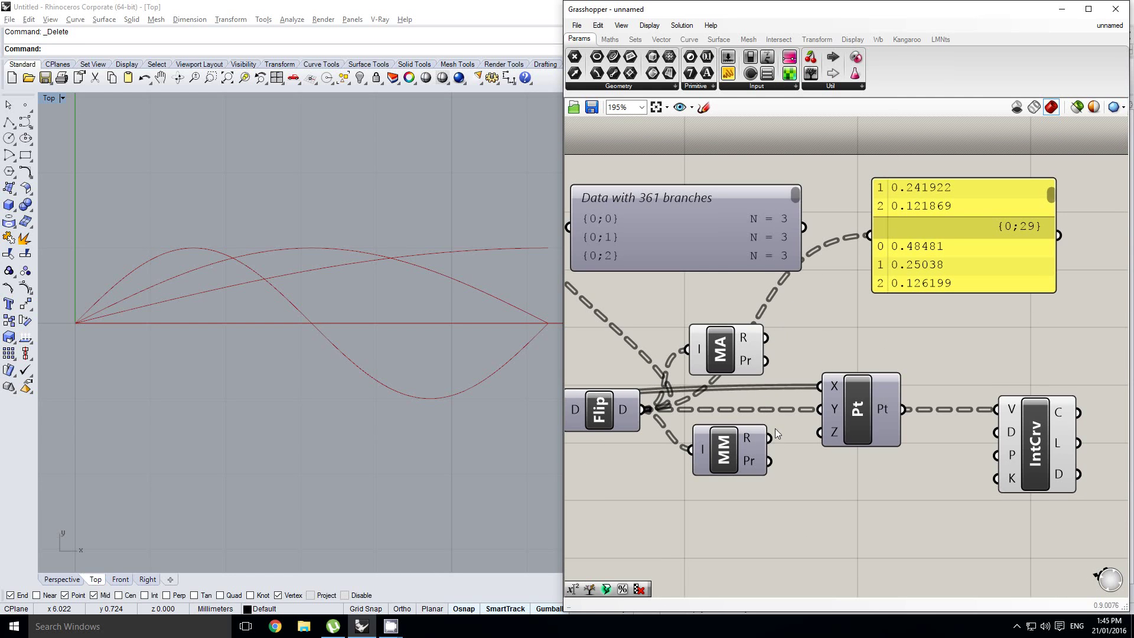
mouse_move(770, 437)
mouse_down()
mouse_move(877, 244)
mouse_move(781, 425)
mouse_up()
drag(767, 337, 880, 224)
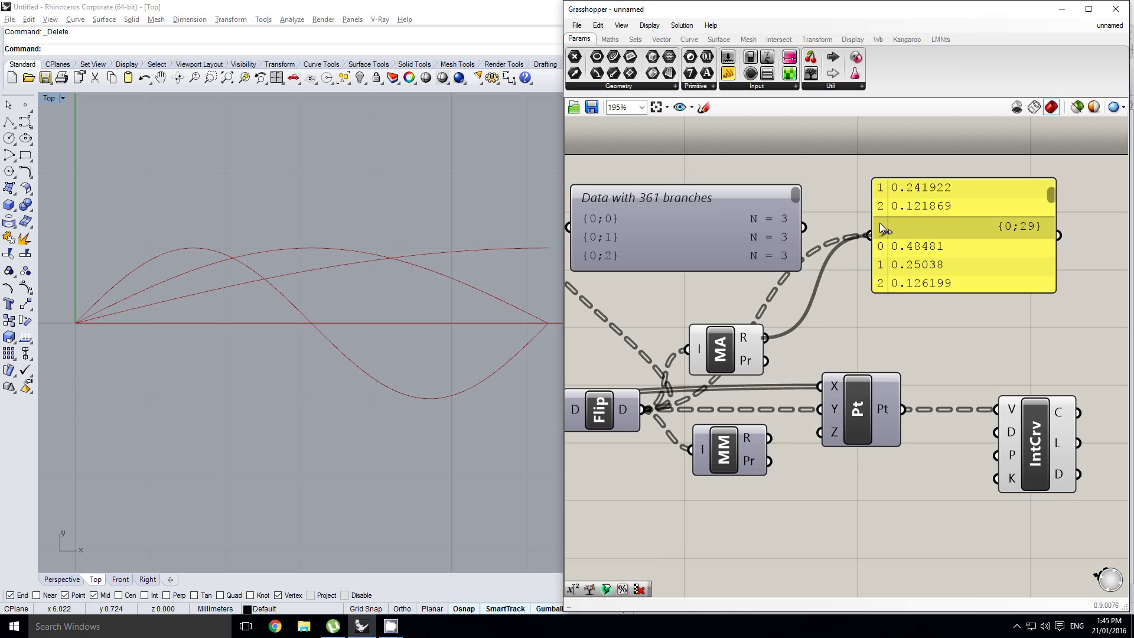
drag(769, 437, 871, 236)
scroll(842, 278, down, 3)
Delete the Panel beside the Param Viewer.
click(945, 292)
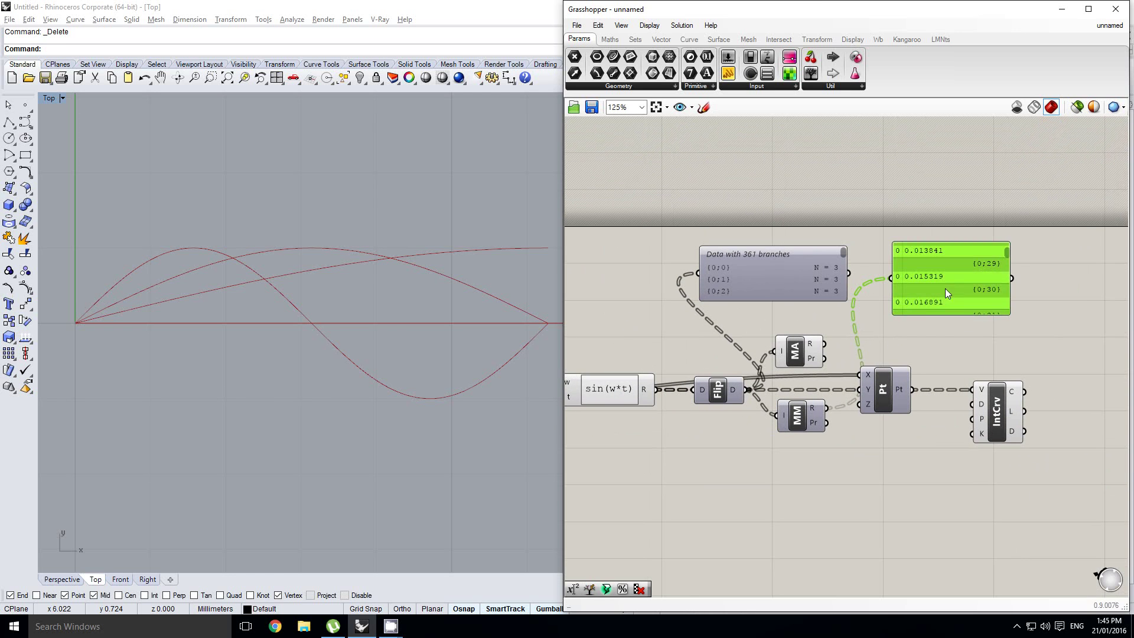
right_drag(938, 307, 907, 304)
key(Delete)
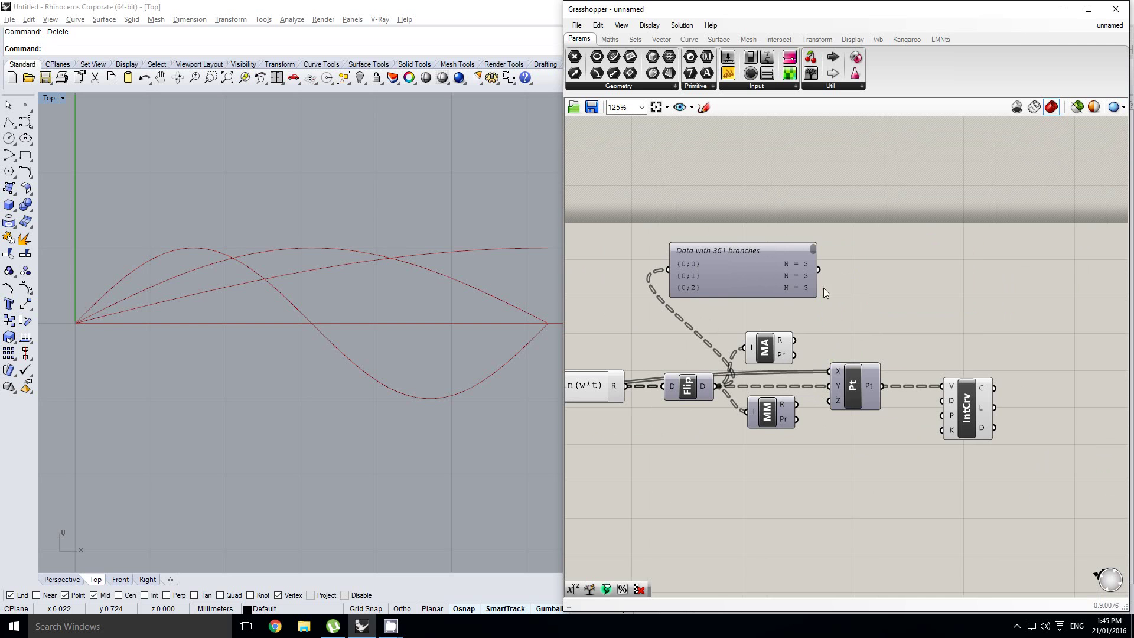
Move Construct Point and Interpolate Curve farther away from the Mass Addition and Mass Multiplication components.
drag(772, 289, 775, 280)
right_drag(920, 385, 871, 372)
drag(967, 451, 902, 377)
click(820, 366)
right_drag(820, 366, 921, 377)
Examine the wiring from the sin(w*t) Expression through Flip Matrix to the mass components and Construct Point.
scroll(903, 367, down, 1)
scroll(888, 374, up, 1)
scroll(870, 373, up, 1)
scroll(912, 378, down, 2)
right_drag(783, 367, 764, 371)
scroll(763, 373, up, 2)
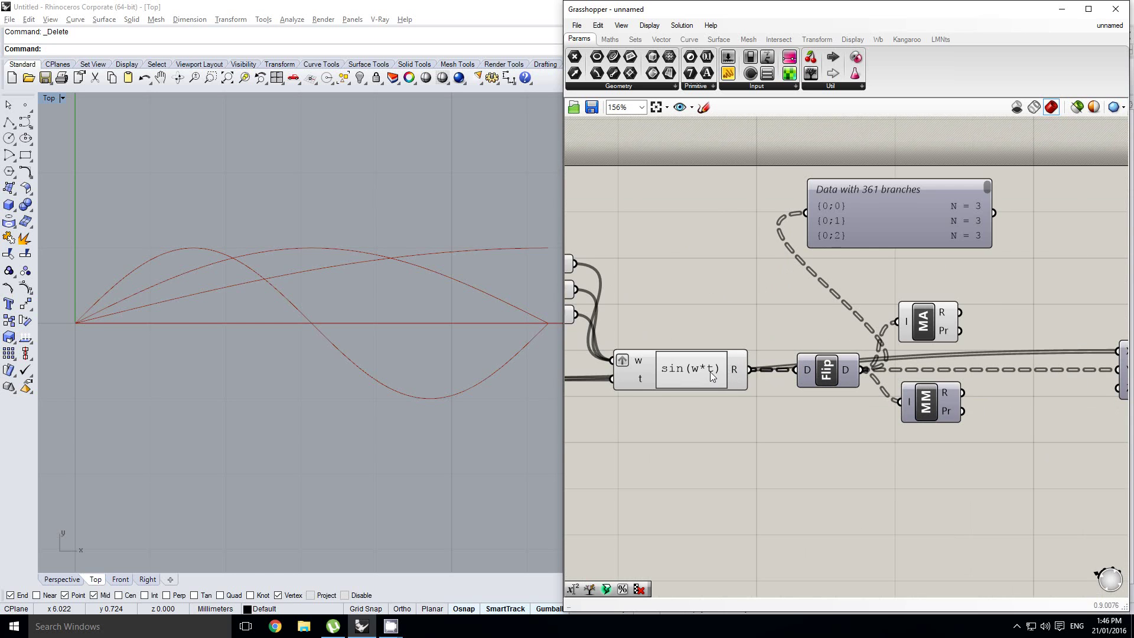
right_drag(904, 377, 723, 382)
click(803, 338)
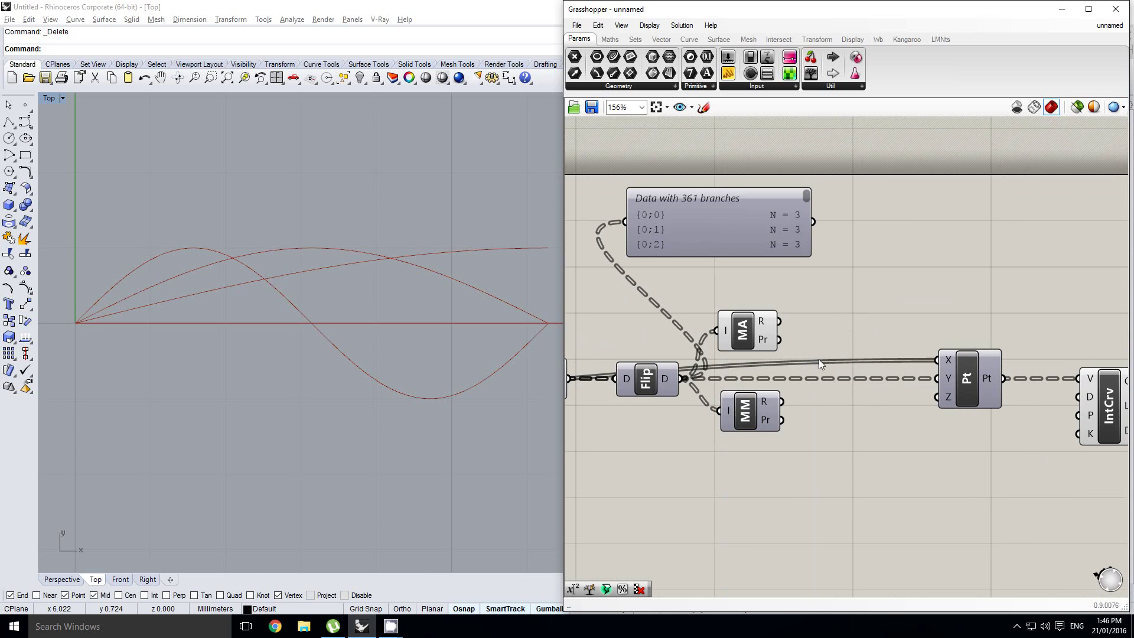
right_drag(819, 359, 852, 364)
Connect Mass Addition's R output to Construct Point's Y input, replacing the Flip Matrix wire.
double_click(867, 342)
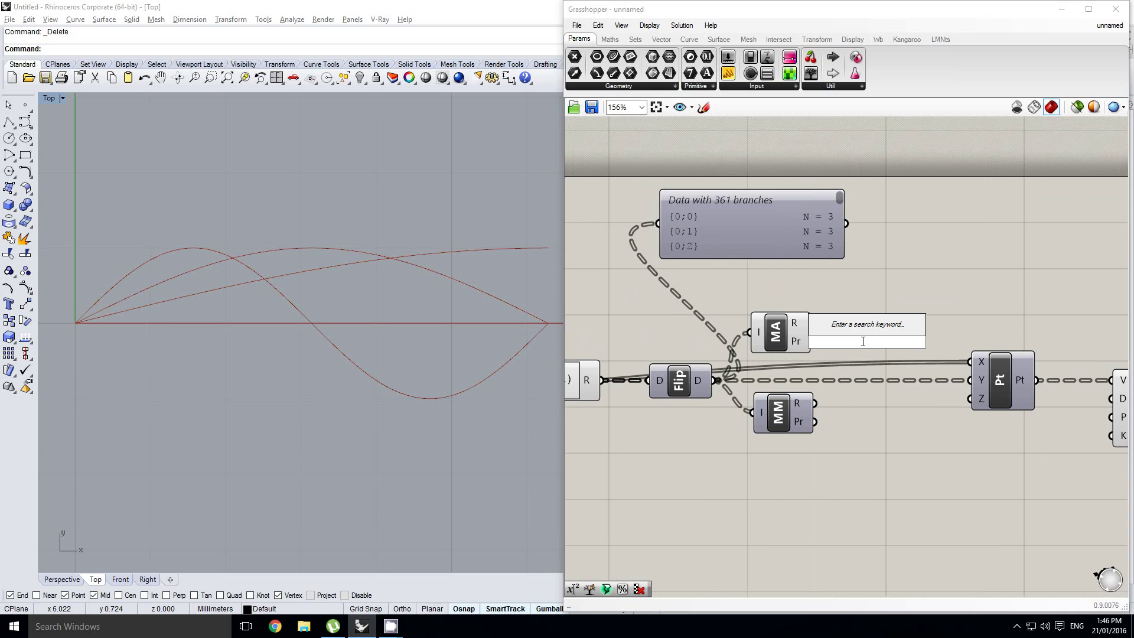
key(Escape)
right_drag(888, 361, 844, 363)
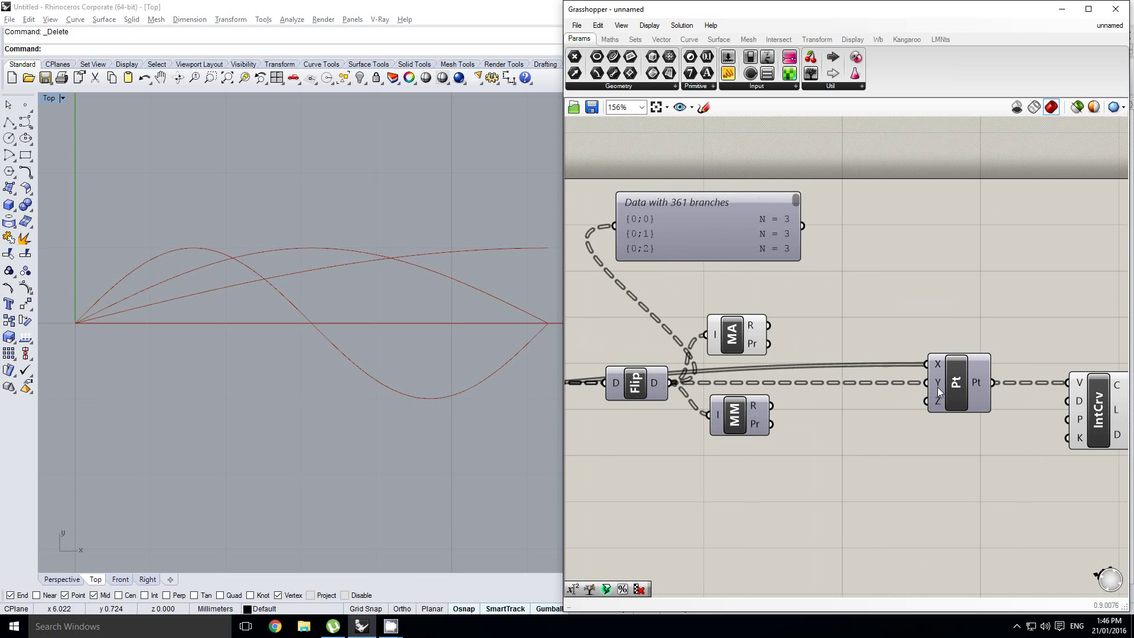
mouse_move(754, 328)
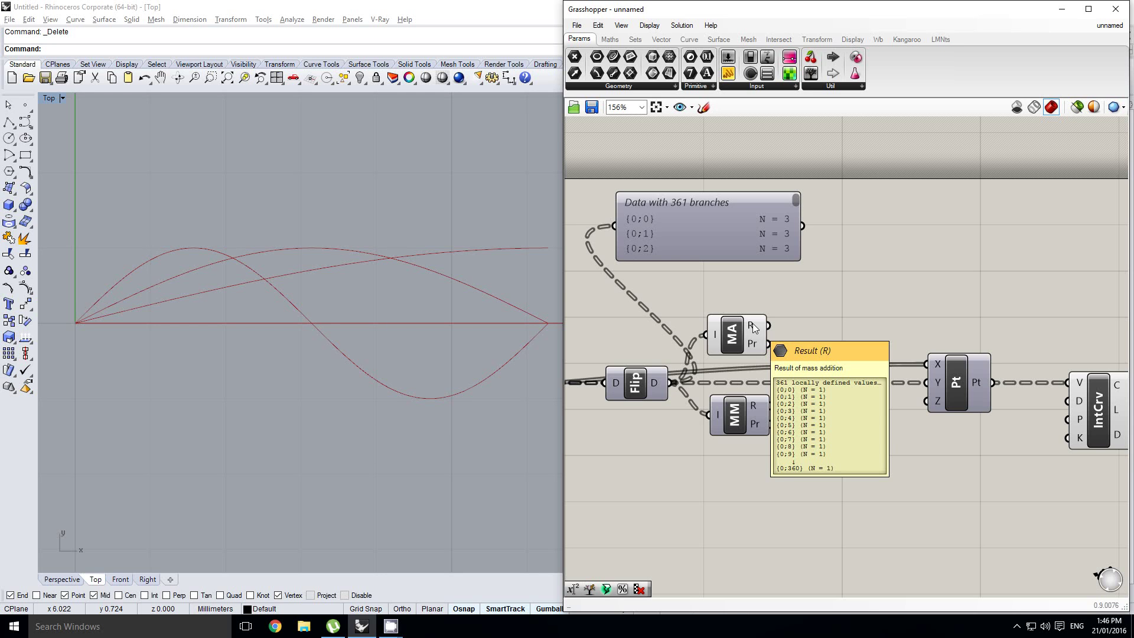
drag(768, 325, 934, 382)
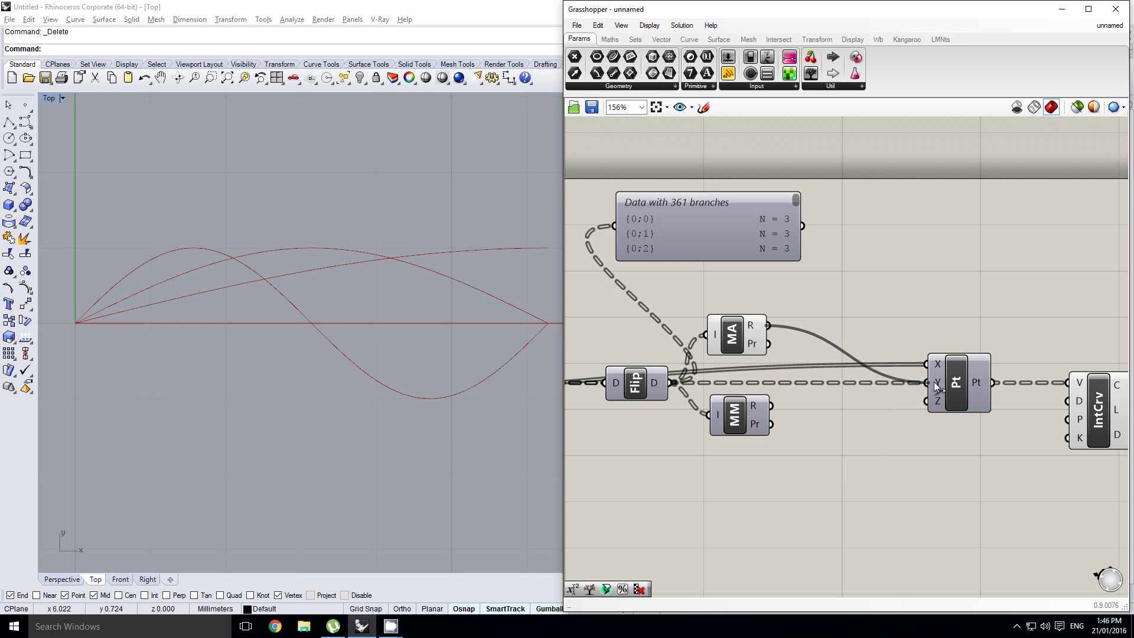
right_drag(997, 394, 941, 383)
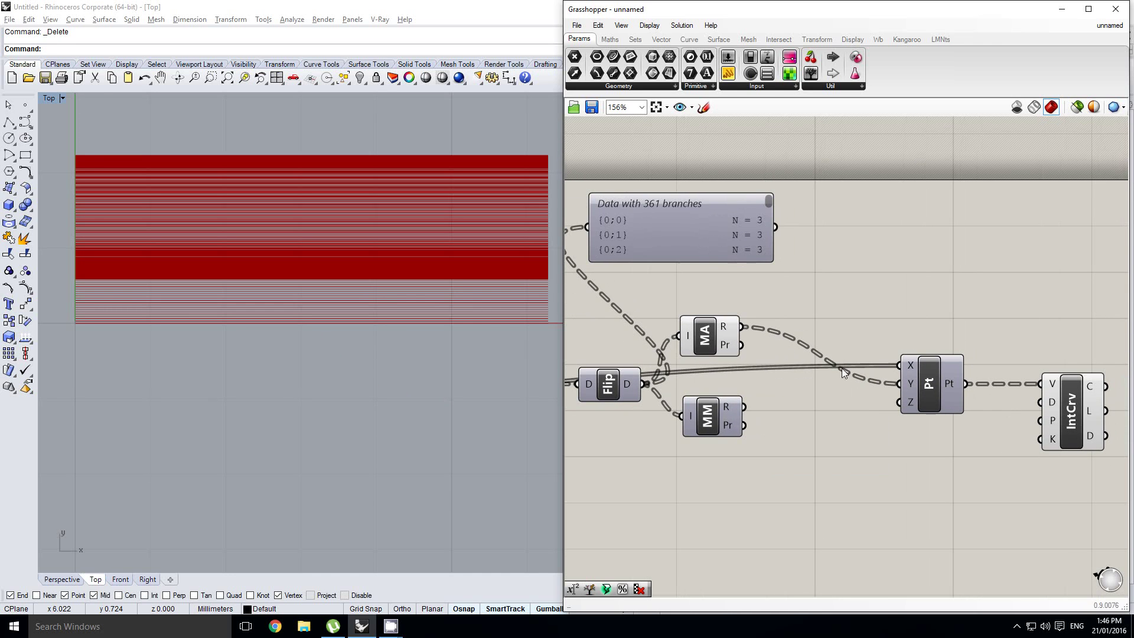
Flatten Mass Addition's R output and check the summed curve in the Top viewport.
right_click(723, 331)
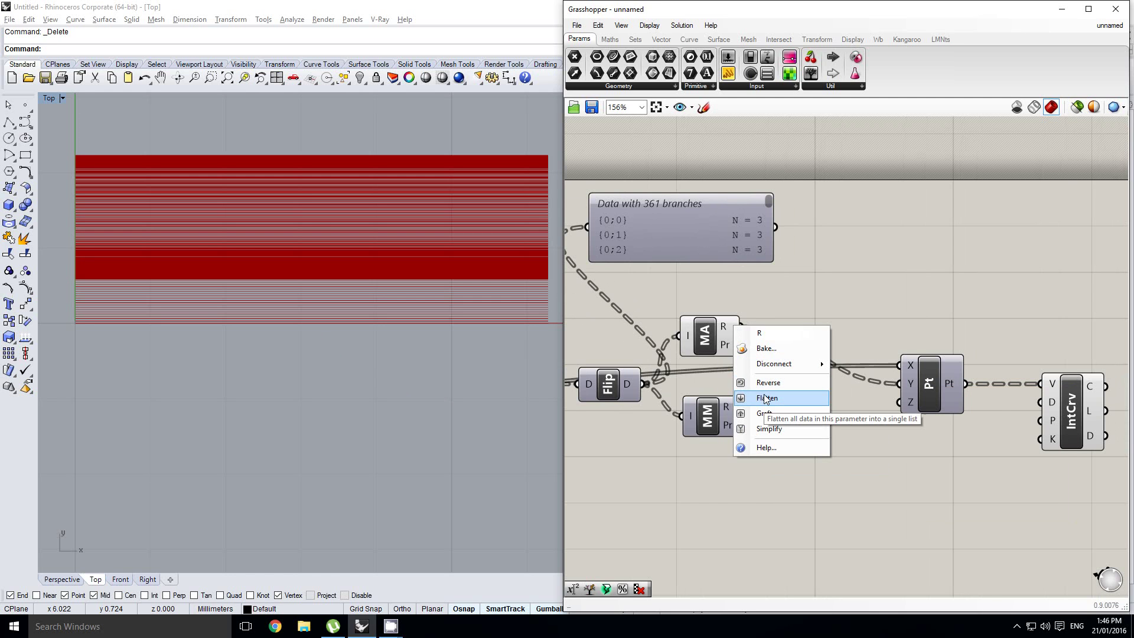
click(766, 400)
right_drag(766, 360, 804, 364)
click(721, 336)
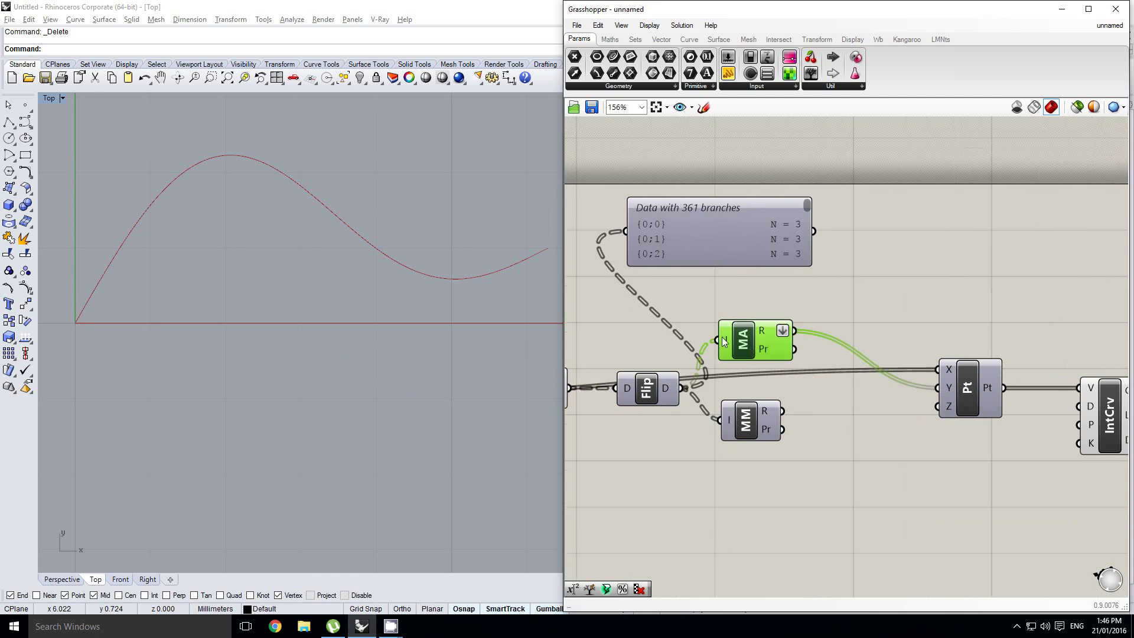
right_drag(647, 356, 769, 353)
click(802, 321)
scroll(804, 321, down, 1)
right_drag(954, 360, 844, 357)
right_drag(969, 400, 956, 407)
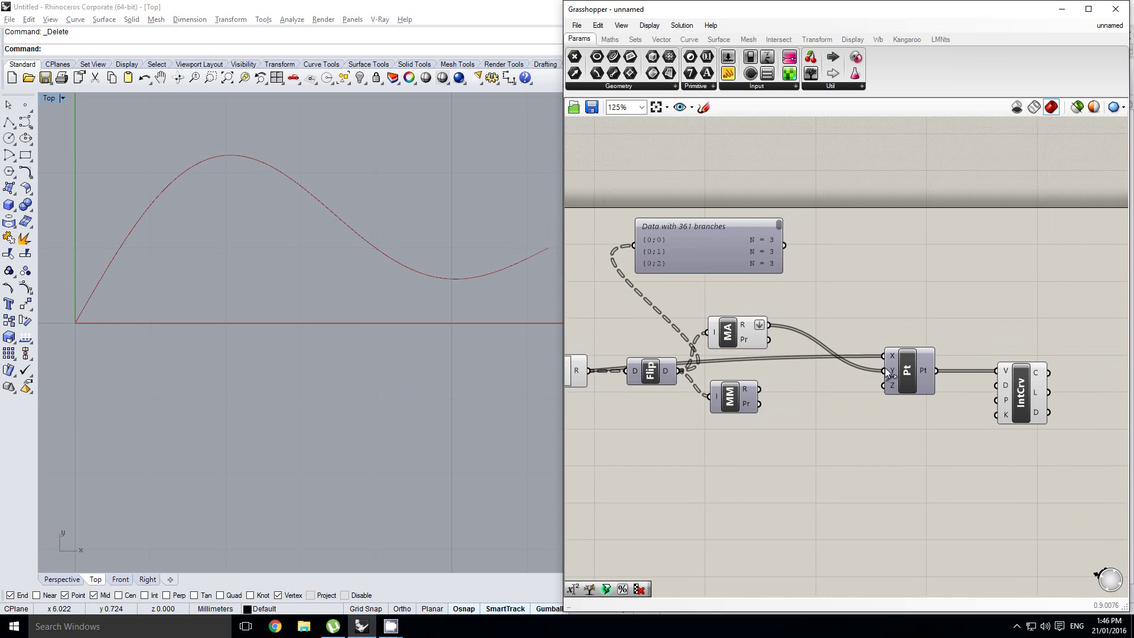
scroll(793, 331, up, 1)
Turn off Flatten on Mass Addition's R output and flatten Construct Point's Y input instead.
right_click(735, 324)
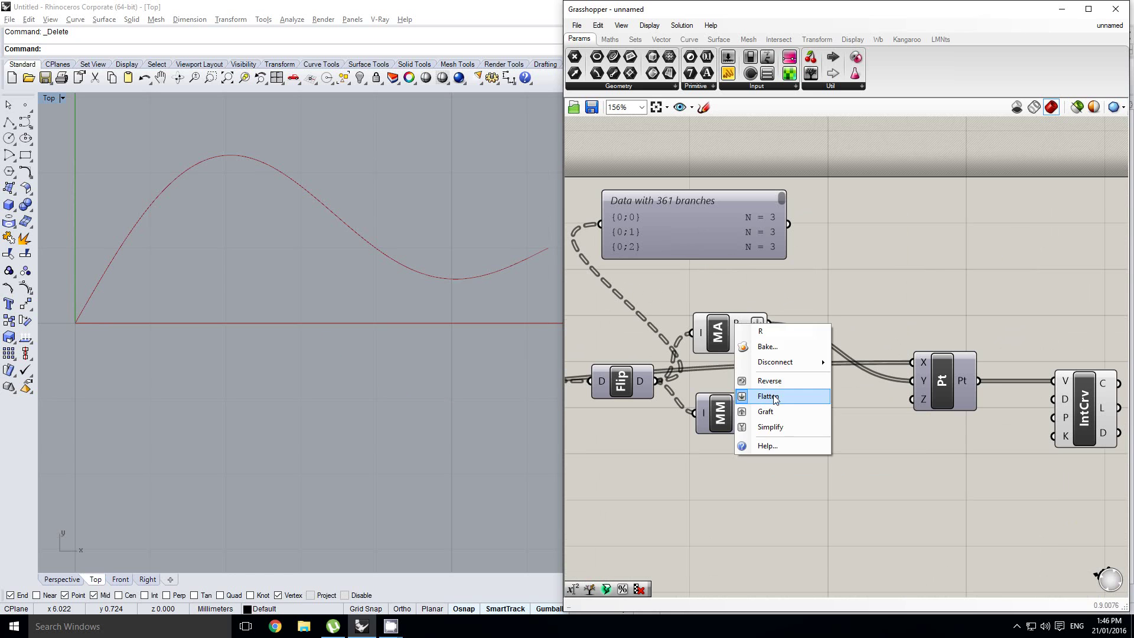
click(768, 396)
right_click(922, 384)
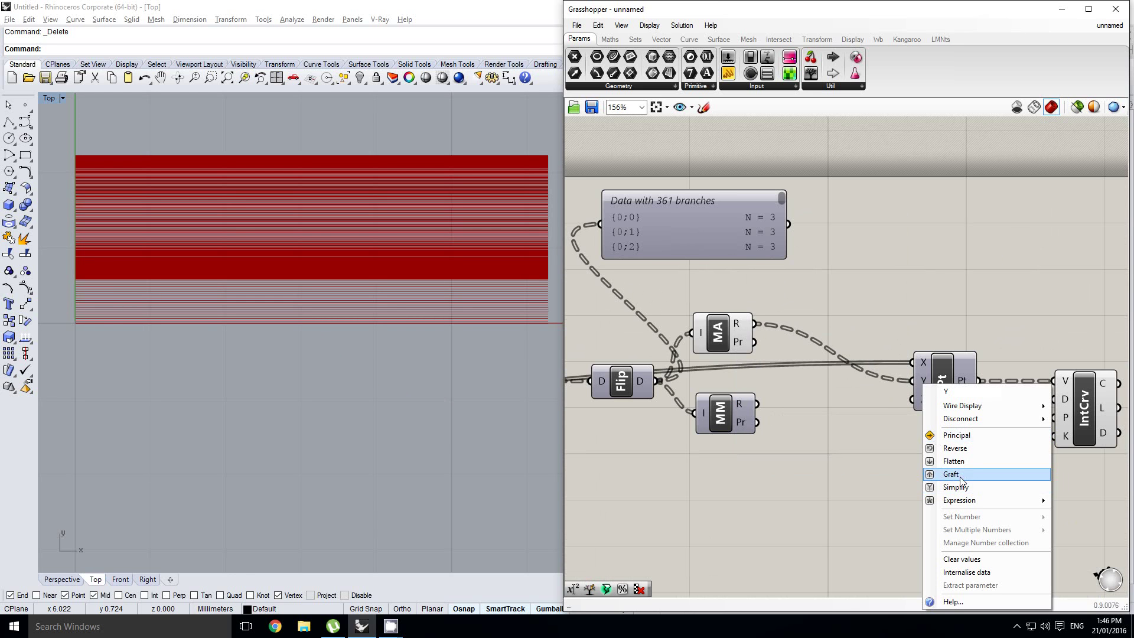
click(954, 461)
Duplicate the wired Construct Point and Interpolate Curve pair directly below the originals.
scroll(1004, 420, down, 1)
alt+drag(1058, 402, 925, 469)
key(ctrl+z)
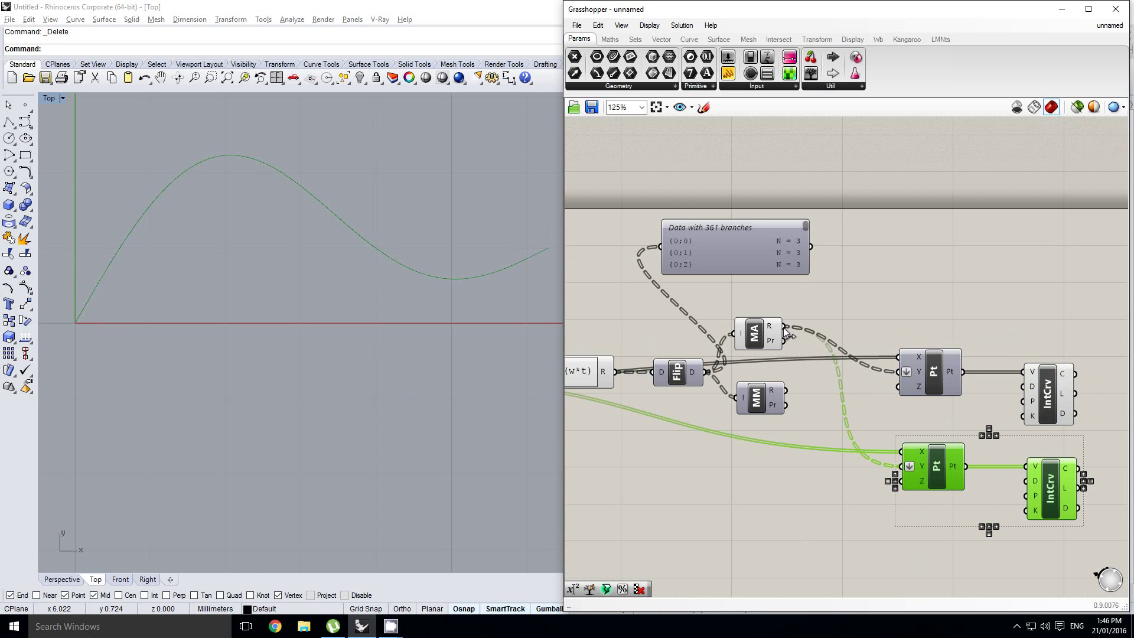
right_click(918, 469)
click(891, 431)
right_drag(852, 402, 844, 396)
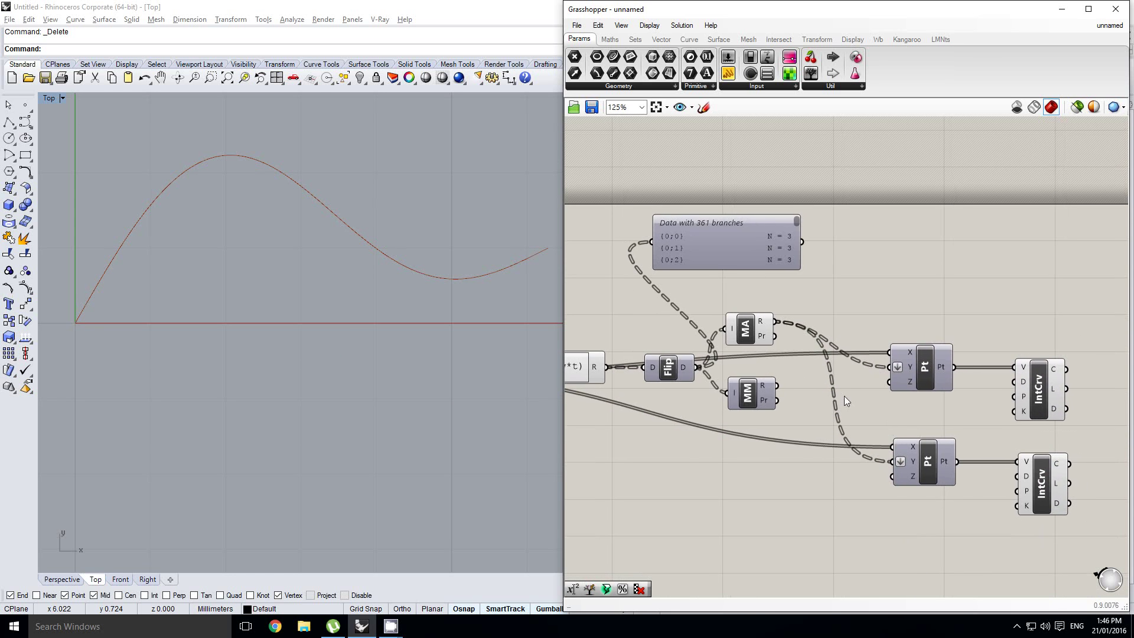
Connect the Expression's R output to the lower Construct Point's Y input and turn off Flatten on that input.
right_drag(763, 365, 840, 356)
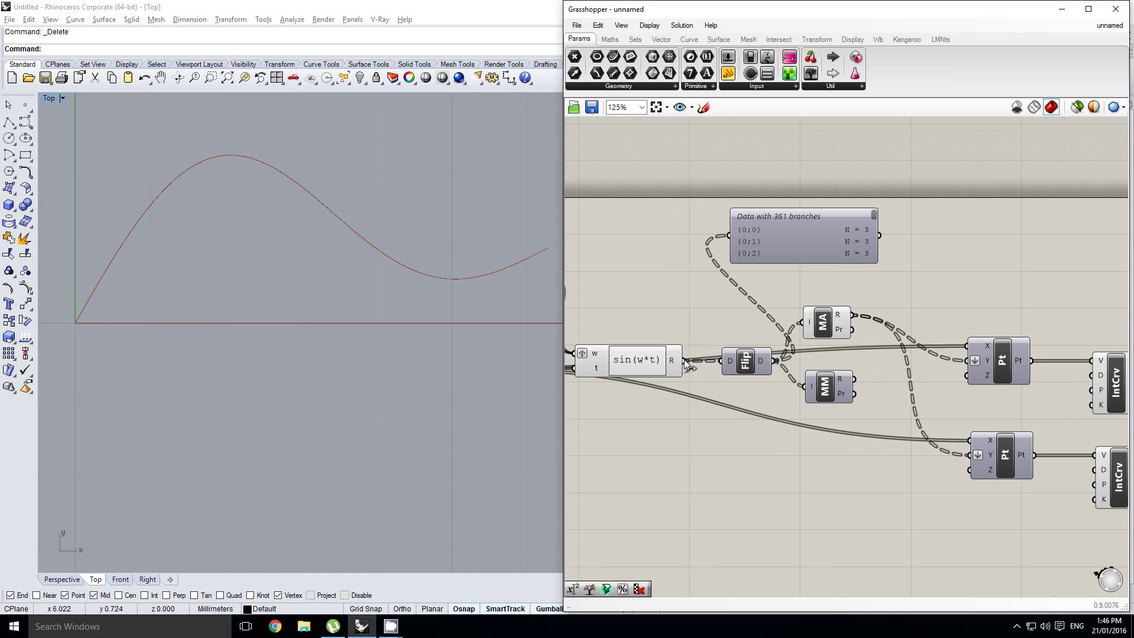
drag(684, 359, 973, 454)
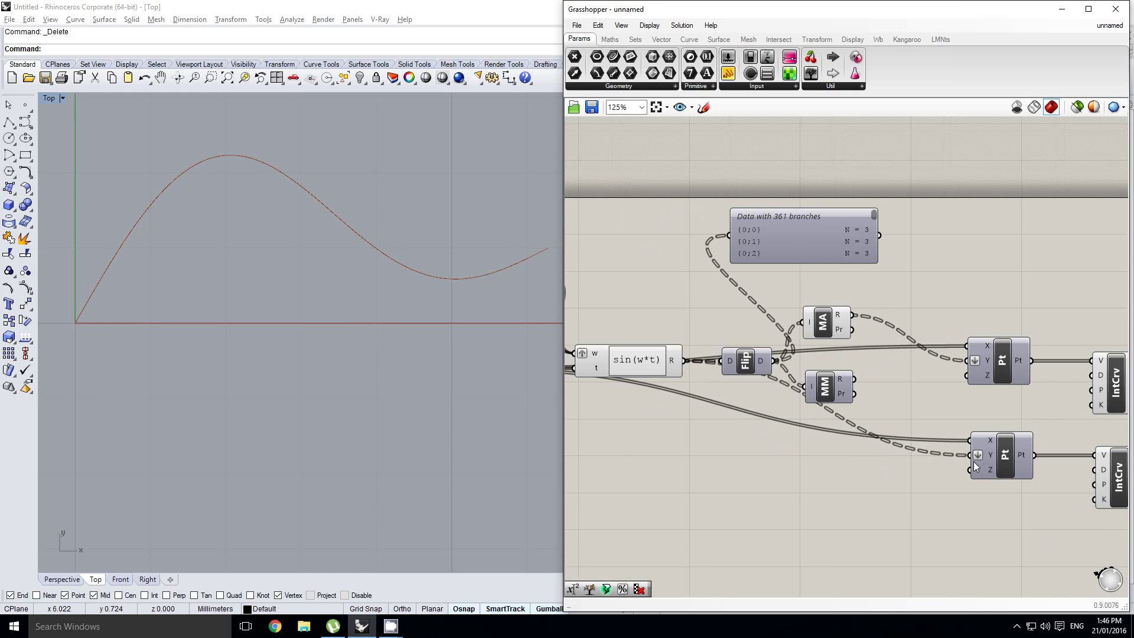
right_drag(973, 462, 818, 449)
right_drag(841, 407, 864, 402)
right_click(857, 437)
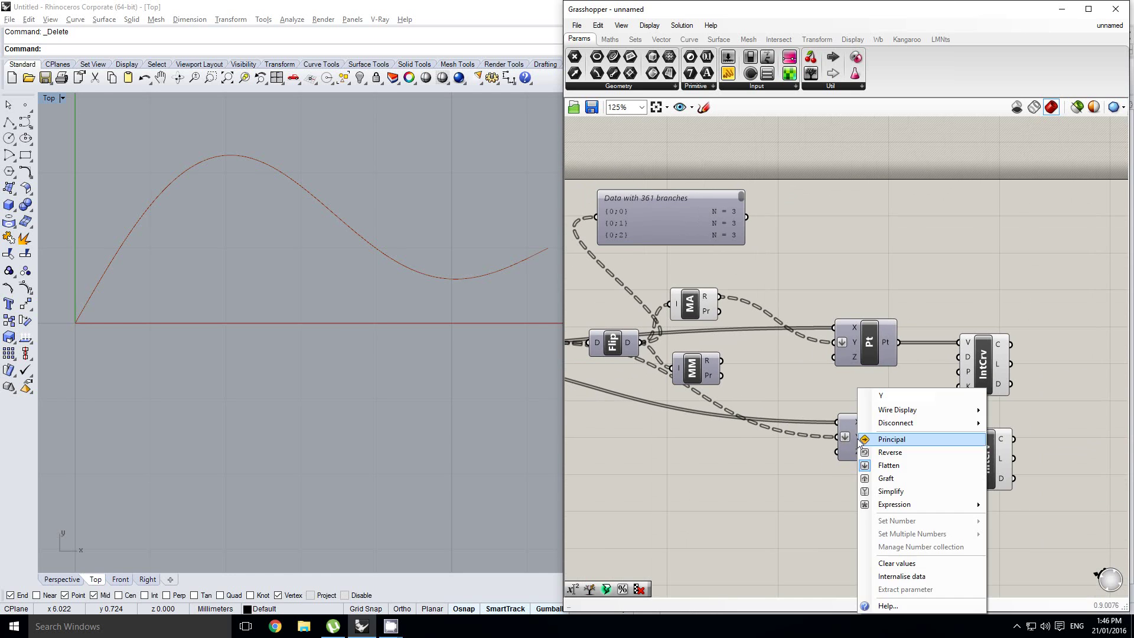
click(892, 471)
right_drag(803, 462, 772, 453)
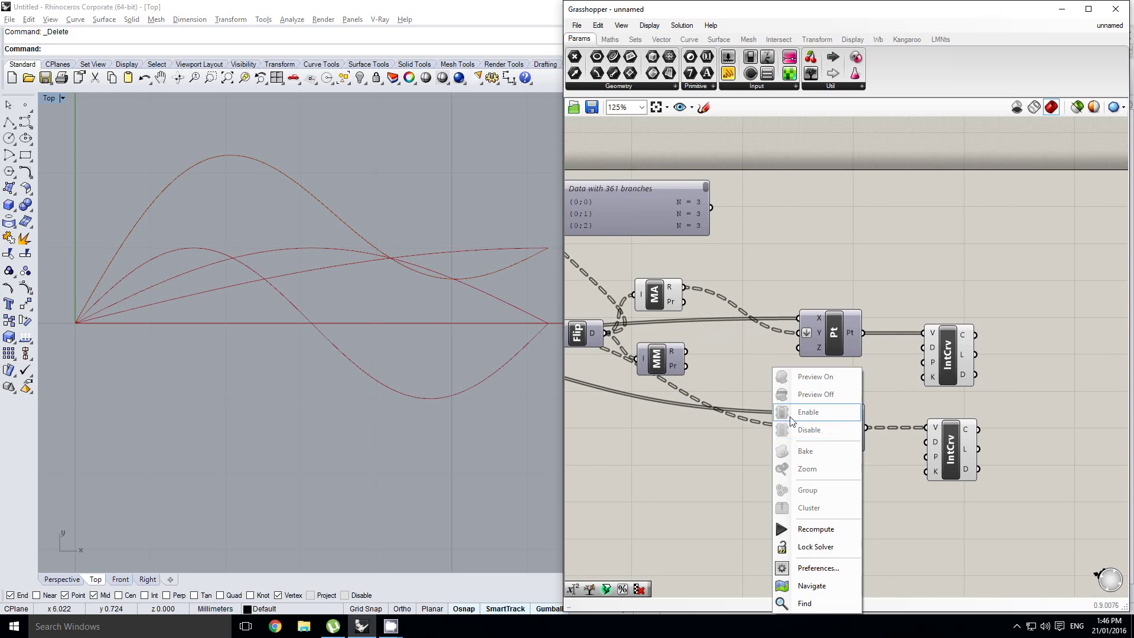
Select the lower Interpolate Curve component to highlight the individual sine curves in the Top viewport and compare them with the summed curve.
right_drag(882, 378, 906, 377)
click(1026, 432)
click(981, 447)
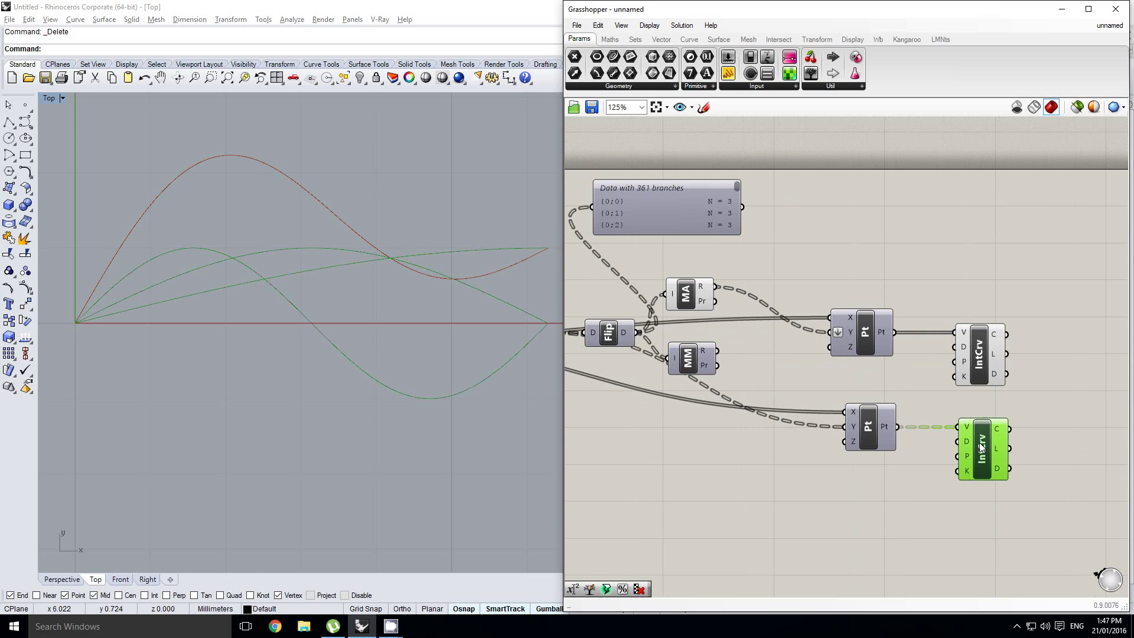
right_drag(806, 402, 857, 406)
click(830, 365)
right_drag(789, 347, 747, 343)
right_click(751, 343)
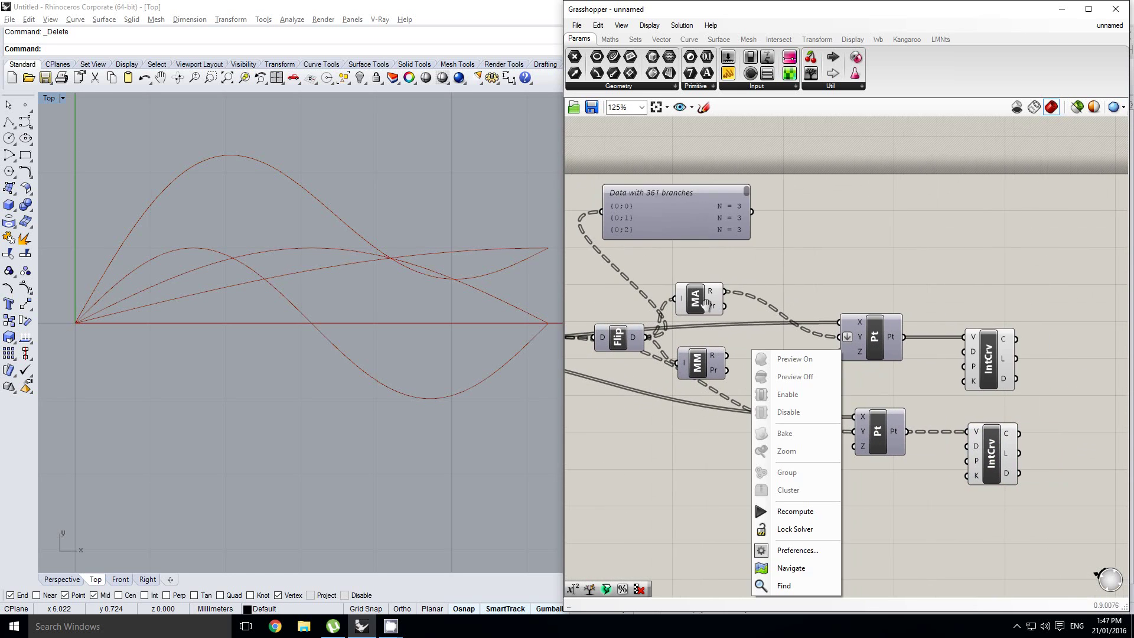
click(771, 334)
click(991, 459)
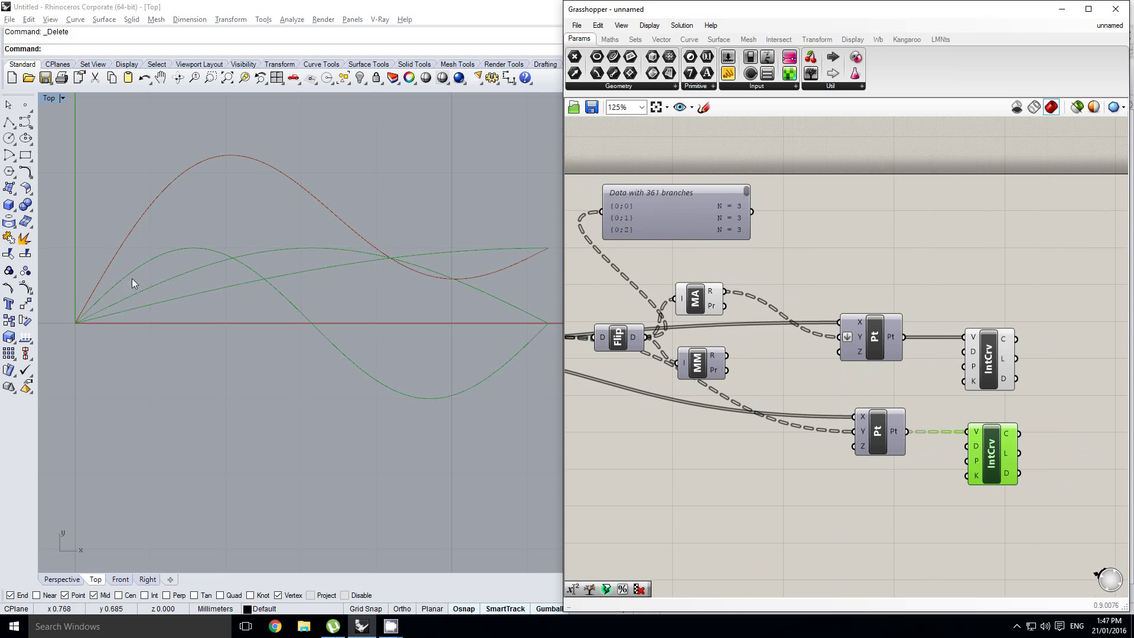
Turn on the preview of the upper Construct Point and examine the summed curve's points in the Top viewport.
click(869, 337)
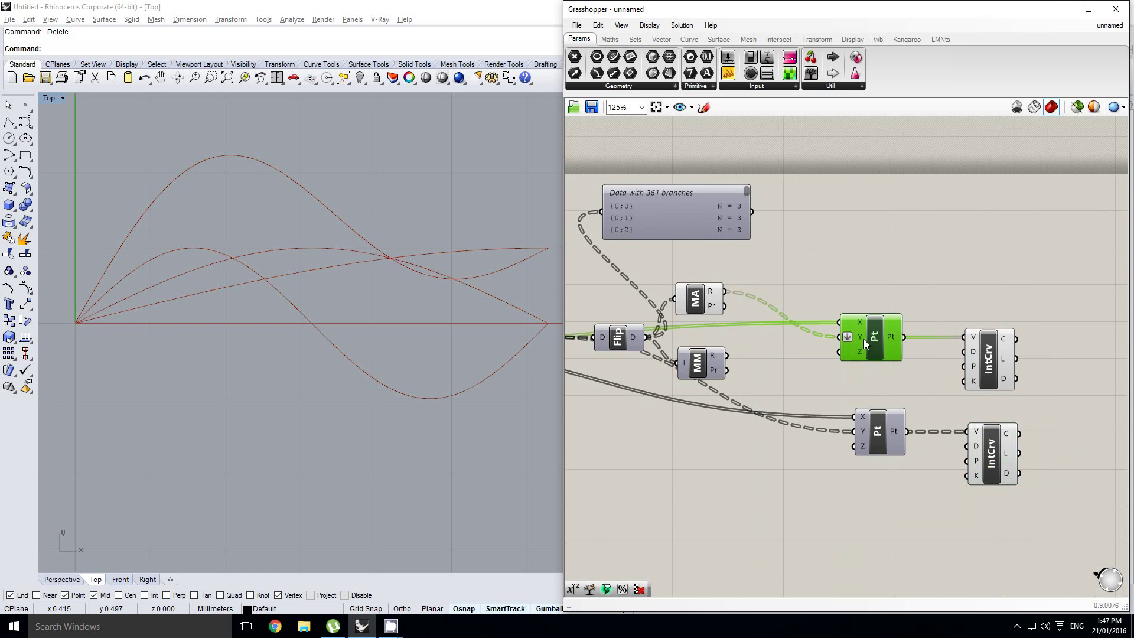
middle_click(869, 338)
click(891, 319)
scroll(144, 208, up, 6)
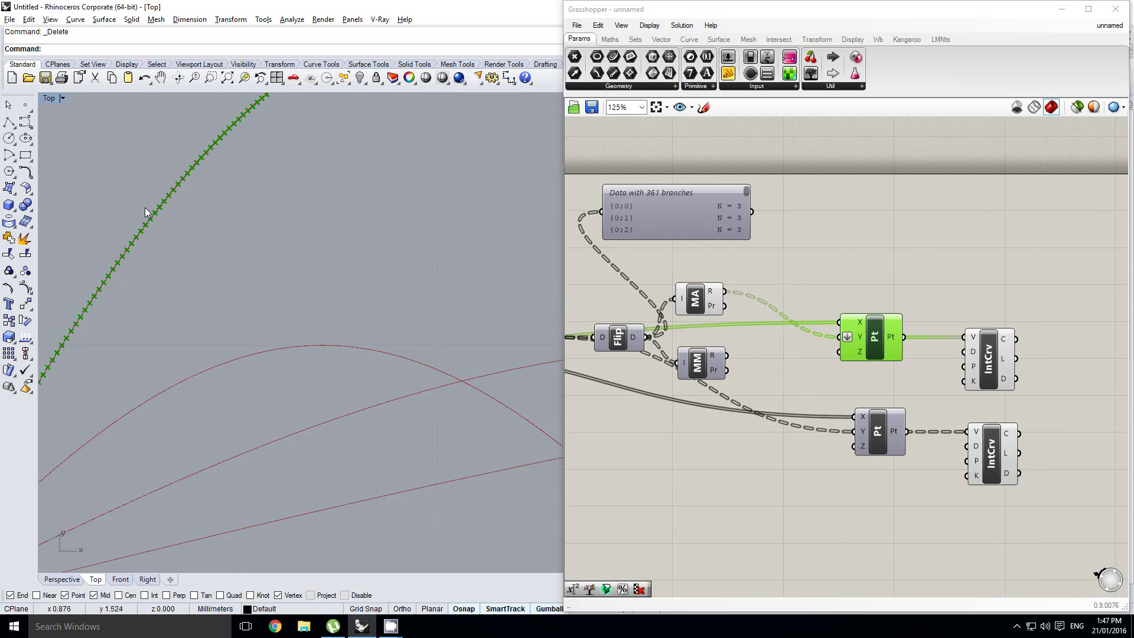
scroll(173, 218, down, 8)
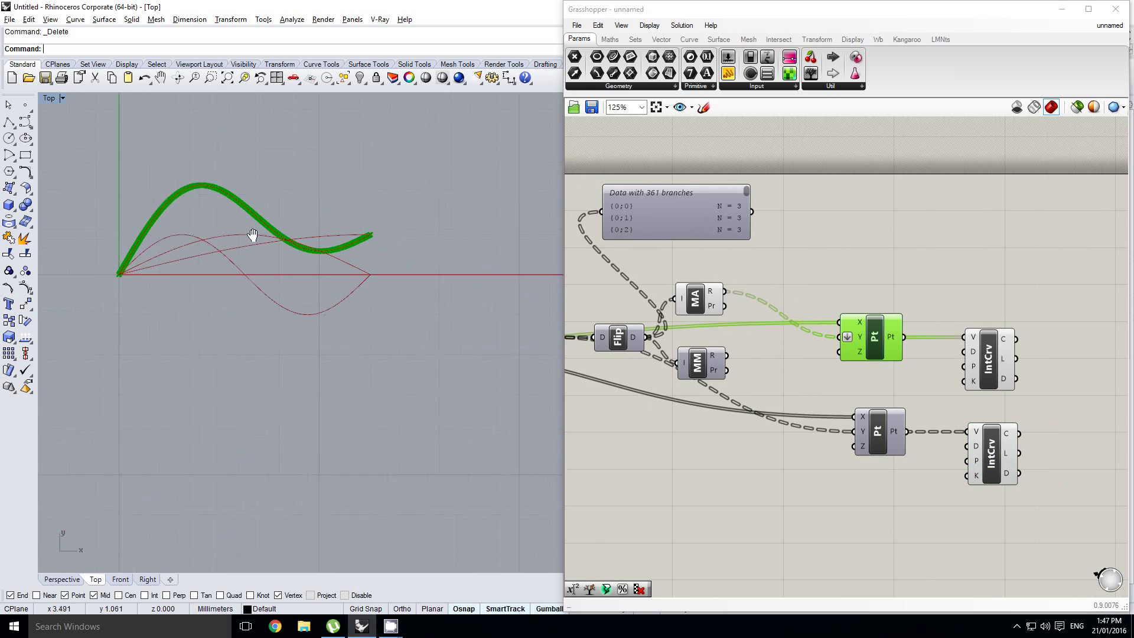
scroll(278, 265, up, 3)
scroll(322, 299, up, 2)
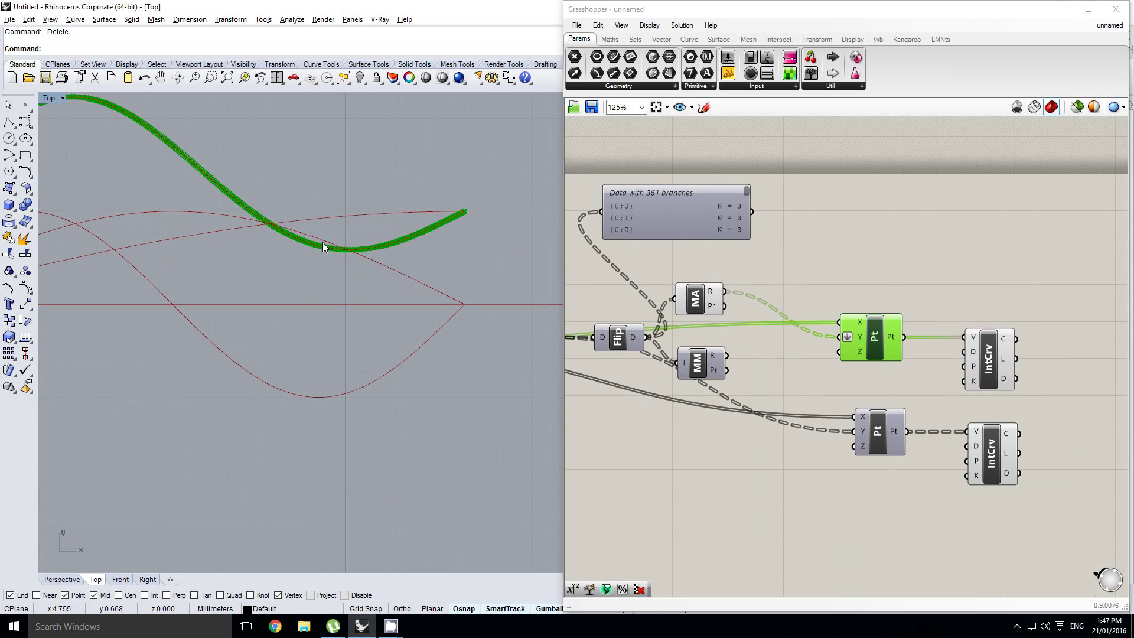
Turn on the preview of the lower Construct Point to display the points along the individual sine curves.
click(890, 445)
middle_click(890, 444)
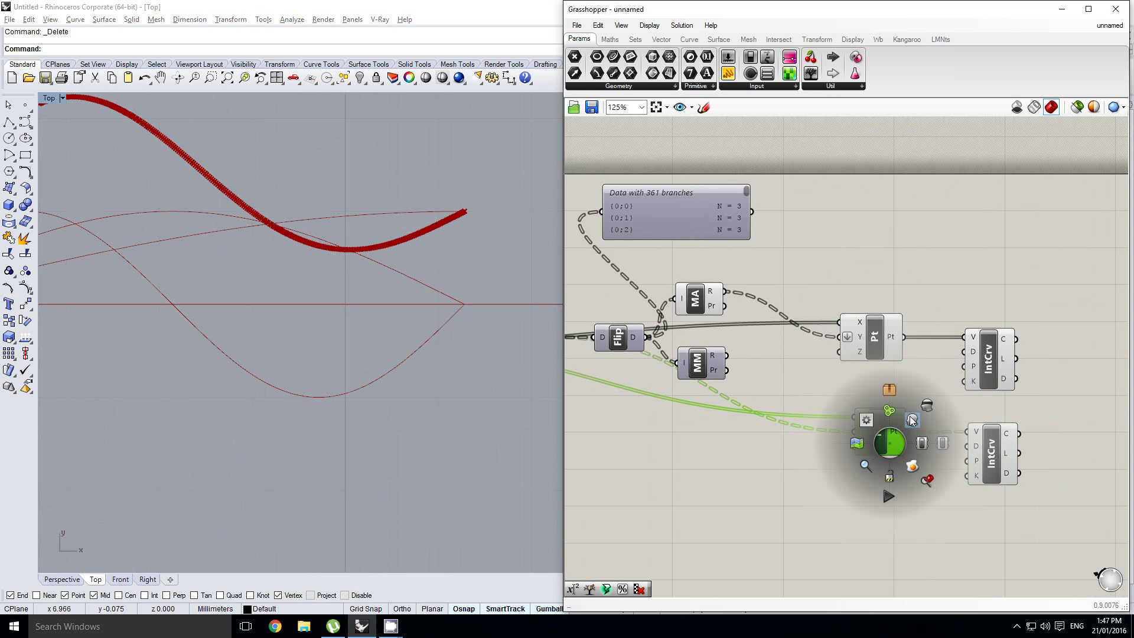
click(910, 420)
right_drag(425, 327, 429, 329)
scroll(365, 216, up, 4)
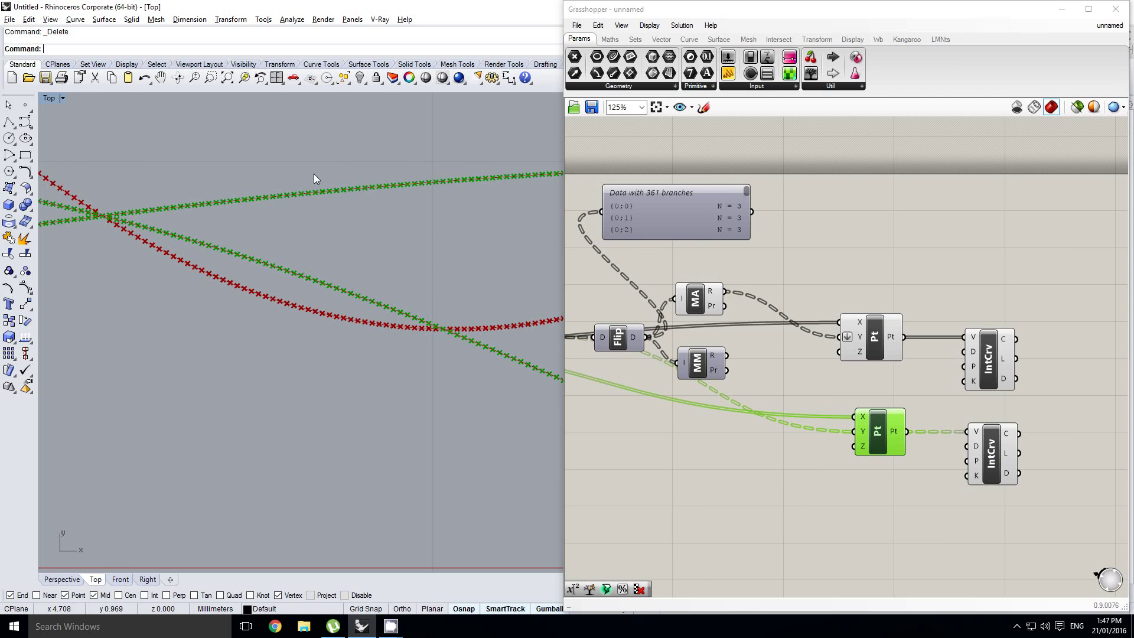
Examine how the summed curve's points relate to the points of the individual sine curves in the Top viewport.
drag(336, 170, 338, 300)
scroll(338, 292, down, 8)
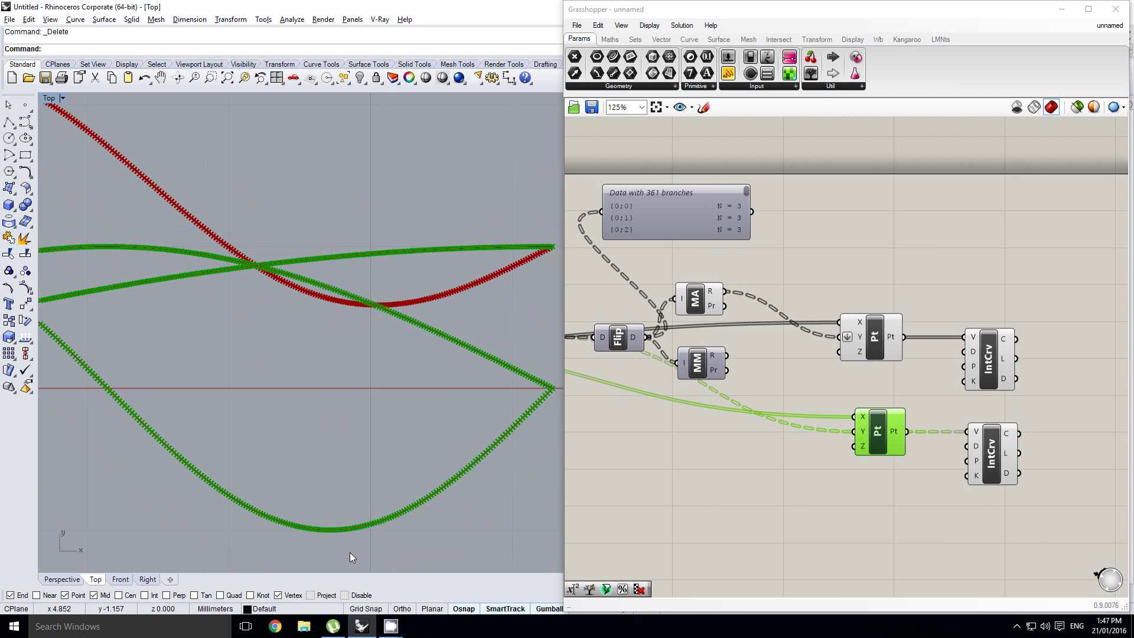
scroll(441, 386, up, 2)
scroll(431, 375, down, 3)
scroll(431, 356, up, 3)
scroll(417, 330, up, 5)
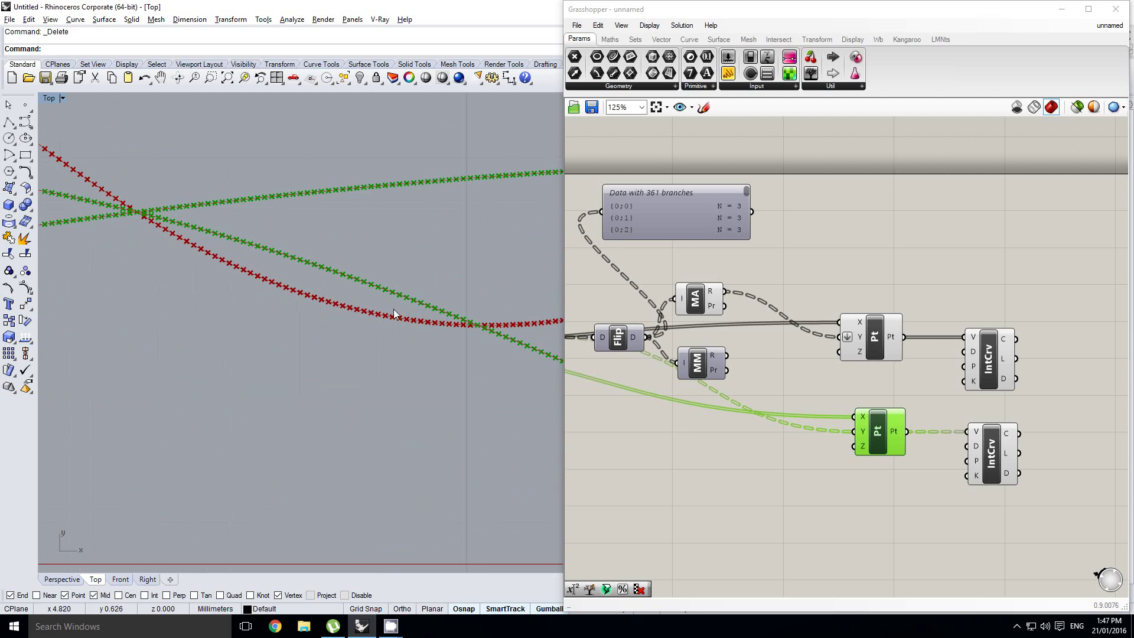
scroll(468, 270, down, 8)
click(728, 320)
right_drag(853, 285, 904, 279)
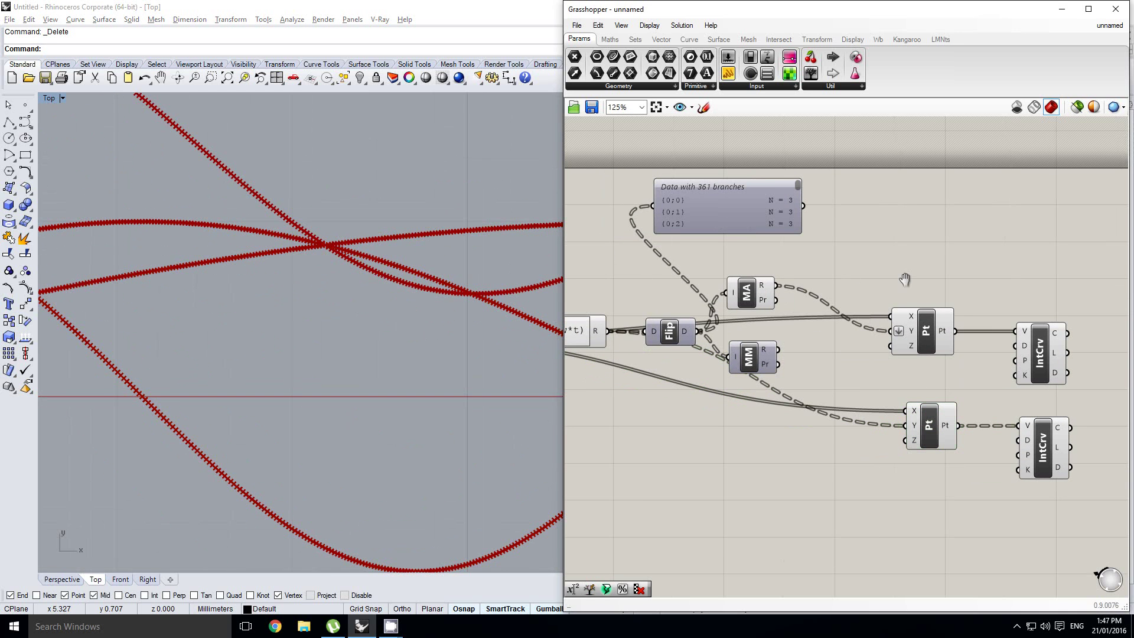
right_drag(426, 308, 386, 335)
scroll(468, 307, down, 10)
scroll(387, 331, up, 2)
mouse_move(338, 363)
right_down()
mouse_move(328, 366)
mouse_move(335, 350)
right_up()
Duplicate the wired sin(w*t) Expression below the original and disconnect the 0.500 and 0.250 sliders from the copy's w input.
right_drag(871, 300, 926, 306)
scroll(998, 275, down, 1)
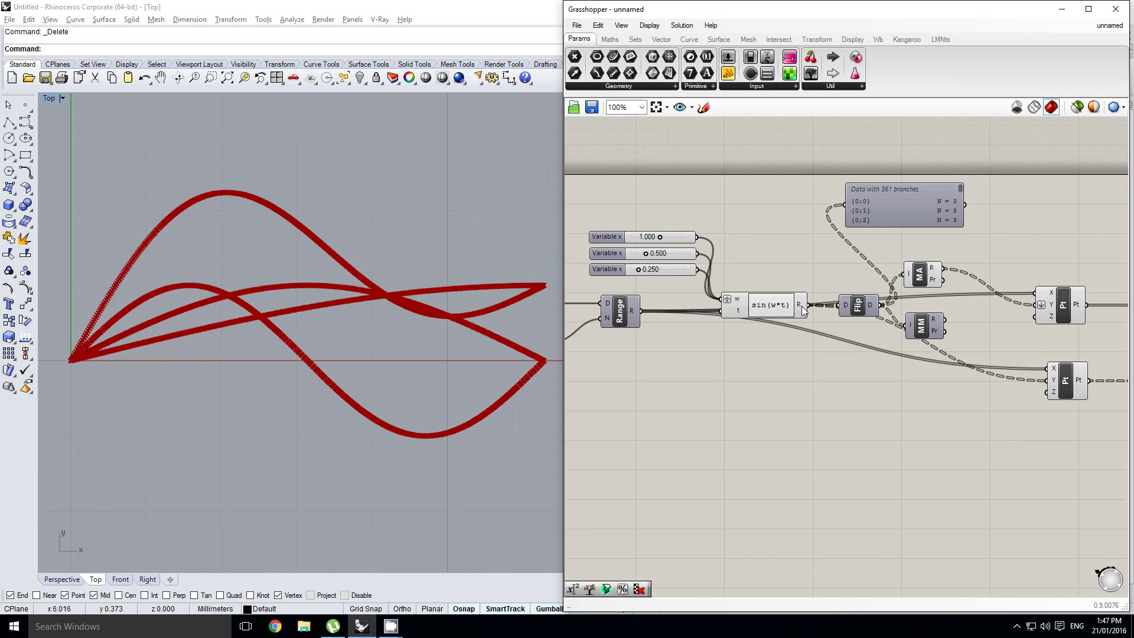
alt+drag(778, 312, 781, 357)
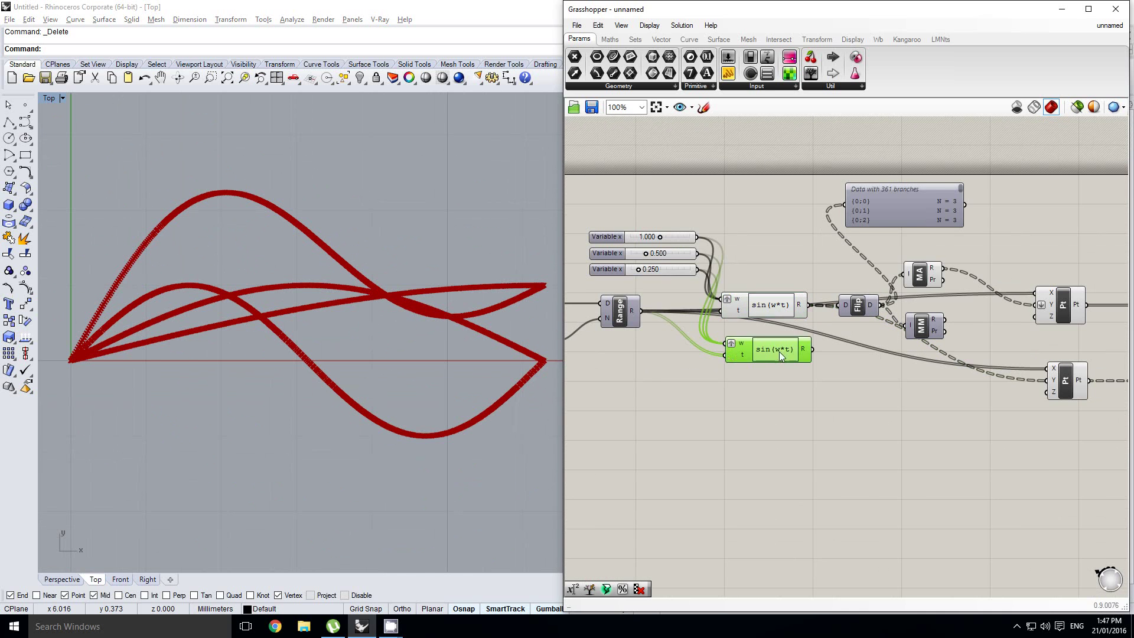
scroll(761, 277, up, 1)
ctrl+drag(756, 249, 788, 359)
ctrl+drag(758, 273, 757, 274)
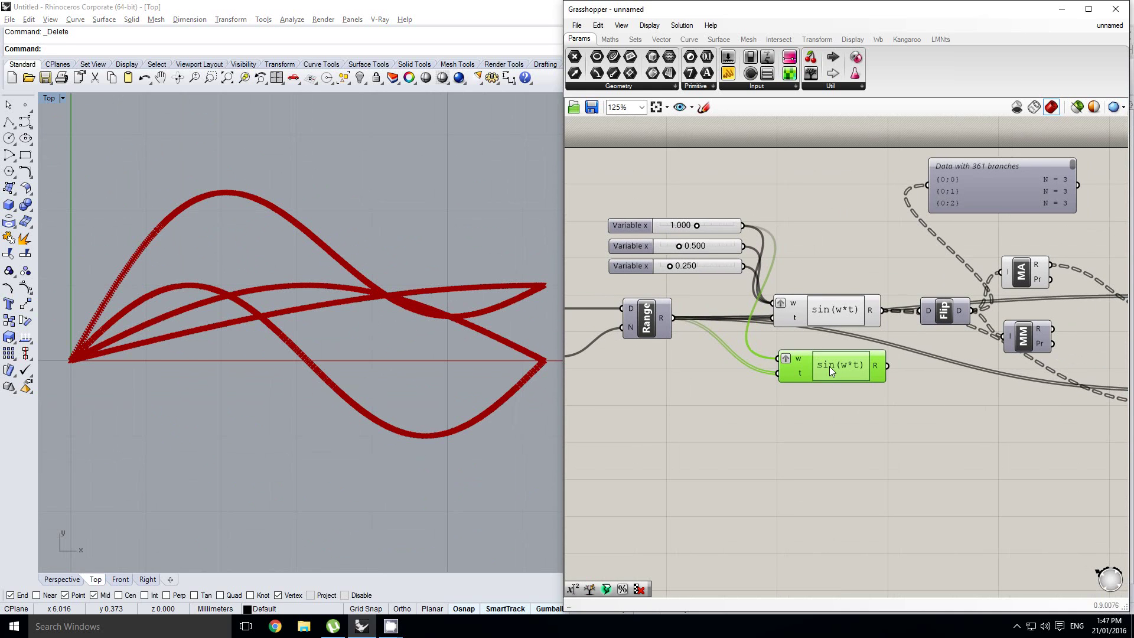
Change the duplicated Expression's formula to sin(w*t)^2.
right_drag(842, 368, 829, 366)
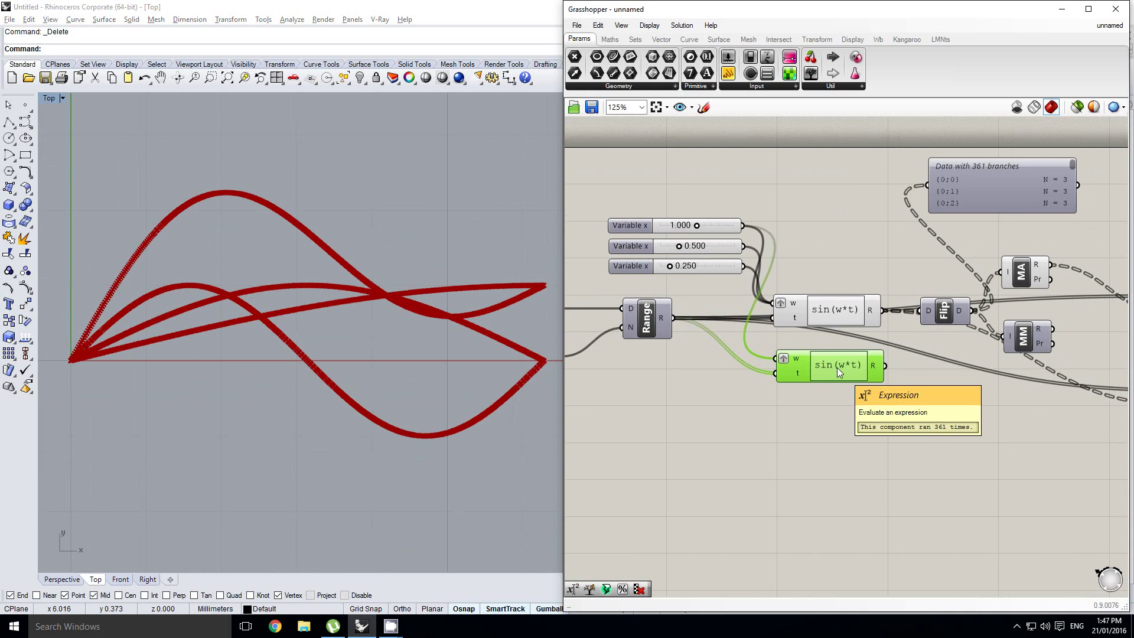
double_click(837, 367)
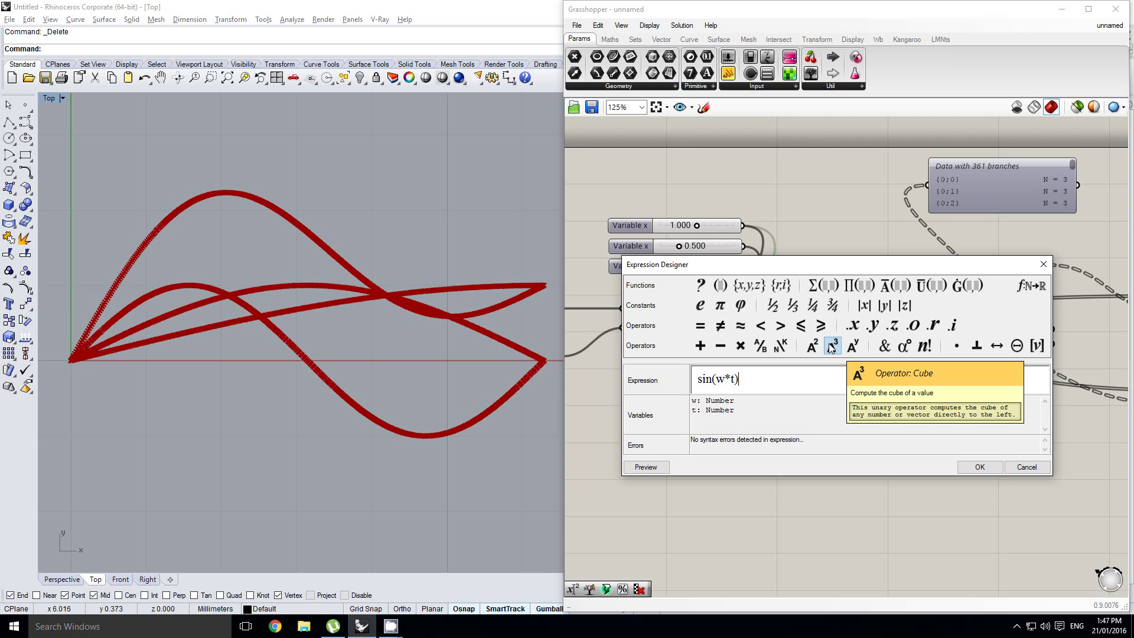
text(^2)
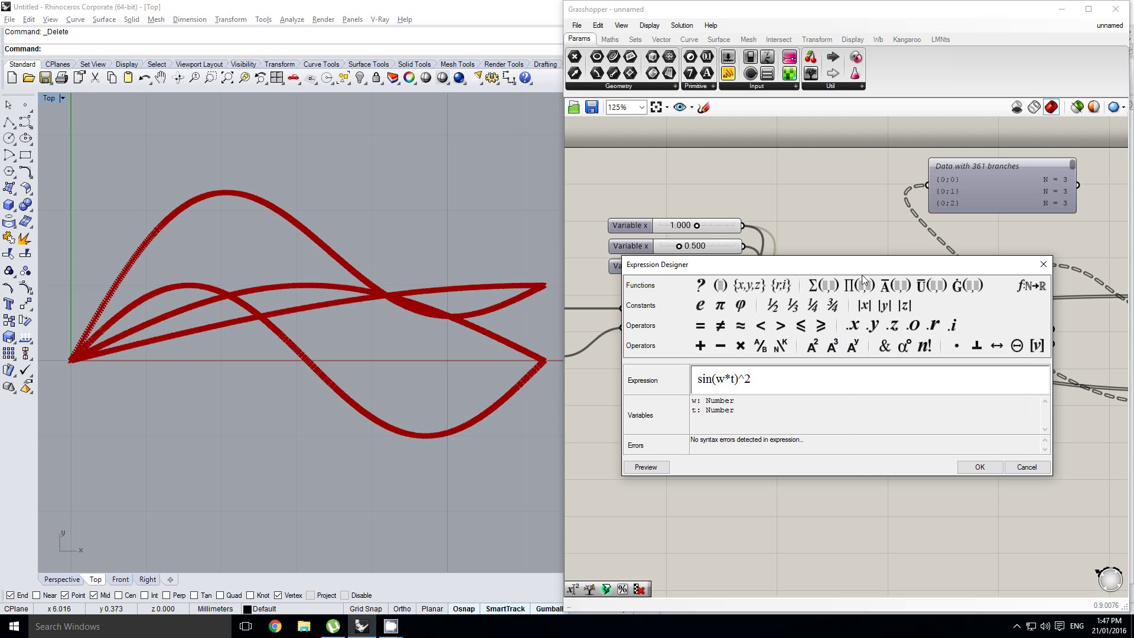
click(979, 467)
Turn off the preview of both Construct Point and Interpolate Curve pairs.
right_drag(933, 380, 719, 335)
scroll(845, 313, down, 2)
click(985, 342)
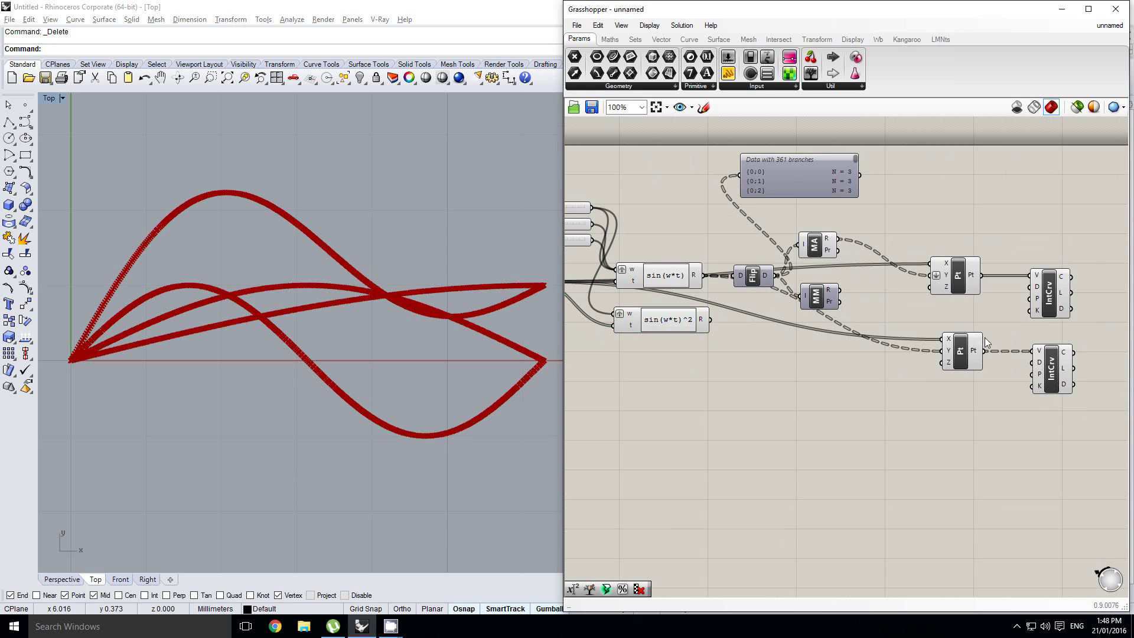
drag(1077, 423, 948, 232)
middle_click(950, 268)
click(979, 243)
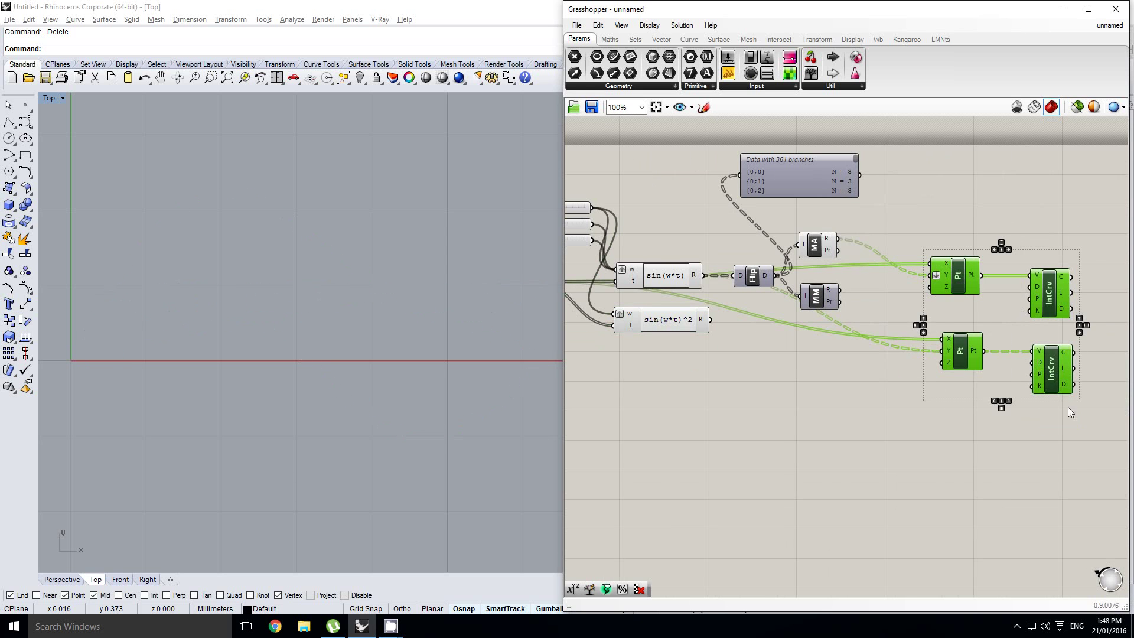
Duplicate the lower Construct Point and Interpolate Curve pair below it and connect the sin(w*t)^2 output to the copied Construct Point's Y input.
click(1076, 412)
drag(1080, 413, 962, 427)
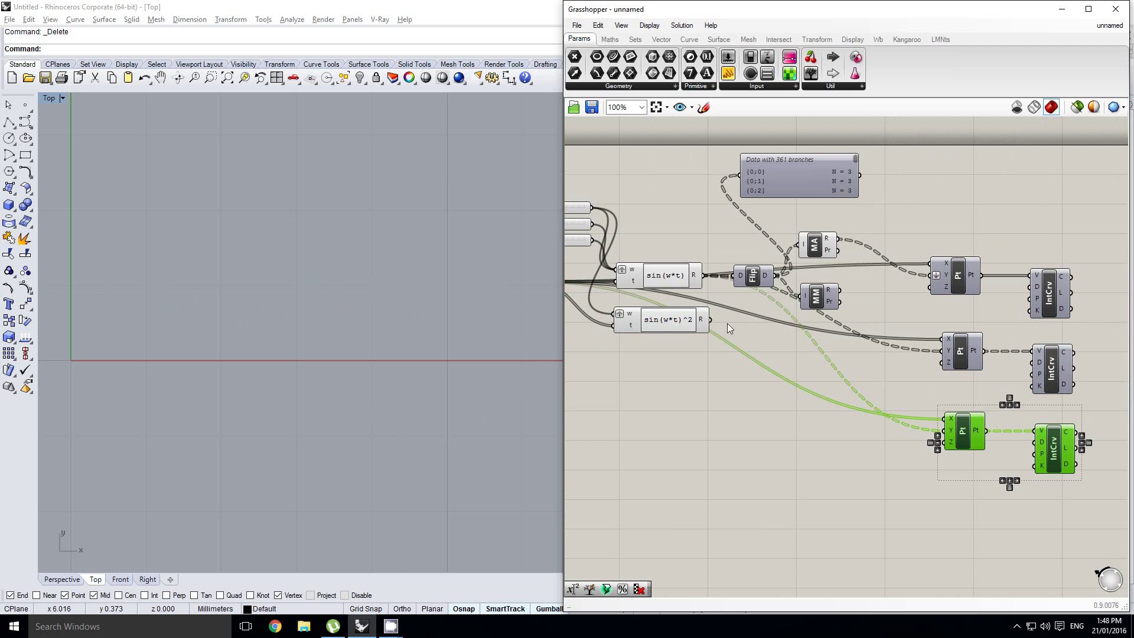
drag(733, 341, 949, 430)
right_drag(977, 443, 935, 430)
Turn on the preview of the new Interpolate Curve and check the squared sine curve in the Top viewport.
click(969, 437)
middle_click(999, 442)
click(1003, 413)
scroll(335, 321, down, 2)
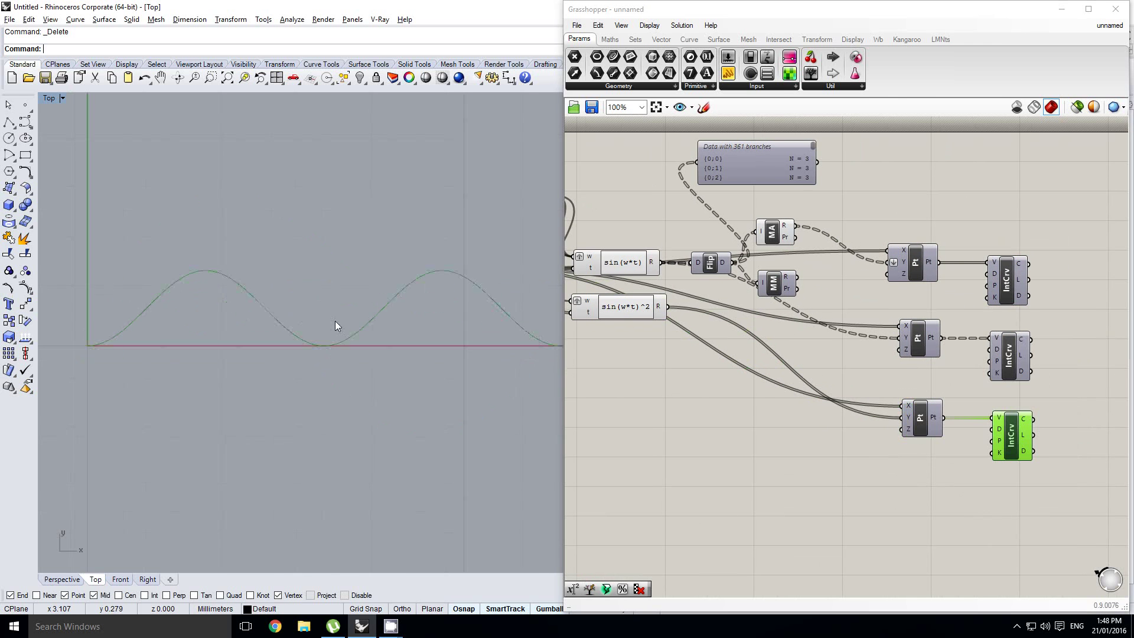
right_drag(340, 314, 317, 323)
right_drag(831, 342, 772, 354)
right_drag(863, 352, 901, 352)
Duplicate the sin(w*t)^2 Expression directly above itself and change the copy's formula to sin(w*t).
right_drag(756, 366, 874, 346)
click(750, 306)
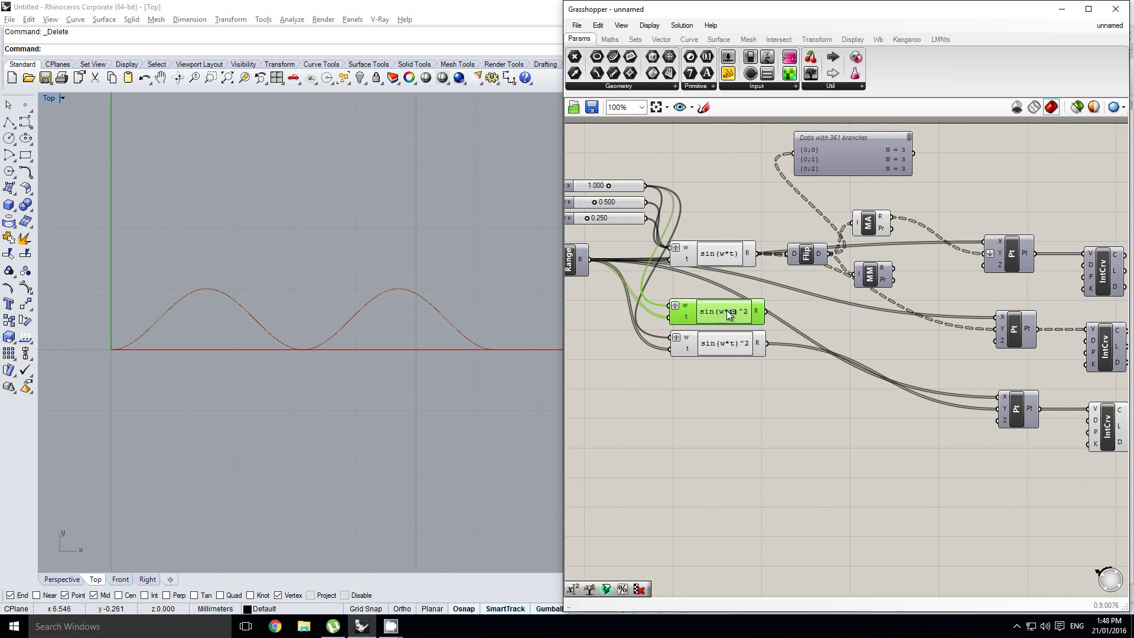
double_click(727, 306)
click(749, 319)
key(BackSpace)
key(BackSpace)
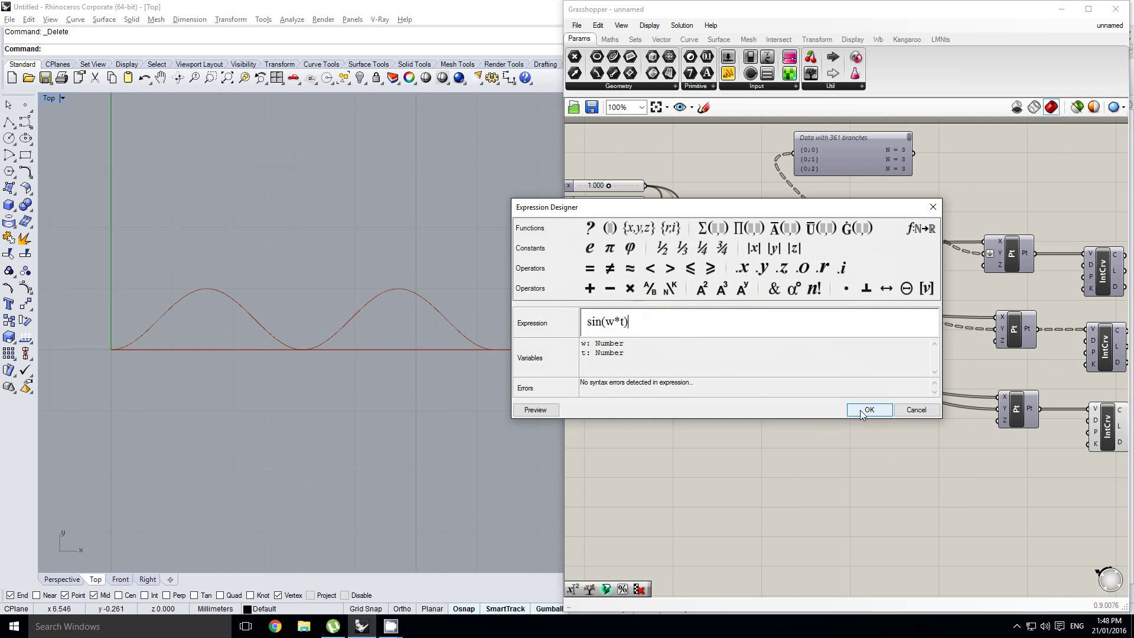
click(869, 409)
Duplicate the lowest Construct Point and Interpolate Curve pair above itself and connect the new sin(w*t) output to the copy's Y input.
right_drag(918, 374, 815, 350)
drag(1046, 464, 918, 407)
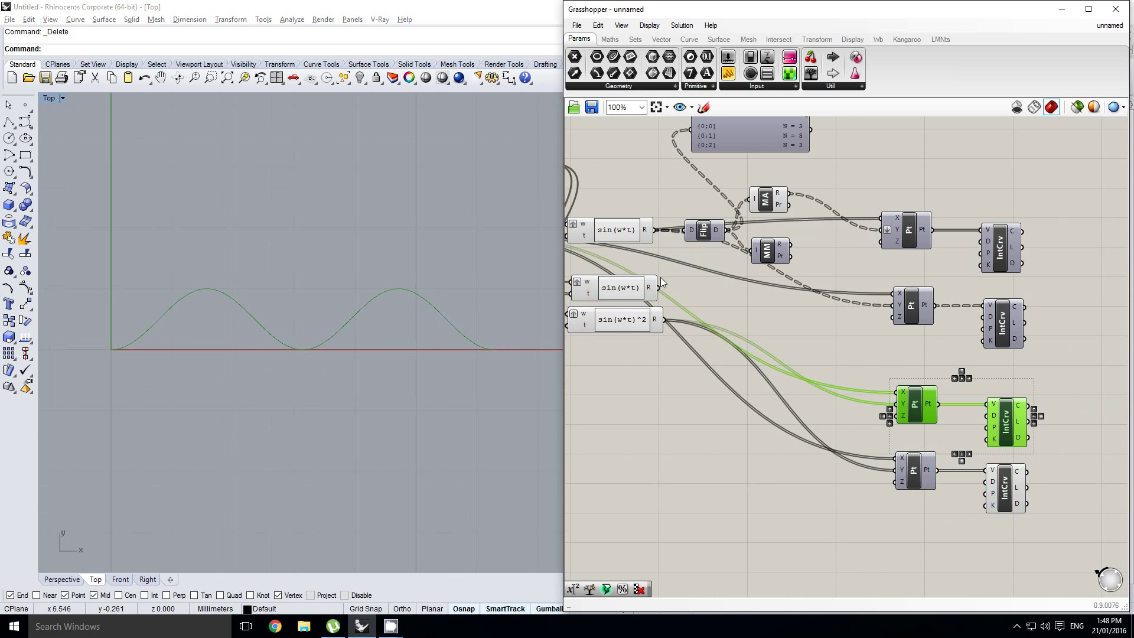
drag(659, 288, 894, 403)
Compare the sin(w*t) and sin(w*t)^2 curves along the x axis in the Top viewport.
scroll(287, 333, up, 3)
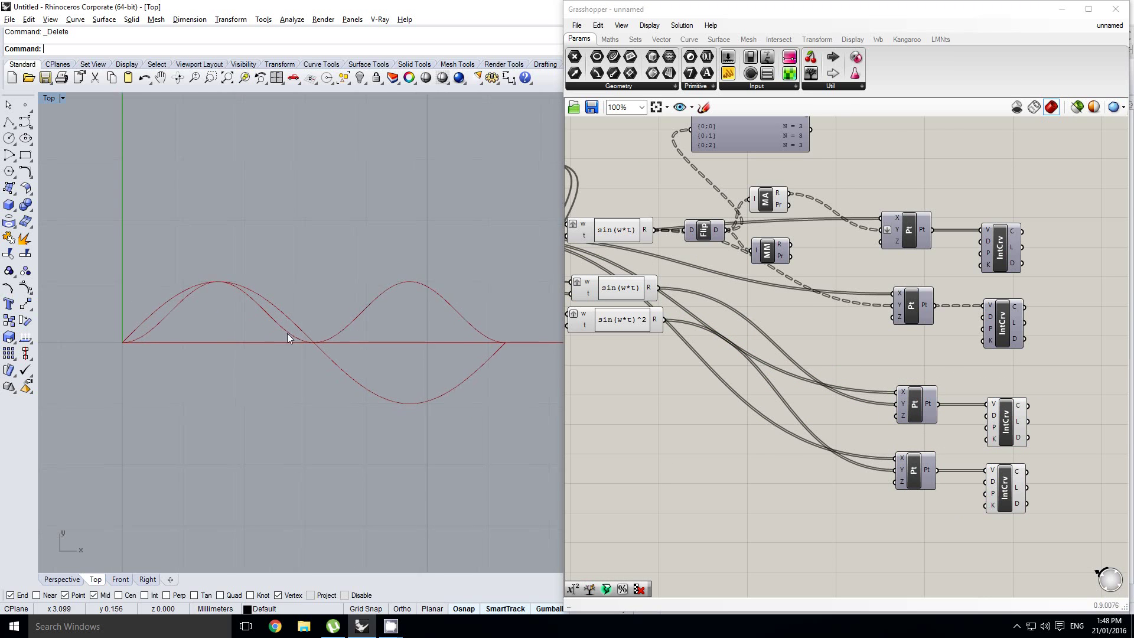
right_drag(187, 339, 154, 338)
scroll(174, 345, up, 4)
scroll(148, 341, down, 2)
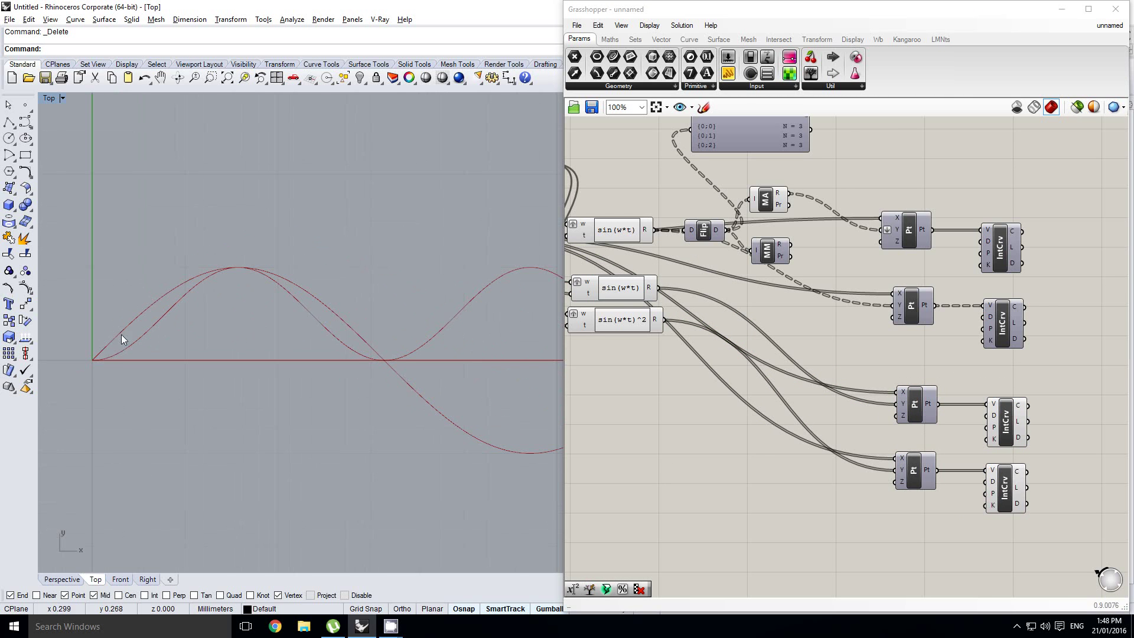
right_drag(383, 379, 259, 363)
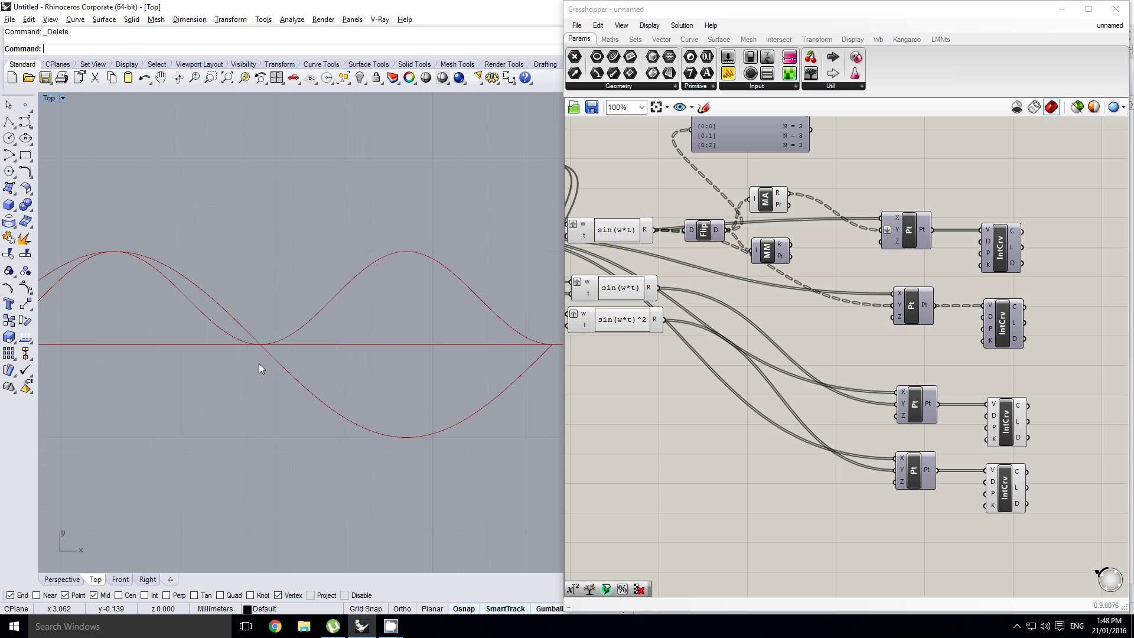
scroll(476, 355, down, 2)
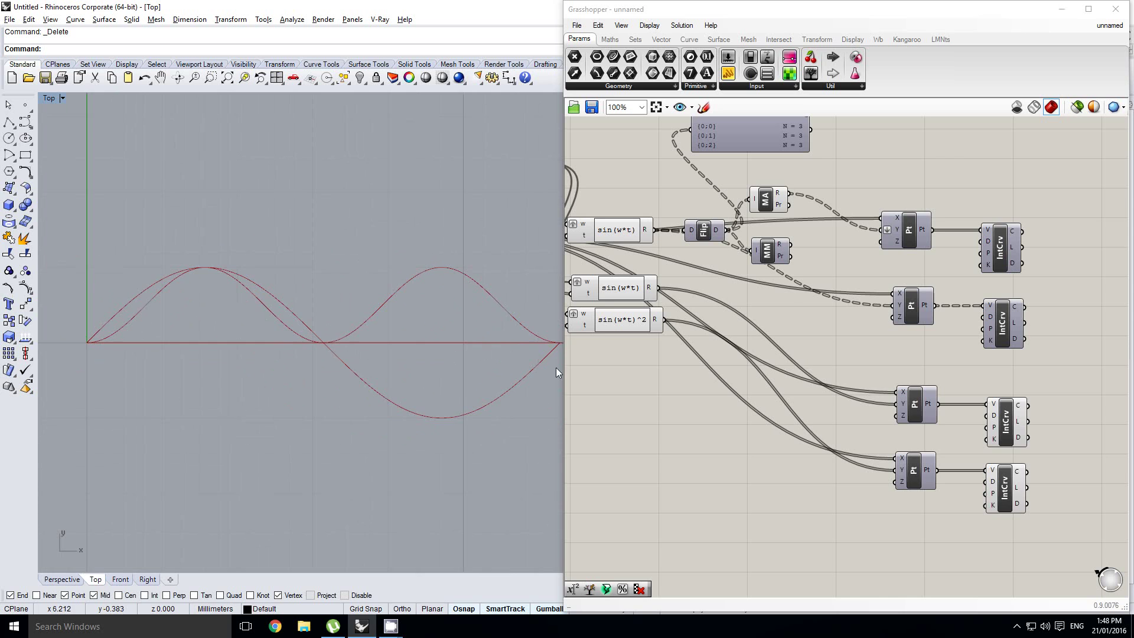
right_drag(556, 346, 531, 351)
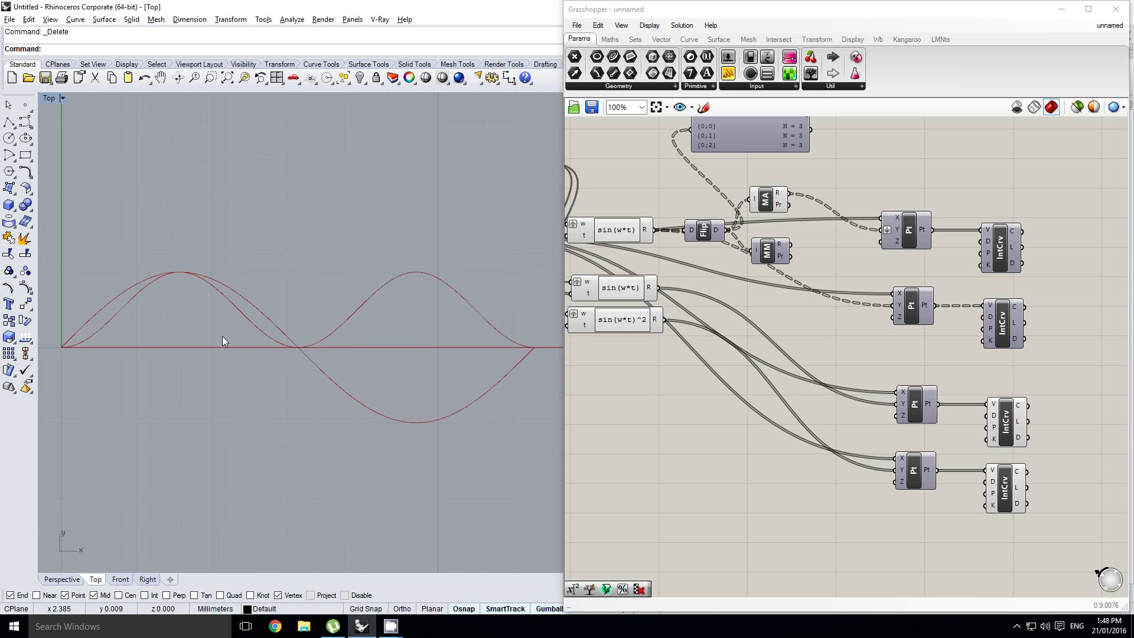
right_drag(71, 341, 89, 339)
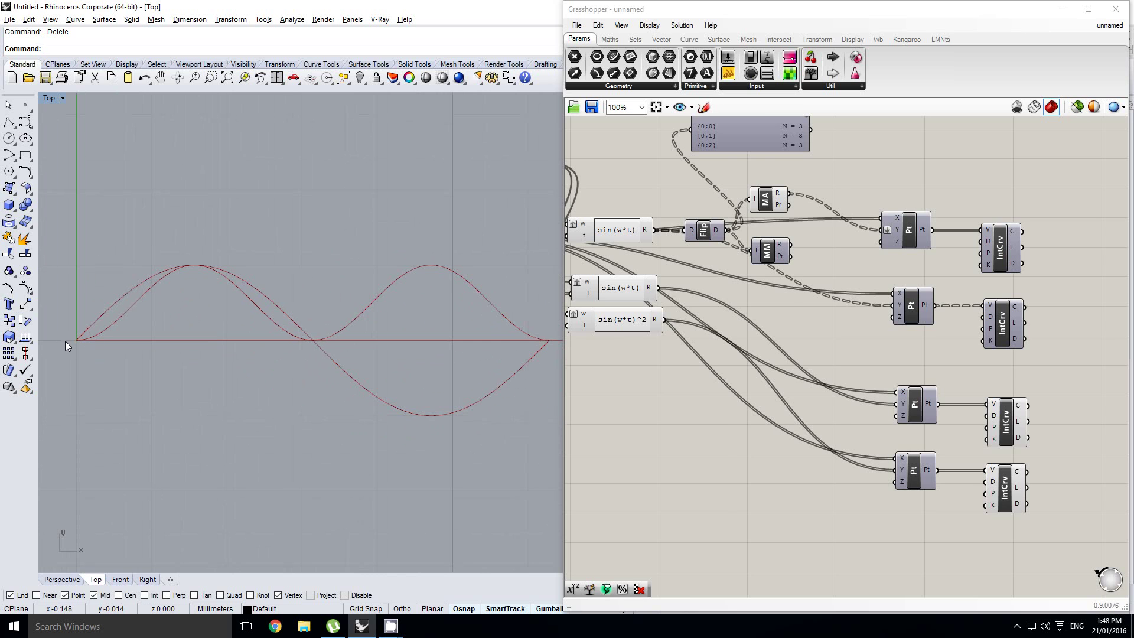
Select the lowest Interpolate Curve to highlight the sin(w*t)^2 curve against the plain sine curve.
right_drag(962, 415, 907, 379)
click(977, 438)
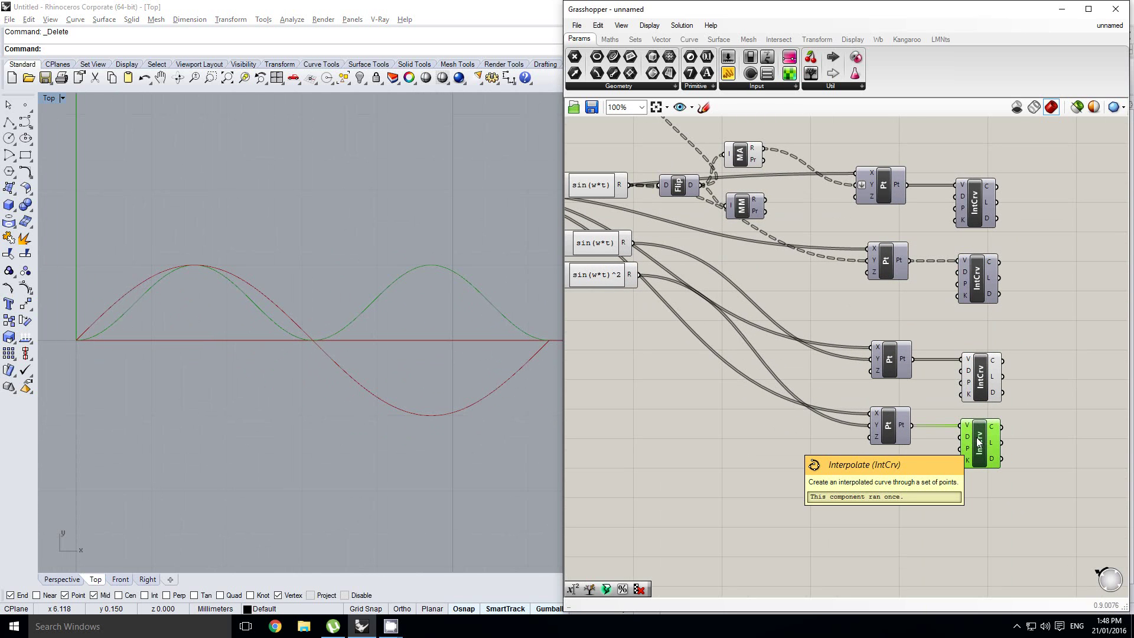
right_drag(340, 342, 326, 342)
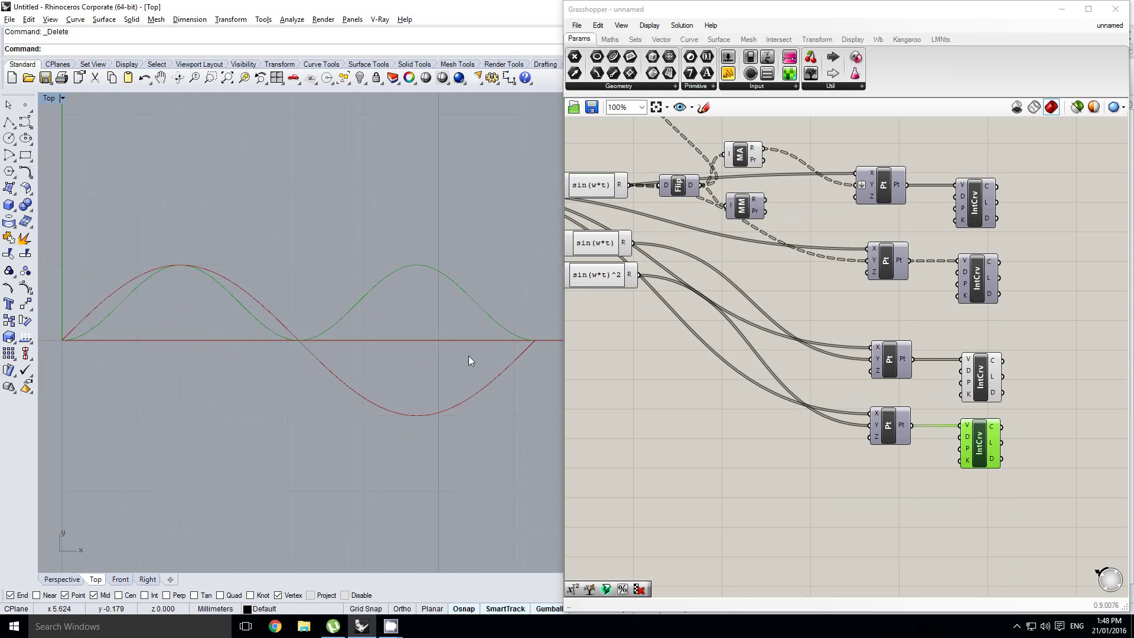
right_drag(365, 356, 385, 362)
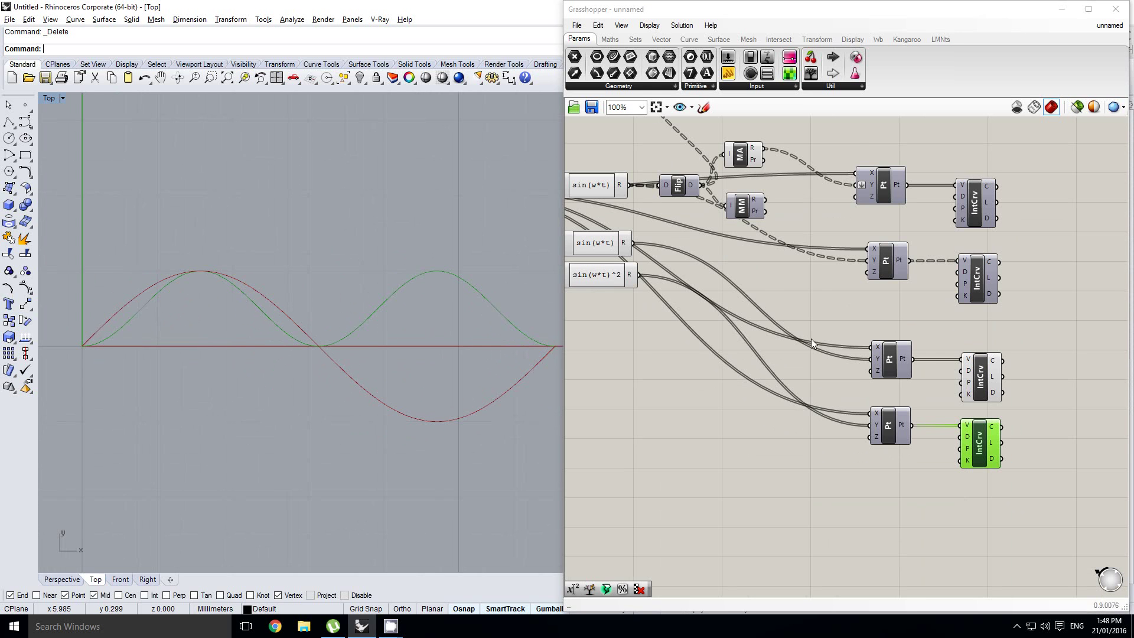
scroll(885, 331, down, 1)
right_drag(812, 339, 942, 348)
scroll(846, 299, up, 1)
right_drag(846, 299, 851, 332)
scroll(852, 317, down, 1)
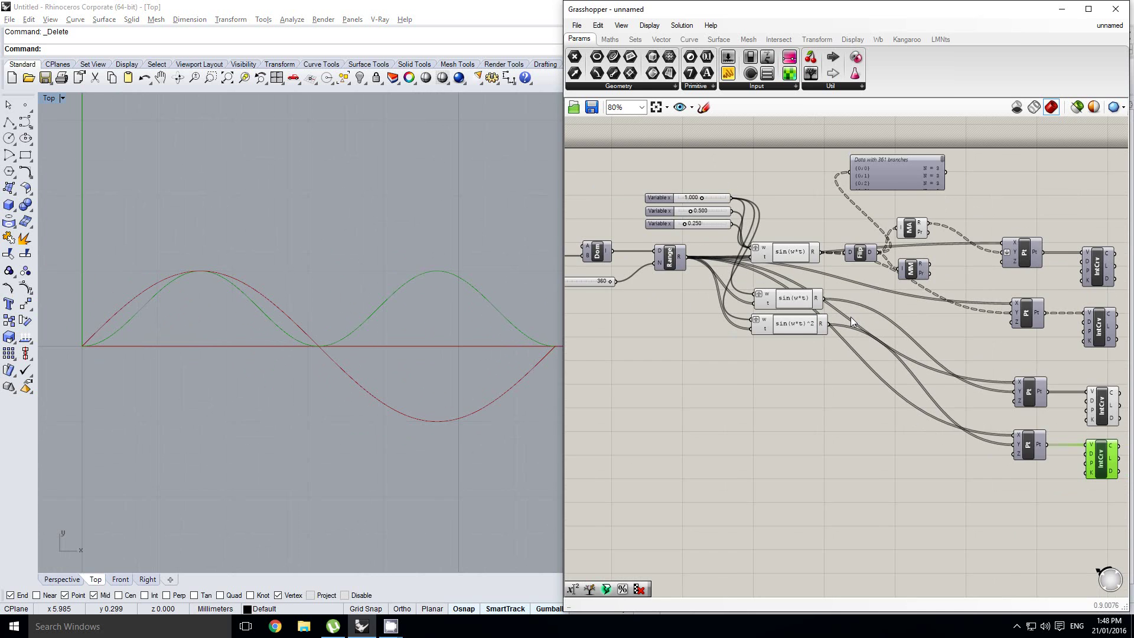
Duplicate the sin(w*t) Expression below the sin(w*t)^2 one and change the copy's formula to sin(w*t + k*sin(w*t)).
scroll(850, 317, up, 3)
click(777, 288)
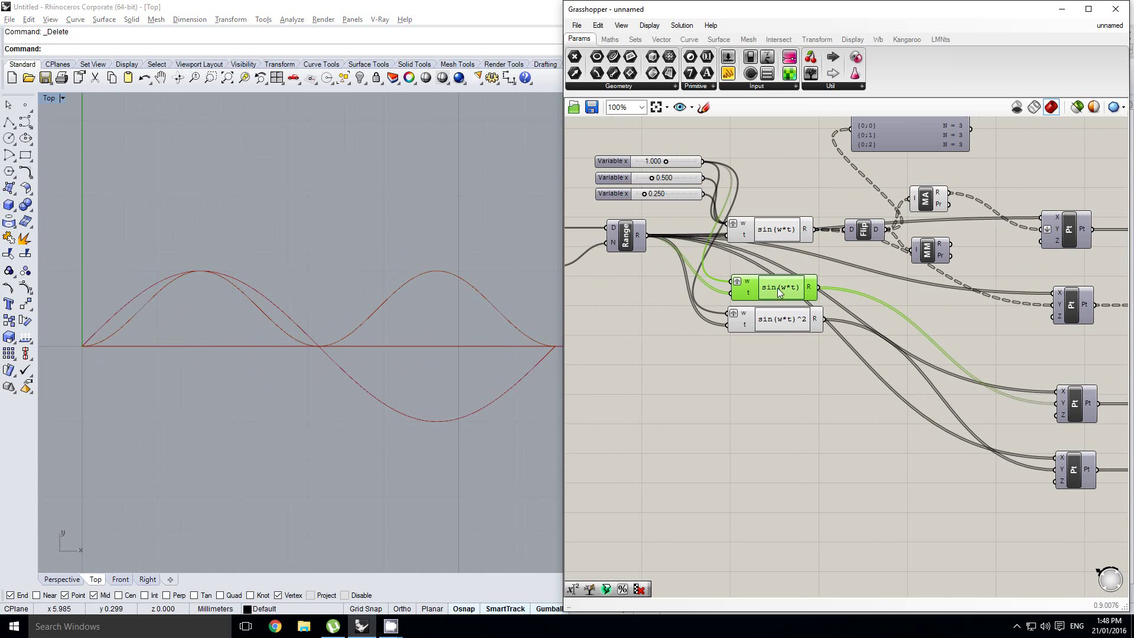
alt+drag(778, 288, 778, 367)
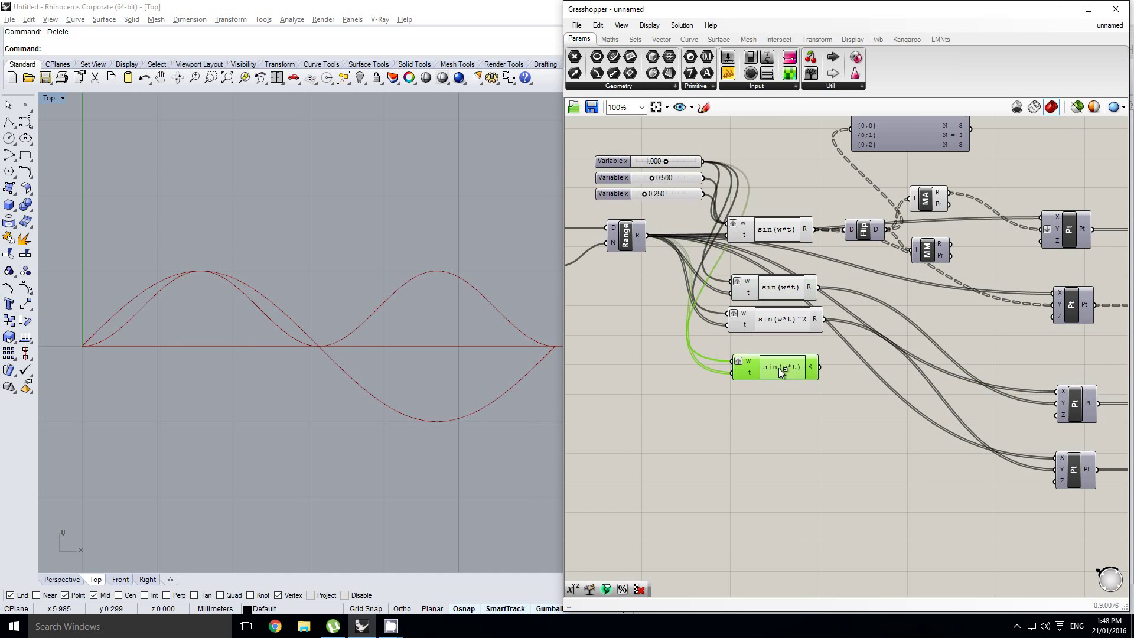
double_click(781, 367)
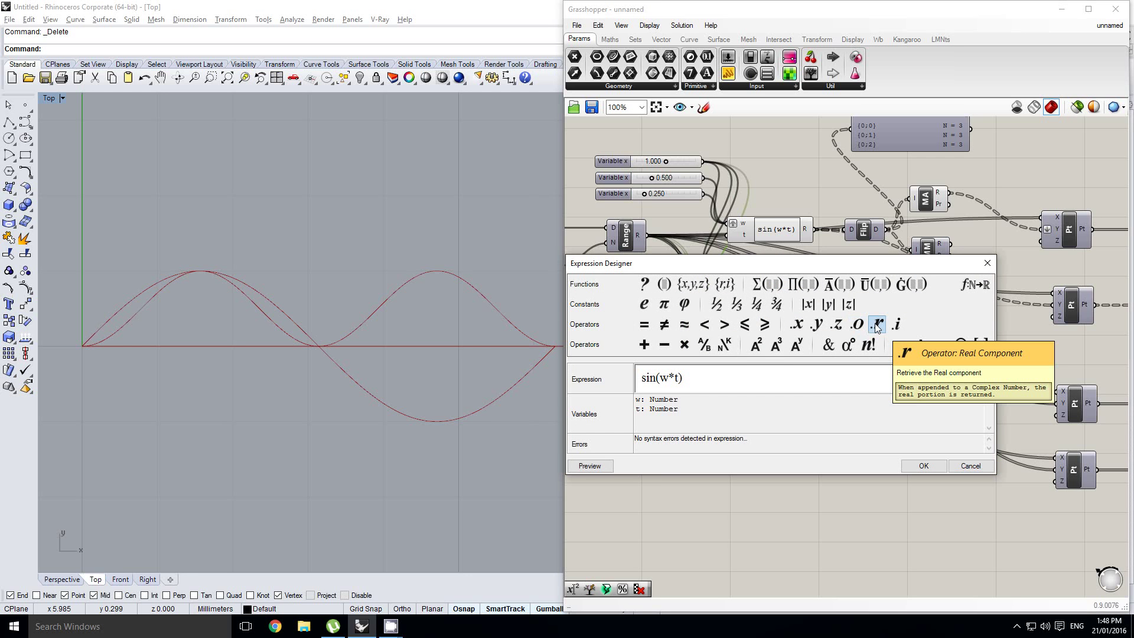
text(+)
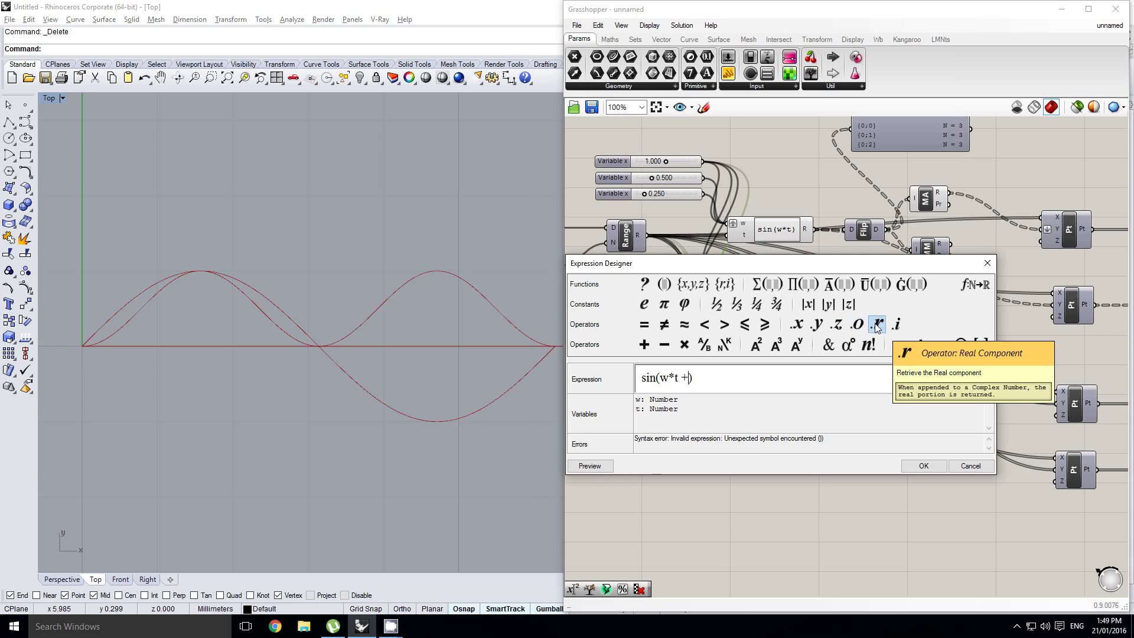
text( k*s)
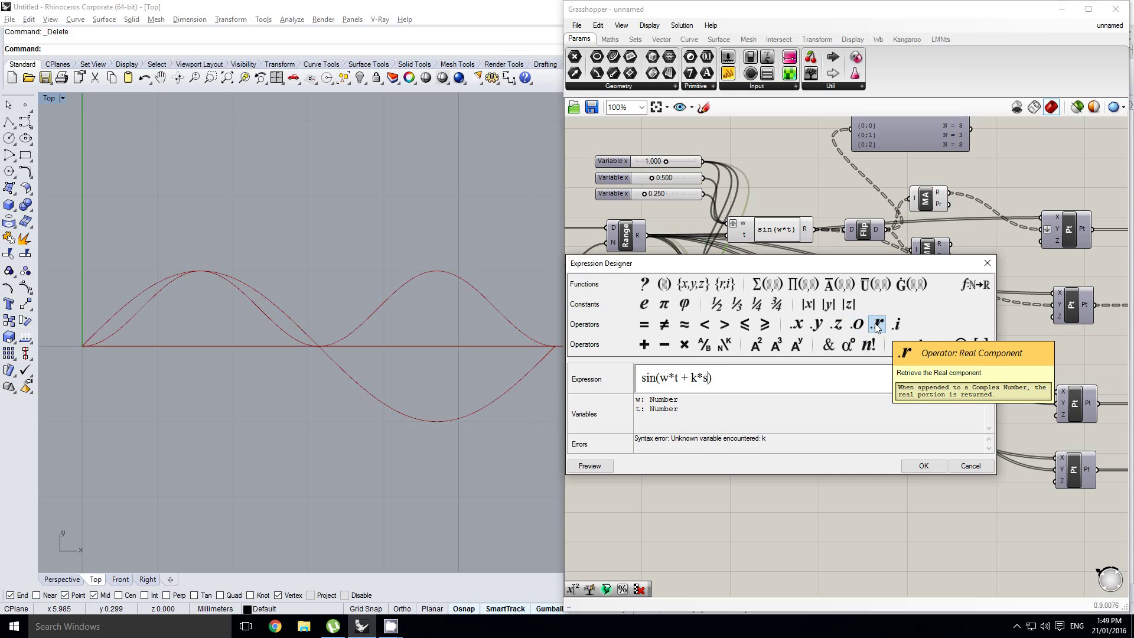
text(in(w*)
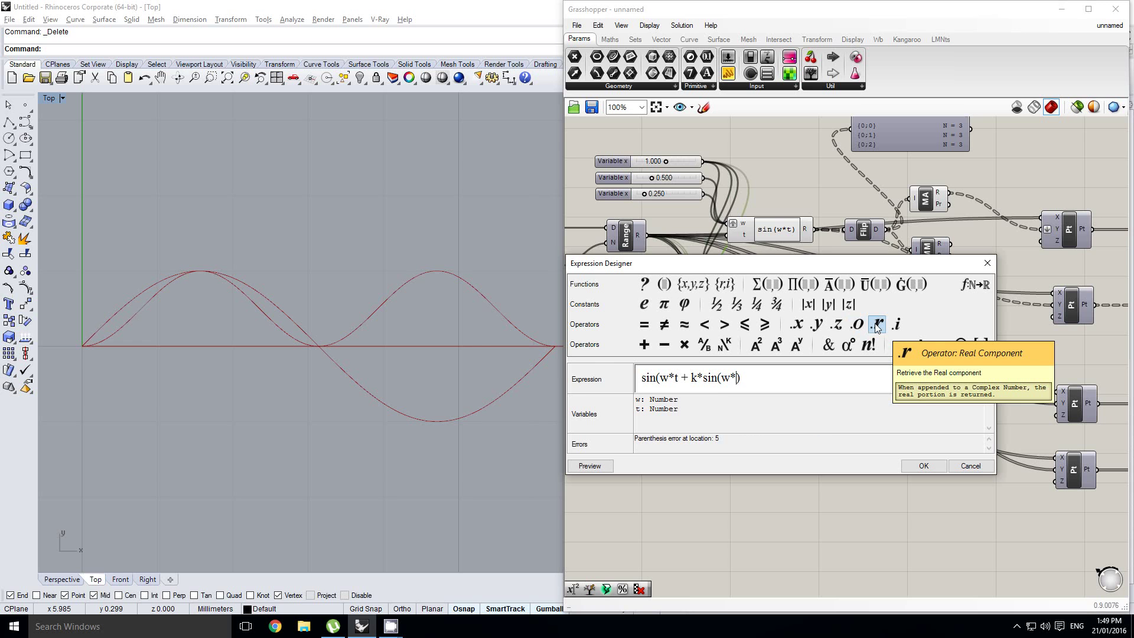
text(t))
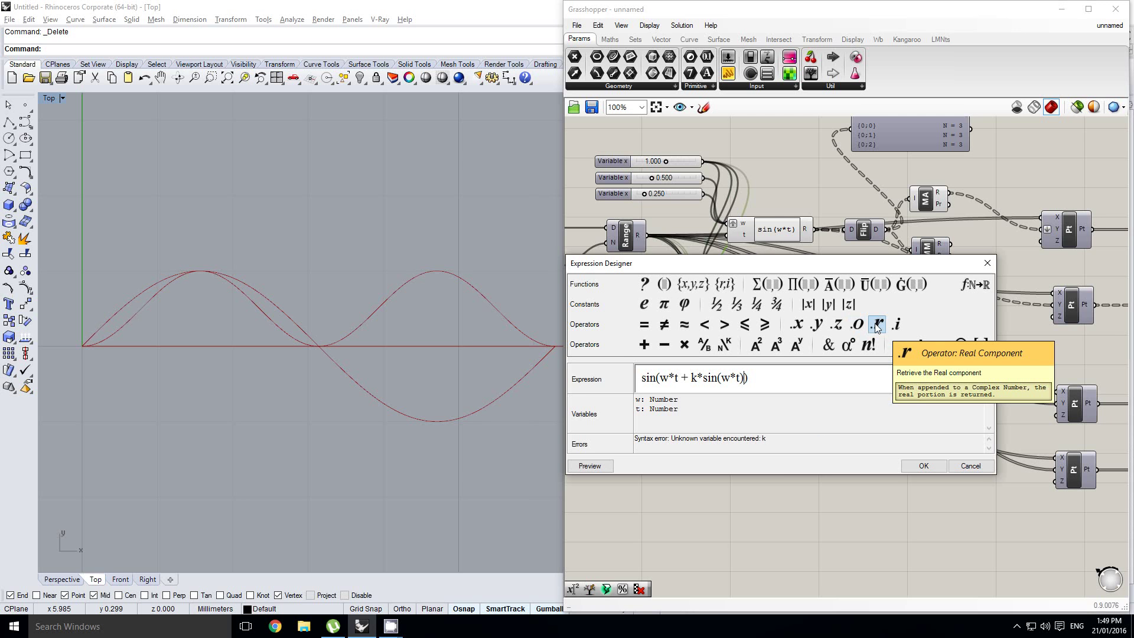
click(903, 466)
Add an input between w and t on the new Expression and name it k.
right_click(874, 367)
scroll(738, 361, up, 6)
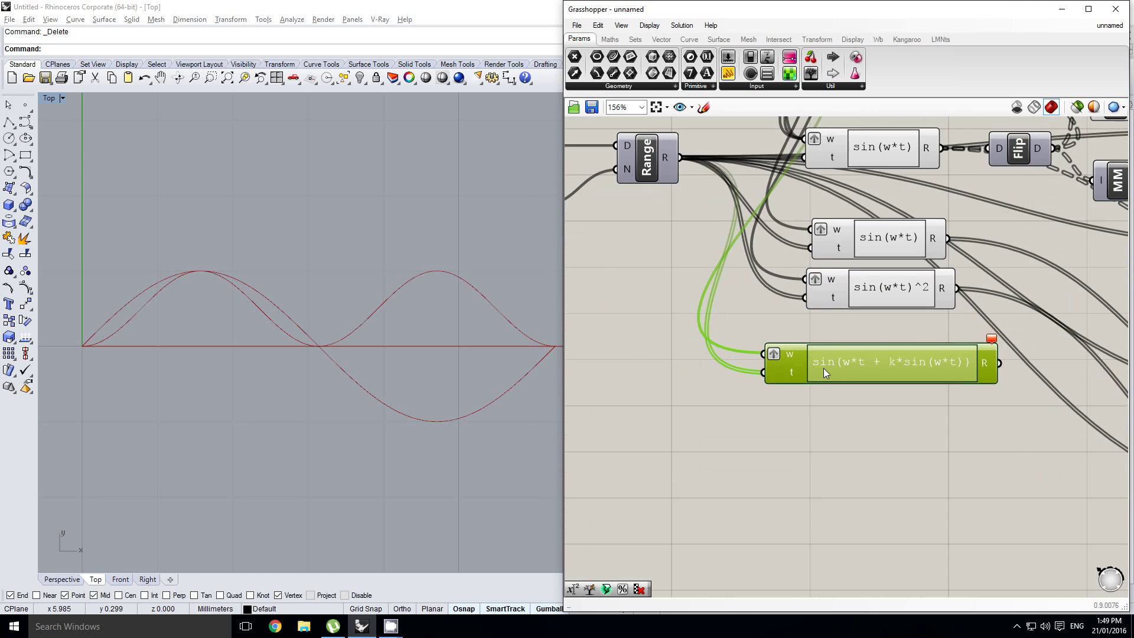
click(762, 356)
right_click(741, 358)
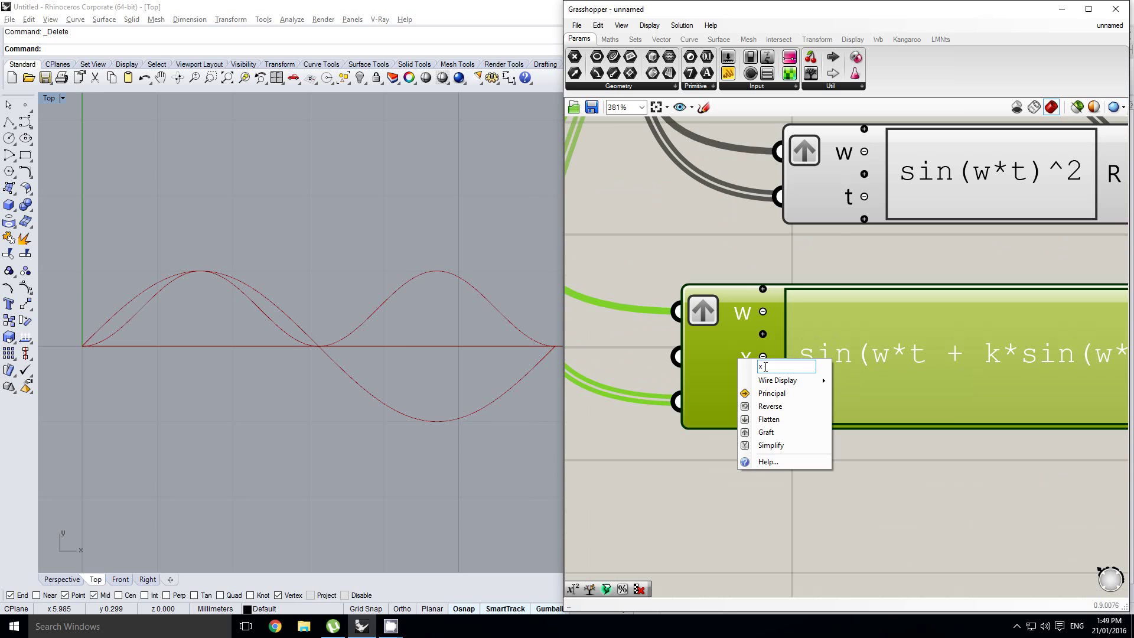
text(k)
Place a number slider beside the new Expression and set its range from -10 to 10.
right_drag(604, 352, 857, 378)
scroll(753, 349, down, 2)
click(753, 349)
scroll(857, 377, down, 2)
drag(728, 56, 750, 363)
click(695, 363)
double_click(694, 363)
double_click(709, 383)
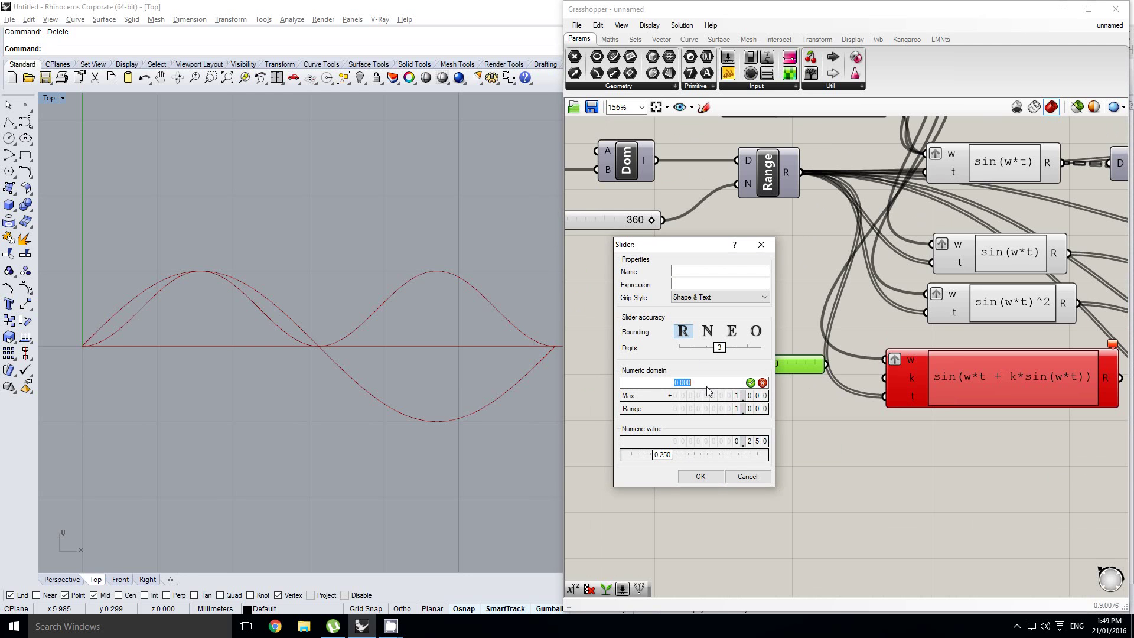
text(-10)
double_click(709, 395)
text(10)
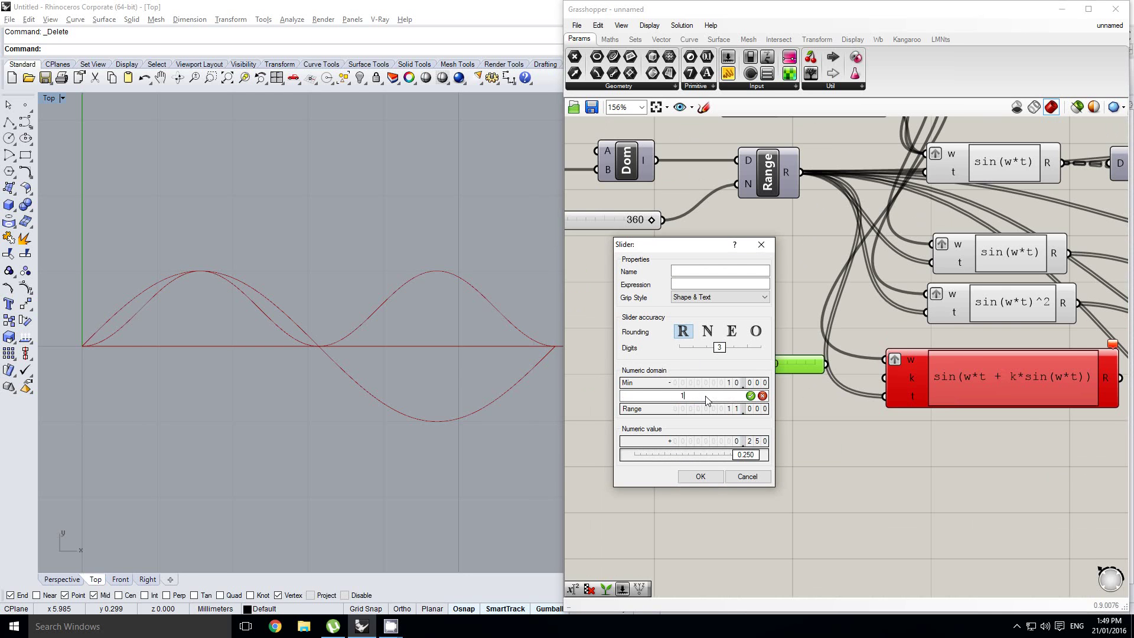
click(697, 481)
Connect the new slider to the k input of the sin(w*t + k*sin(w*t)) Expression.
right_drag(840, 365, 799, 367)
click(749, 374)
right_drag(748, 339, 726, 333)
drag(729, 364, 822, 375)
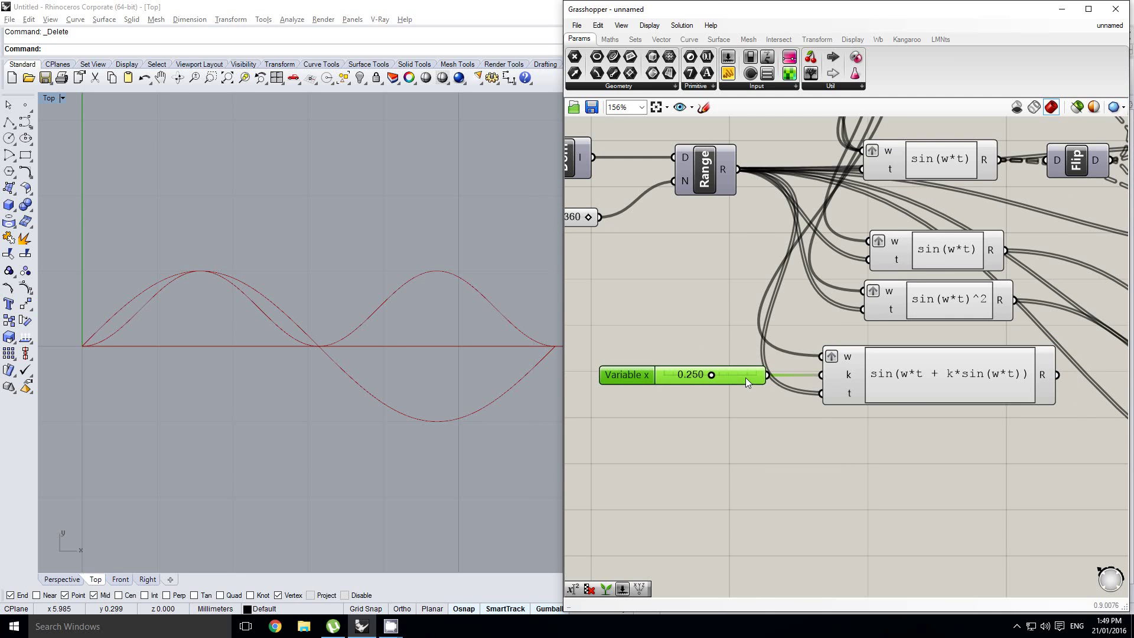
Connect the sin(w*t + k*sin(w*t)) output to the lowest Construct Point's Y input in place of sin(w*t)^2.
right_drag(896, 390, 635, 328)
scroll(898, 386, down, 2)
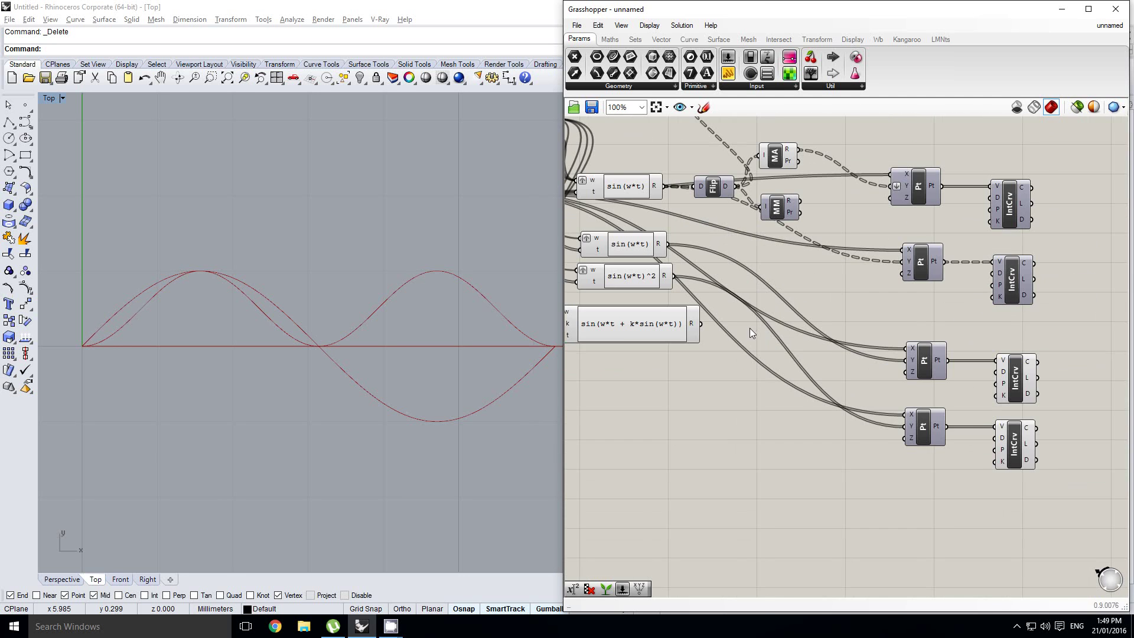
right_drag(728, 349, 749, 352)
click(941, 428)
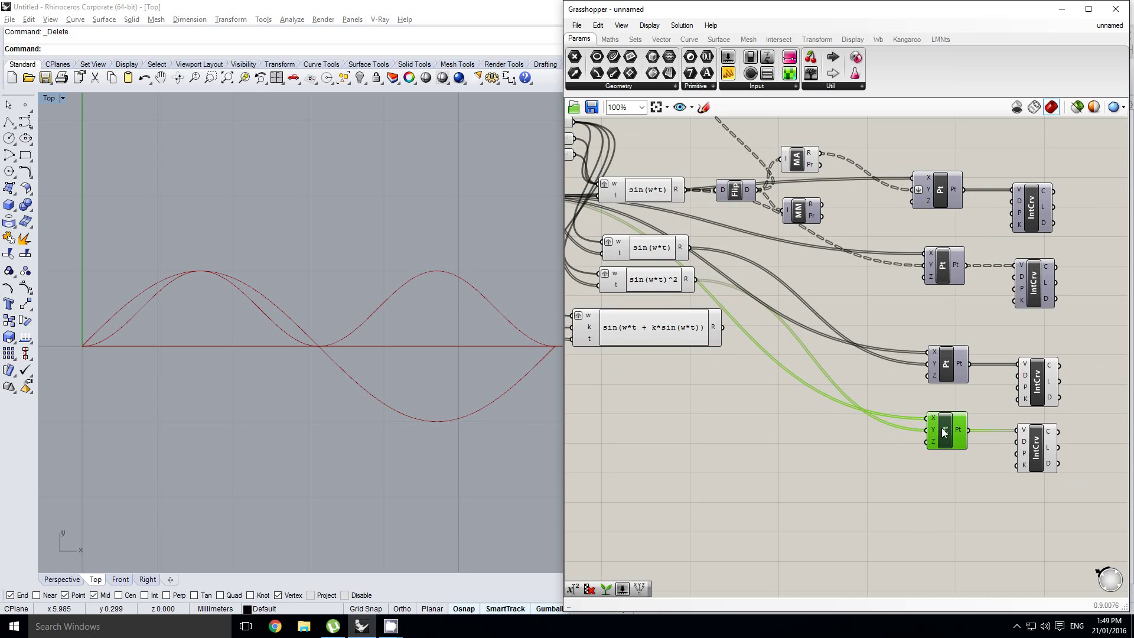
click(1031, 381)
right_drag(922, 365, 930, 364)
right_click(931, 364)
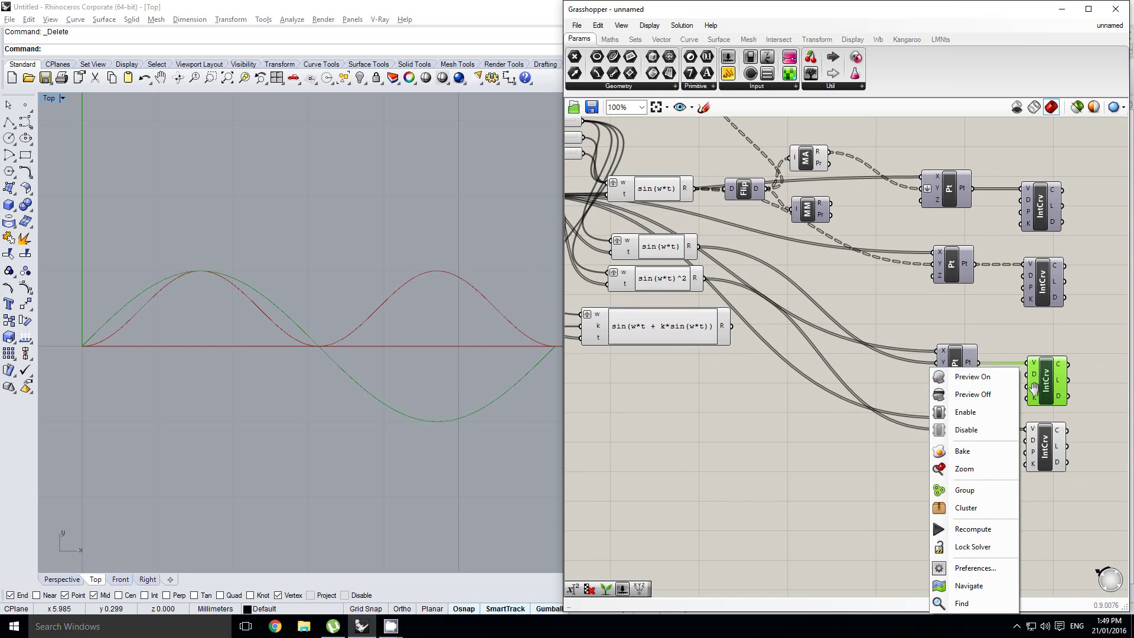
click(1014, 353)
click(1056, 399)
click(962, 433)
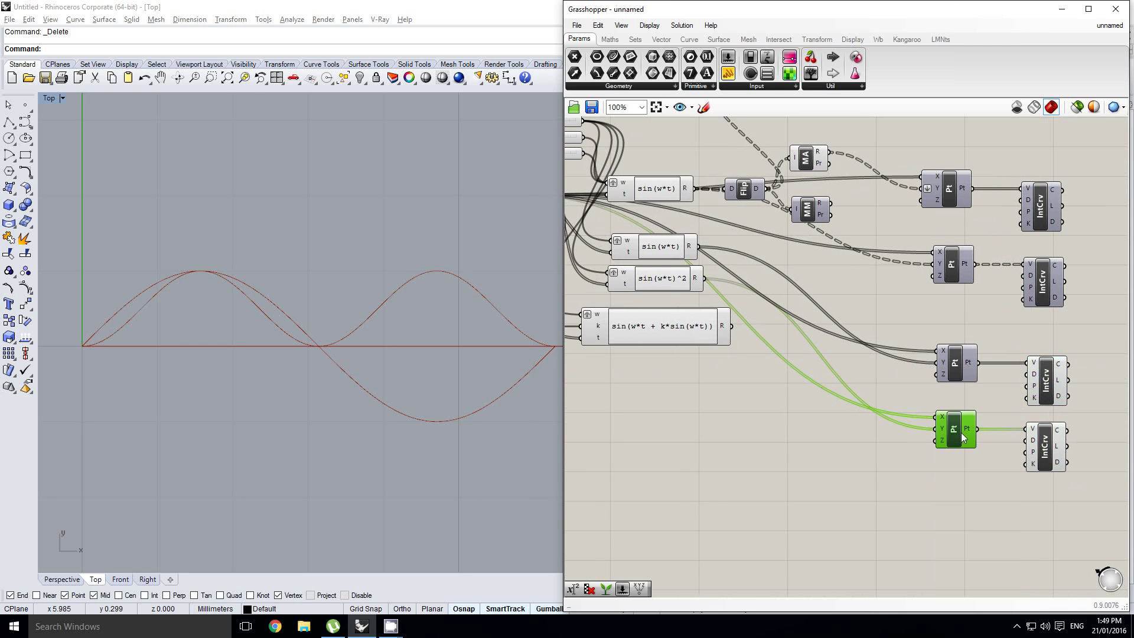
drag(732, 326, 933, 434)
Set the slider feeding k to 0.890.
right_drag(790, 421, 841, 413)
right_drag(762, 378, 928, 382)
scroll(745, 312, up, 3)
right_drag(728, 349, 729, 307)
click(750, 303)
scroll(716, 319, down, 1)
click(721, 287)
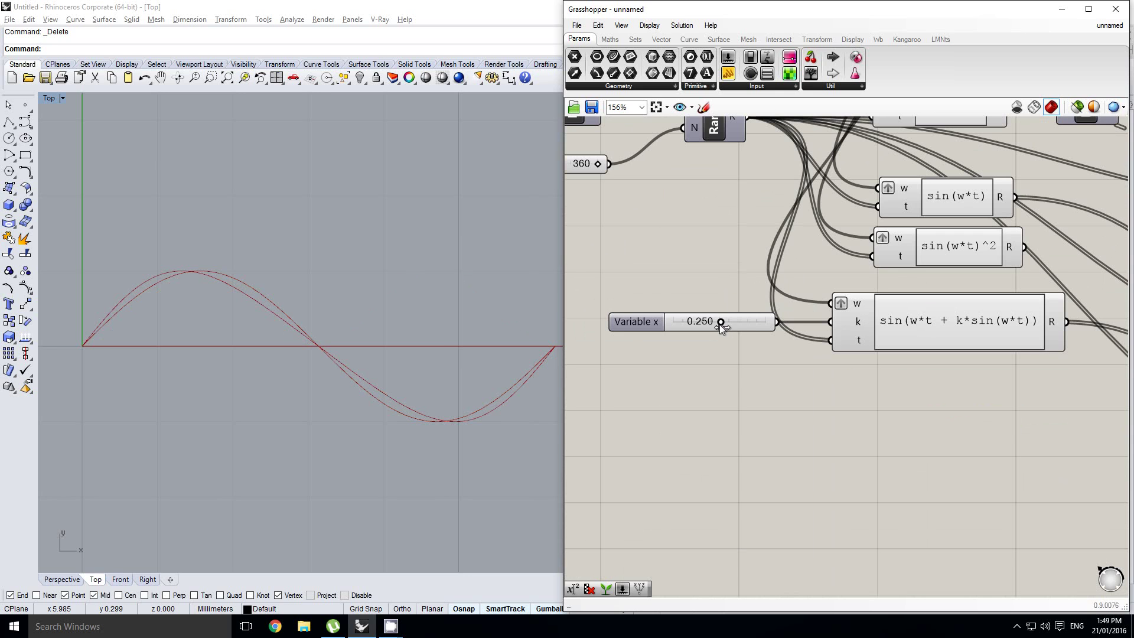
mouse_move(720, 324)
mouse_down()
mouse_move(729, 324)
mouse_move(714, 322)
mouse_up()
double_click(646, 321)
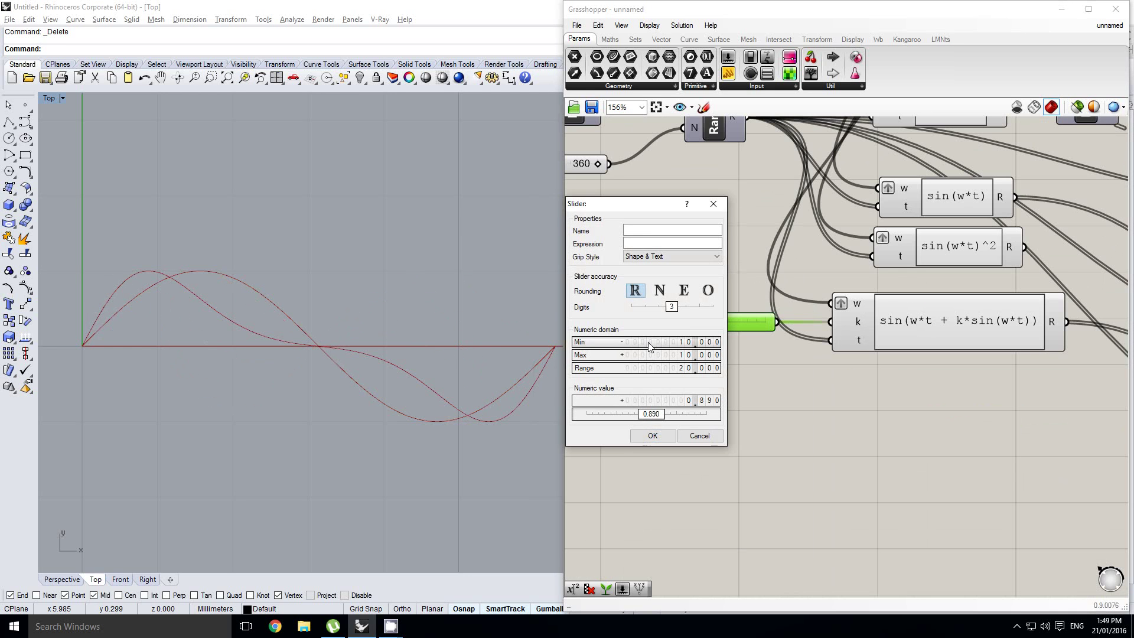
double_click(649, 342)
text(-)
key(Escape)
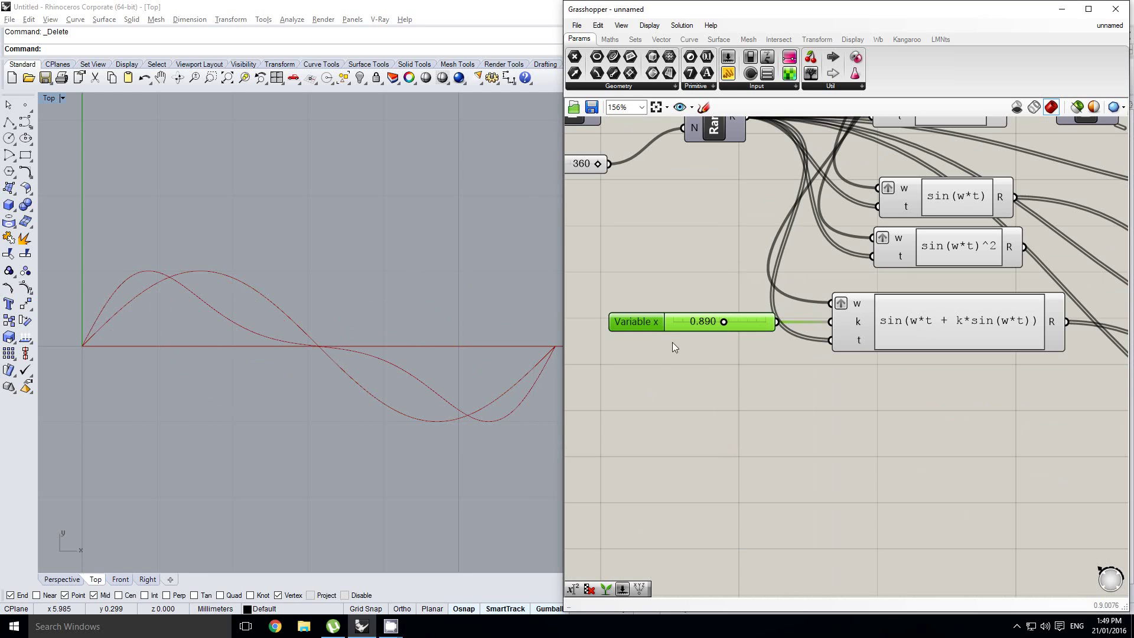
Duplicate the k slider directly below itself and set the copy's range from -1 to 1.
alt+drag(648, 324, 650, 353)
double_click(650, 354)
click(640, 356)
double_click(639, 356)
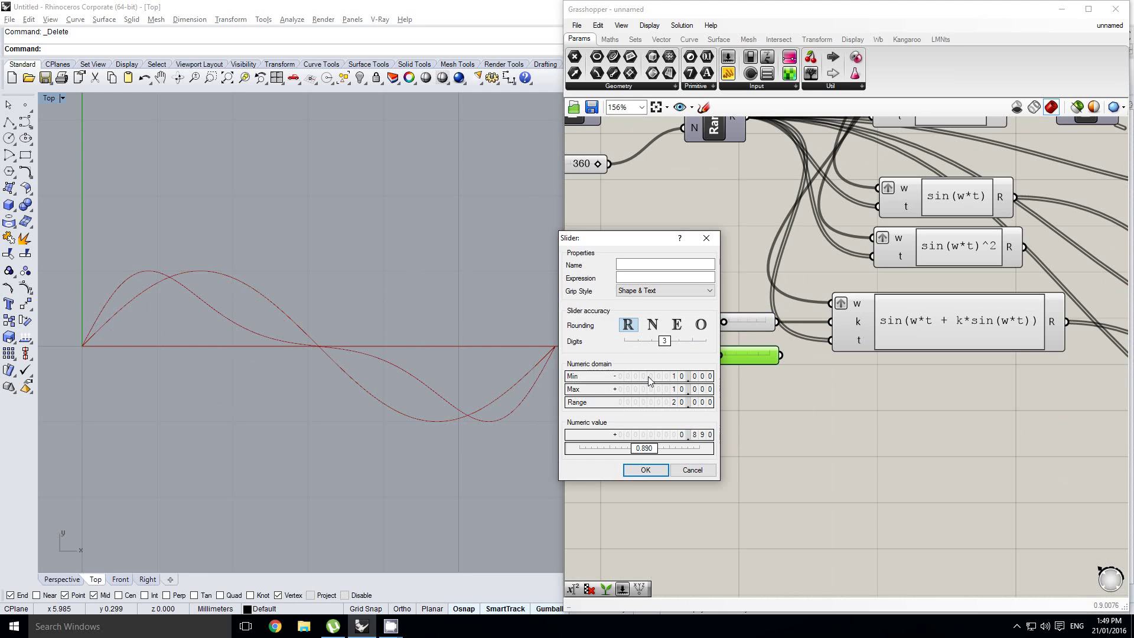
double_click(650, 377)
text(-1)
key(Return)
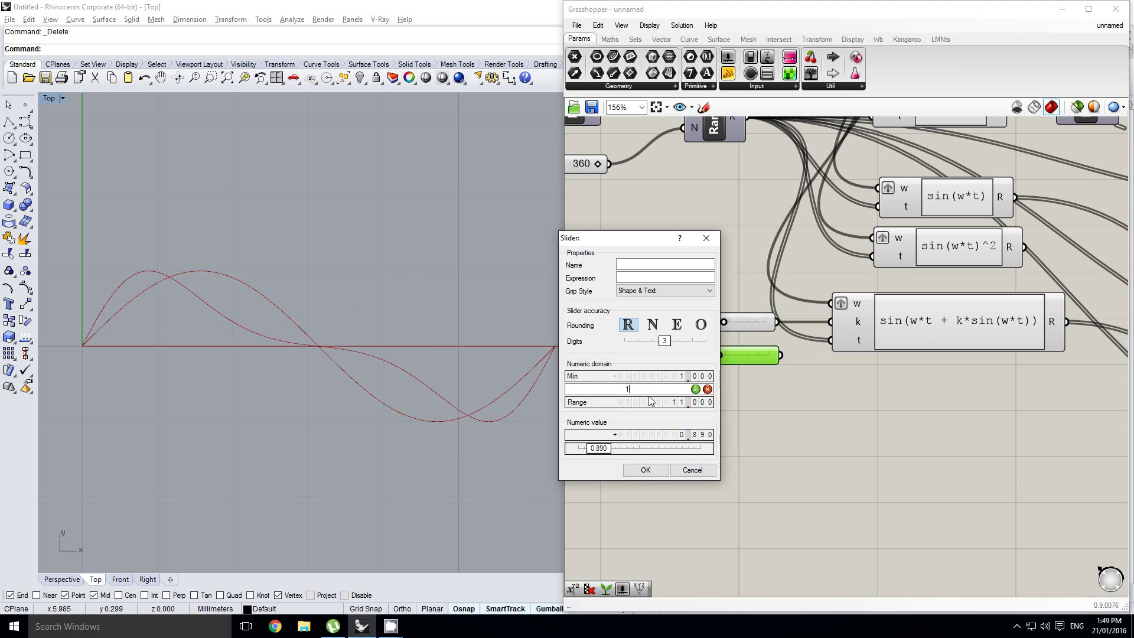
click(645, 469)
Connect the duplicated slider to the Expression's k input in place of the original and set it to 1.000.
drag(832, 322, 831, 322)
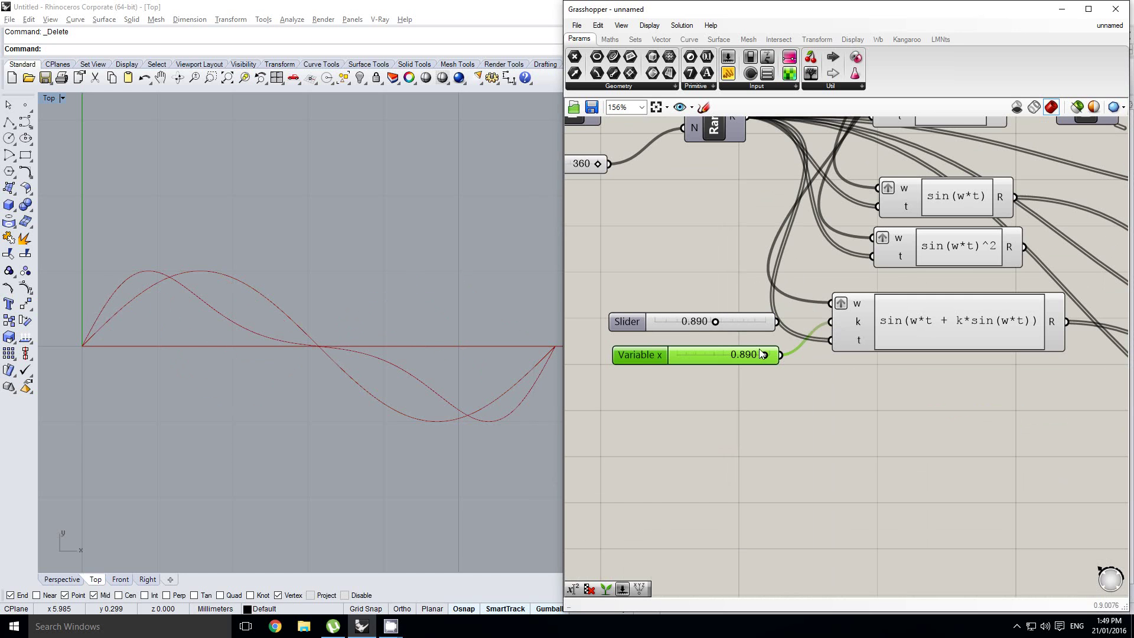
drag(765, 355, 802, 353)
Select the lowest Interpolate Curve to highlight the sin(w*t + k*sin(w*t)) curve, then clear the selection.
right_drag(893, 348, 855, 342)
scroll(855, 343, down, 2)
right_drag(1000, 358, 925, 335)
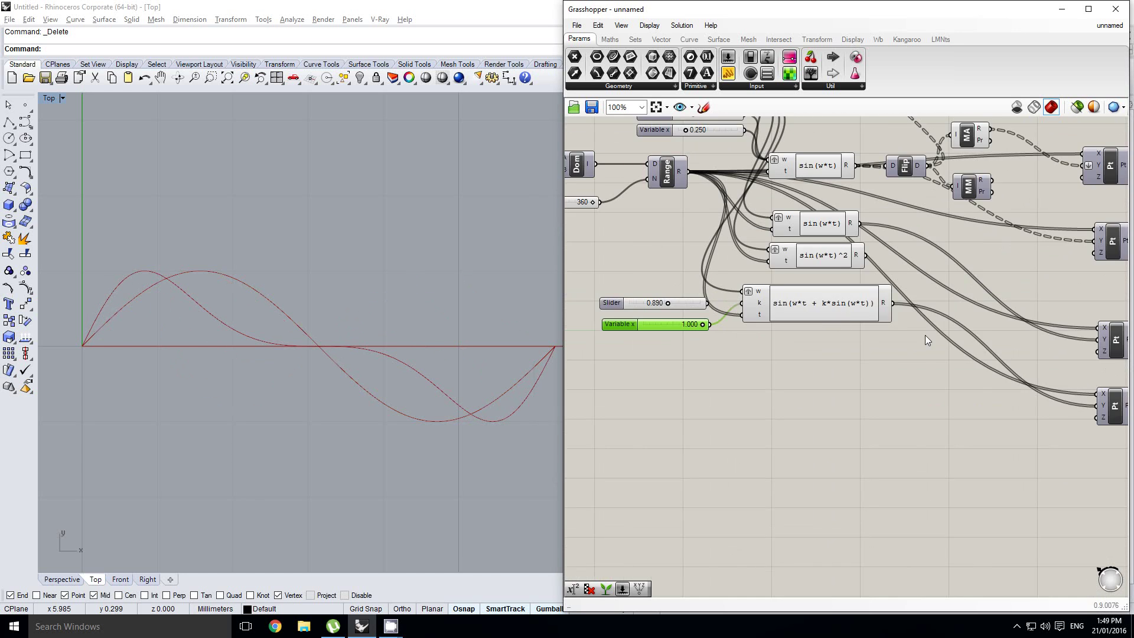
right_drag(1076, 373, 938, 354)
click(1063, 400)
scroll(815, 339, up, 4)
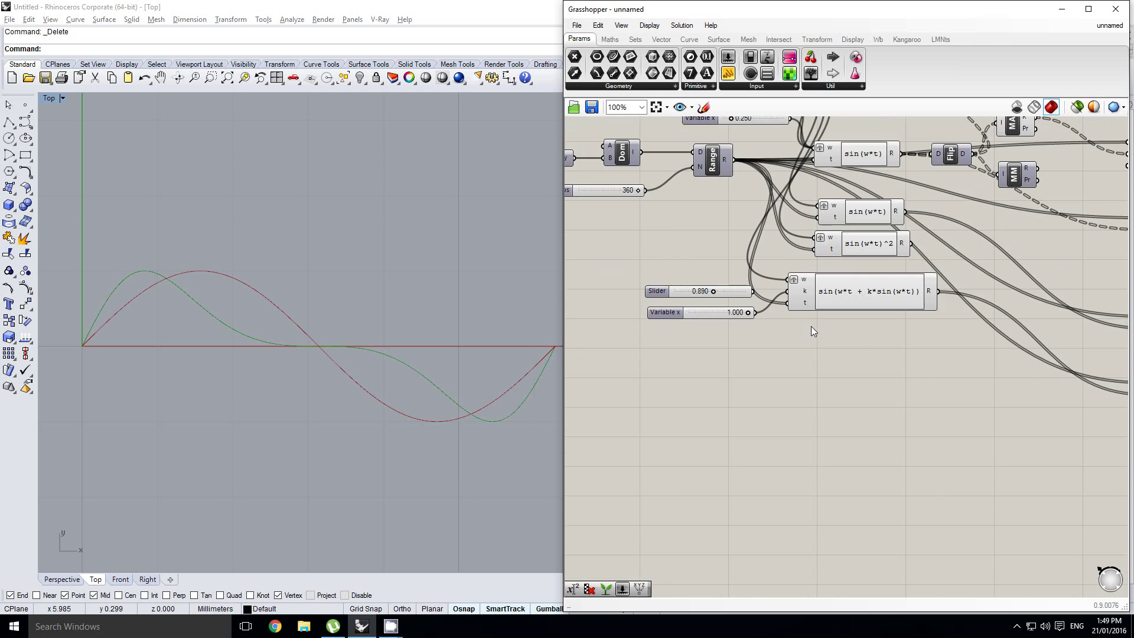
right_click(765, 324)
click(757, 327)
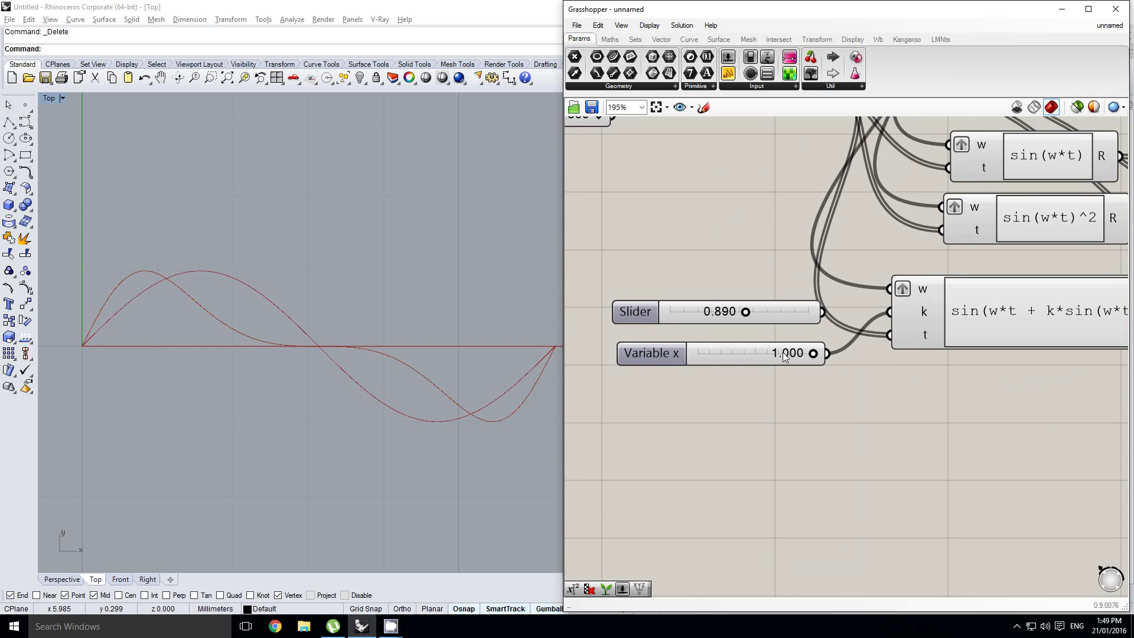
Sweep the connected k slider down through its range and back to 1.000 to watch the curve shift.
drag(811, 354, 658, 367)
drag(702, 355, 815, 355)
right_drag(846, 344, 772, 336)
scroll(772, 335, down, 4)
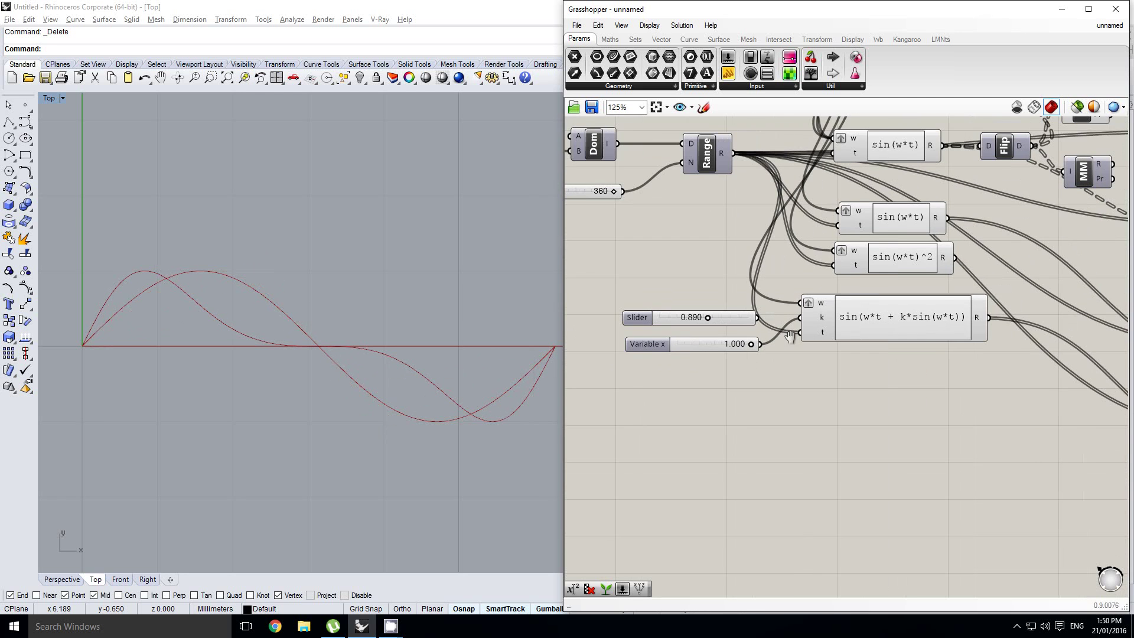
Set the connected k slider to -1.000.
scroll(864, 312, up, 3)
right_drag(867, 323, 900, 349)
drag(750, 358, 654, 358)
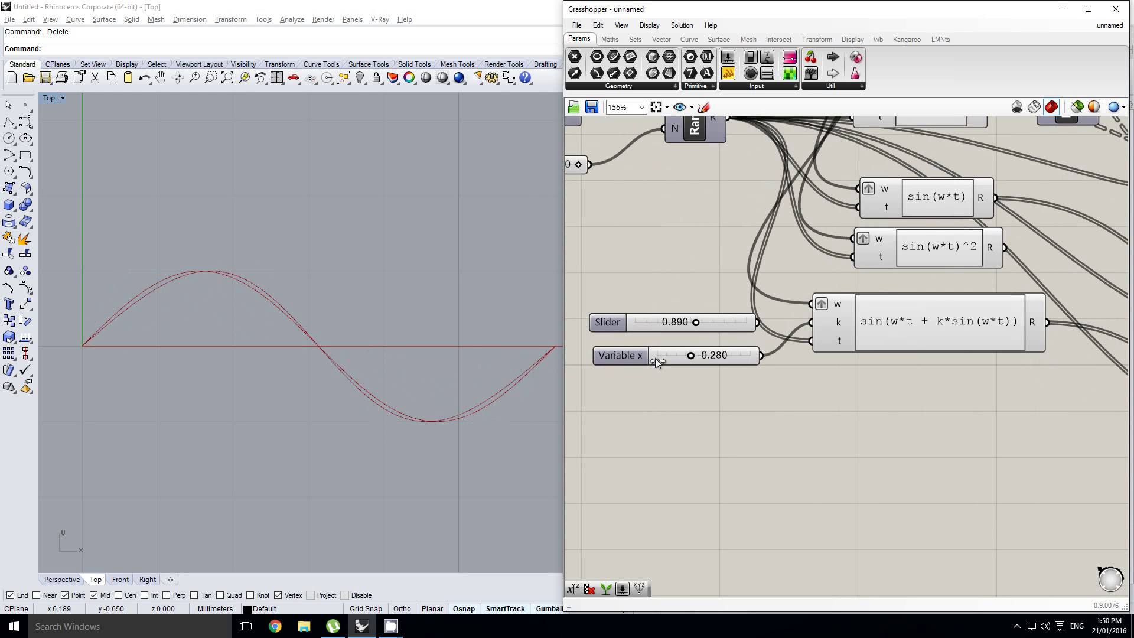
Add the 0.500 and 0.250 sliders to the w input of the sin(w*t + k*sin(w*t)) Expression alongside the first slider.
right_drag(741, 124, 760, 270)
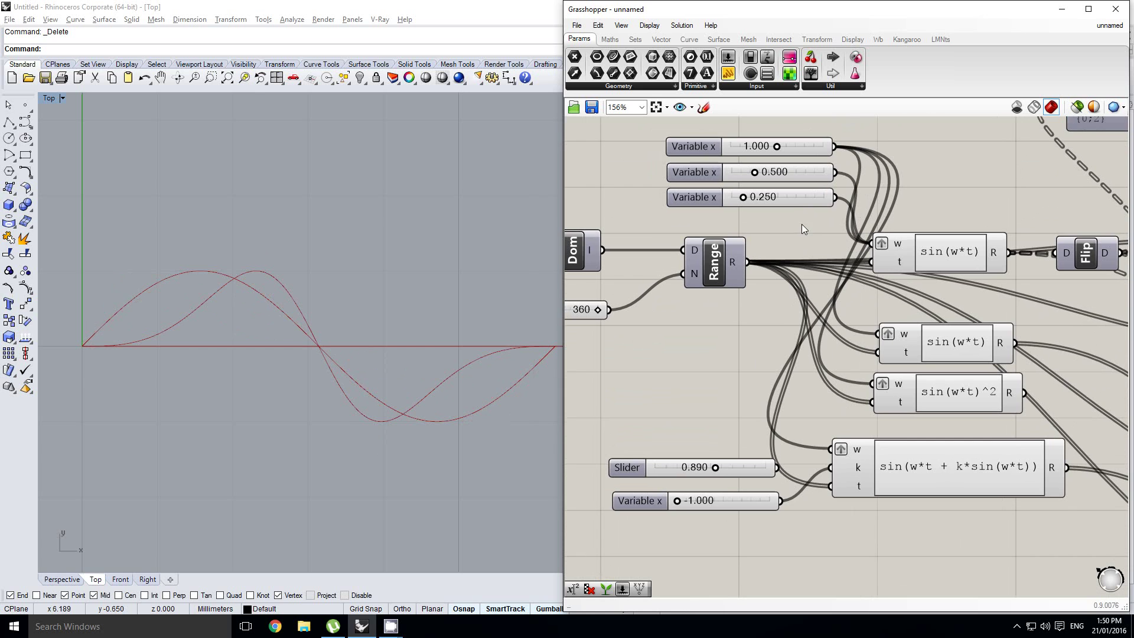
shift+drag(840, 232, 829, 442)
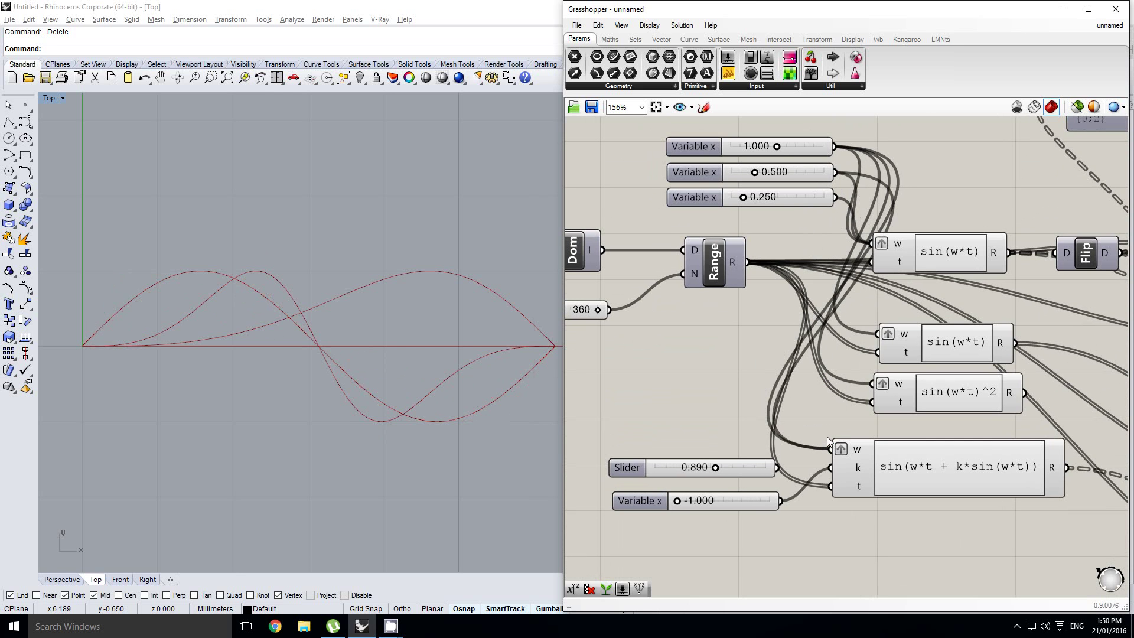
shift+drag(840, 197, 831, 450)
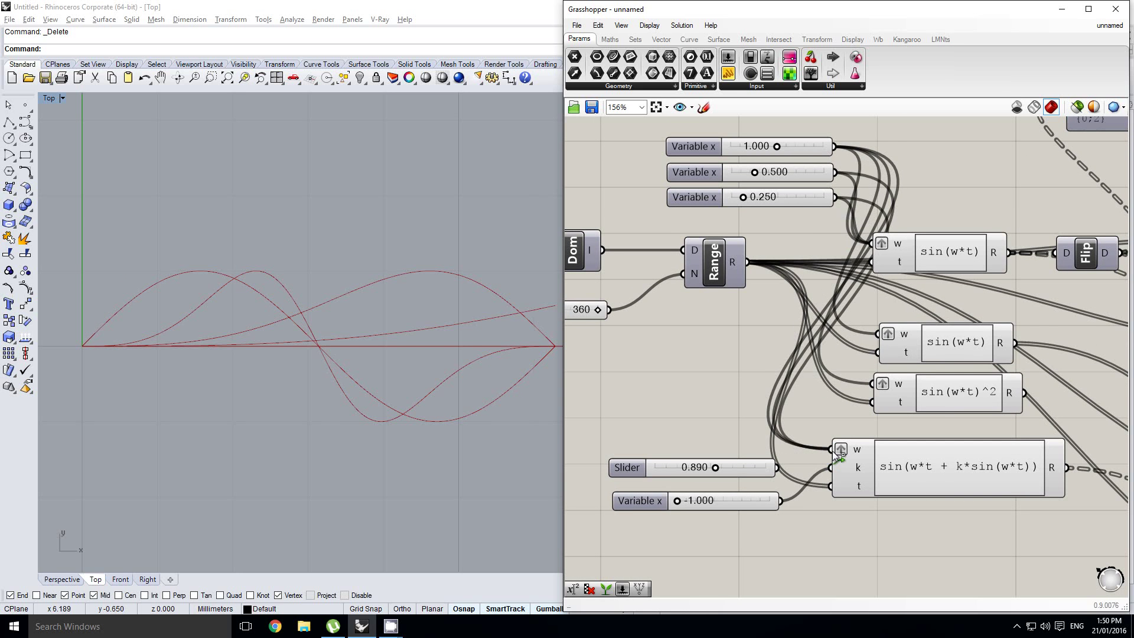
Add the sin(w*t + k*sin(w*t)) output to the Flip Matrix data input alongside the existing sin(w*t) connection.
right_drag(917, 420, 903, 420)
right_drag(495, 369, 413, 356)
right_drag(931, 353, 850, 340)
scroll(850, 340, down, 2)
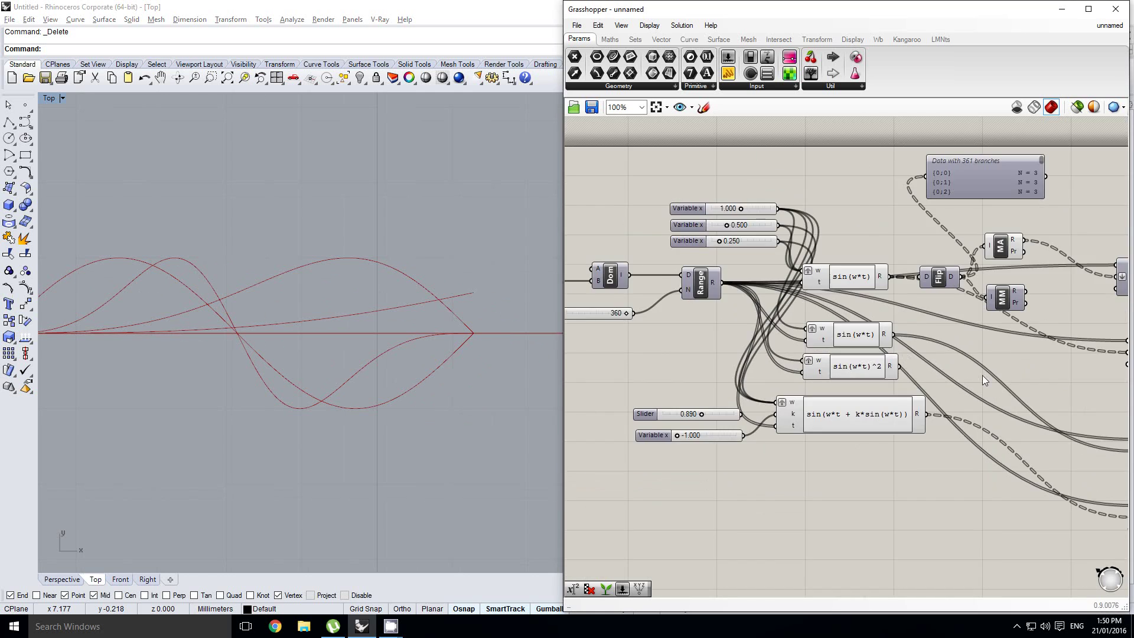
right_drag(1036, 416, 815, 334)
right_drag(955, 428, 911, 399)
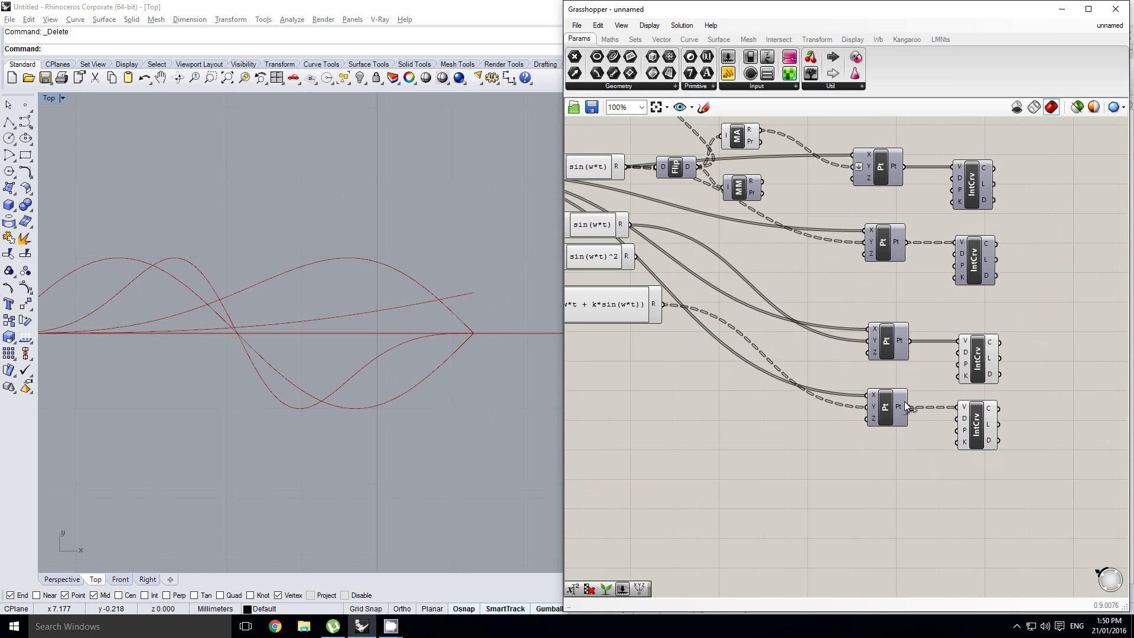
right_drag(758, 266, 813, 305)
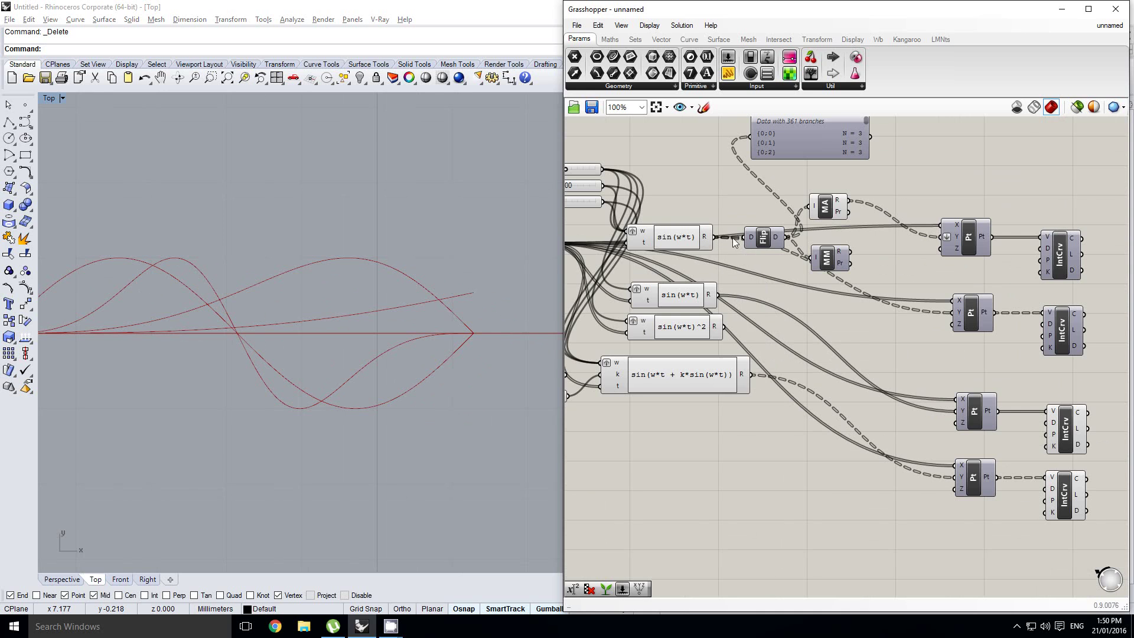
drag(714, 238, 767, 287)
drag(752, 373, 747, 244)
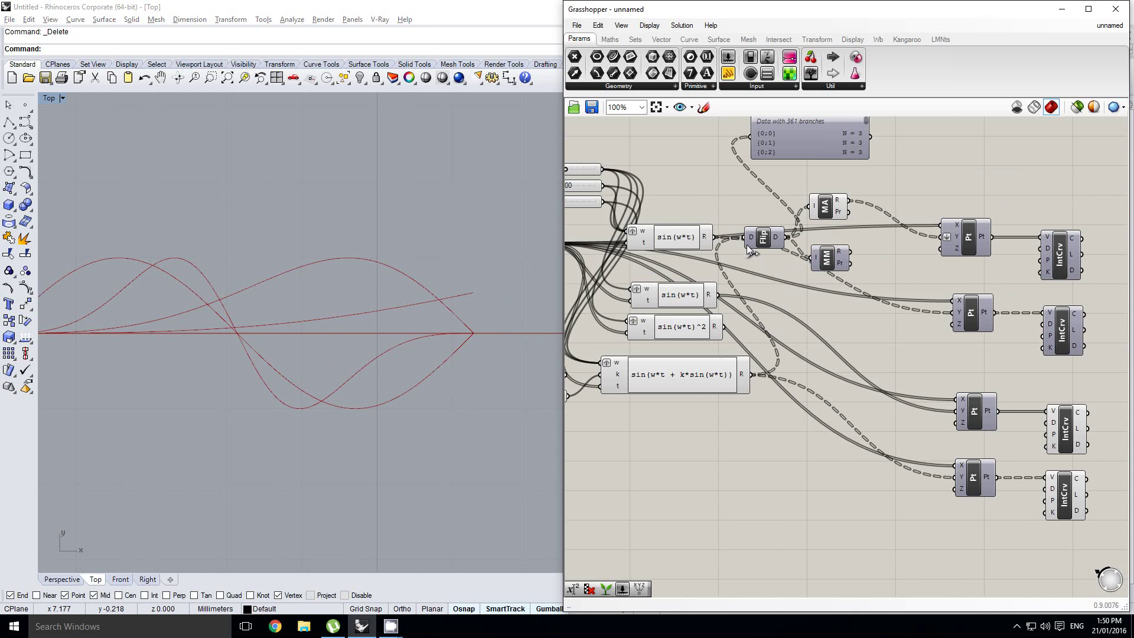
Turn off the preview of the two lowest Interpolate Curve components.
right_drag(839, 251, 808, 252)
click(1037, 493)
drag(1083, 538, 1035, 433)
scroll(1036, 434, down, 1)
middle_click(1058, 397)
click(1094, 358)
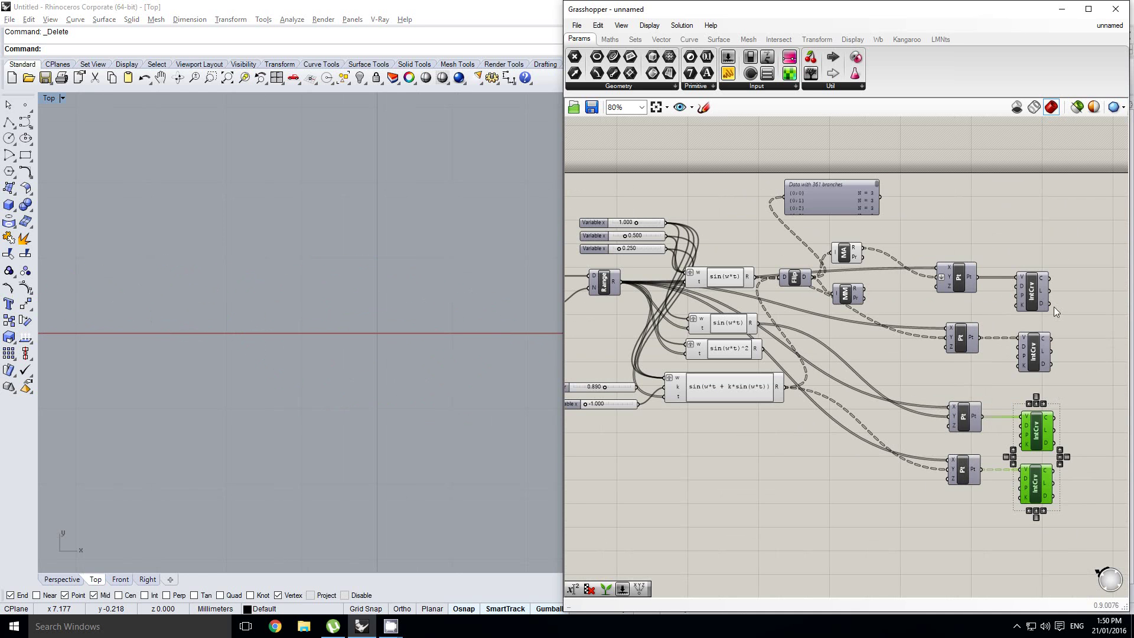
Turn on the preview of the uppermost Interpolate Curve component.
click(1034, 279)
middle_click(1034, 280)
click(1053, 259)
Try the connected k slider at 1.000 and leave it at -0.126.
right_drag(749, 294, 990, 302)
scroll(852, 416, up, 4)
right_drag(842, 381, 806, 377)
drag(756, 401, 905, 390)
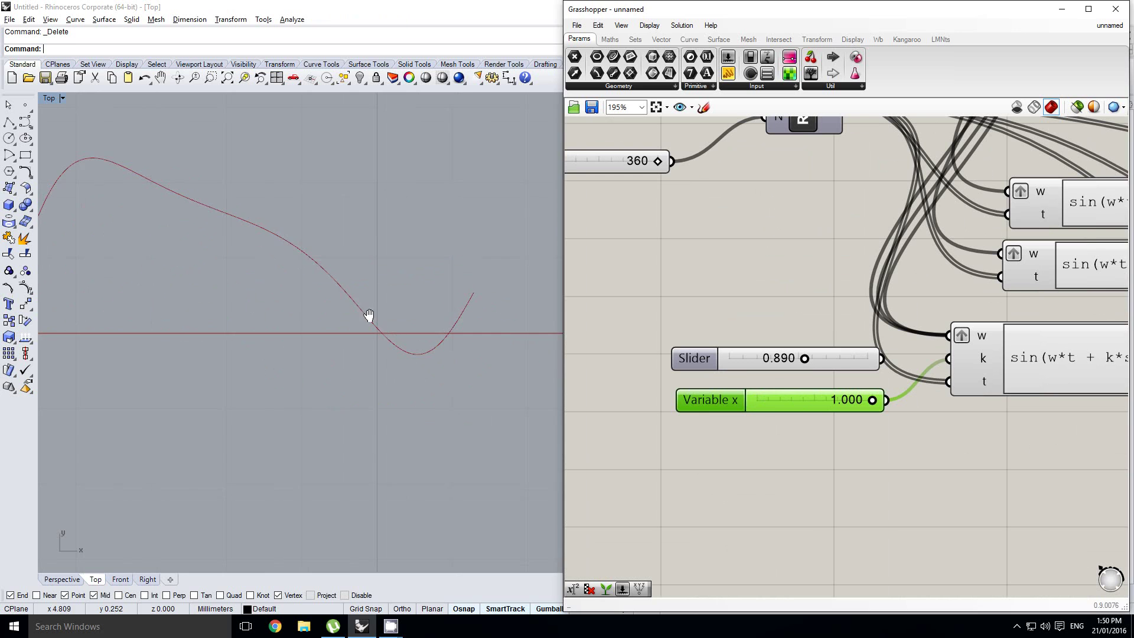
right_drag(370, 316, 444, 335)
drag(876, 400, 807, 409)
right_drag(766, 258, 691, 427)
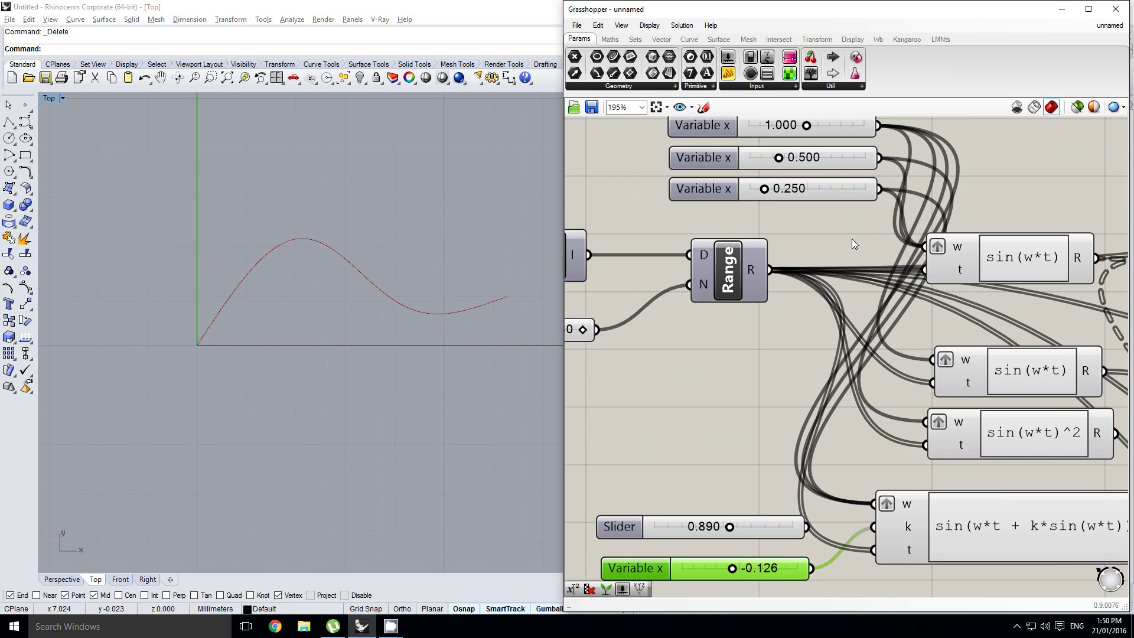
Set the first two w sliders to 1.038 and 0.116.
right_drag(837, 164, 852, 270)
scroll(853, 270, down, 1)
drag(805, 266, 842, 260)
right_click(777, 265)
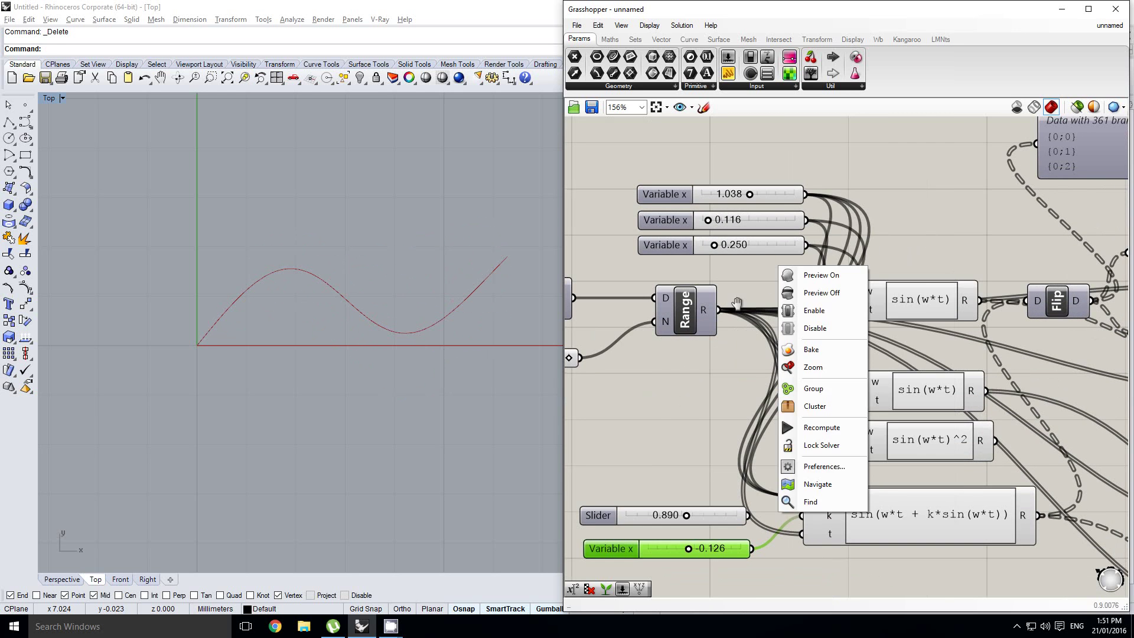
click(736, 301)
scroll(710, 300, down, 3)
scroll(827, 443, up, 1)
right_drag(766, 339, 819, 360)
click(778, 341)
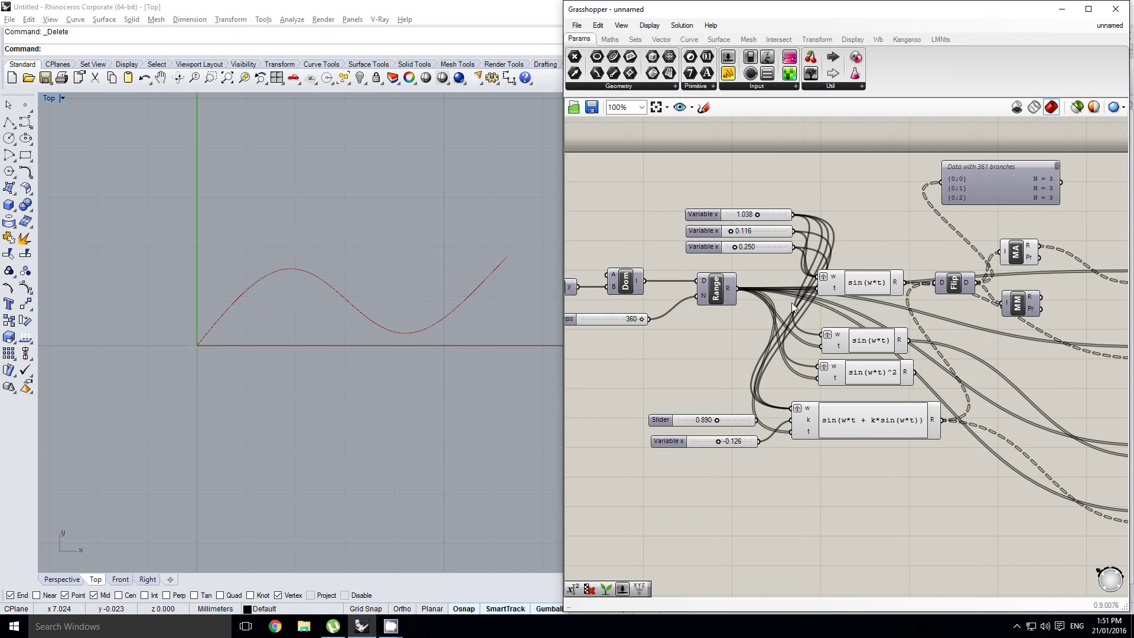
click(576, 26)
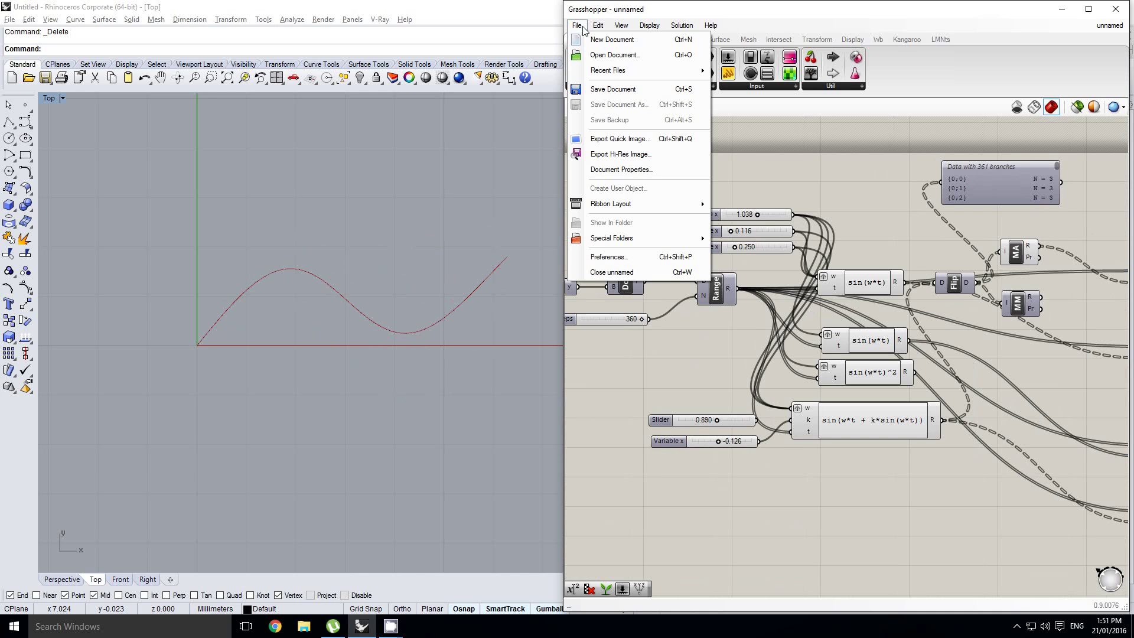
click(593, 41)
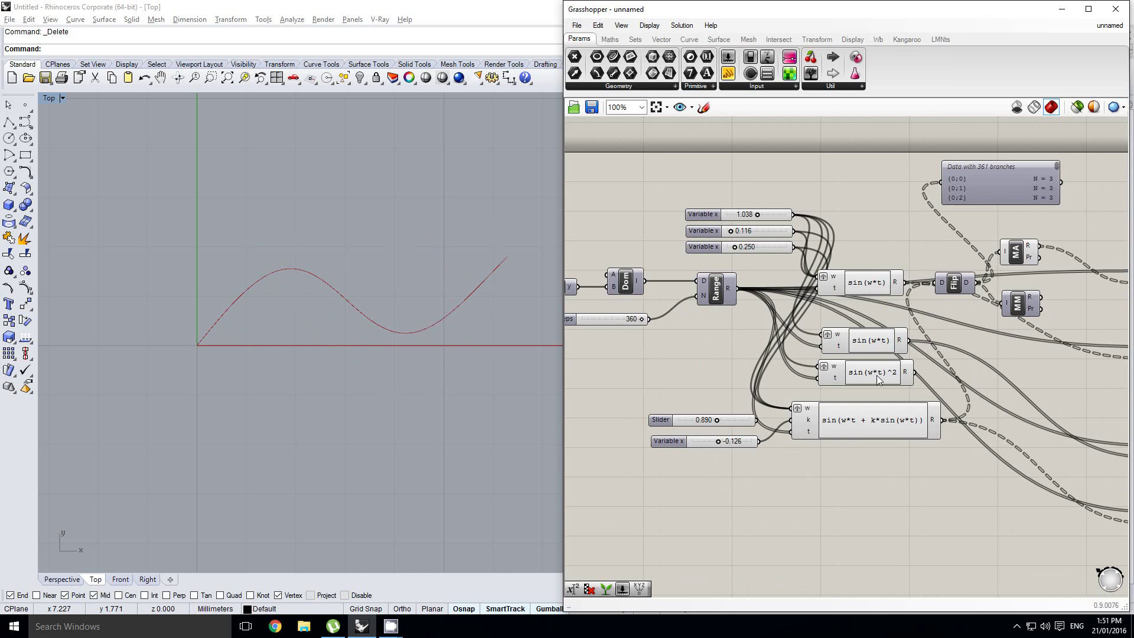
drag(856, 407, 838, 264)
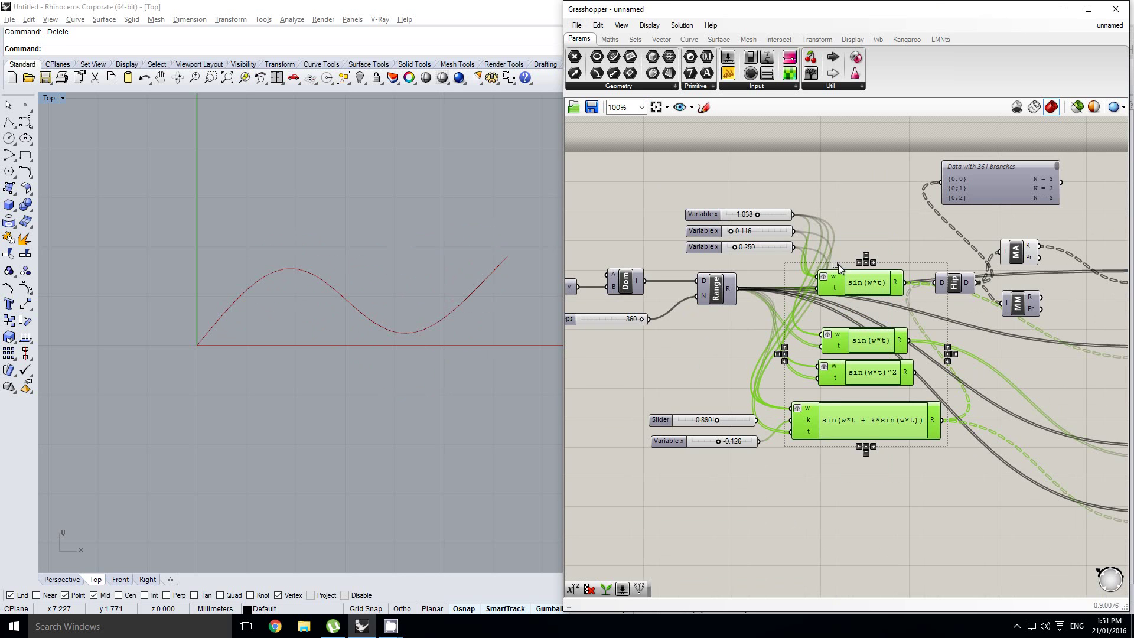
shift+drag(754, 189, 738, 266)
shift+drag(767, 462, 692, 399)
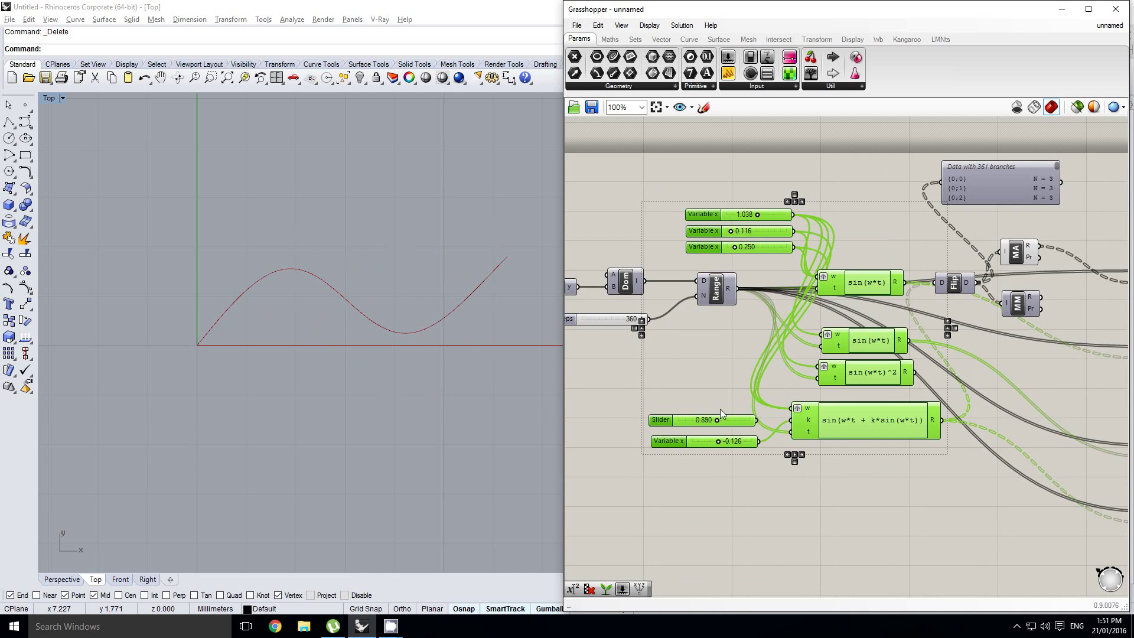
scroll(794, 393, down, 2)
right_drag(921, 360, 807, 354)
scroll(821, 329, up, 1)
click(839, 330)
scroll(815, 354, down, 1)
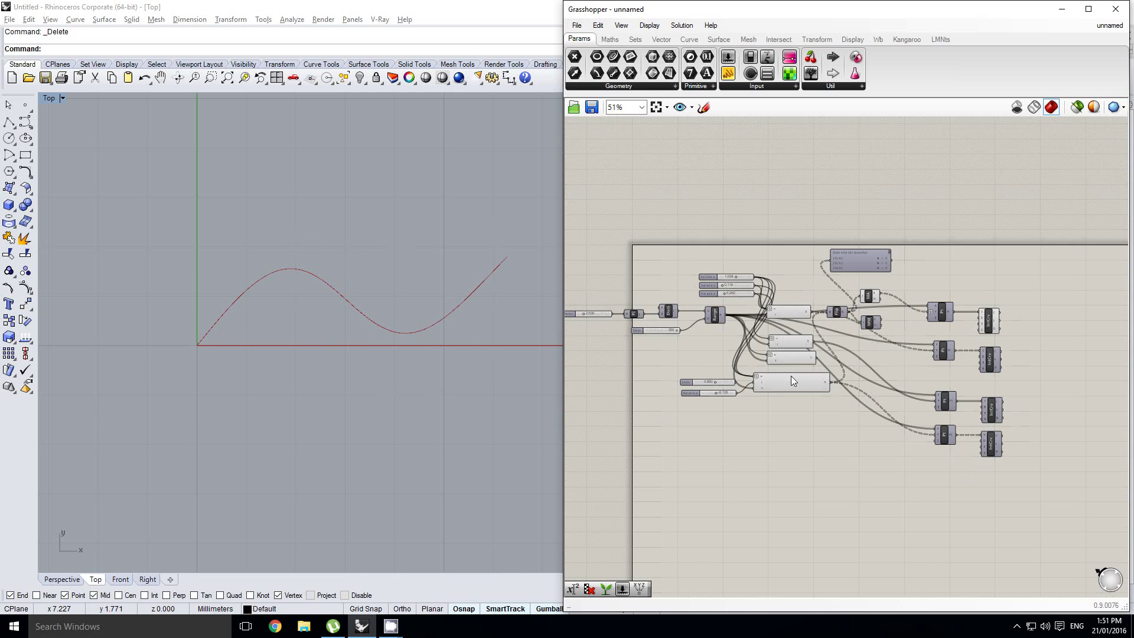
Copy the four sine Expression components with their w and k sliders into a new Grasshopper document.
drag(831, 426, 744, 224)
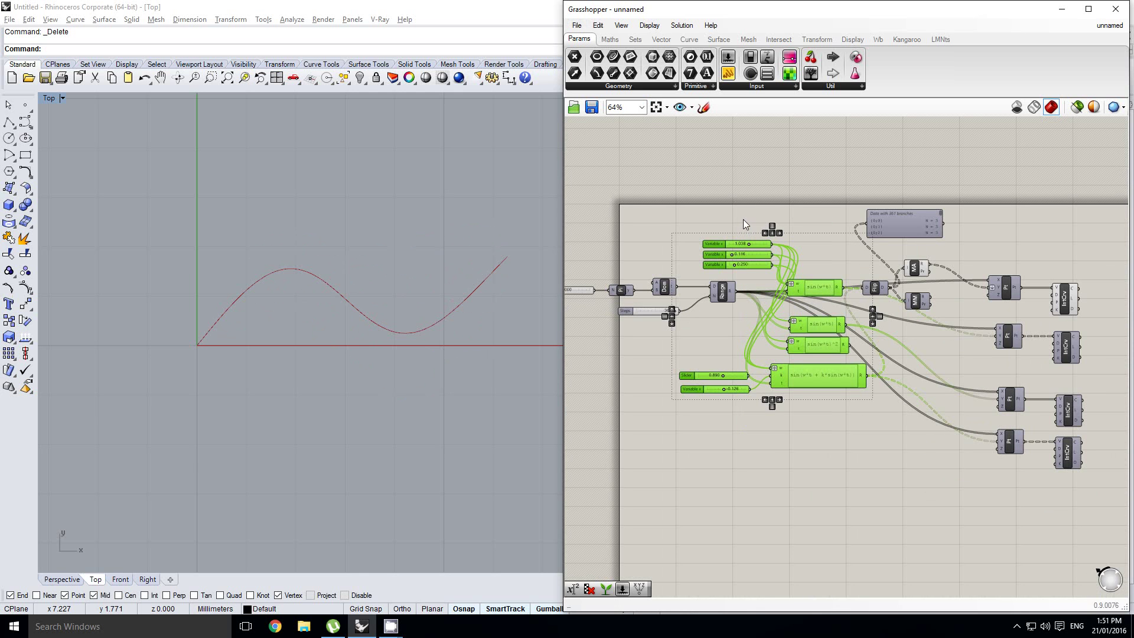
key(ctrl+n)
key(ctrl+v)
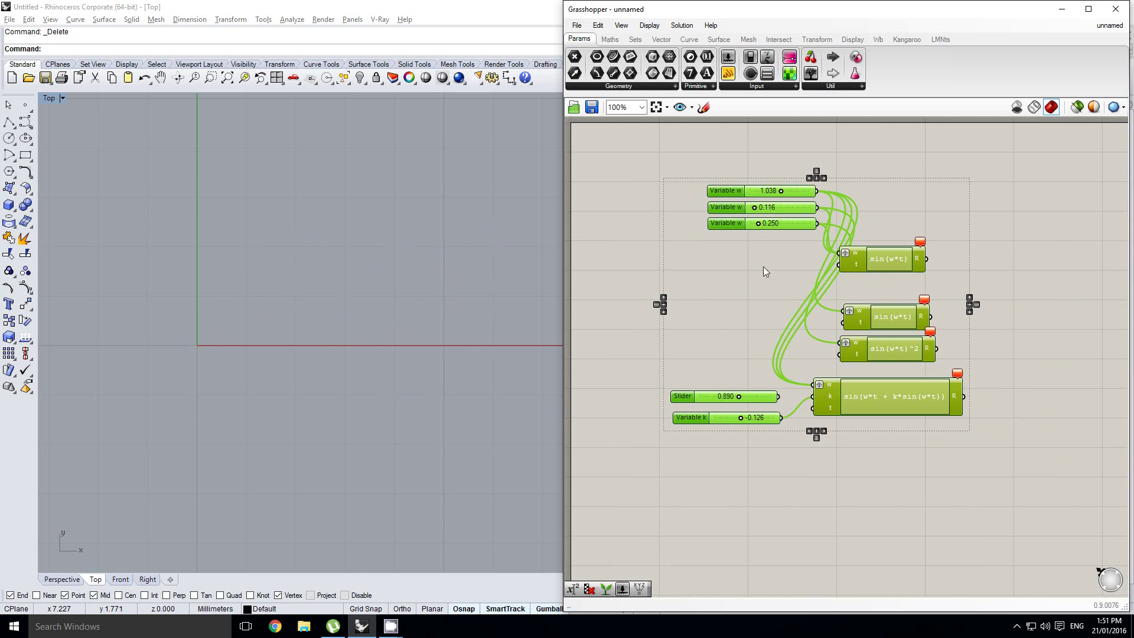
Move the pasted expressions and sliders aside to free canvas space before them.
scroll(762, 284, down, 2)
right_drag(765, 284, 834, 280)
click(886, 279)
drag(985, 455, 765, 157)
drag(801, 222, 946, 222)
right_drag(779, 266, 747, 271)
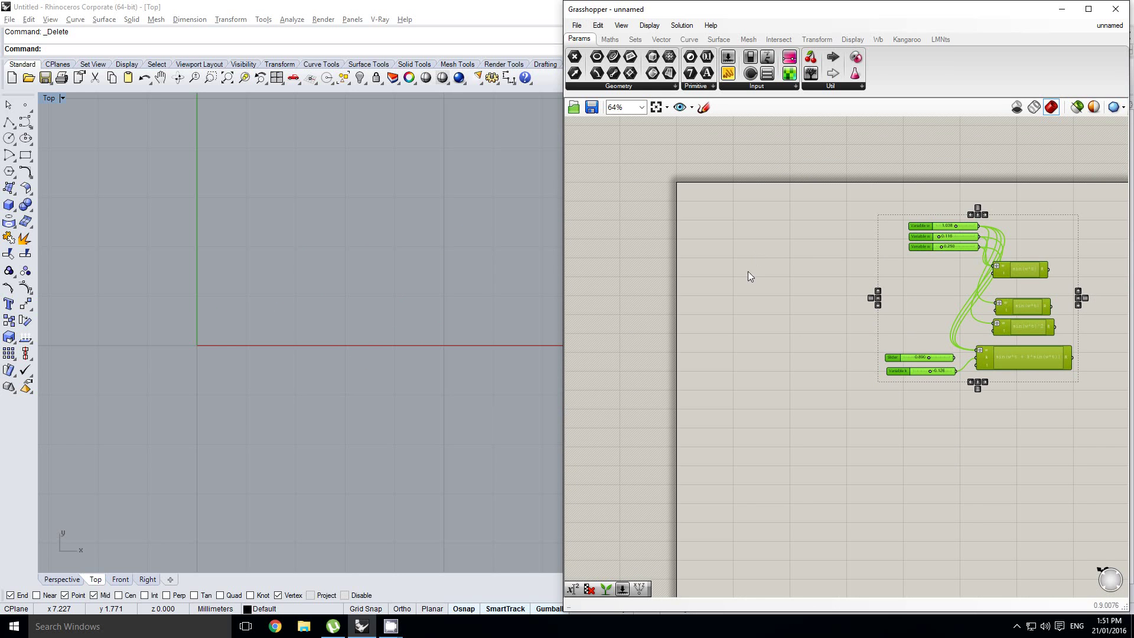
Draw a corner-to-corner rectangle just outside the construction grid in Rhino's Top viewport.
right_drag(268, 308, 295, 296)
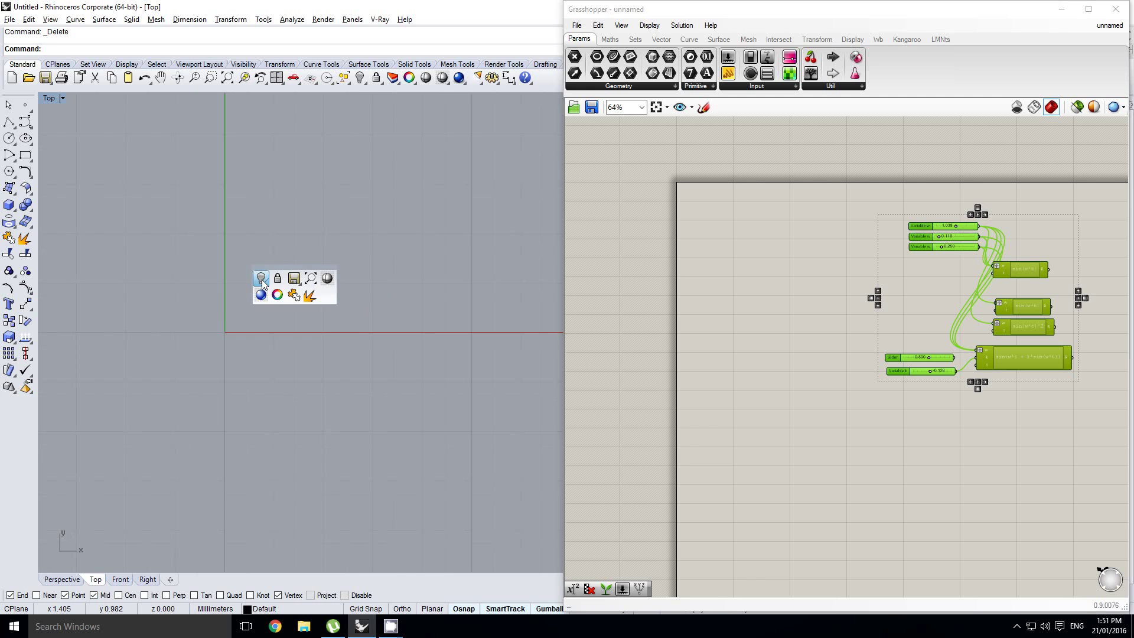
click(262, 280)
scroll(285, 253, down, 16)
right_drag(184, 247, 332, 298)
scroll(333, 295, down, 15)
scroll(334, 289, up, 6)
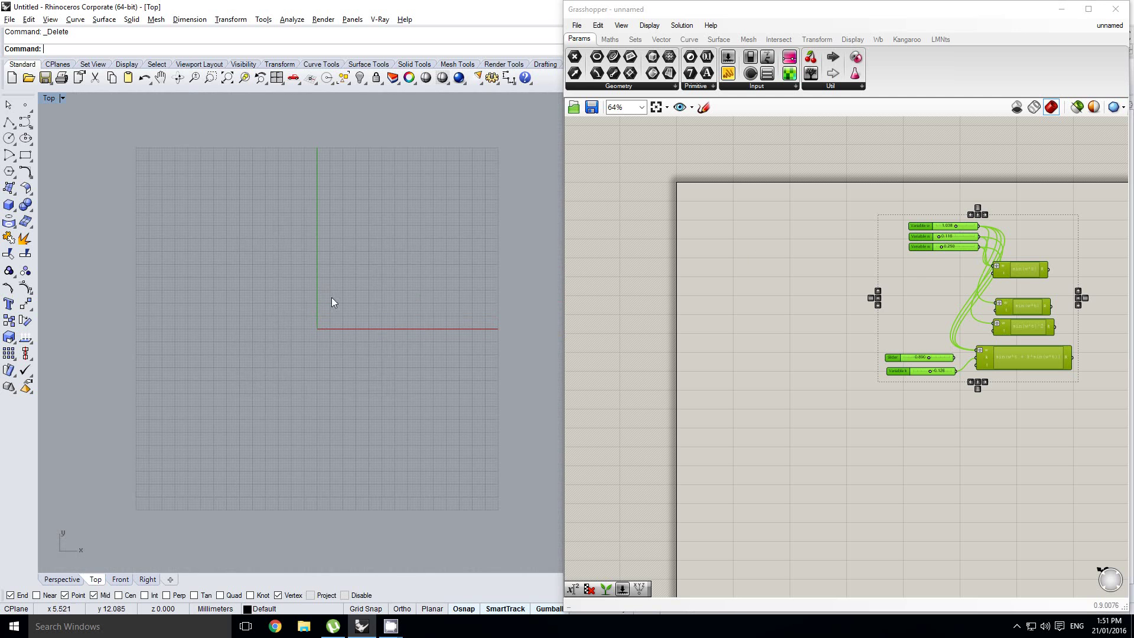
click(25, 155)
click(131, 514)
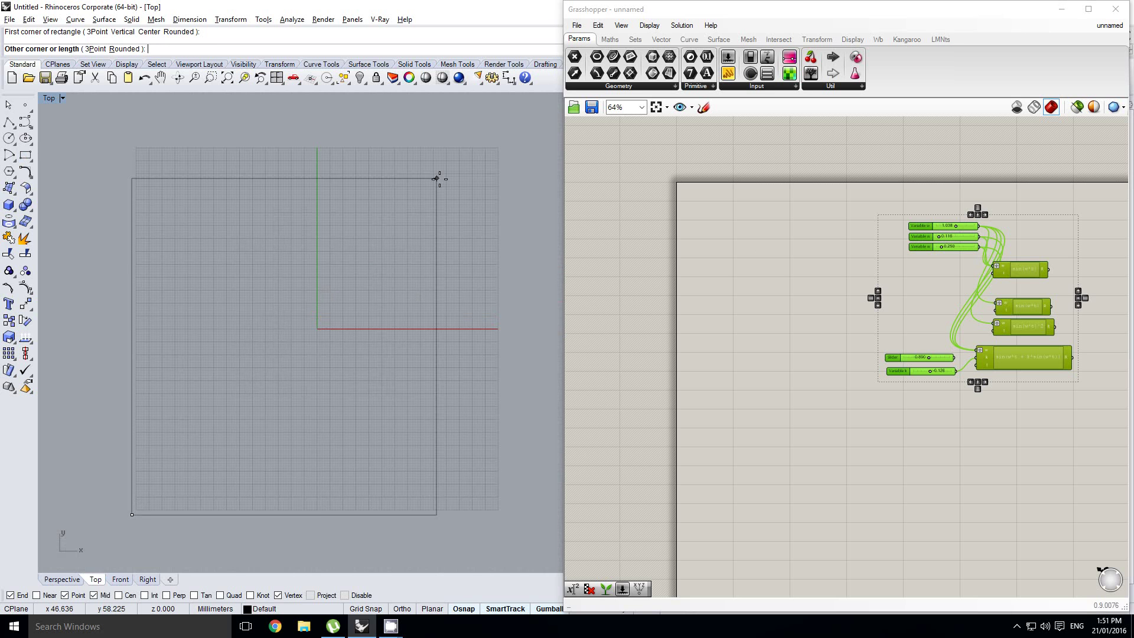
click(512, 147)
right_drag(500, 151, 485, 157)
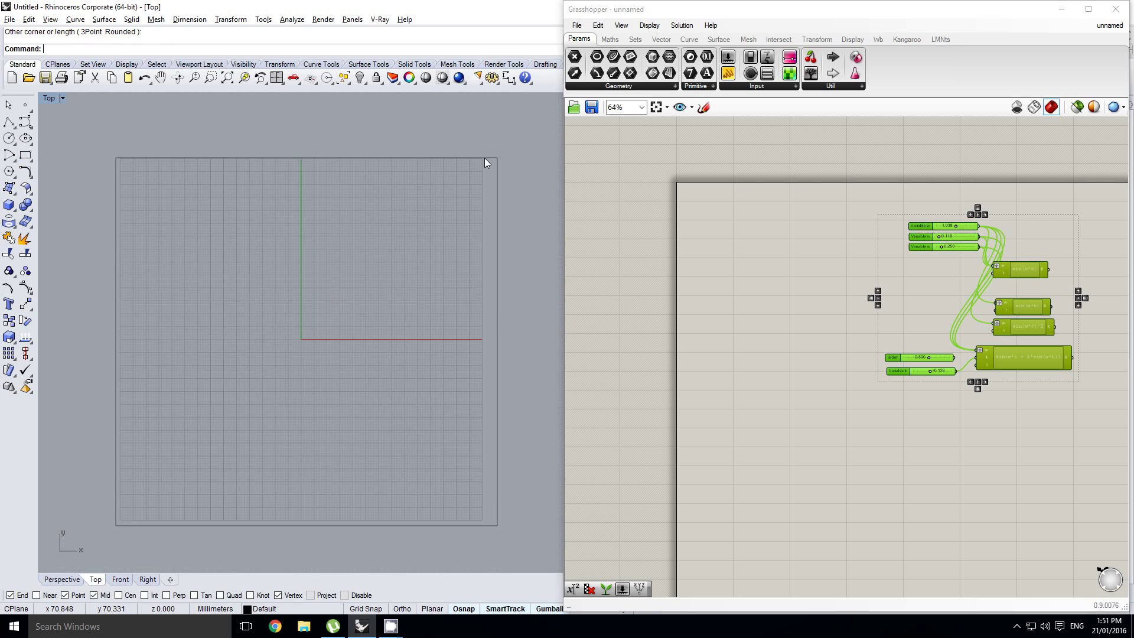
Add a Curve parameter to the Grasshopper canvas and reference the drawn rectangle in it.
click(484, 158)
right_drag(402, 209, 371, 244)
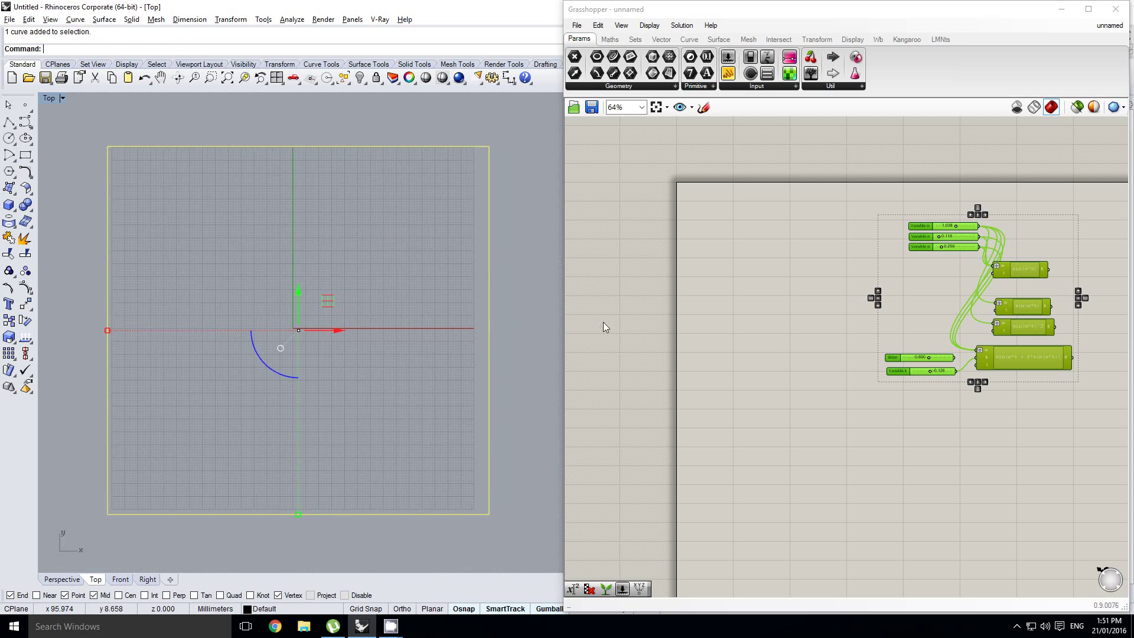
right_drag(766, 320, 787, 315)
click(780, 311)
double_click(754, 290)
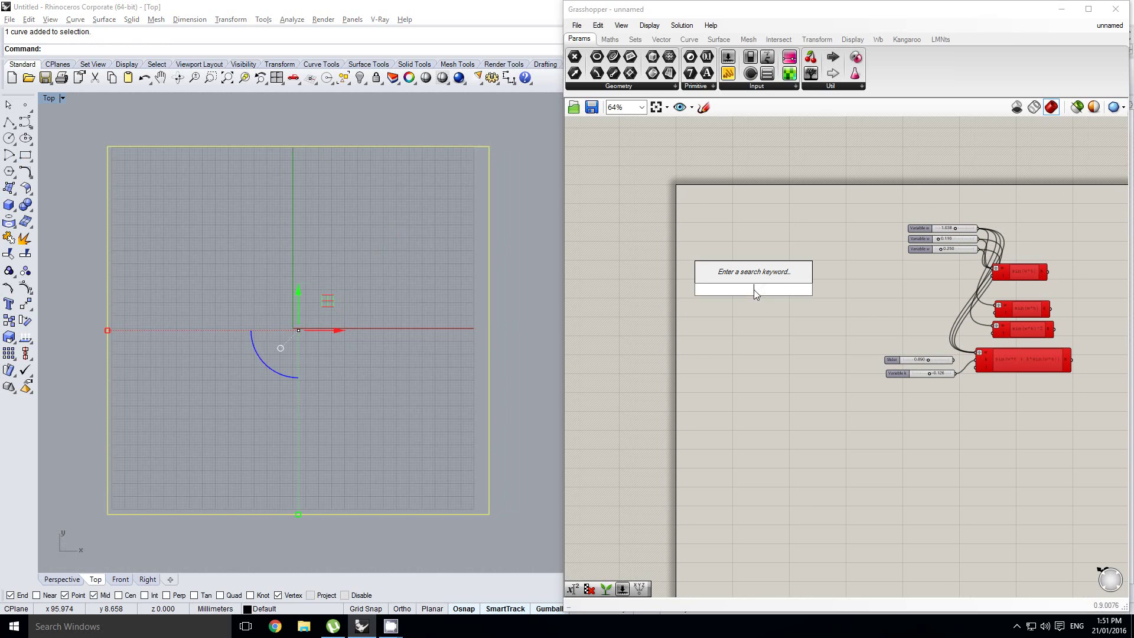
text(crv)
key(Return)
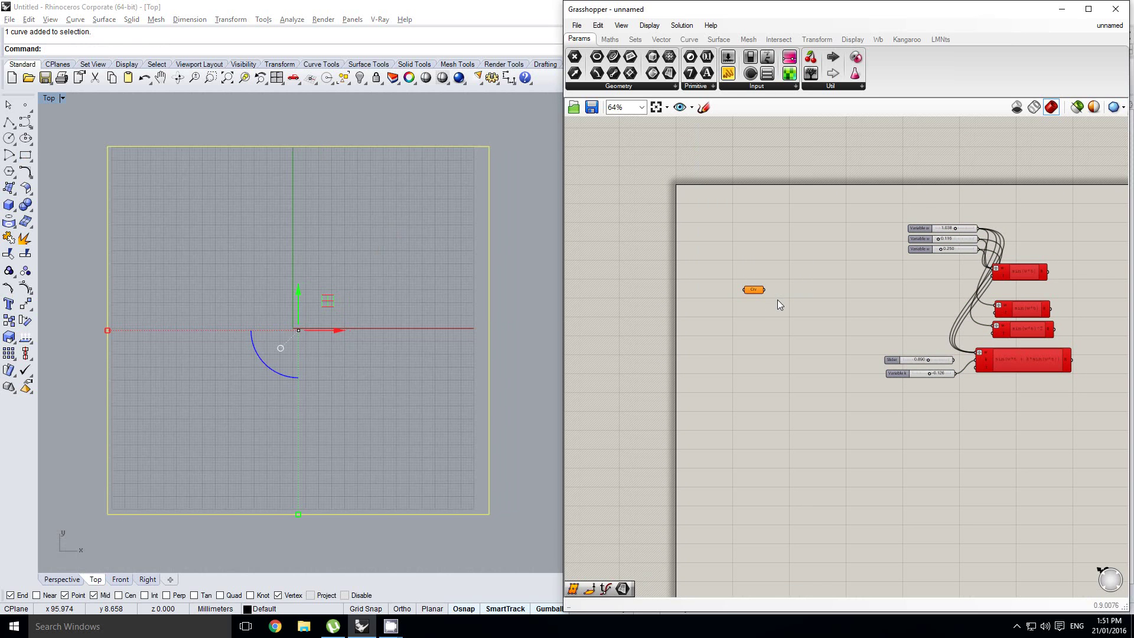
right_click(750, 291)
click(780, 476)
Add a Surface parameter beside the Curve parameter and feed it with the referenced curve.
double_click(819, 303)
text(srf)
key(Up)
key(Return)
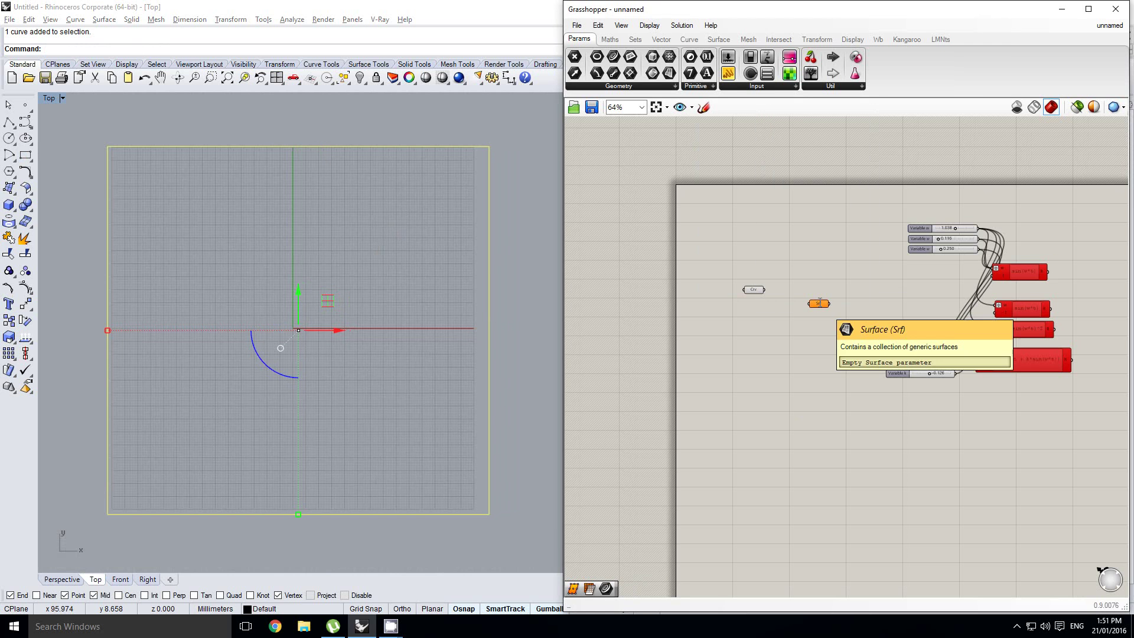
scroll(820, 303, up, 2)
scroll(771, 290, down, 4)
middle_click(774, 288)
right_drag(952, 370, 881, 373)
drag(903, 384, 1002, 240)
scroll(664, 285, up, 4)
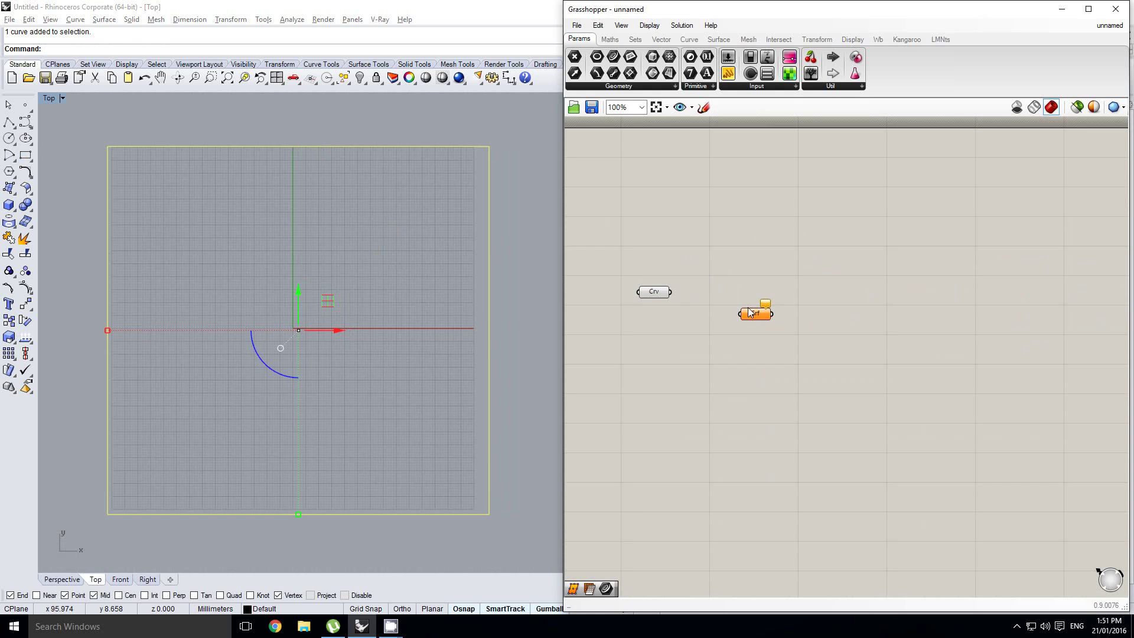
drag(749, 312, 707, 298)
Add a Divide Surface component and connect the Surface parameter to its S input.
double_click(818, 300)
text(divd)
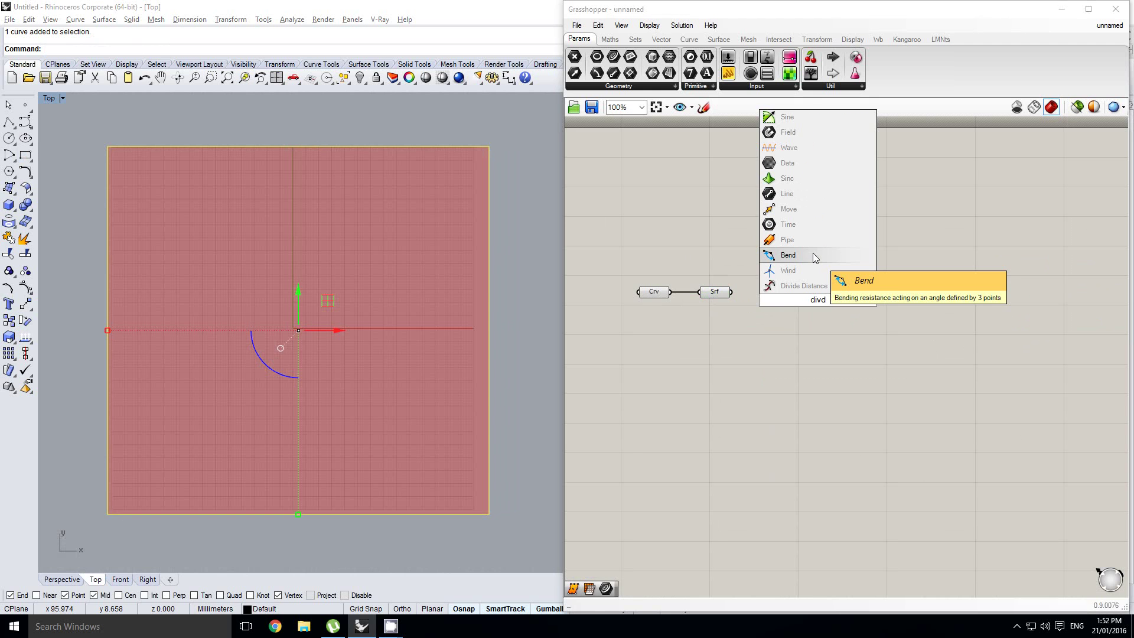
key(BackSpace)
text(ide)
click(809, 210)
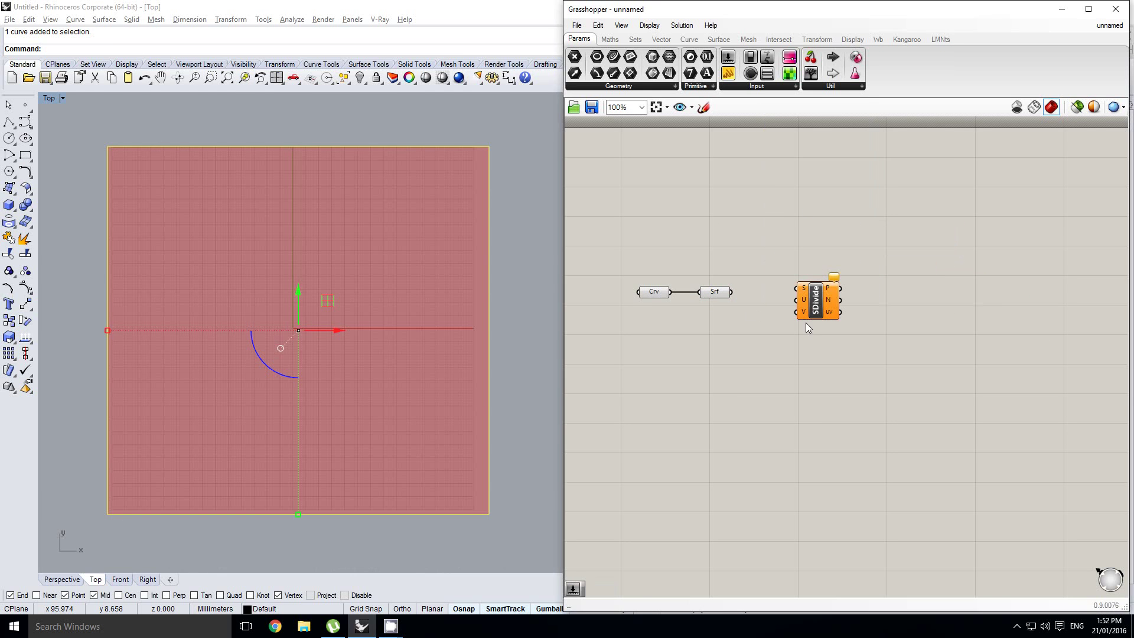
drag(803, 295, 804, 296)
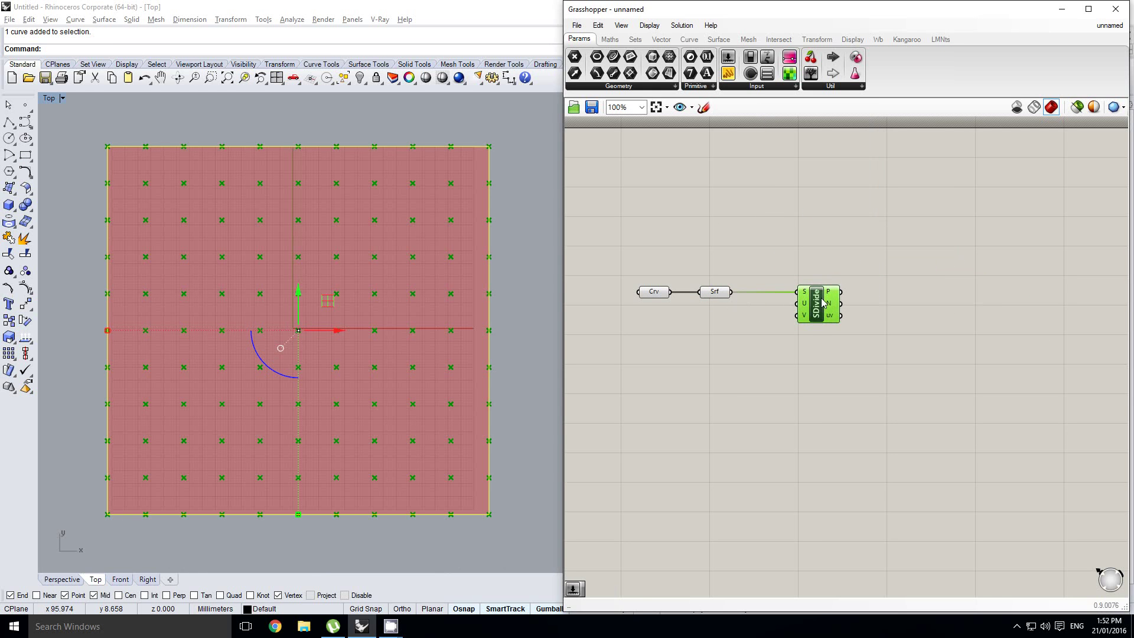
Hide the rectangle in Rhino and switch the view to Perspective.
middle_click(506, 274)
click(479, 275)
right_drag(450, 269, 482, 273)
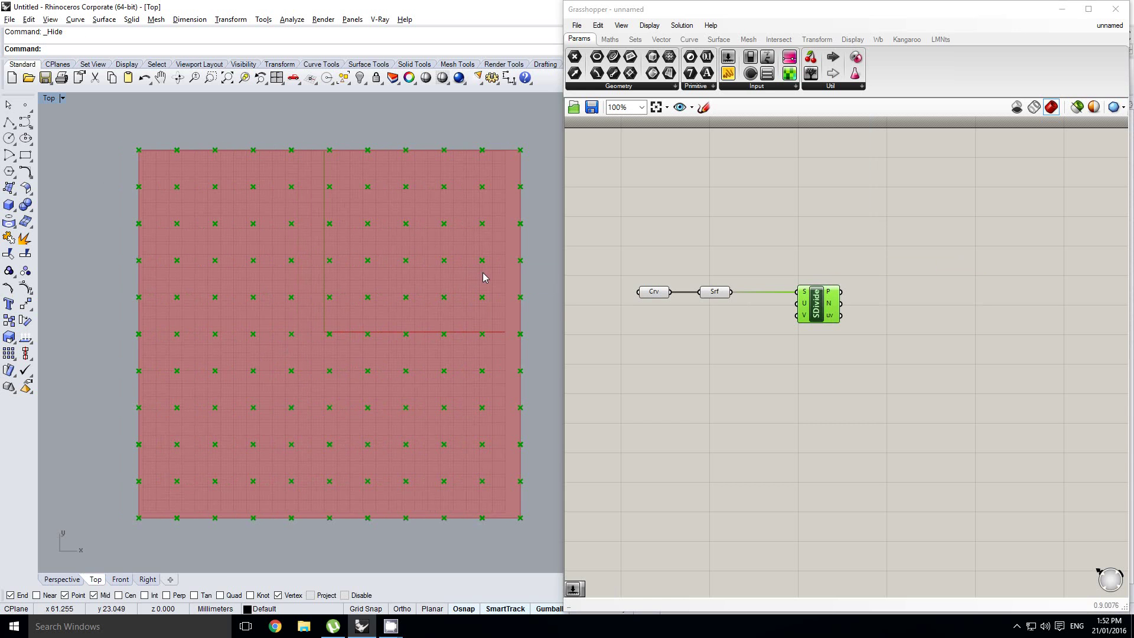
key(ctrl+F4)
mouse_move(376, 266)
right_down()
mouse_move(388, 285)
mouse_move(347, 344)
mouse_move(321, 357)
mouse_move(362, 321)
mouse_move(368, 286)
right_up()
scroll(387, 285, down, 8)
Turn off the preview of the Surface parameter and move Divide Surface slightly farther from it.
right_drag(750, 294, 760, 304)
click(724, 301)
middle_click(724, 270)
click(761, 232)
right_drag(860, 298, 823, 293)
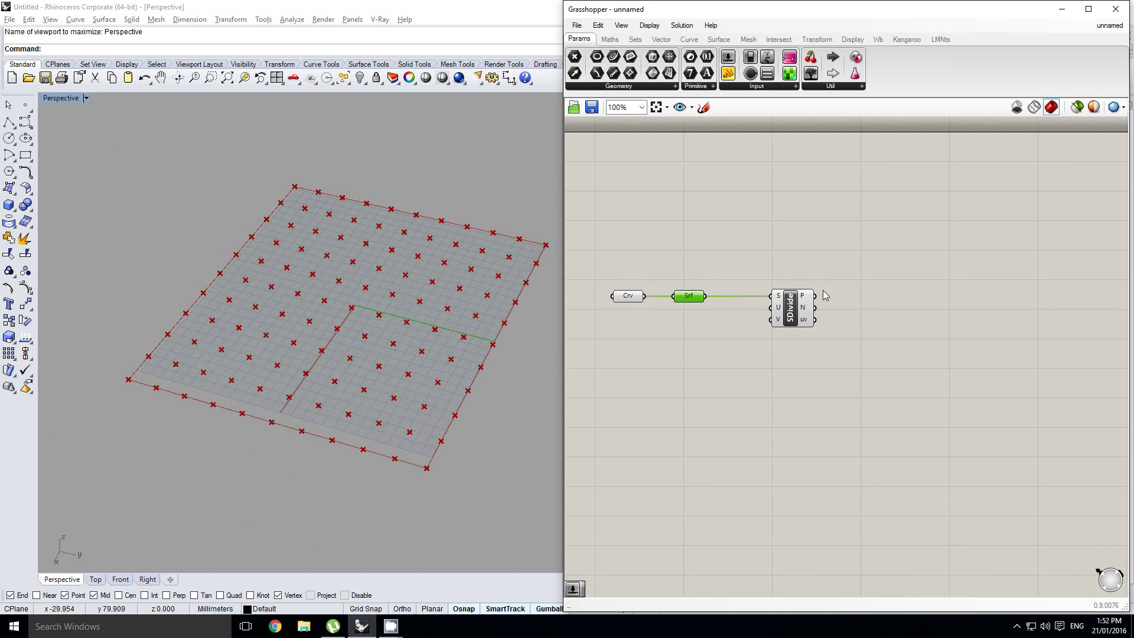
drag(787, 314, 808, 314)
right_drag(807, 311, 897, 312)
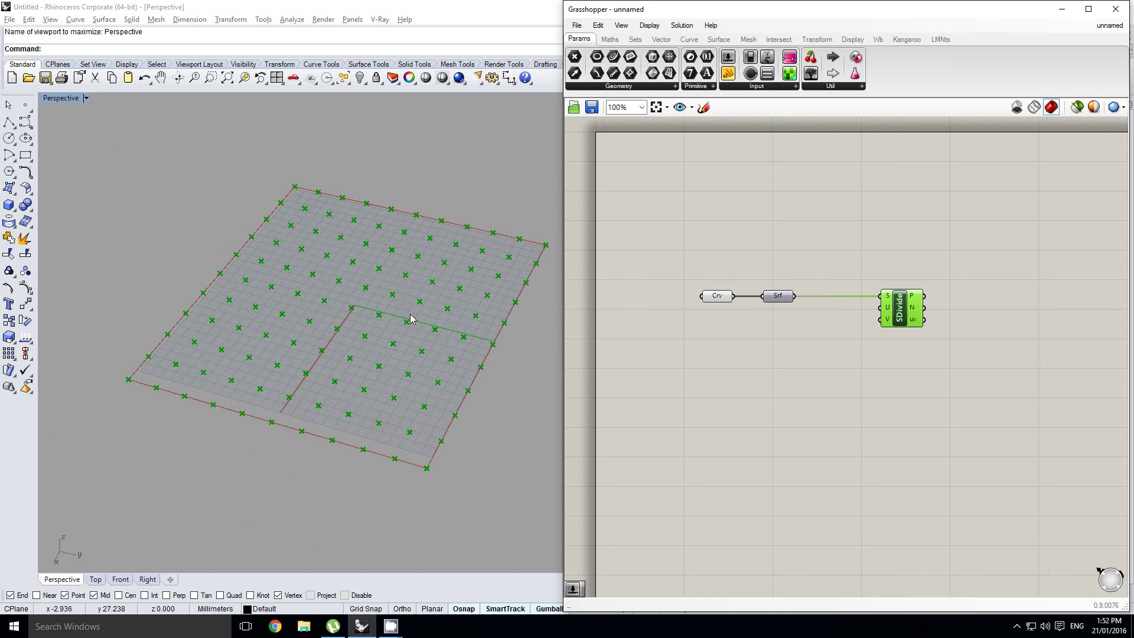
Show the hidden rectangle again in Rhino and stretch it along the Y axis with the gumball.
mouse_move(410, 319)
right_down()
mouse_move(425, 304)
mouse_move(424, 325)
right_up()
scroll(424, 325, down, 3)
shift+right_drag(390, 264, 391, 258)
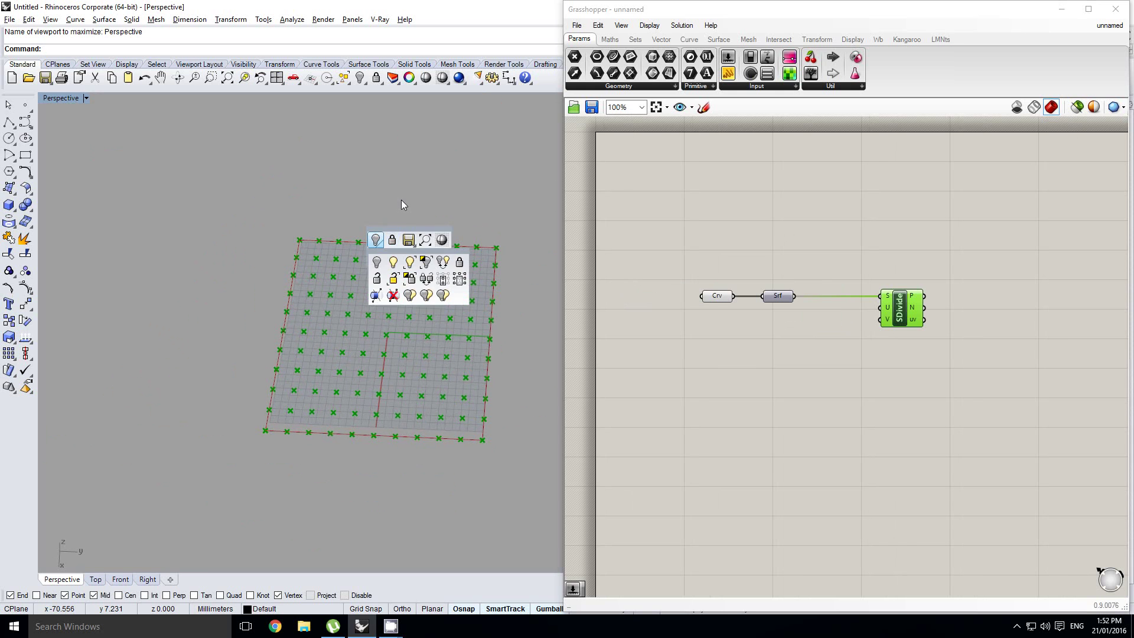
click(402, 199)
click(393, 242)
shift+right_drag(284, 321, 285, 313)
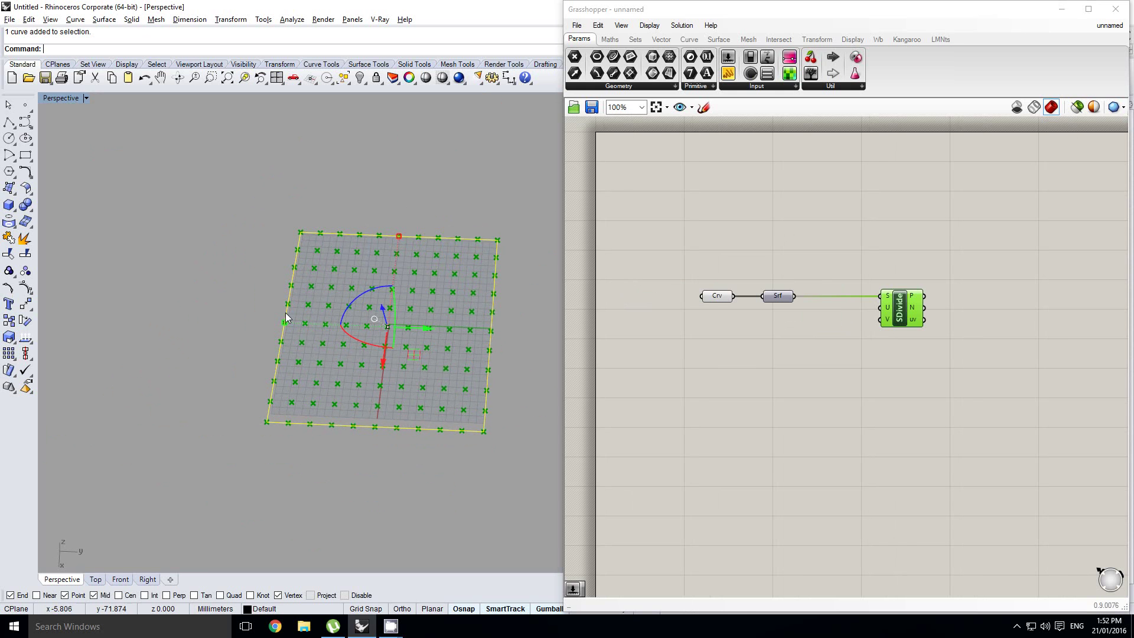
drag(285, 323, 231, 320)
shift+right_drag(307, 307, 262, 294)
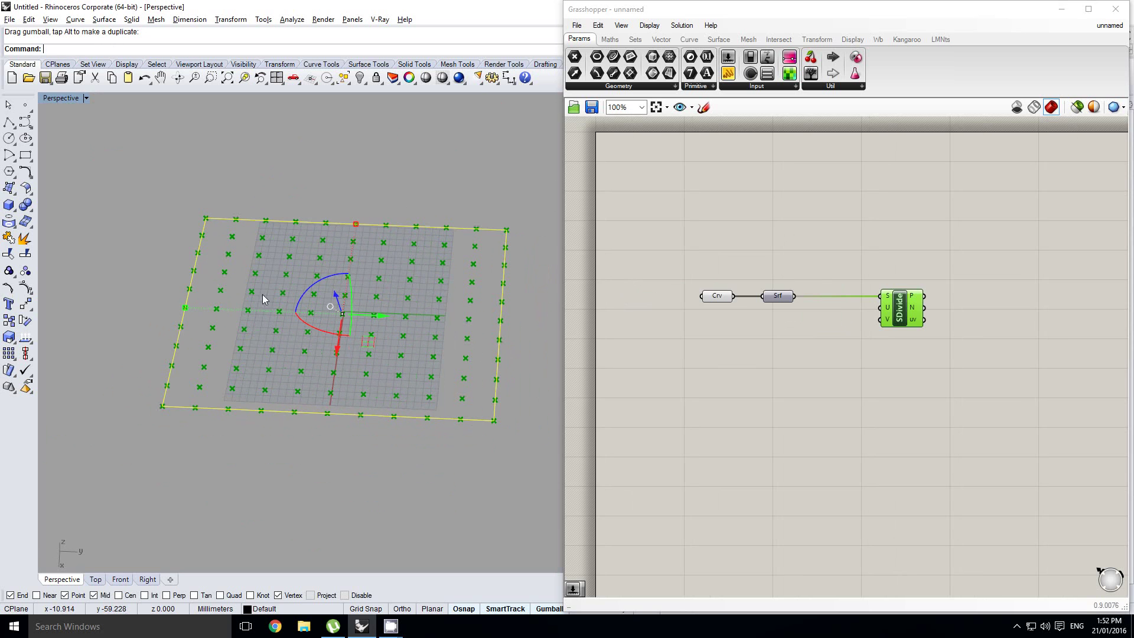
Move Divide Surface farther away, place a Dimensions component in the gap and connect the Surface parameter to it.
right_drag(766, 312, 728, 316)
click(856, 267)
drag(863, 304, 997, 304)
scroll(830, 286, up, 1)
double_click(830, 286)
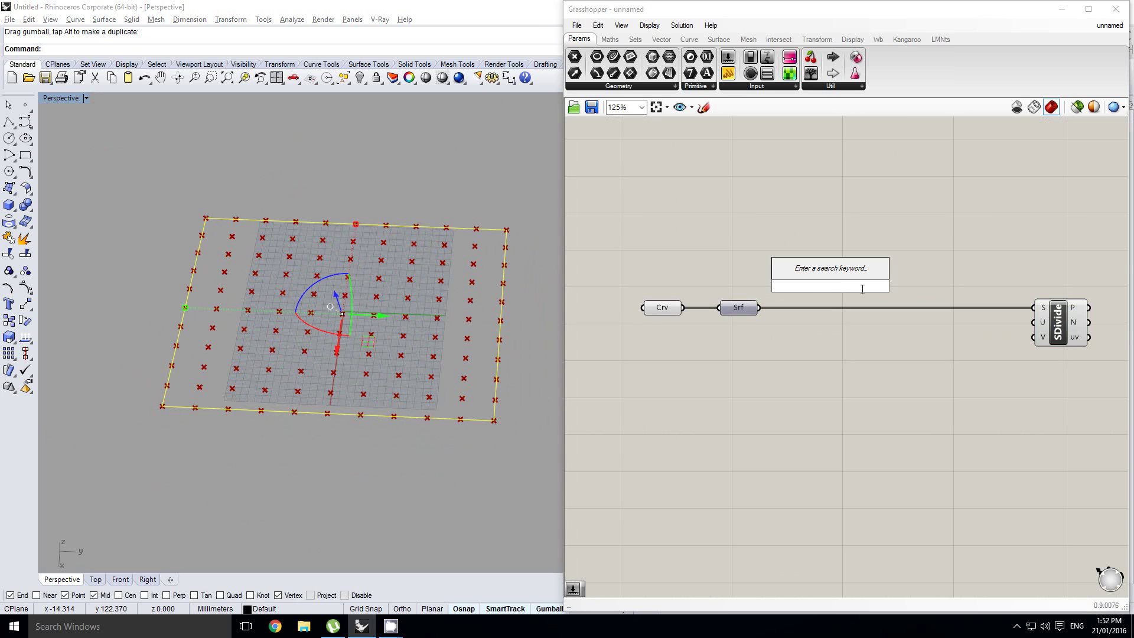
text(dimens)
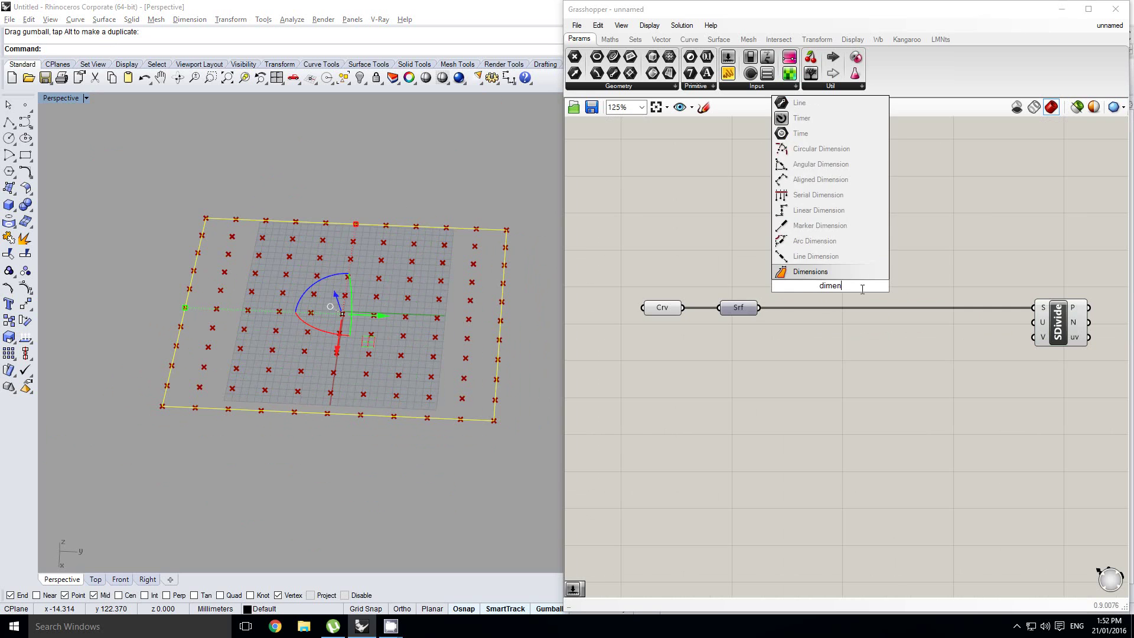
key(Return)
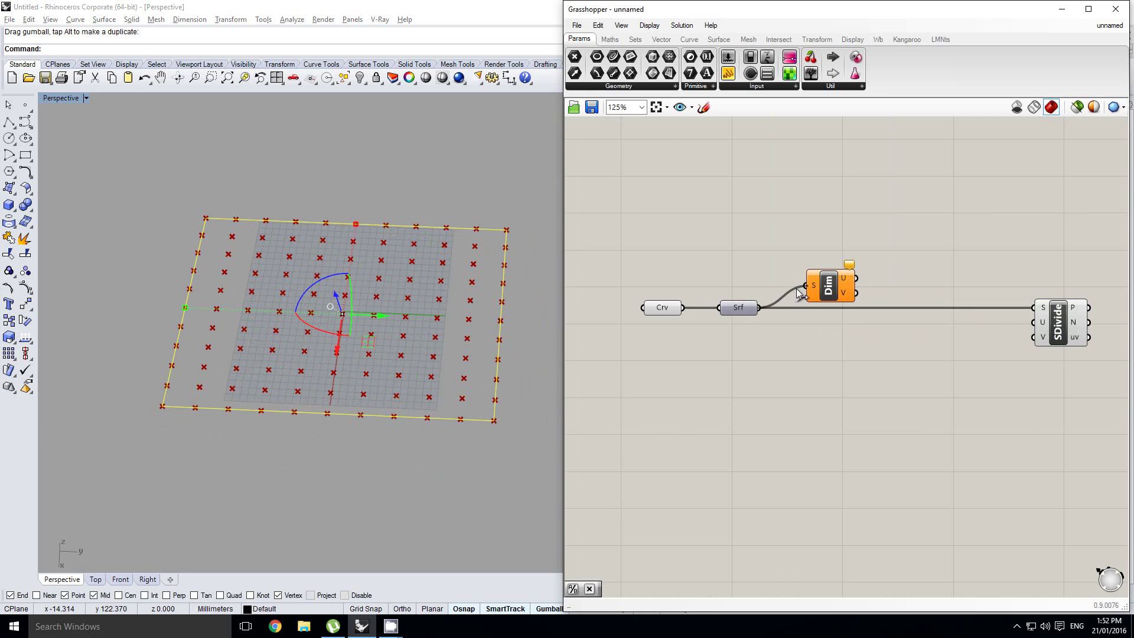
right_drag(856, 311, 825, 314)
click(867, 261)
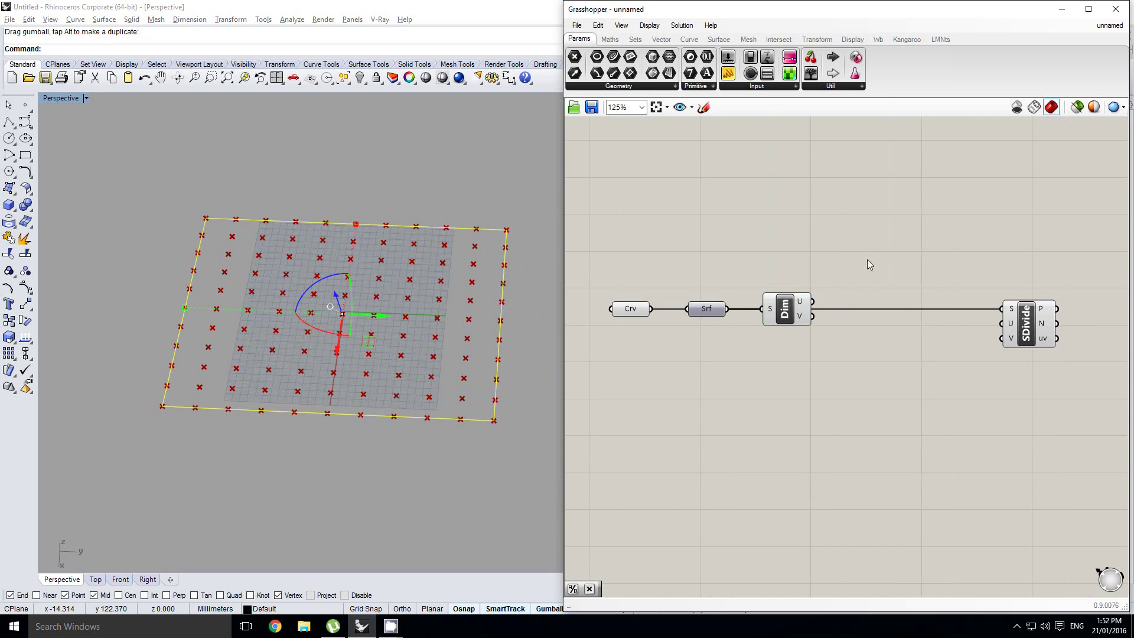
Place a Division component after Dimensions, connect U to A and V to B, and move Divide Surface farther away.
click(609, 39)
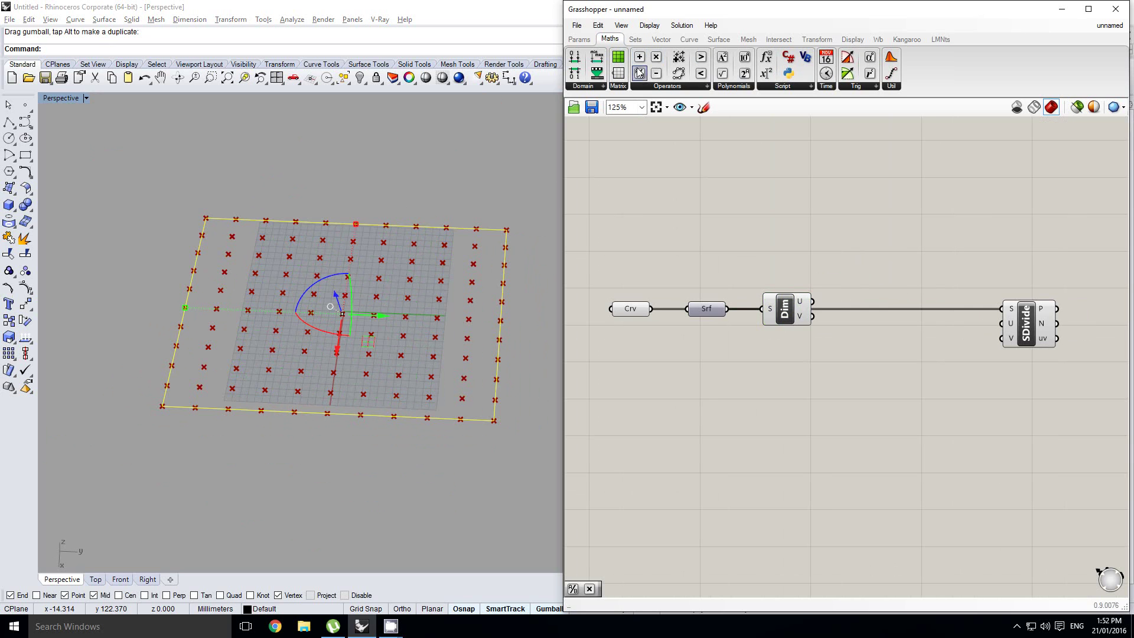
drag(877, 290, 863, 304)
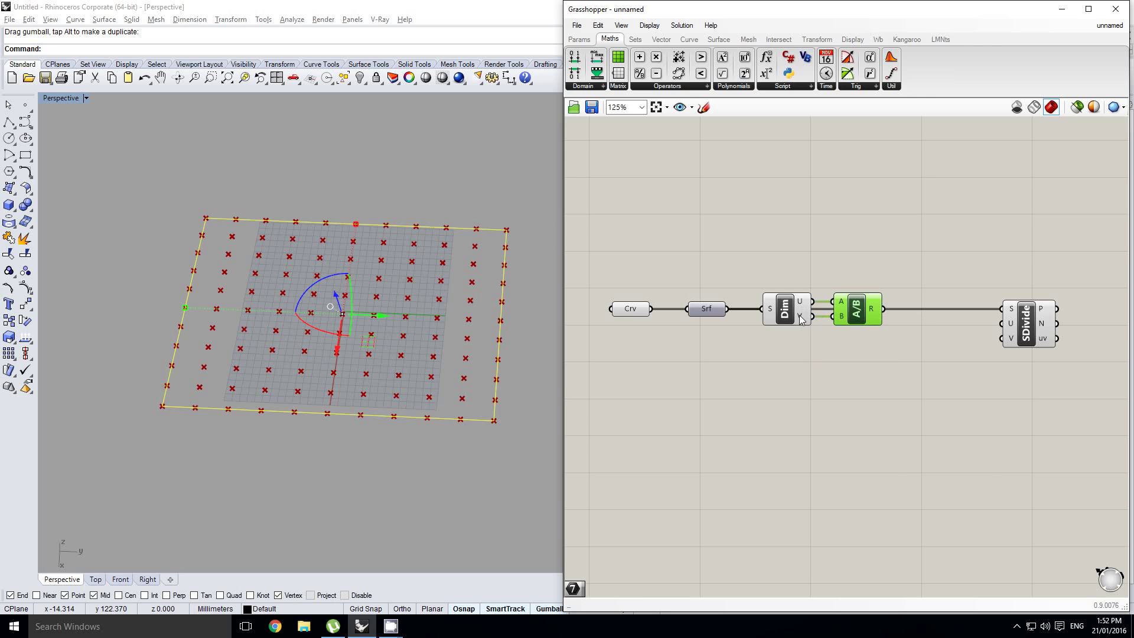
right_drag(947, 312, 915, 314)
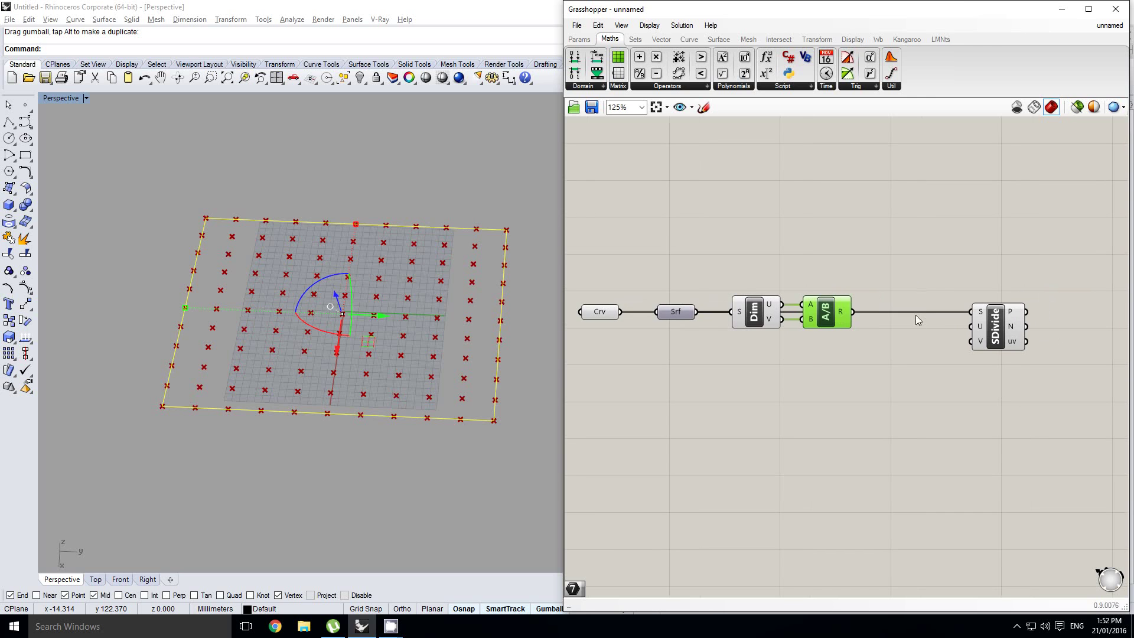
click(999, 324)
right_drag(724, 382, 753, 371)
Add a number slider below the Surface parameter with integer rounding and a maximum of 100.
click(579, 39)
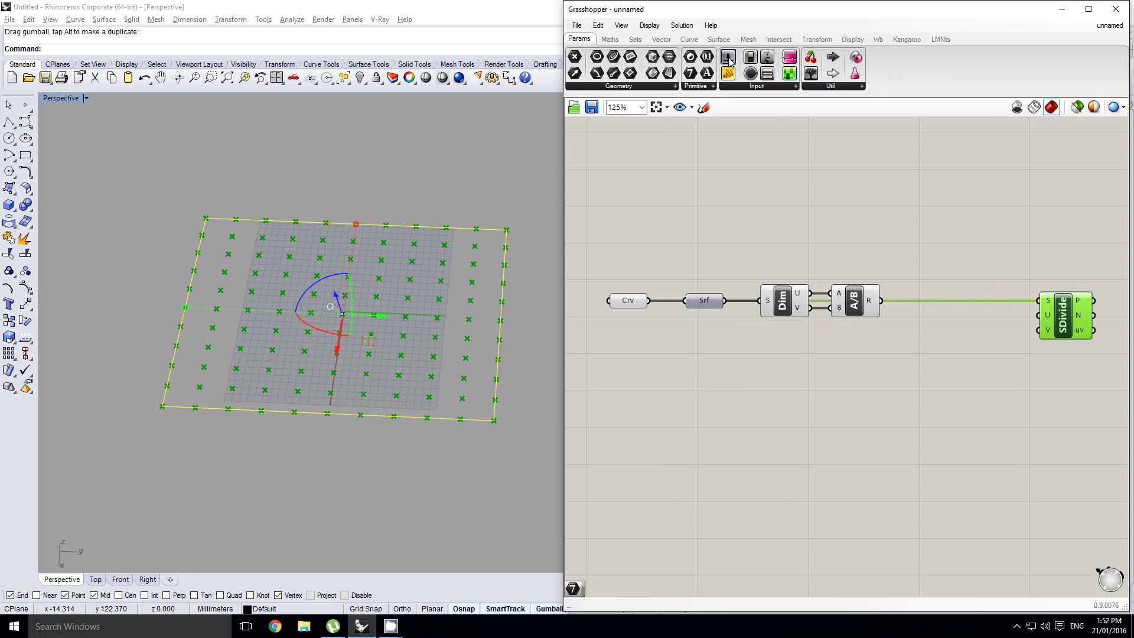
drag(695, 375, 653, 361)
double_click(653, 361)
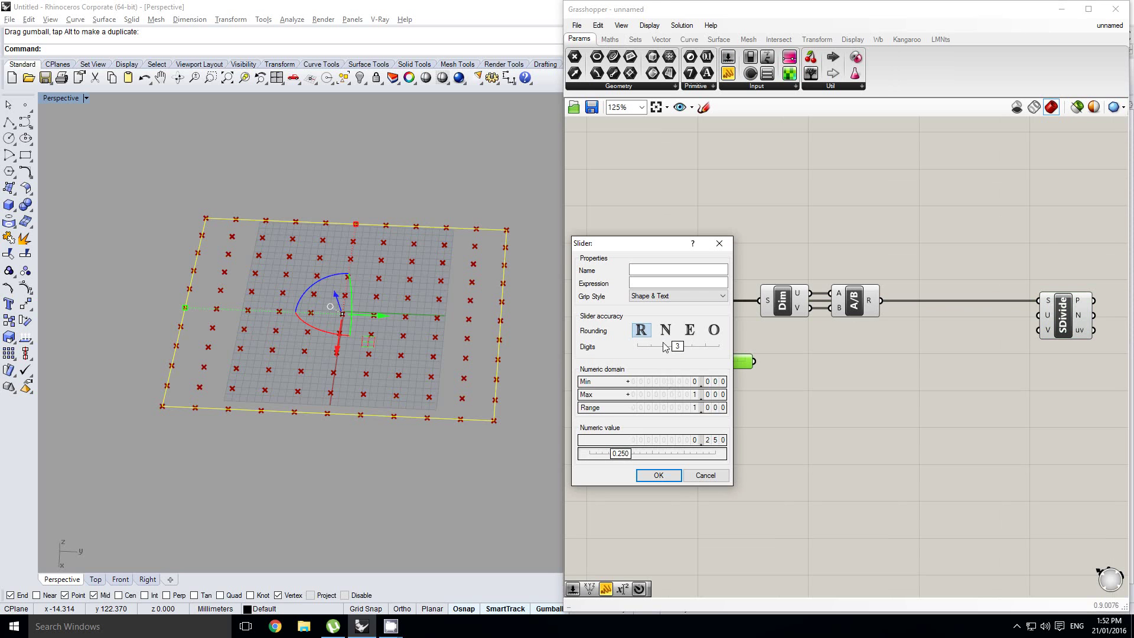
double_click(671, 395)
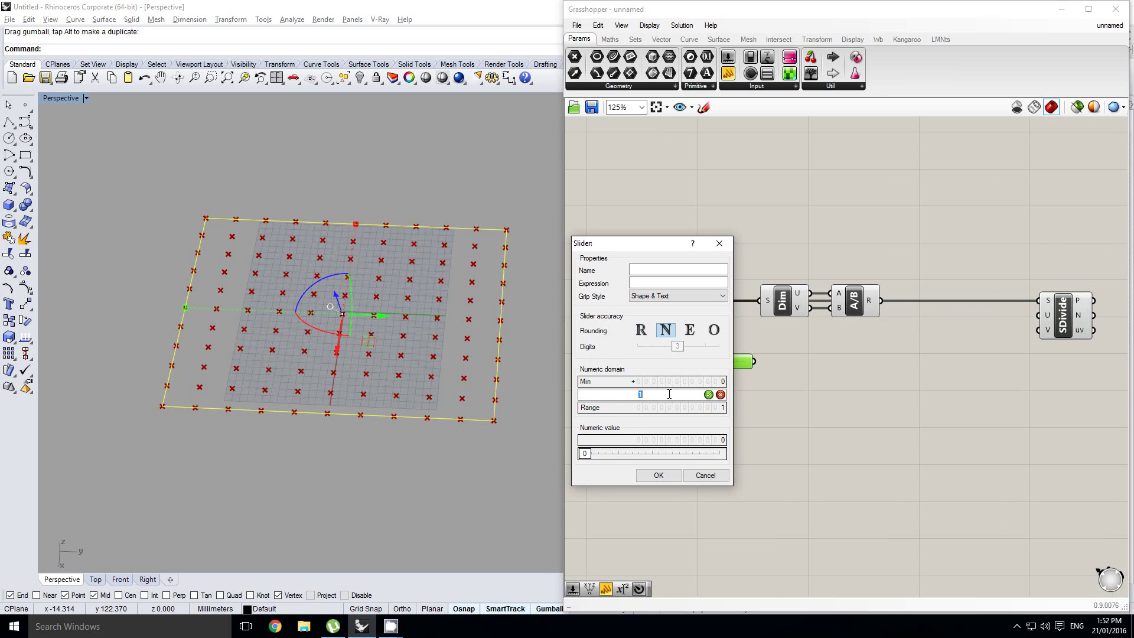
text(100)
click(658, 477)
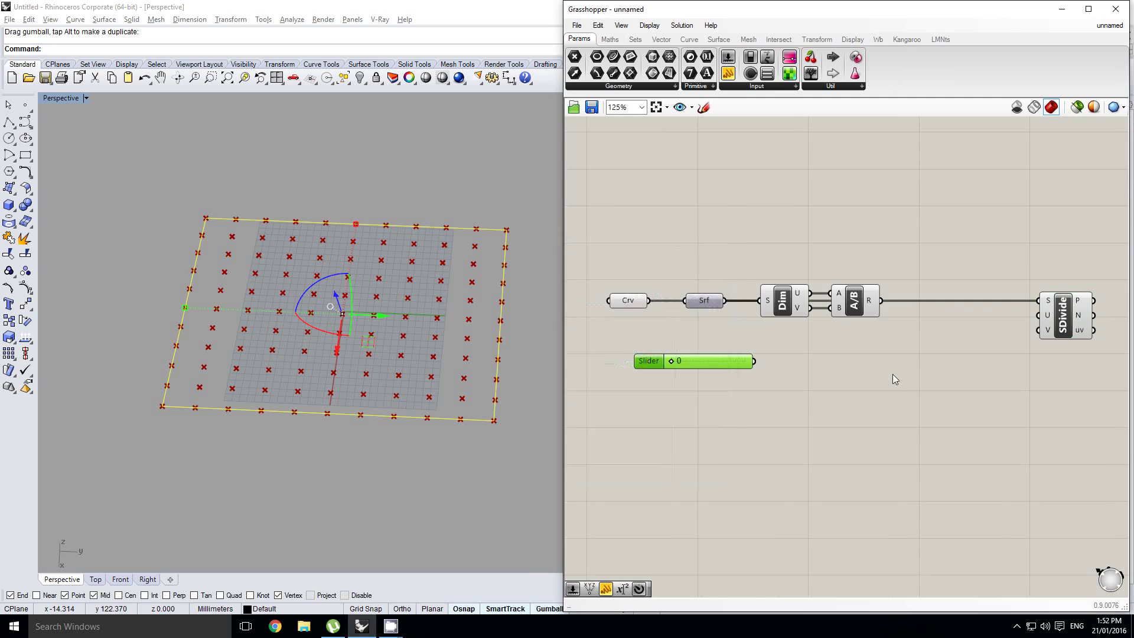
Place a Multiplication component before Divide Surface and connect the Division result to A and the integer slider to B.
right_drag(892, 374, 867, 376)
double_click(879, 341)
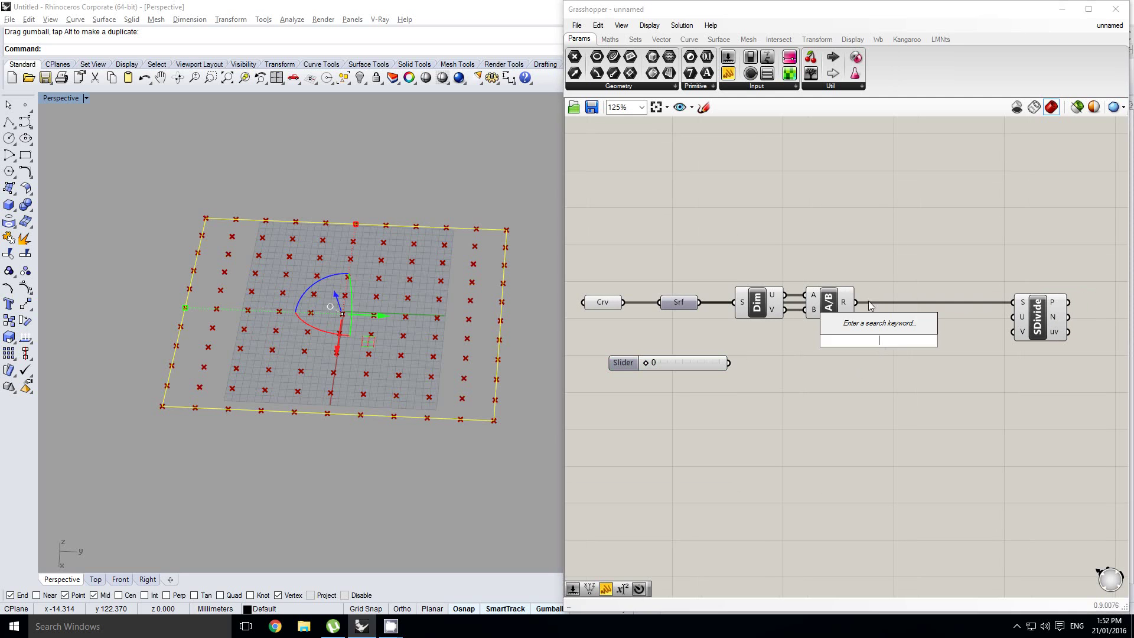
click(608, 40)
drag(919, 341, 918, 339)
scroll(918, 339, up, 1)
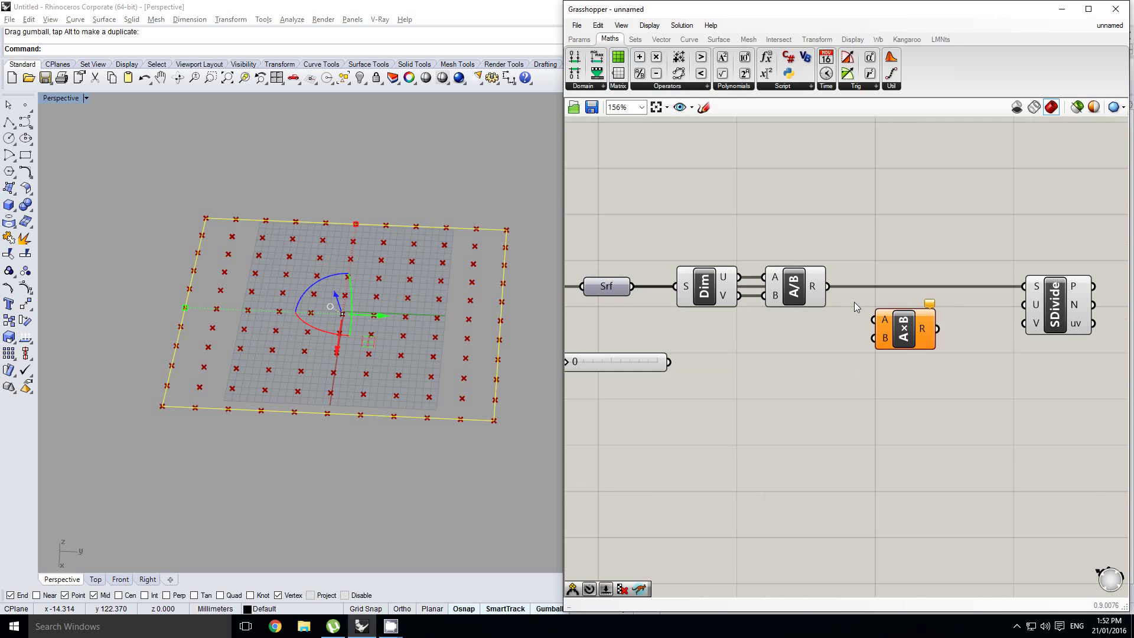
drag(836, 297, 874, 320)
right_drag(827, 325, 900, 325)
click(883, 292)
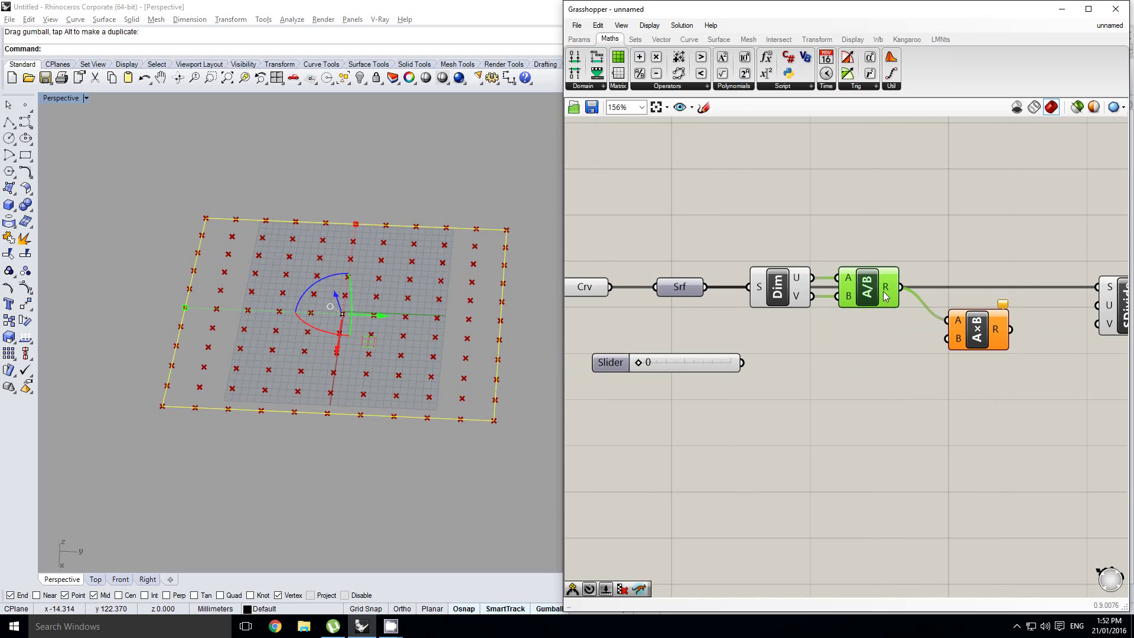
right_drag(887, 286, 873, 289)
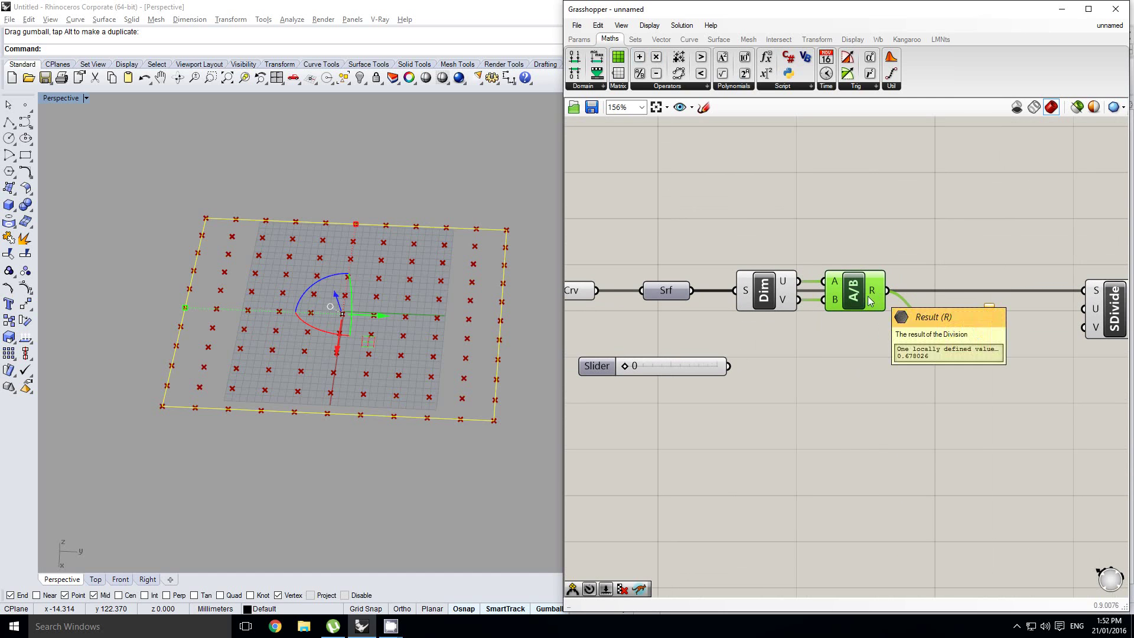
drag(742, 364, 963, 339)
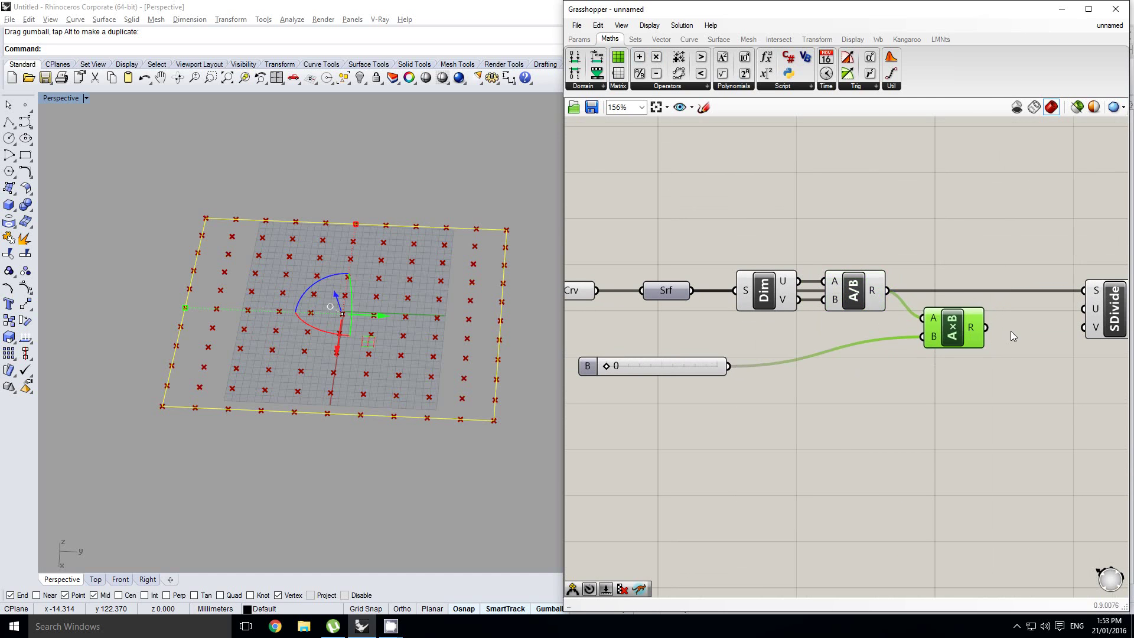
Connect the Multiplication result to the U input of Divide Surface and the slider to its V input.
right_drag(1011, 331, 893, 338)
drag(867, 336, 967, 316)
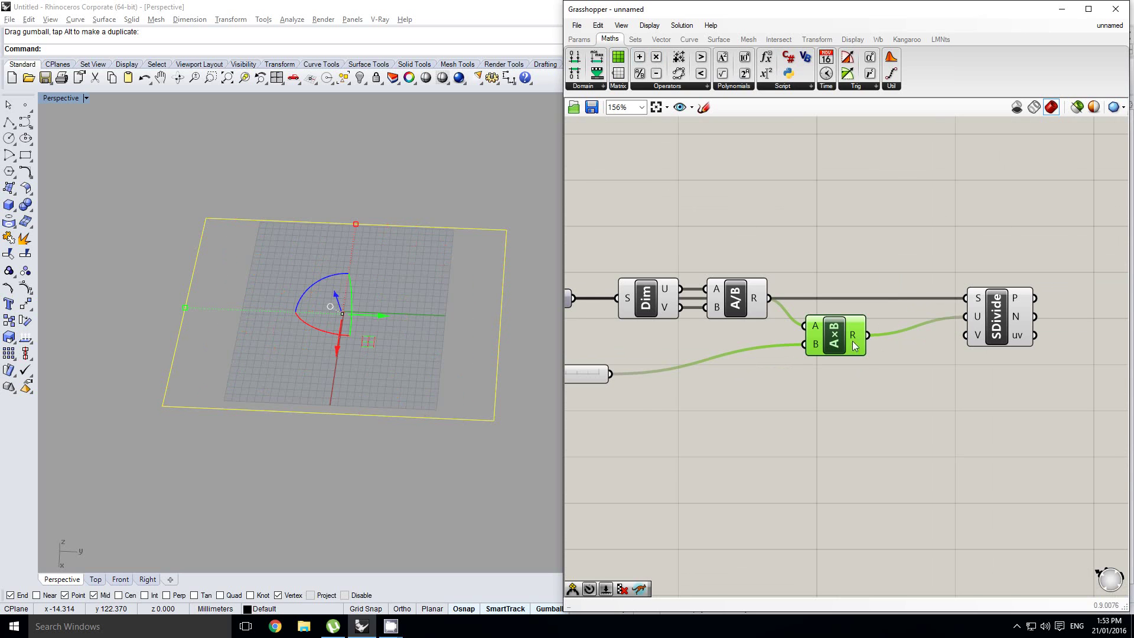
drag(902, 338, 920, 328)
right_drag(655, 364, 771, 364)
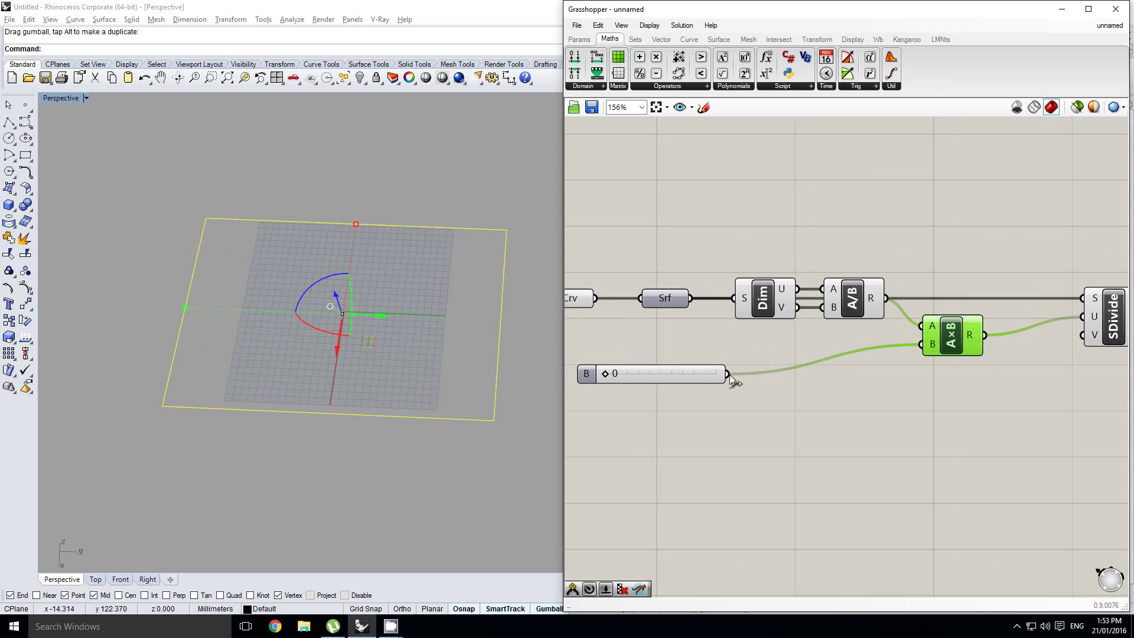
drag(730, 377, 1086, 336)
Set the integer slider to 17 and inspect the resulting point grid in the Rhino viewport.
right_drag(803, 390, 839, 374)
drag(642, 358, 661, 362)
right_drag(449, 354, 392, 345)
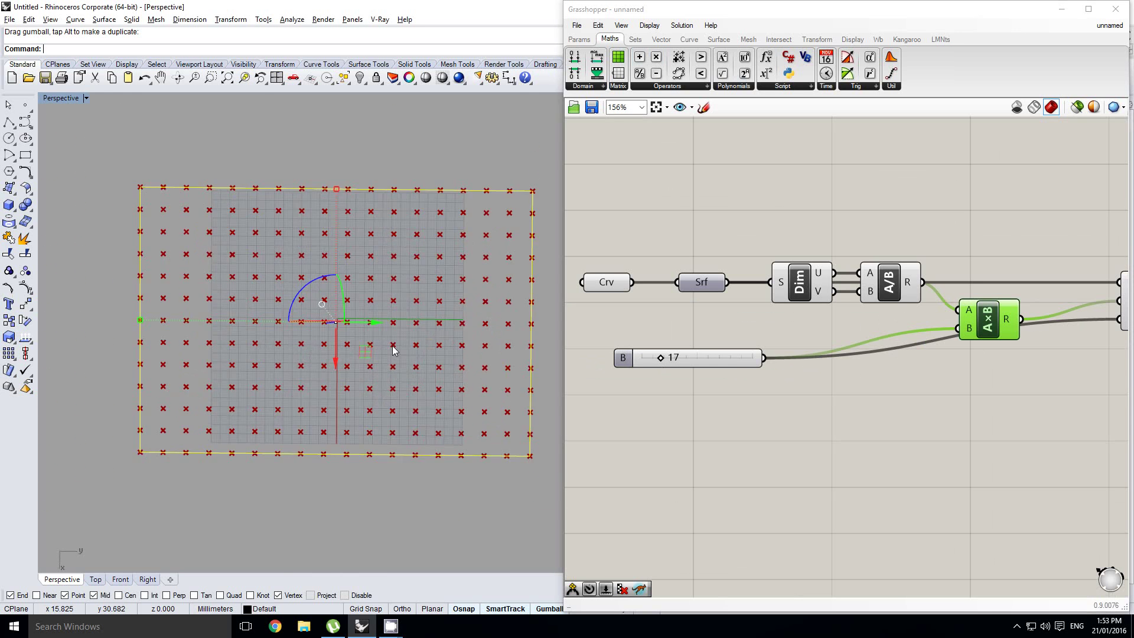
scroll(407, 319, up, 3)
scroll(408, 314, down, 3)
scroll(749, 349, down, 1)
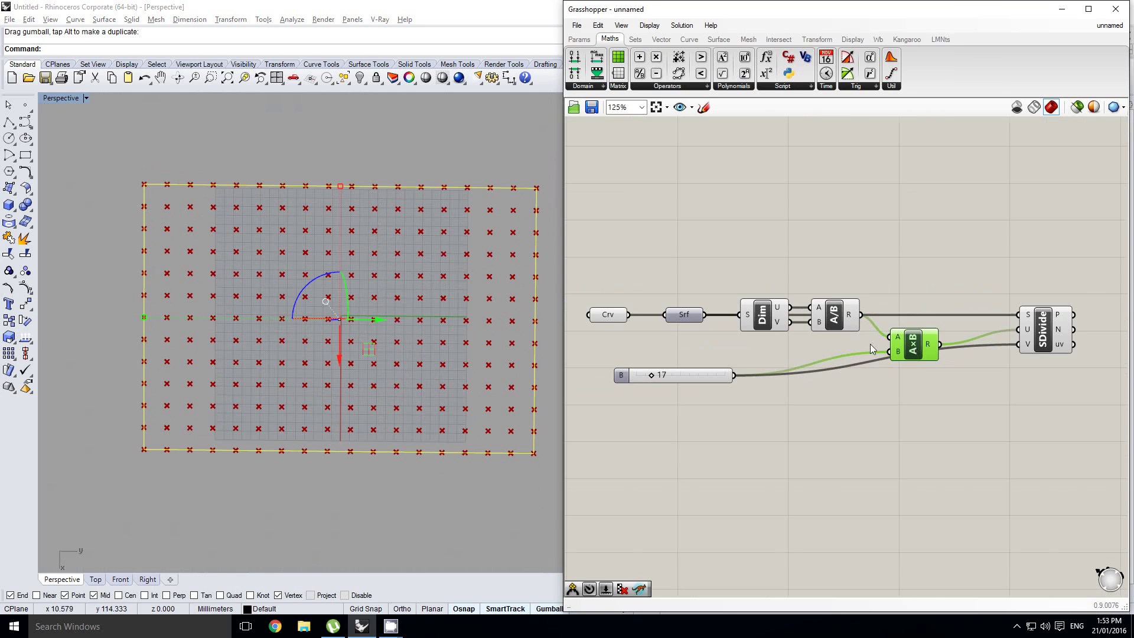
Duplicate the integer slider, connect the copy to both U and V of Divide Surface, and inspect the point grid.
drag(915, 350, 917, 336)
alt+drag(710, 387, 903, 392)
scroll(924, 385, up, 3)
mouse_move(1029, 329)
mouse_down()
mouse_move(1044, 308)
mouse_move(1045, 331)
mouse_up()
right_drag(893, 370, 828, 369)
scroll(842, 378, up, 1)
right_drag(398, 319, 381, 325)
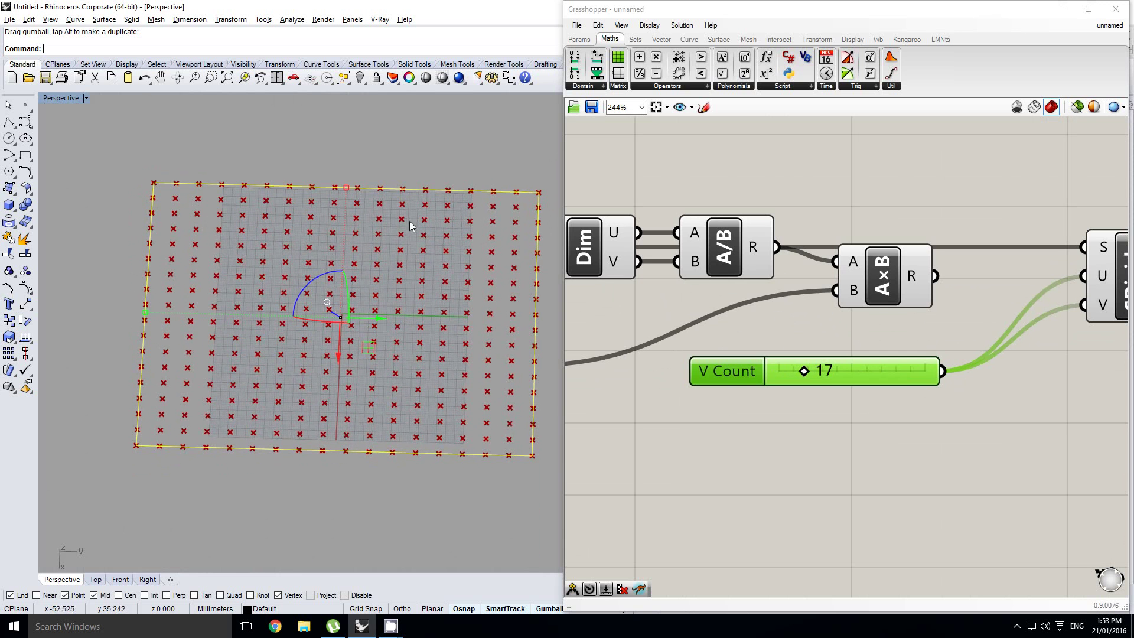
scroll(408, 192, up, 4)
scroll(431, 217, down, 4)
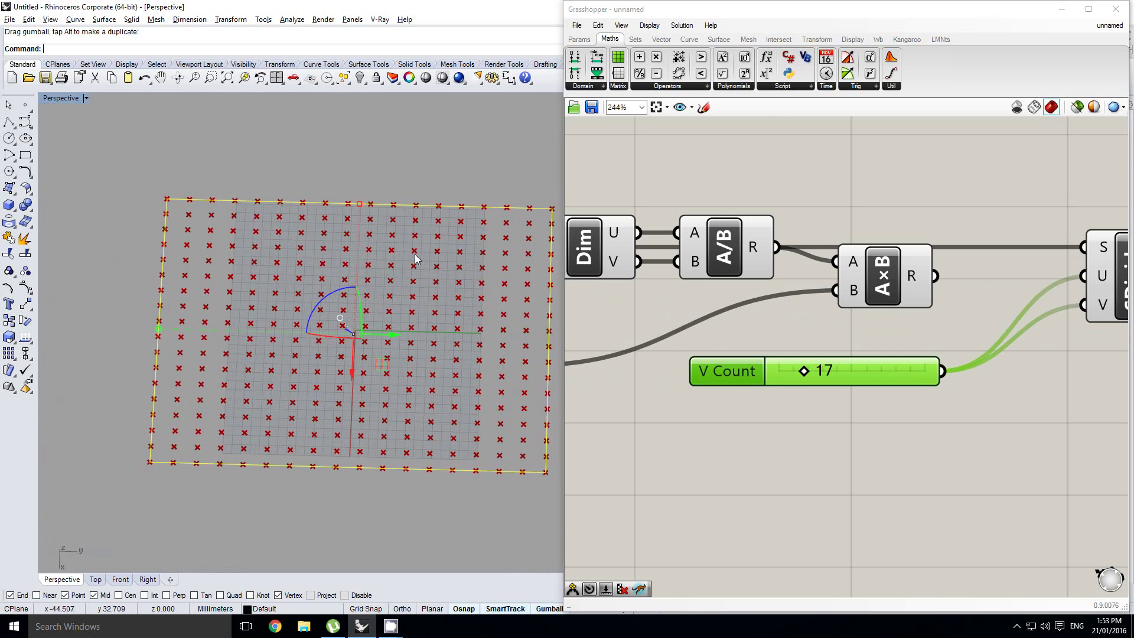
right_drag(362, 333, 356, 333)
right_drag(736, 388, 745, 384)
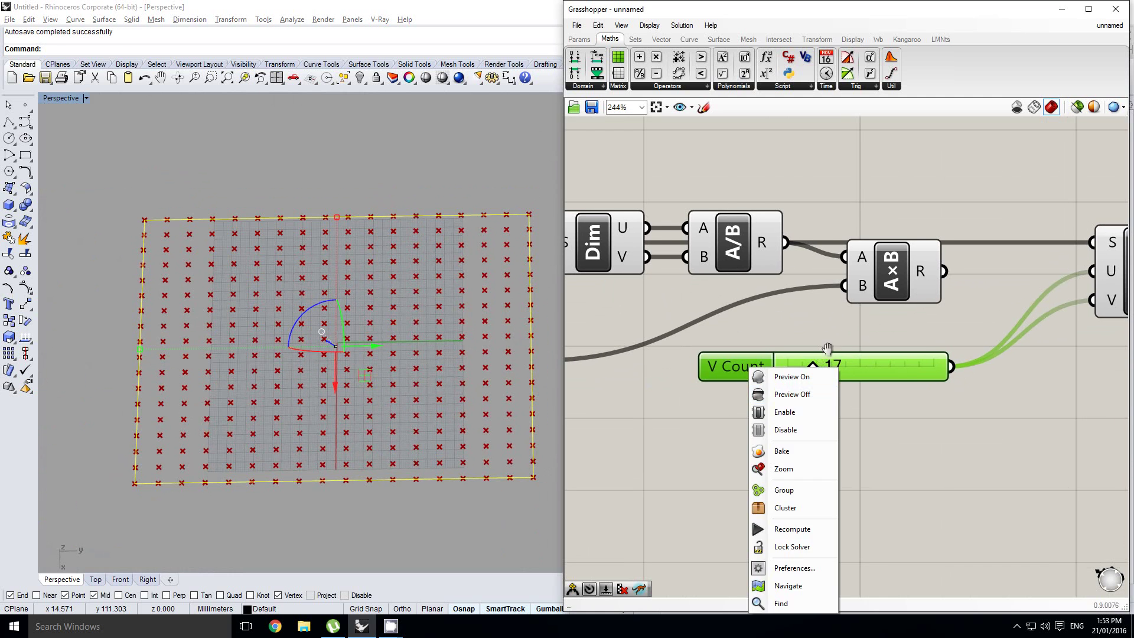
Set the V Count slider to 8 and examine the proportions of the grid cells in the Rhino viewport.
click(825, 345)
right_drag(808, 350, 805, 352)
mouse_move(813, 368)
mouse_down()
mouse_move(828, 370)
mouse_move(796, 370)
mouse_move(825, 373)
mouse_move(799, 382)
mouse_up()
drag(126, 205, 227, 270)
drag(106, 205, 209, 269)
drag(126, 241, 200, 285)
drag(171, 338, 212, 369)
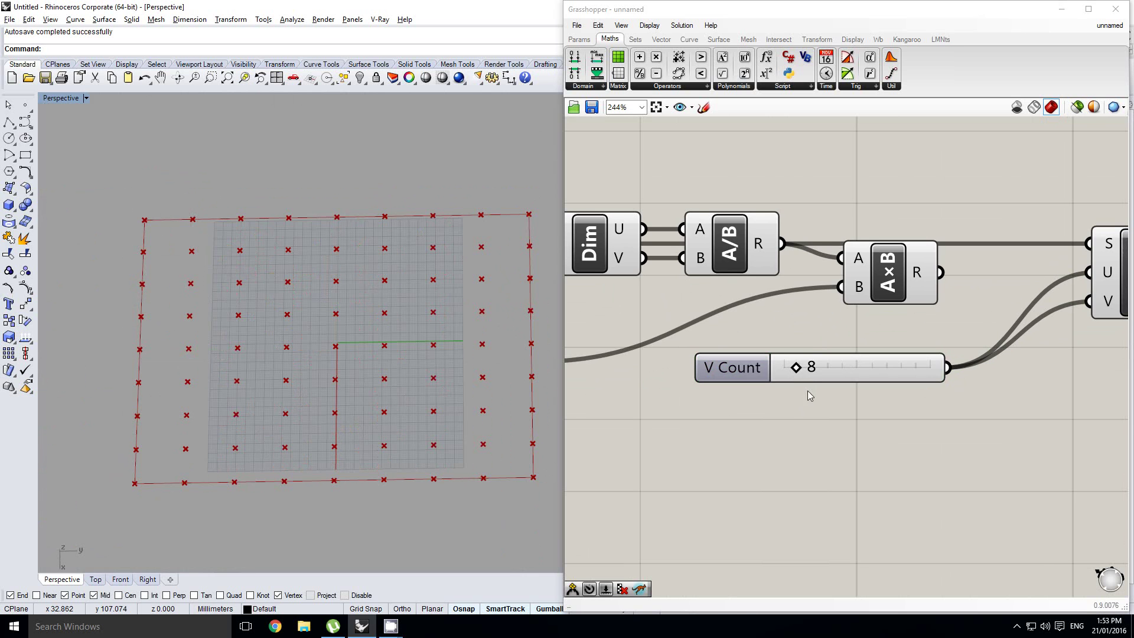
Set the V Count slider to 5 and connect a duplicate of it to the U input of Divide Surface.
drag(800, 373, 796, 376)
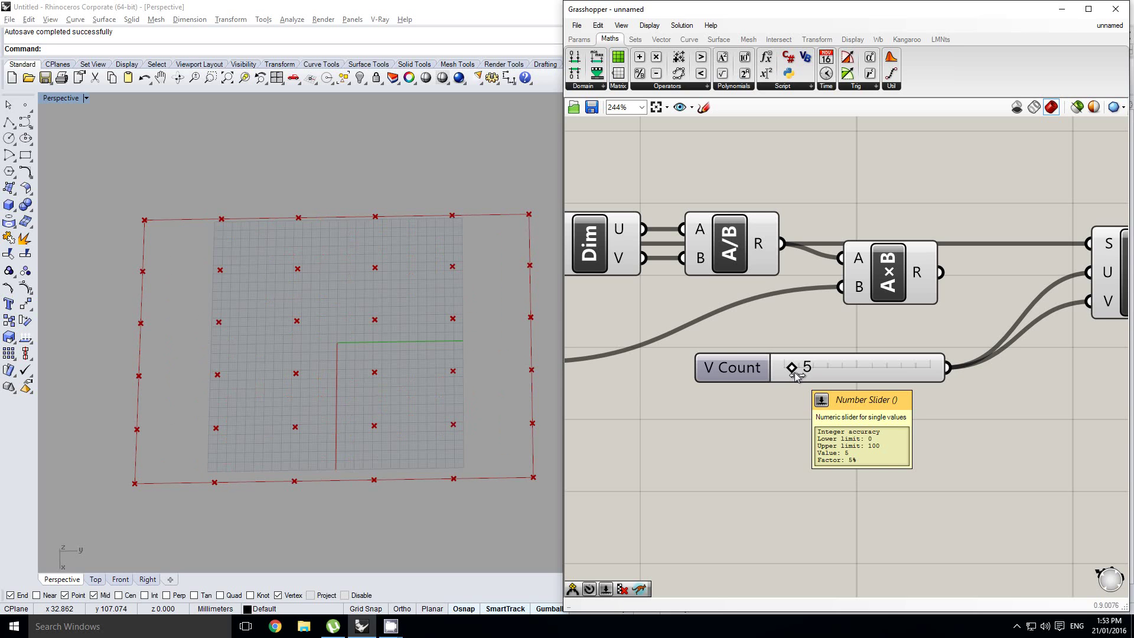
scroll(858, 354, down, 2)
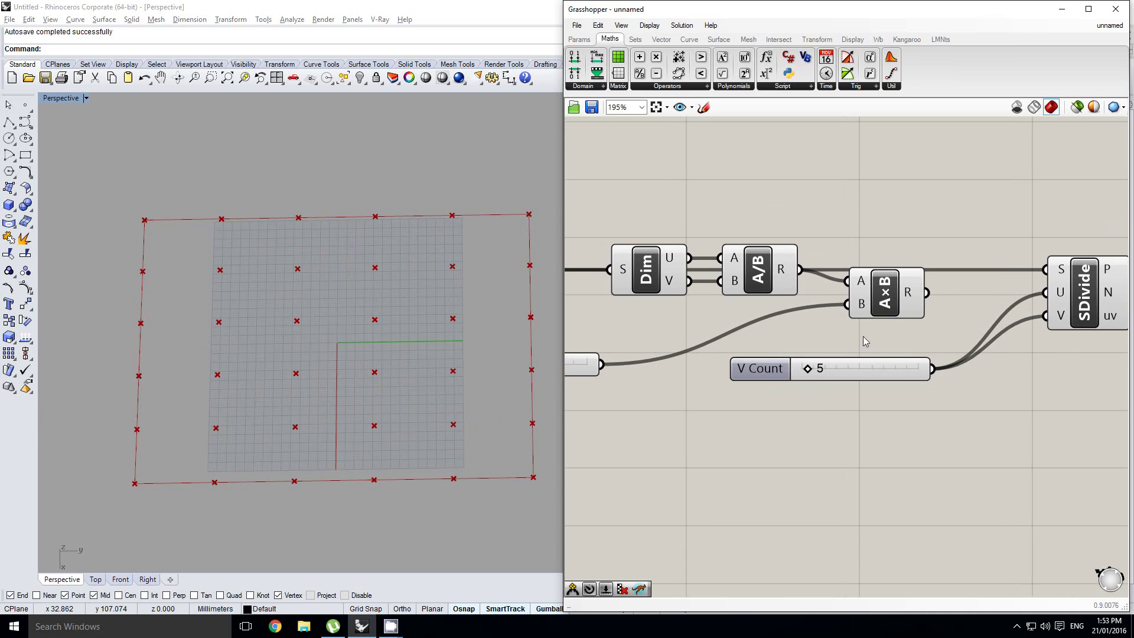
right_drag(813, 366, 826, 365)
alt+drag(768, 373, 767, 346)
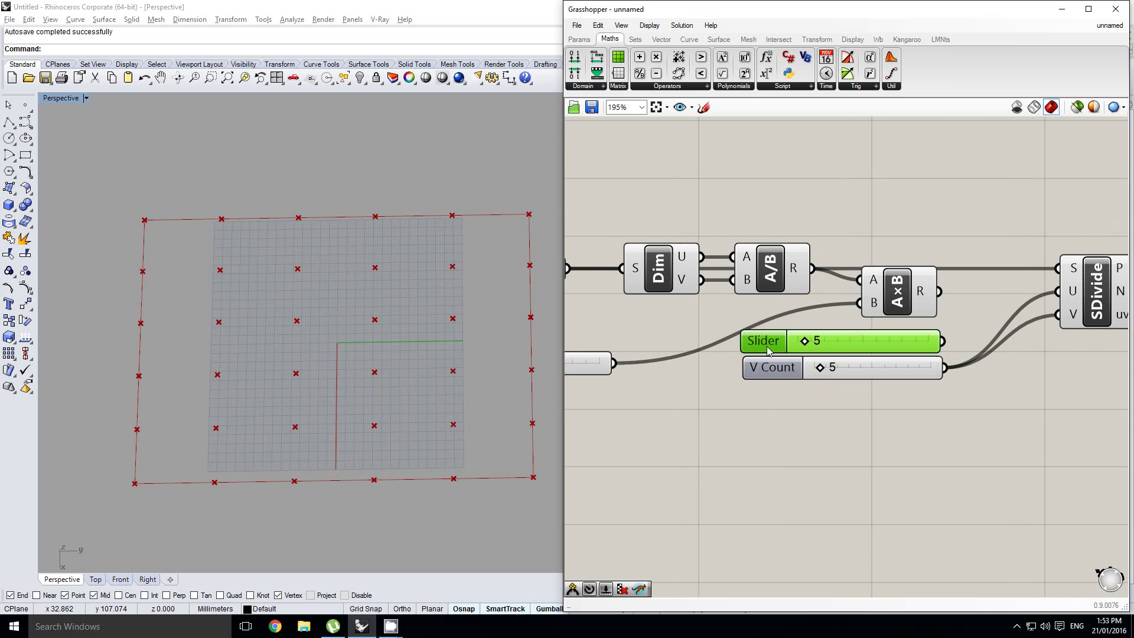
drag(939, 341, 1058, 291)
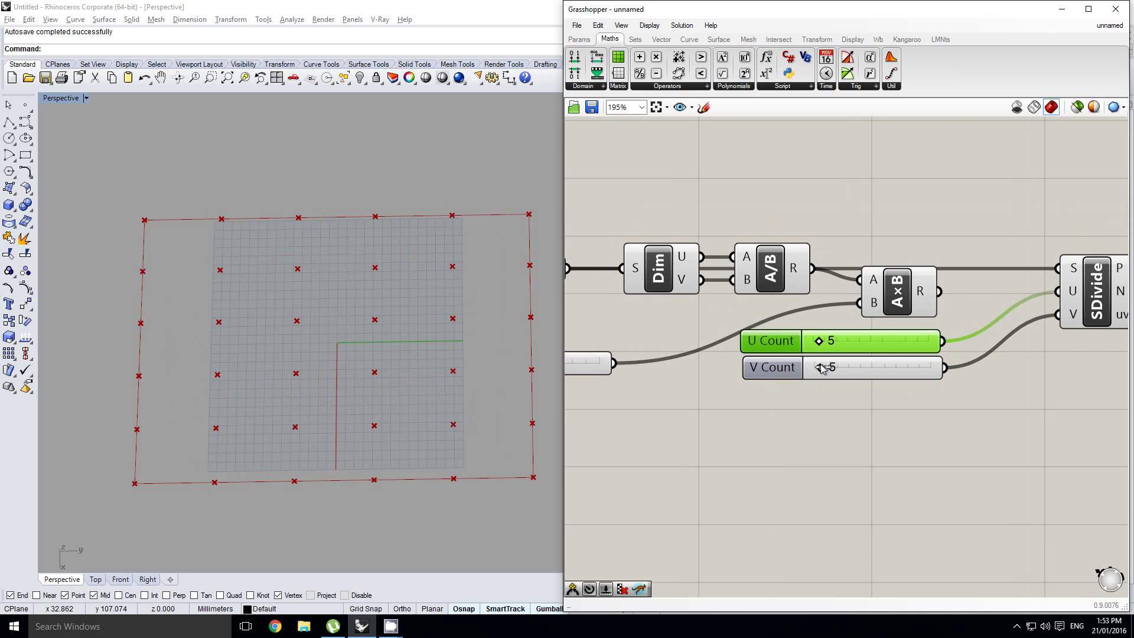
Set the V Count slider to 12 and the U Count slider to 8, and inspect the point spacing.
drag(821, 368, 793, 350)
scroll(830, 363, up, 3)
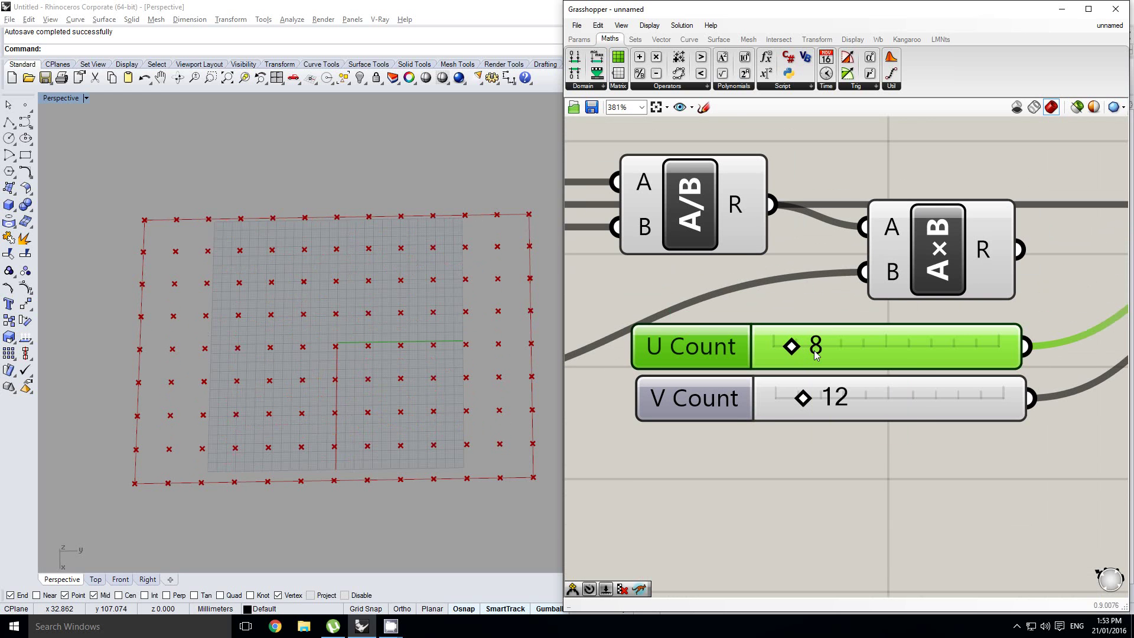
scroll(348, 322, up, 5)
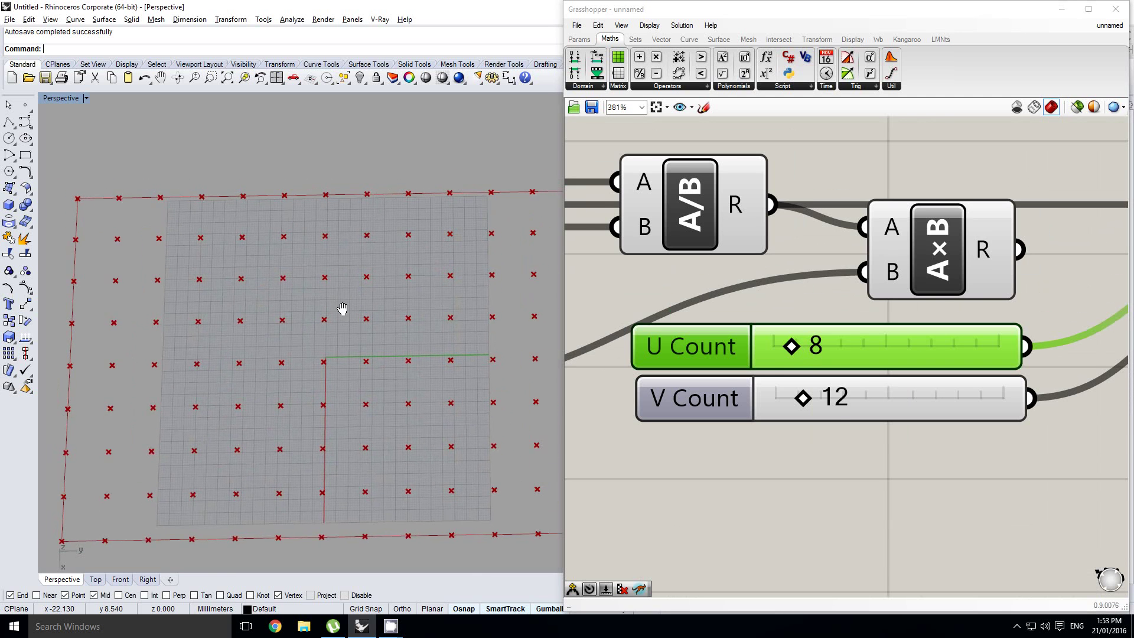
scroll(348, 312, down, 2)
scroll(870, 431, down, 5)
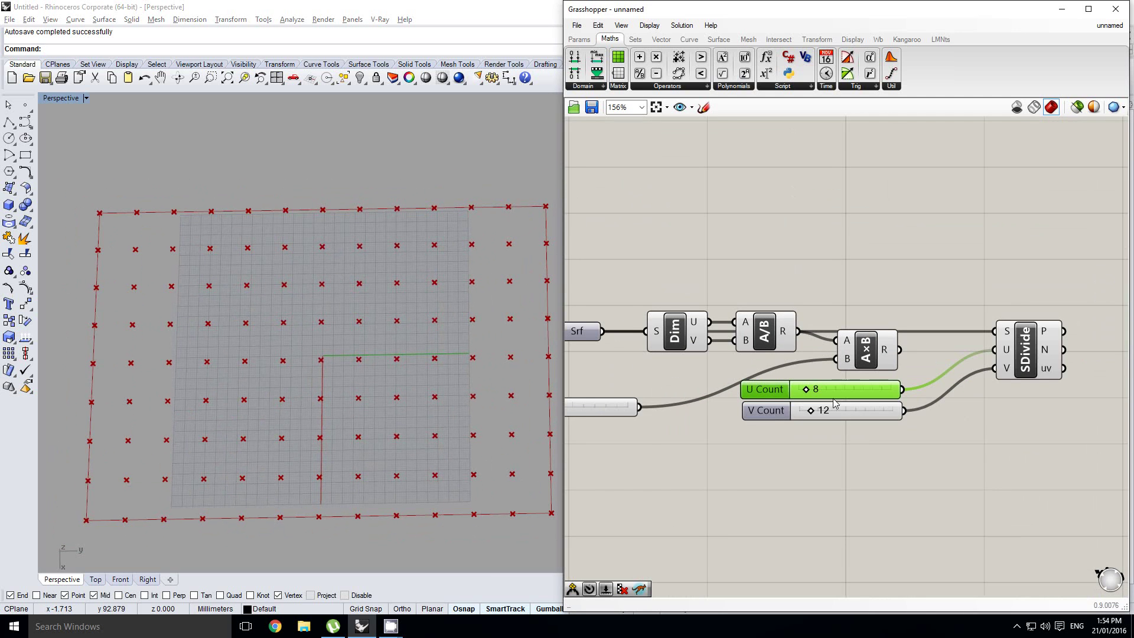
Delete the U Count and V Count sliders and reconnect the Multiplication result to U and the original slider to V of Divide Surface.
drag(870, 431, 827, 367)
key(Delete)
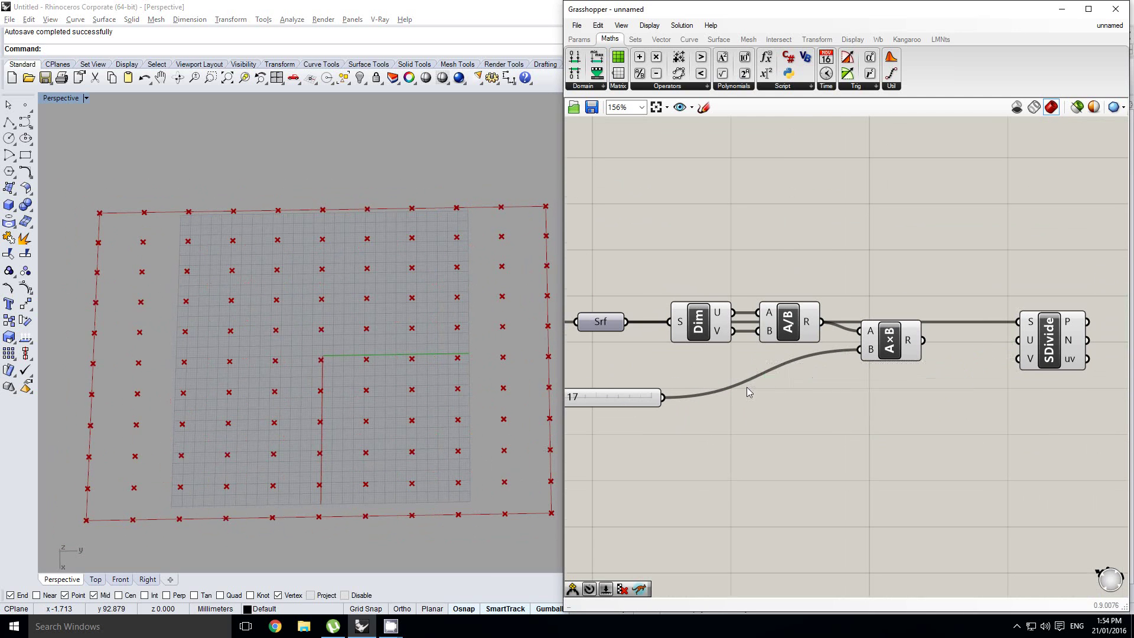
right_drag(609, 407, 682, 397)
click(681, 393)
right_drag(872, 385, 818, 395)
right_drag(908, 348, 852, 341)
drag(888, 334, 983, 335)
right_drag(780, 360, 827, 349)
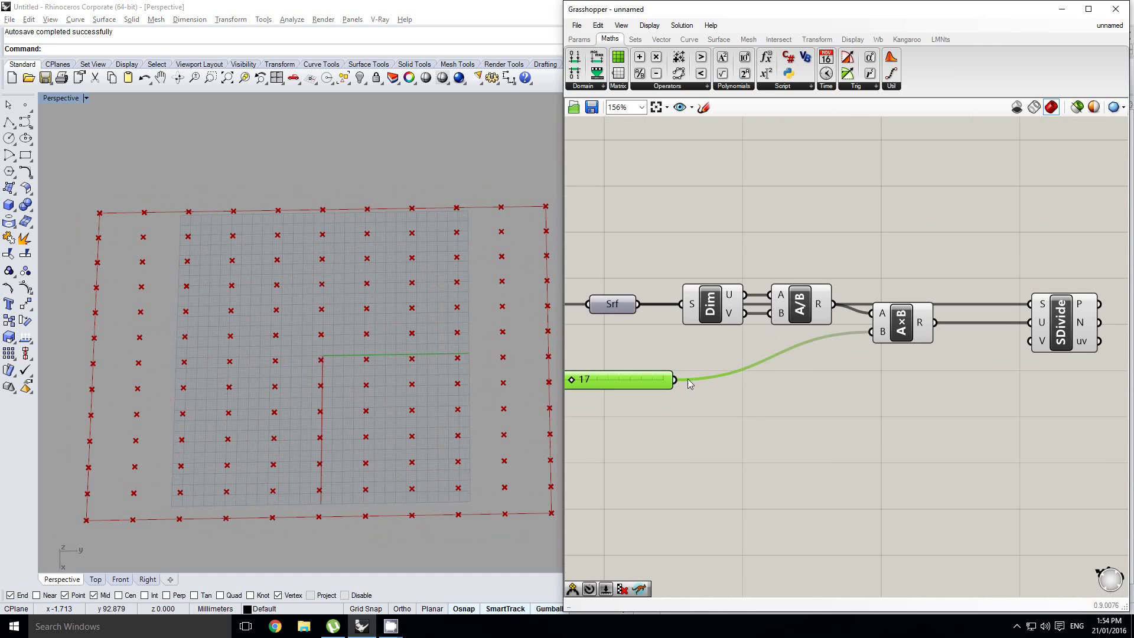
drag(675, 379, 1029, 340)
right_drag(796, 385, 853, 363)
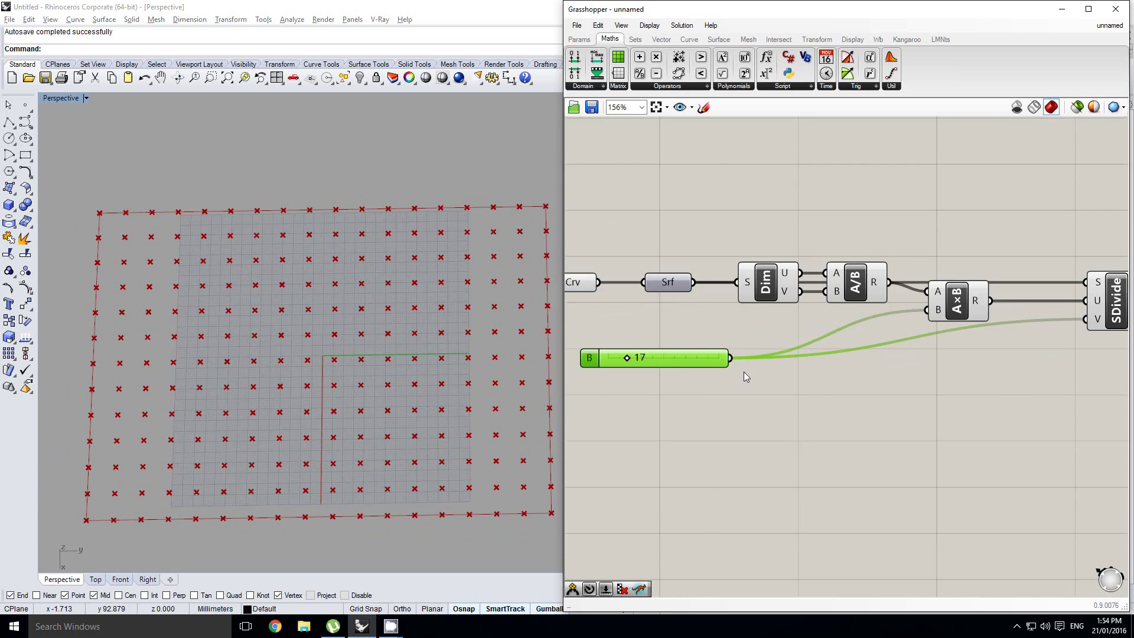
Set the slider feeding Multiplication and Divide Surface to 47 and inspect the density and spacing of the point grid.
right_drag(743, 371, 800, 369)
mouse_move(442, 327)
shift+right_down()
mouse_move(408, 318)
mouse_move(427, 324)
shift+right_up()
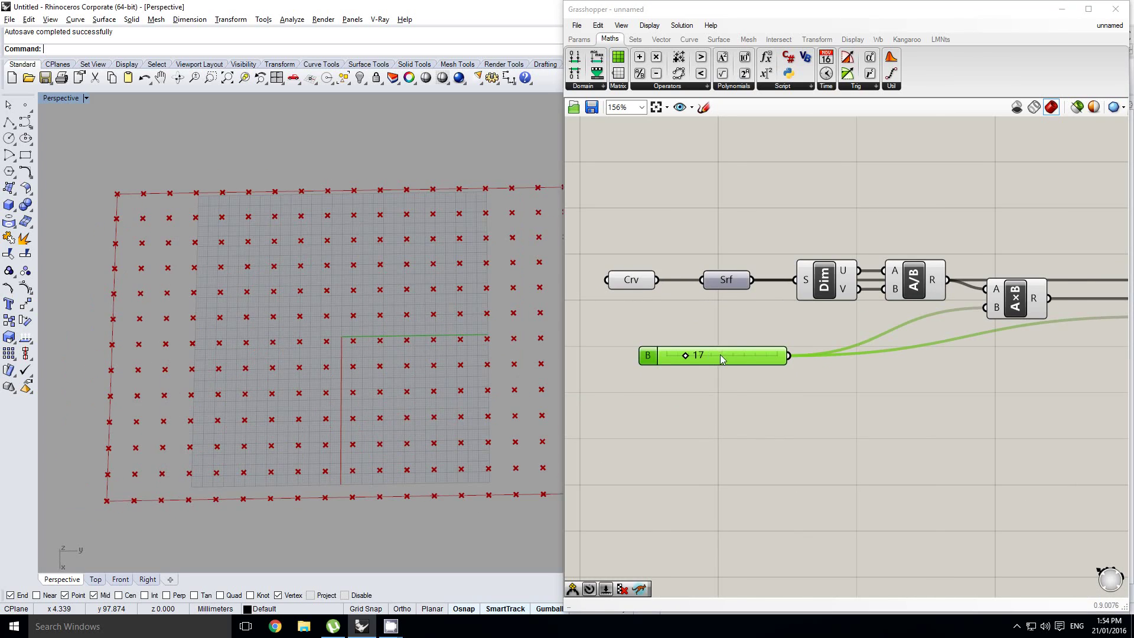
right_drag(688, 355, 706, 355)
scroll(707, 355, up, 1)
drag(706, 356, 745, 359)
scroll(431, 223, up, 4)
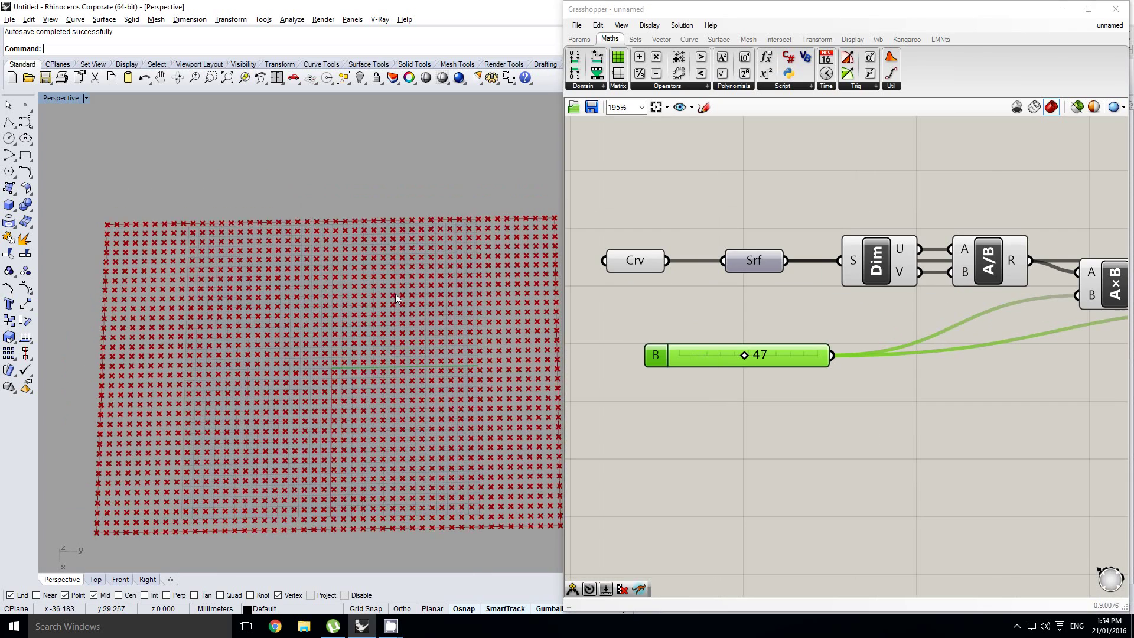
scroll(431, 223, up, 2)
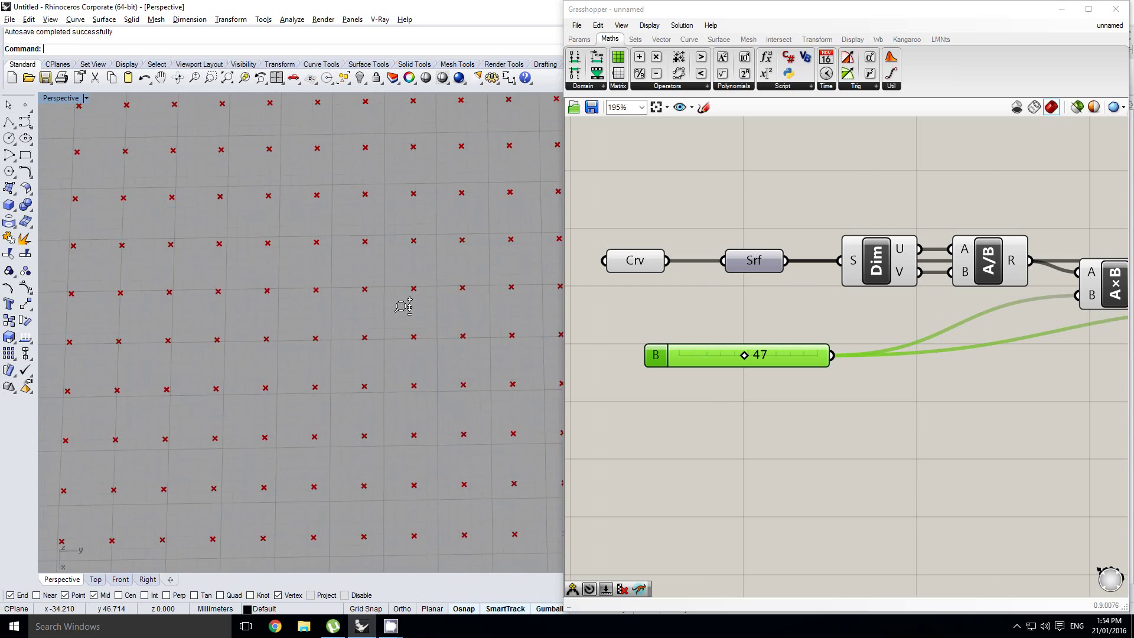
mouse_move(401, 306)
ctrl+right_down()
mouse_move(390, 394)
mouse_move(382, 314)
ctrl+right_up()
right_drag(874, 348, 807, 343)
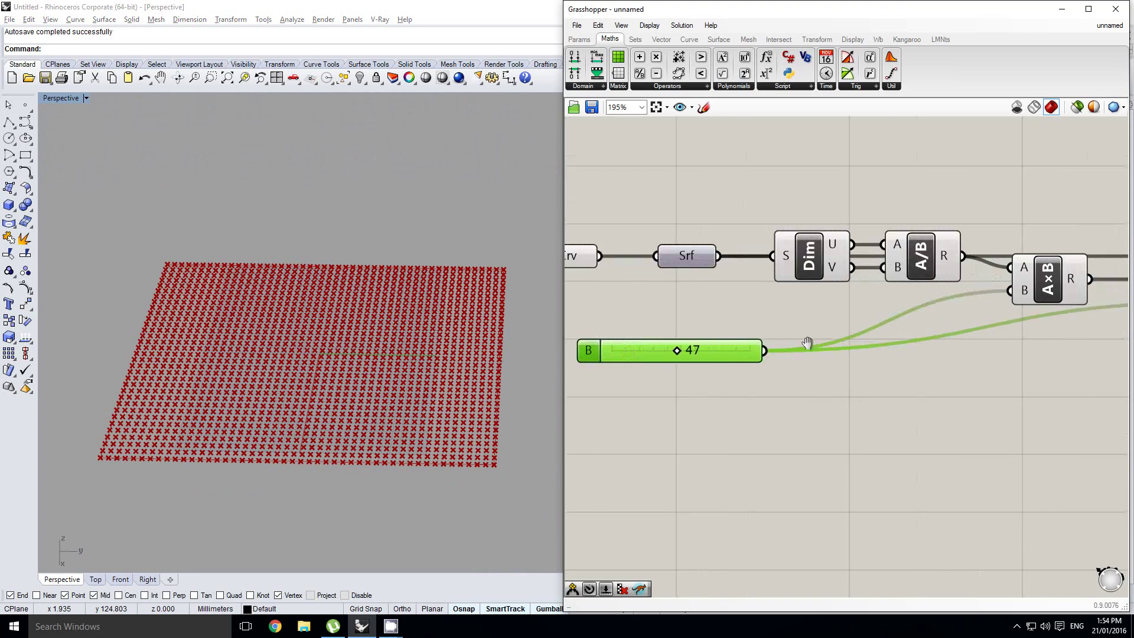
scroll(874, 354, down, 4)
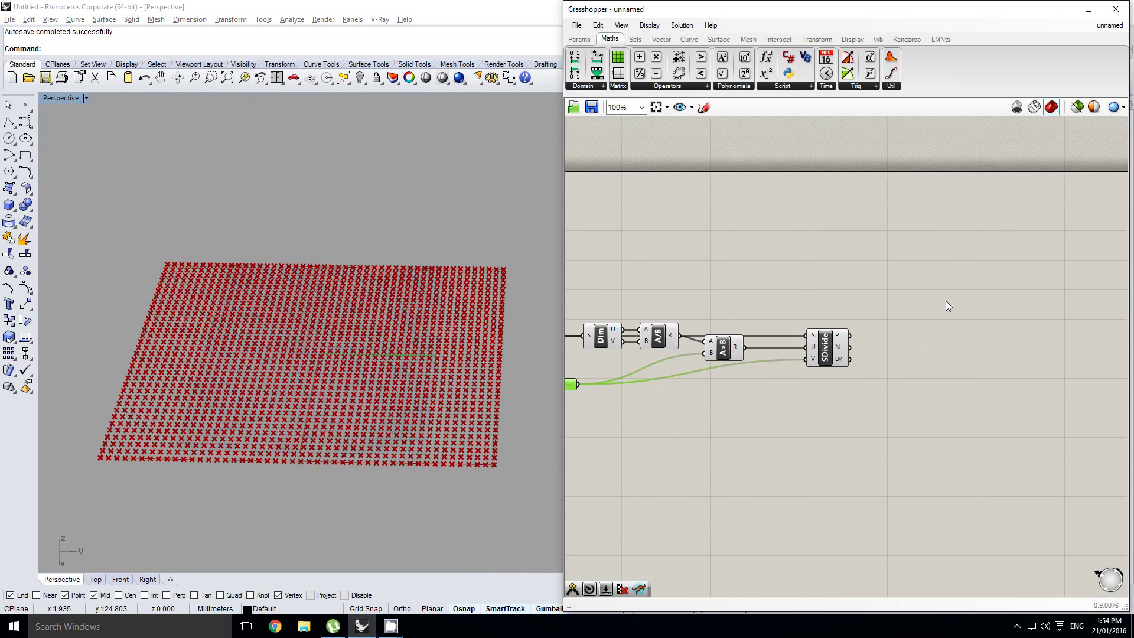
Add a Scale component and connect the Surface parameter to its geometry input.
double_click(945, 301)
right_drag(741, 268, 897, 281)
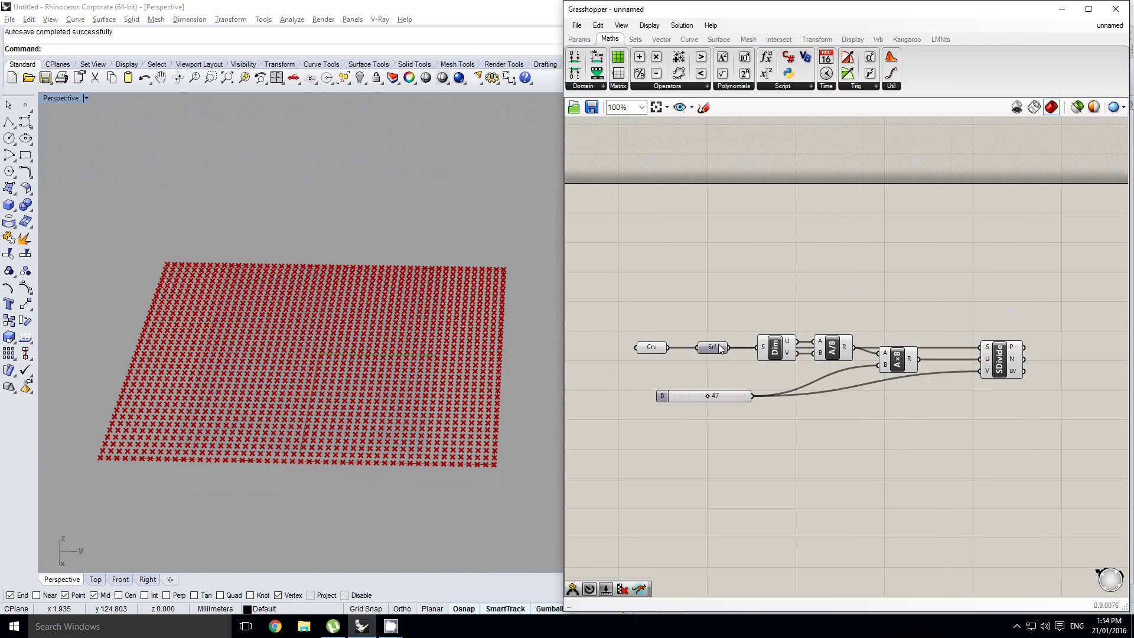
click(720, 349)
double_click(885, 287)
text(sca)
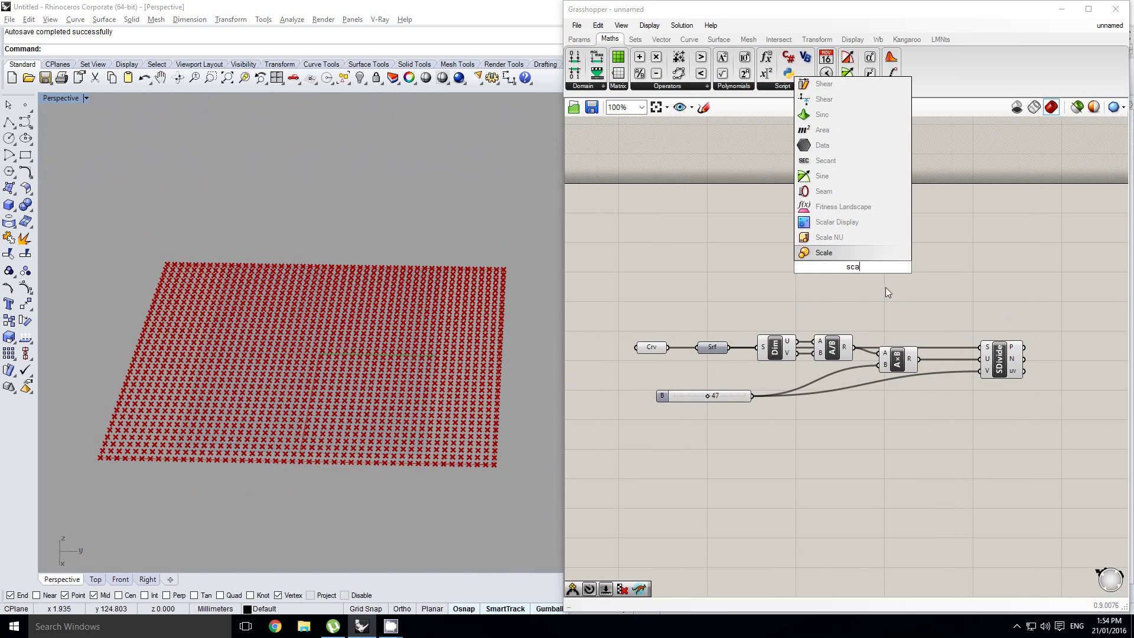
key(Return)
right_drag(677, 224, 704, 255)
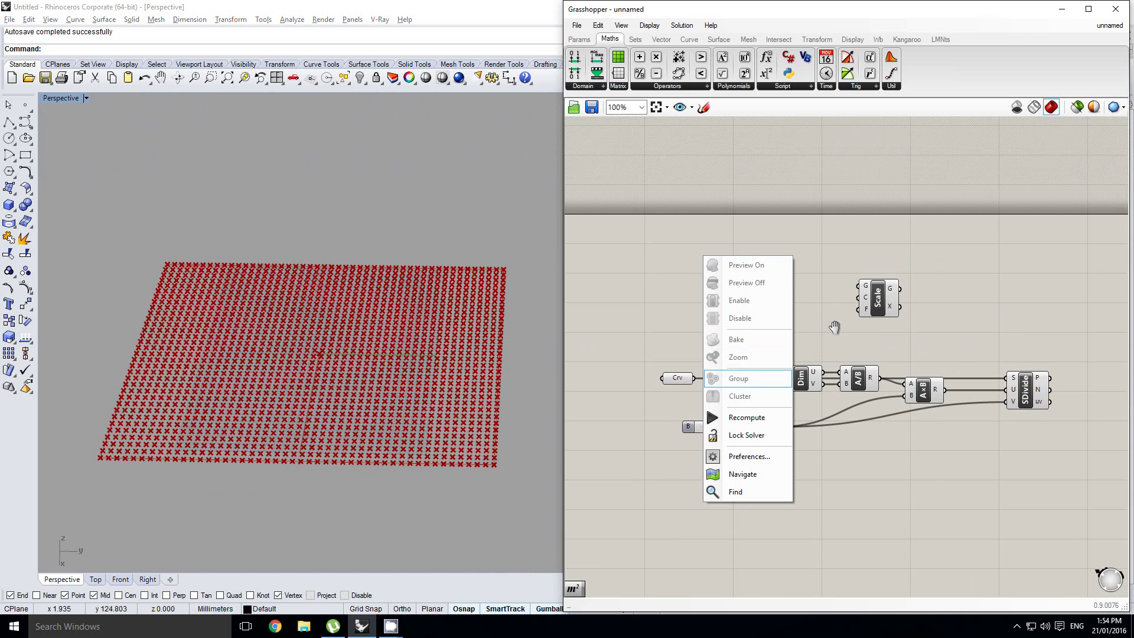
click(831, 323)
drag(865, 297, 859, 291)
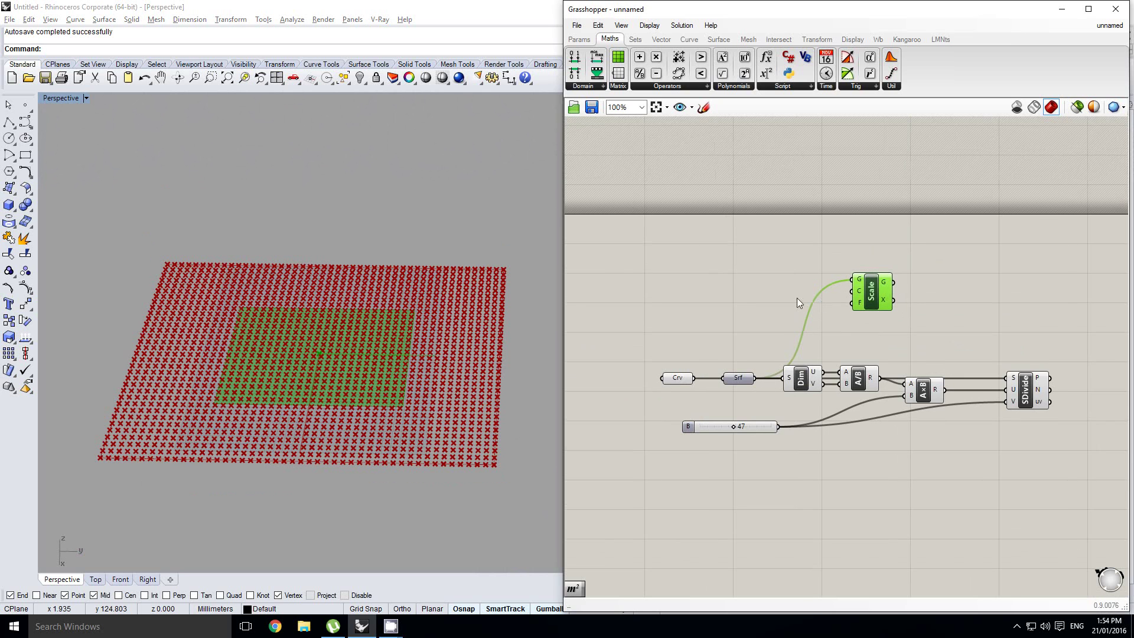
Add an Area component fed by the Surface parameter and connect its centroid output to the centre input of Scale.
right_drag(796, 298, 775, 300)
double_click(753, 276)
text(are)
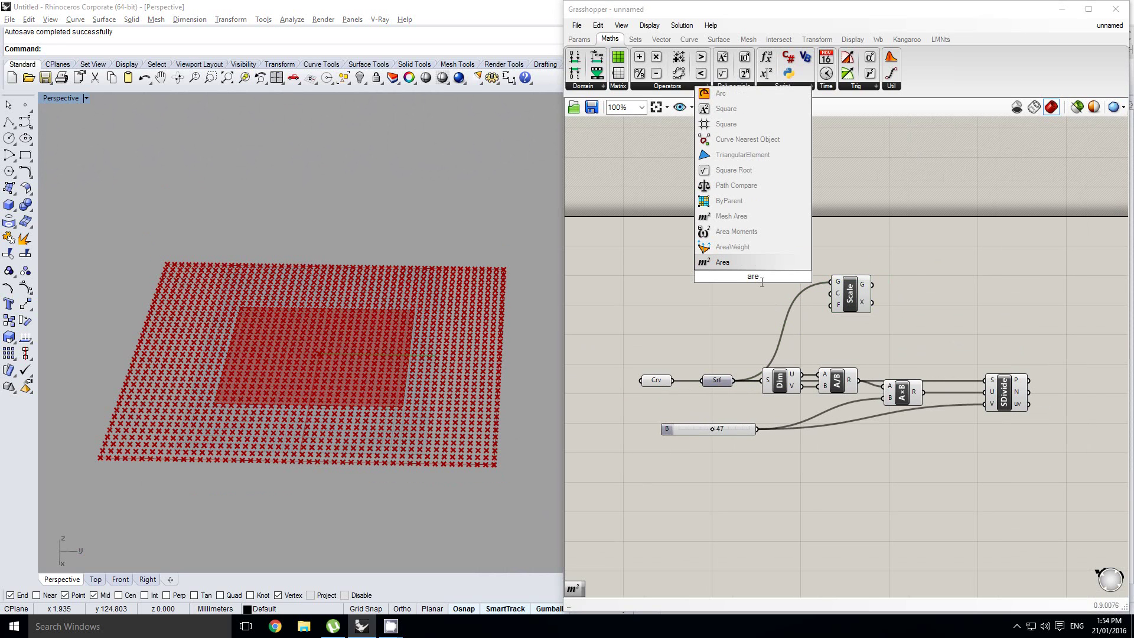
key(Return)
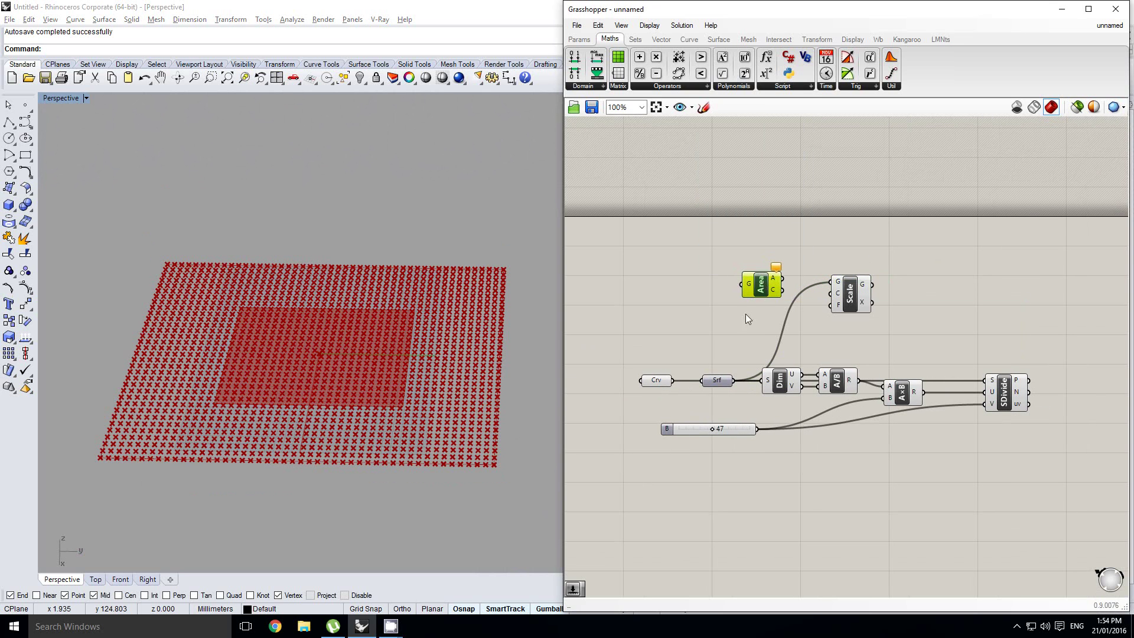
drag(743, 286, 742, 286)
scroll(747, 290, up, 5)
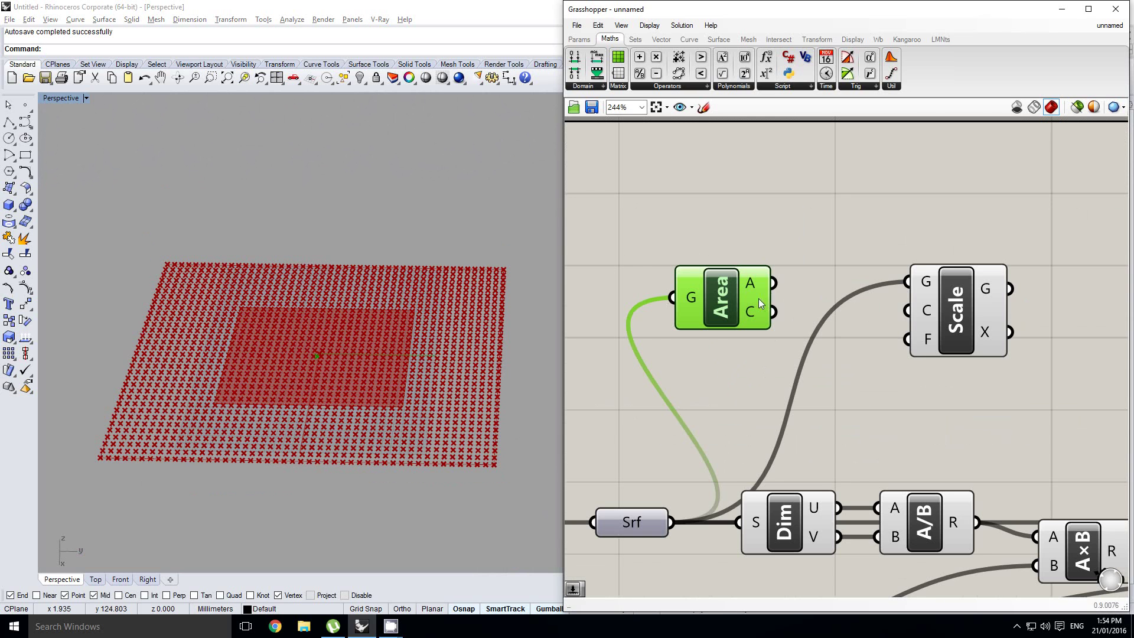
drag(881, 313, 908, 310)
drag(957, 342, 990, 345)
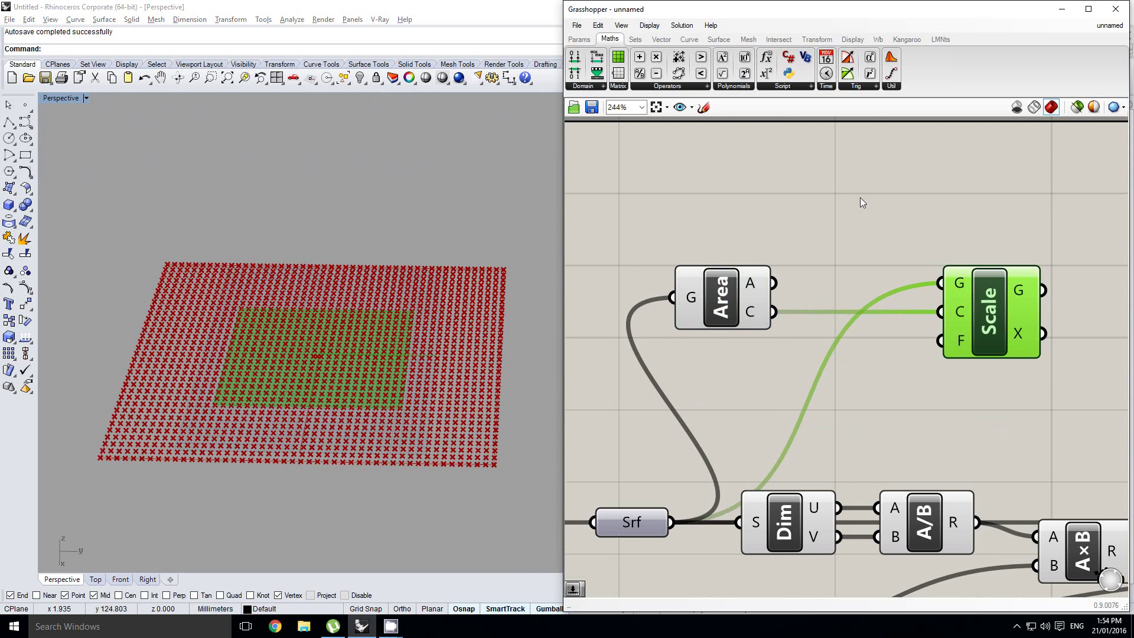
Add a number slider with an enlarged maximum, connect it to the factor input of Scale and set it to 2.585.
click(583, 39)
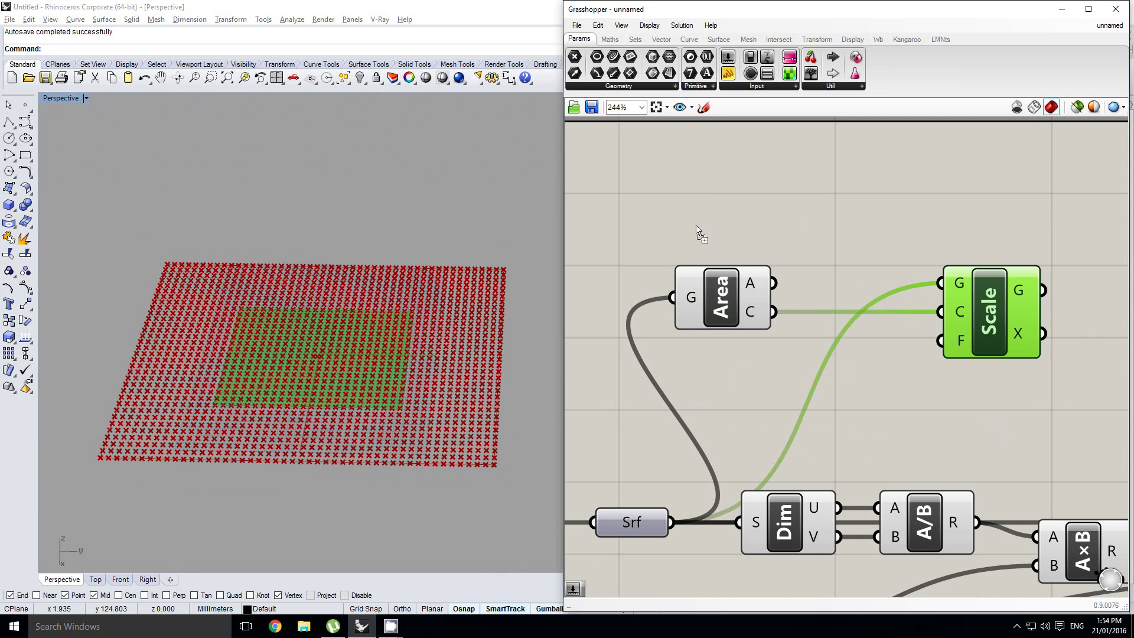
drag(697, 230, 618, 221)
double_click(618, 221)
double_click(632, 254)
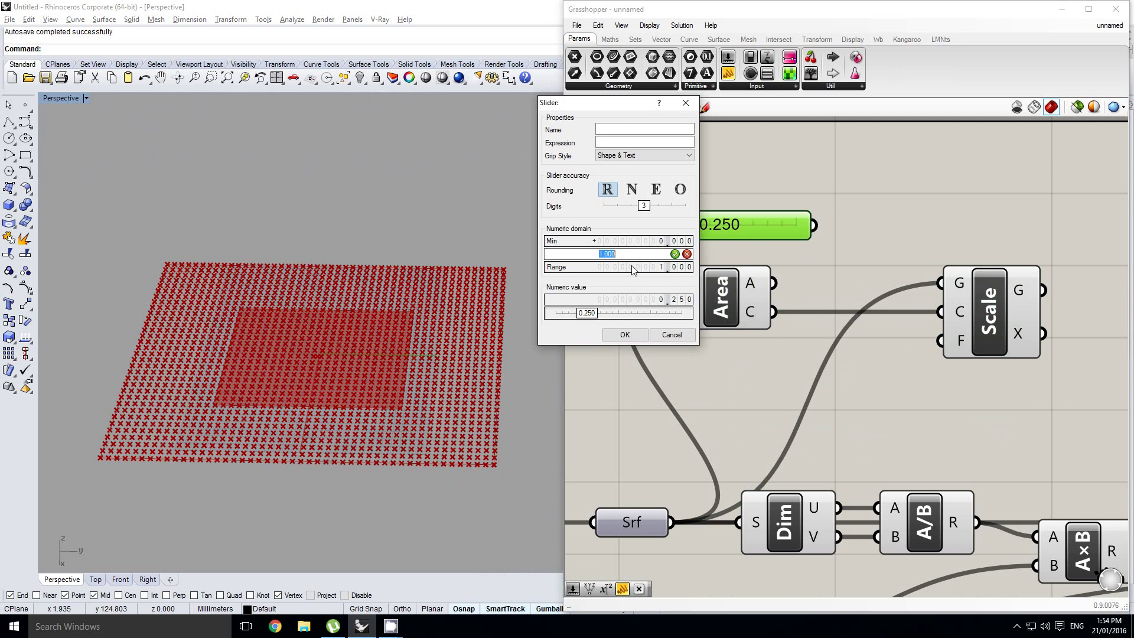
click(625, 335)
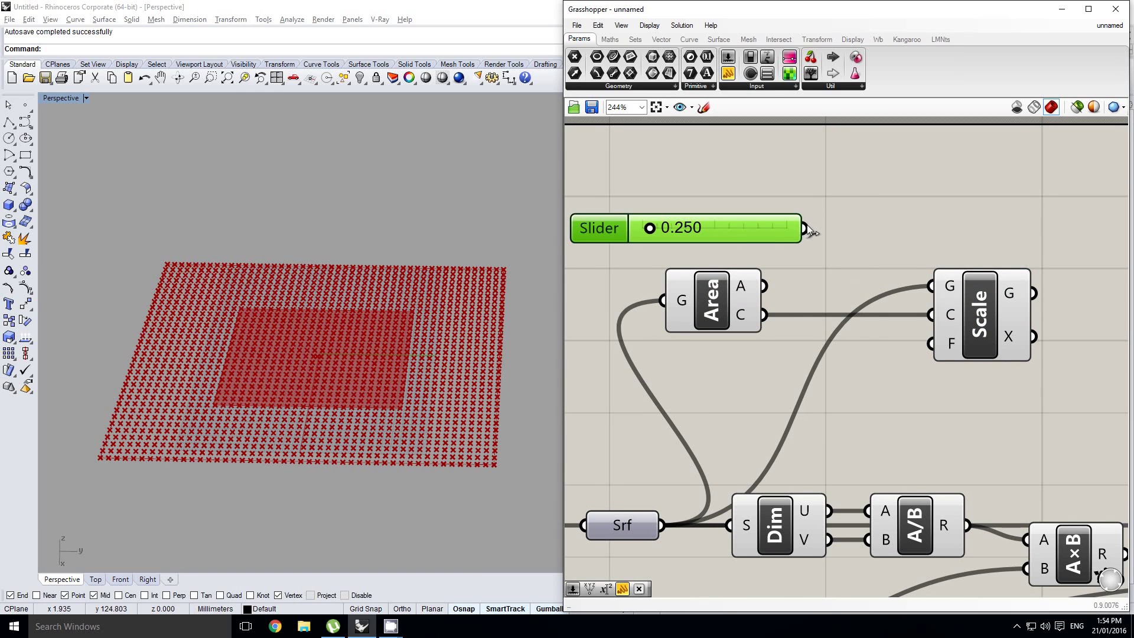
drag(807, 224, 932, 341)
drag(678, 228, 745, 228)
right_click(799, 251)
right_drag(711, 277, 751, 274)
scroll(768, 271, down, 4)
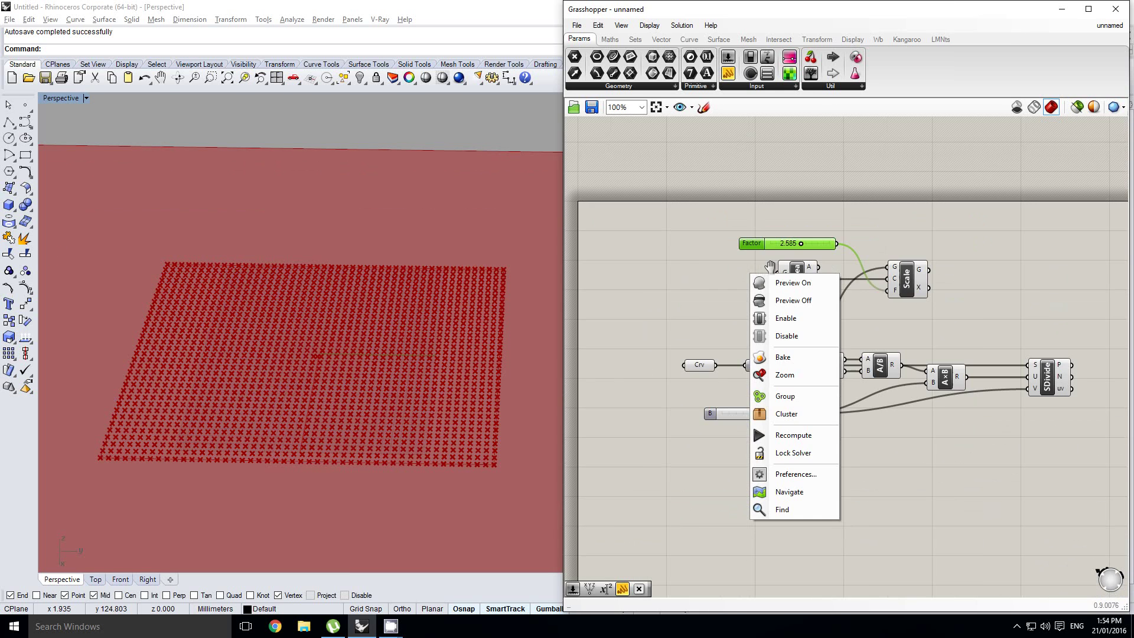
click(739, 257)
scroll(755, 269, down, 2)
scroll(768, 285, up, 3)
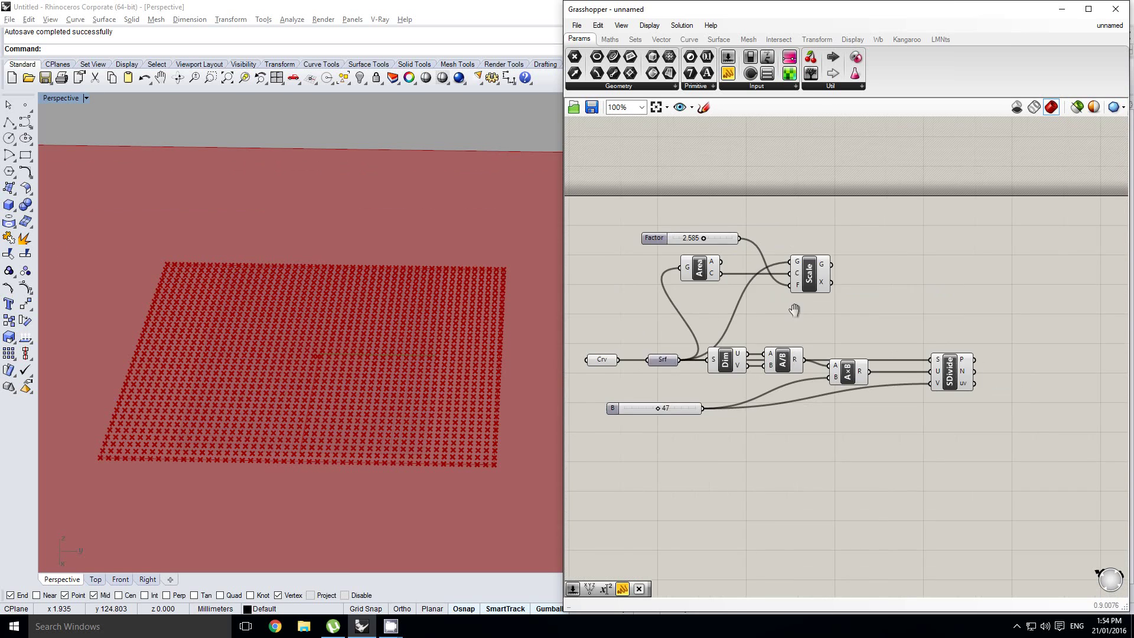
Add an Evaluate Surface component, connect the geometry output of Scale to its S input and align it with Scale.
double_click(879, 250)
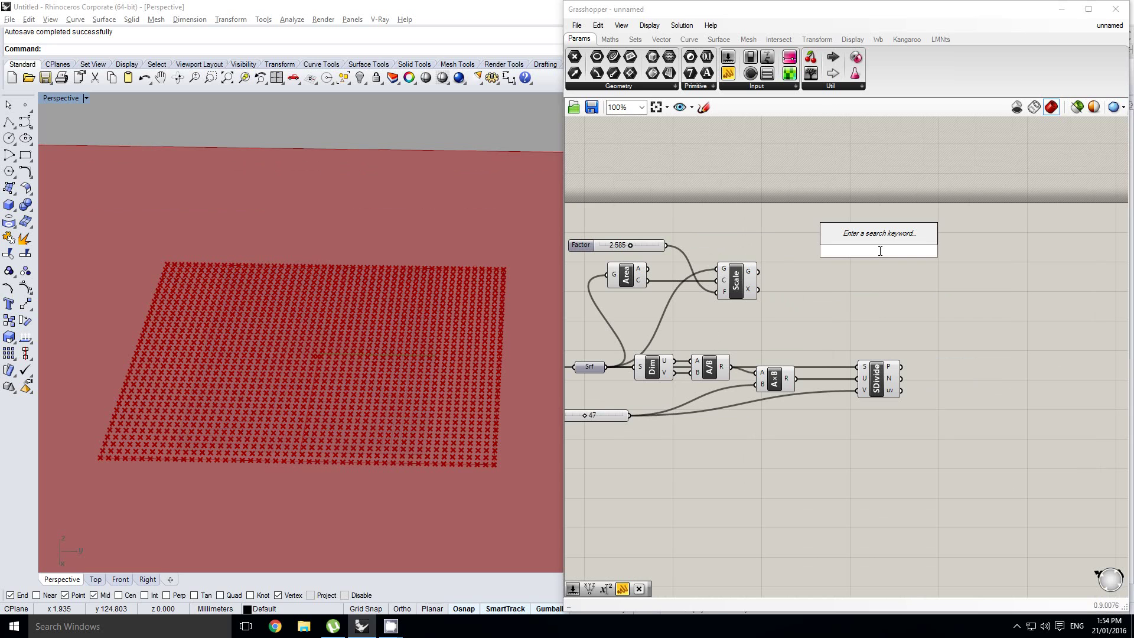
text(evalu)
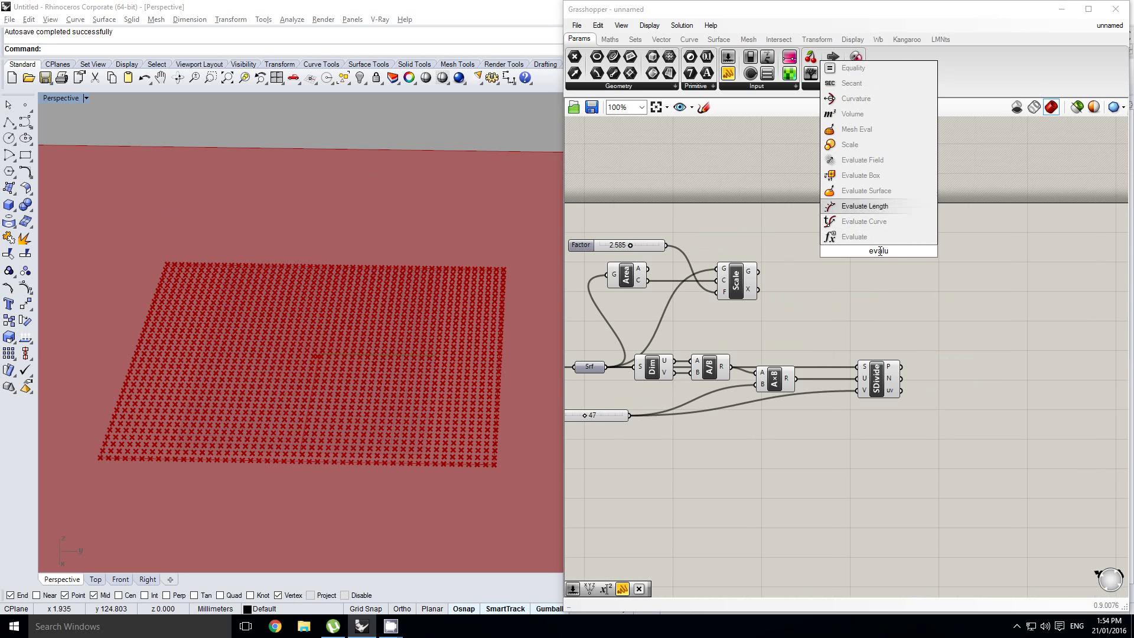
key(Up)
key(Return)
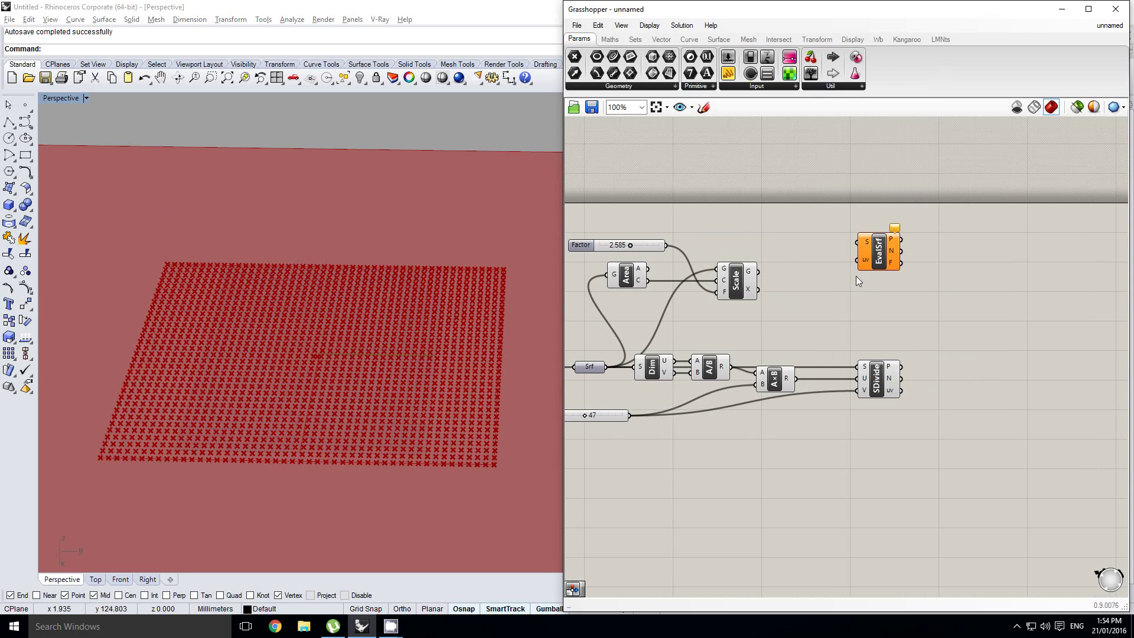
right_drag(856, 275, 837, 276)
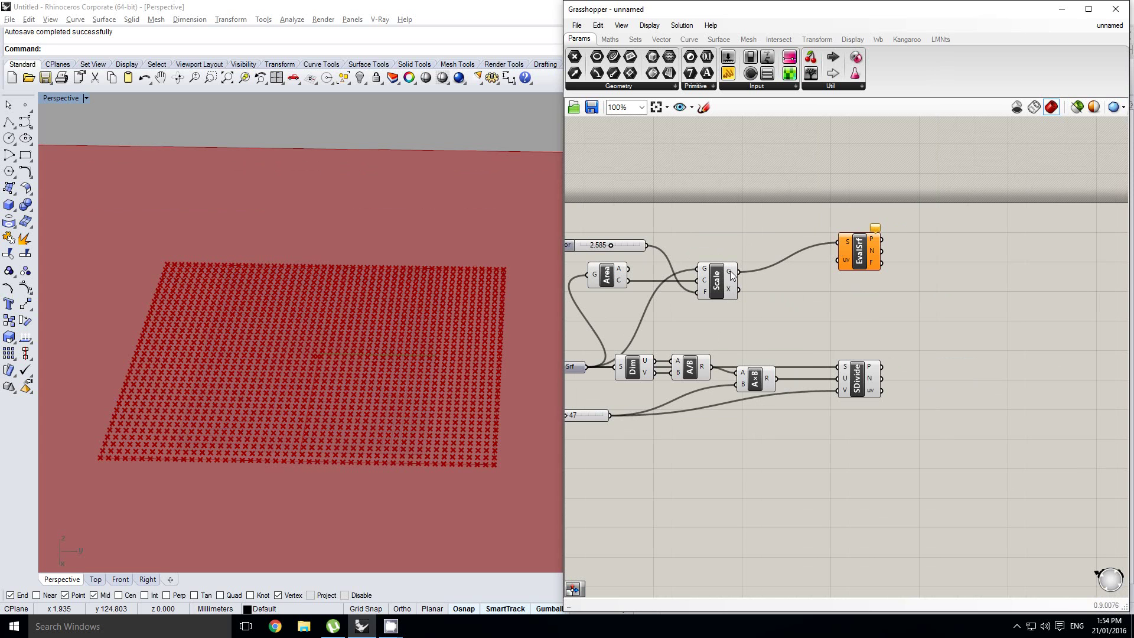
click(716, 278)
drag(864, 256, 863, 286)
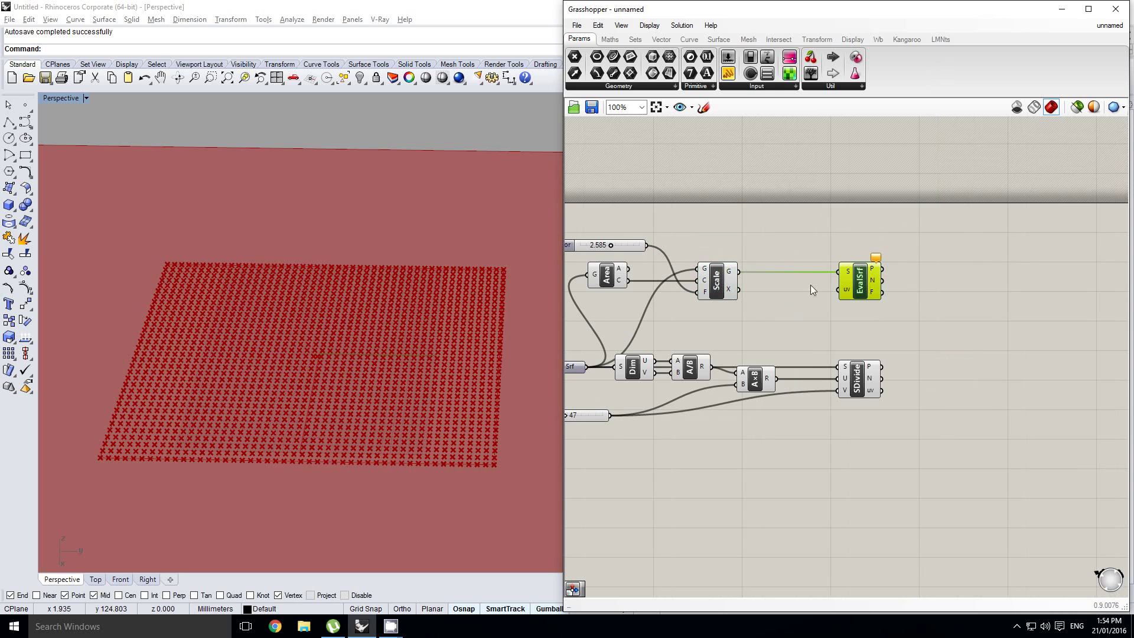
Turn off the preview of the Area and Scale components.
right_drag(770, 320, 864, 295)
drag(864, 295, 687, 237)
middle_click(697, 242)
click(731, 216)
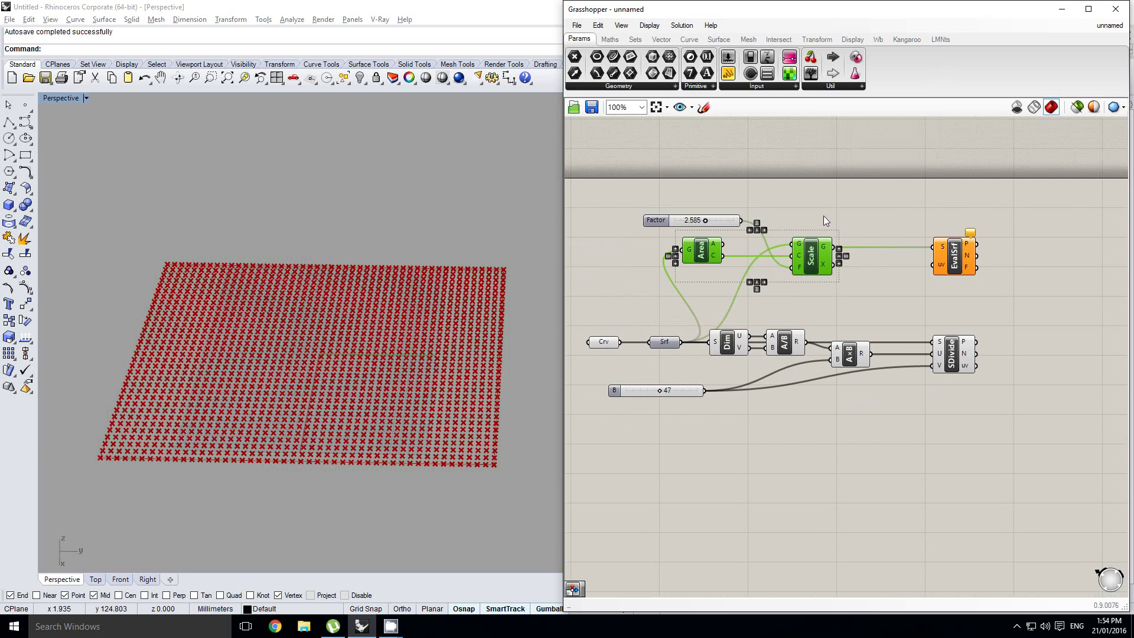
right_drag(925, 241, 891, 249)
click(923, 261)
right_drag(822, 215, 828, 222)
right_drag(765, 133, 746, 130)
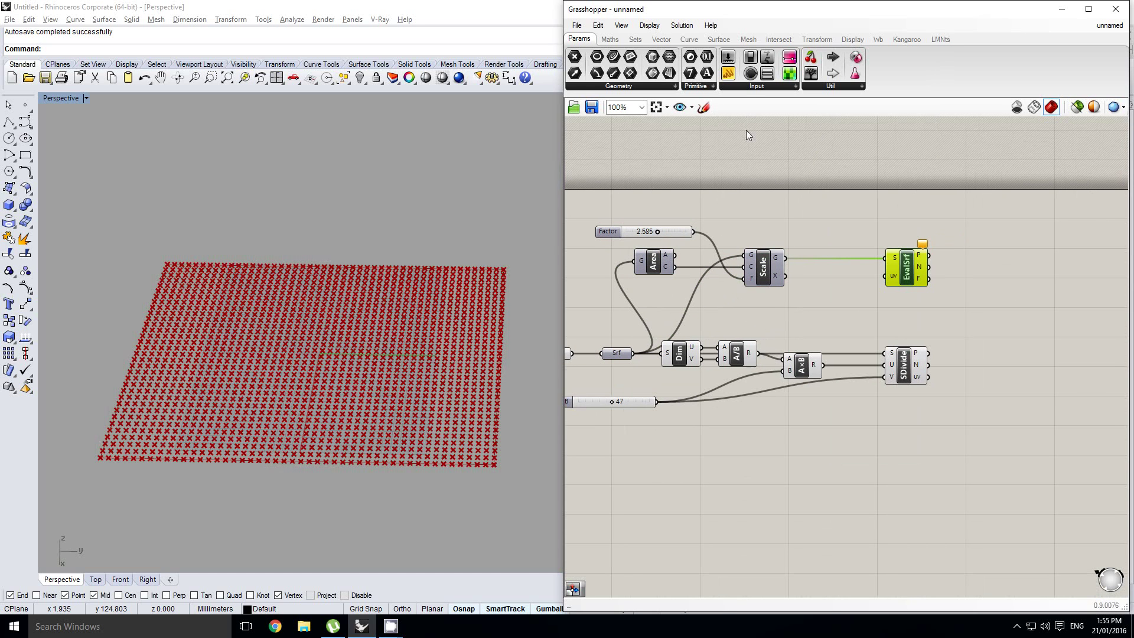
Add an MD Slider above the Scale component and connect it to the uv input of Evaluate Surface.
click(749, 86)
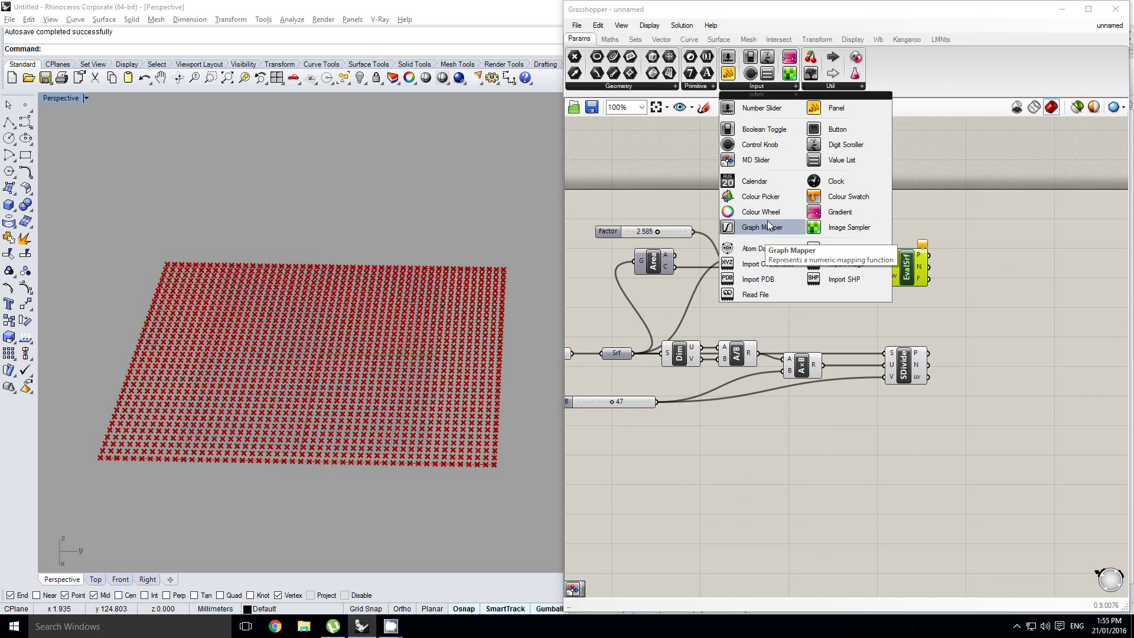
click(894, 240)
right_drag(889, 243, 906, 240)
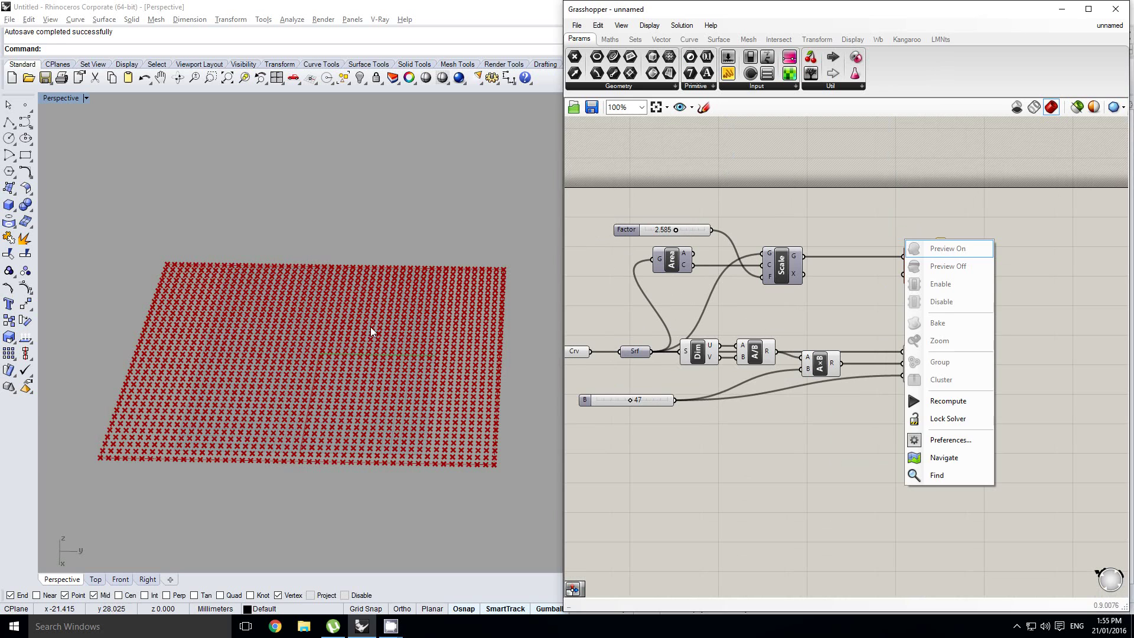
shift+right_drag(354, 304, 151, 239)
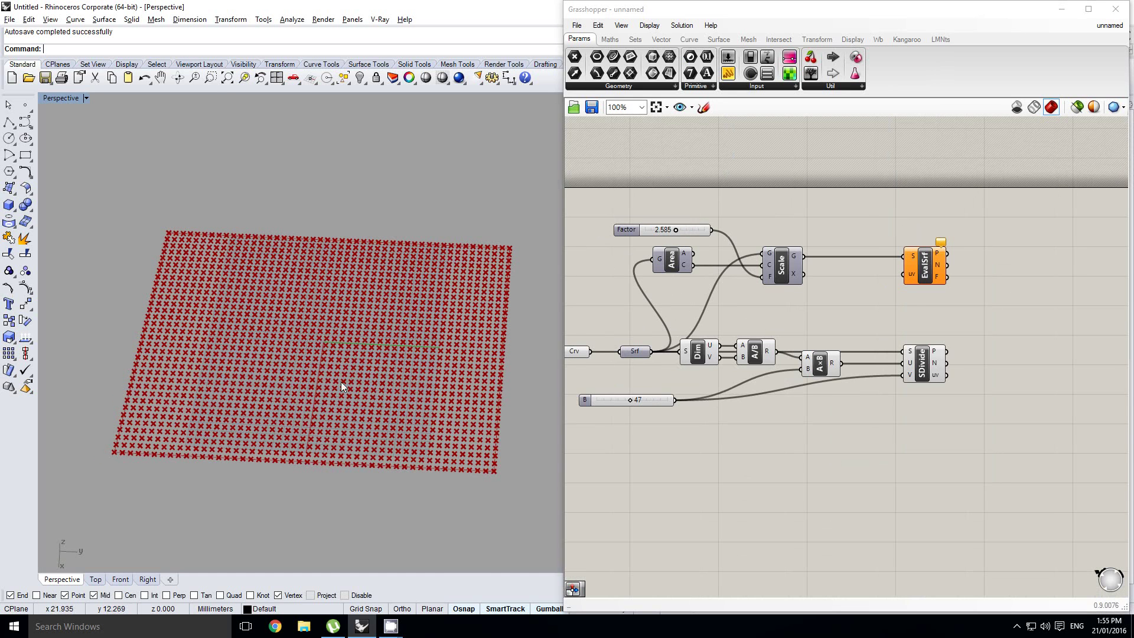
click(751, 86)
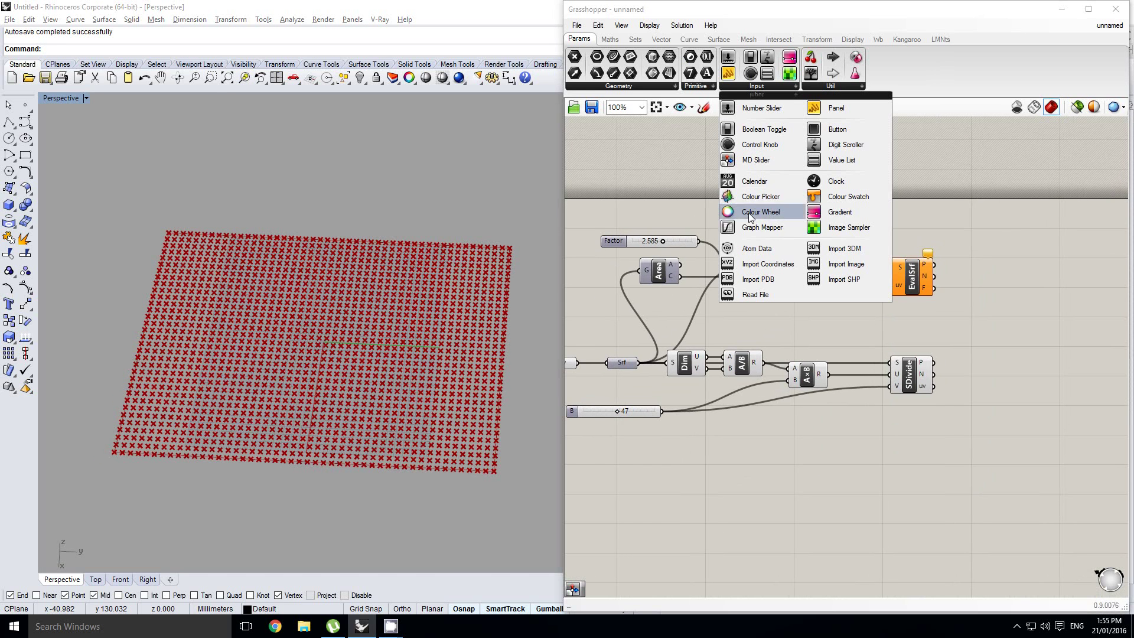
drag(755, 160, 789, 192)
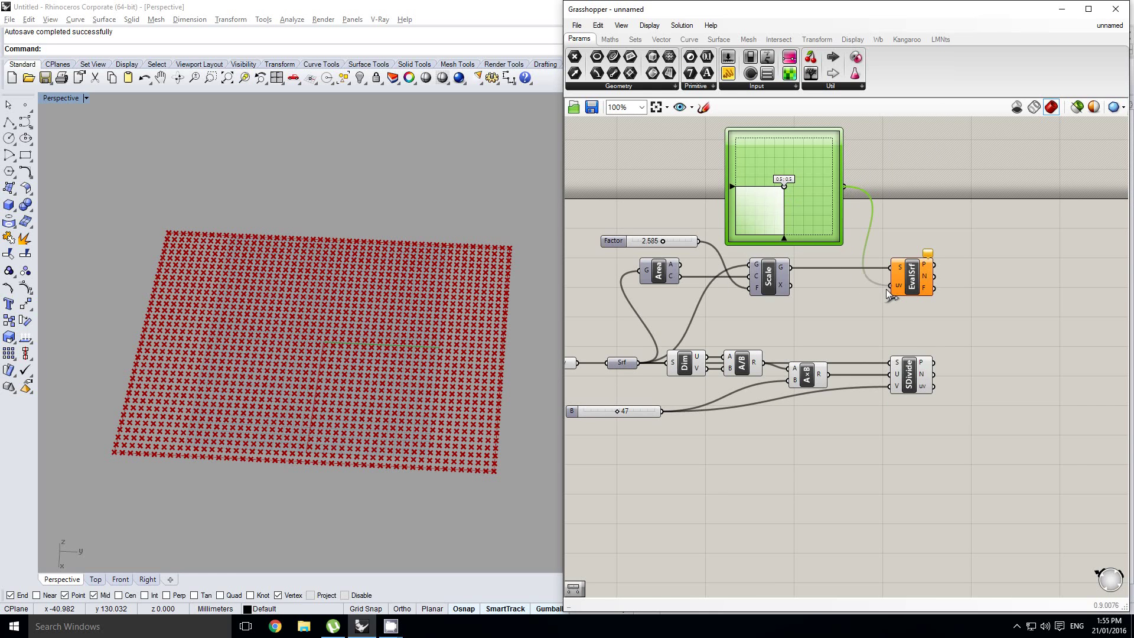
drag(887, 290, 889, 287)
Set the MD Slider to 0.52 ; 0.47 and reparameterize the S input of Evaluate Surface.
right_drag(779, 242, 792, 243)
scroll(797, 188, up, 1)
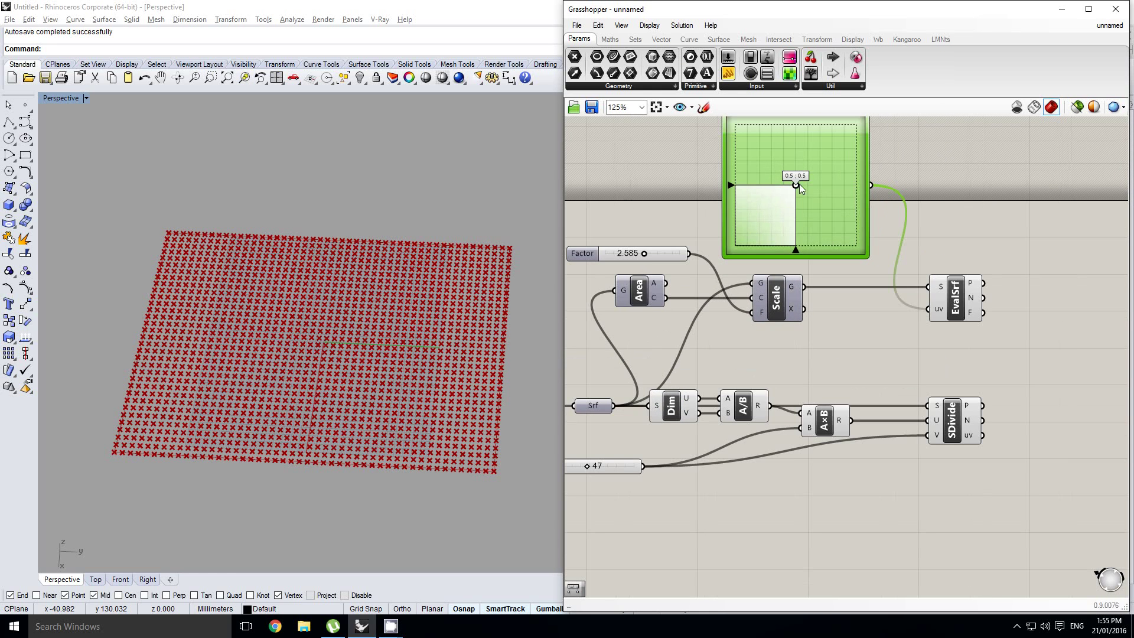
mouse_move(796, 185)
mouse_down()
mouse_move(780, 204)
mouse_move(810, 188)
mouse_move(810, 157)
mouse_move(799, 186)
mouse_up()
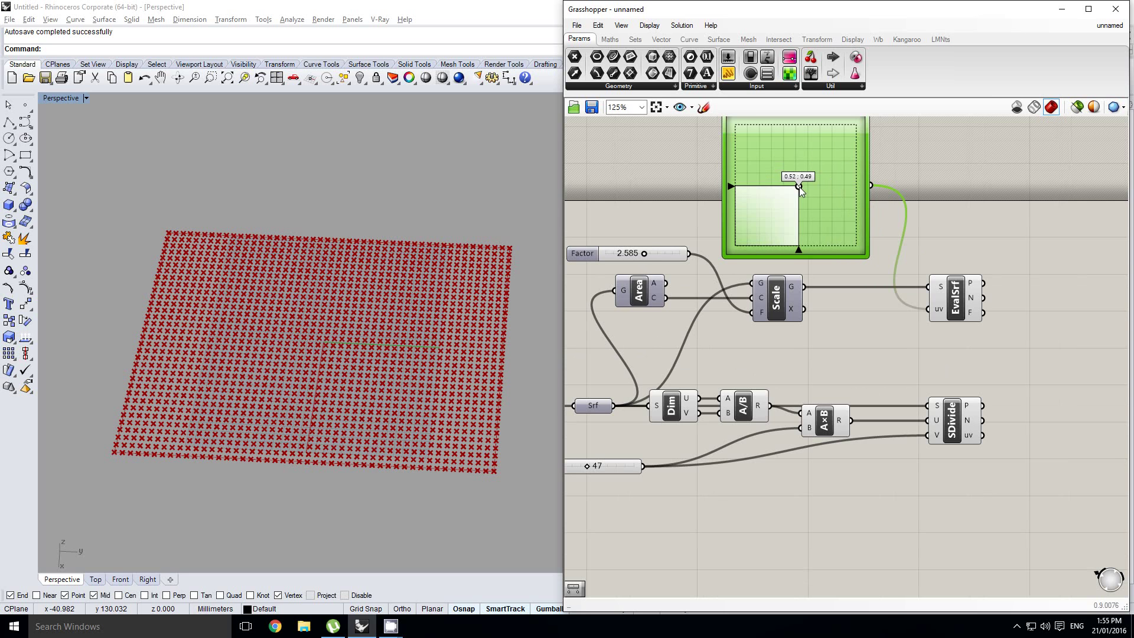
right_click(938, 290)
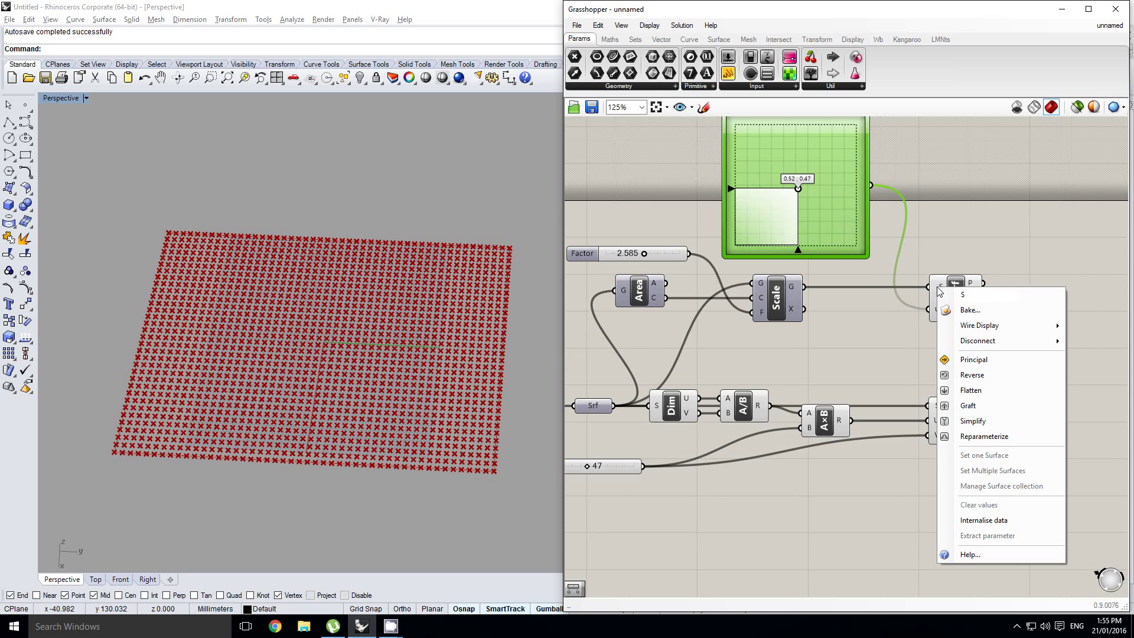
click(990, 437)
right_drag(839, 324, 847, 327)
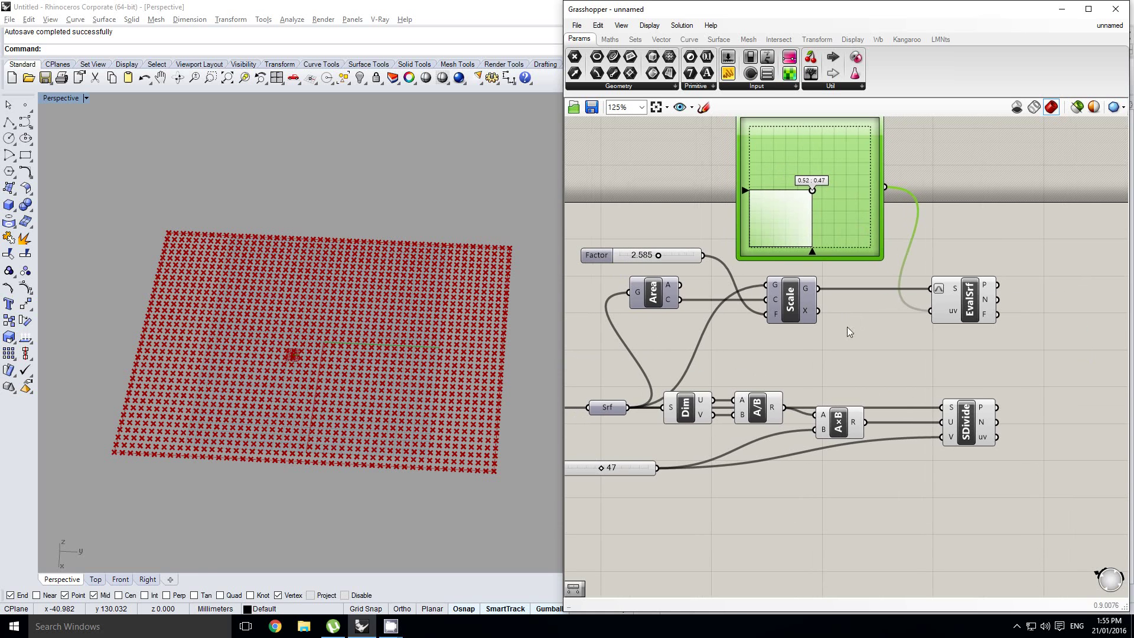
Turn the Scale component's preview back on and compare the enlarged surface with the point grid.
scroll(389, 351, down, 5)
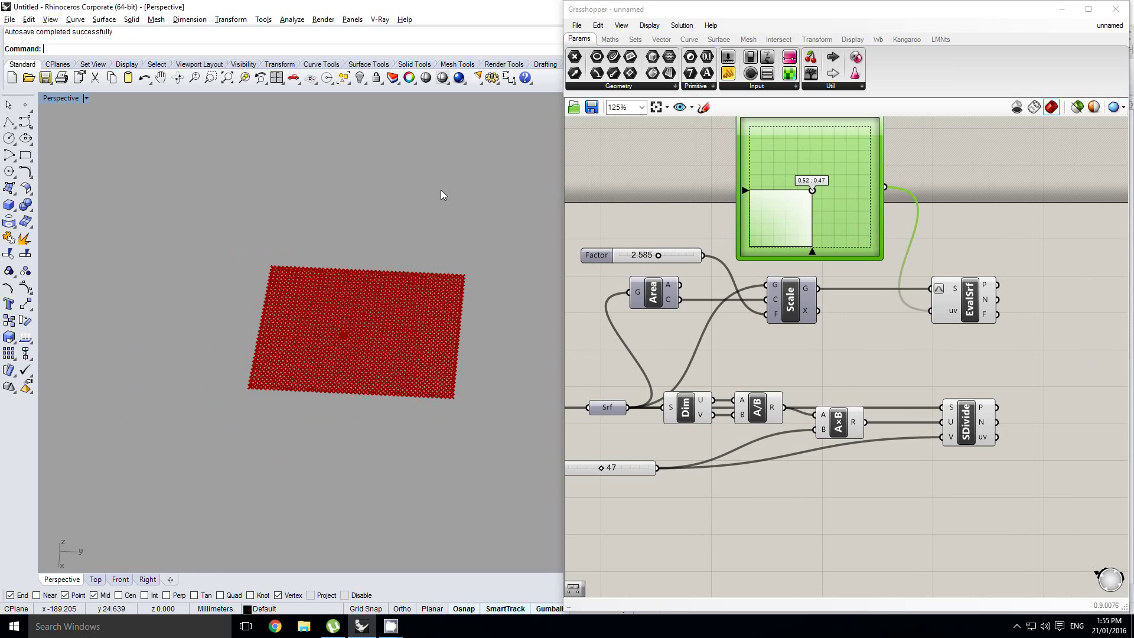
right_drag(640, 307, 653, 310)
click(665, 300)
click(797, 296)
middle_click(799, 295)
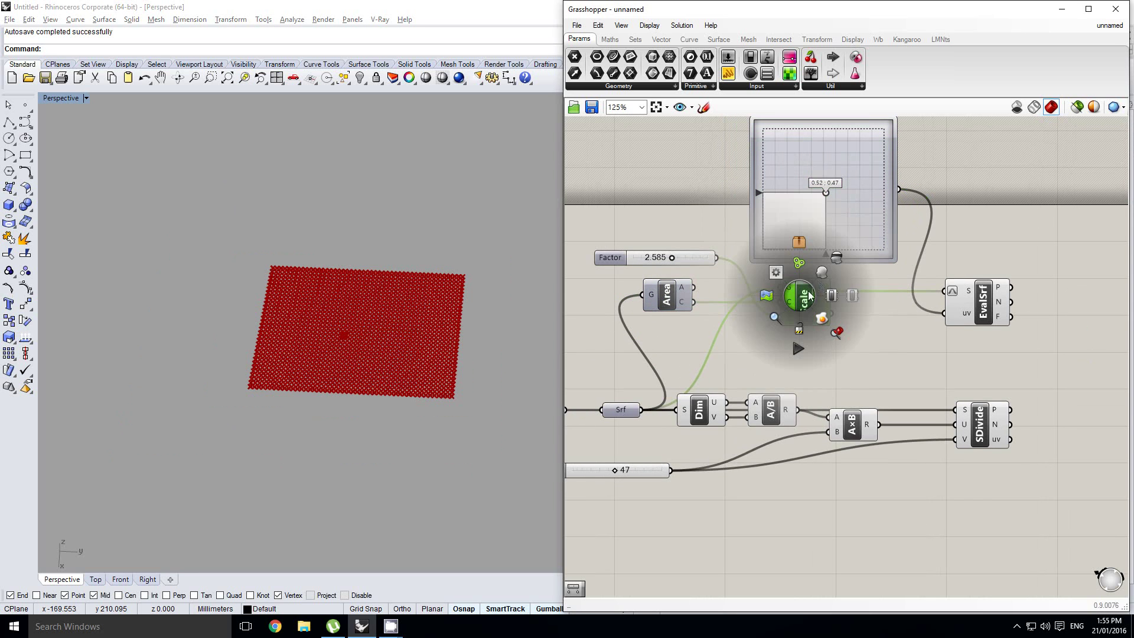
click(822, 272)
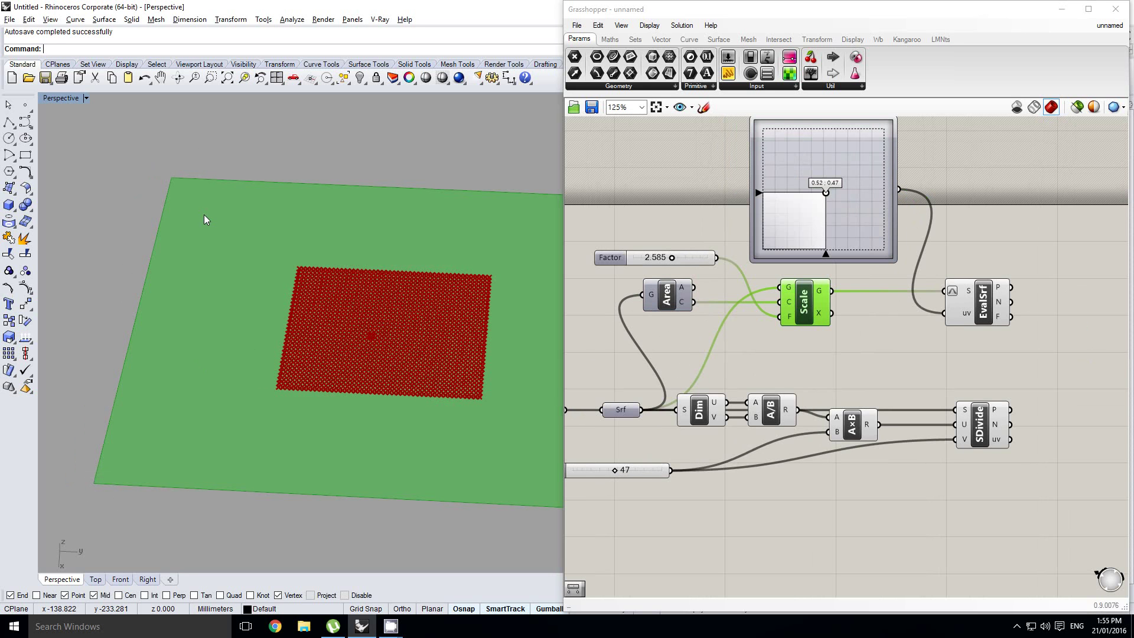
shift+right_drag(363, 222, 301, 224)
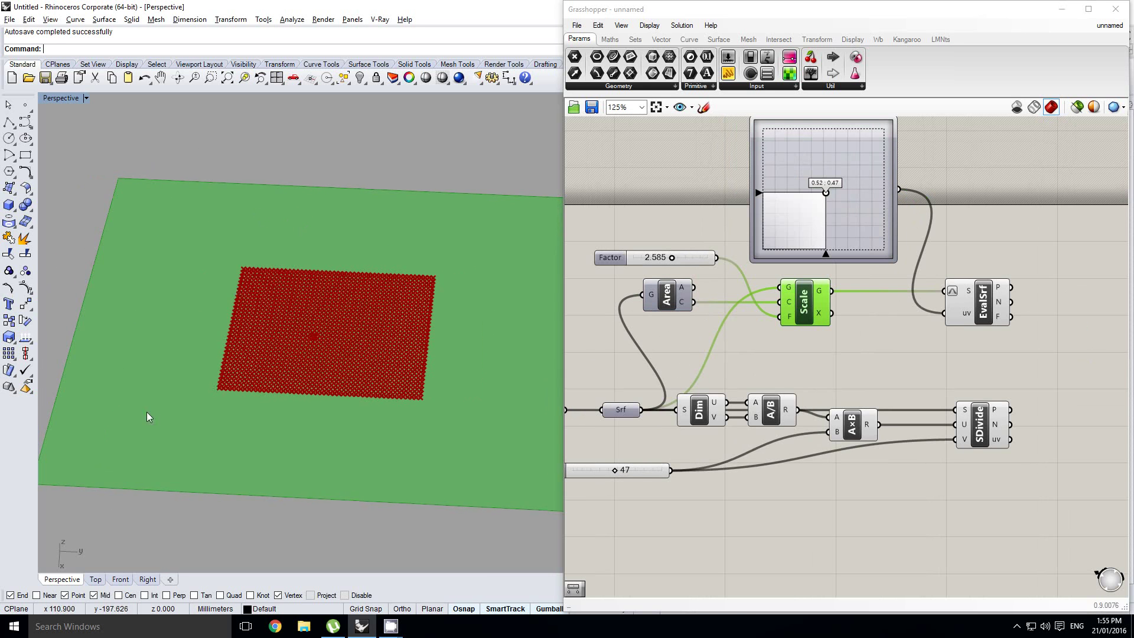
shift+right_drag(147, 413, 176, 397)
shift+right_drag(234, 221, 199, 212)
scroll(200, 212, down, 2)
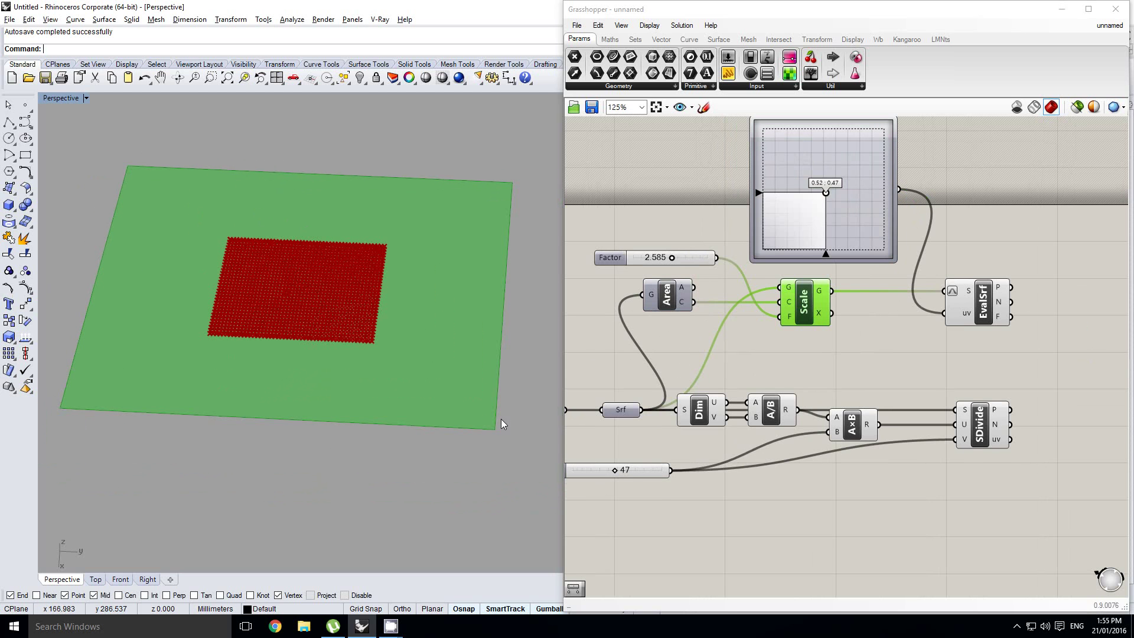
right_drag(835, 228, 829, 244)
click(944, 219)
scroll(844, 209, up, 1)
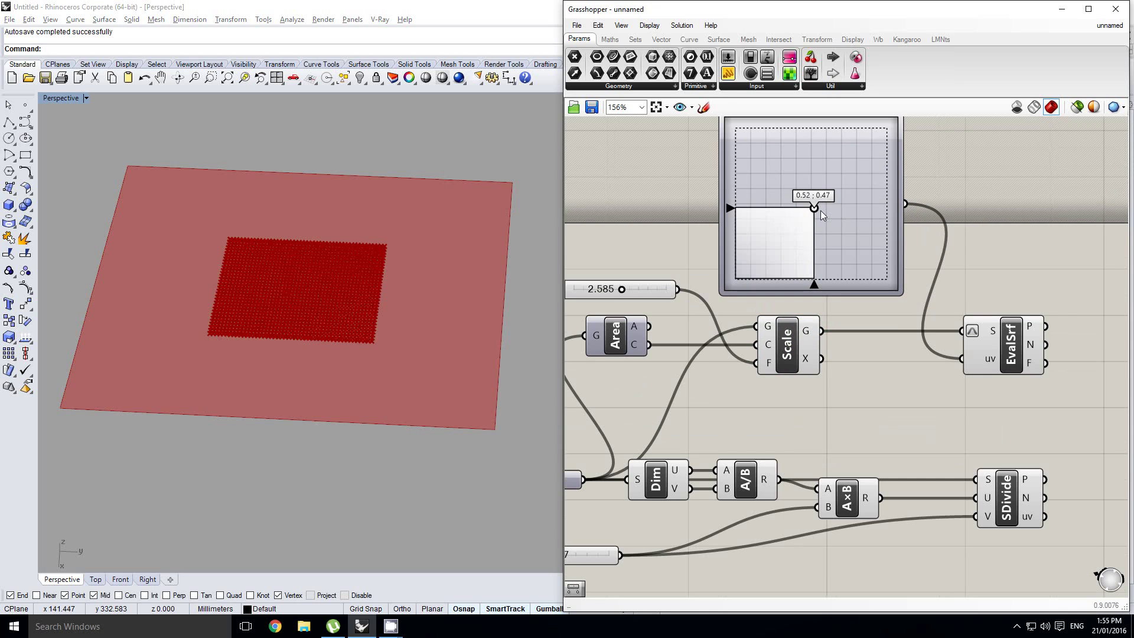
Set the MD Slider to 0.87 ; 0.29 and highlight the evaluated surface point in the viewport.
drag(822, 215, 867, 235)
right_drag(1019, 271, 844, 261)
click(838, 345)
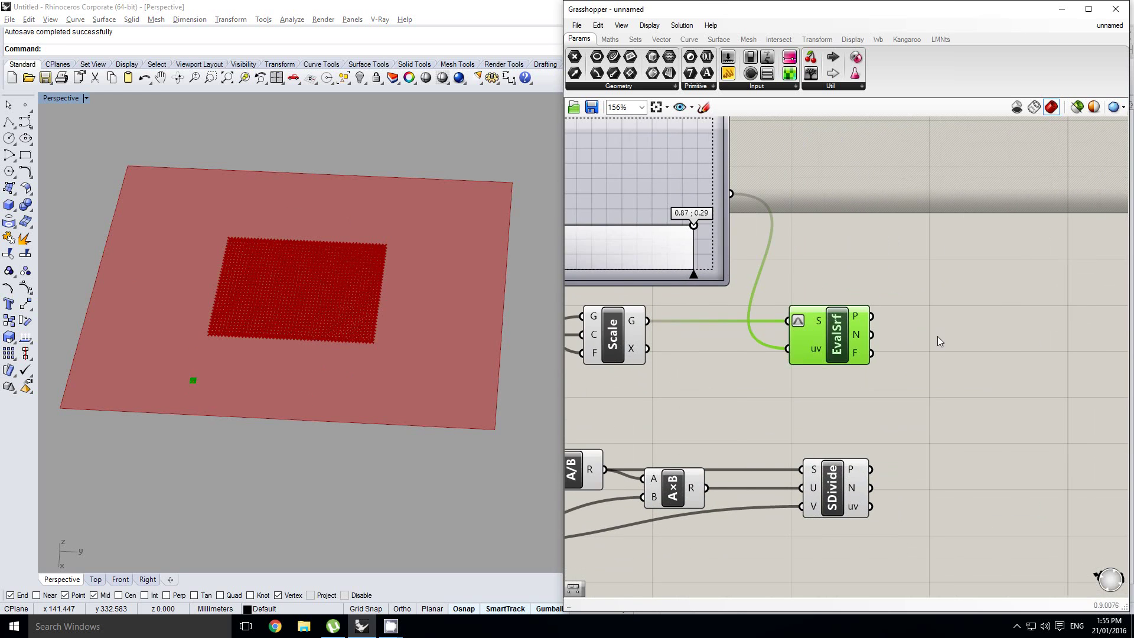
right_drag(956, 336, 980, 349)
Add a Distance component and connect the P outputs of Evaluate Surface and SDivide to its A and B inputs.
right_drag(889, 278, 678, 237)
double_click(889, 313)
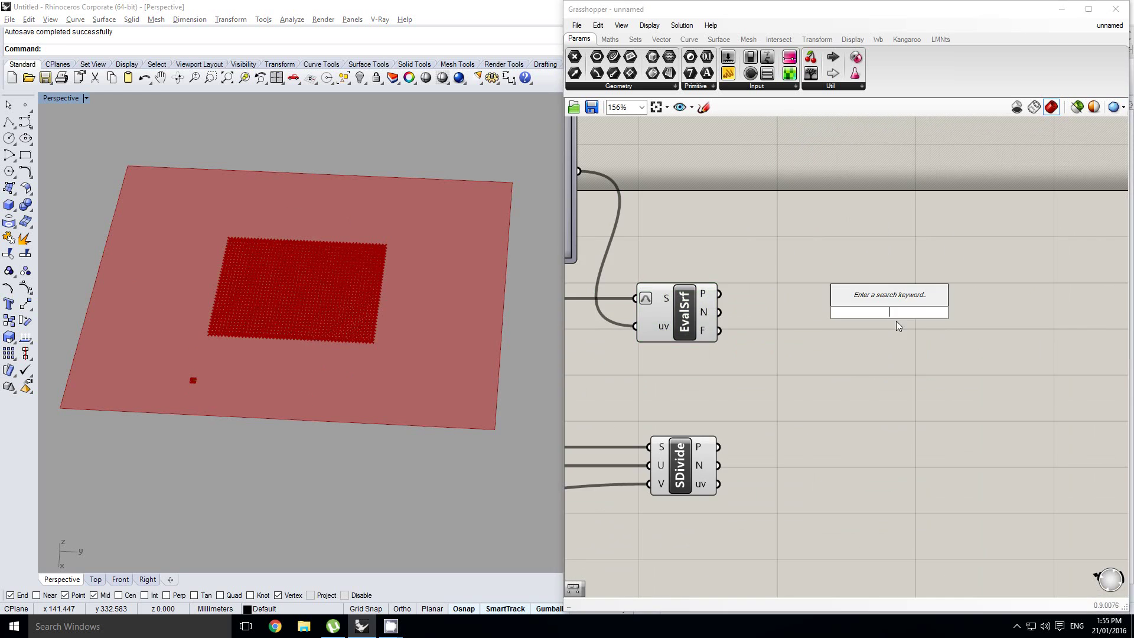
text(distance)
key(Return)
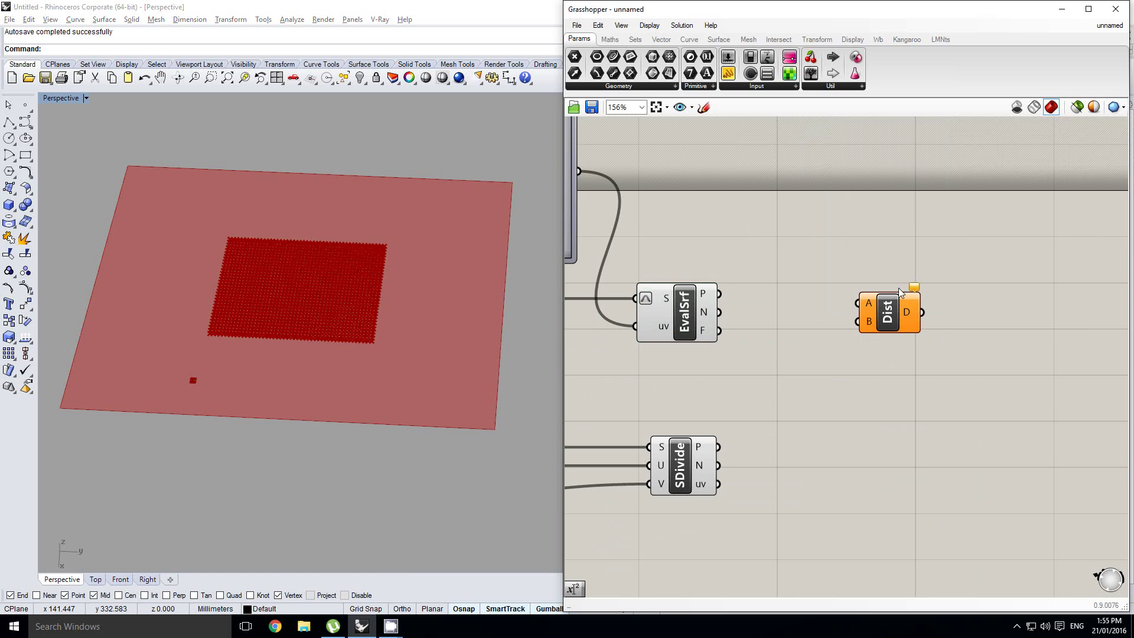
right_drag(875, 278, 883, 277)
drag(857, 297, 900, 307)
drag(727, 447, 859, 321)
Flatten the P output of SDivide.
right_click(736, 444)
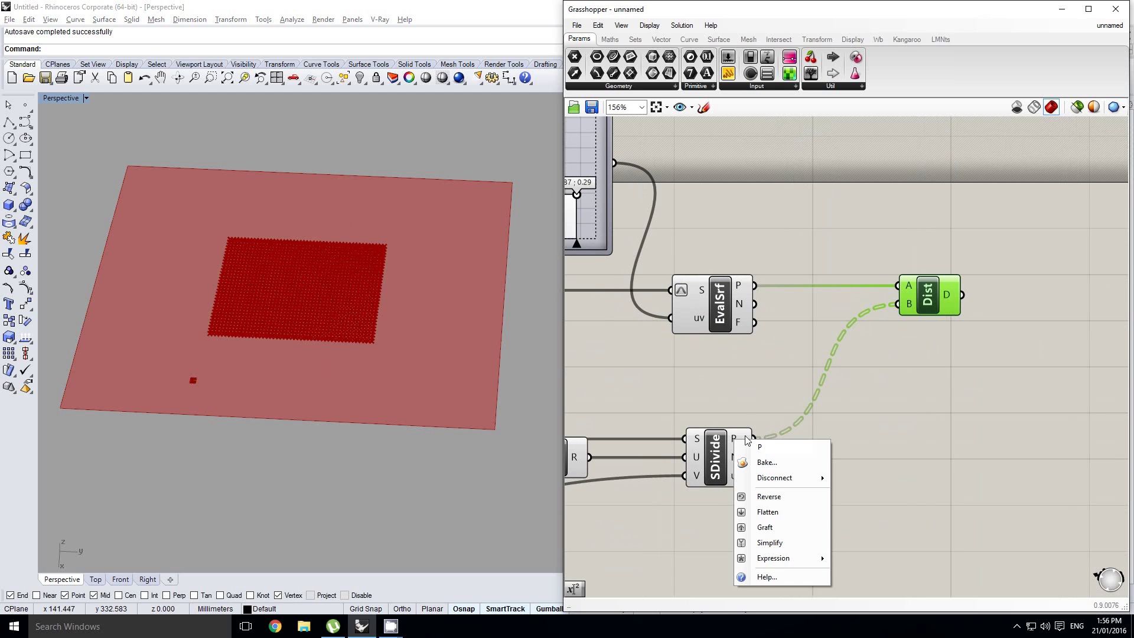
click(746, 513)
right_drag(763, 391, 791, 395)
right_drag(663, 373, 755, 356)
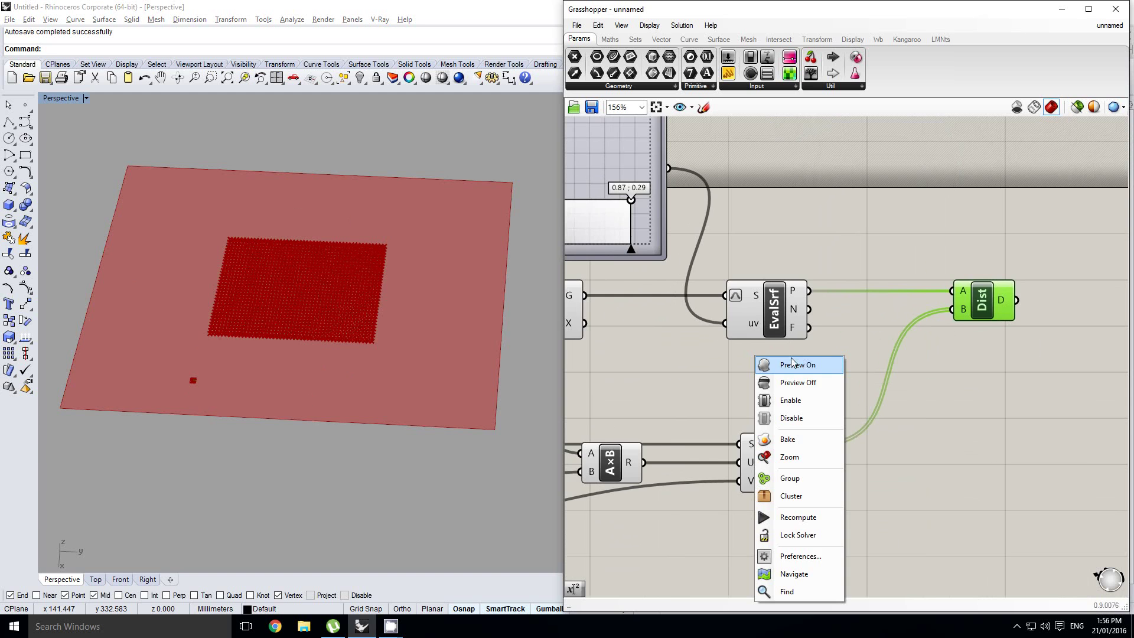
click(853, 360)
Set the B slider for the surface divisions to 23 and check the values output by the Distance component.
scroll(856, 378, down, 4)
right_click(781, 391)
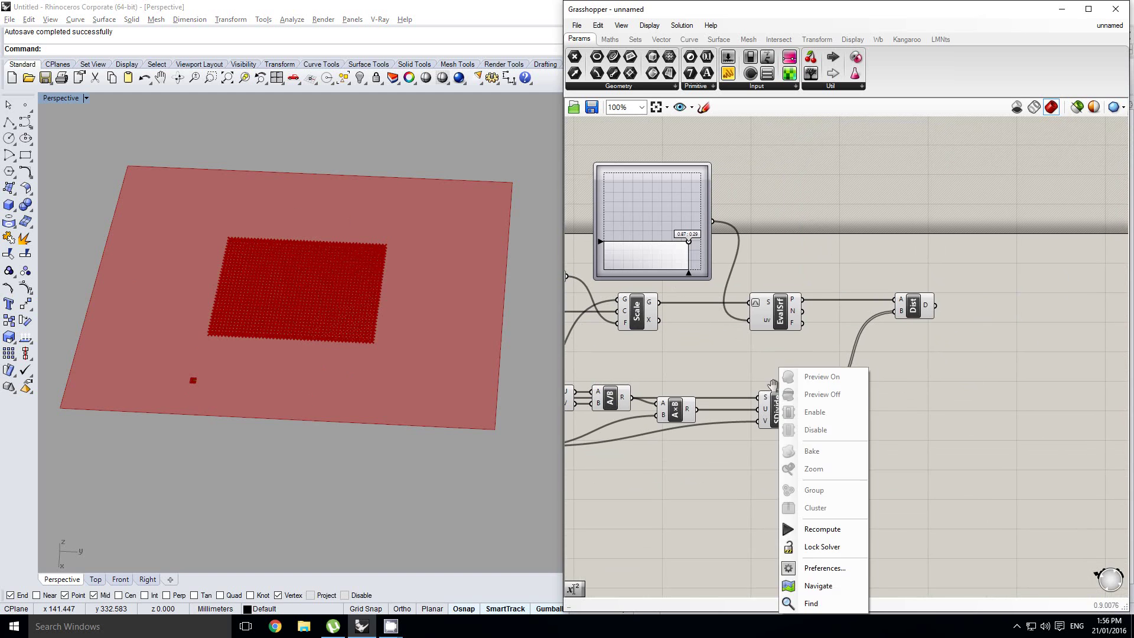
right_drag(767, 390, 994, 350)
scroll(645, 415, up, 4)
drag(809, 392, 769, 395)
scroll(769, 397, down, 5)
right_drag(830, 377, 567, 425)
right_click(797, 378)
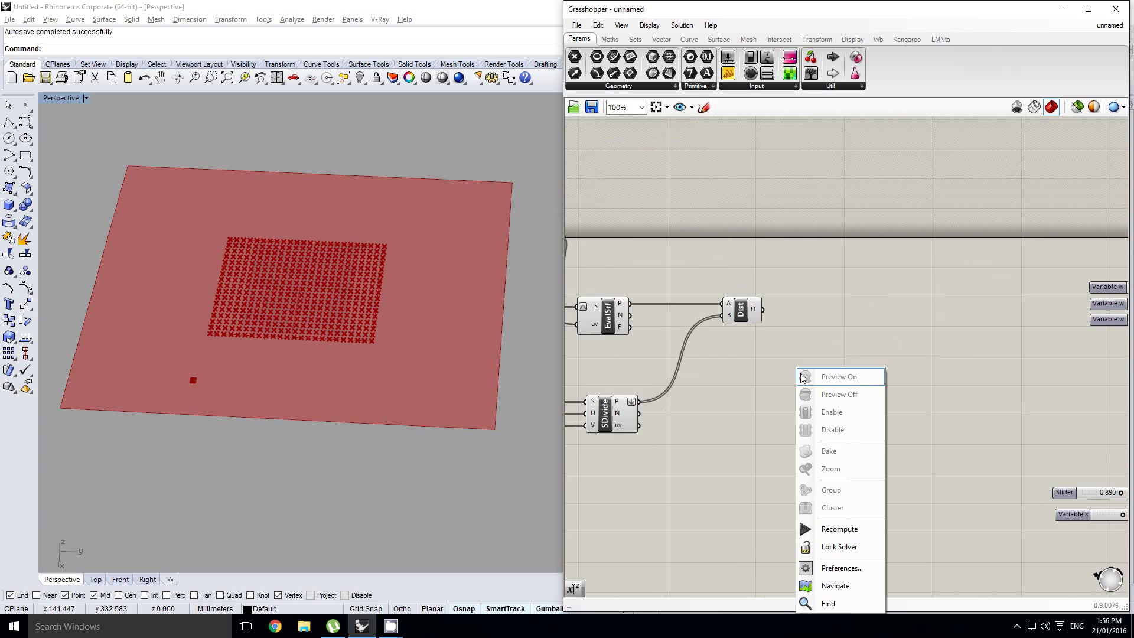
right_drag(835, 332, 735, 310)
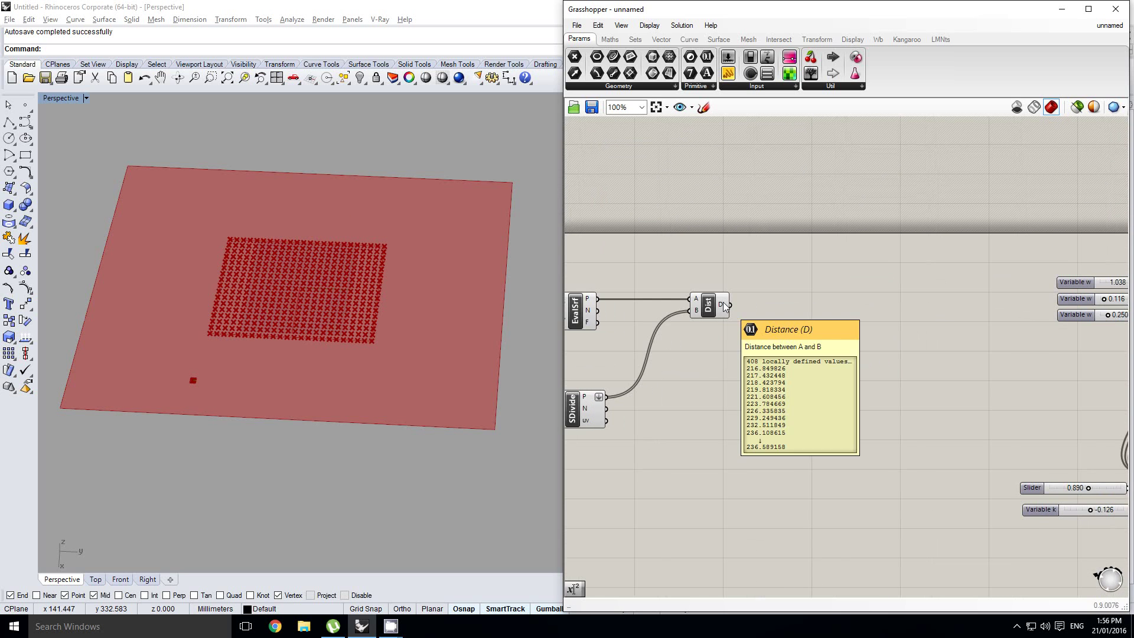
scroll(802, 328, down, 1)
Duplicate the three Variable w sliders with their sin(w*t) expression and place the copy beside the Distance component.
right_drag(895, 317, 805, 349)
drag(1079, 364, 863, 280)
alt+drag(1014, 350, 803, 343)
scroll(744, 325, up, 5)
right_drag(744, 325, 888, 317)
scroll(888, 316, down, 1)
scroll(768, 345, down, 2)
right_drag(768, 345, 830, 344)
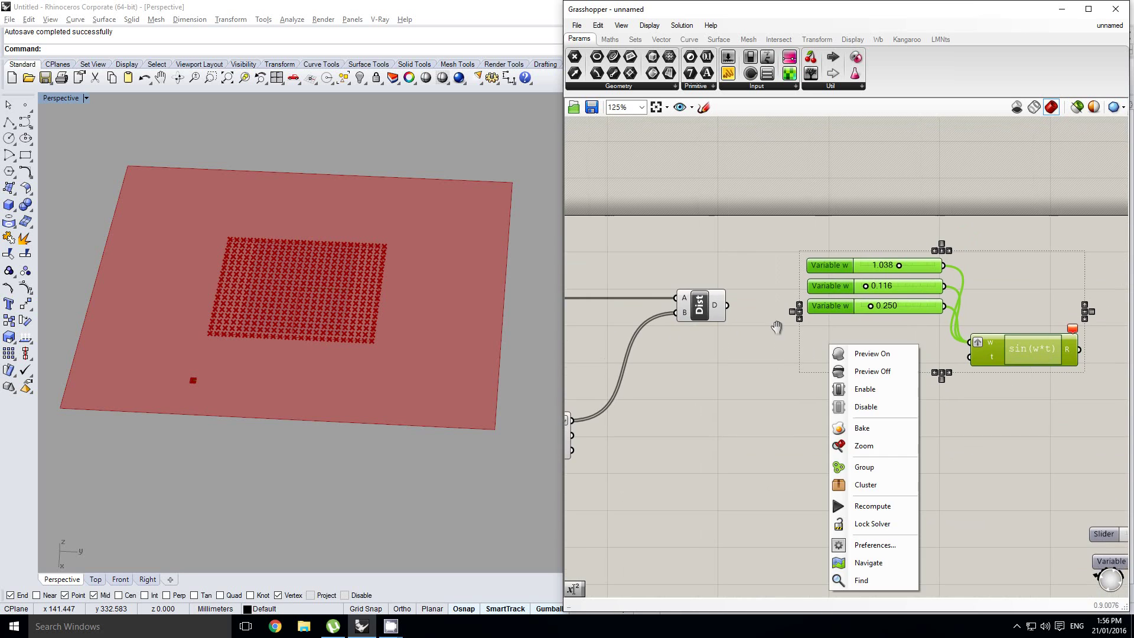
Connect the D output of Distance to the t input of the copied sin(w*t) expression.
click(729, 306)
drag(982, 360, 982, 359)
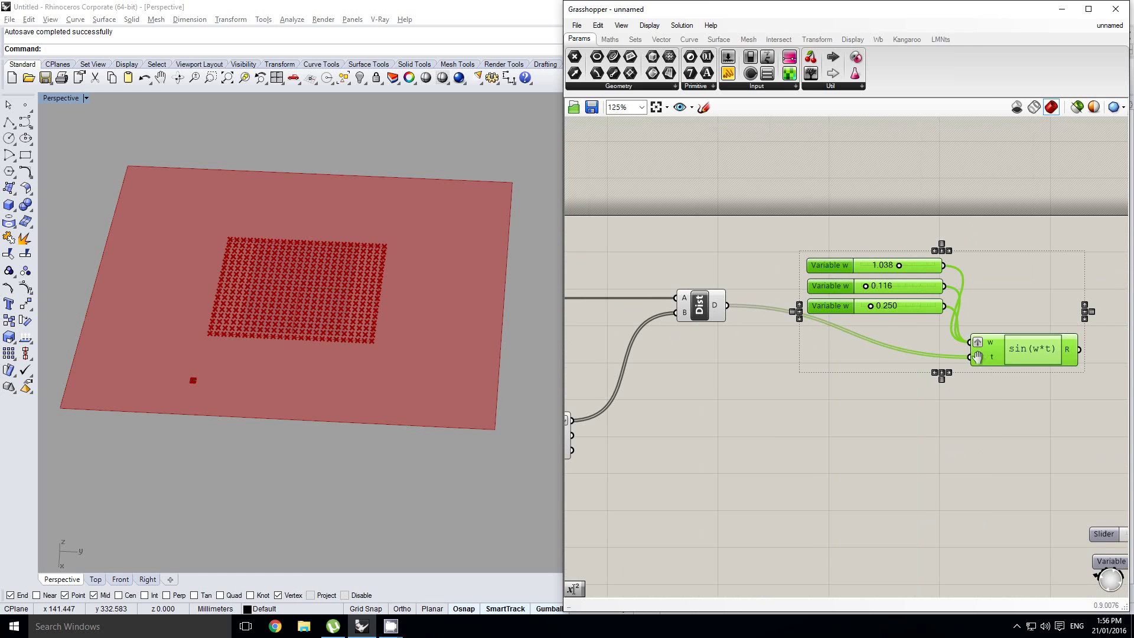
right_drag(1009, 391, 891, 367)
scroll(854, 350, down, 2)
right_click(851, 354)
click(853, 335)
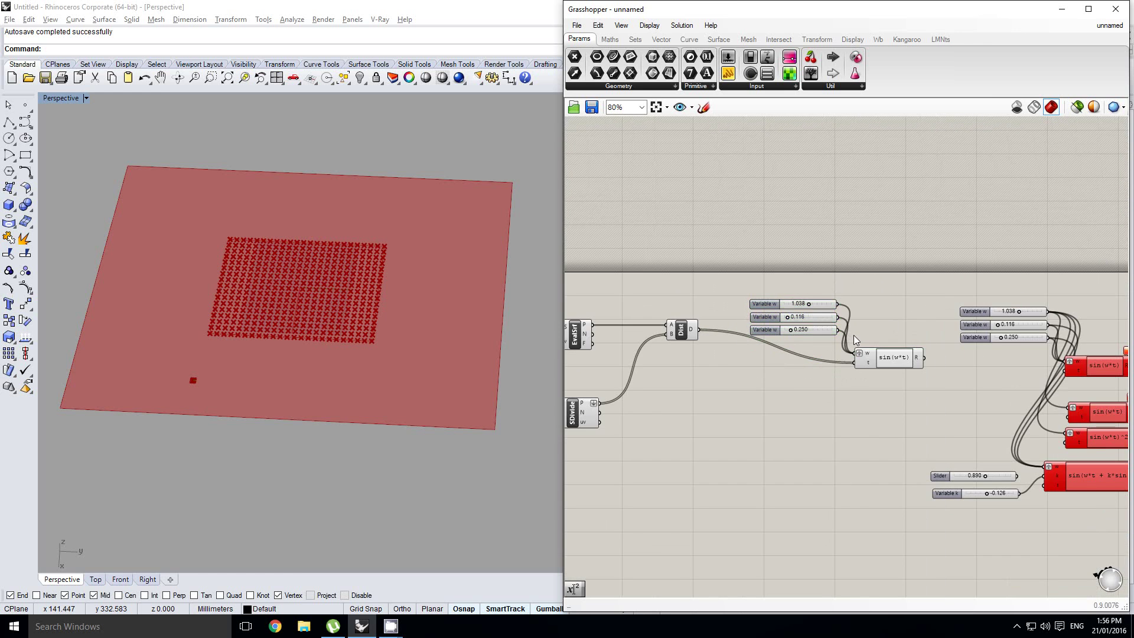
Delete the 1.038 and 0.116 sliders from the copied expression, keeping only the 0.250 Variable w slider.
scroll(823, 309, up, 3)
drag(823, 310, 736, 265)
key(Delete)
scroll(742, 235, down, 5)
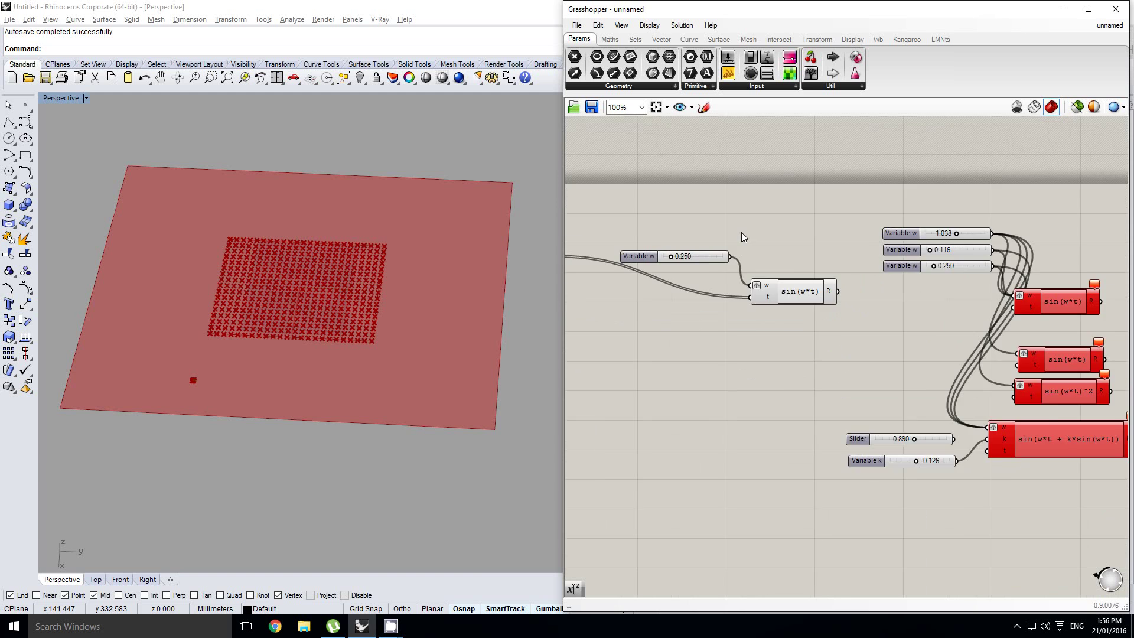
Move the original group of sliders and sine expressions down, clear of the space beside the copied expression.
right_drag(791, 257, 810, 263)
scroll(810, 264, up, 1)
drag(1041, 486, 827, 222)
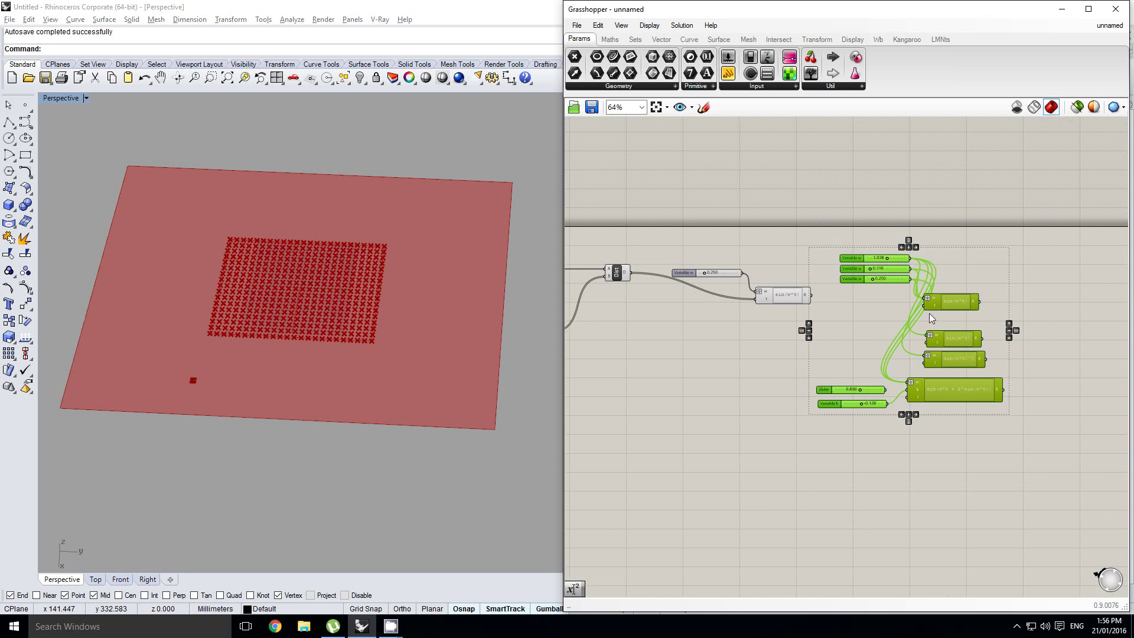
drag(946, 296, 847, 490)
Check the sin(w*t) result values, add a Unit Z component and connect the expression's R output to its F input.
scroll(770, 310, up, 2)
right_drag(771, 310, 773, 347)
click(835, 352)
click(907, 324)
double_click(911, 327)
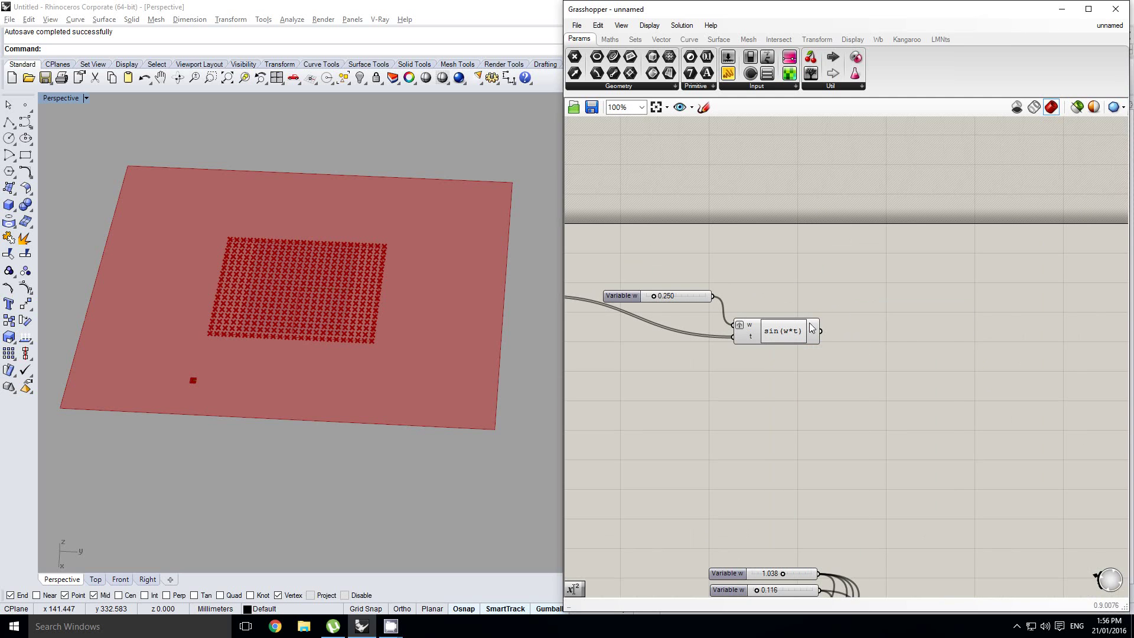
mouse_move(813, 329)
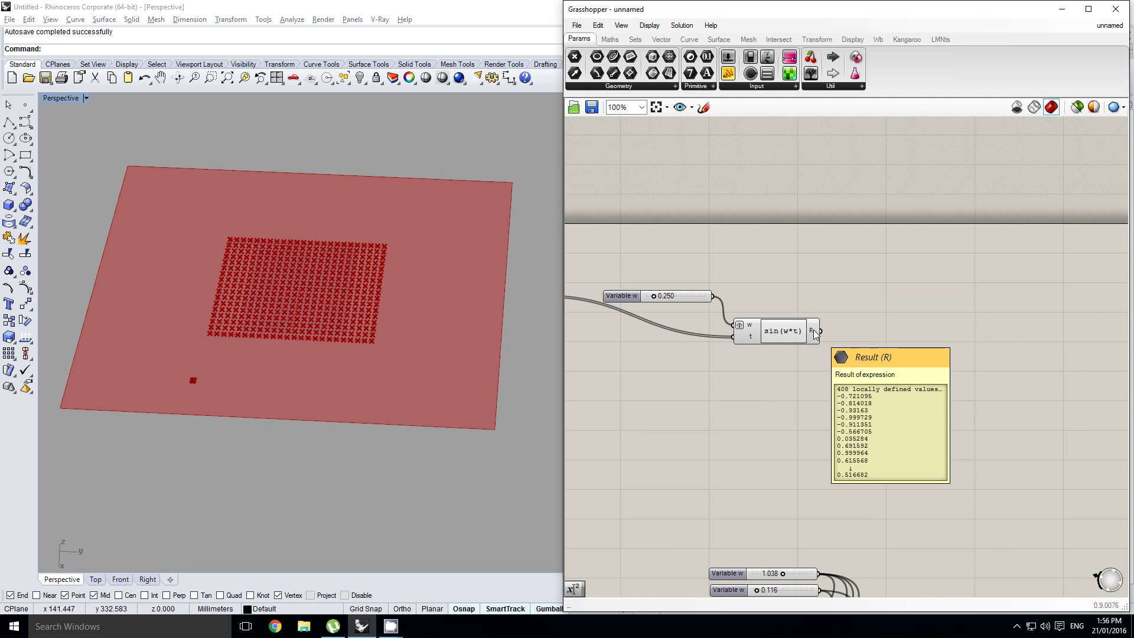
double_click(990, 345)
text(z)
click(955, 329)
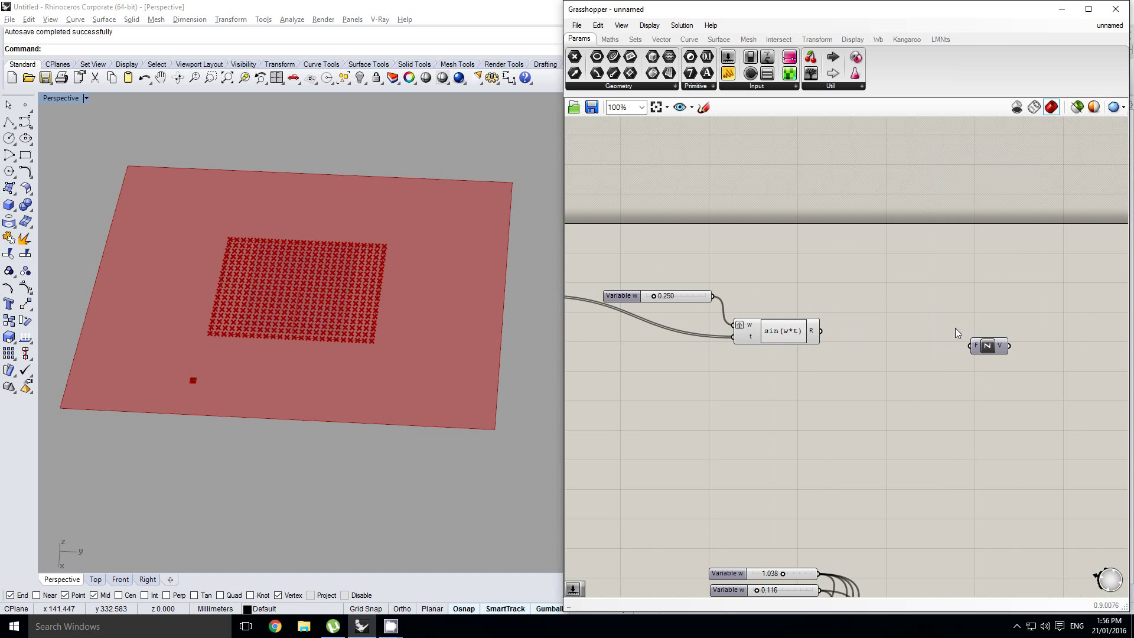
scroll(886, 338, up, 2)
drag(985, 349, 884, 330)
Add a Move component after Unit Z and connect the P output of SDivide to its G input.
double_click(1088, 320)
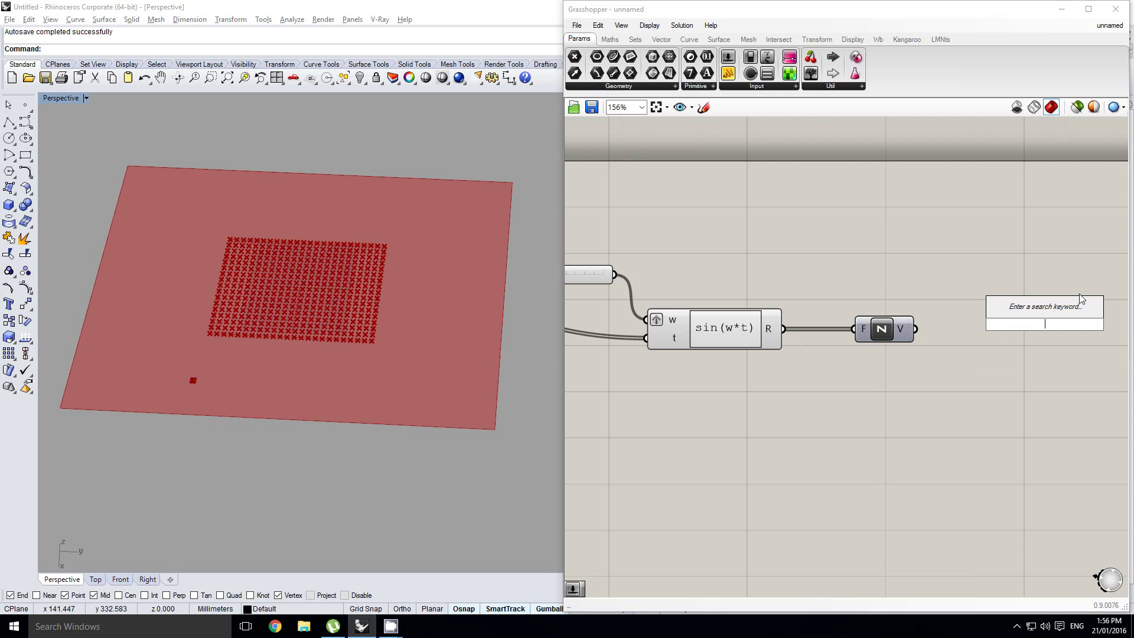
mouse_move(1081, 298)
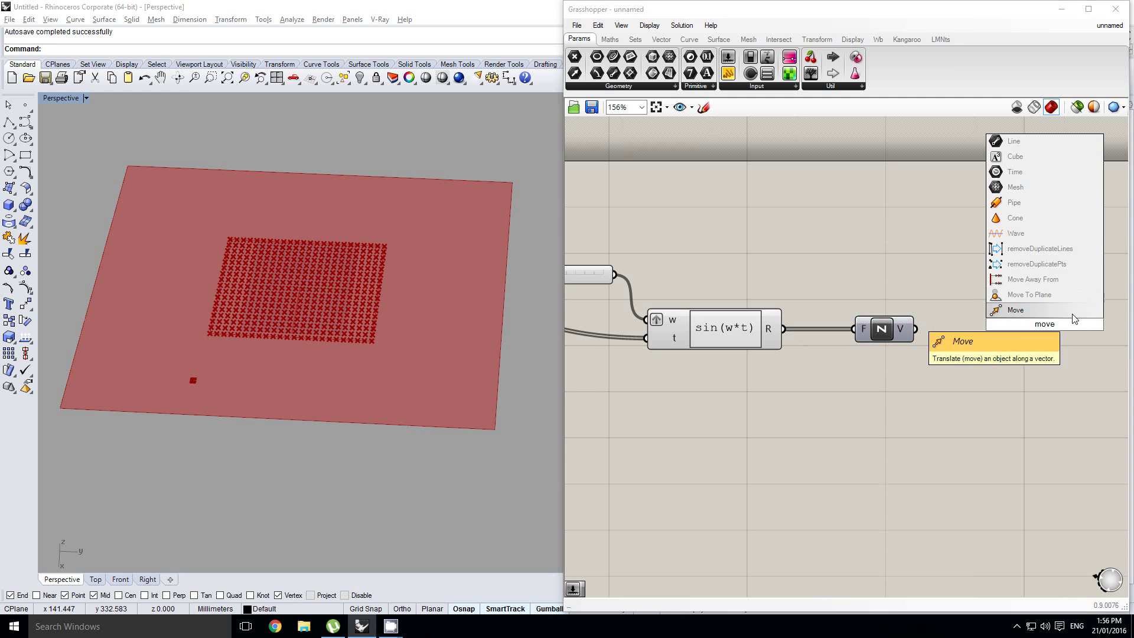
click(1073, 316)
scroll(957, 360, down, 6)
scroll(858, 336, up, 2)
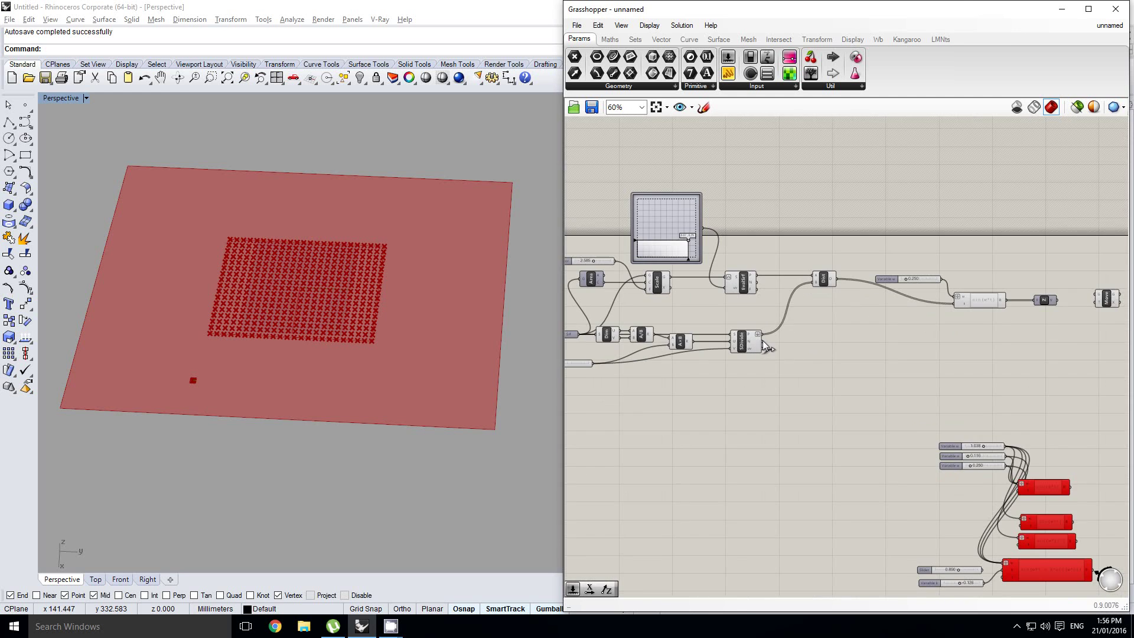
right_click(691, 328)
click(691, 336)
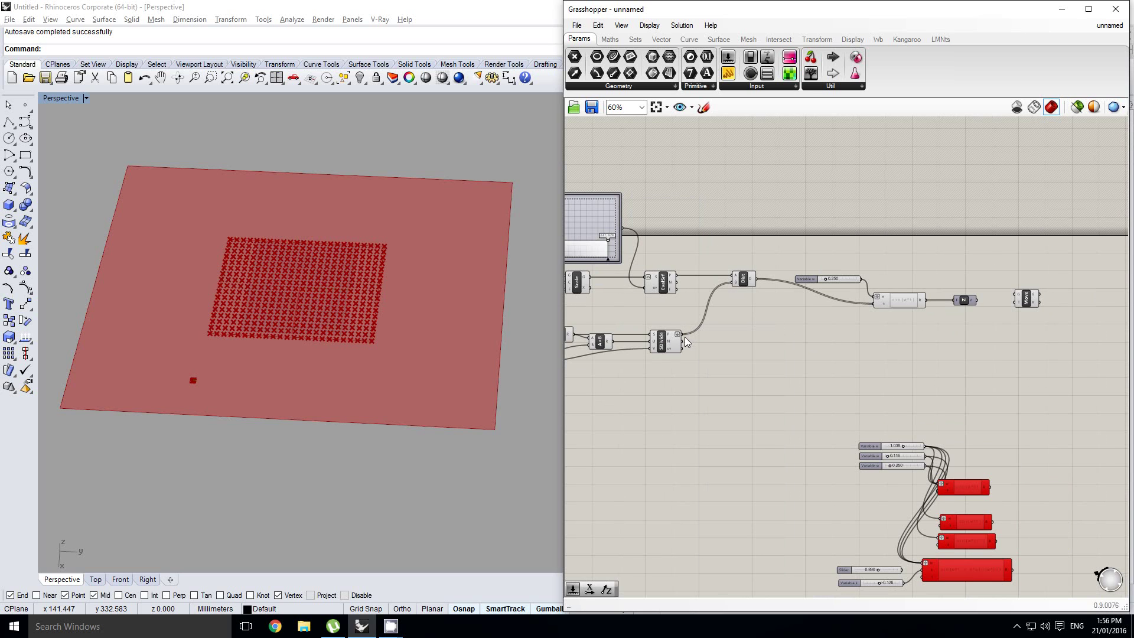
drag(686, 341, 1017, 296)
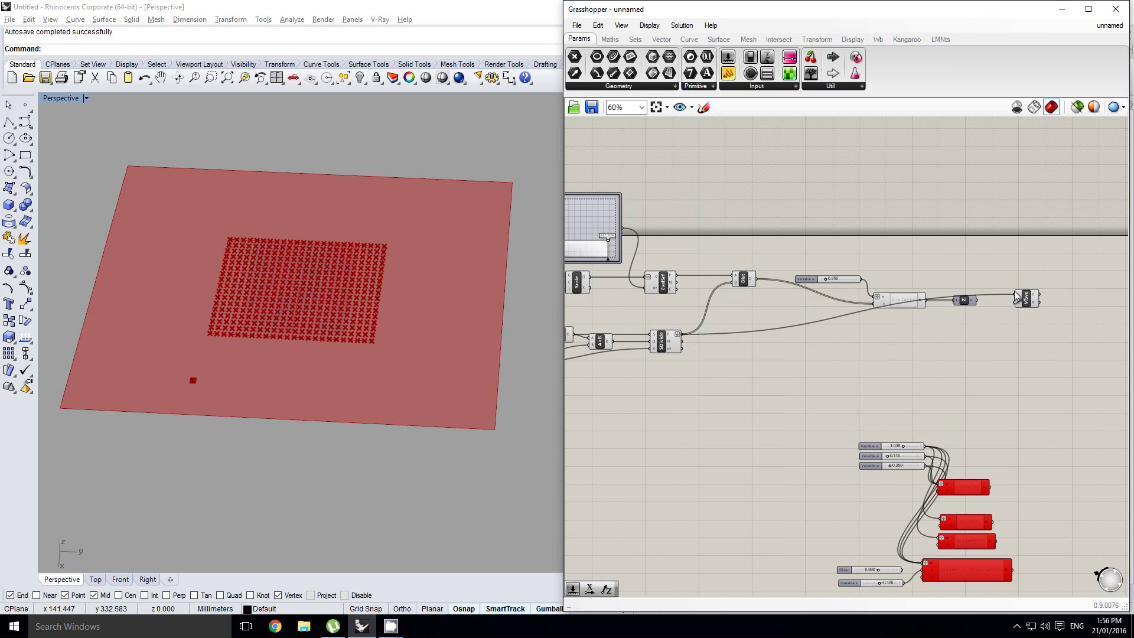
Connect the V output of Unit Z to the T input of Move and line up the Unit Z component with it.
scroll(1017, 295, up, 5)
click(842, 320)
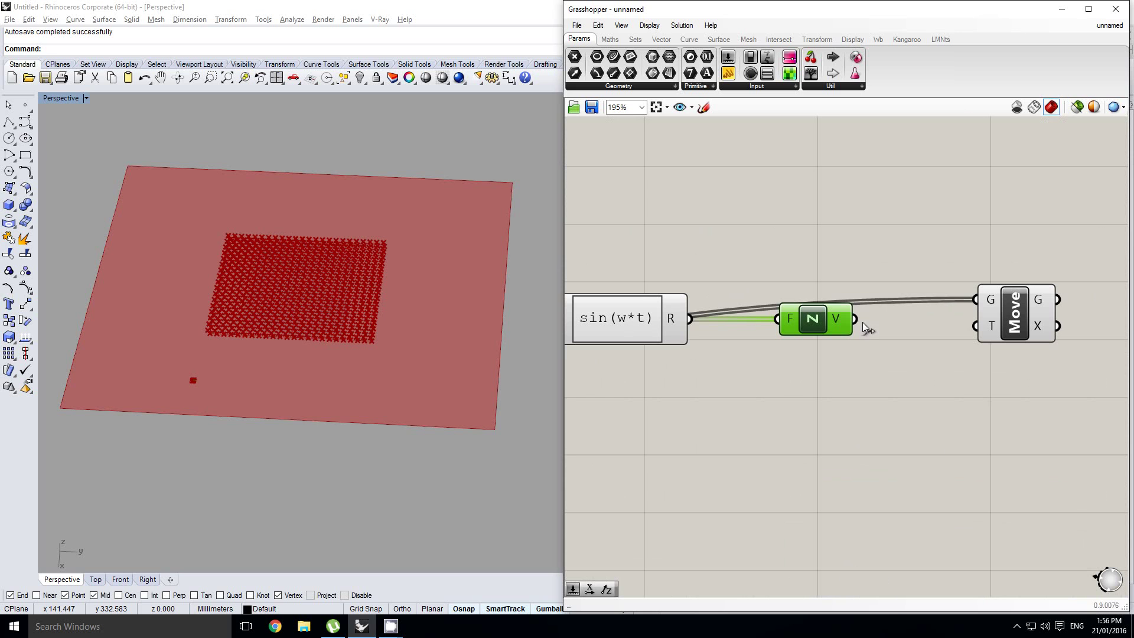
drag(990, 317, 990, 319)
drag(820, 326, 822, 334)
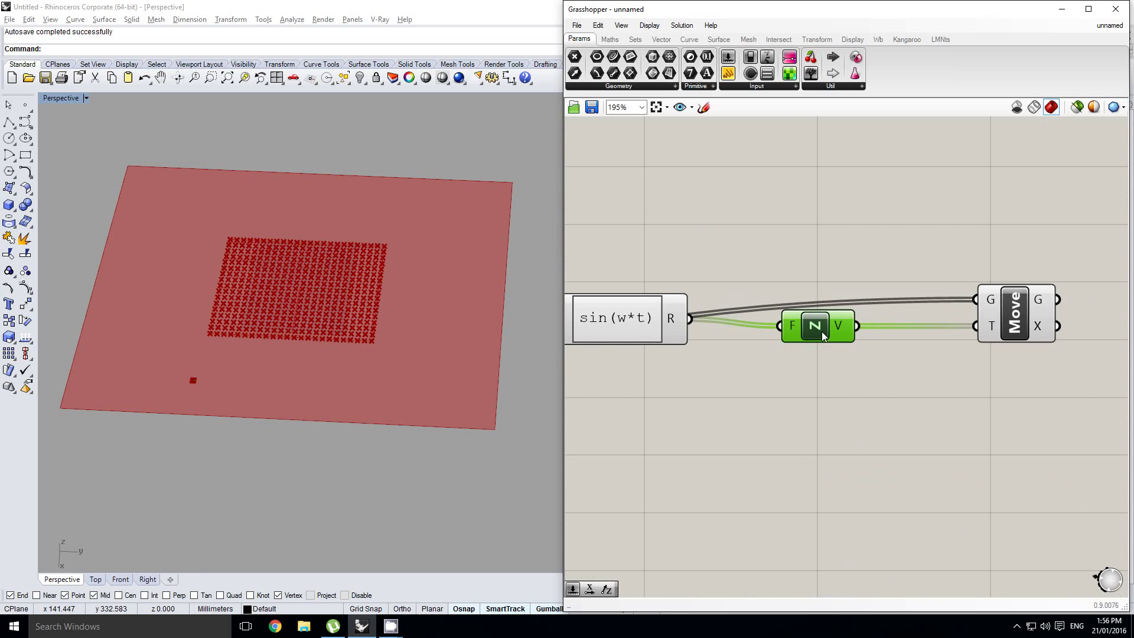
Turn off the preview of the SDivide component.
right_drag(791, 346, 933, 331)
scroll(934, 331, down, 4)
right_drag(762, 365, 927, 319)
scroll(880, 331, down, 2)
scroll(768, 310, up, 3)
click(738, 327)
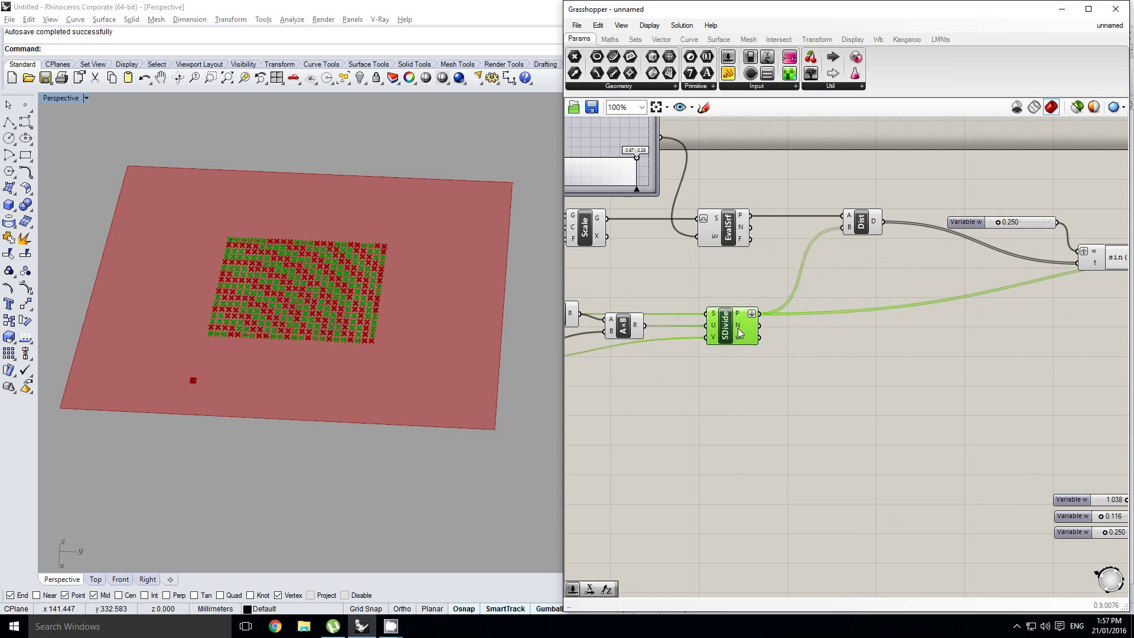
middle_click(739, 327)
click(779, 284)
Turn off the previews of the Scale and Evaluate Surface components, leaving the moved point grid in view.
shift+right_drag(299, 285, 289, 310)
scroll(289, 310, up, 8)
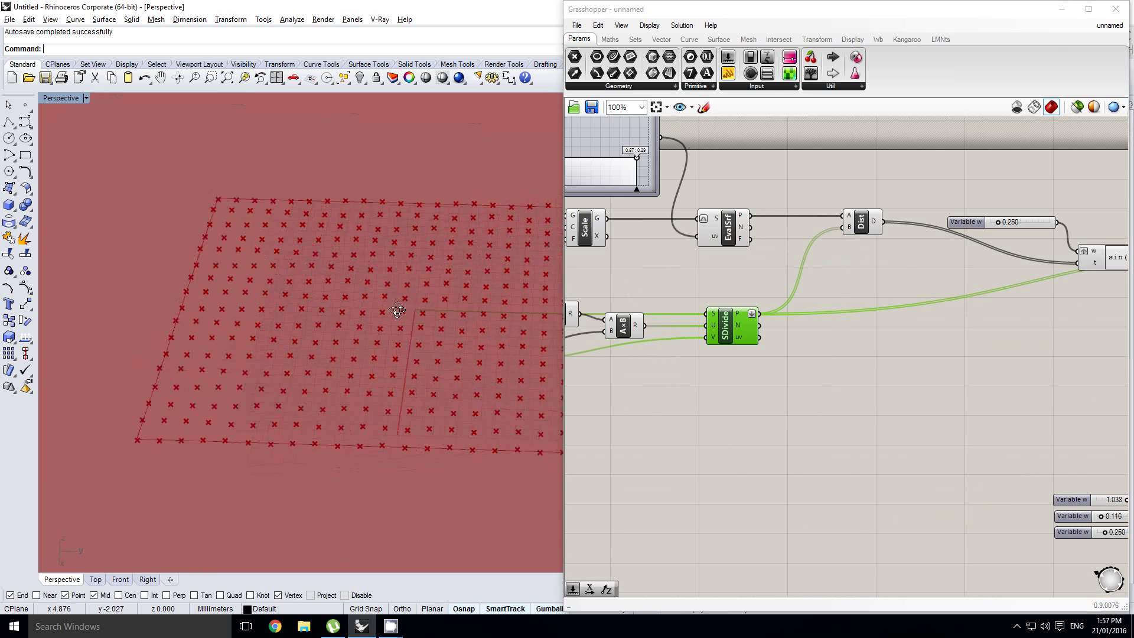
right_drag(399, 313, 323, 335)
scroll(920, 345, down, 2)
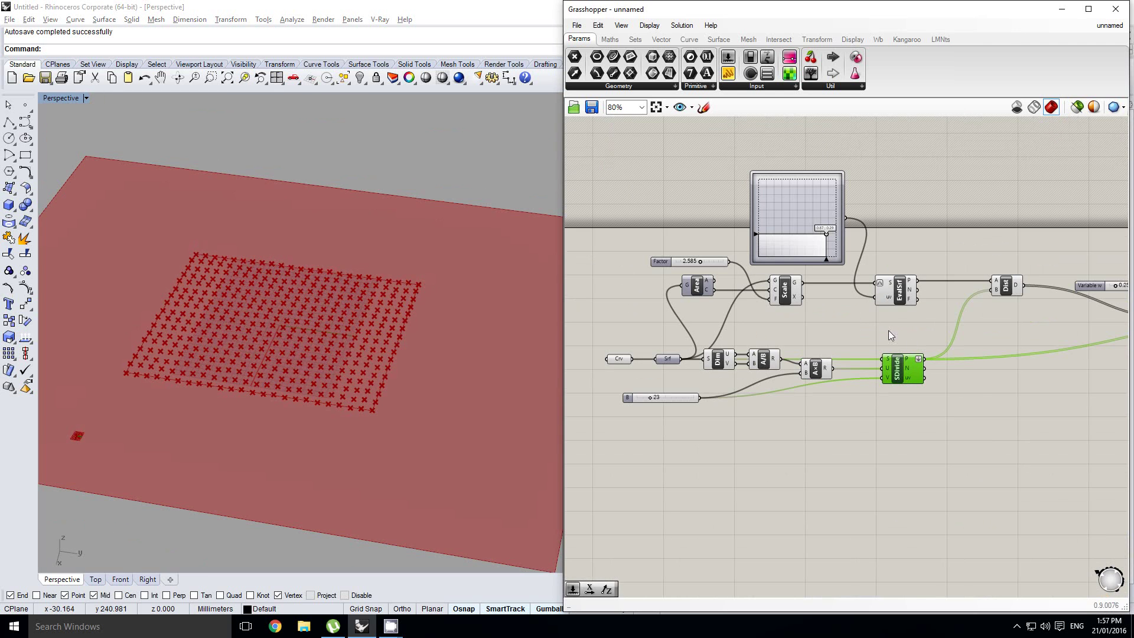
drag(937, 319, 774, 284)
middle_click(899, 289)
click(936, 255)
right_drag(964, 296, 860, 309)
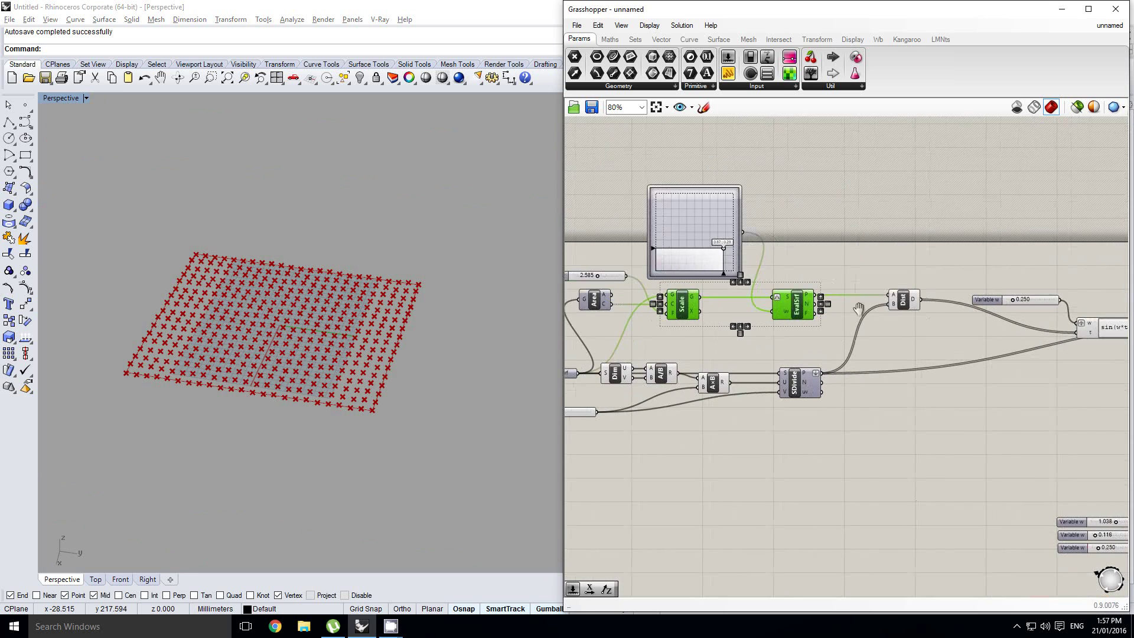
Add a Surface From Points component and connect the G output of Move to its P input.
right_drag(1102, 363, 774, 355)
right_drag(1038, 335, 984, 327)
double_click(984, 327)
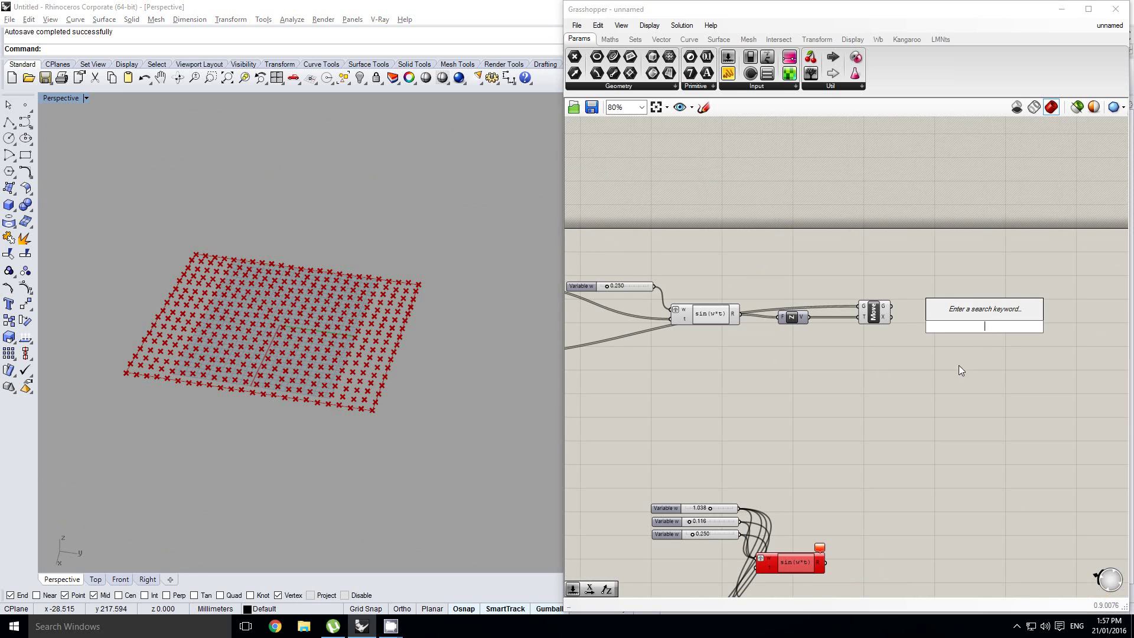
text(sr)
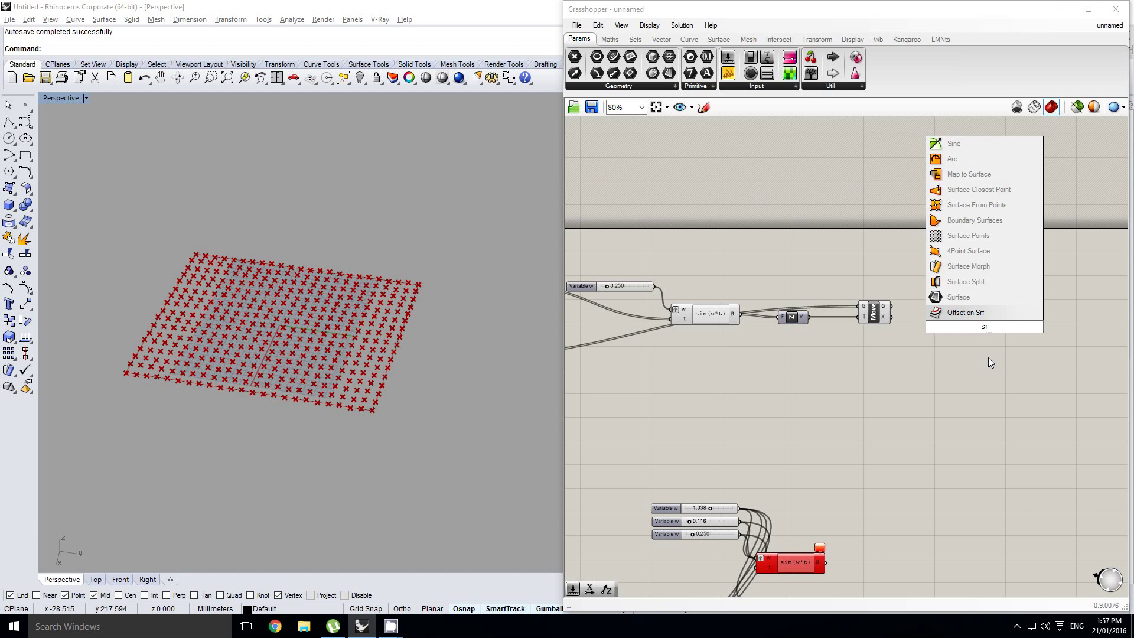
text(f from)
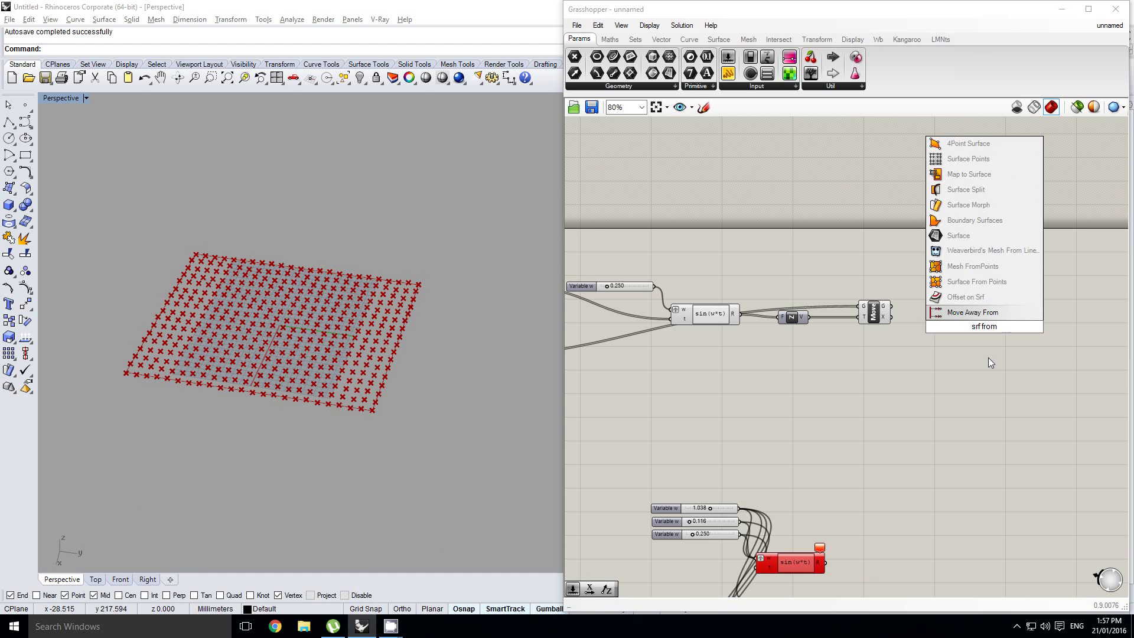
key(Up)
key(Return)
scroll(939, 336, up, 3)
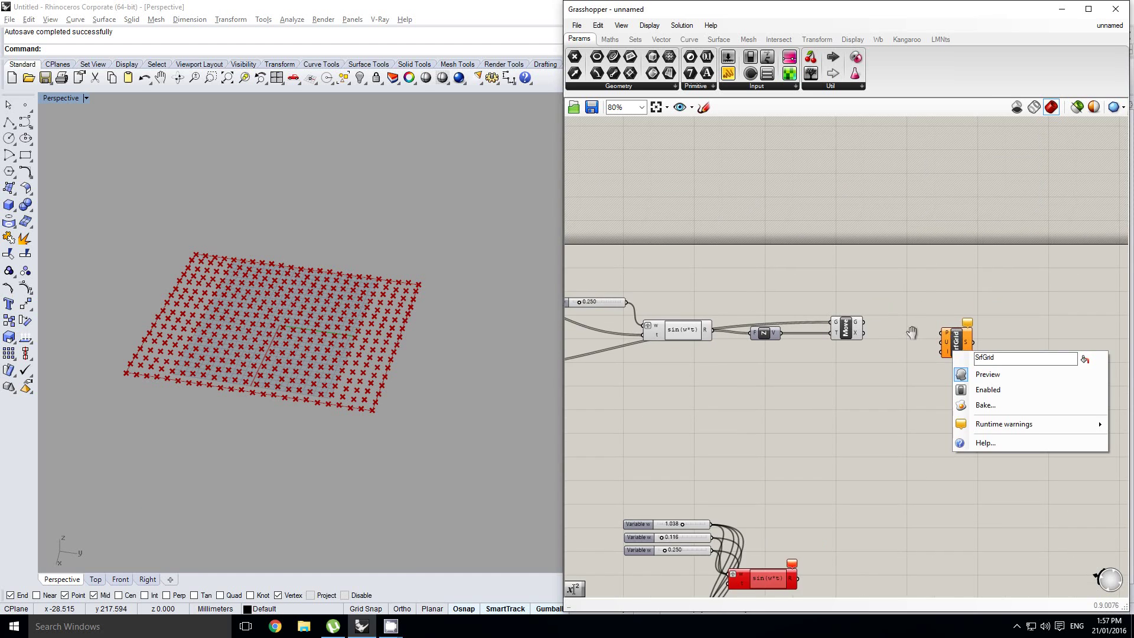
drag(1031, 366, 1008, 344)
right_drag(873, 349, 992, 333)
scroll(1092, 258, down, 4)
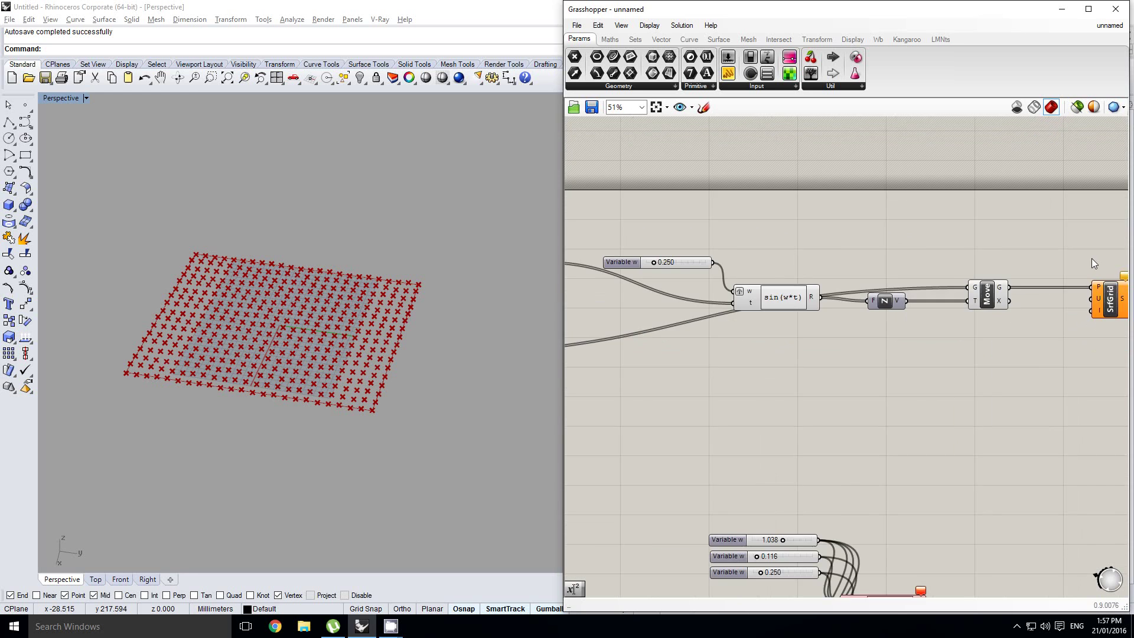
Remove the flattening from the P output of SDivide.
scroll(788, 335, up, 3)
right_drag(756, 333, 708, 318)
right_click(707, 319)
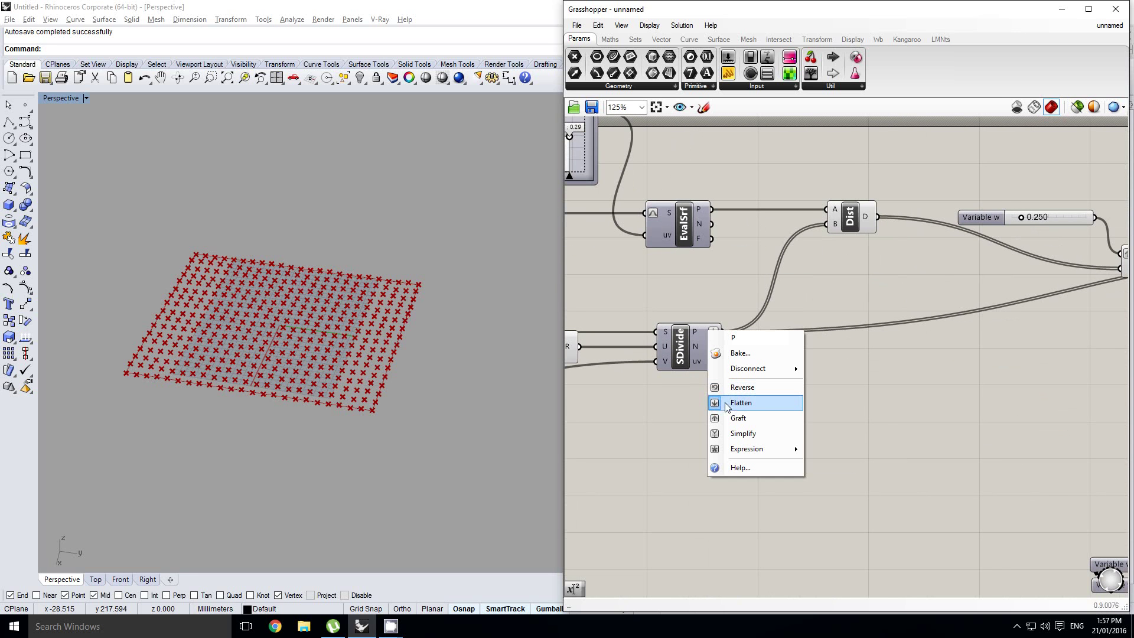
click(727, 405)
scroll(697, 337, down, 4)
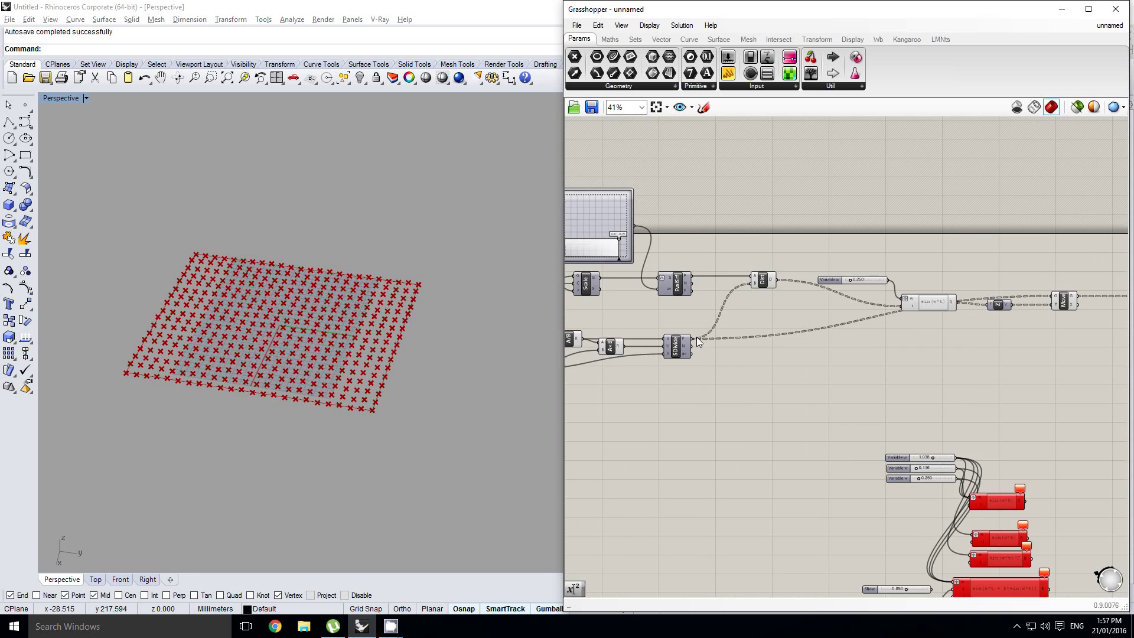
Locate the A×B multiplication that supplies the U division count of SDivide.
right_drag(816, 350, 806, 360)
right_drag(656, 371, 832, 356)
scroll(705, 354, up, 2)
scroll(729, 366, up, 1)
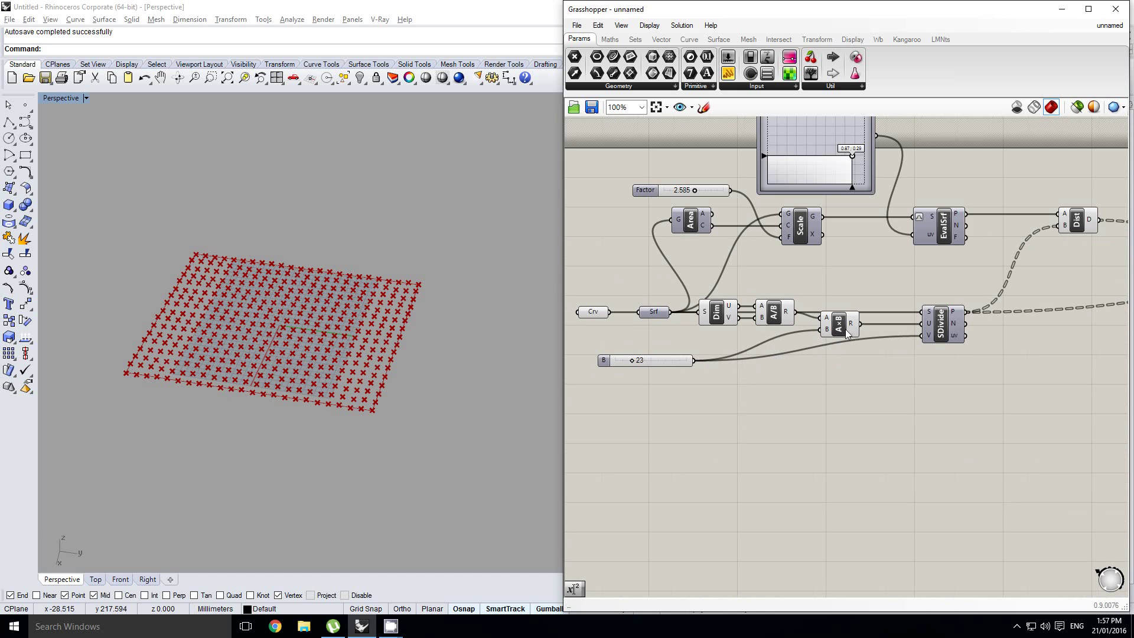
Insert an Integer parameter between the A×B multiplication result and the U input of SDivide.
click(930, 328)
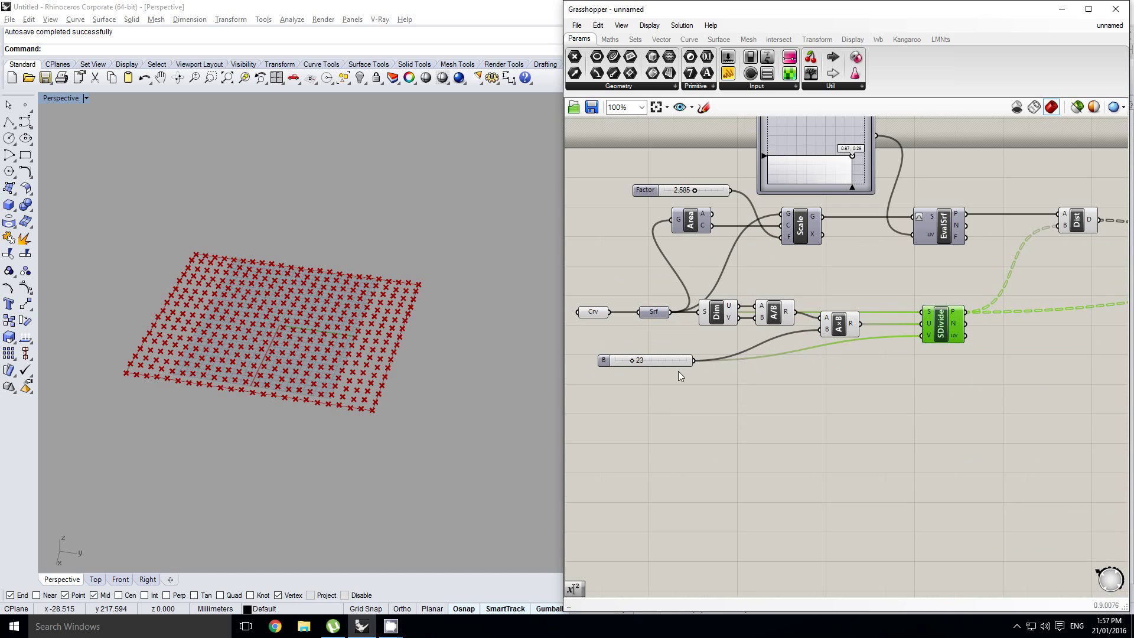
click(661, 363)
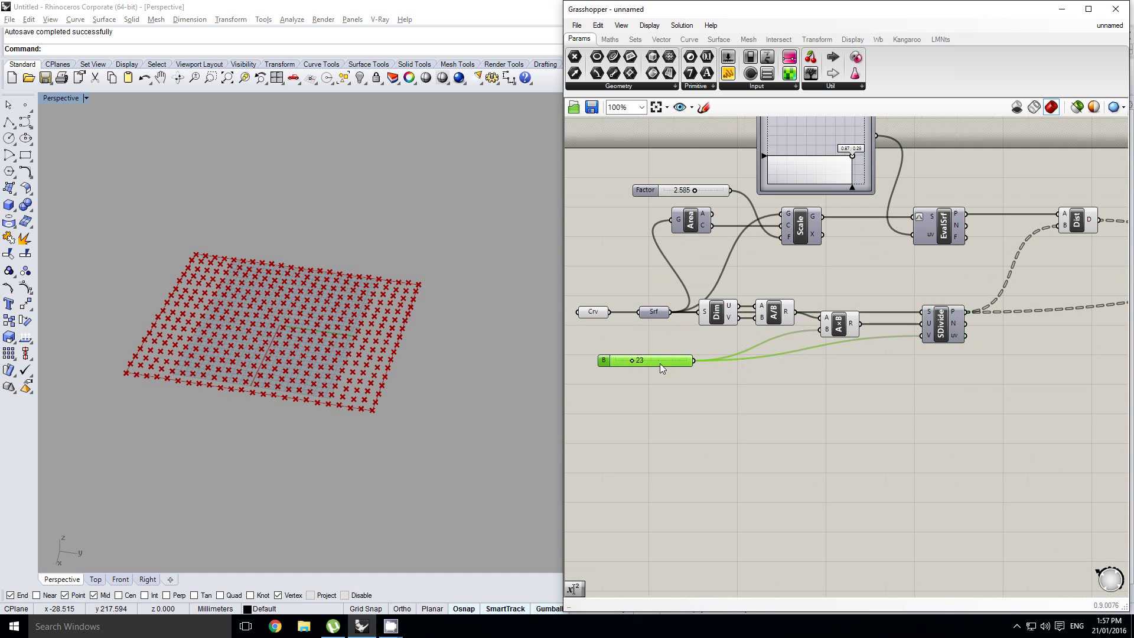
right_drag(897, 331, 812, 336)
drag(862, 338, 908, 339)
right_drag(855, 335, 885, 338)
double_click(846, 334)
text(int)
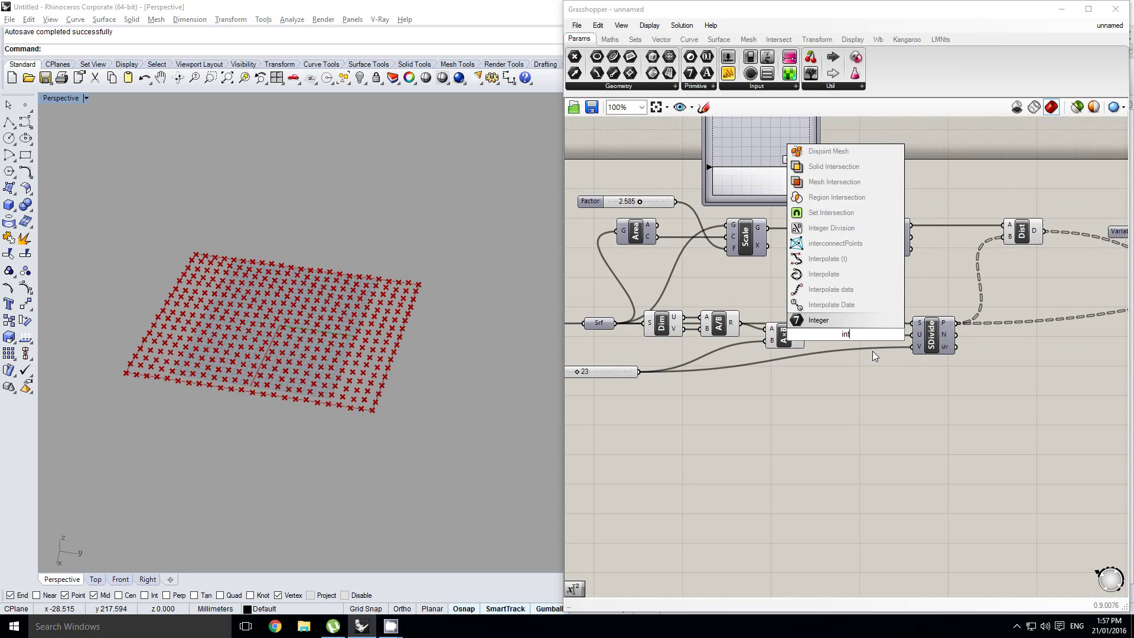
key(Return)
scroll(870, 326, up, 3)
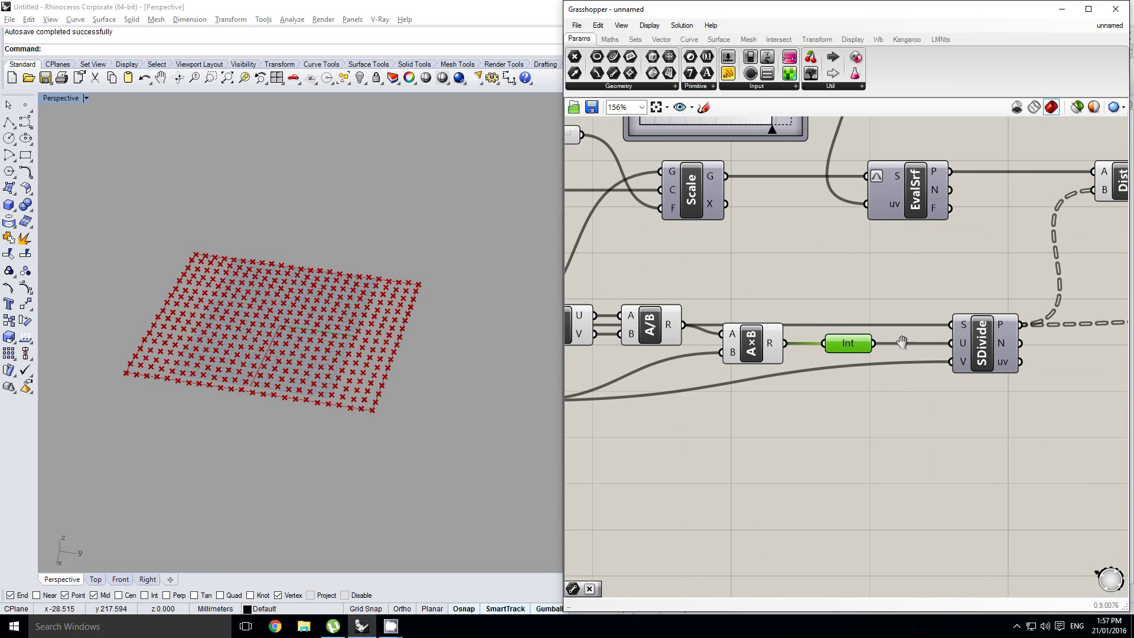
right_drag(925, 342, 848, 344)
scroll(829, 337, down, 1)
click(811, 346)
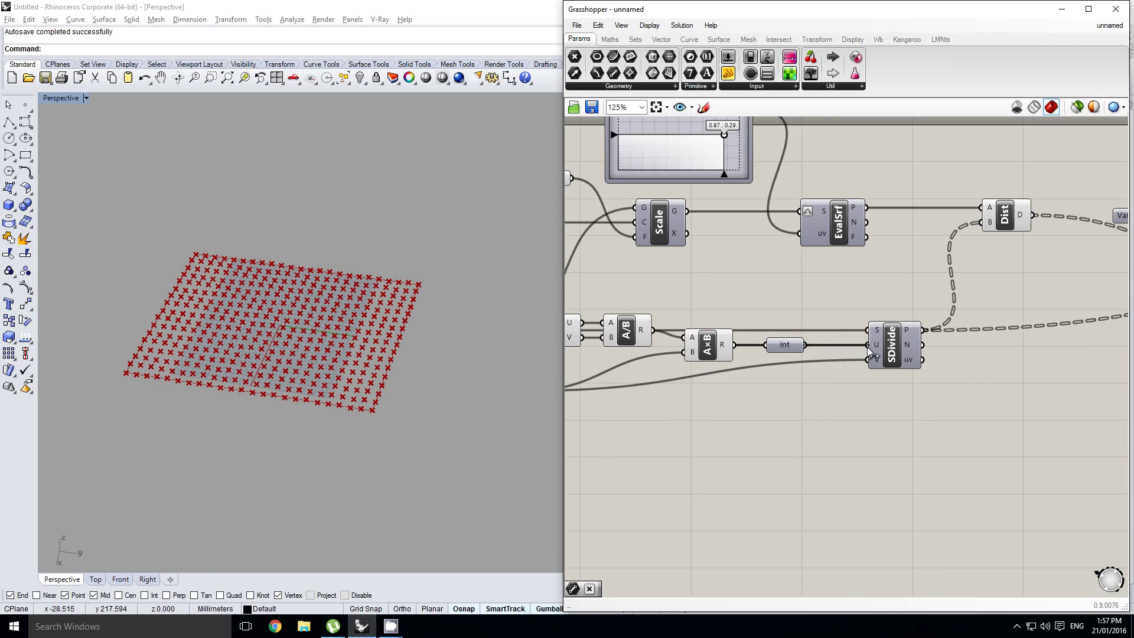
scroll(1022, 348, down, 4)
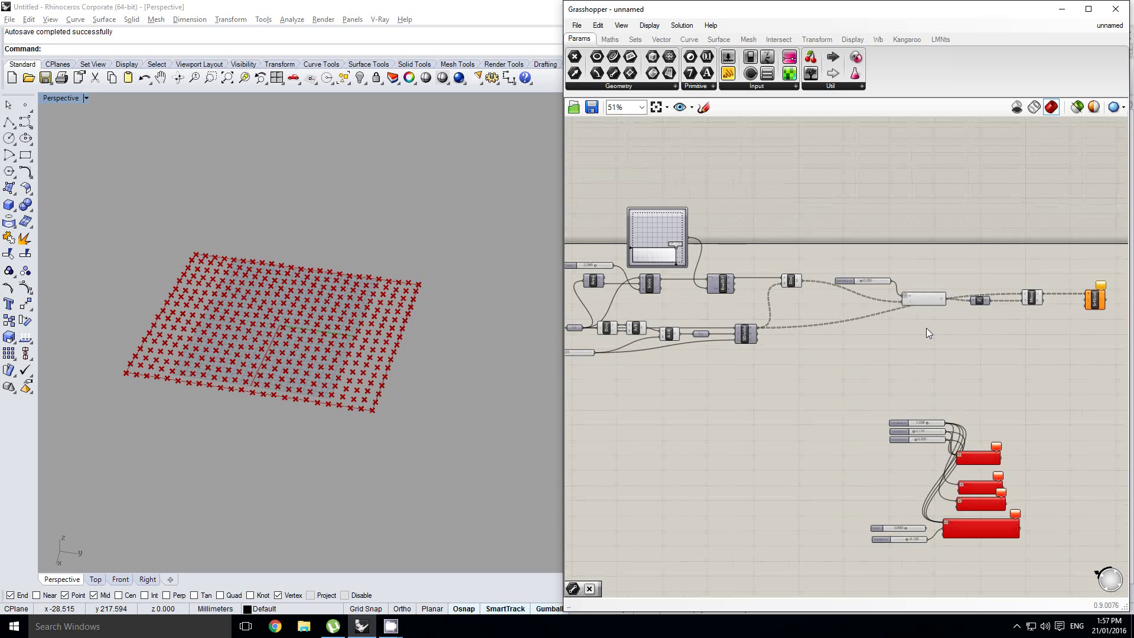
scroll(980, 313, up, 6)
scroll(992, 298, down, 5)
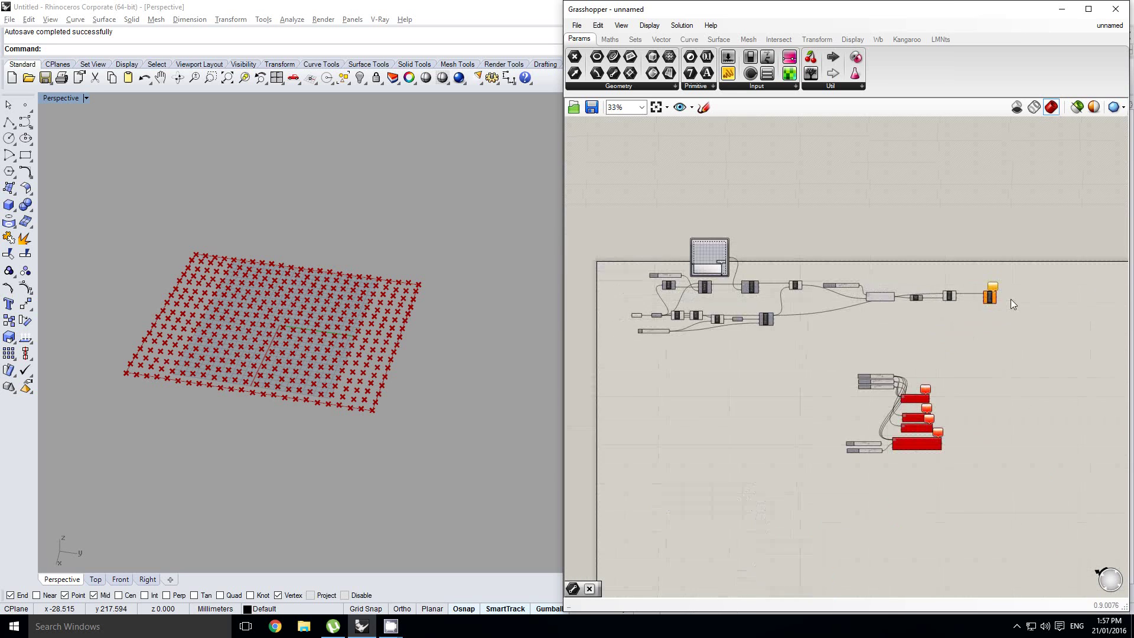
scroll(886, 308, up, 4)
right_drag(954, 367, 919, 387)
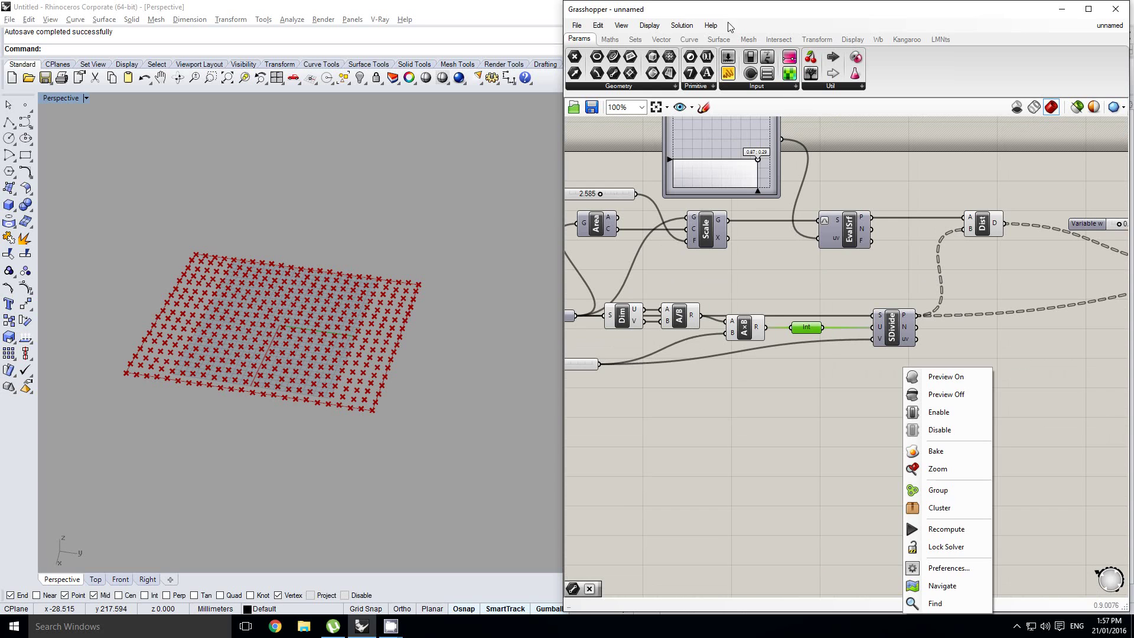
click(830, 245)
click(840, 270)
right_drag(849, 279, 821, 285)
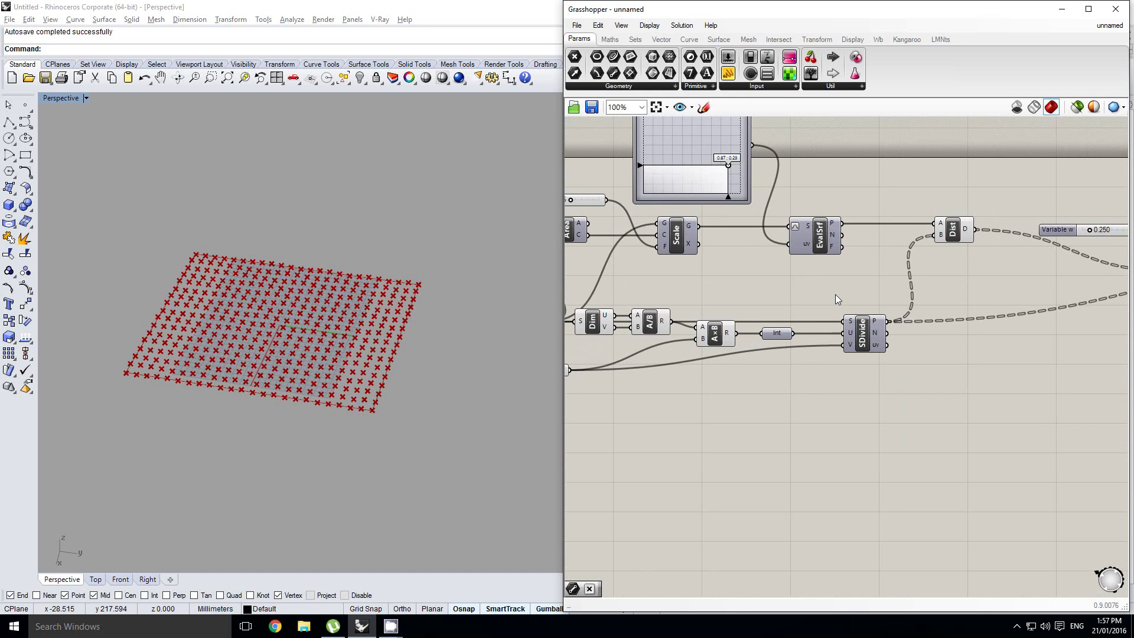
right_drag(835, 294, 855, 346)
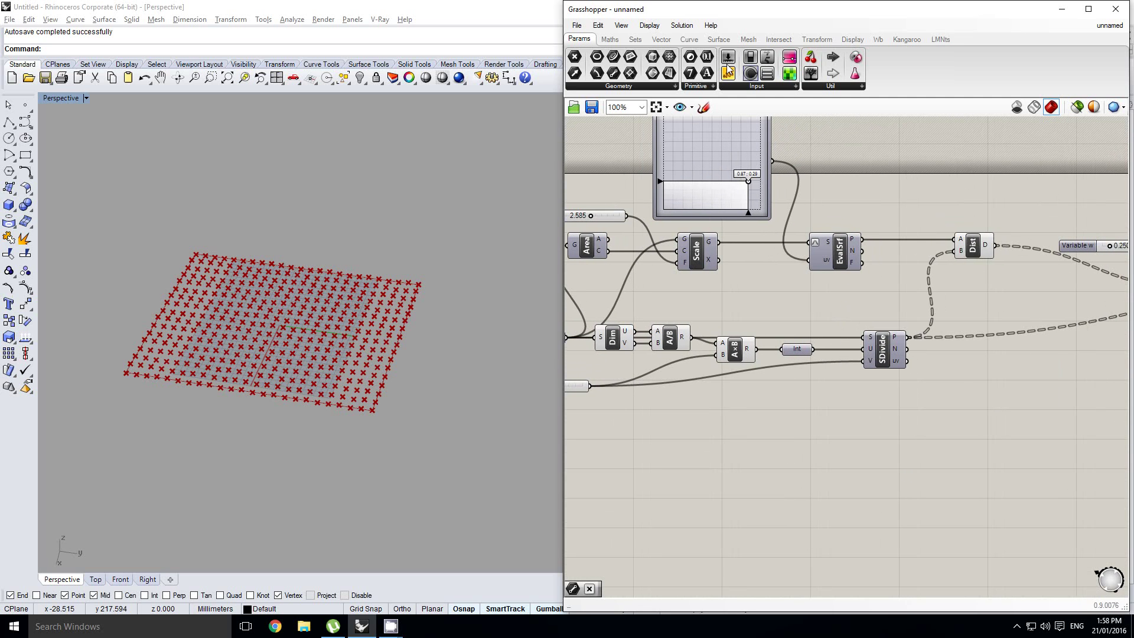
Add an Expression component below SDivide and connect the Integer parameter to its x input.
click(610, 41)
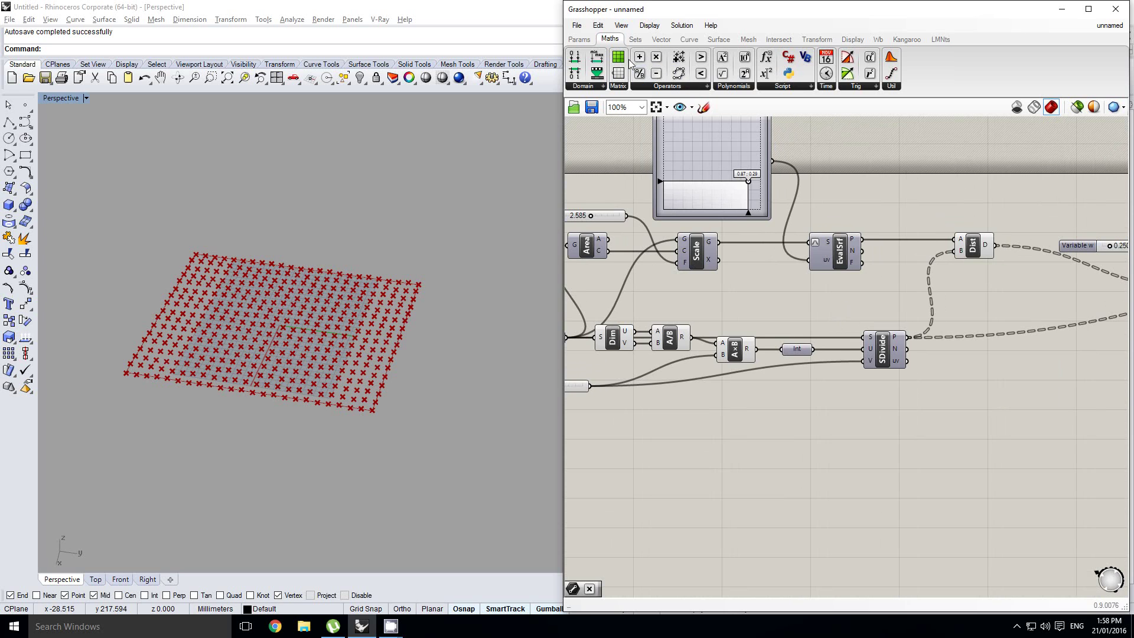
drag(867, 356, 882, 385)
right_drag(881, 383, 843, 374)
scroll(842, 373, up, 4)
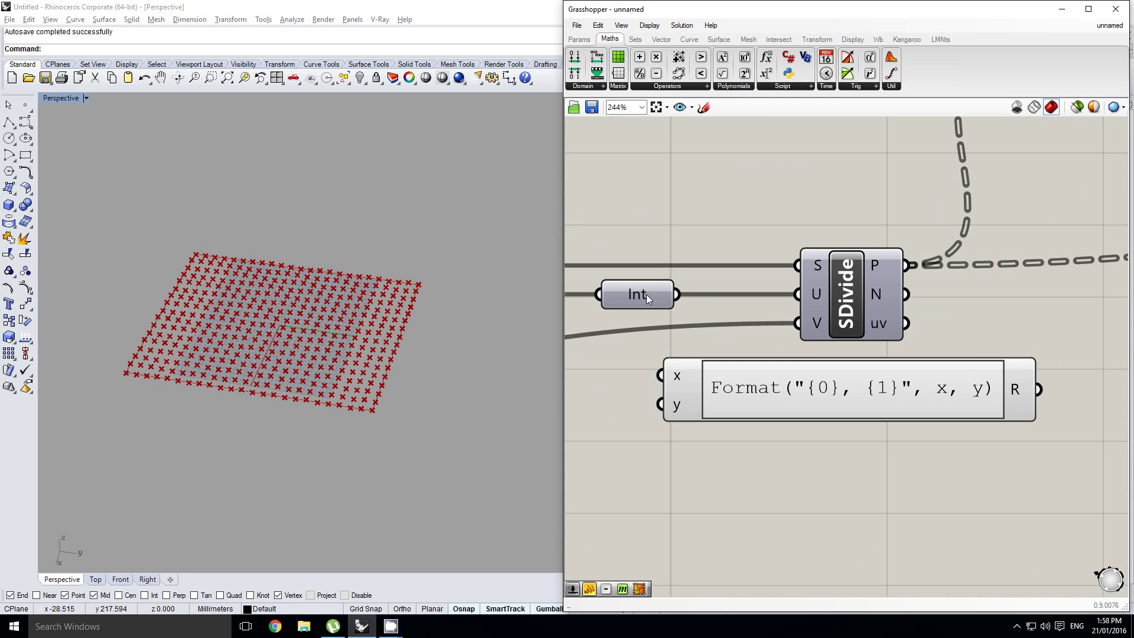
mouse_move(647, 294)
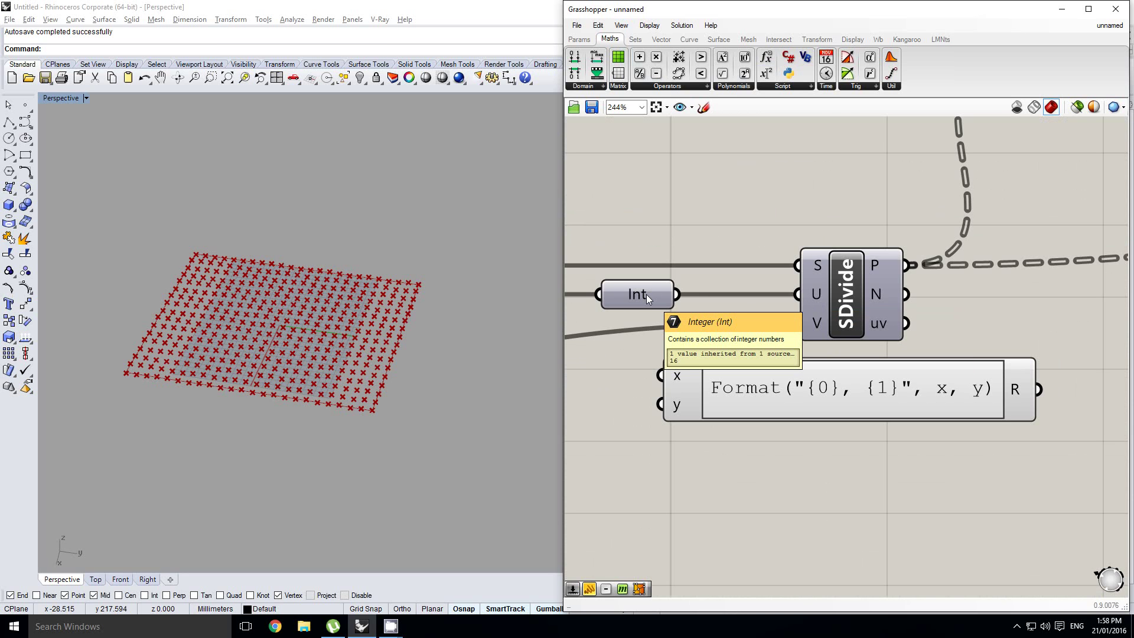
click(647, 294)
drag(675, 294, 662, 375)
click(760, 395)
Set the component's expression to u+1 and remove its unused y input.
double_click(870, 396)
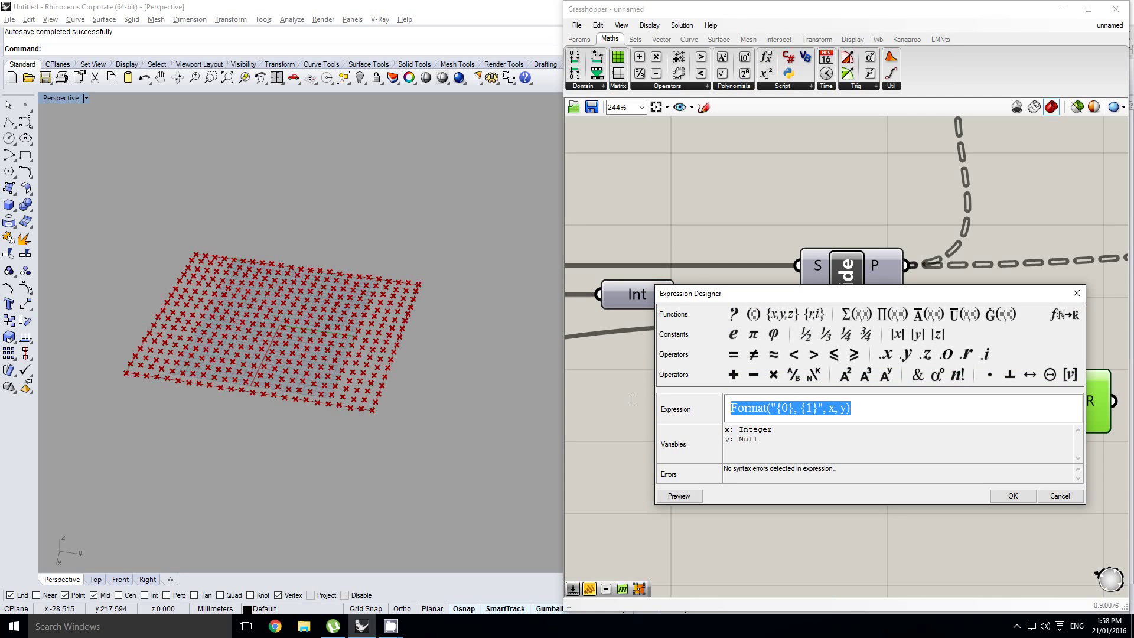
text(u+1)
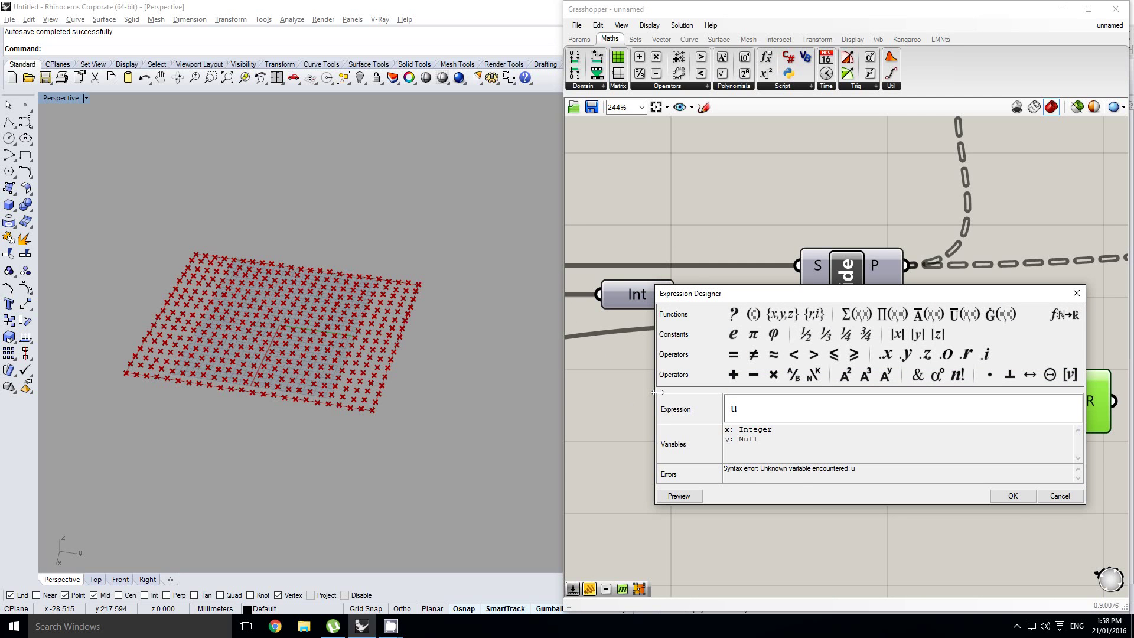
click(1013, 496)
scroll(885, 415, up, 2)
Rename the expression's x input to u and recompute the solution.
right_click(870, 392)
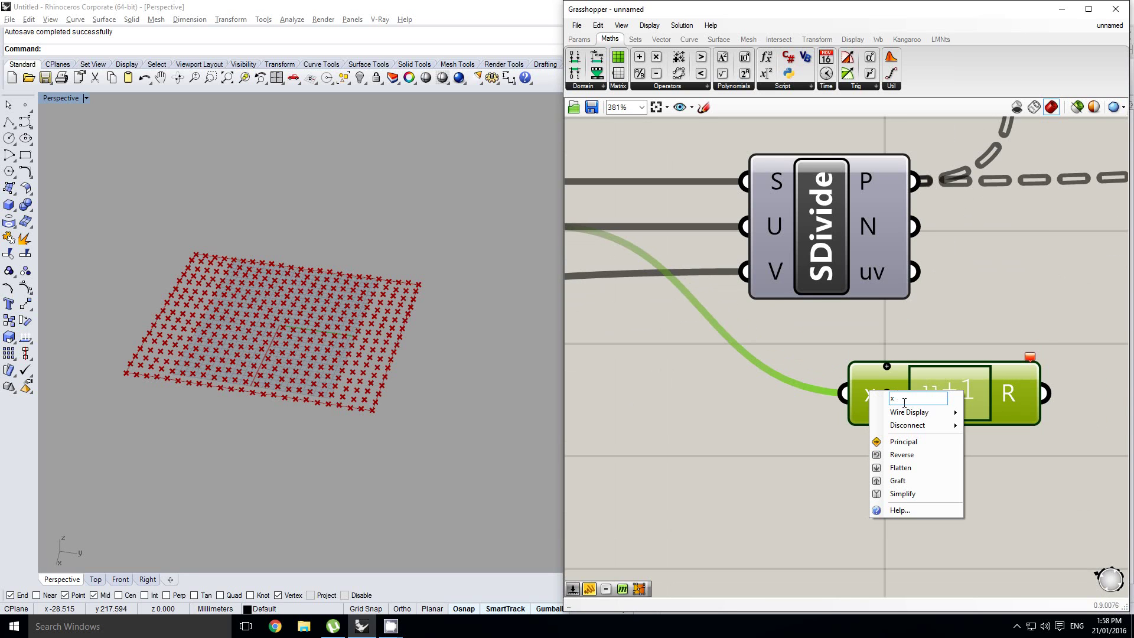
text(u)
key(Return)
scroll(833, 354, down, 1)
mouse_move(833, 367)
right_down()
mouse_move(764, 367)
mouse_move(825, 355)
right_up()
click(795, 352)
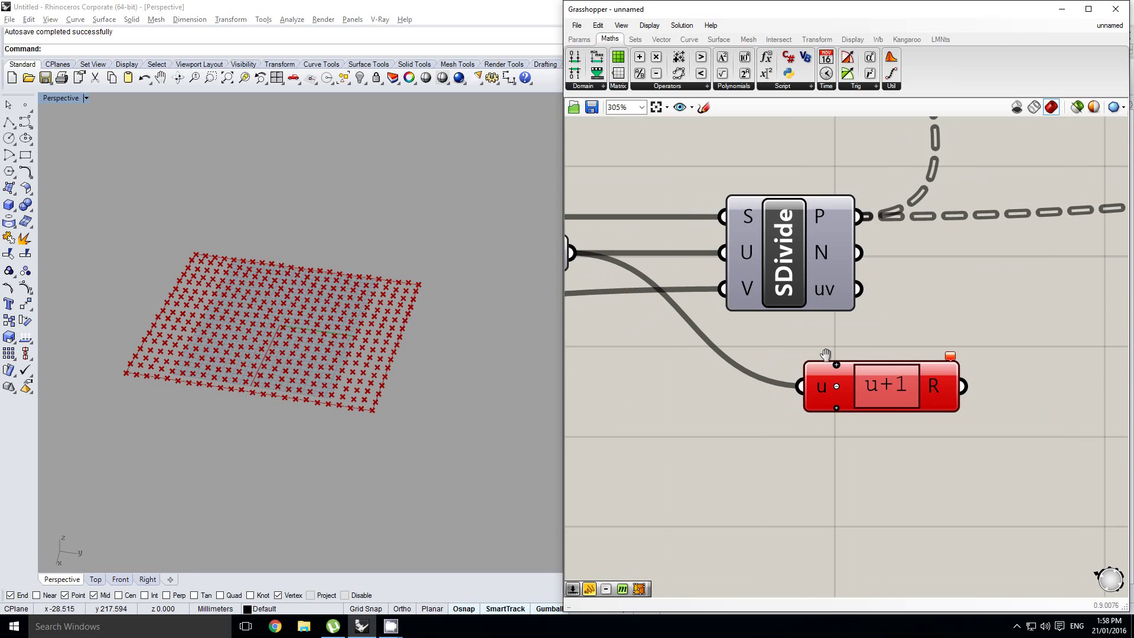
click(682, 25)
click(698, 38)
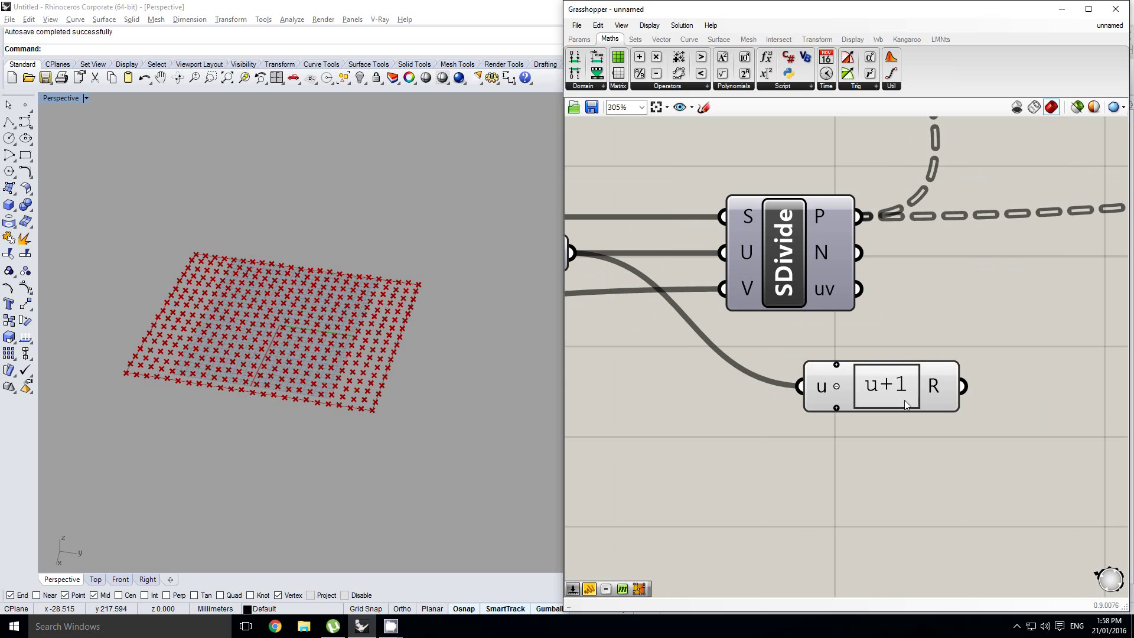
Move the u+1 expression near SrfGrid and connect its result to SrfGrid's U input.
drag(905, 405, 828, 405)
right_drag(886, 366, 818, 358)
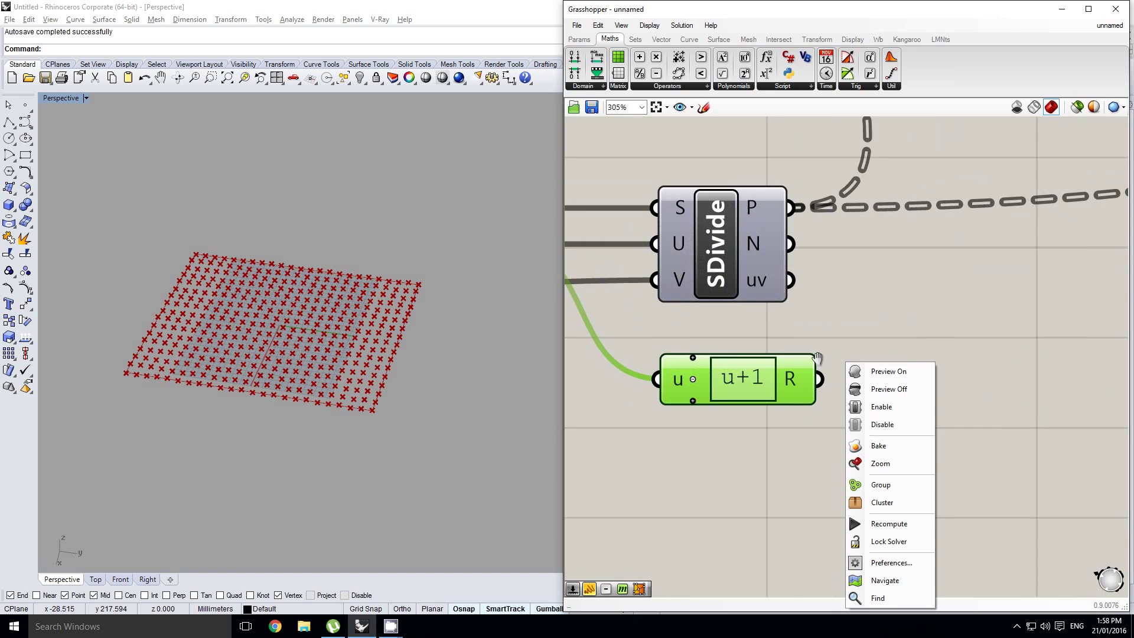
scroll(735, 347, down, 7)
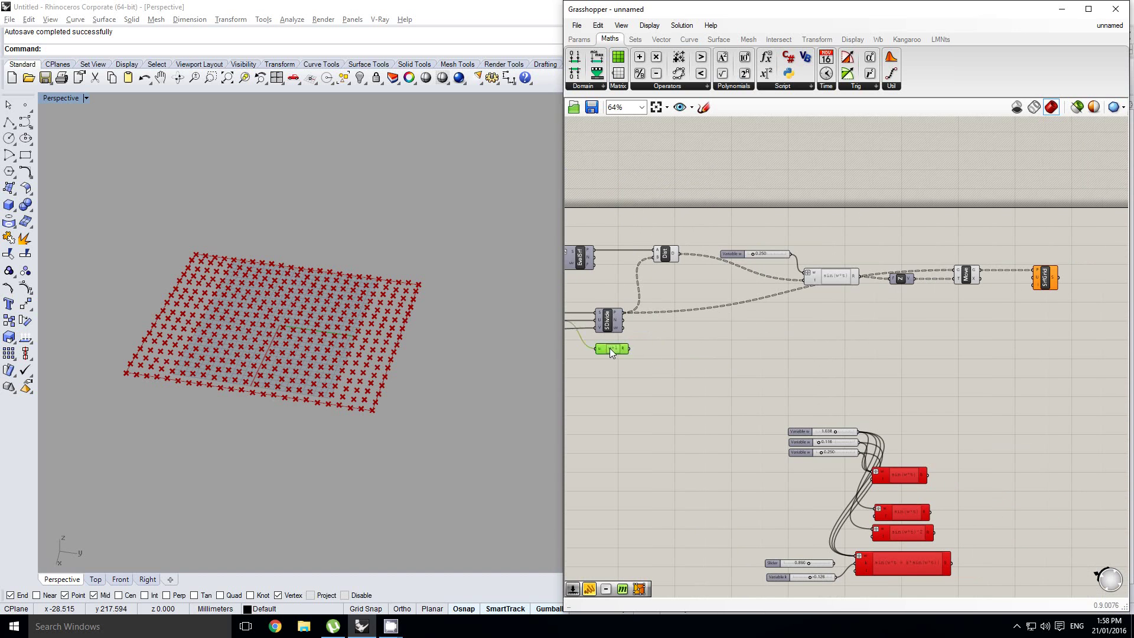
drag(611, 353, 943, 325)
scroll(1037, 315, up, 3)
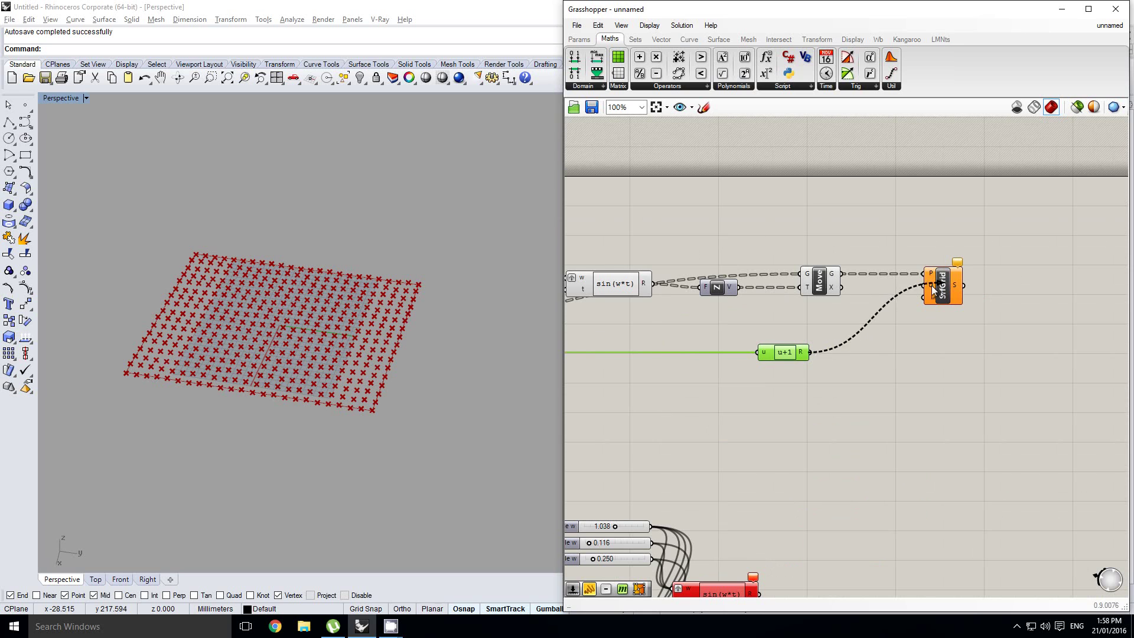
drag(923, 287, 923, 288)
Check the error on SrfGrid and flatten the P output of SDivide.
scroll(933, 295, up, 6)
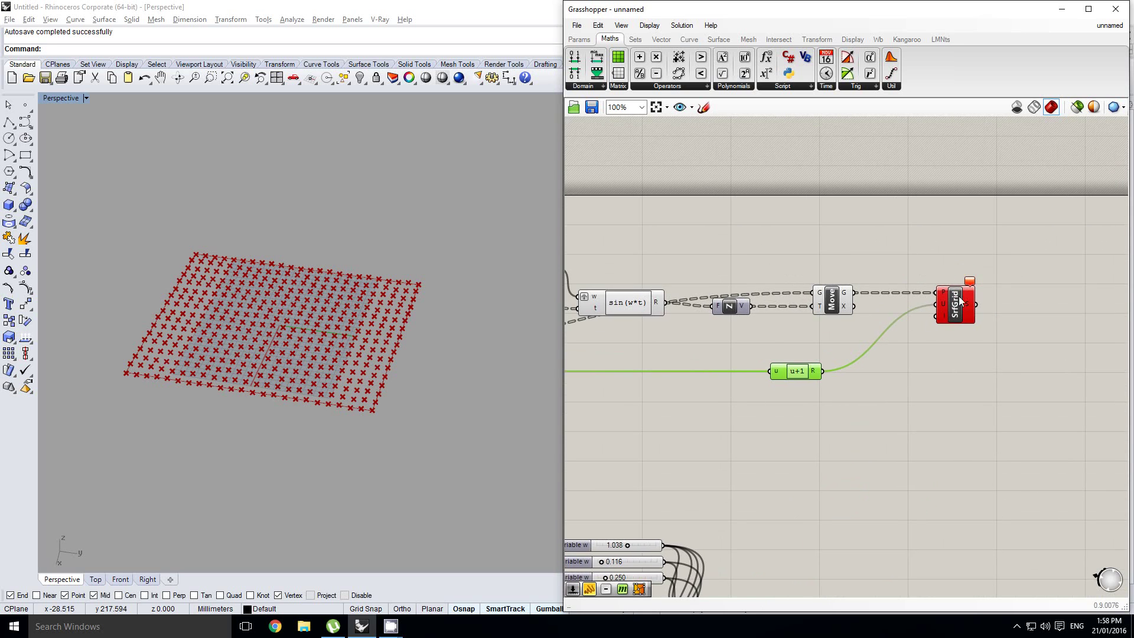
mouse_move(992, 270)
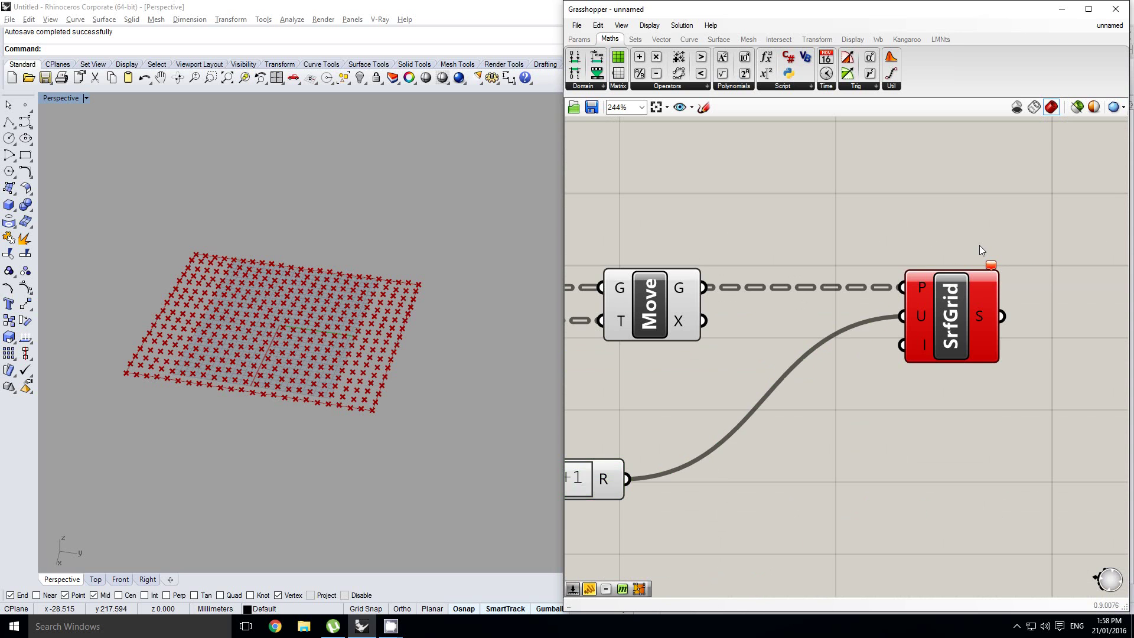
scroll(980, 246, down, 6)
scroll(1075, 232, down, 1)
right_drag(640, 266, 763, 274)
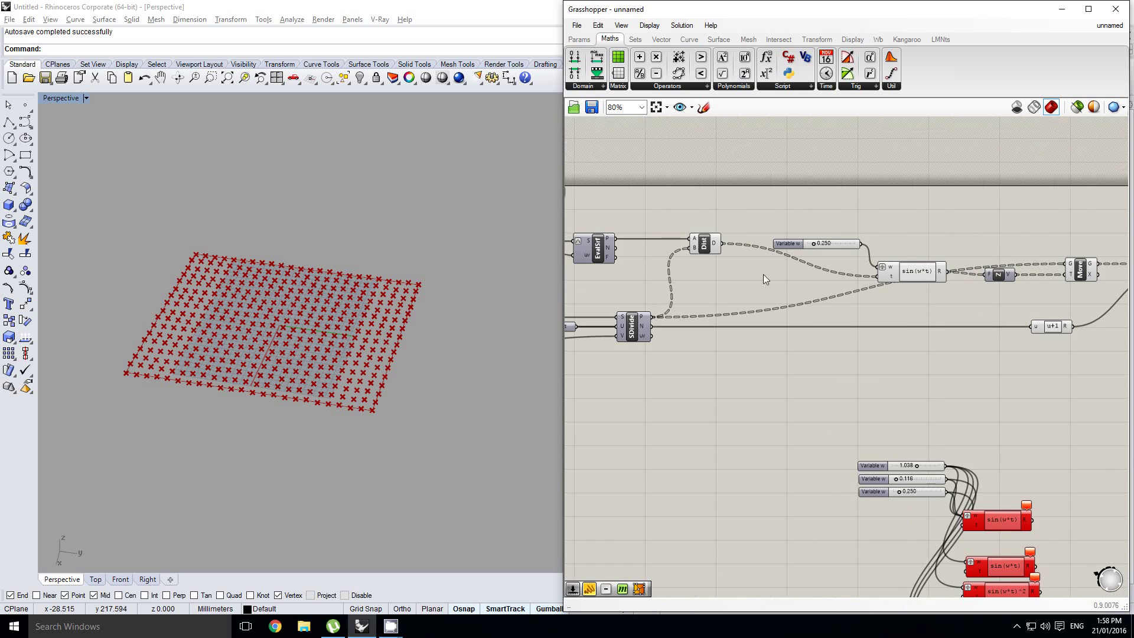
scroll(744, 311, up, 5)
right_drag(661, 317, 734, 332)
click(694, 317)
right_click(695, 317)
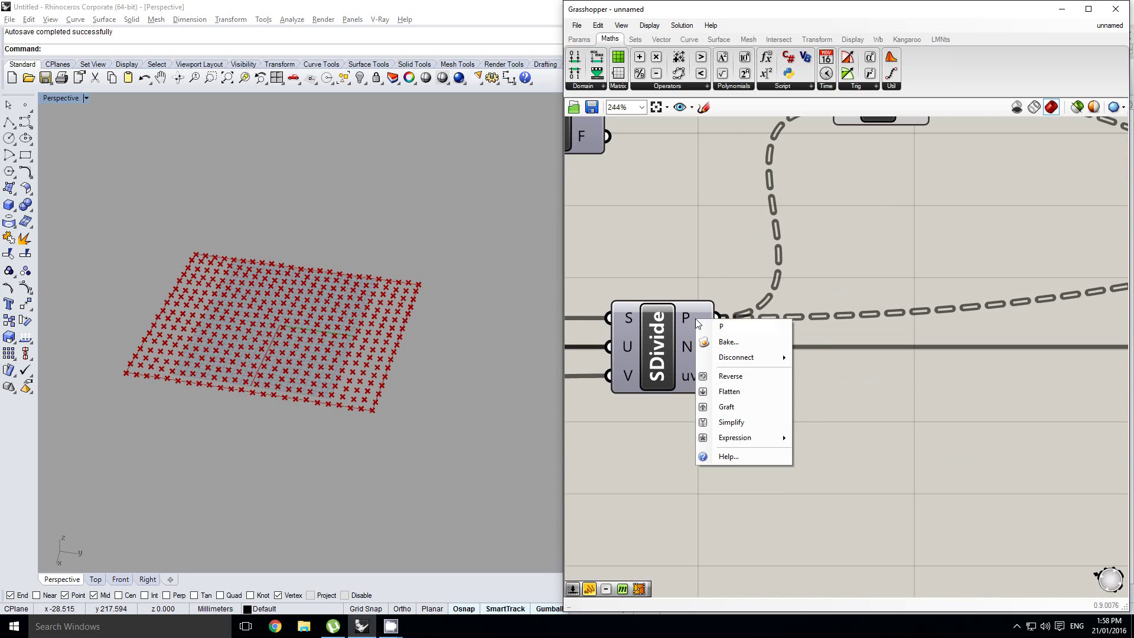
click(732, 392)
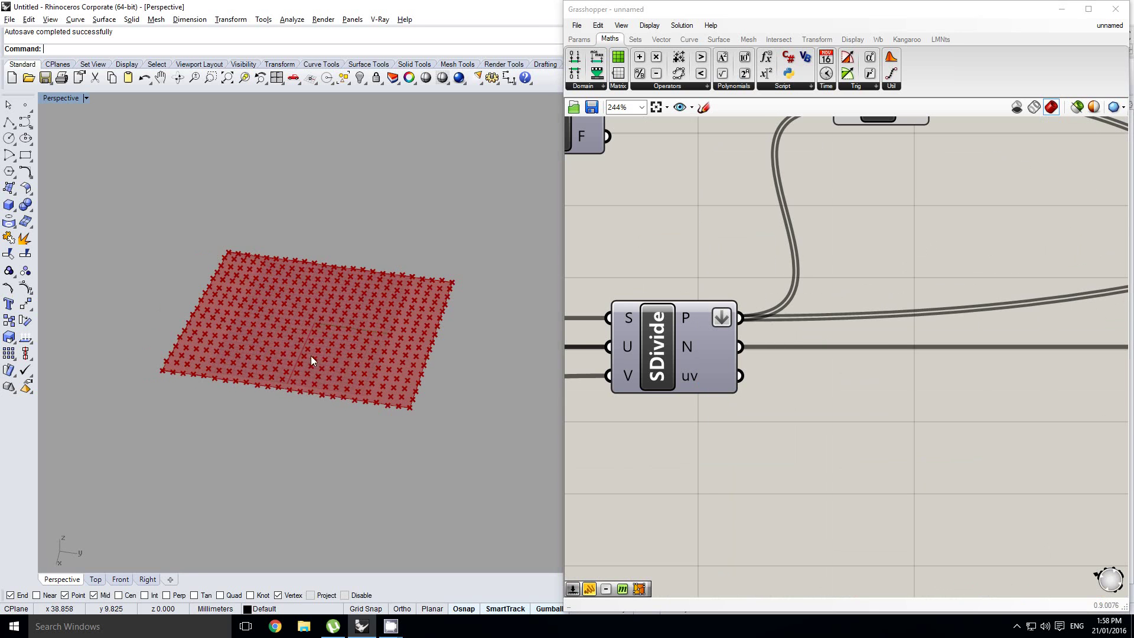
Turn off the preview of the Move component so its points are hidden in the viewport.
scroll(355, 384, up, 3)
mouse_move(355, 385)
right_down()
mouse_move(324, 307)
mouse_move(348, 364)
right_up()
right_drag(829, 288, 820, 292)
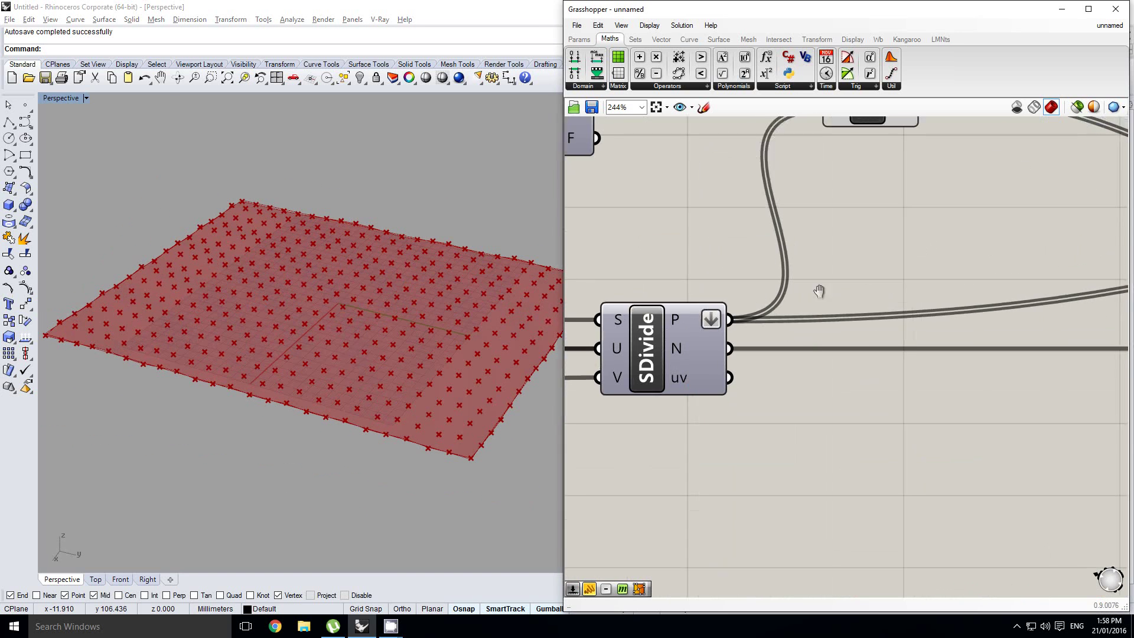
scroll(797, 309, down, 10)
right_drag(926, 298, 830, 311)
scroll(855, 320, up, 8)
click(939, 322)
middle_click(941, 317)
click(979, 277)
right_drag(448, 333, 370, 274)
right_drag(722, 273, 828, 271)
scroll(828, 271, down, 1)
click(850, 315)
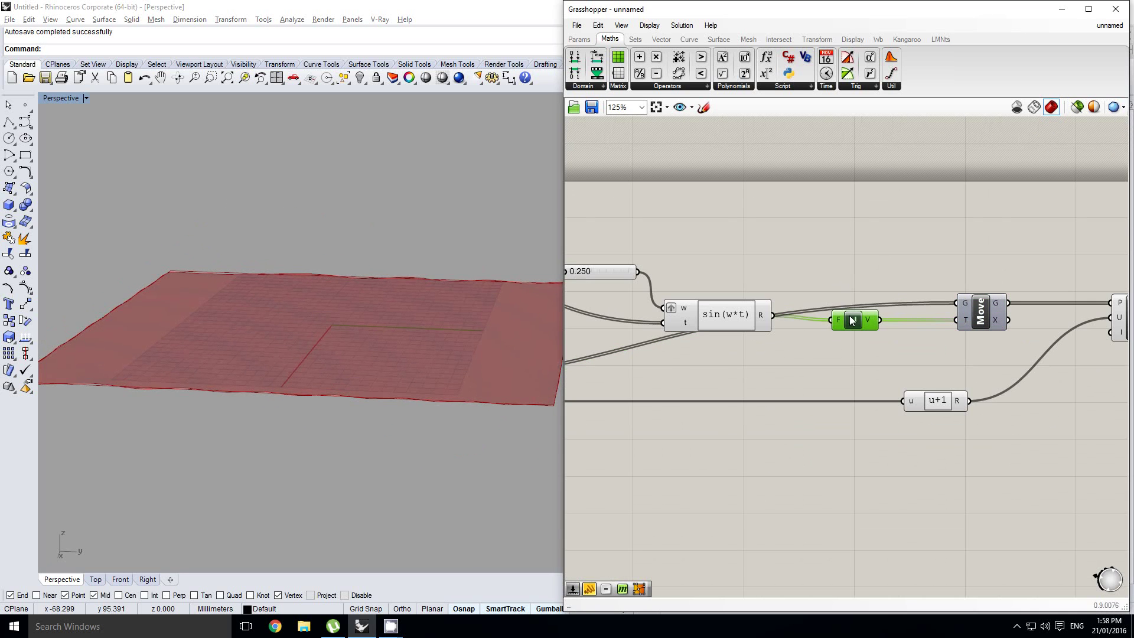
mouse_move(339, 364)
right_down()
mouse_move(329, 346)
mouse_move(359, 275)
mouse_move(346, 319)
right_up()
Make room after sin(w*t) and add a Multiplication component that takes the sin(w*t) result as its B input.
right_drag(893, 262, 833, 277)
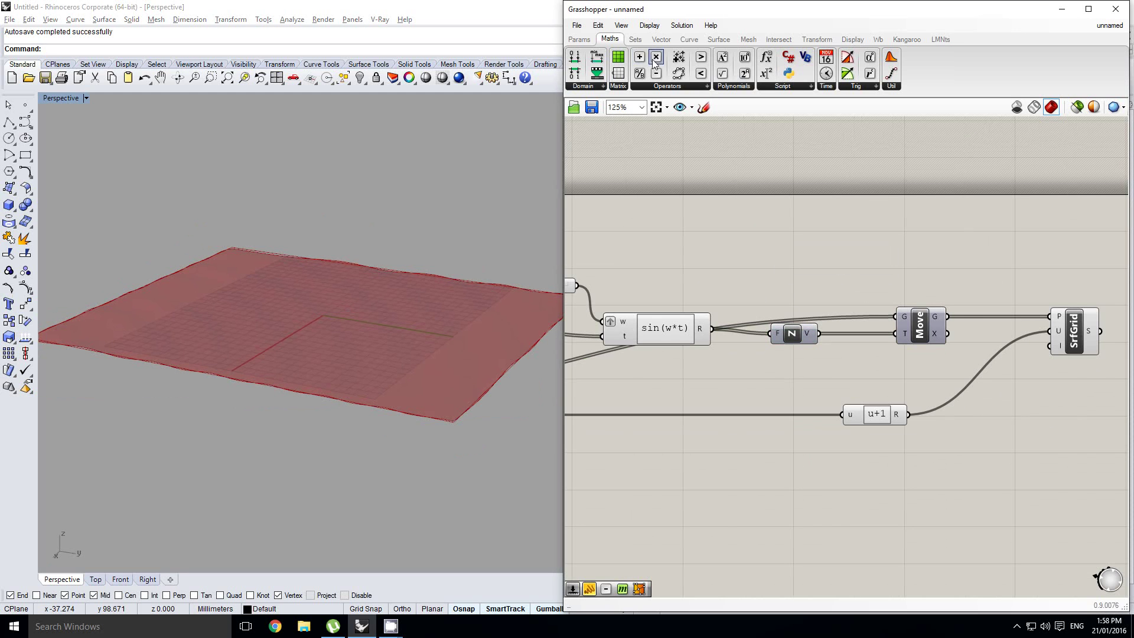
scroll(738, 335, up, 1)
click(735, 342)
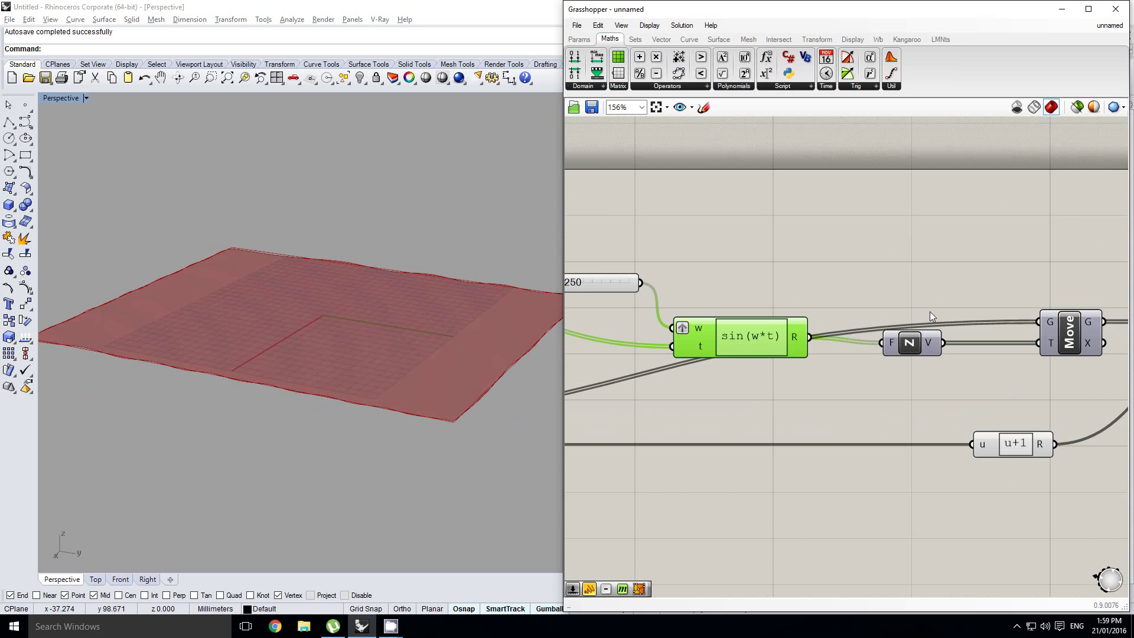
right_drag(929, 311, 810, 316)
drag(958, 352, 992, 352)
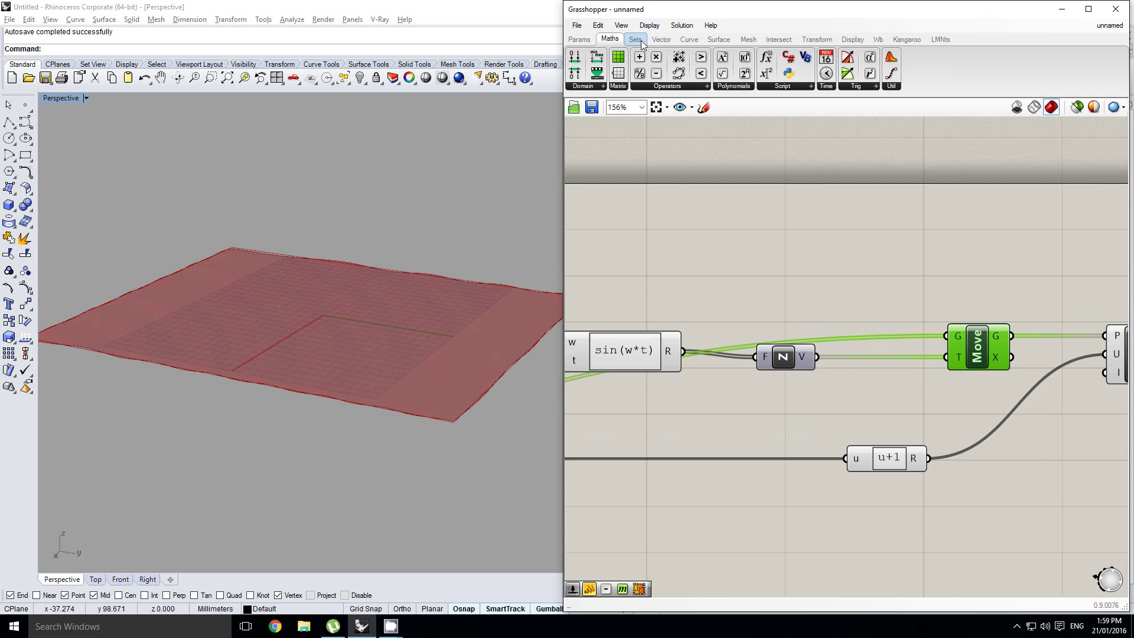
drag(737, 284, 738, 281)
drag(782, 366, 849, 367)
drag(714, 290, 744, 315)
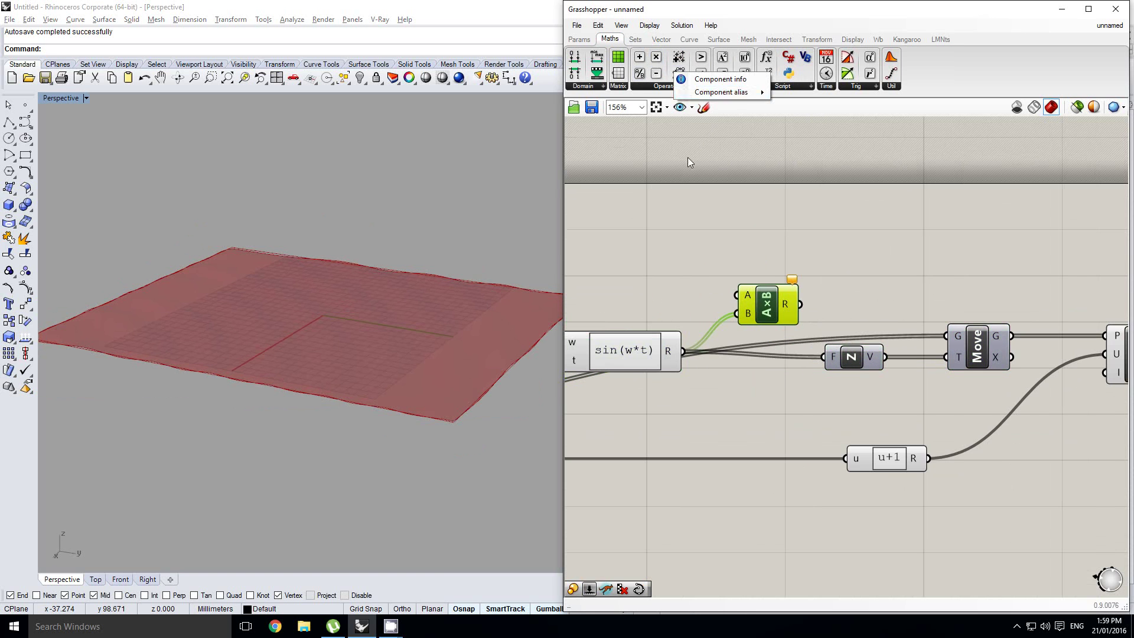
Add a number slider above the sin(w*t) expression for the new Multiplication component.
right_drag(687, 157, 763, 185)
click(583, 38)
drag(732, 58, 693, 310)
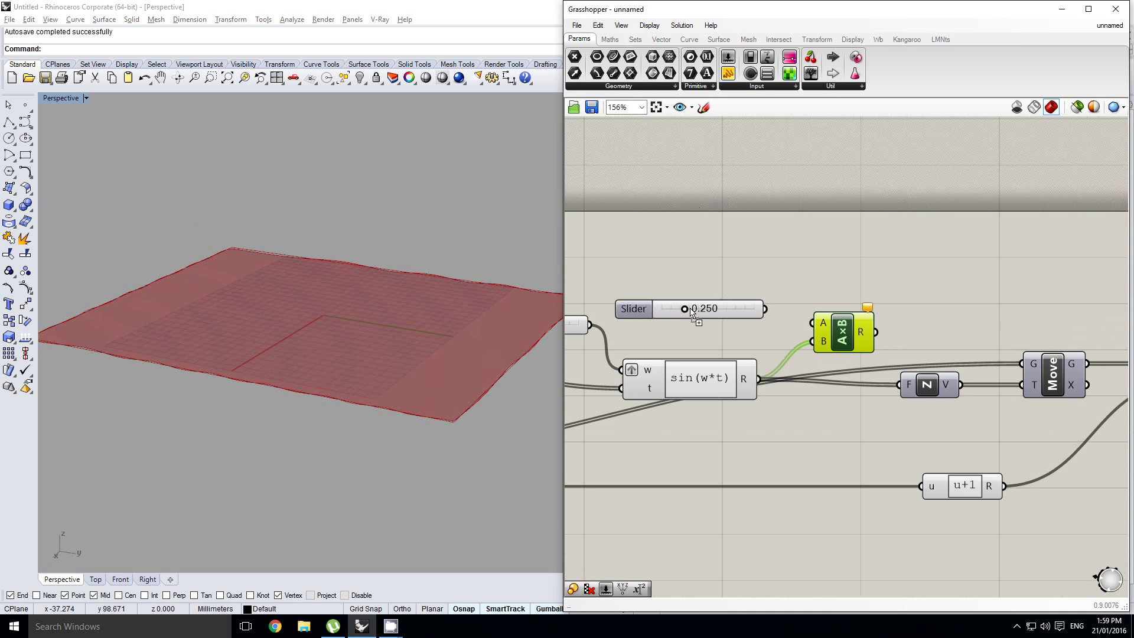
right_drag(695, 319, 768, 302)
drag(714, 294, 721, 279)
Set the new slider's maximum value to 10.
double_click(721, 277)
double_click(725, 311)
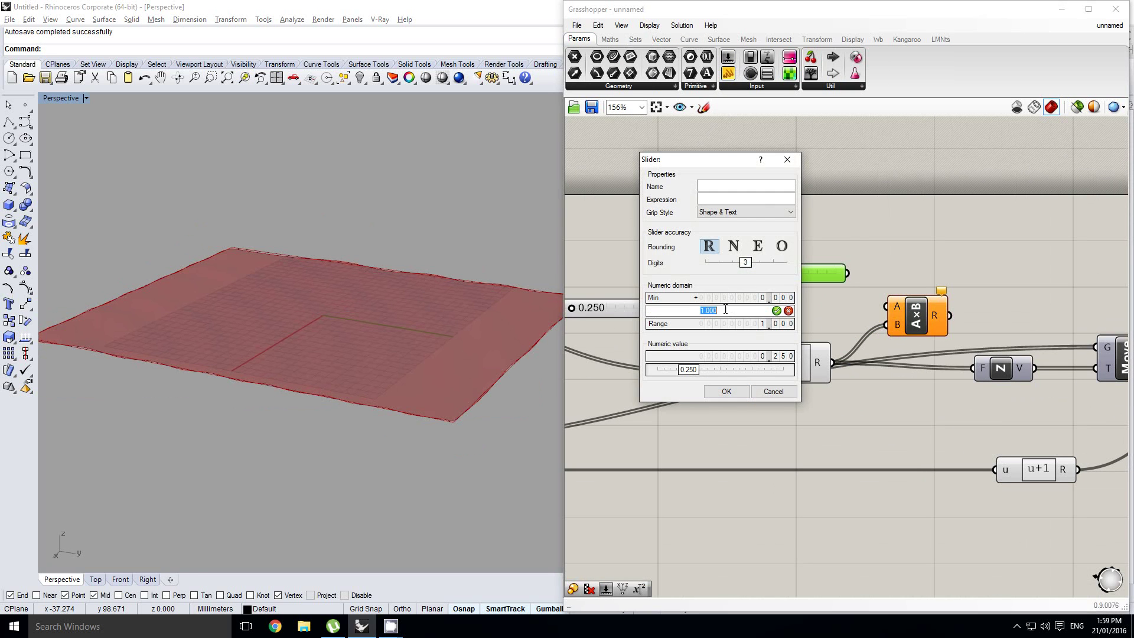
text(10)
key(Return)
key(Return)
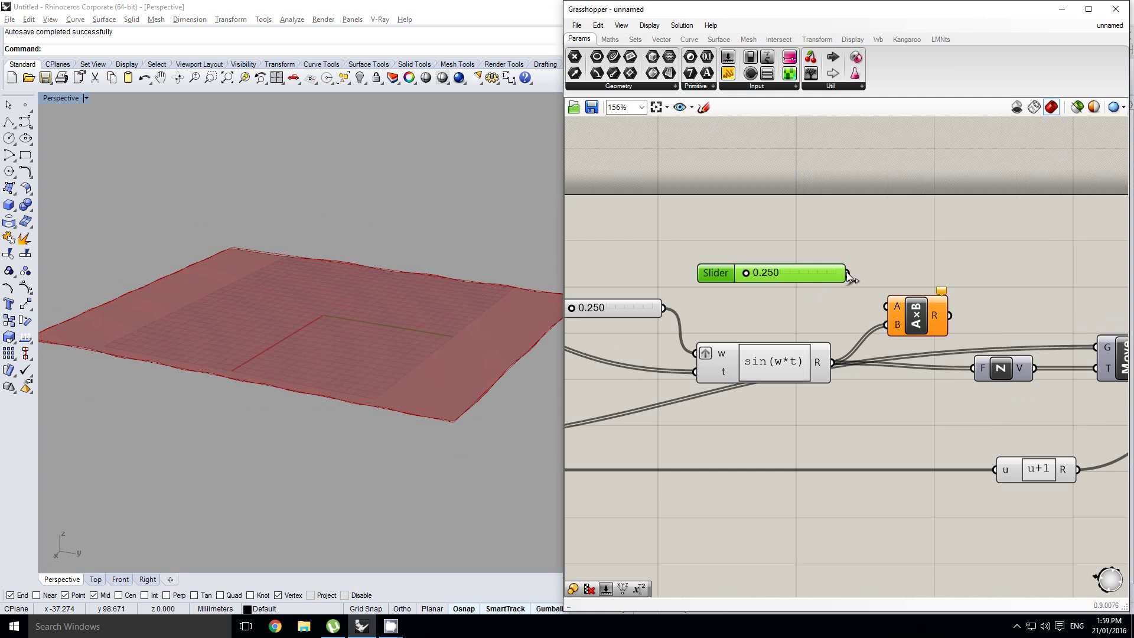
Connect the new slider to the Multiplication's A input and feed the product into the Unit Z component's F input.
drag(848, 275, 902, 315)
right_drag(959, 323, 814, 311)
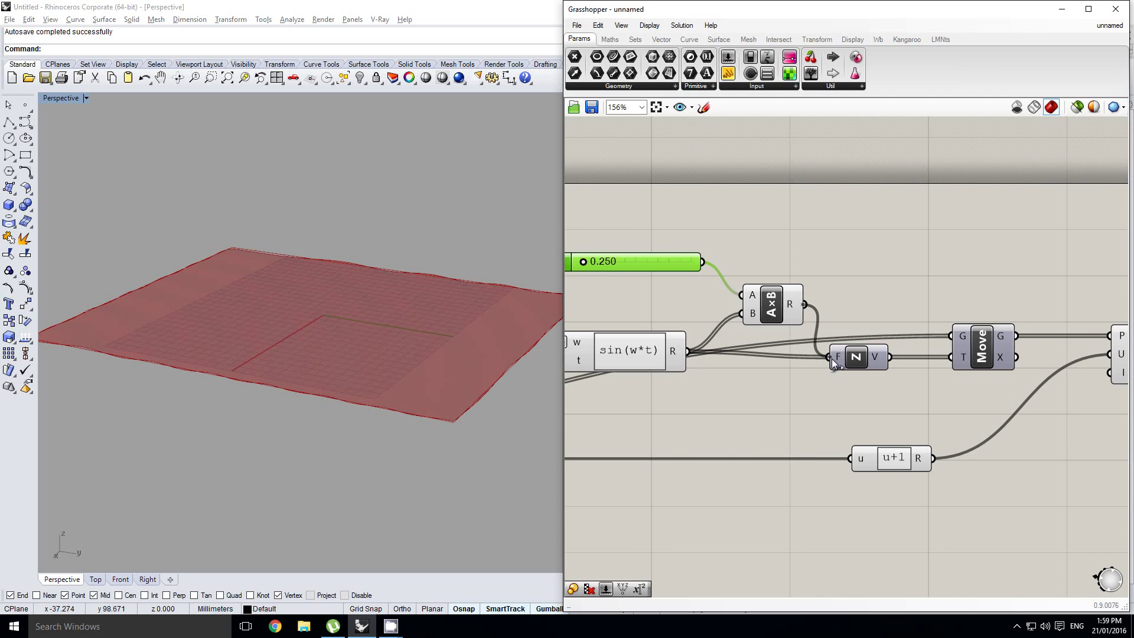
Set the amplitude slider A to 10.000.
right_drag(664, 310, 754, 319)
drag(677, 275, 788, 282)
right_drag(293, 337, 396, 328)
Raise the division slider B that controls the point grid to refine the wave surface.
scroll(768, 325, down, 2)
scroll(782, 321, down, 1)
right_drag(719, 337, 1103, 326)
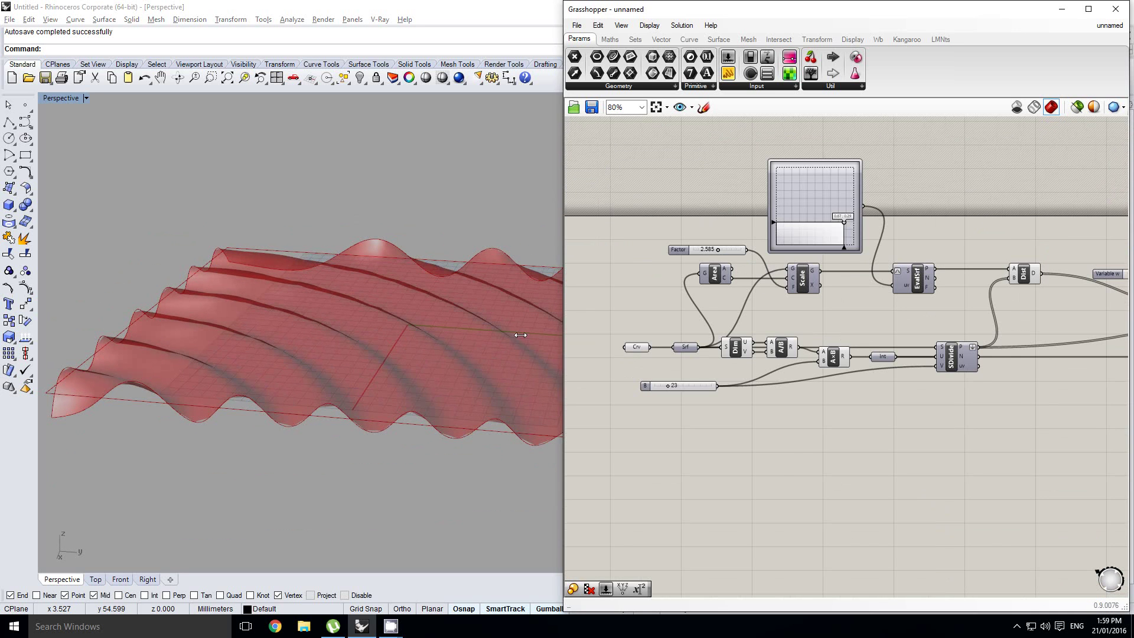
right_drag(440, 325, 413, 336)
scroll(725, 381, up, 6)
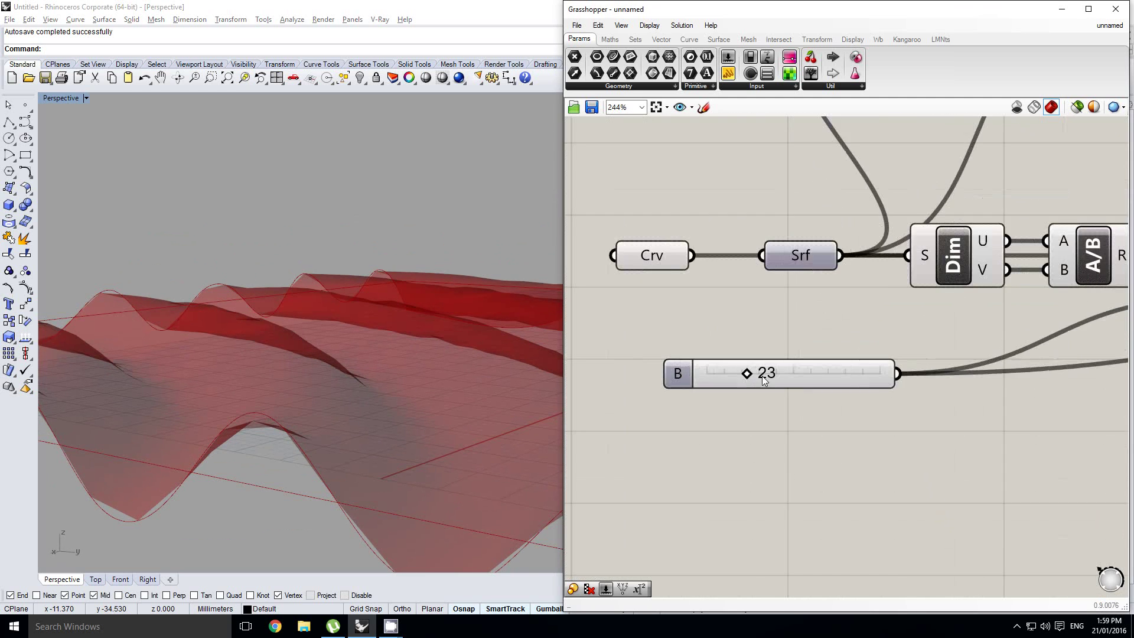
drag(725, 381, 828, 391)
right_drag(381, 331, 290, 331)
scroll(290, 330, down, 8)
scroll(739, 303, down, 5)
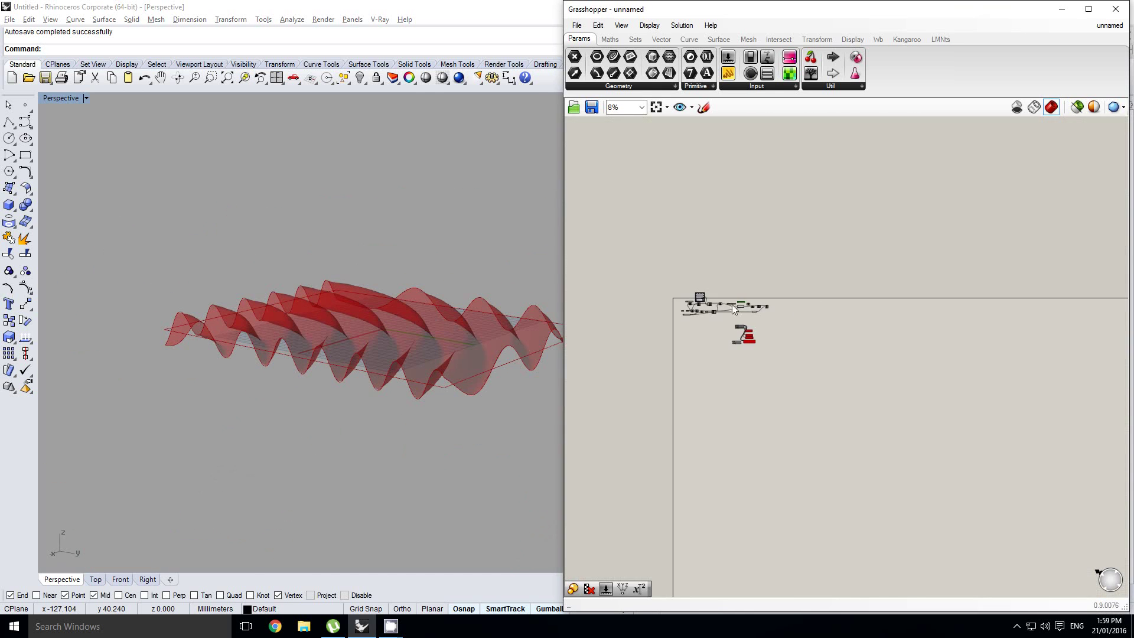
Bake the SrfGrid wave surface into Rhino and turn off the preview of the SrfGrid component.
scroll(951, 315, up, 4)
click(1037, 329)
middle_click(1038, 330)
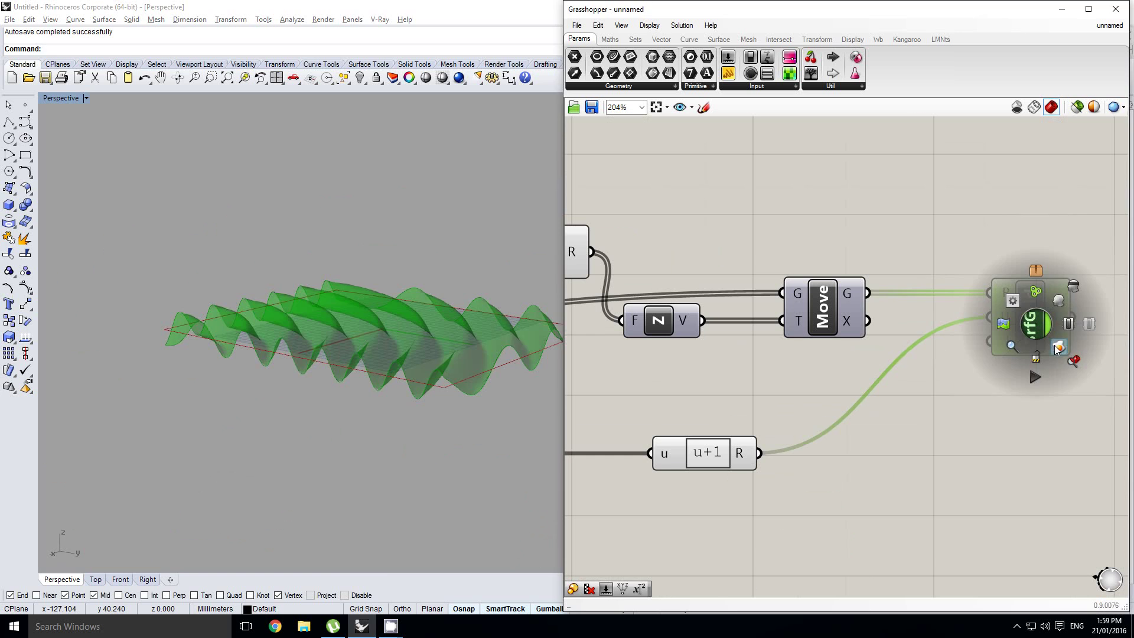
click(1057, 350)
scroll(356, 320, up, 5)
middle_click(1049, 309)
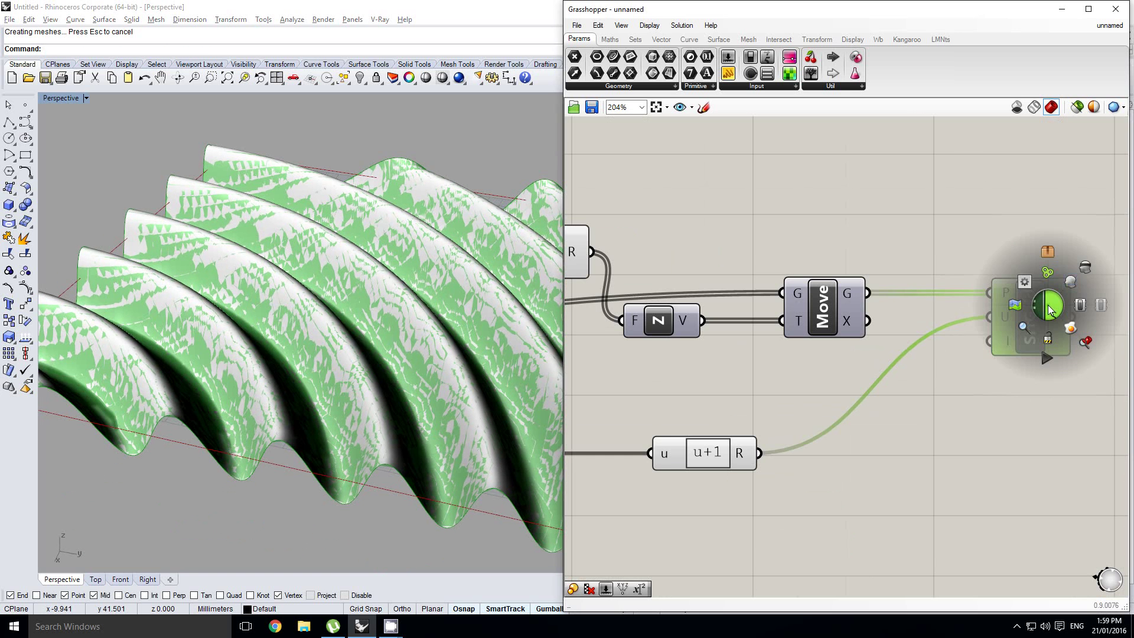
click(1080, 268)
Examine the baked wave surface from several angles and delete it from the Rhino model.
right_drag(270, 319, 354, 279)
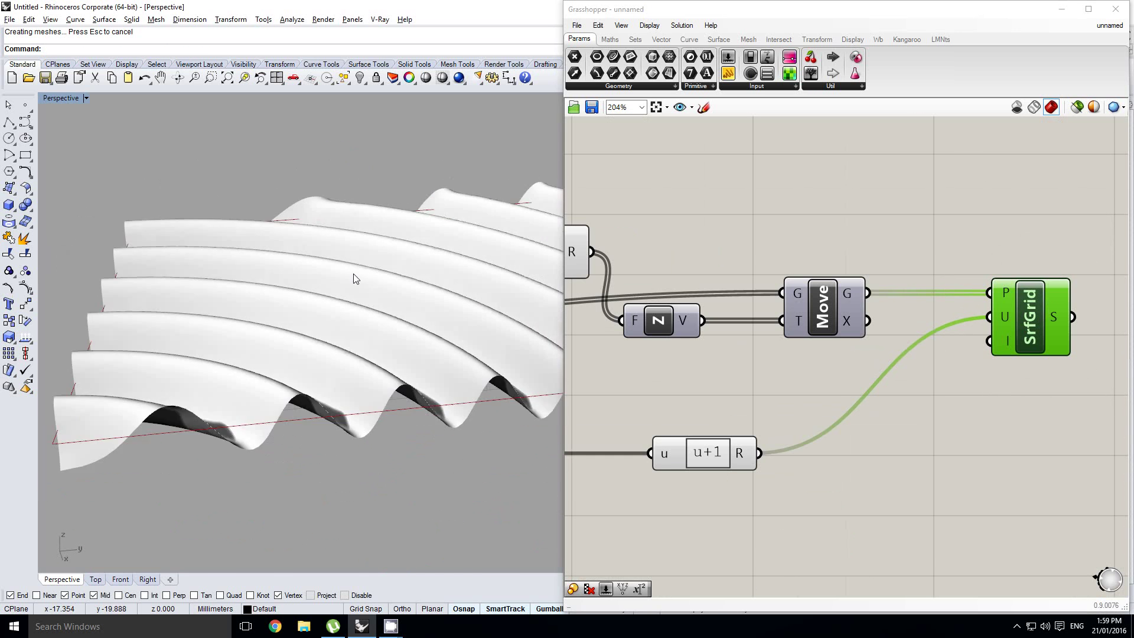
scroll(347, 316, down, 4)
mouse_move(345, 319)
right_down()
mouse_move(342, 390)
mouse_move(339, 339)
mouse_move(334, 360)
mouse_move(369, 371)
mouse_move(368, 299)
right_up()
scroll(342, 390, up, 6)
scroll(369, 371, down, 4)
click(368, 299)
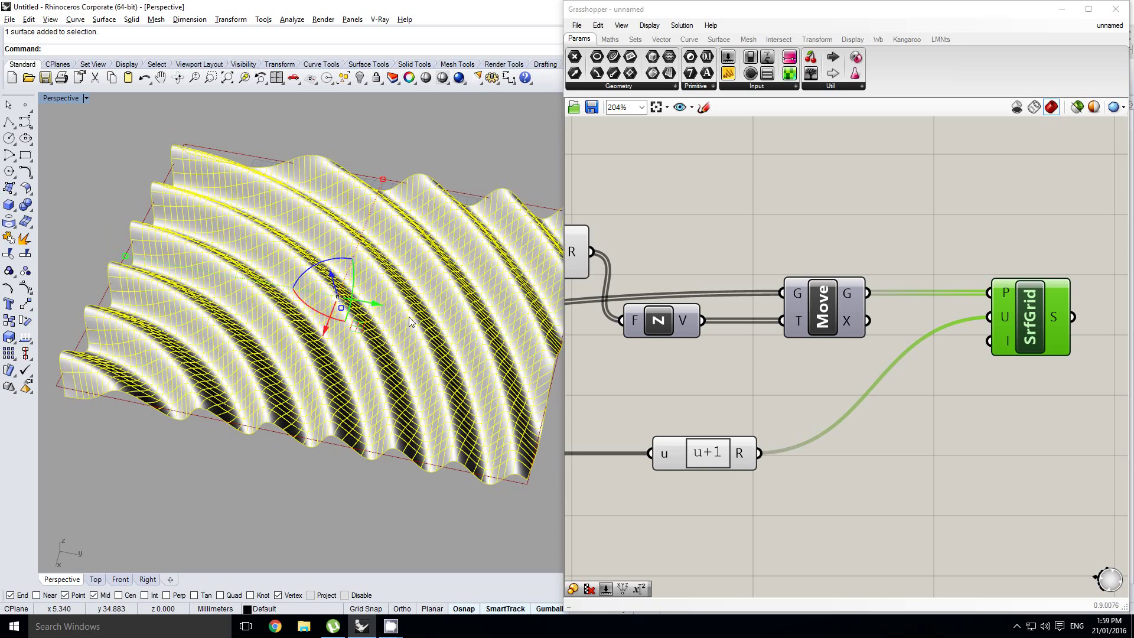
key(Delete)
Copy the three Variable w sliders from the older definition below to the area beside the upper sin(w*t) expression.
mouse_move(840, 320)
right_down()
mouse_move(914, 306)
mouse_move(954, 321)
right_up()
scroll(954, 321, down, 5)
right_drag(761, 310, 791, 326)
scroll(827, 309, up, 5)
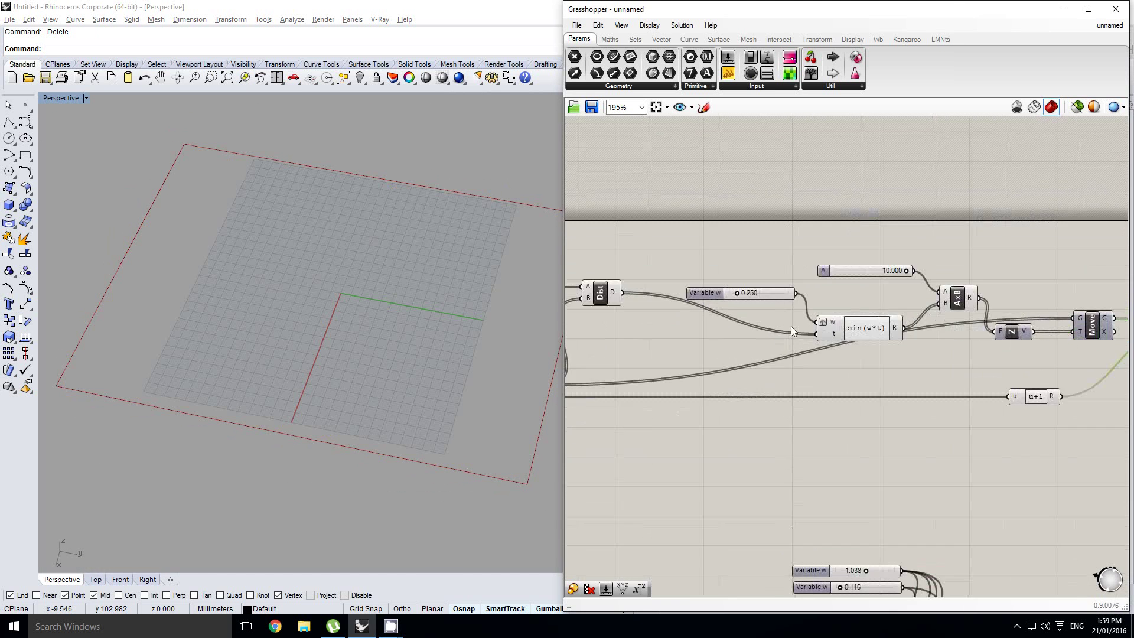
scroll(827, 292, down, 2)
right_click(760, 302)
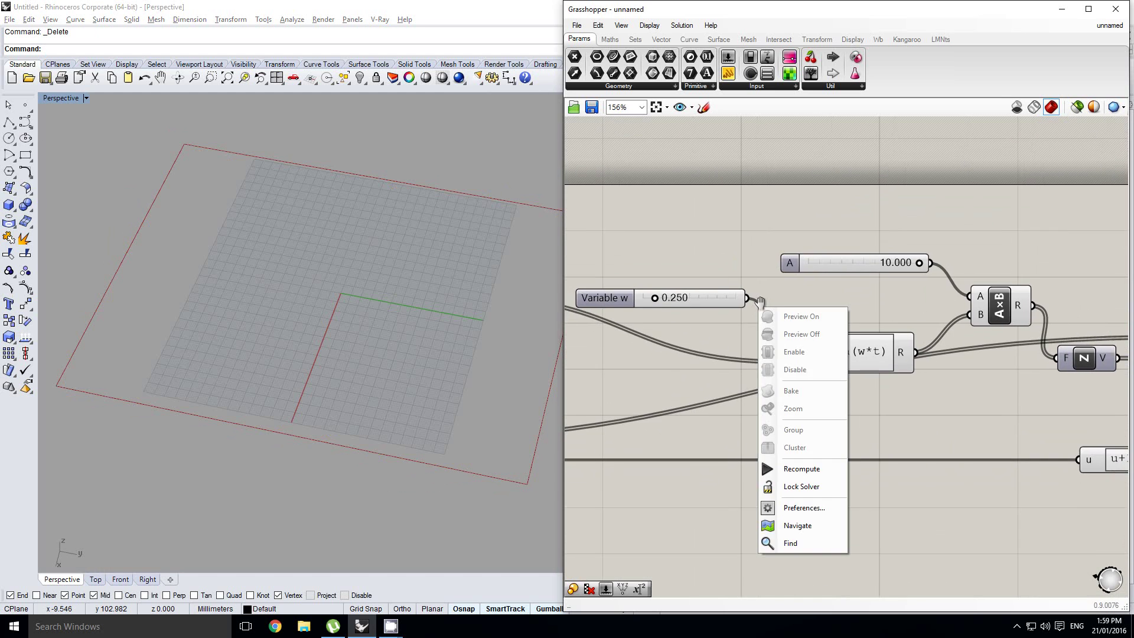
scroll(759, 282, down, 3)
right_drag(796, 450, 826, 410)
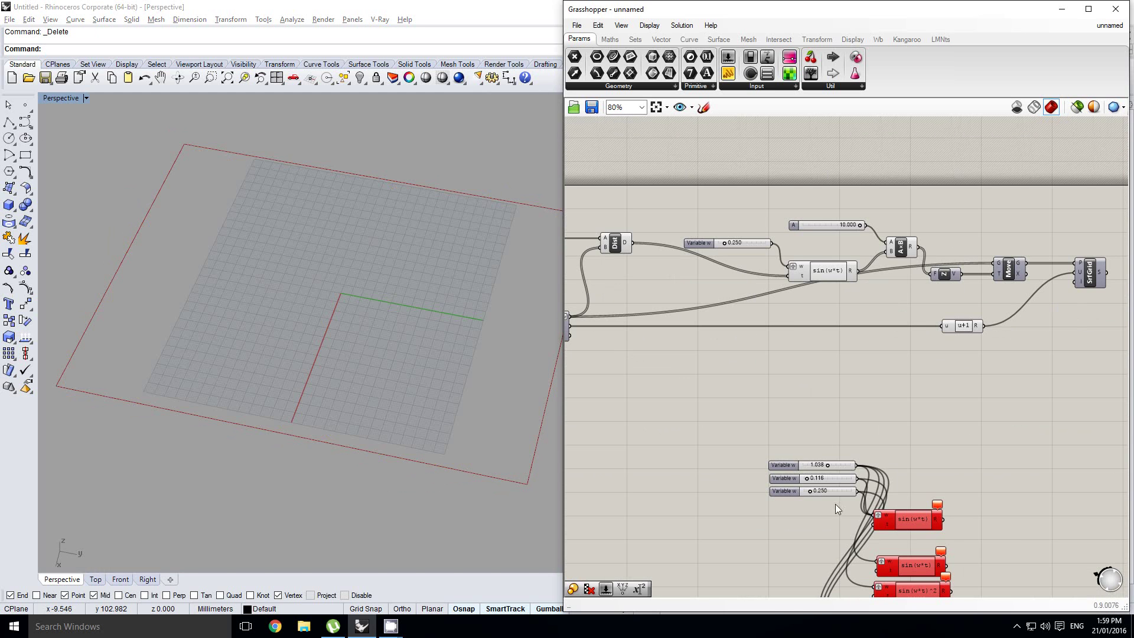
drag(828, 459, 745, 275)
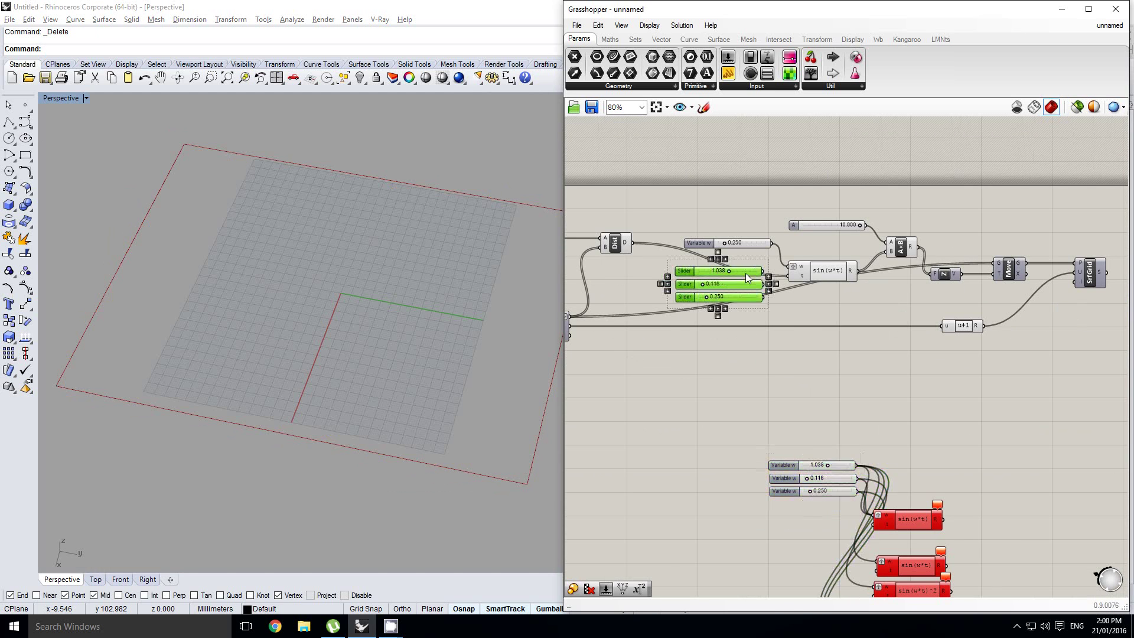
Delete the single Variable w slider feeding the upper sin(w*t) expression and move the three copied sliders into its place.
scroll(744, 260, up, 2)
click(747, 238)
key(Delete)
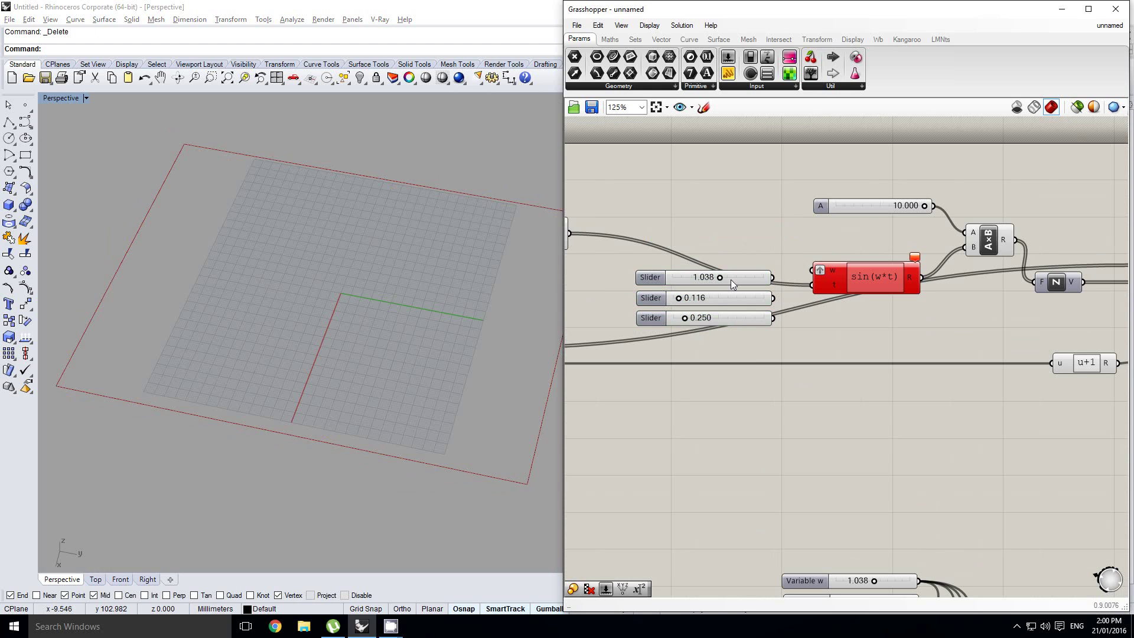
drag(754, 359, 733, 264)
drag(748, 275, 738, 204)
Connect all three copied sliders to the w input of sin(w*t), keeping the solver locked while wiring and unlocking it at the end.
click(793, 219)
middle_click(786, 223)
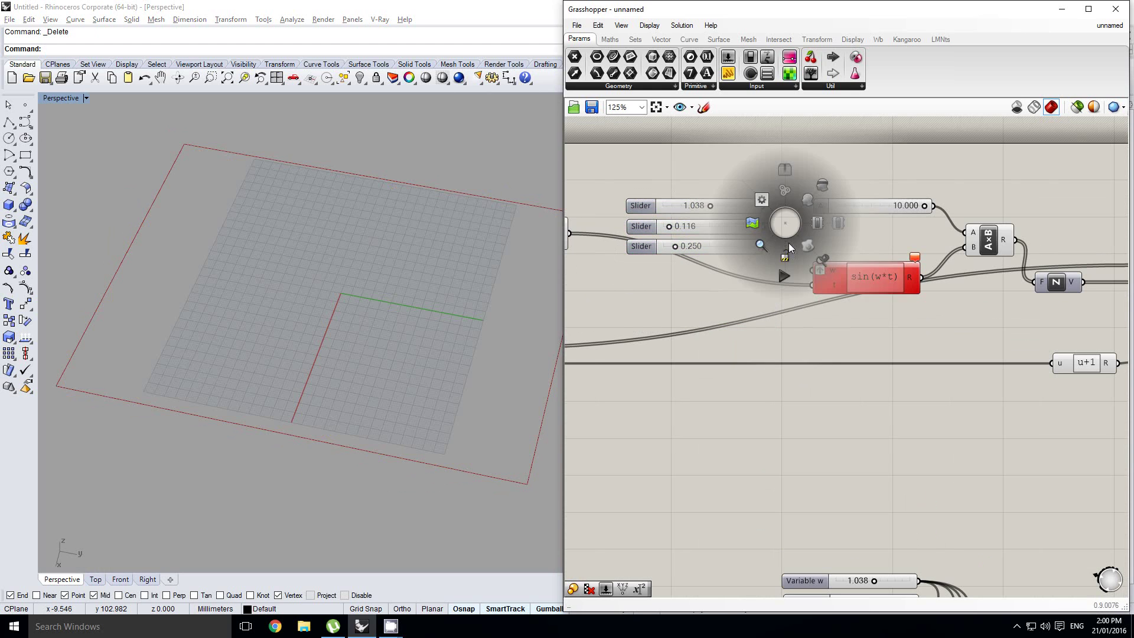
click(786, 266)
drag(809, 258, 813, 270)
middle_click(796, 307)
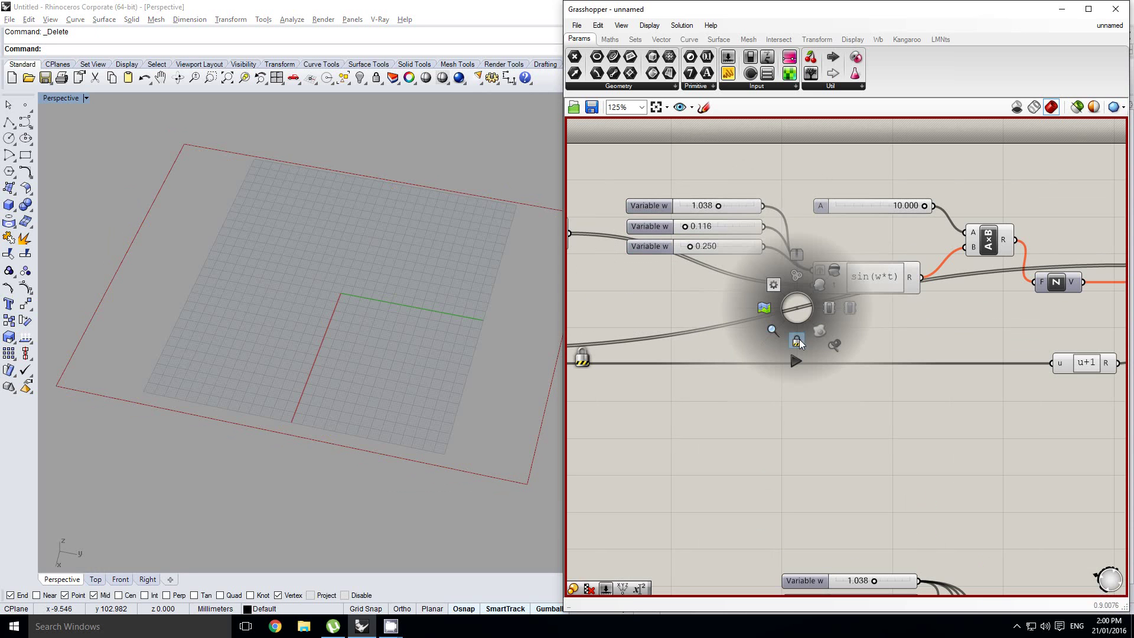
click(799, 342)
Shift the Multiplication, Unit Z, Move, u+1 and SrfGrid components away from sin(w*t) to make room after the expression.
right_drag(988, 272, 765, 296)
scroll(777, 281, down, 2)
scroll(806, 293, up, 2)
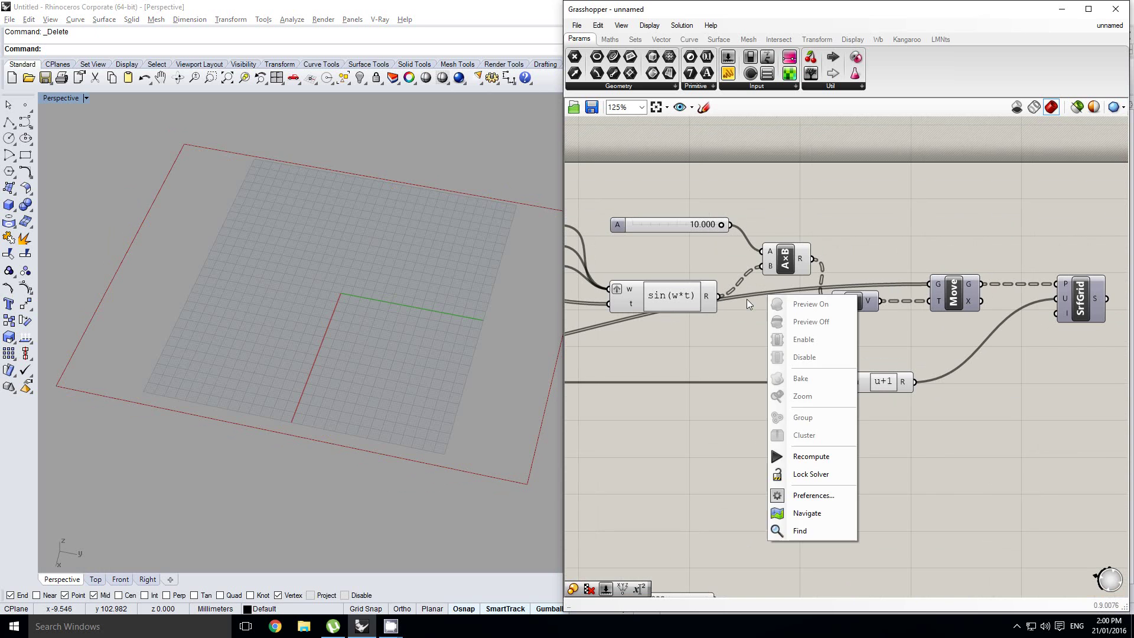
click(711, 299)
scroll(708, 299, down, 2)
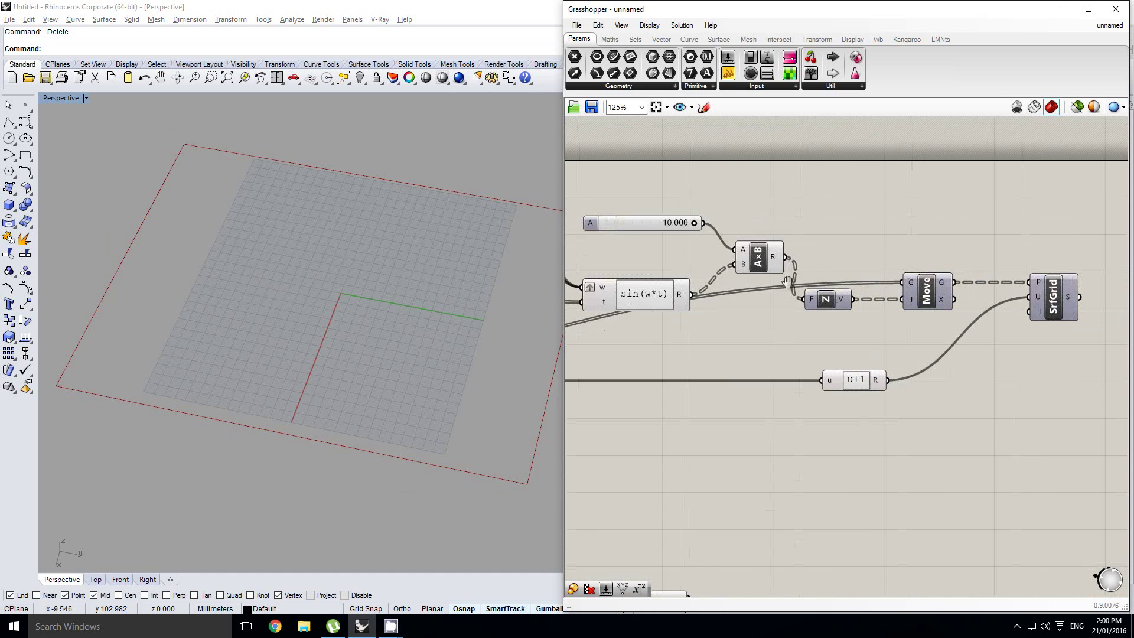
drag(1051, 417, 758, 224)
drag(762, 262, 871, 262)
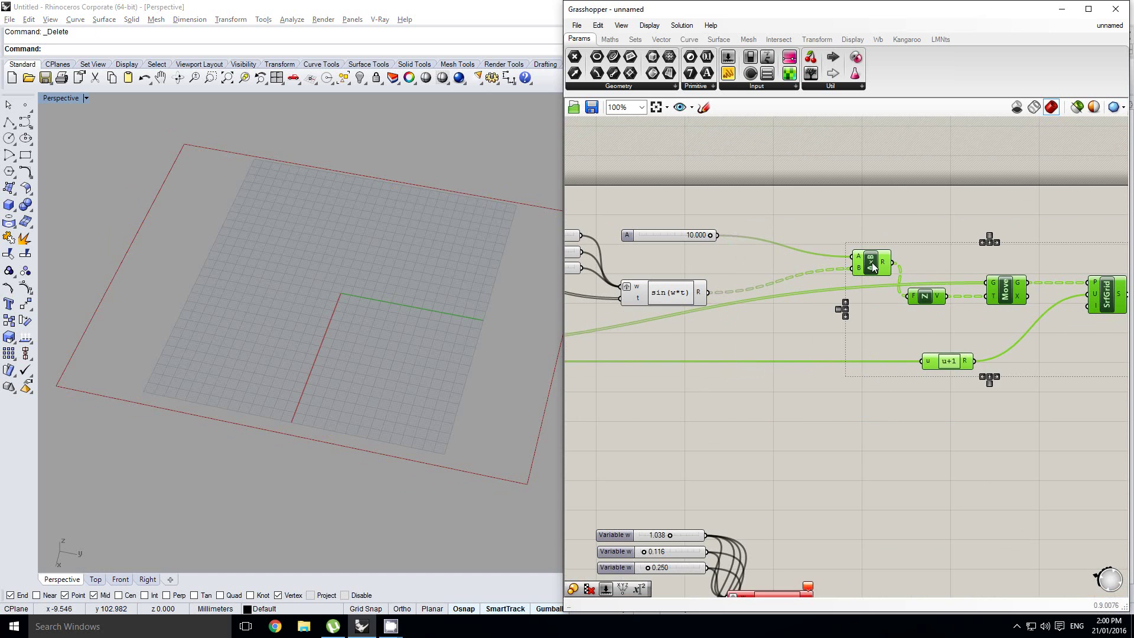
right_drag(933, 231, 894, 255)
click(855, 228)
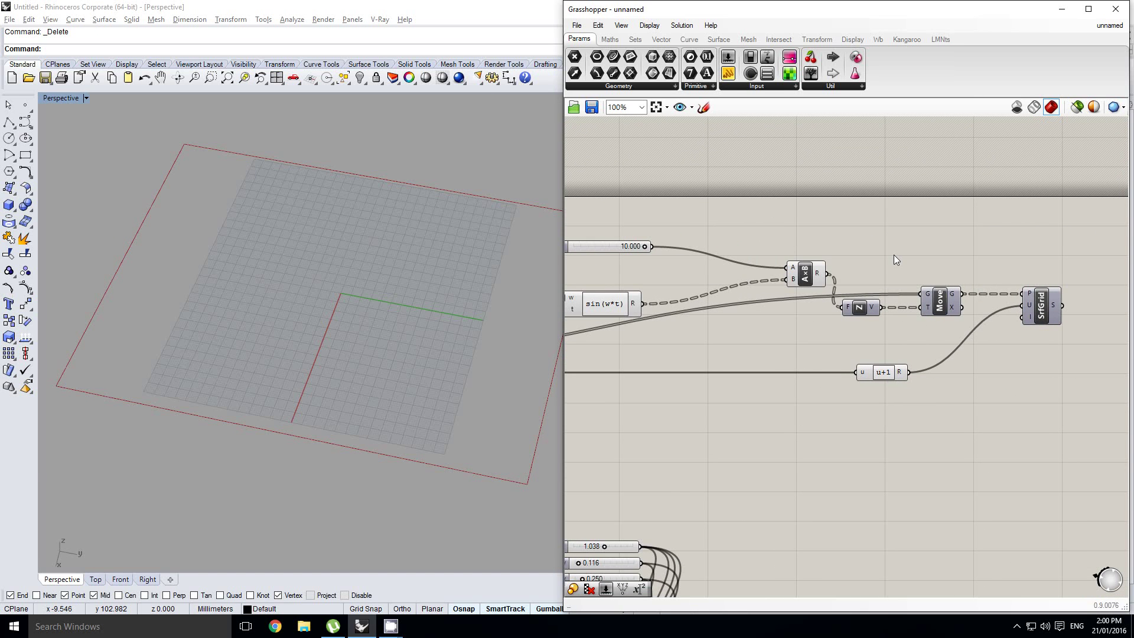
Examine the data structure of the sin(w*t) expression's result output.
right_drag(736, 265, 772, 267)
click(746, 283)
scroll(748, 286, down, 1)
scroll(748, 285, up, 1)
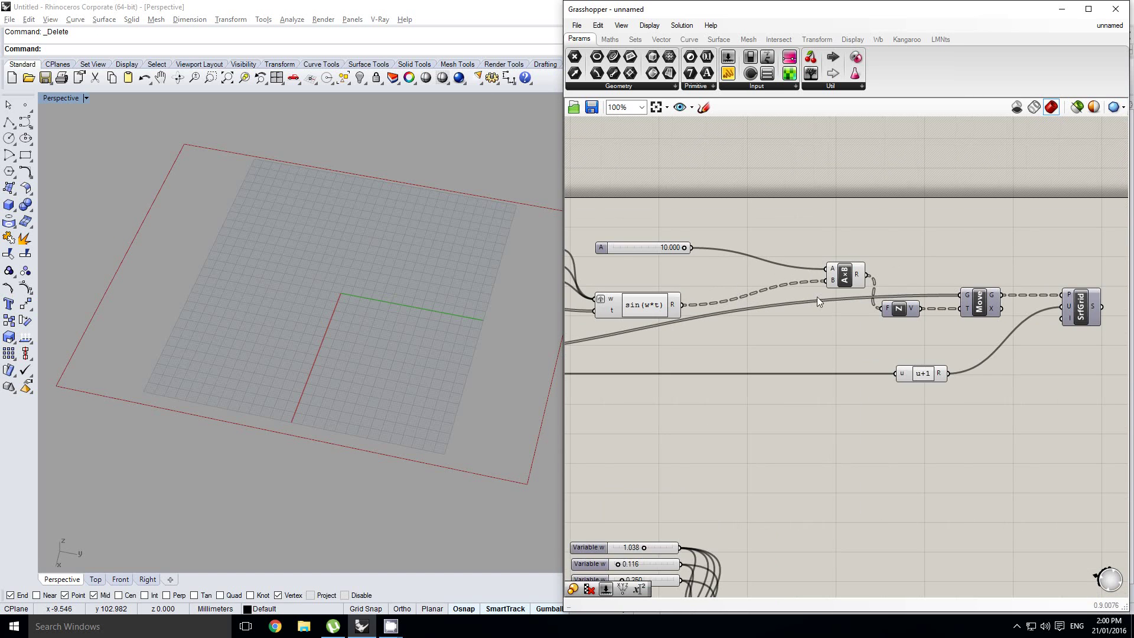
click(1085, 317)
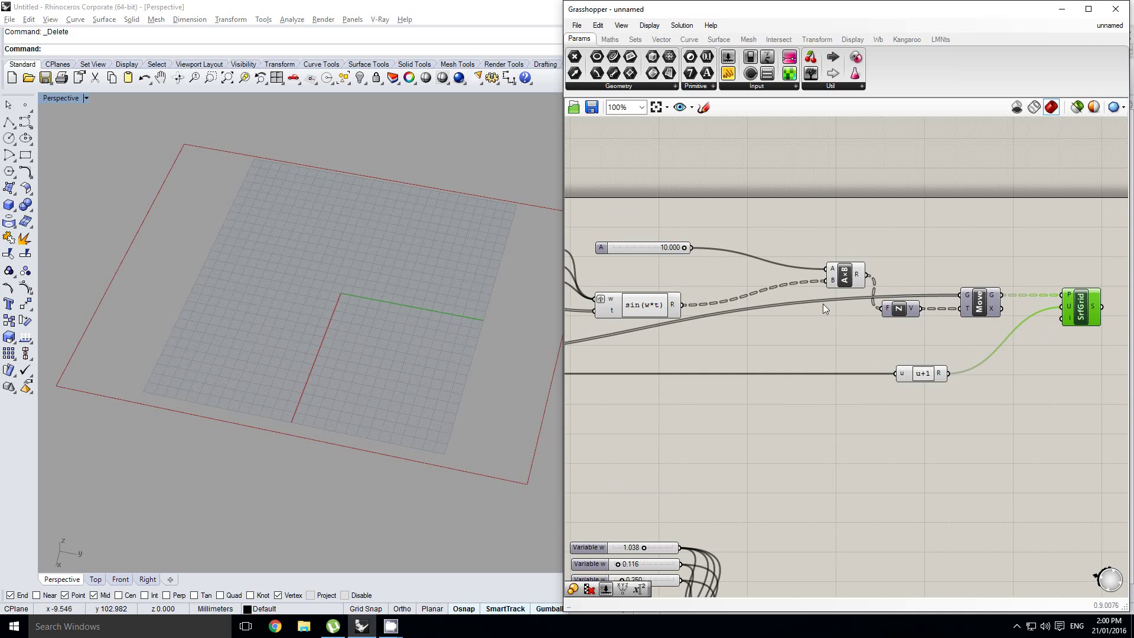
mouse_move(816, 307)
right_down()
mouse_move(789, 306)
mouse_move(835, 306)
right_up()
click(708, 305)
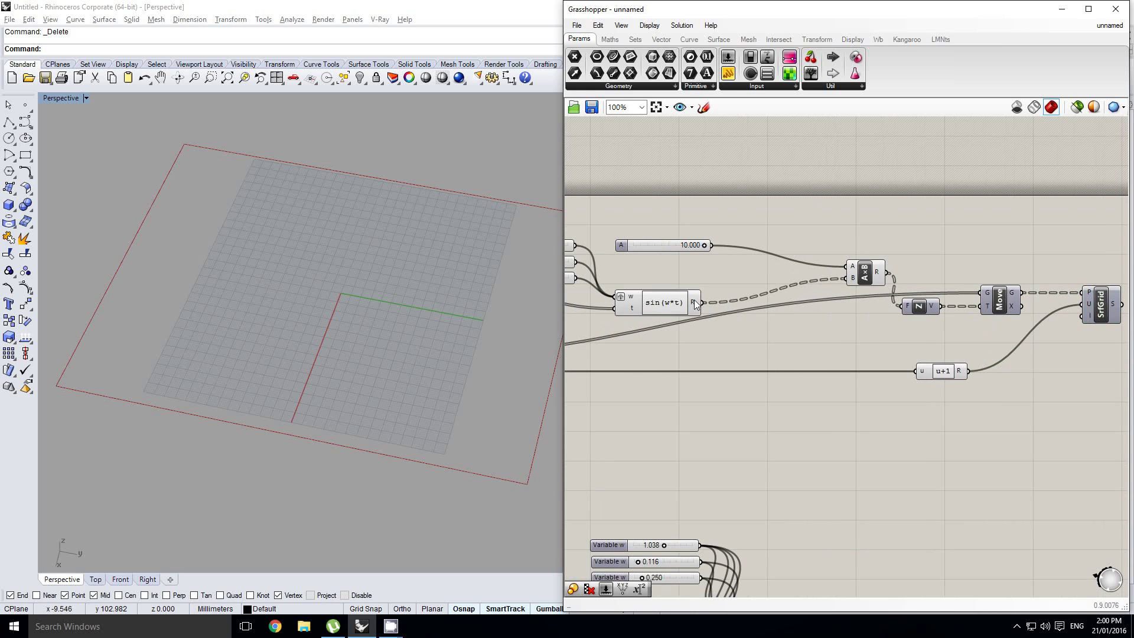
mouse_move(694, 300)
right_drag(667, 292, 773, 292)
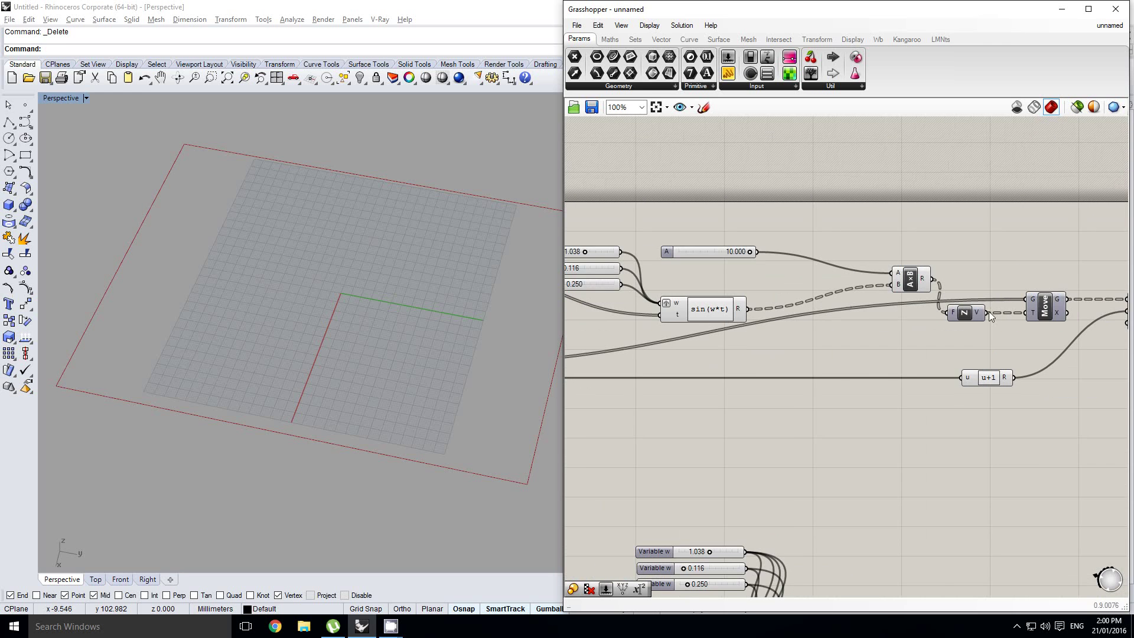
Turn on the preview of the SrfGrid component.
right_drag(1126, 311, 987, 301)
click(1015, 297)
middle_click(1015, 298)
click(1038, 274)
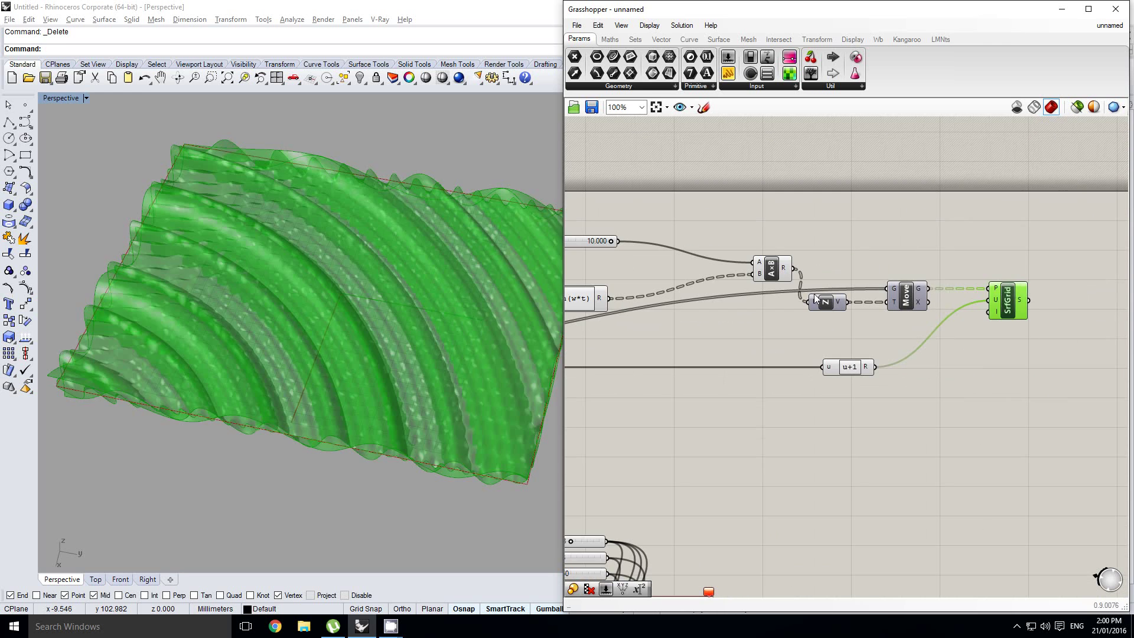
Inspect the overlapping wave surfaces from the side and check the data structure of the SrfGrid surface output.
mouse_move(287, 254)
right_down()
mouse_move(260, 203)
mouse_move(252, 218)
right_up()
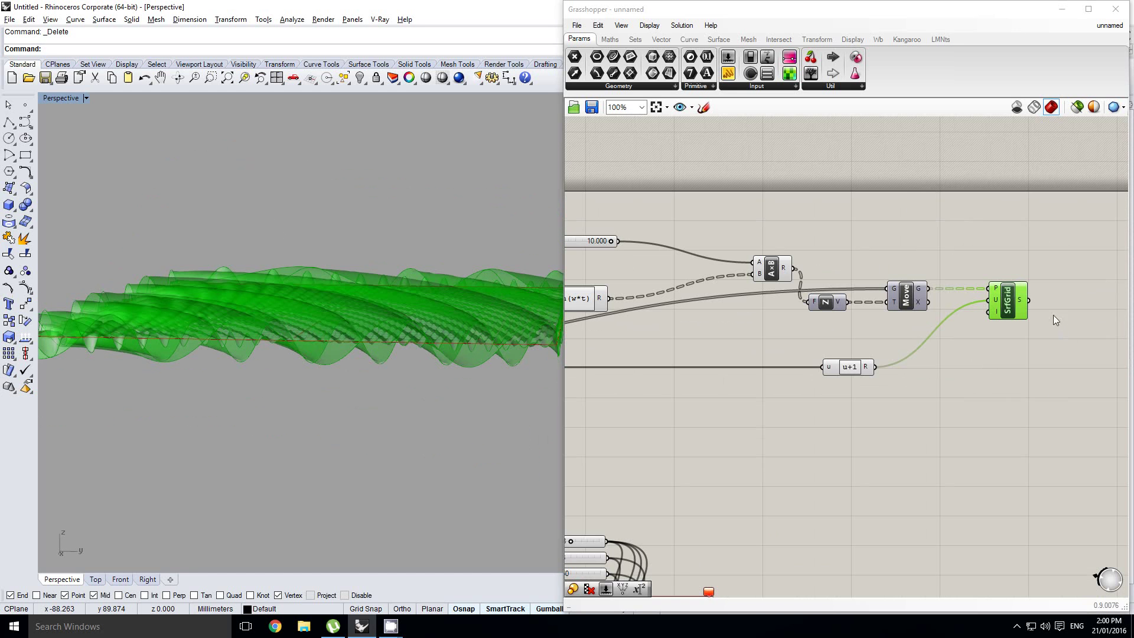
mouse_move(1018, 309)
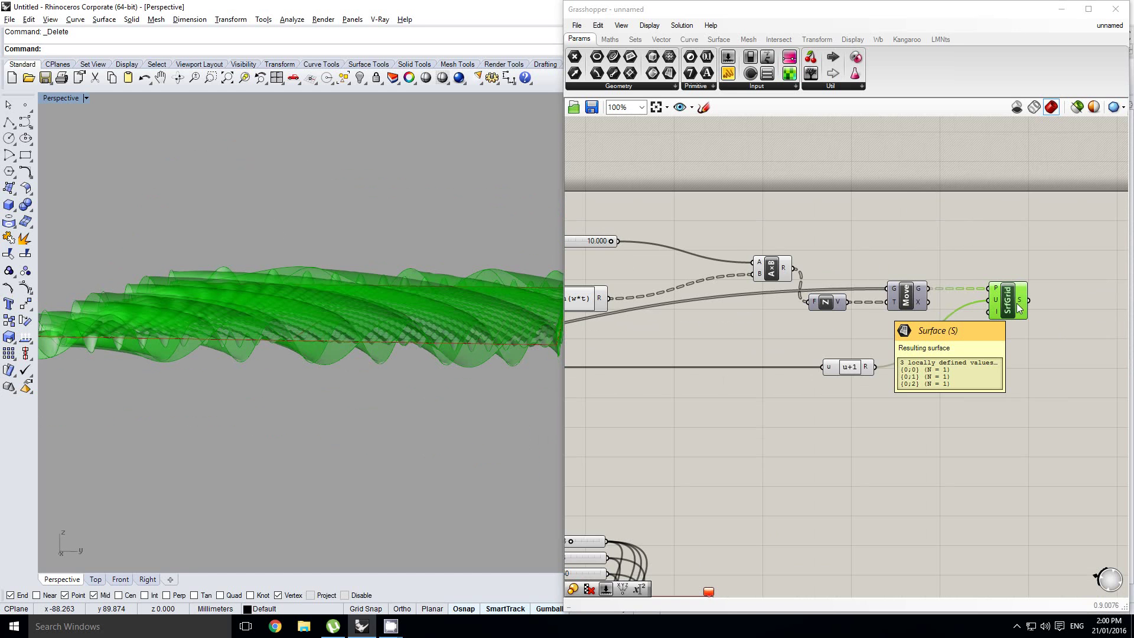
right_drag(996, 310, 1036, 316)
click(838, 317)
right_drag(760, 315, 930, 317)
scroll(931, 318, down, 1)
scroll(847, 299, up, 1)
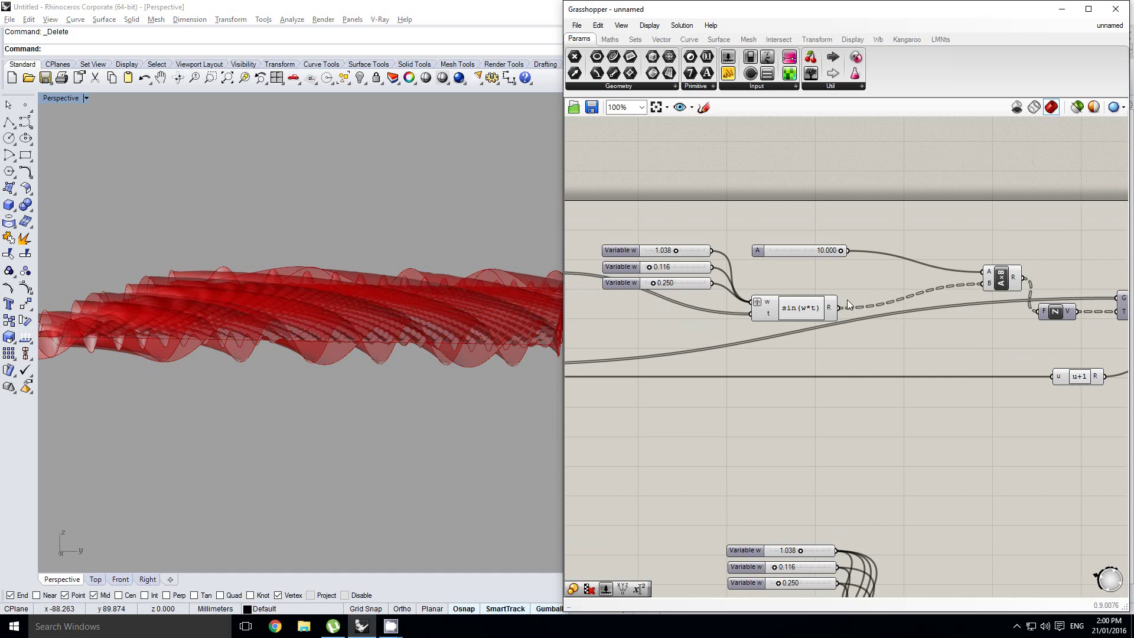
Add a Flip Matrix component between the sin(w*t) expression and the Multiplication component.
right_drag(885, 287, 841, 289)
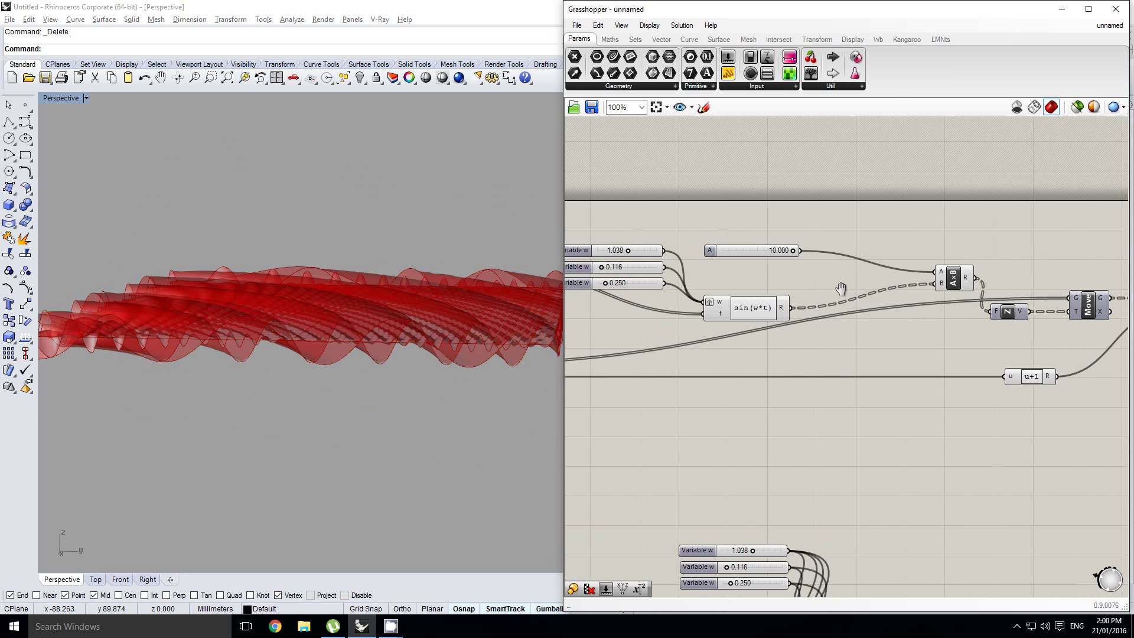
double_click(841, 289)
text(fliup ma)
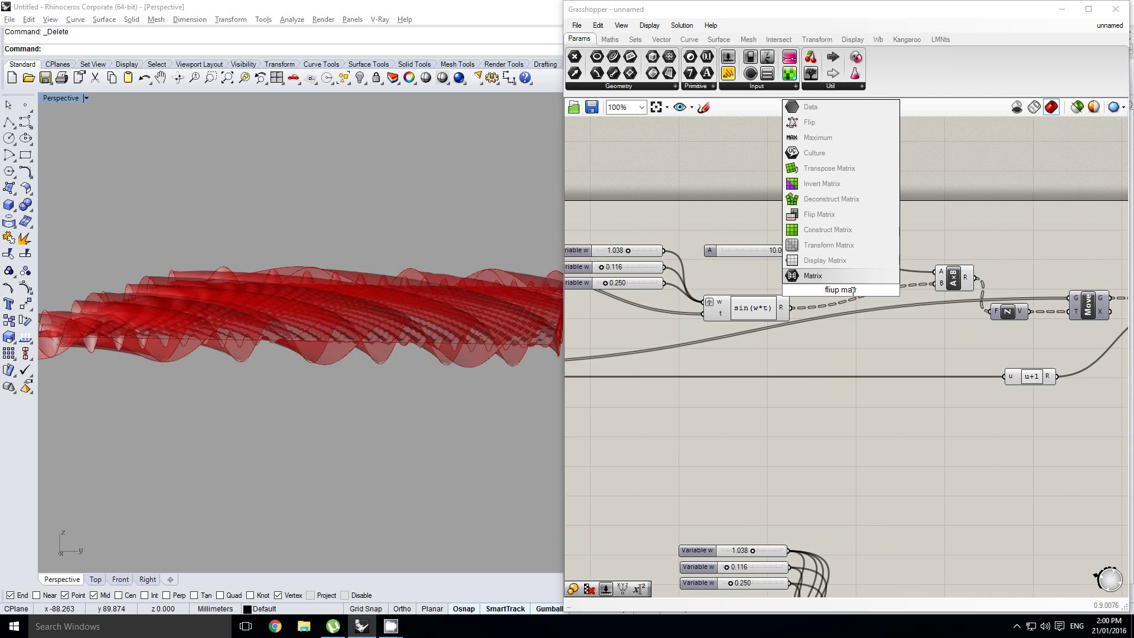
key(Up)
key(Up)
key(Up)
key(Up)
key(Return)
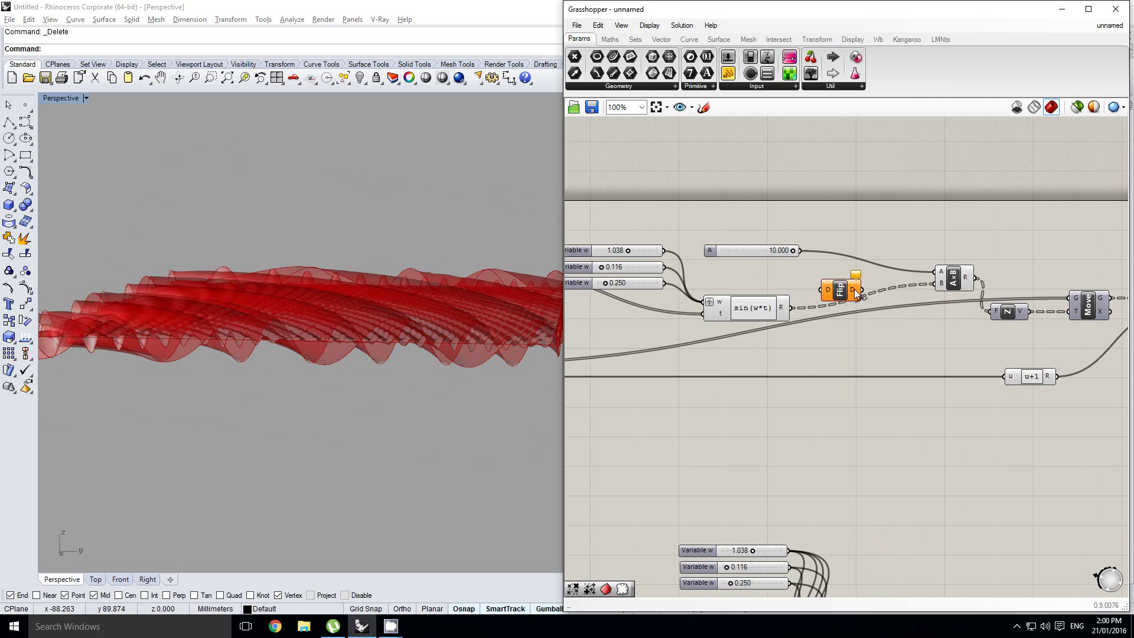
Connect the sin(w*t) result to the Flip Matrix data input.
scroll(832, 303, up, 2)
drag(813, 292, 814, 292)
scroll(814, 292, down, 1)
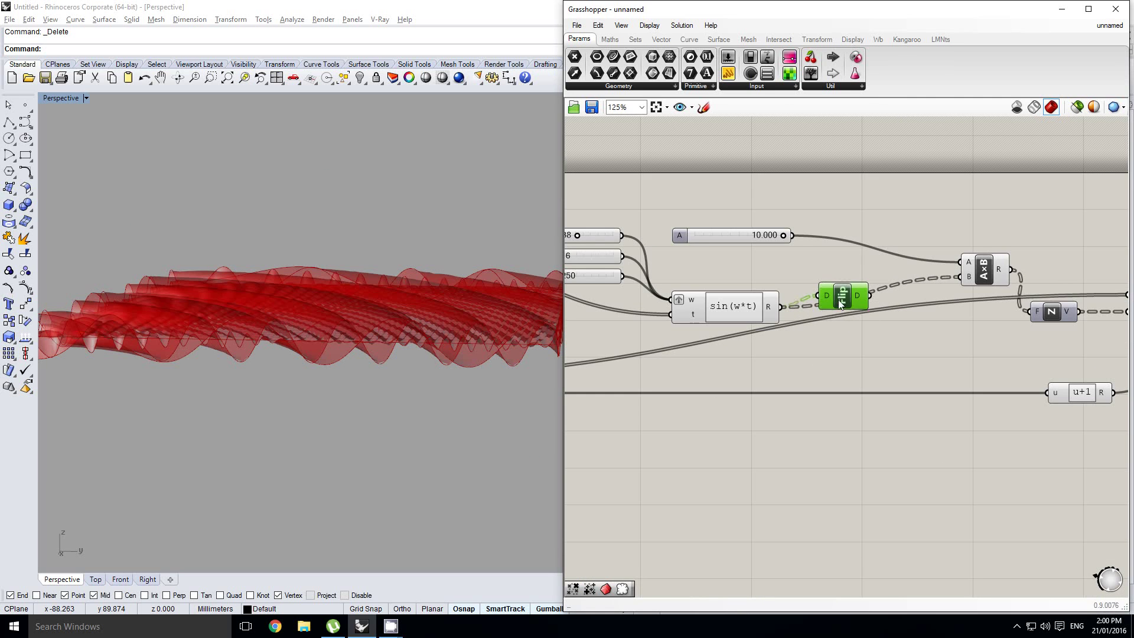
Move the Multiplication and all components downstream of it farther away to make room after Flip Matrix.
right_drag(877, 307, 769, 296)
scroll(765, 296, down, 1)
drag(1095, 447, 771, 239)
drag(828, 286, 897, 286)
Add a Mass Addition component between Flip Matrix and the Multiplication component.
double_click(774, 296)
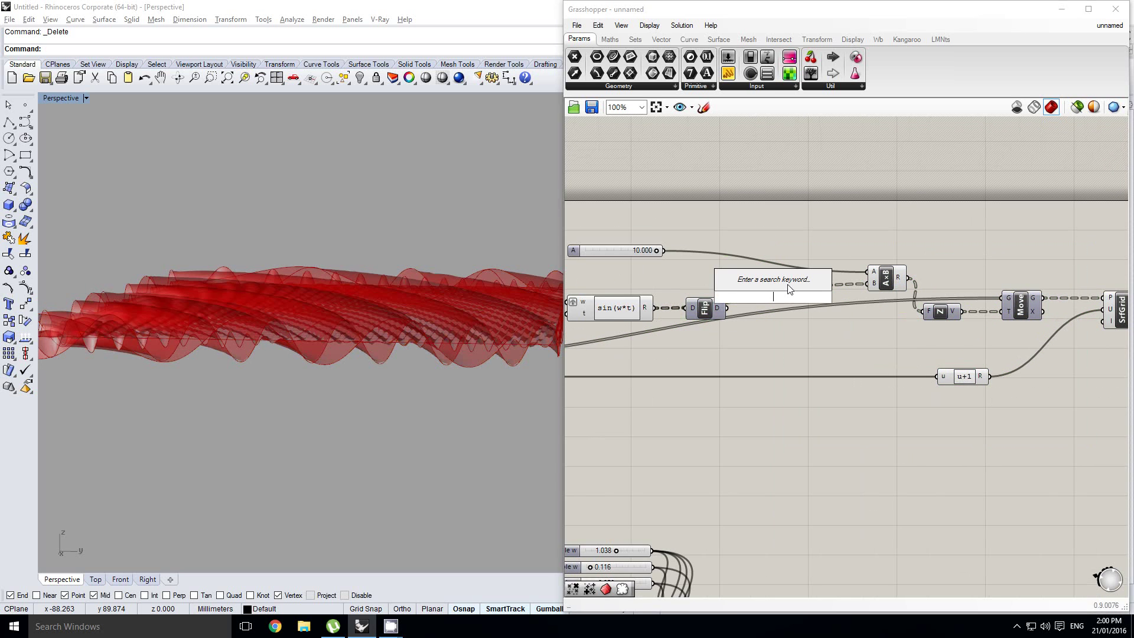
text(mass m)
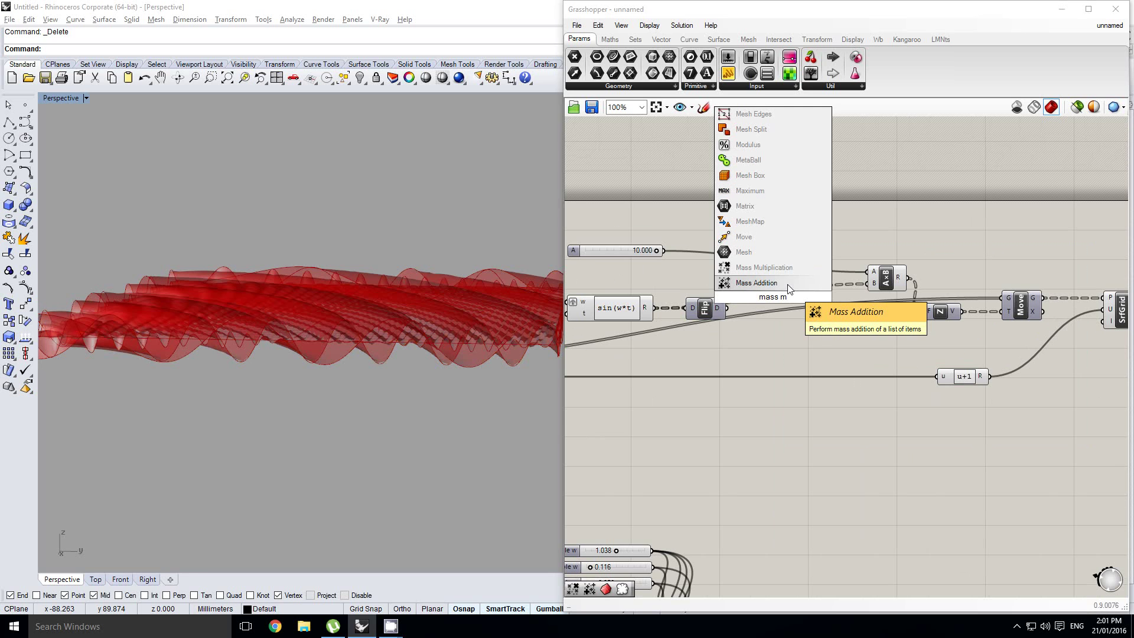
click(789, 289)
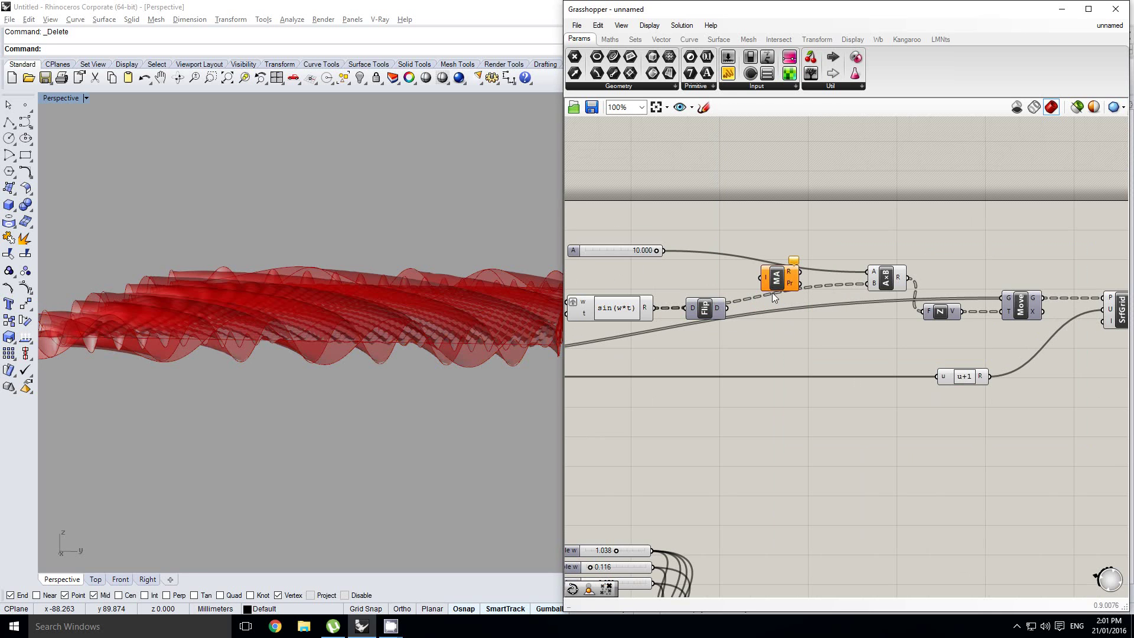
Add a Mass Multiplication component below the Mass Addition component.
double_click(772, 293)
text(mass)
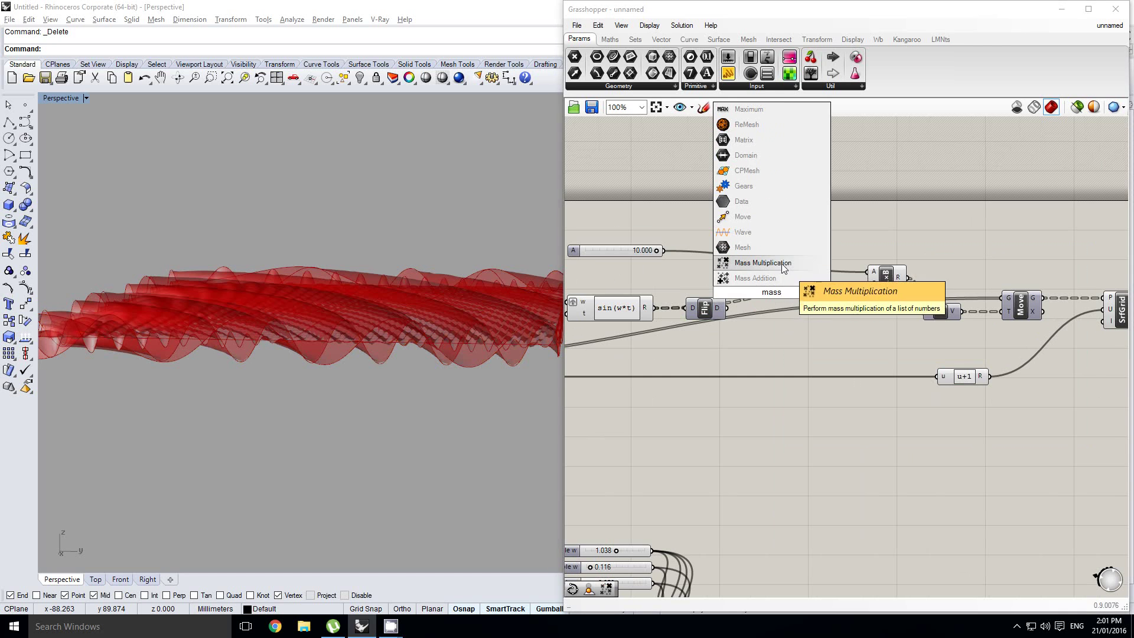
click(781, 264)
drag(772, 291, 783, 311)
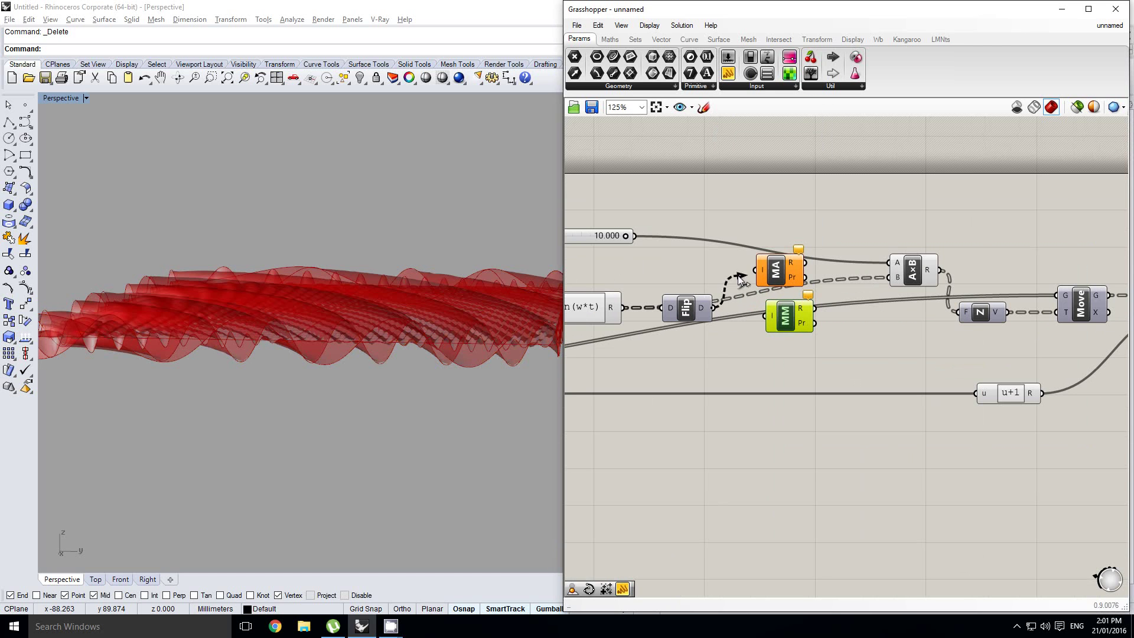
Connect the Flip Matrix data output to the inputs of both Mass Addition and Mass Multiplication.
drag(766, 314, 768, 315)
drag(780, 318, 779, 322)
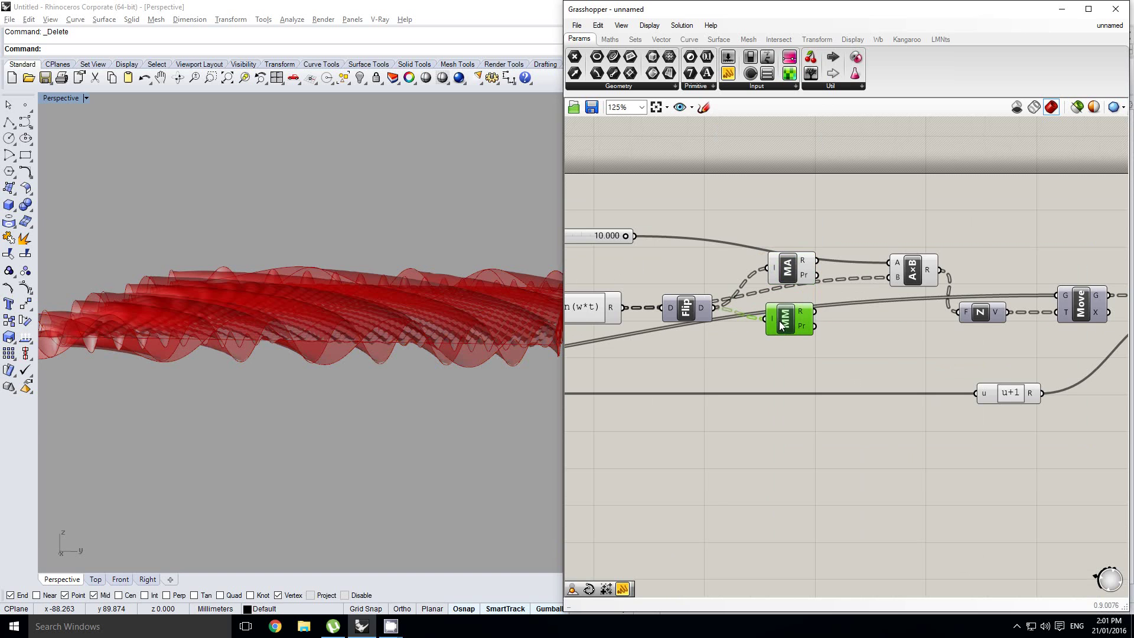
scroll(706, 310, up, 2)
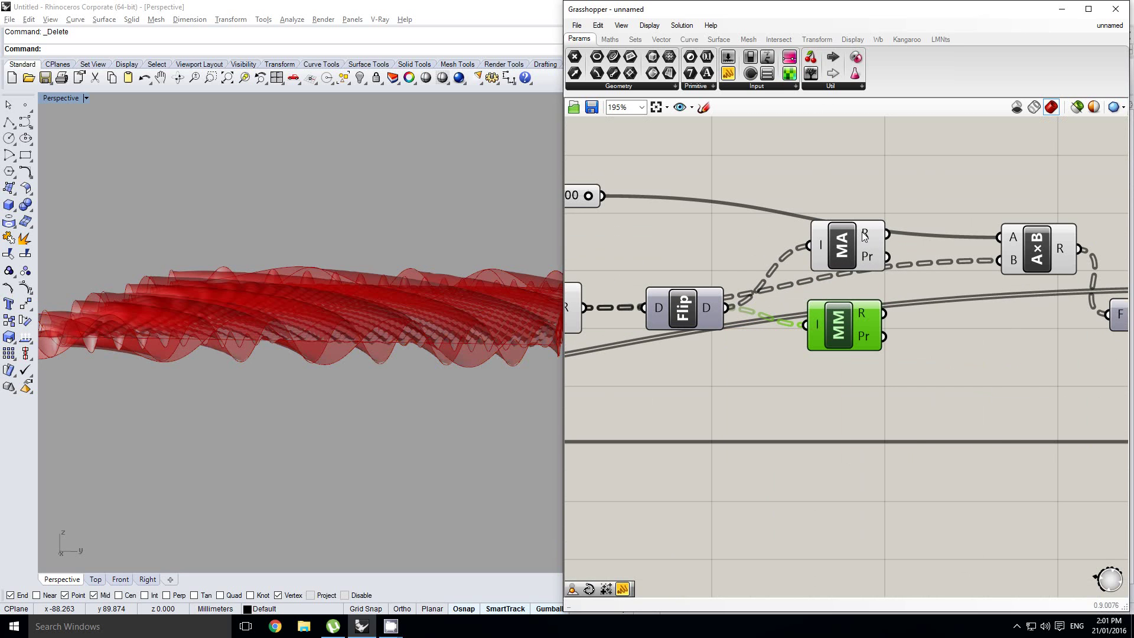
scroll(864, 317, down, 2)
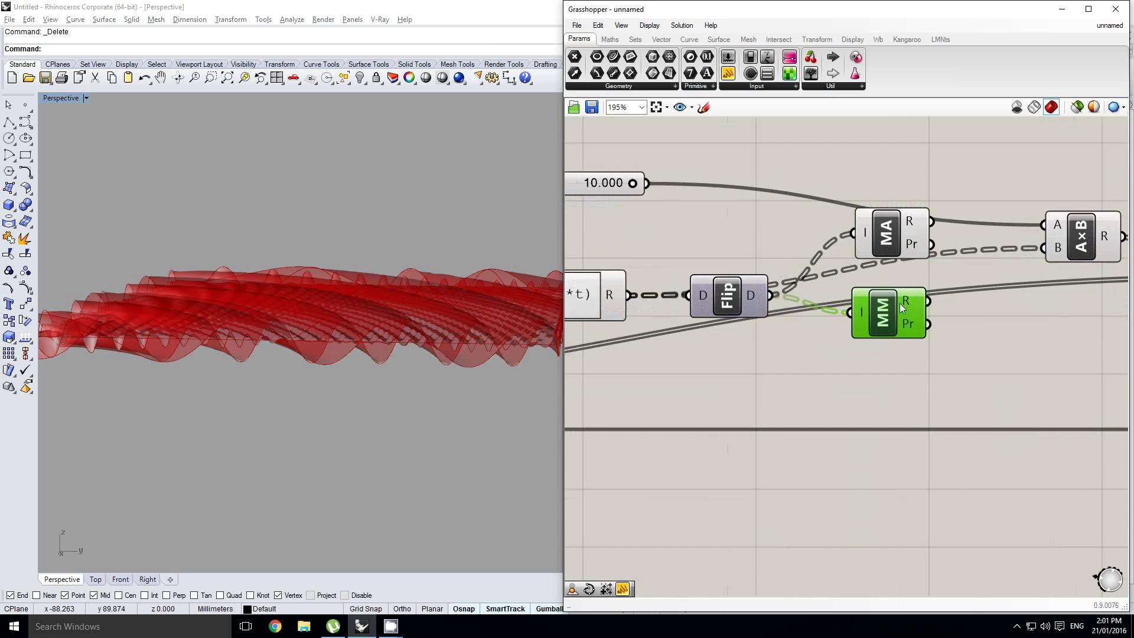
click(792, 286)
right_drag(792, 286, 760, 290)
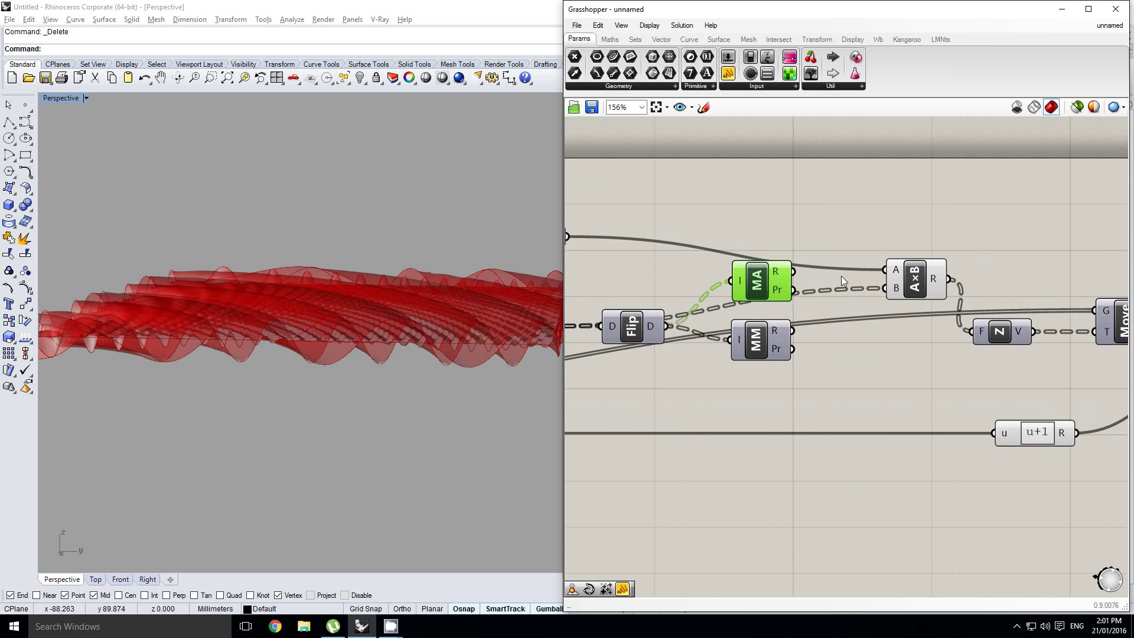
right_drag(841, 275, 751, 296)
click(753, 306)
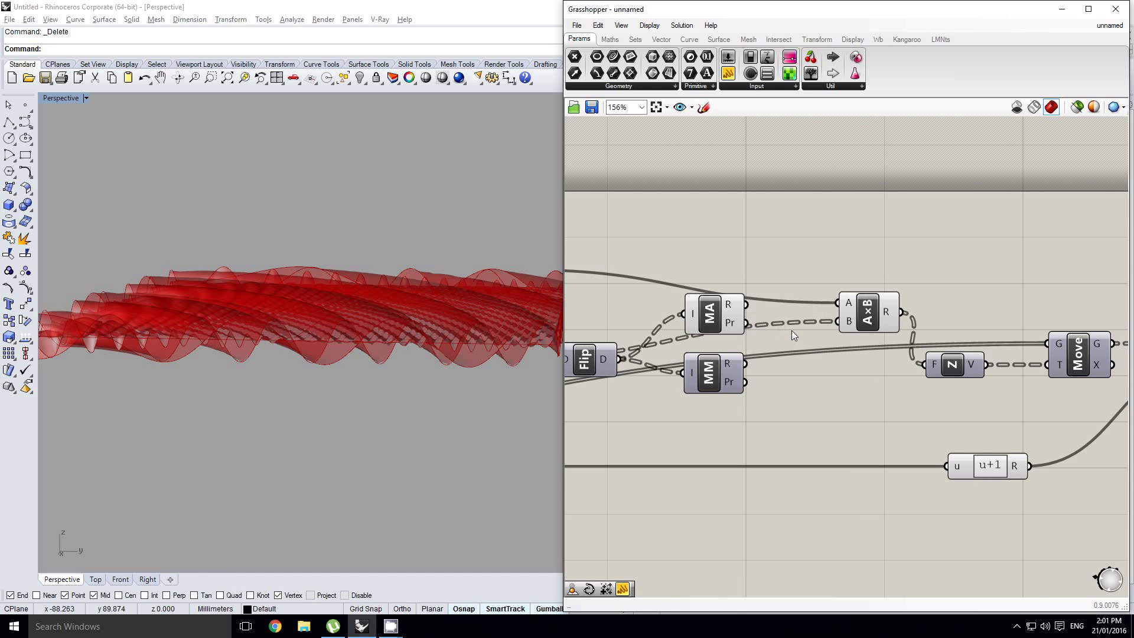
Flatten the R outputs of Mass Addition and Mass Multiplication, and connect the Mass Addition result to input B of the Multiplication.
right_drag(792, 332, 811, 336)
drag(741, 330, 743, 332)
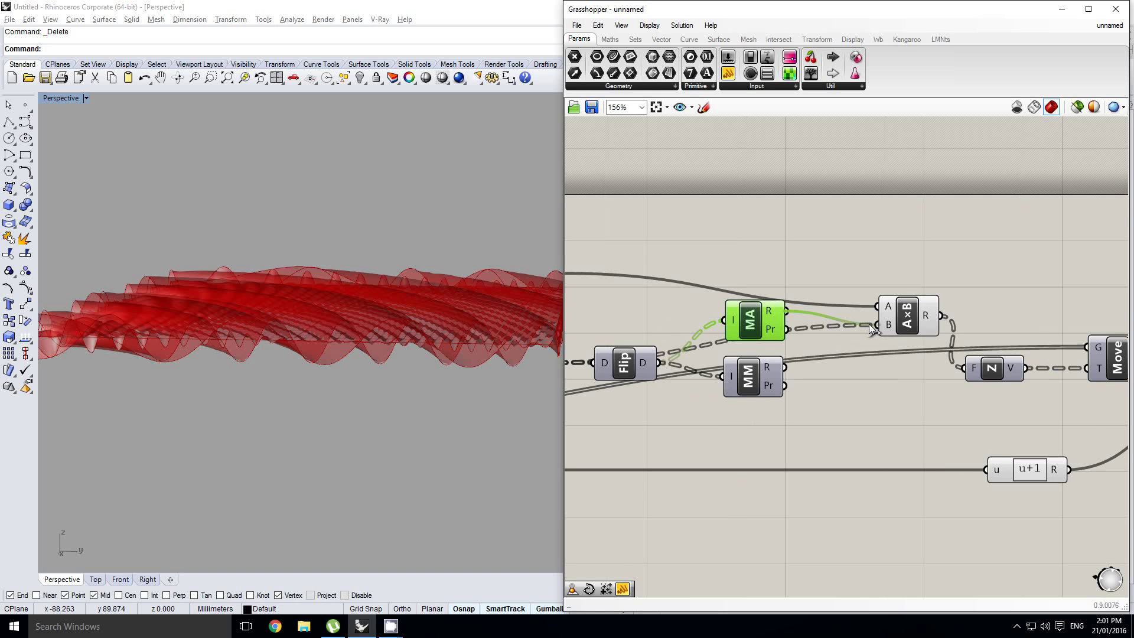
right_drag(783, 326, 857, 320)
right_drag(994, 334, 799, 325)
right_drag(733, 310, 778, 313)
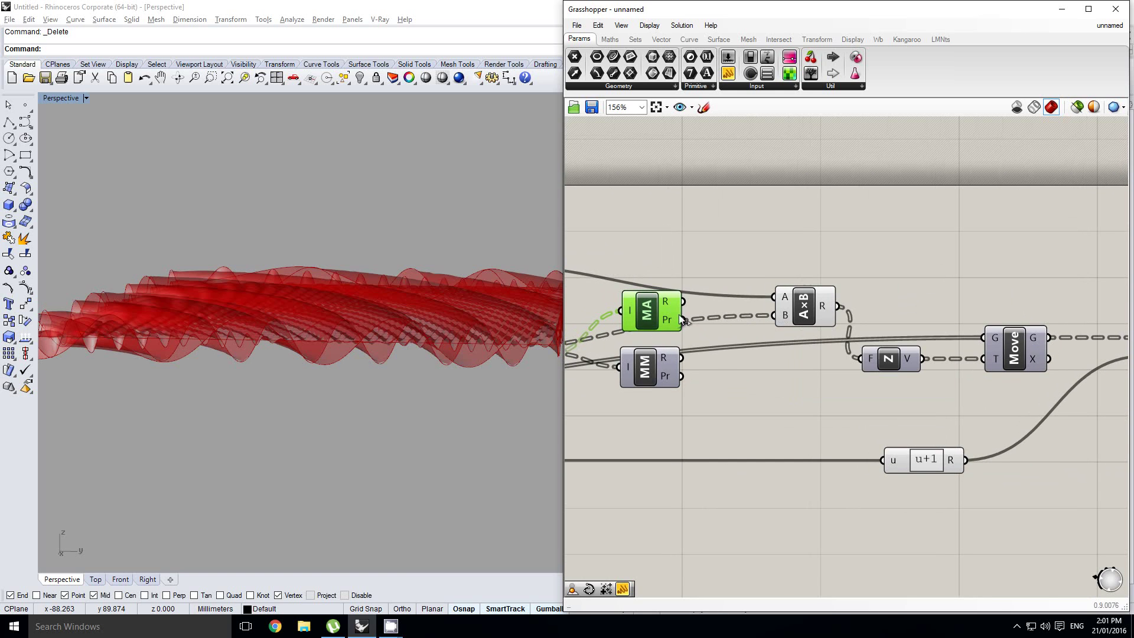
mouse_move(666, 300)
mouse_move(783, 318)
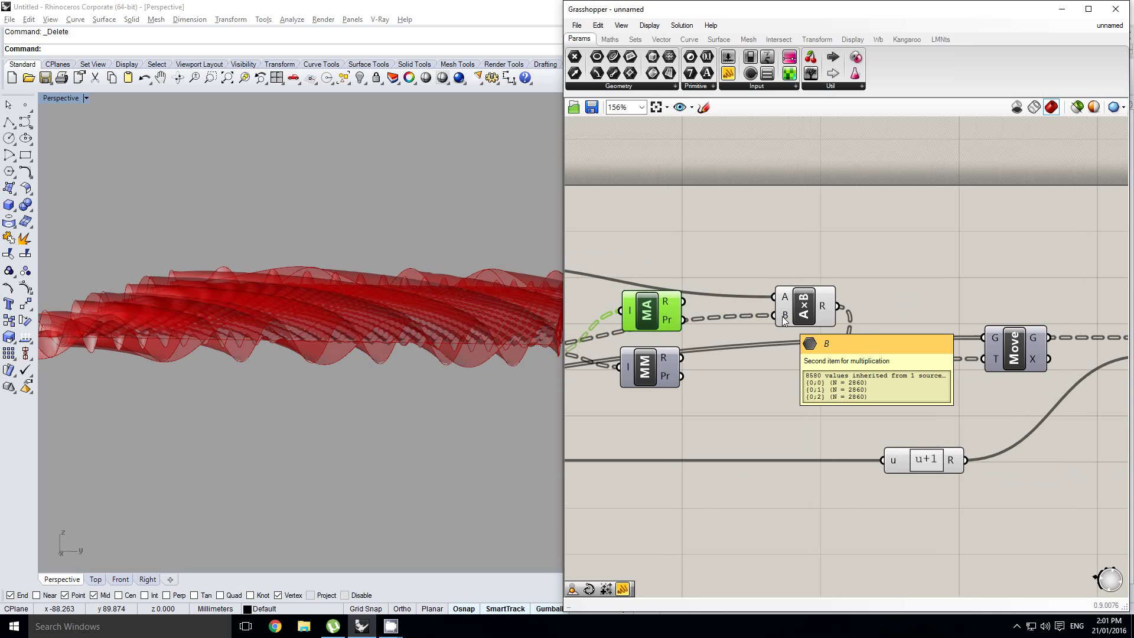
right_click(674, 302)
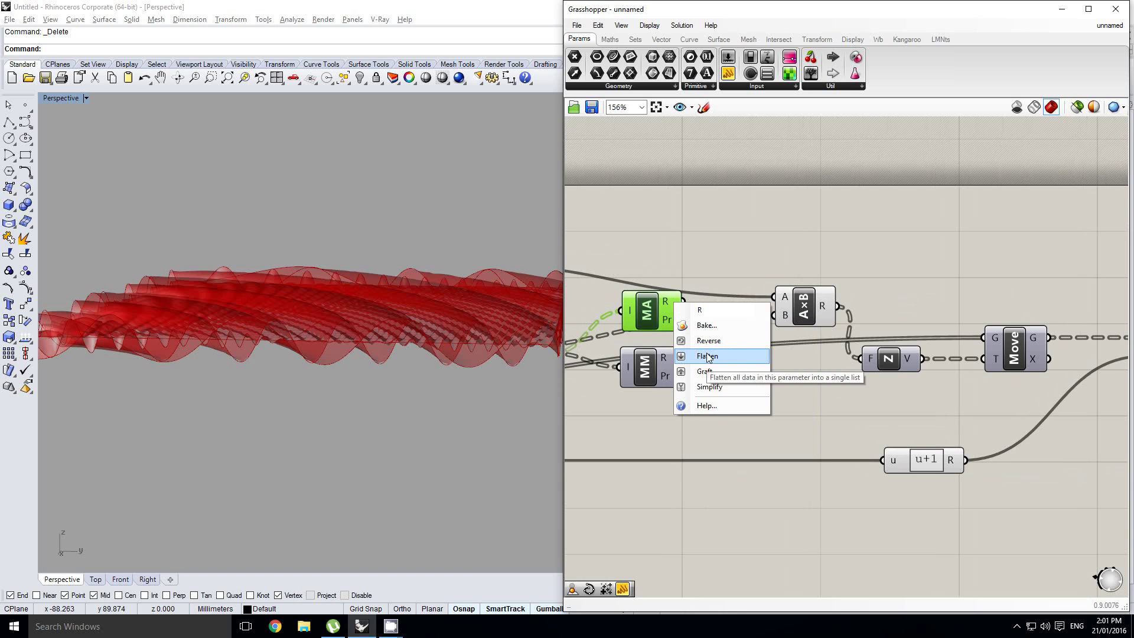
click(687, 358)
right_click(666, 357)
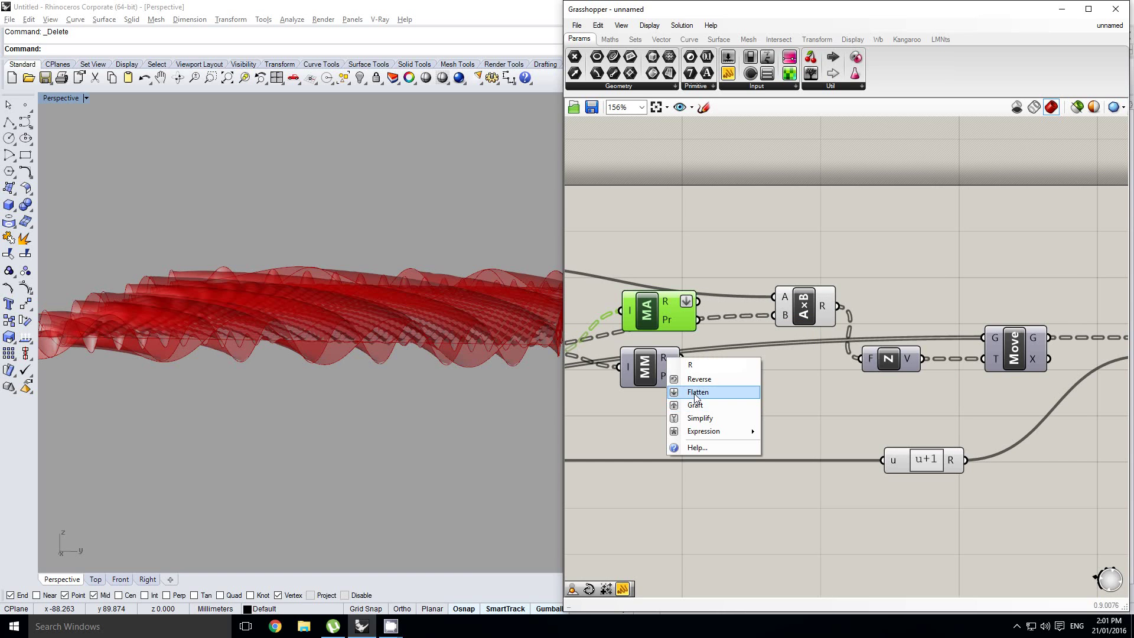
click(697, 402)
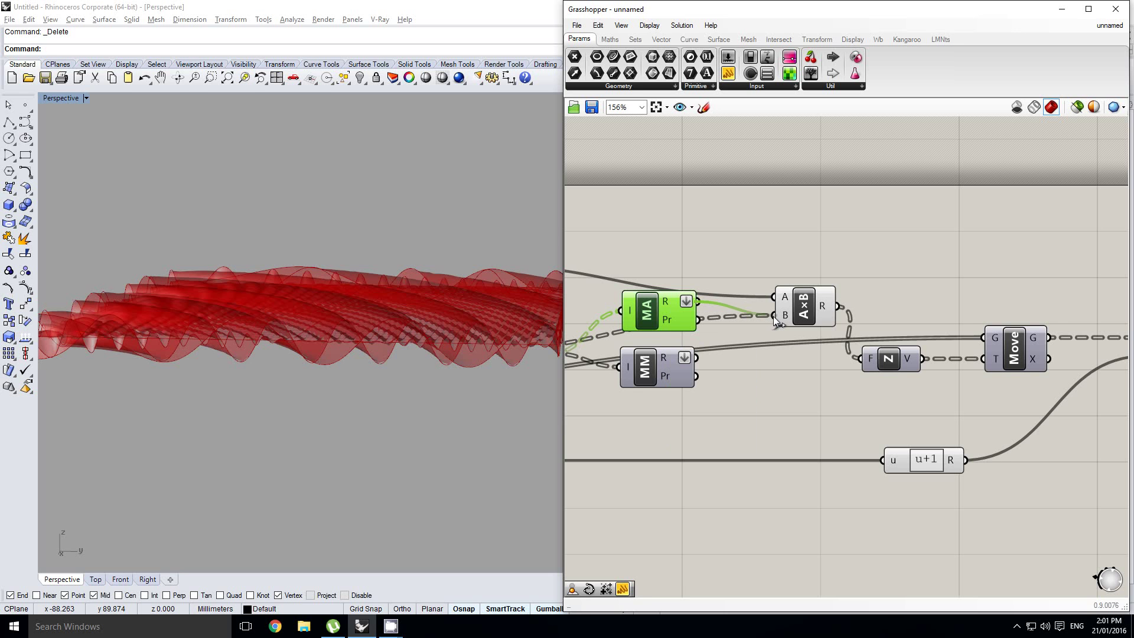
drag(774, 316, 774, 317)
Examine the combined wave surface in the perspective view from several distances and angles, then return to the w sliders.
right_drag(734, 338, 745, 346)
right_drag(464, 324, 443, 348)
scroll(256, 293, down, 6)
scroll(257, 293, up, 9)
scroll(331, 257, down, 8)
right_drag(278, 285, 300, 336)
scroll(352, 289, up, 7)
scroll(314, 321, down, 5)
scroll(314, 321, up, 7)
scroll(348, 291, down, 6)
scroll(300, 335, down, 6)
scroll(294, 334, up, 7)
right_drag(707, 305, 1020, 286)
right_drag(651, 312, 857, 331)
right_drag(717, 293, 712, 300)
mouse_move(861, 313)
right_down()
mouse_move(848, 319)
mouse_move(864, 317)
right_up()
right_drag(354, 290, 416, 275)
Tune the three Variable w sliders to 0.503, 0.221 and 0.031 while watching the wave surface.
double_click(697, 281)
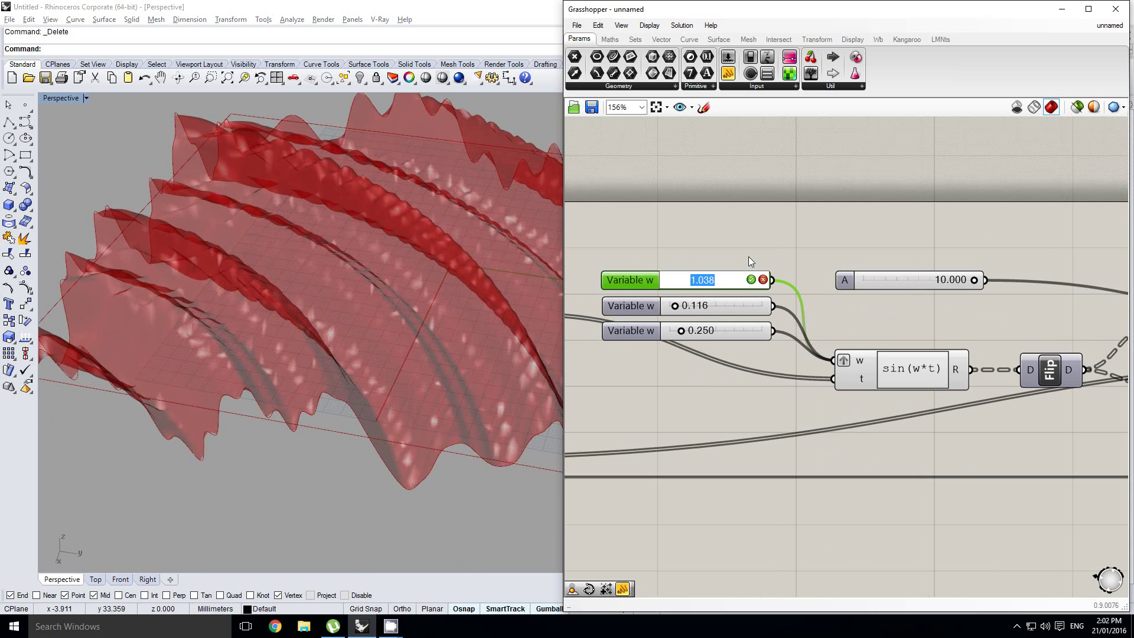
key(Return)
scroll(736, 254, up, 5)
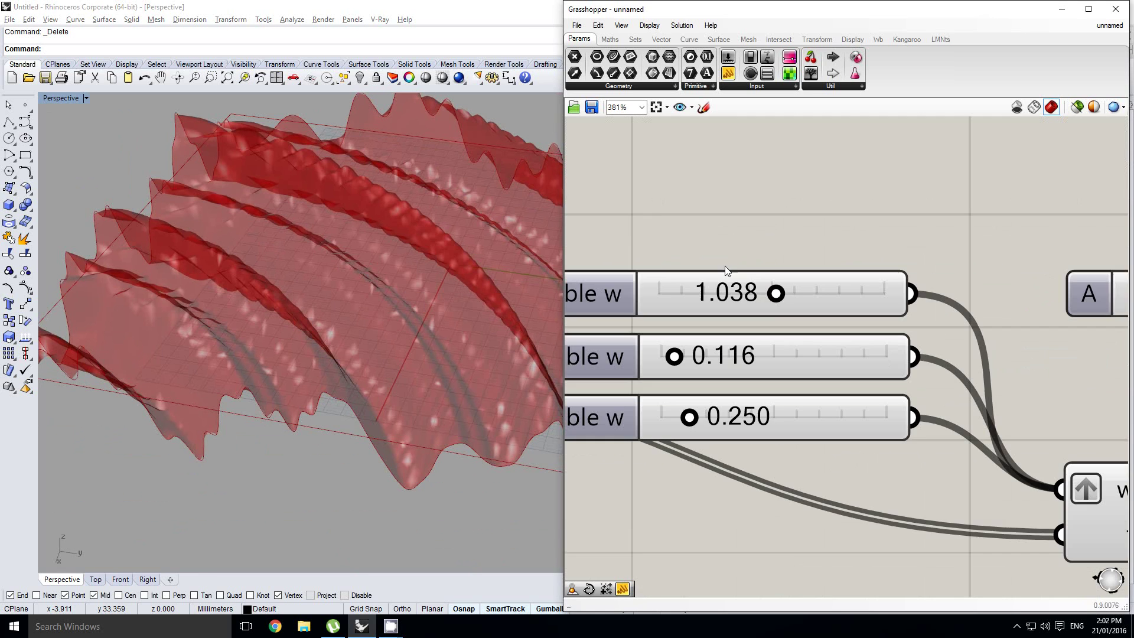
drag(769, 295, 720, 299)
right_drag(281, 340, 254, 363)
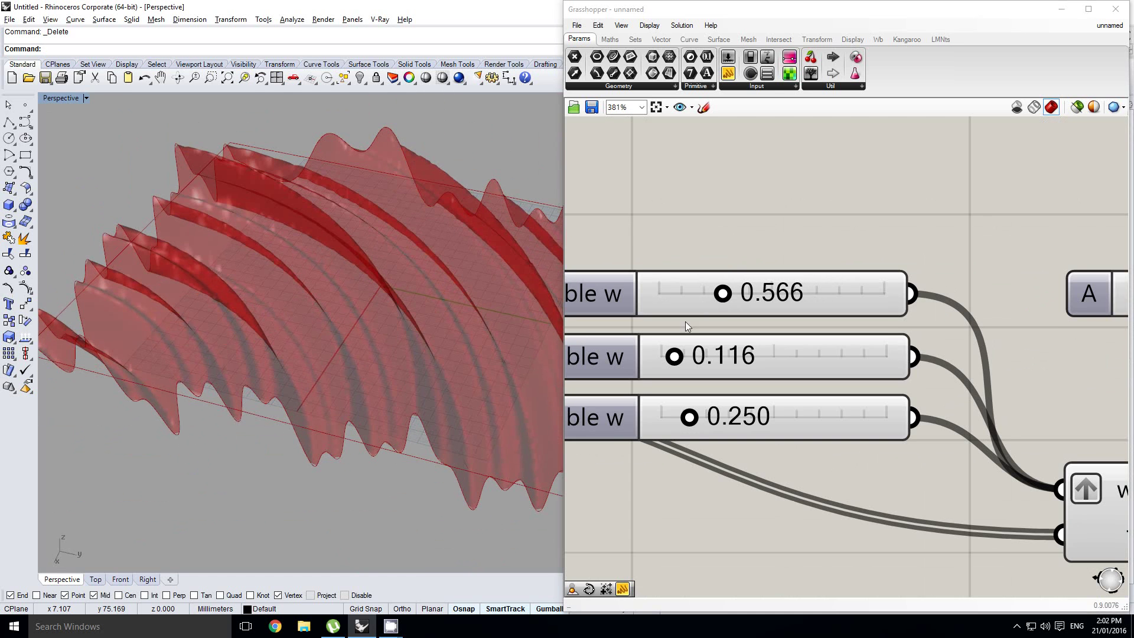
right_drag(722, 296, 739, 293)
drag(736, 294, 723, 297)
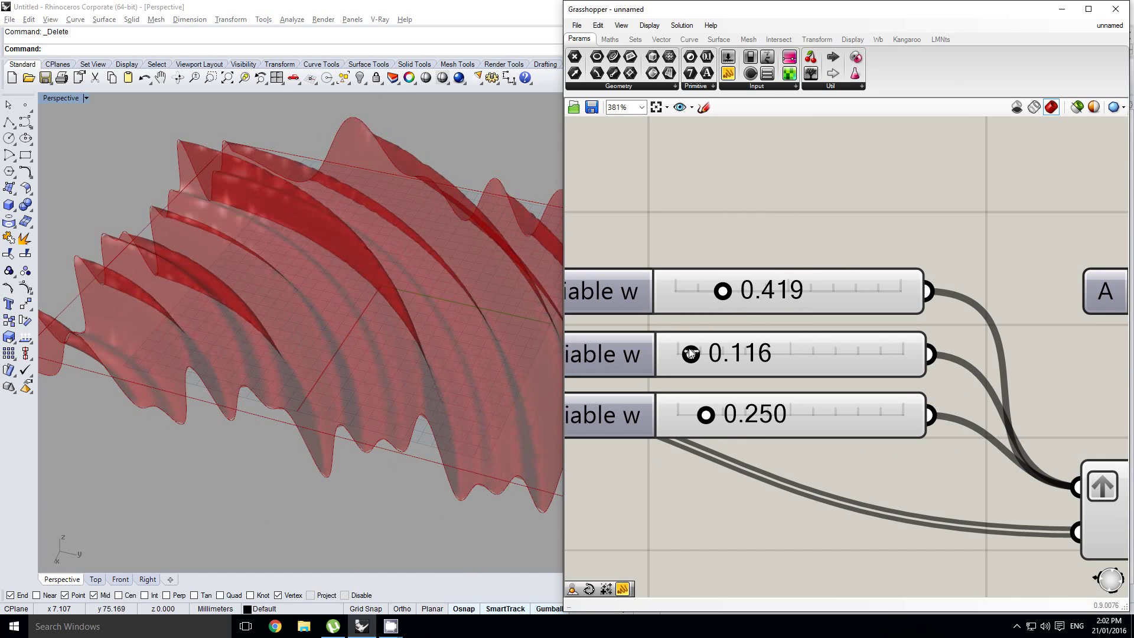
drag(691, 354, 719, 354)
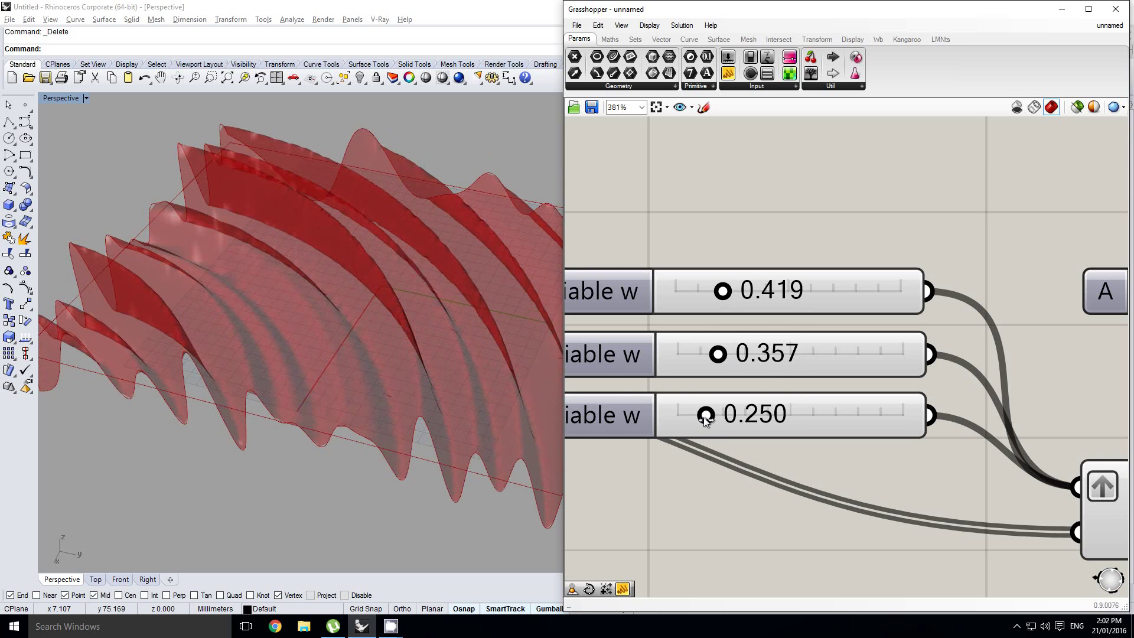
drag(705, 416, 680, 417)
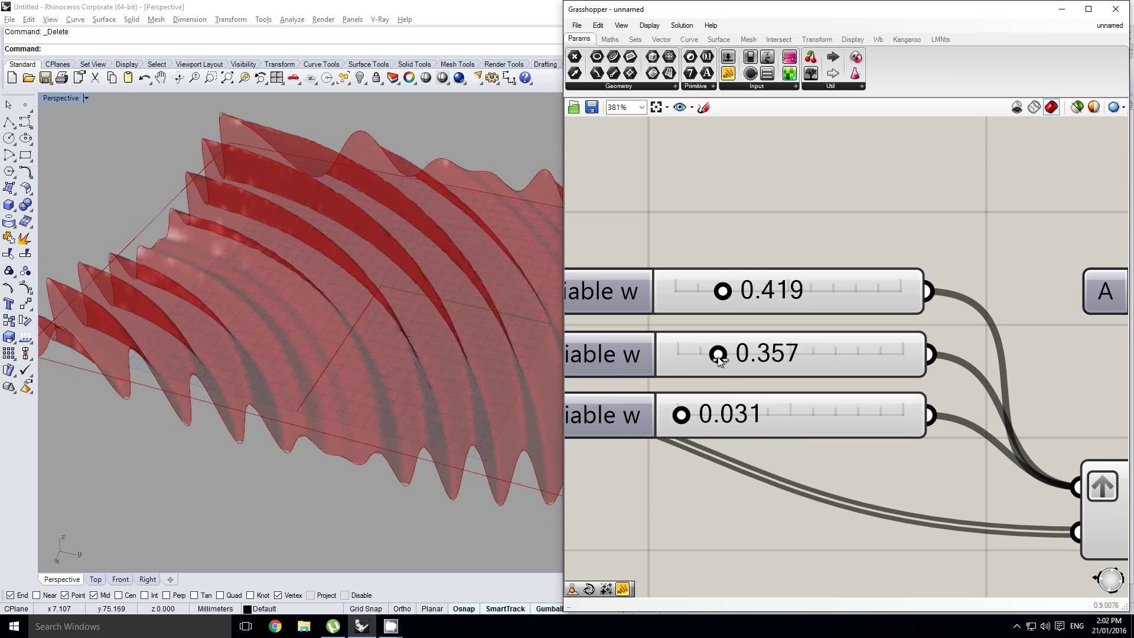
drag(719, 359, 703, 353)
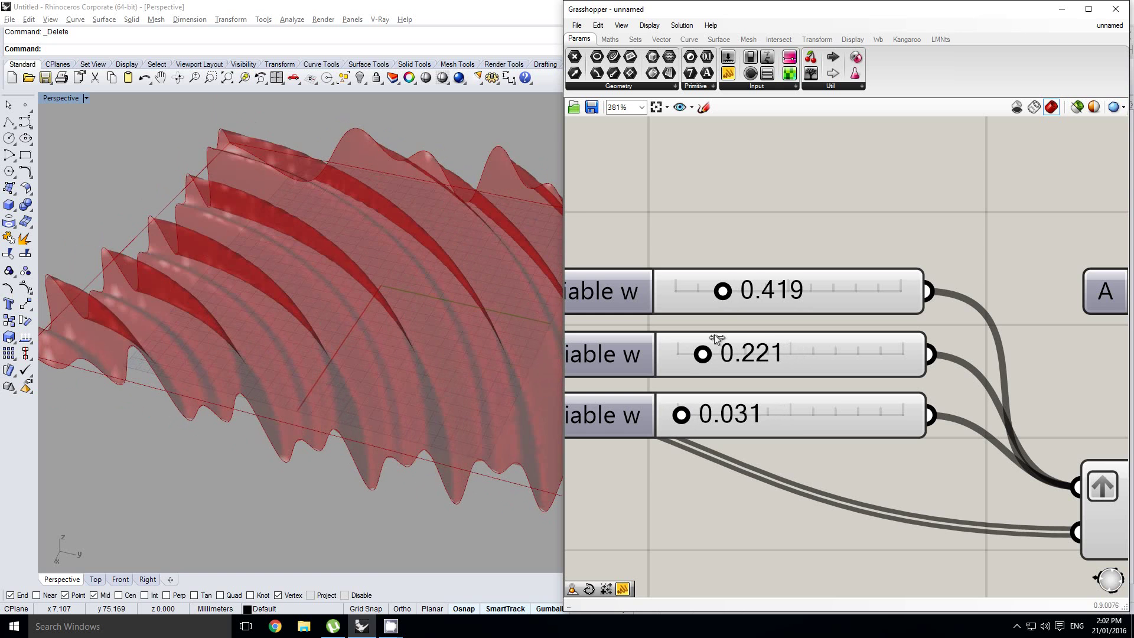
drag(724, 295, 733, 295)
Review the retuned surface and follow the definition from the w sliders through Flip Matrix and the mass components to Move.
right_drag(424, 401, 421, 360)
scroll(332, 324, down, 7)
scroll(332, 323, up, 5)
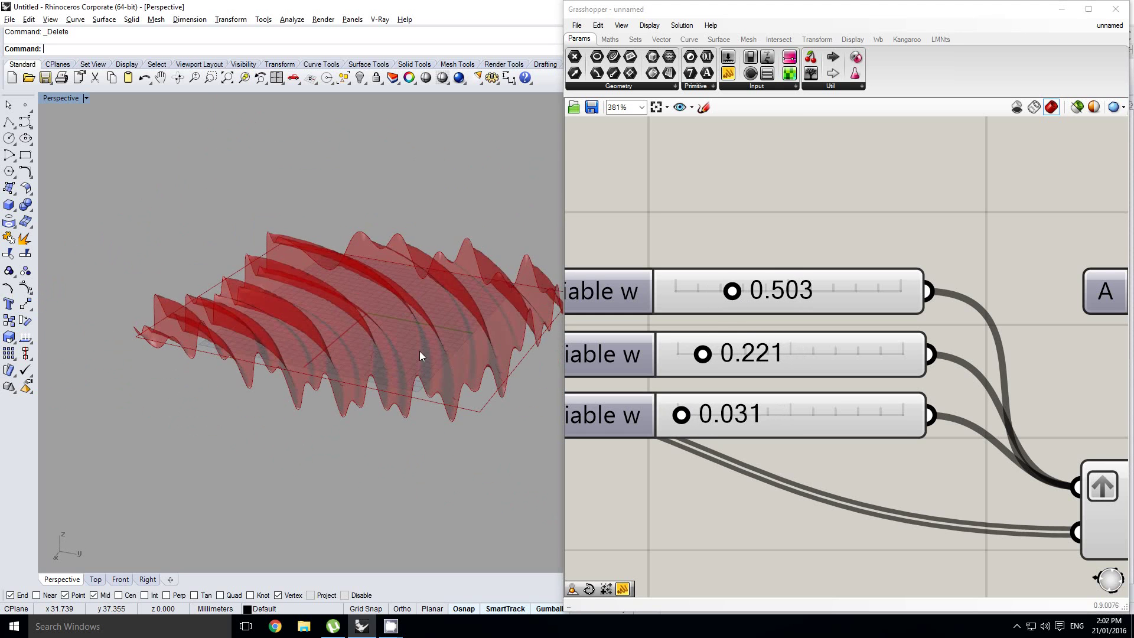
scroll(822, 335, down, 6)
scroll(866, 348, down, 1)
scroll(892, 393, up, 2)
right_click(812, 374)
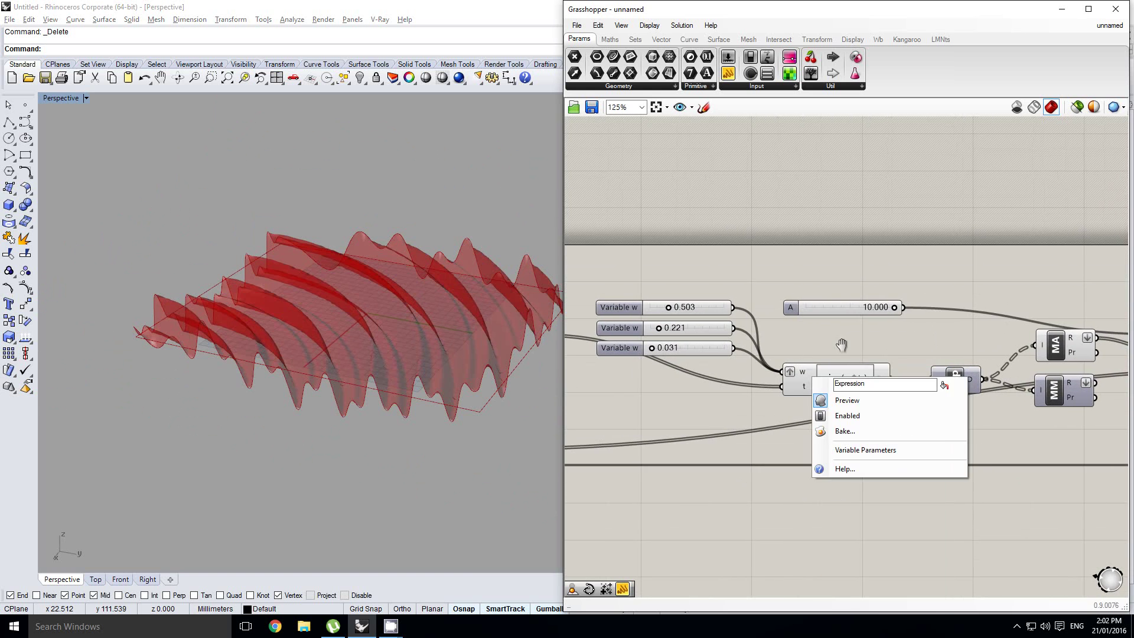
click(843, 344)
scroll(805, 334, down, 4)
right_drag(843, 345, 769, 367)
scroll(875, 376, up, 3)
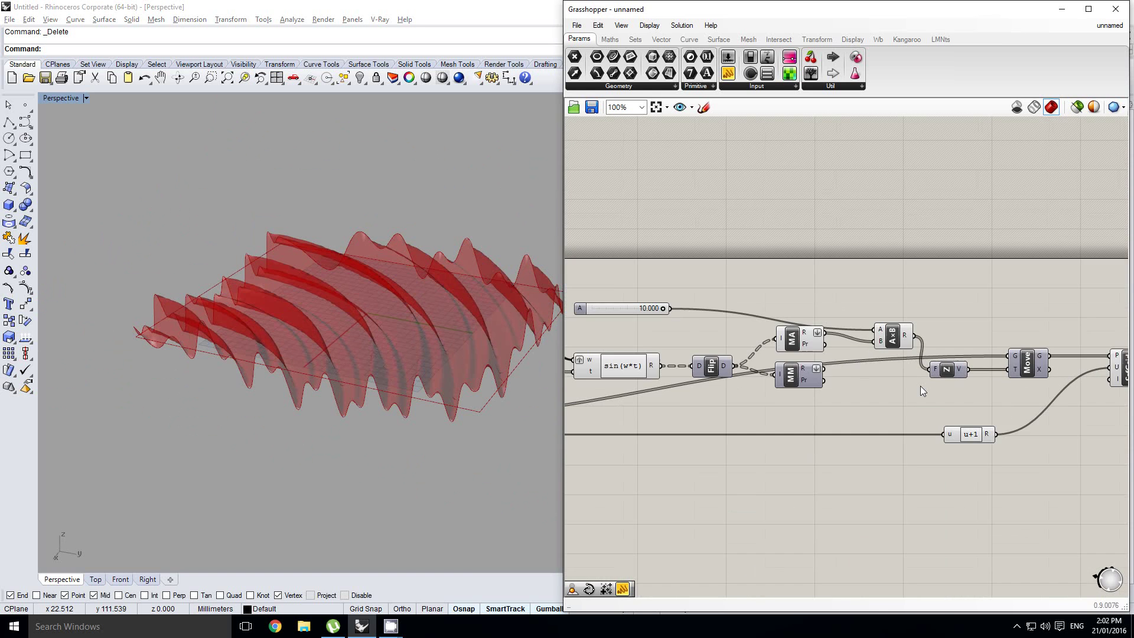
scroll(913, 370, down, 1)
scroll(912, 356, up, 1)
scroll(913, 356, down, 1)
scroll(868, 356, up, 1)
right_drag(624, 353, 795, 359)
click(856, 346)
scroll(857, 346, down, 1)
scroll(858, 346, down, 1)
scroll(734, 352, up, 1)
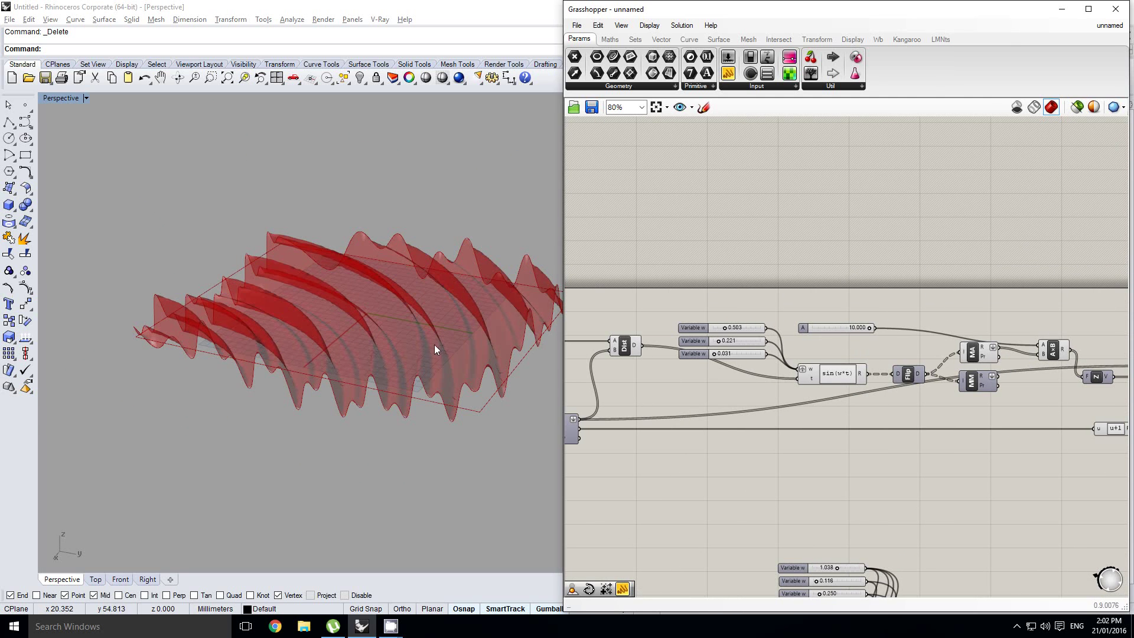
Orbit around the wave surface to examine its ripple pattern from a higher viewpoint.
right_drag(434, 345, 431, 358)
right_drag(945, 361, 1003, 395)
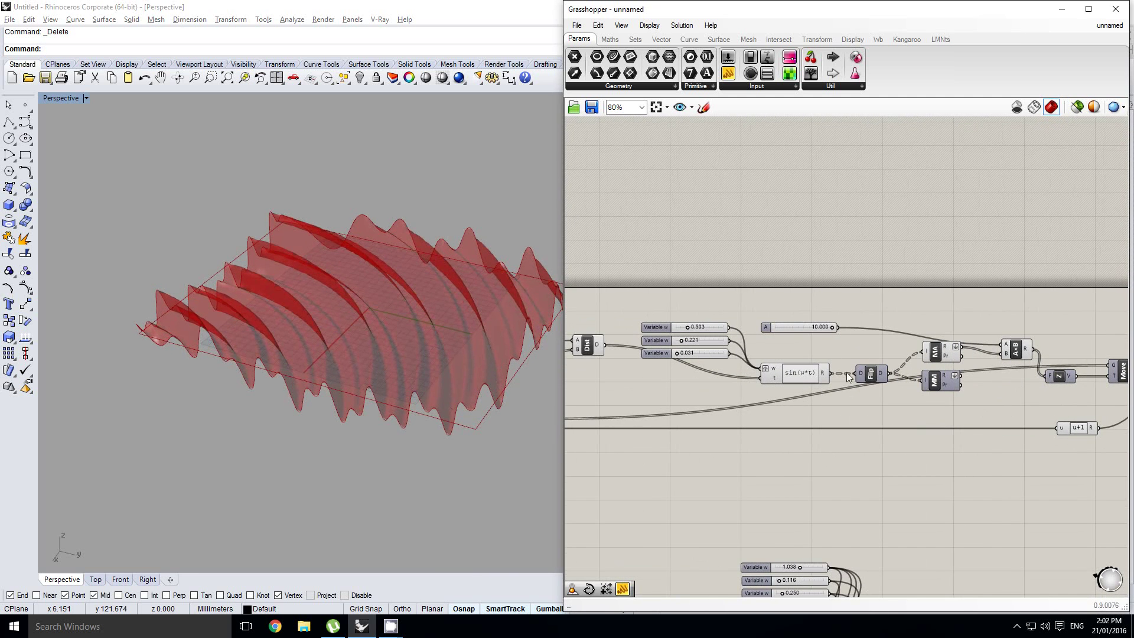
right_drag(847, 373, 855, 387)
right_drag(368, 330, 384, 376)
scroll(384, 375, down, 6)
scroll(411, 360, up, 2)
right_drag(300, 391, 311, 391)
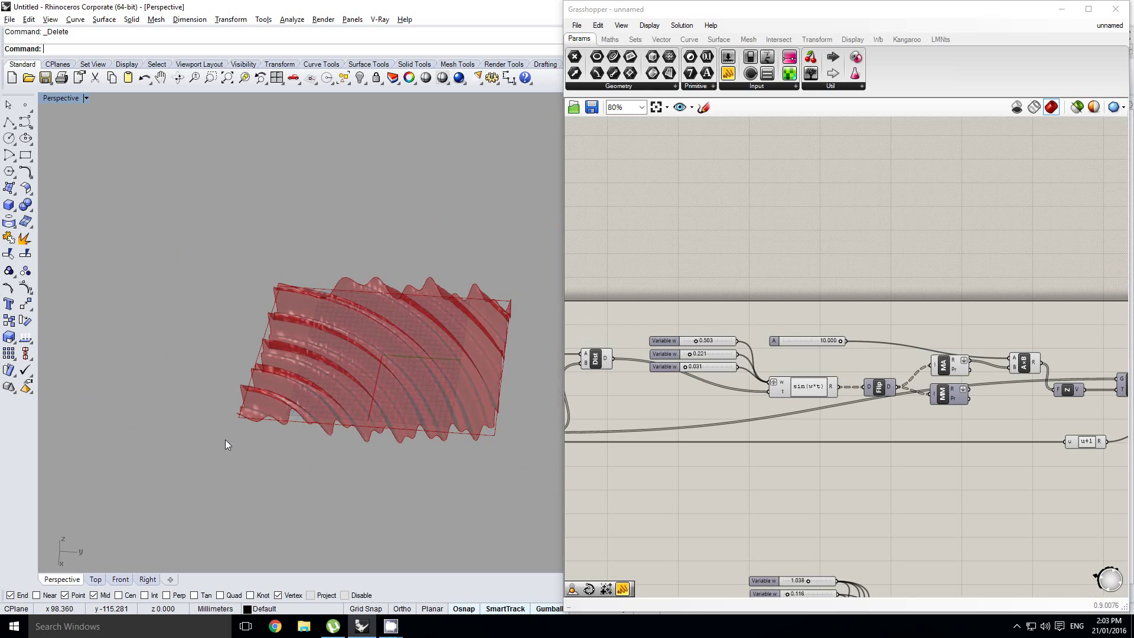
mouse_move(236, 430)
right_down()
mouse_move(233, 446)
mouse_move(235, 428)
mouse_move(209, 437)
right_up()
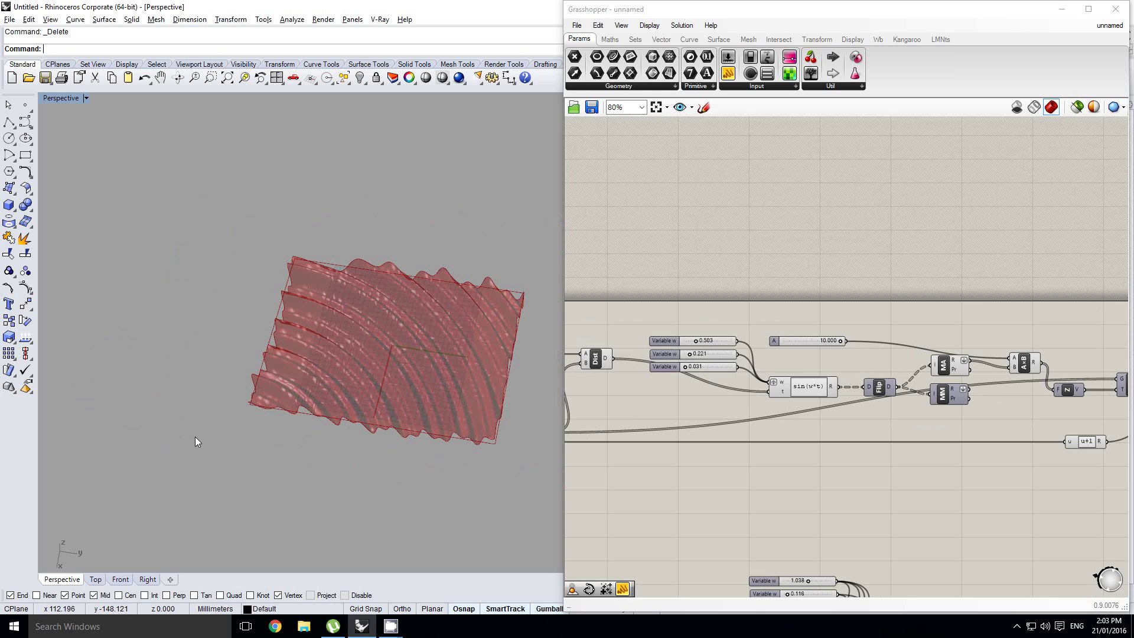
mouse_move(421, 316)
right_down()
mouse_move(433, 348)
mouse_move(449, 330)
right_up()
Move the MD slider feeding Evaluate Surface well above the group to free space around it.
right_drag(595, 321, 809, 344)
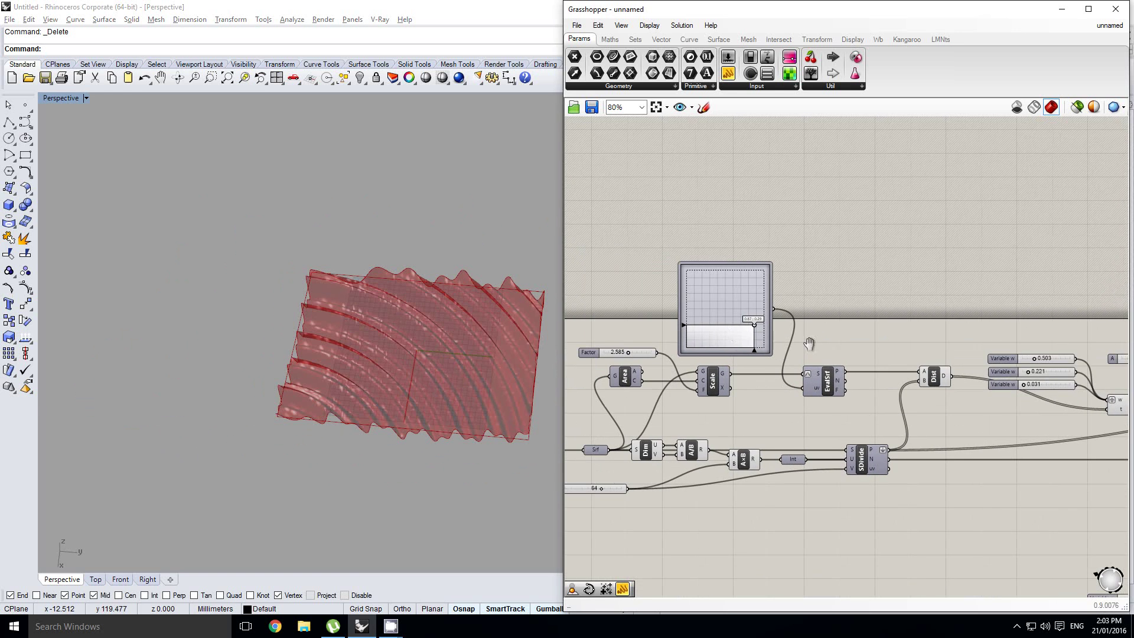
right_drag(733, 300, 723, 331)
mouse_move(799, 329)
right_down()
mouse_move(780, 340)
mouse_move(808, 323)
right_up()
click(789, 306)
drag(691, 346, 696, 248)
right_drag(707, 307, 724, 307)
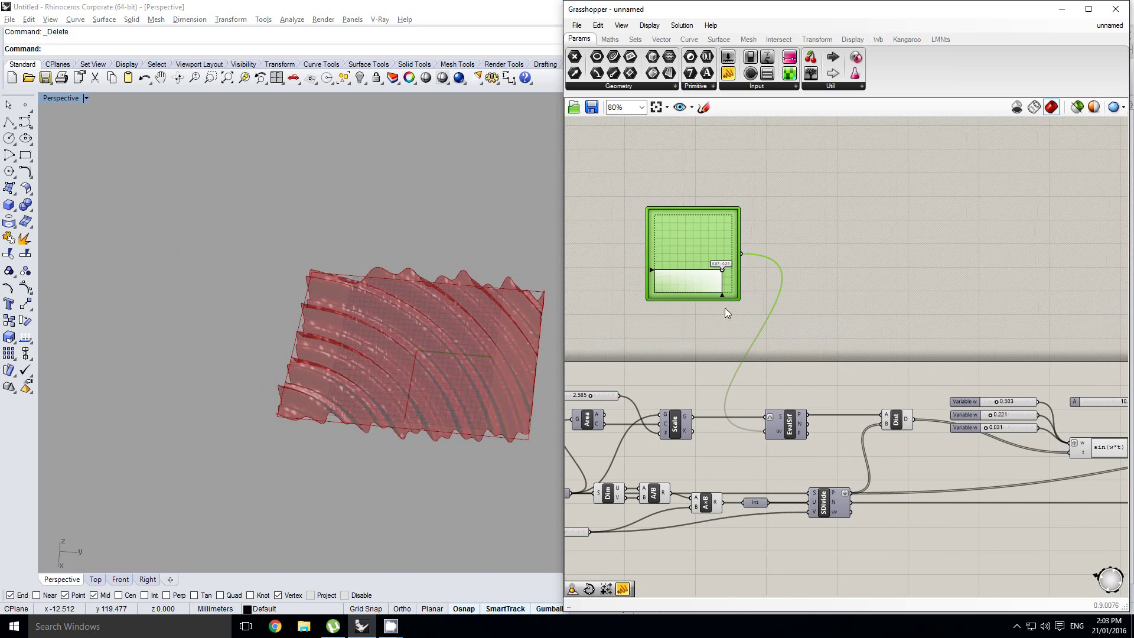
drag(696, 260, 688, 202)
right_drag(793, 259, 855, 299)
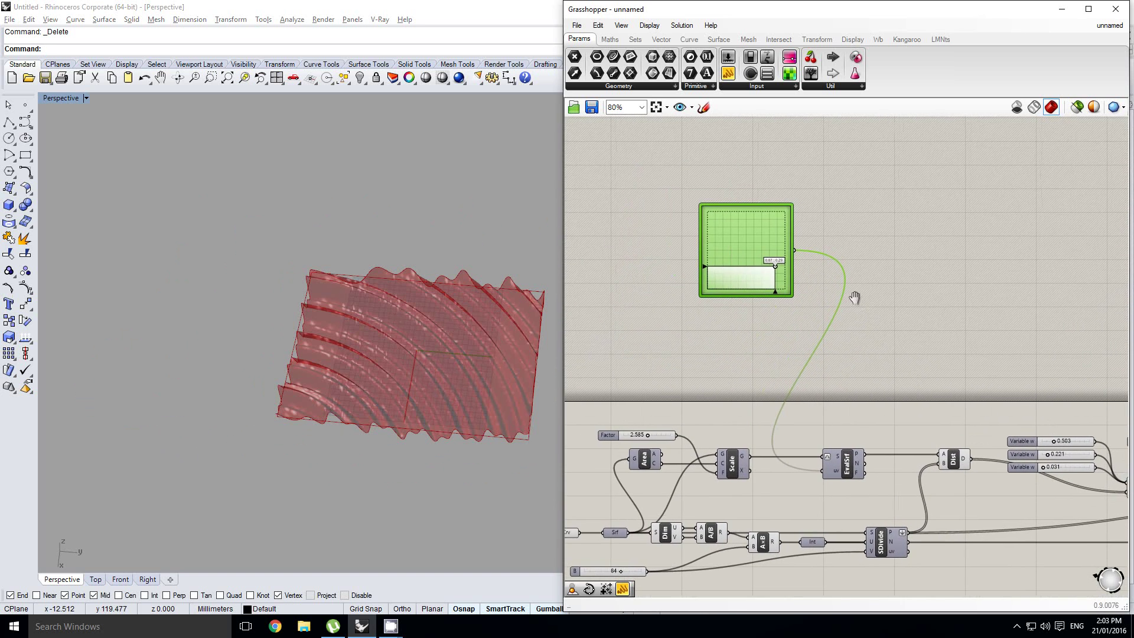
right_click(855, 299)
right_click(759, 253)
Delete the 0.221 and 0.031 Variable w sliders, leaving only one w slider for the sin(w*t) expression.
right_drag(1084, 413, 820, 288)
scroll(825, 308, up, 3)
right_click(825, 308)
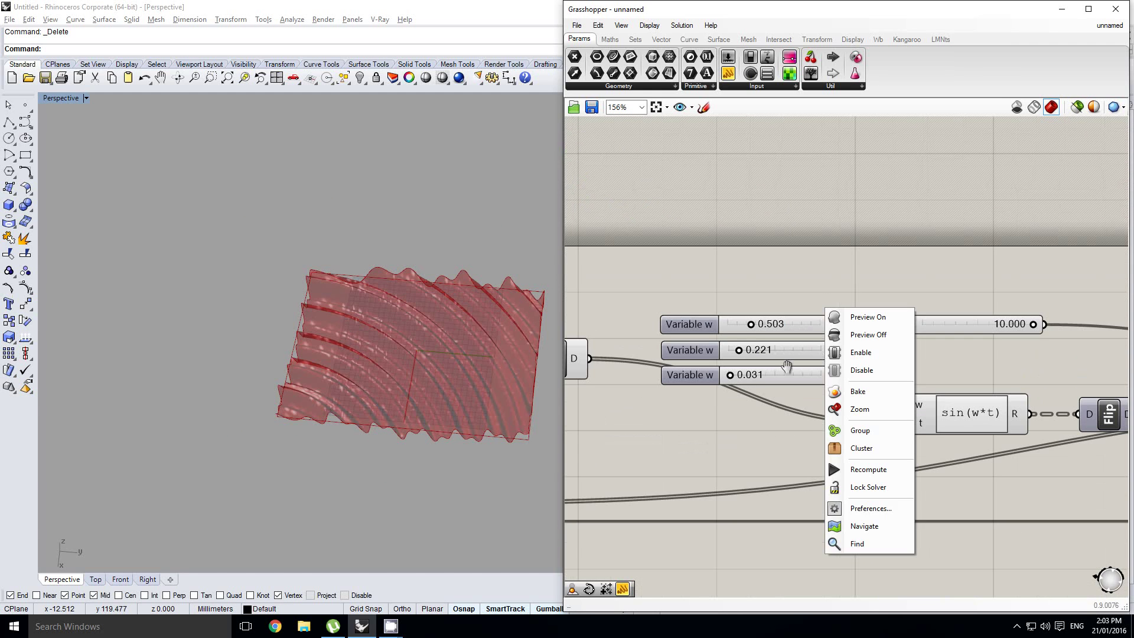
click(812, 412)
drag(779, 350, 778, 349)
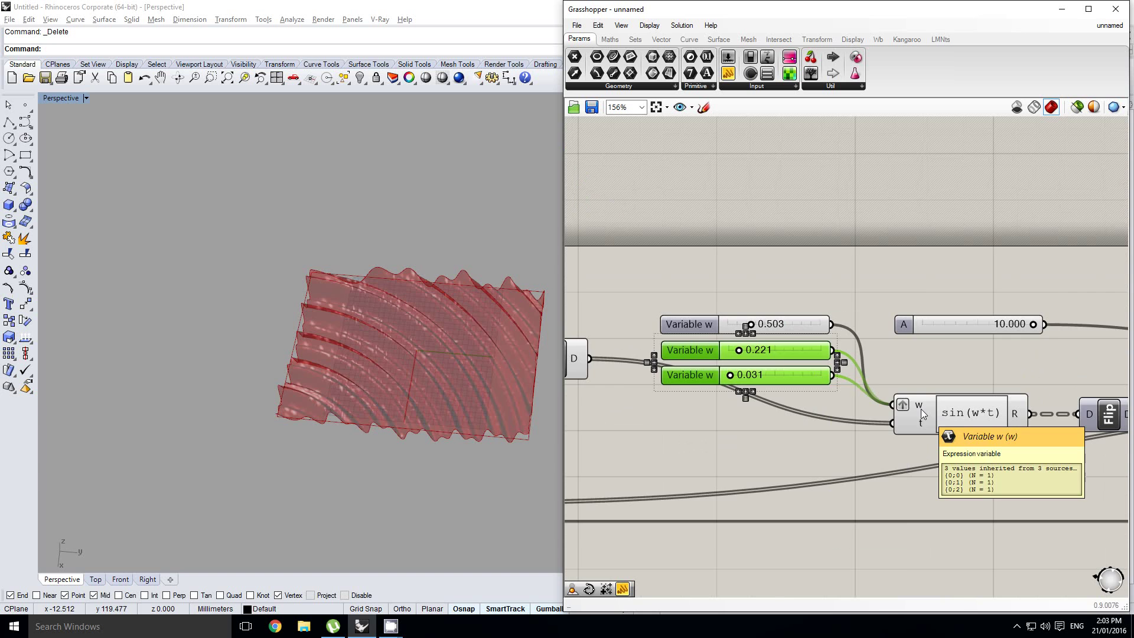
key(Delete)
Duplicate the MD slider and place the copy directly below the original.
right_drag(859, 365, 1034, 371)
scroll(1033, 371, down, 1)
scroll(894, 351, down, 1)
right_drag(647, 216, 789, 285)
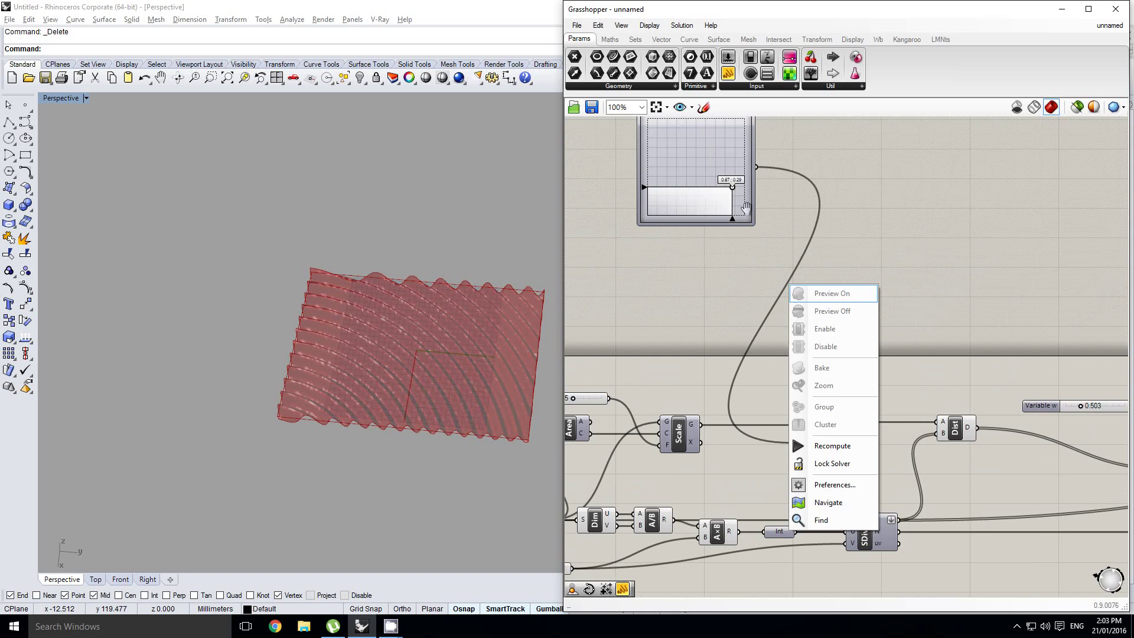
click(743, 204)
alt+drag(723, 174, 721, 293)
right_drag(761, 294, 781, 329)
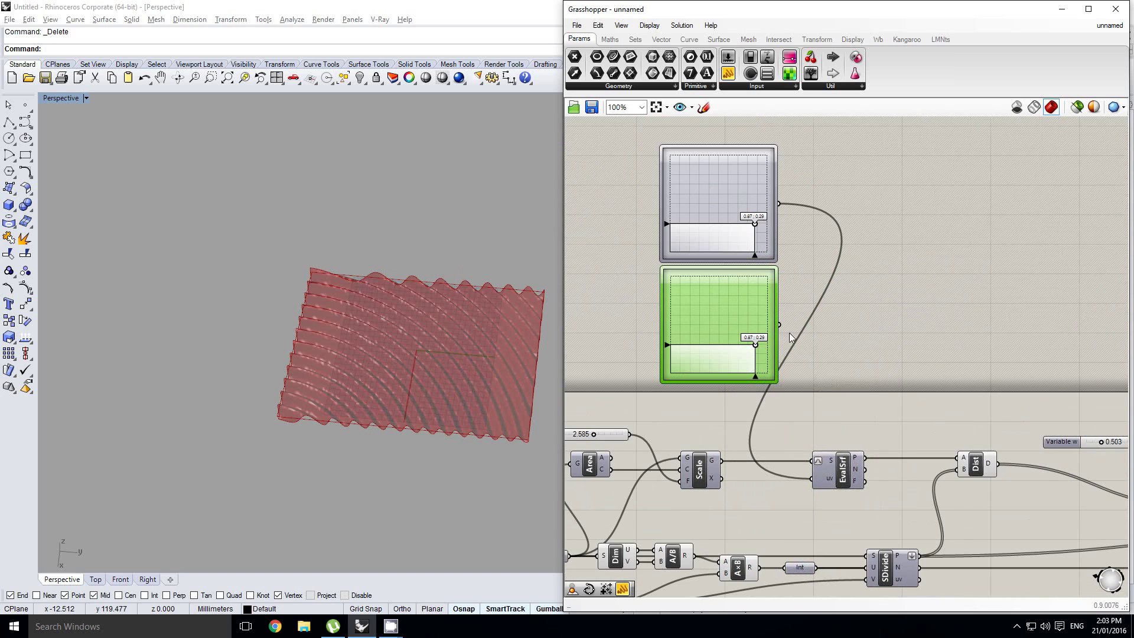
Copy the second MD slider and place the third one directly beneath it.
click(826, 327)
scroll(827, 327, down, 5)
drag(839, 324, 743, 171)
scroll(853, 317, up, 3)
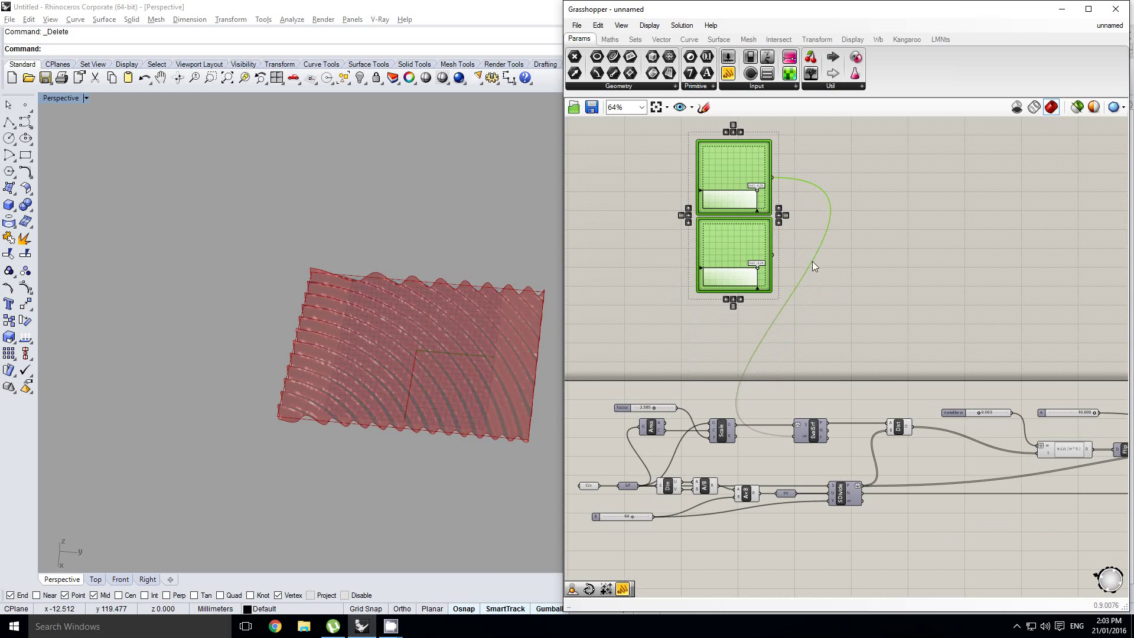
click(813, 261)
alt+drag(750, 250, 747, 336)
scroll(774, 307, up, 2)
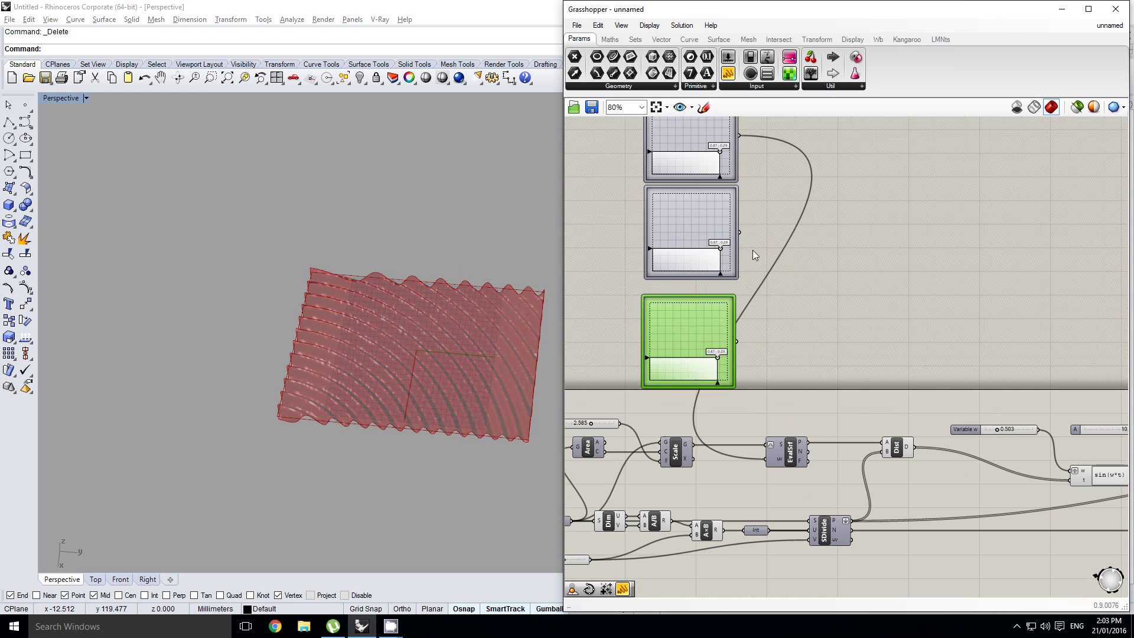
Lock the solver and add the second and third MD sliders to the uv input of Evaluate Surface.
middle_click(789, 279)
click(789, 310)
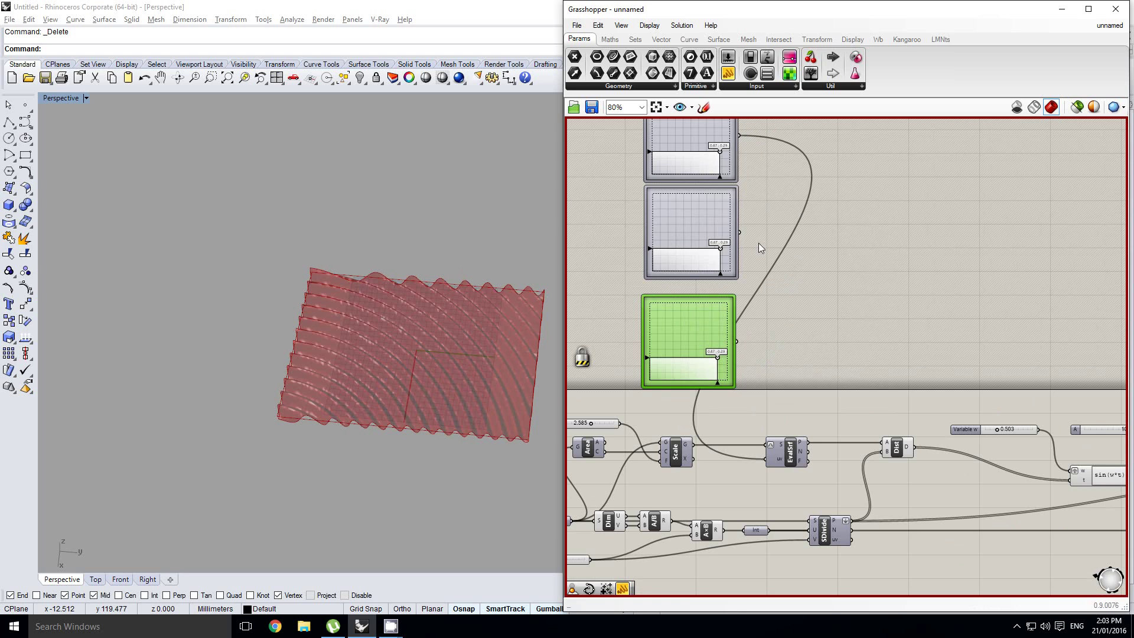
shift+drag(748, 261, 762, 459)
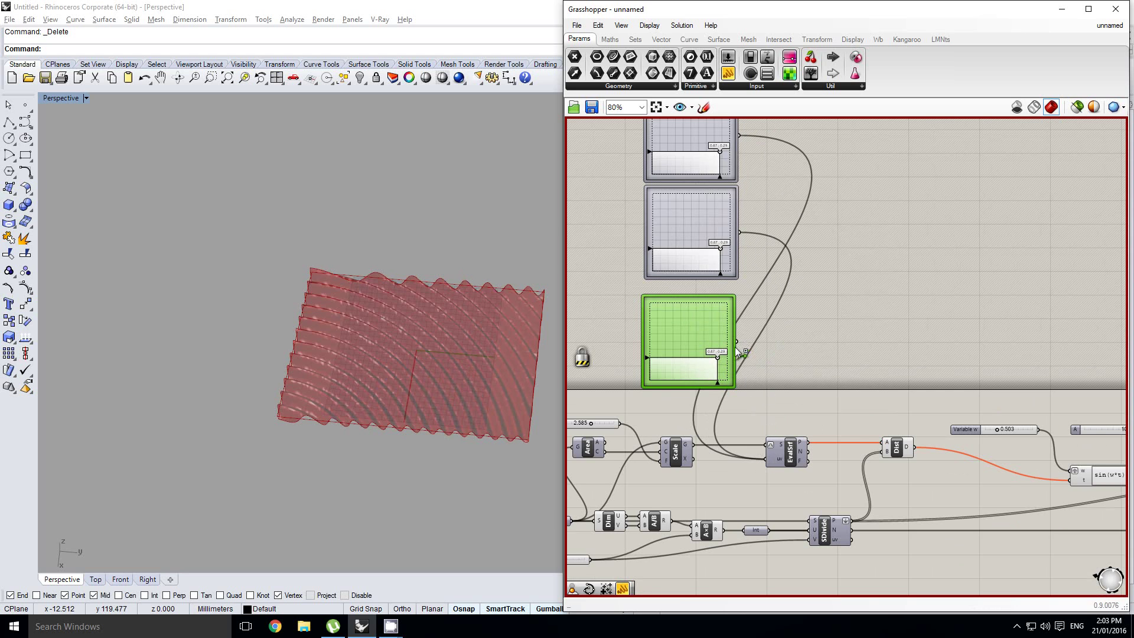
shift+drag(737, 341, 764, 462)
Graft the A input of the Distance component and unlock the solver.
right_drag(835, 399, 797, 338)
scroll(825, 385, up, 3)
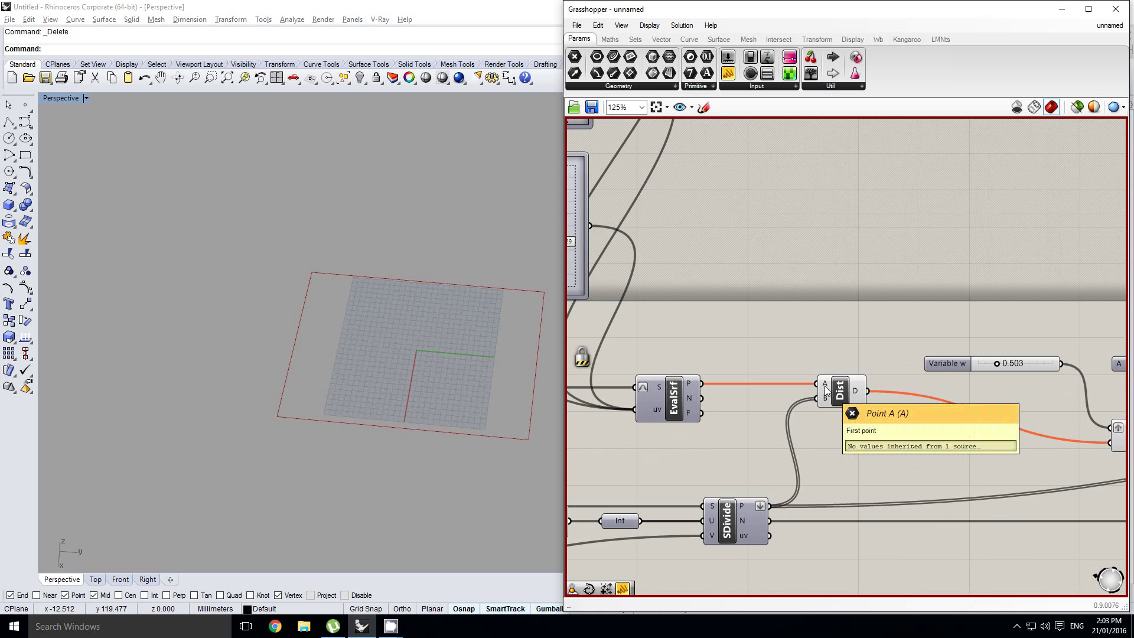
right_click(827, 389)
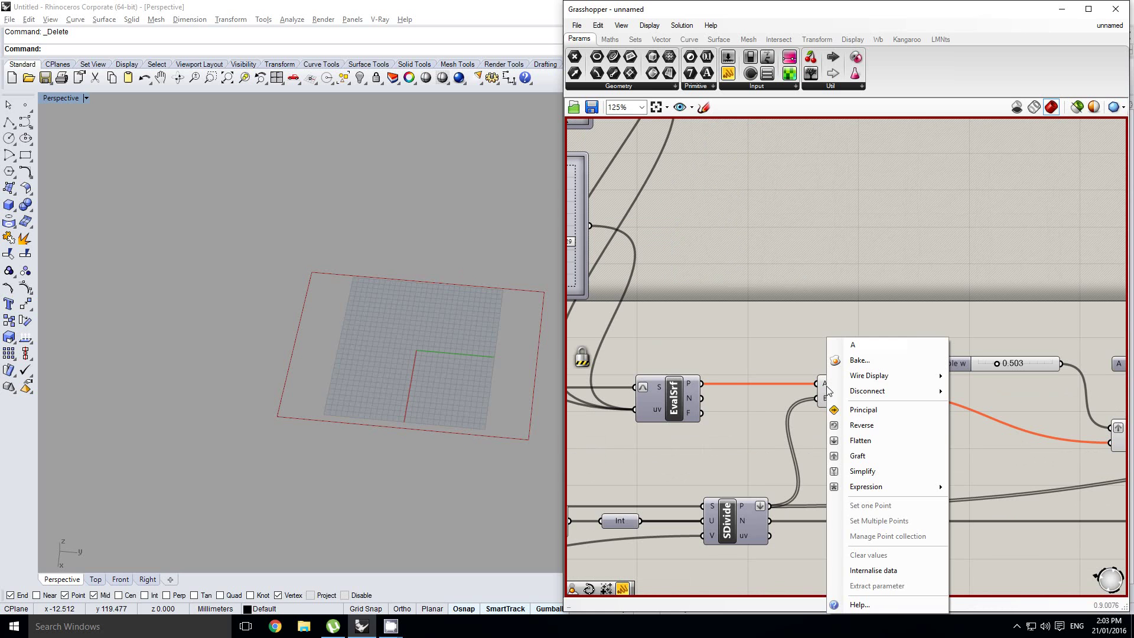
click(857, 456)
right_drag(923, 406, 740, 351)
scroll(742, 352, down, 3)
right_drag(812, 365, 800, 367)
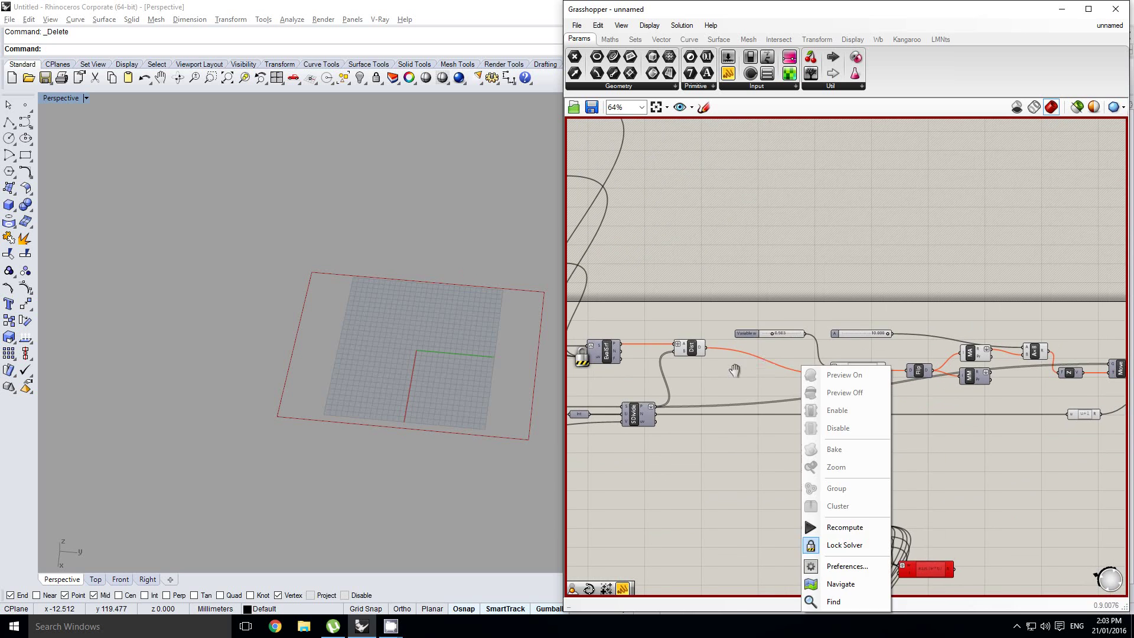
middle_click(735, 372)
click(737, 402)
right_drag(733, 402, 744, 405)
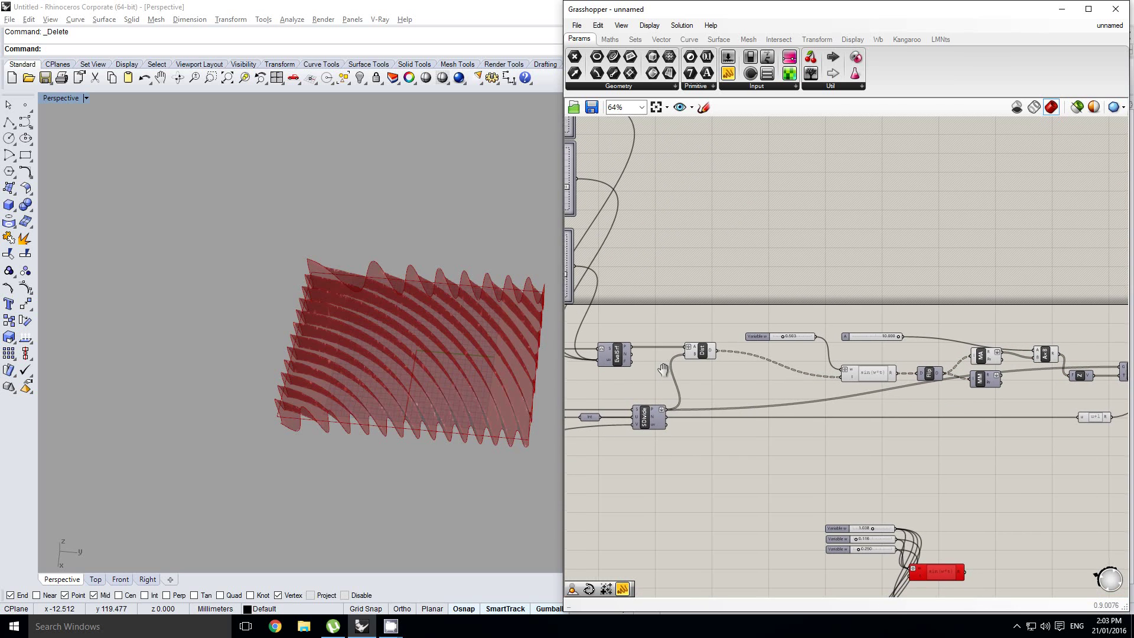
Examine the wave surface up close and inspect the data tree between the sin(w*t) expression, Flip Matrix and the mass operations.
right_drag(427, 300, 407, 336)
scroll(393, 331, up, 7)
right_drag(809, 375, 783, 373)
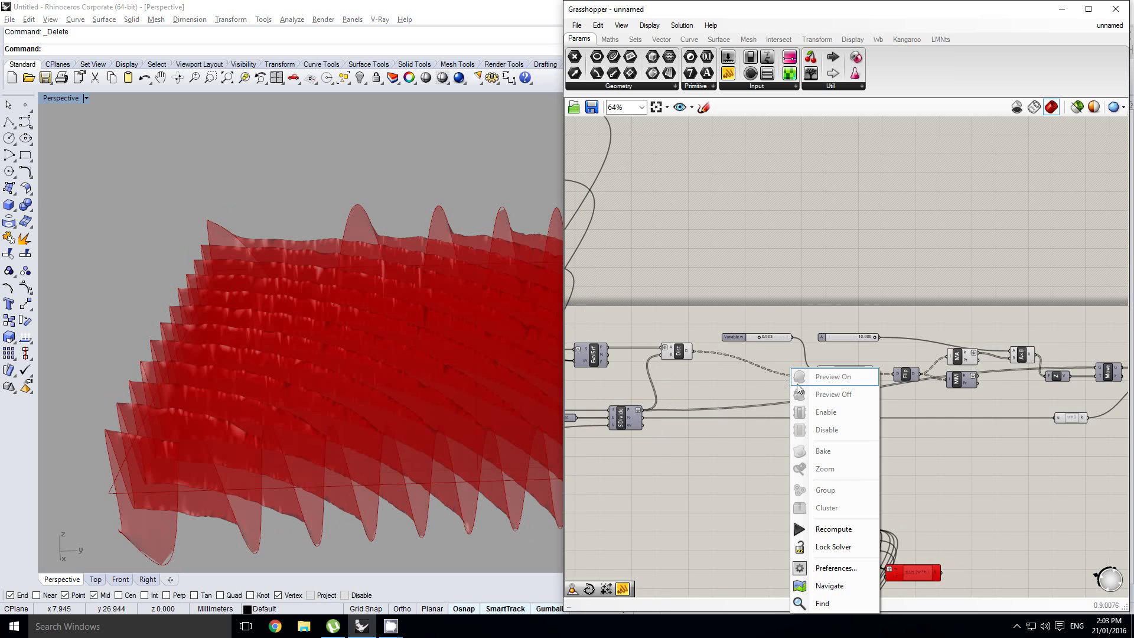
click(763, 373)
scroll(814, 378, up, 4)
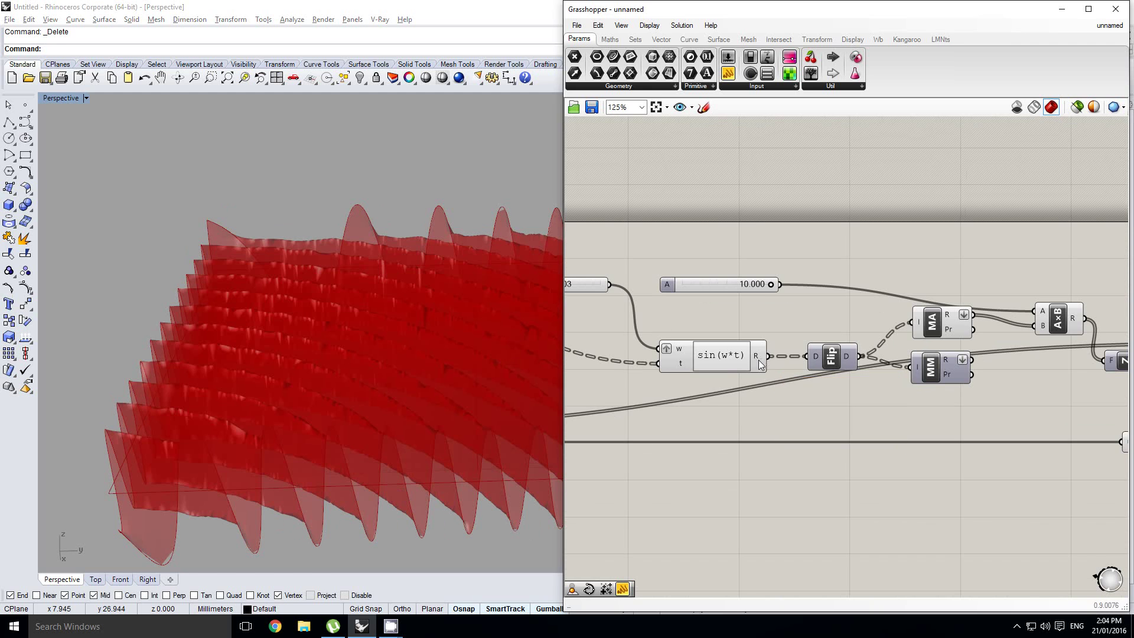
right_drag(759, 359, 769, 368)
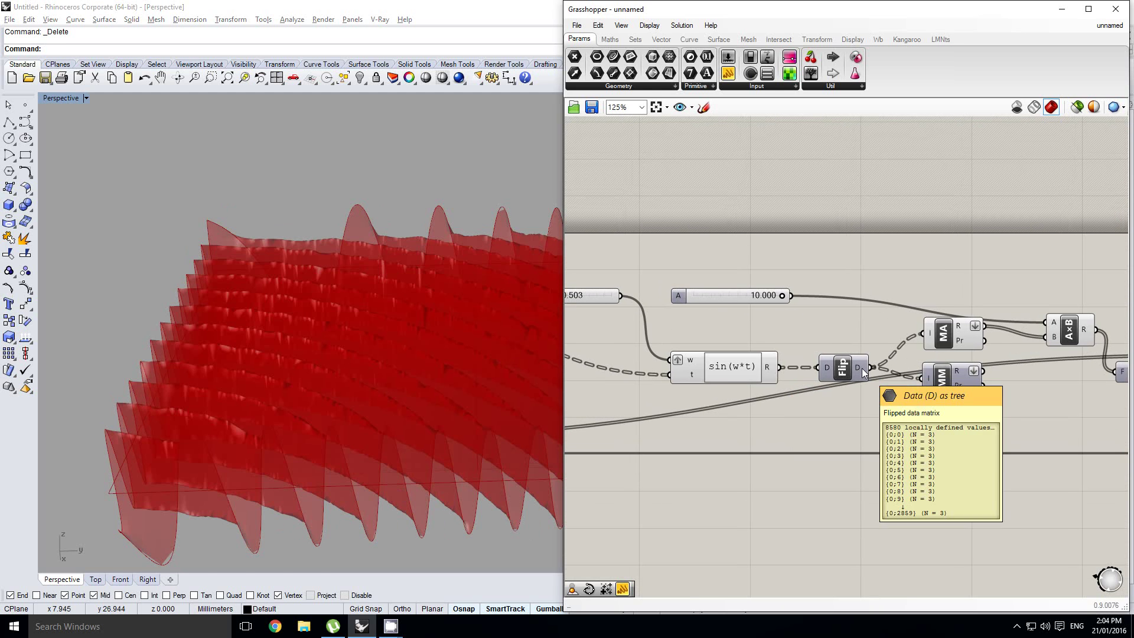
right_drag(862, 367, 799, 378)
click(881, 350)
right_drag(679, 362, 873, 361)
right_drag(753, 350, 856, 354)
Move the middle MD slider's point to about 0.44, 0.3.
scroll(856, 354, down, 2)
scroll(857, 353, down, 1)
right_drag(635, 218, 755, 295)
scroll(776, 291, up, 2)
right_click(757, 295)
click(769, 294)
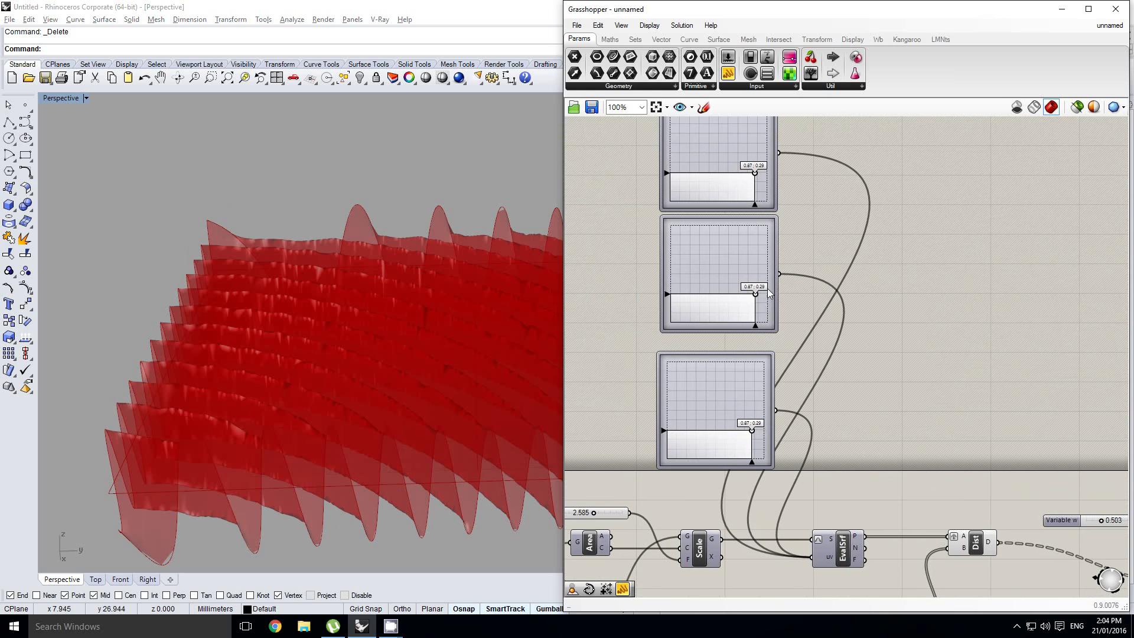
drag(755, 297, 712, 292)
Move the uppermost MD slider's point to about 0.47, 0.57.
right_drag(723, 230, 735, 274)
click(767, 220)
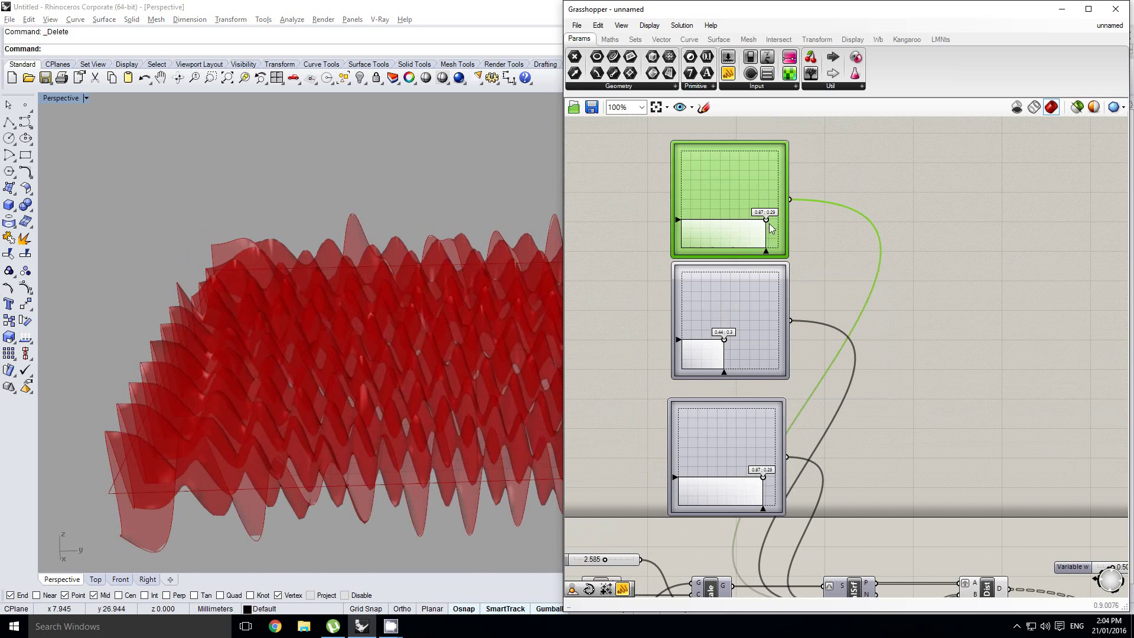
drag(761, 227, 729, 188)
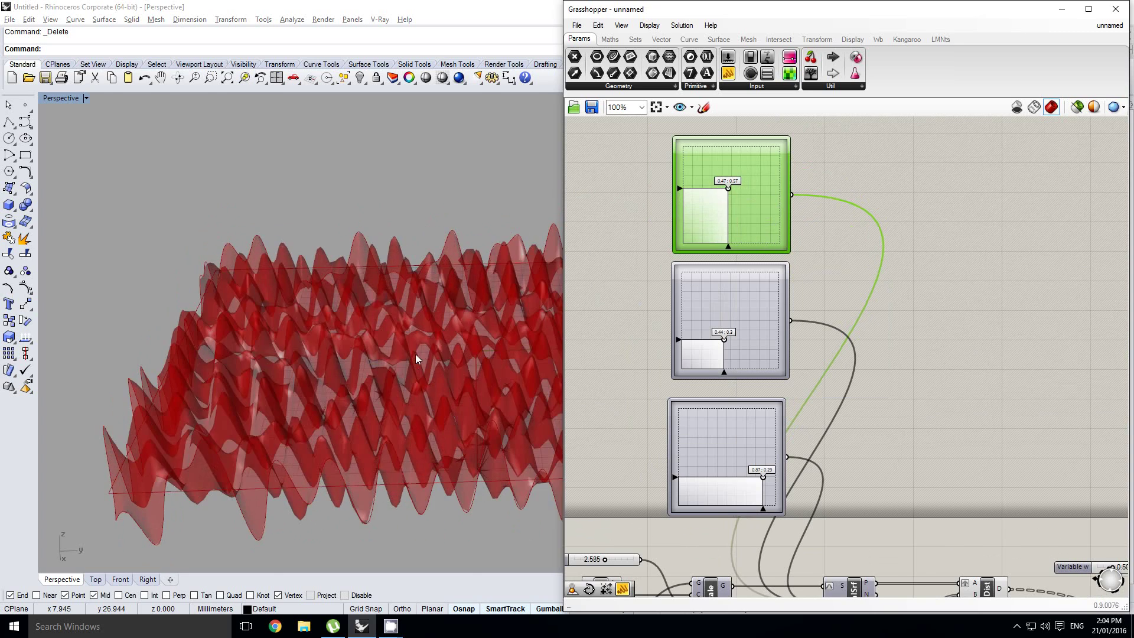
Reduce the amplitude slider A to 3.920.
right_drag(419, 360, 421, 470)
right_drag(1020, 376, 969, 324)
right_click(828, 287)
right_drag(830, 293, 781, 280)
scroll(778, 278, down, 5)
right_drag(1008, 367, 945, 367)
scroll(886, 377, up, 6)
right_drag(854, 356, 895, 358)
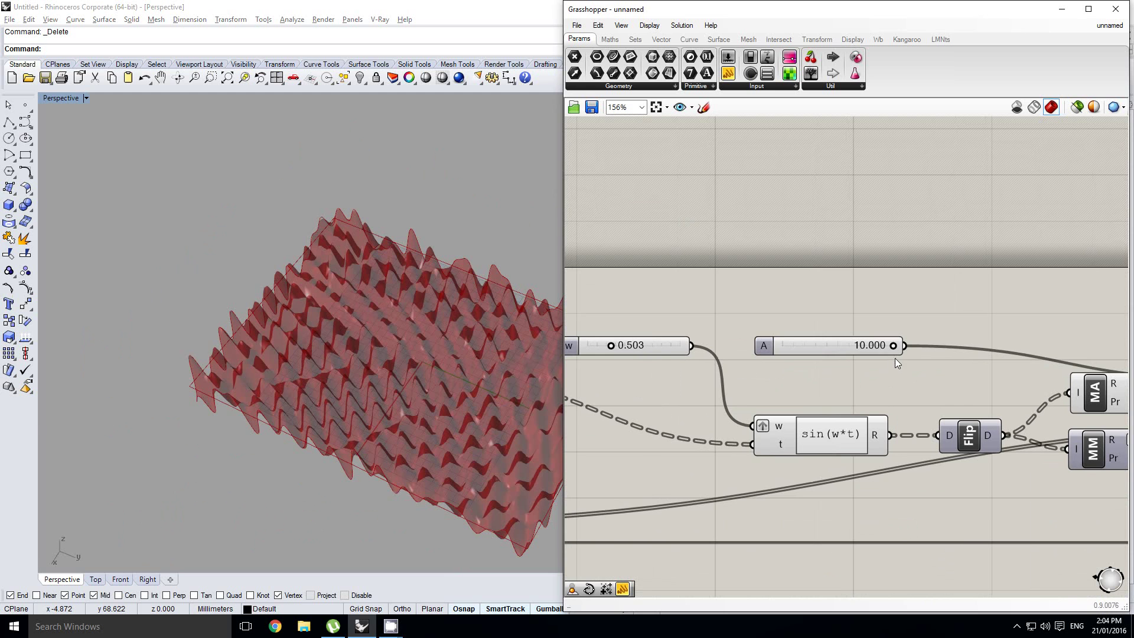
drag(892, 346, 860, 348)
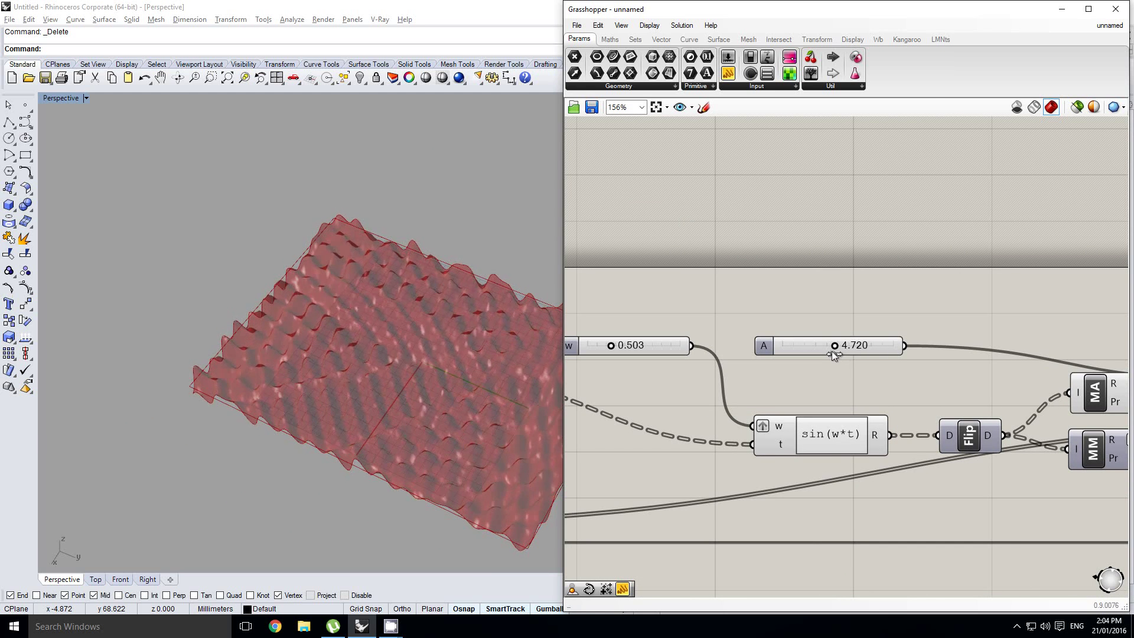
drag(831, 350, 820, 348)
Bake the Surface From Points result into Rhino and turn off that component's preview.
mouse_move(354, 402)
right_down()
mouse_move(387, 382)
mouse_move(395, 423)
mouse_move(377, 421)
mouse_move(334, 374)
mouse_move(352, 319)
mouse_move(354, 373)
mouse_move(367, 390)
right_up()
scroll(384, 425, up, 5)
mouse_move(368, 390)
shift+right_down()
mouse_move(411, 399)
mouse_move(403, 412)
mouse_move(420, 301)
mouse_move(512, 295)
mouse_move(458, 322)
shift+right_up()
scroll(916, 382, down, 6)
right_drag(1118, 397, 902, 374)
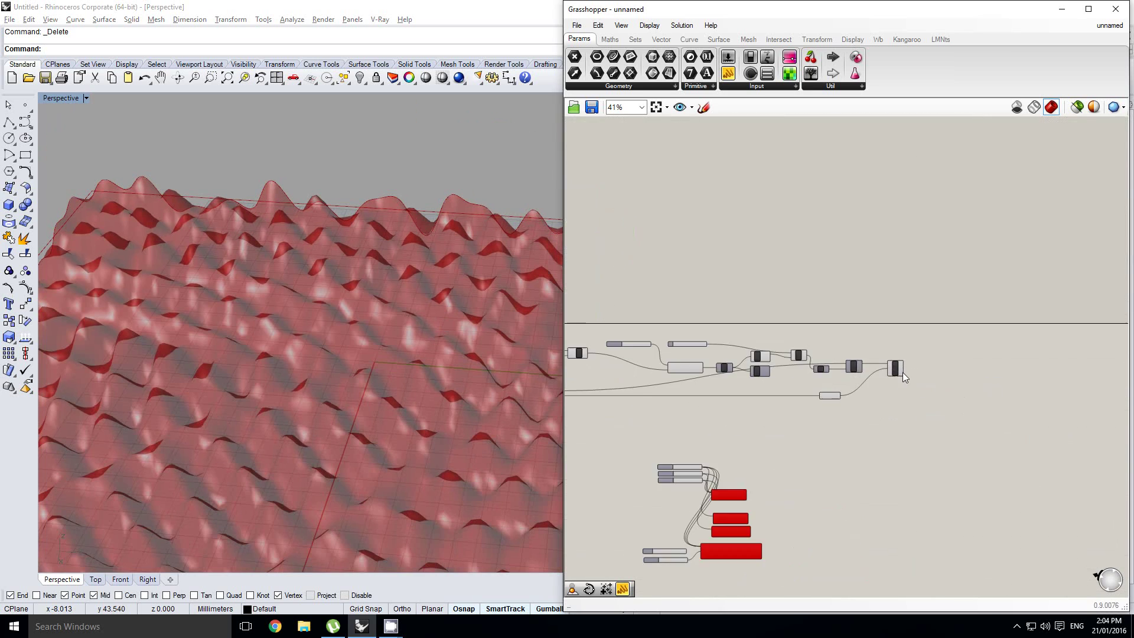
scroll(905, 377, up, 3)
click(890, 365)
click(914, 383)
middle_click(899, 360)
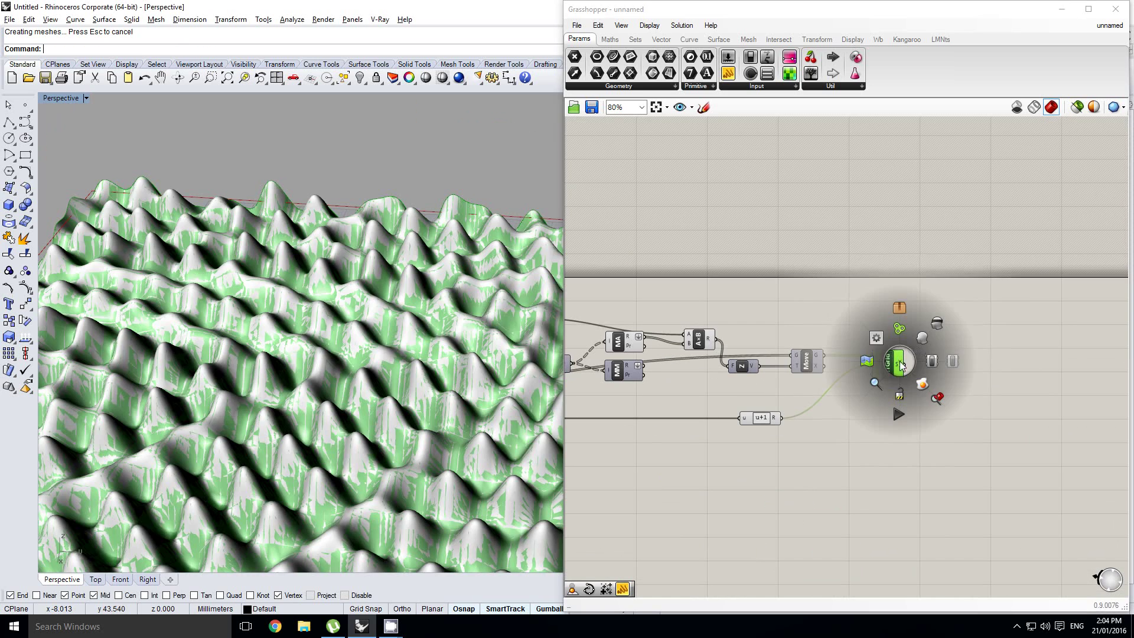
click(937, 328)
Inspect the baked wave surface from several angles and delete it.
right_drag(431, 356, 414, 421)
scroll(358, 367, down, 5)
mouse_move(358, 367)
shift+right_down()
mouse_move(298, 349)
mouse_move(434, 380)
mouse_move(417, 427)
mouse_move(378, 377)
mouse_move(354, 294)
mouse_move(393, 413)
mouse_move(333, 396)
mouse_move(370, 385)
mouse_move(358, 334)
mouse_move(383, 368)
mouse_move(358, 311)
mouse_move(399, 378)
mouse_move(399, 408)
mouse_move(391, 350)
shift+right_up()
scroll(388, 345, up, 6)
scroll(387, 341, down, 5)
click(392, 360)
key(Delete)
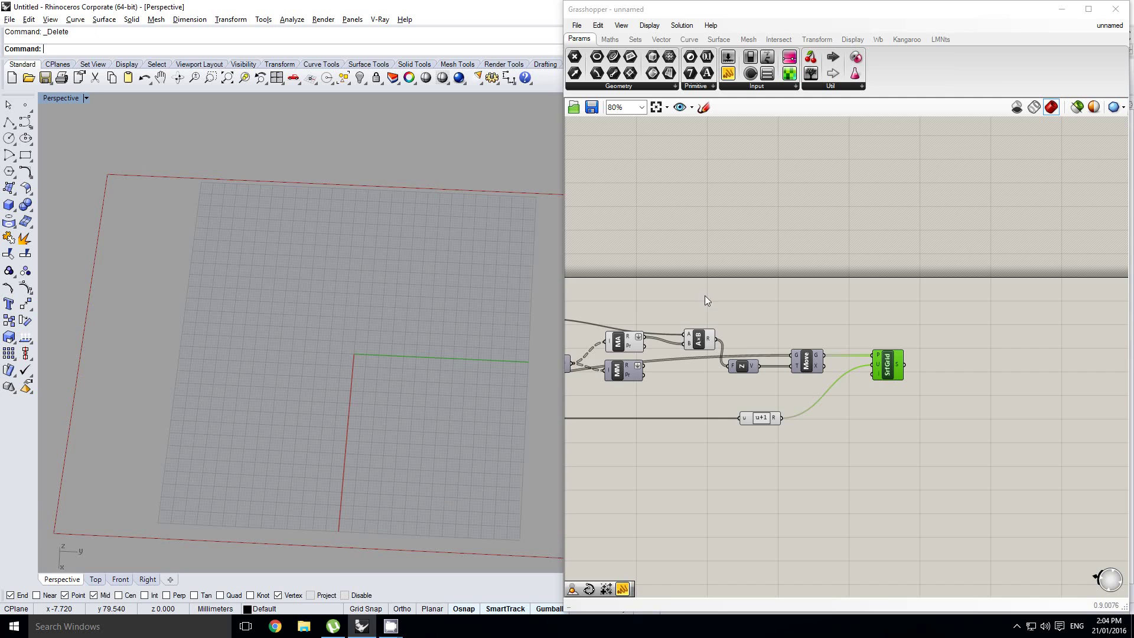
Copy the 1.038 and 0.116 w sliders from the unused group and place them below the 0.503 w slider.
right_drag(704, 295, 834, 308)
middle_click(834, 310)
right_drag(724, 328, 818, 330)
right_drag(624, 342, 742, 389)
right_drag(748, 290, 650, 317)
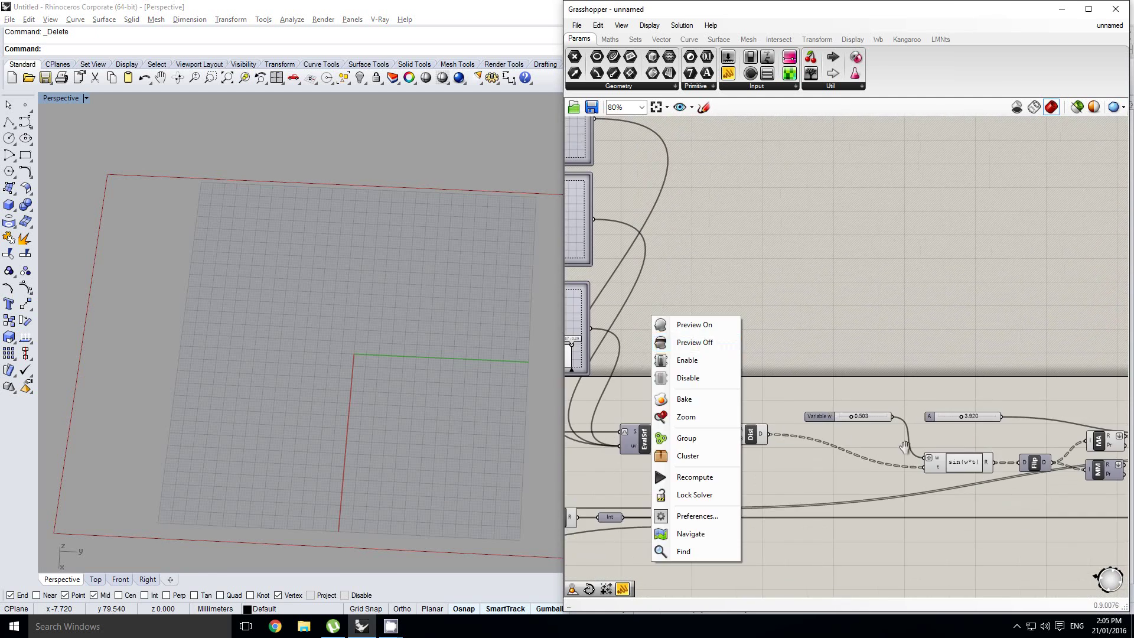
right_drag(872, 459, 727, 392)
scroll(728, 392, up, 1)
right_drag(711, 430, 834, 379)
scroll(812, 353, down, 2)
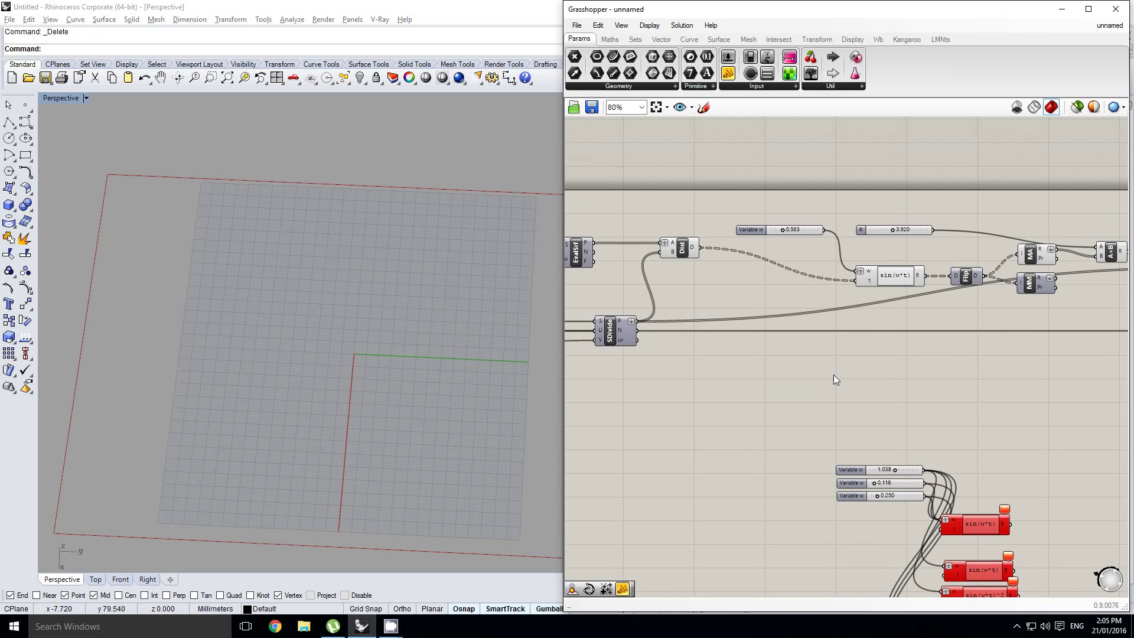
scroll(878, 483, up, 1)
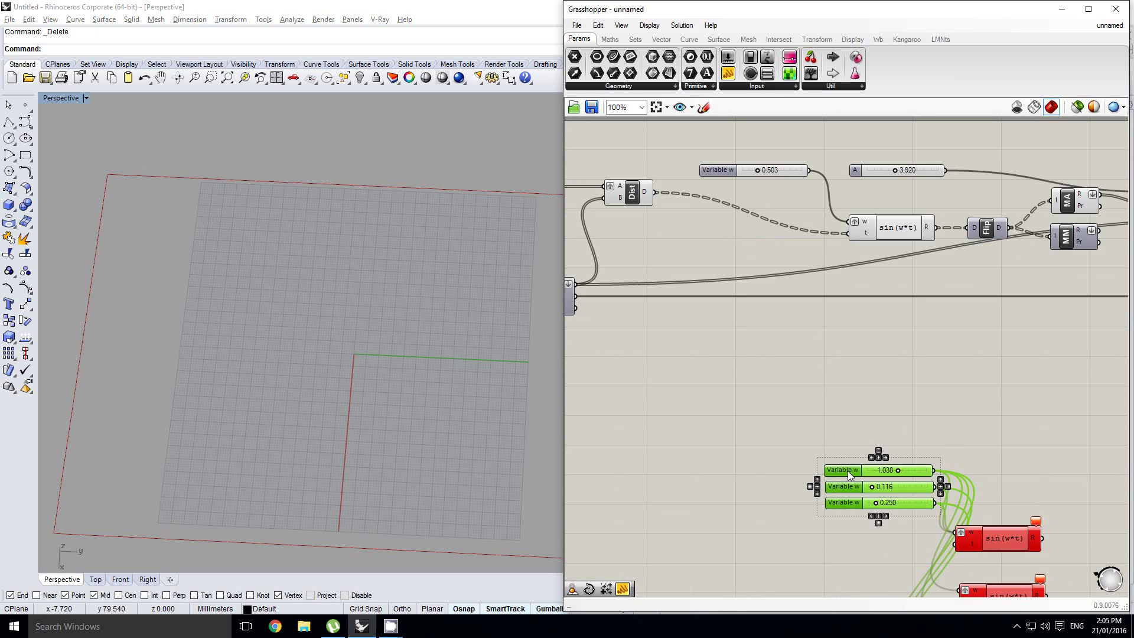
alt+drag(839, 489, 714, 212)
scroll(792, 190, up, 3)
right_drag(850, 187, 826, 224)
With the solver locked, add both copied sliders to the w input of the sin(w*t) expression, and unlock the solver.
click(825, 225)
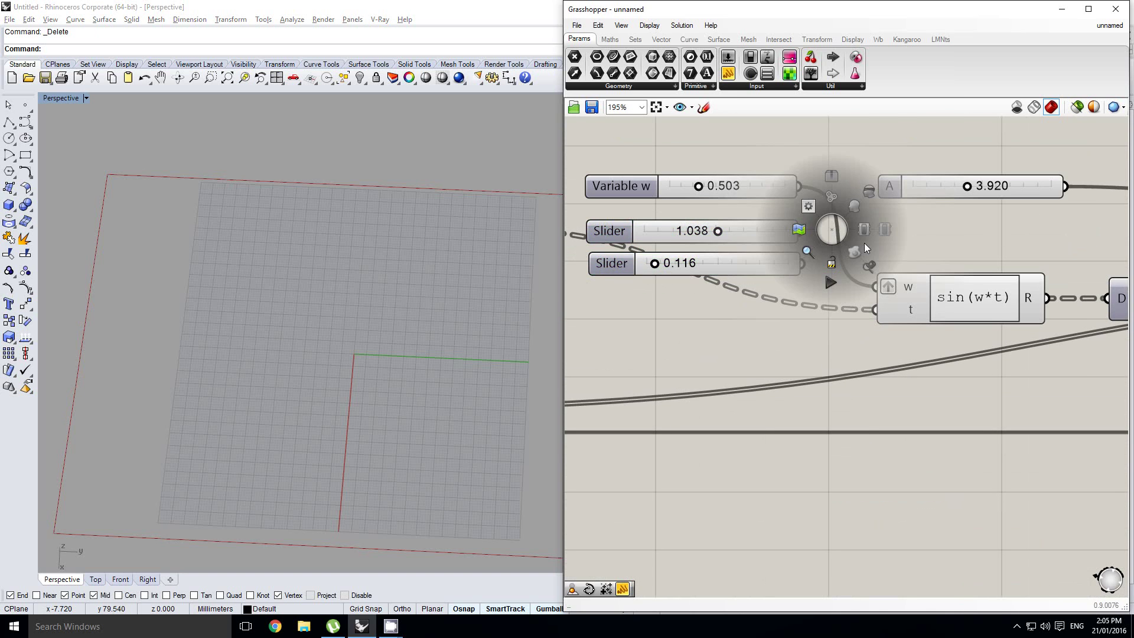
mouse_move(910, 313)
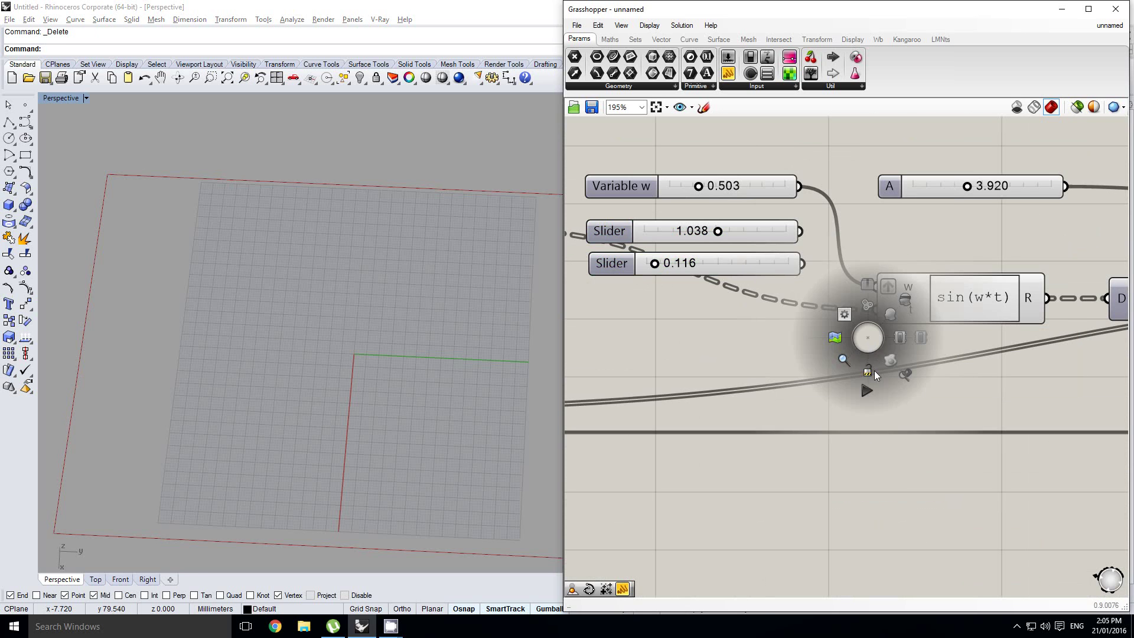
click(871, 372)
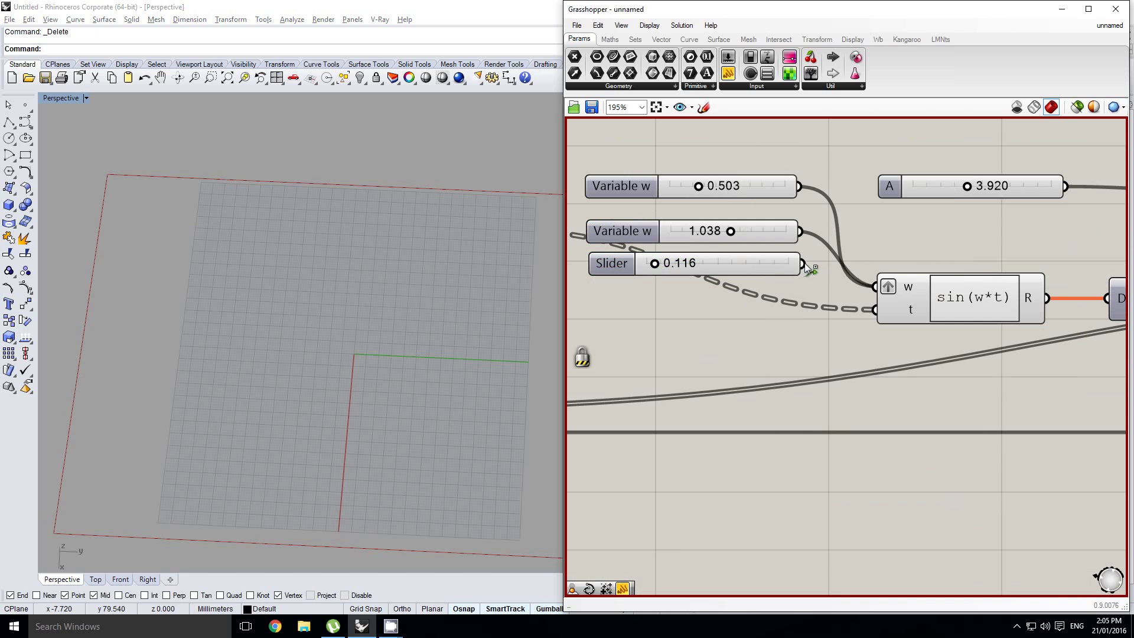
drag(870, 289, 870, 289)
middle_click(823, 302)
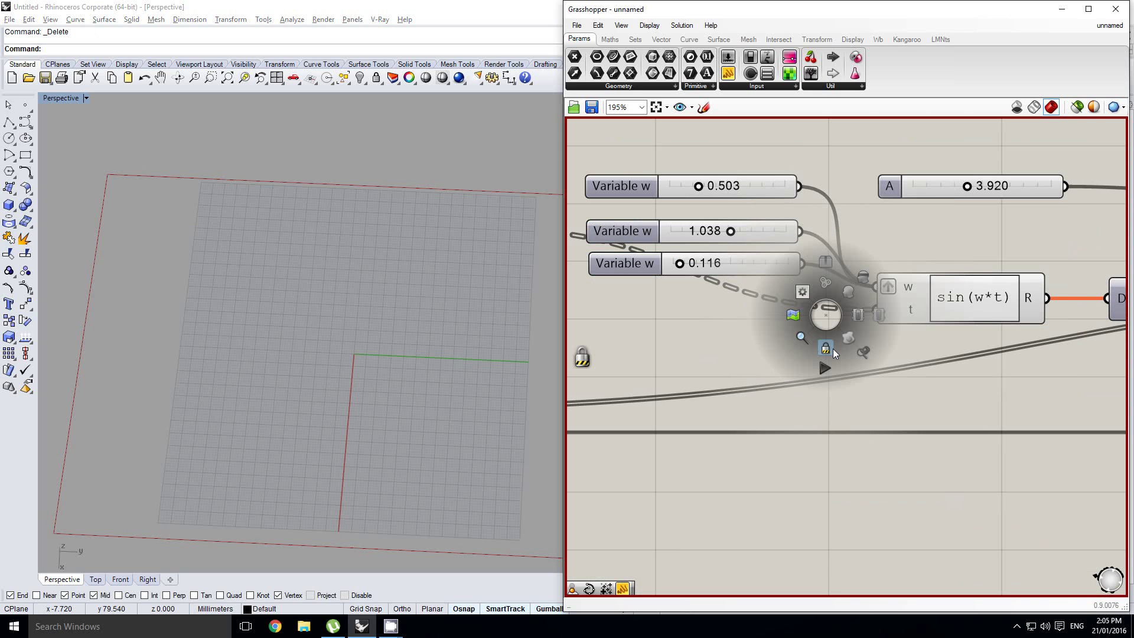
click(833, 349)
Turn the preview of the Surface From Points component back on.
right_drag(742, 230, 792, 274)
scroll(653, 265, down, 6)
right_click(846, 293)
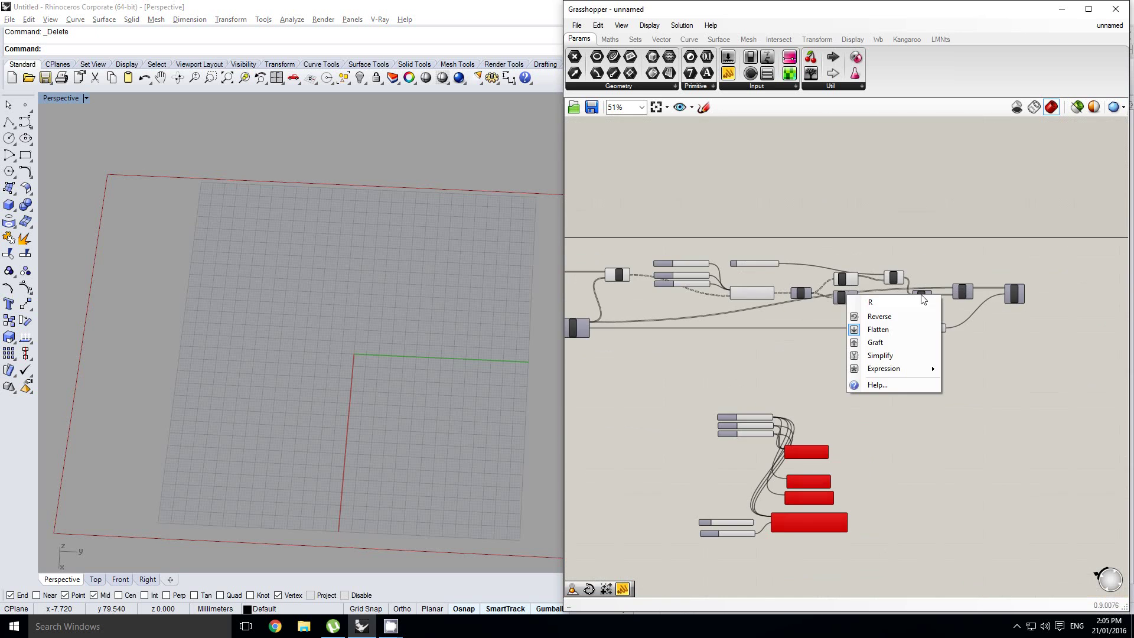
scroll(962, 295, up, 1)
click(1050, 274)
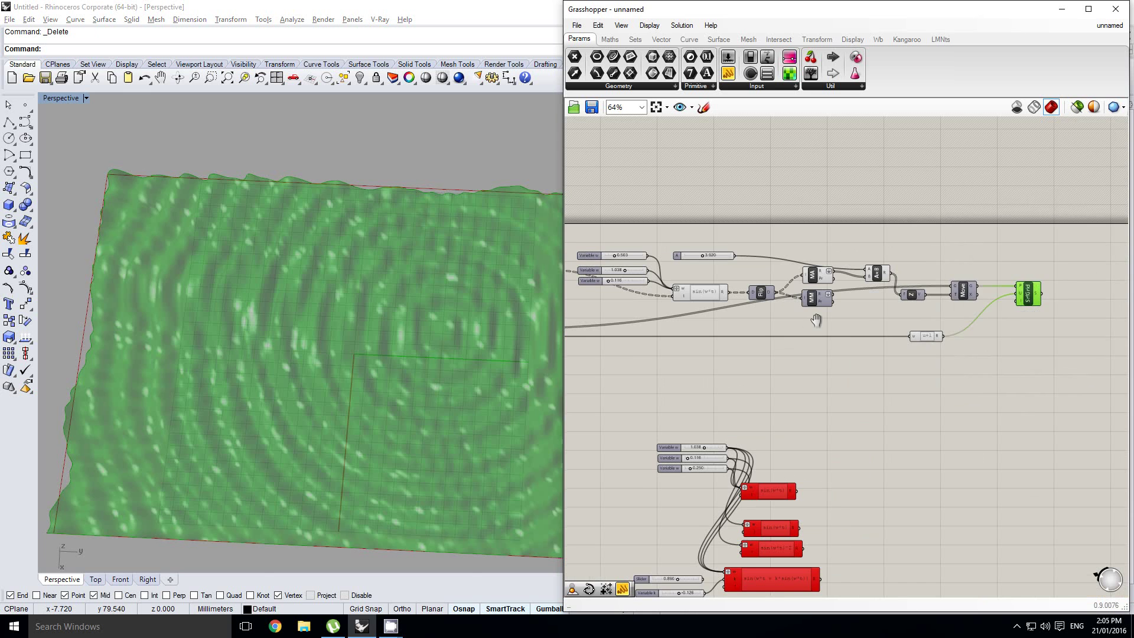
Set the second Variable w slider to 0.140 and the first one to 0.149.
scroll(679, 284, up, 4)
right_click(706, 285)
click(710, 295)
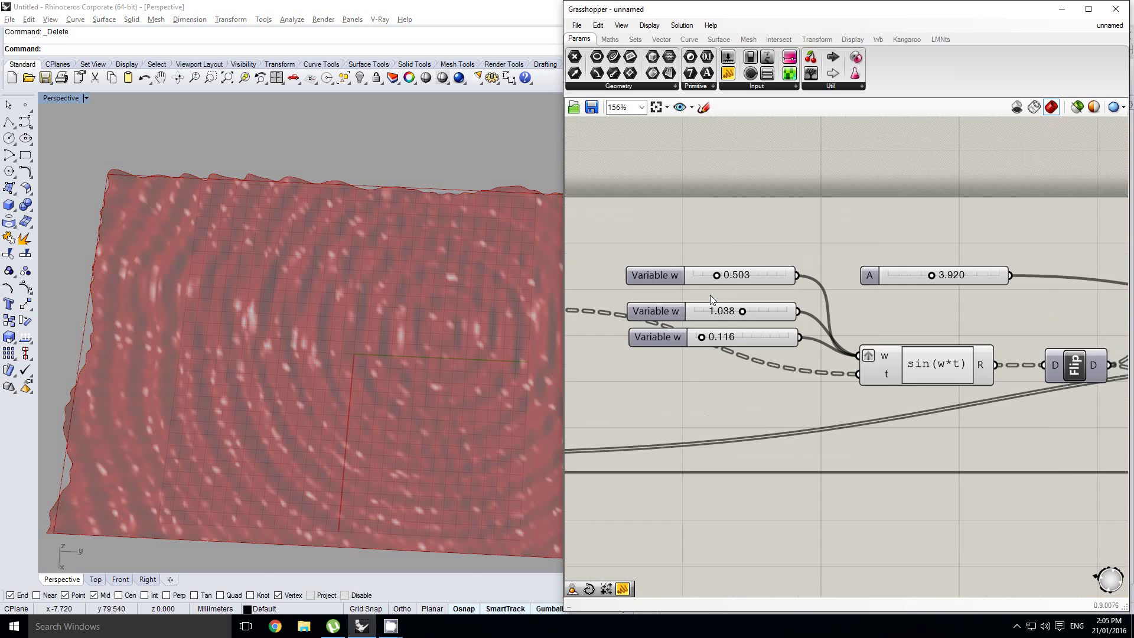
scroll(697, 297, up, 5)
drag(794, 326, 727, 331)
right_drag(344, 299, 450, 309)
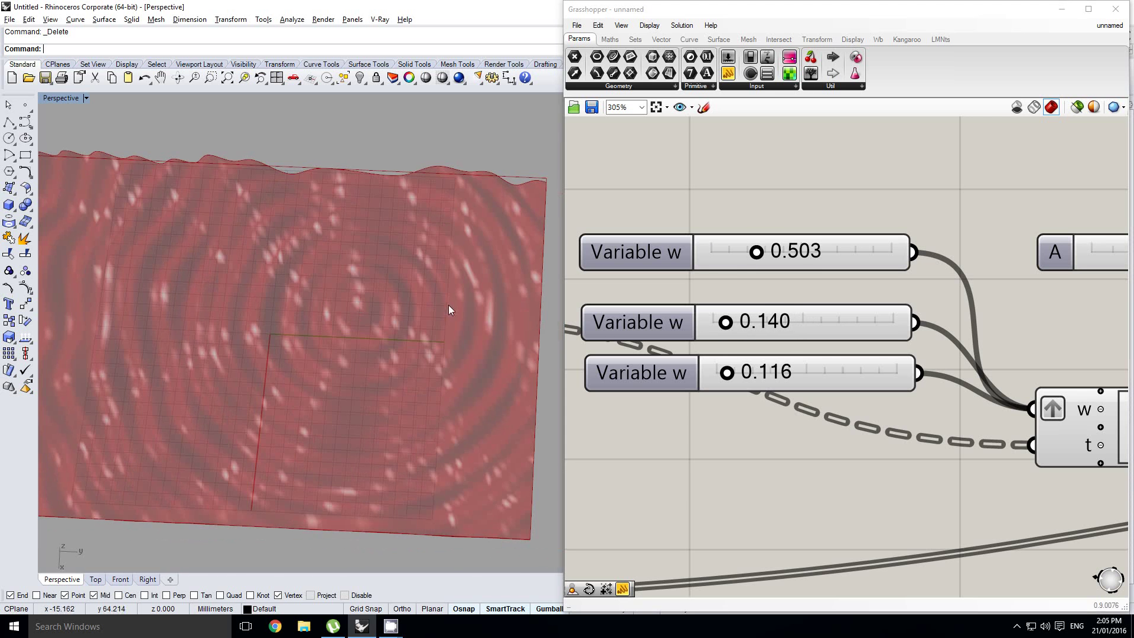
drag(761, 252, 726, 259)
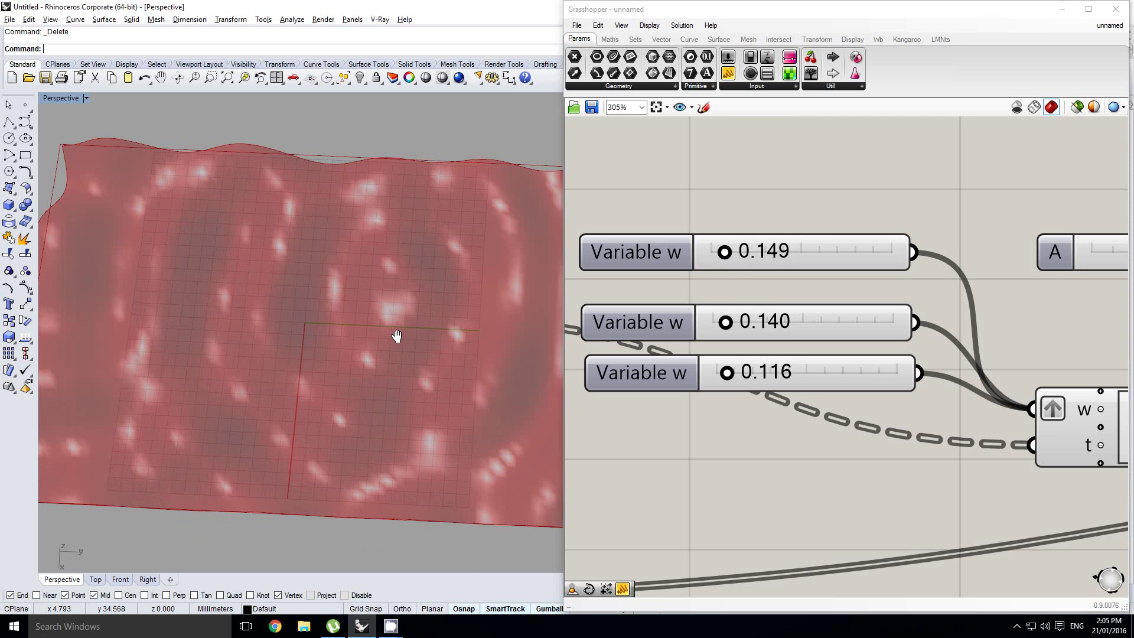
Turn on the preview of the Evaluate Surface component to show its source points on the wave surface.
right_drag(392, 329, 393, 269)
scroll(962, 295, down, 5)
scroll(770, 331, up, 5)
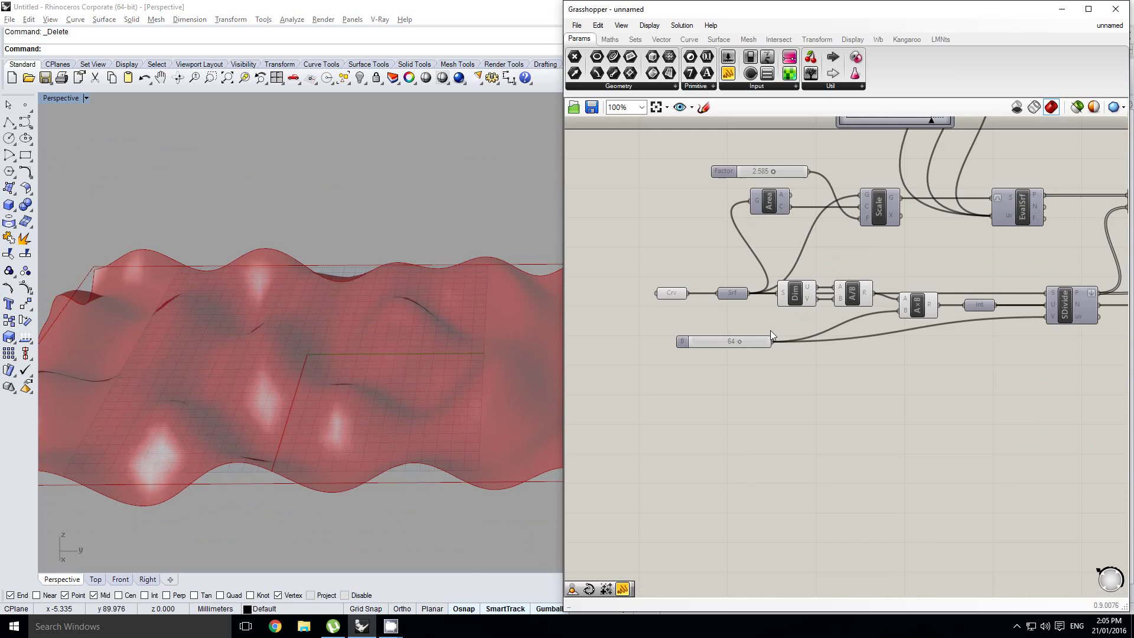
right_drag(431, 347, 437, 319)
scroll(798, 299, down, 6)
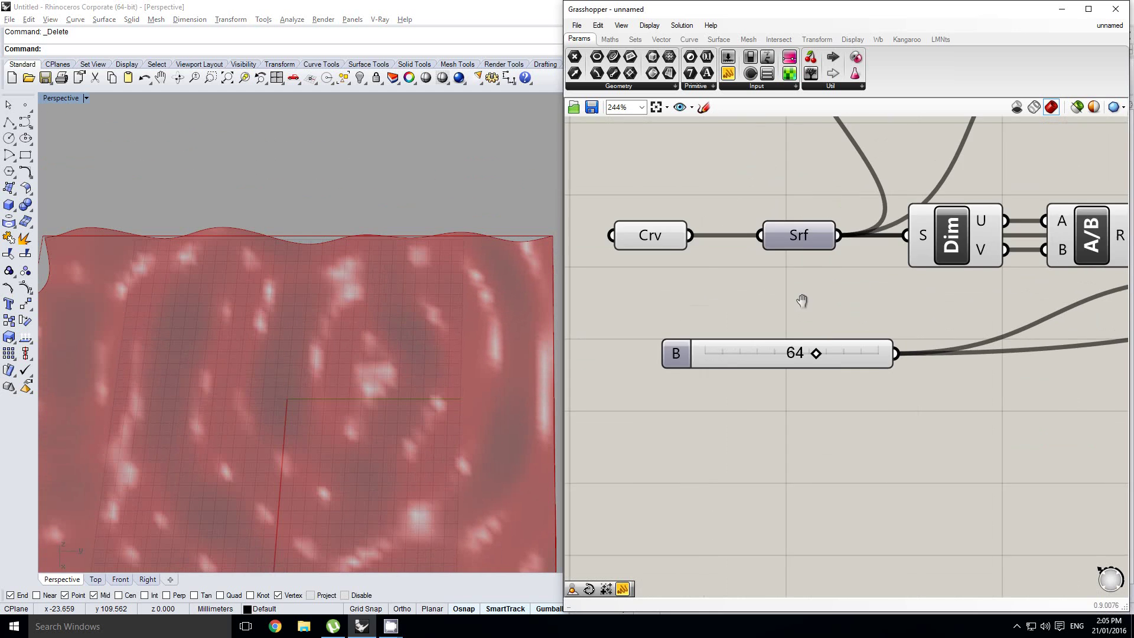
scroll(786, 306, up, 4)
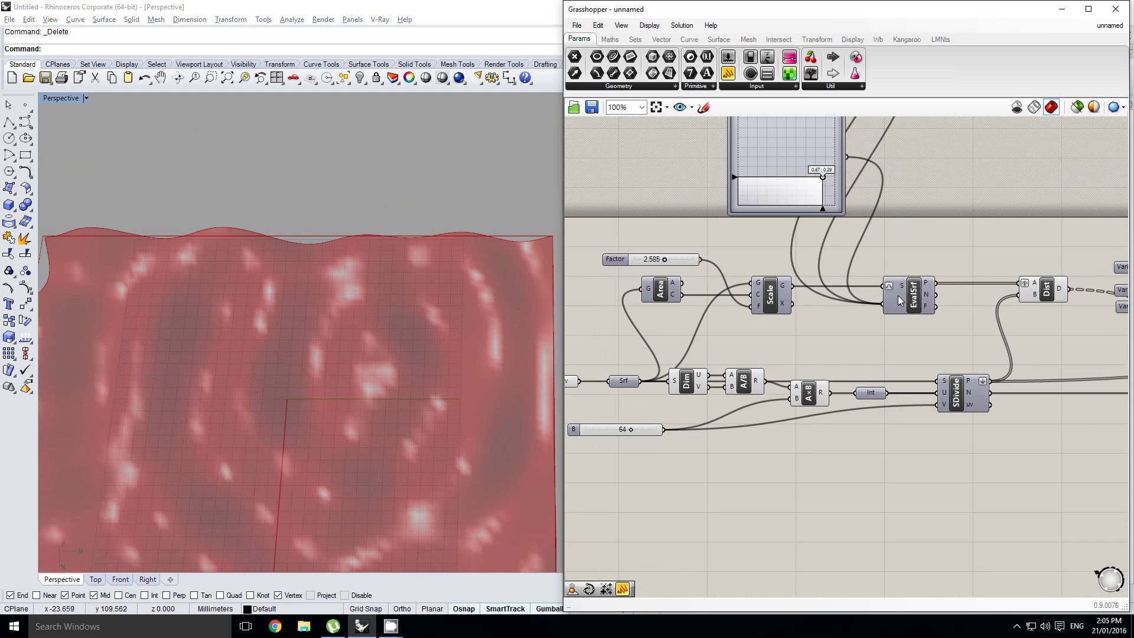
click(858, 306)
middle_click(857, 306)
right_drag(458, 379, 391, 360)
scroll(435, 314, down, 6)
scroll(408, 345, up, 4)
right_drag(818, 202, 805, 285)
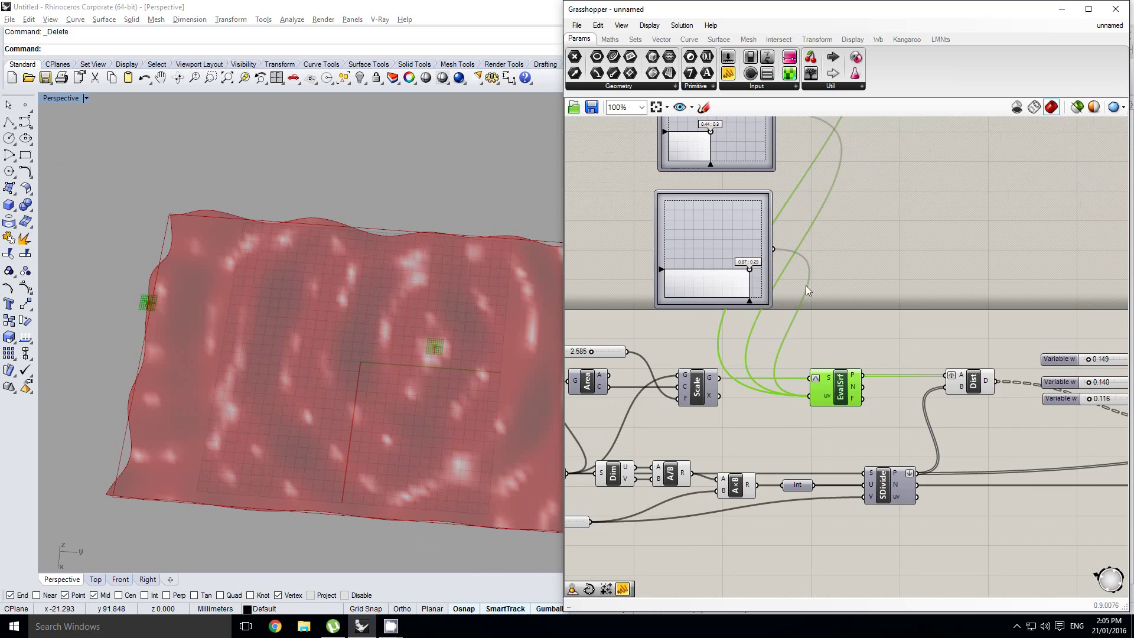
Set the first MD slider to 0.22, 0.76 and view the wave surface from a lower angle.
right_drag(797, 184, 827, 392)
right_click(869, 335)
click(746, 195)
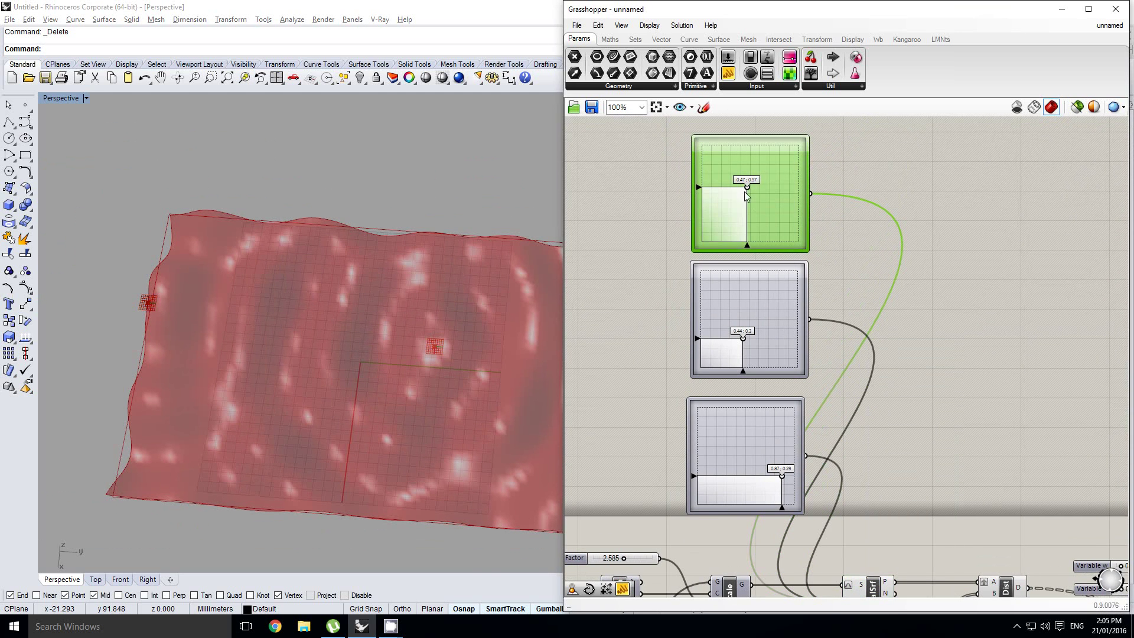
drag(753, 187, 757, 215)
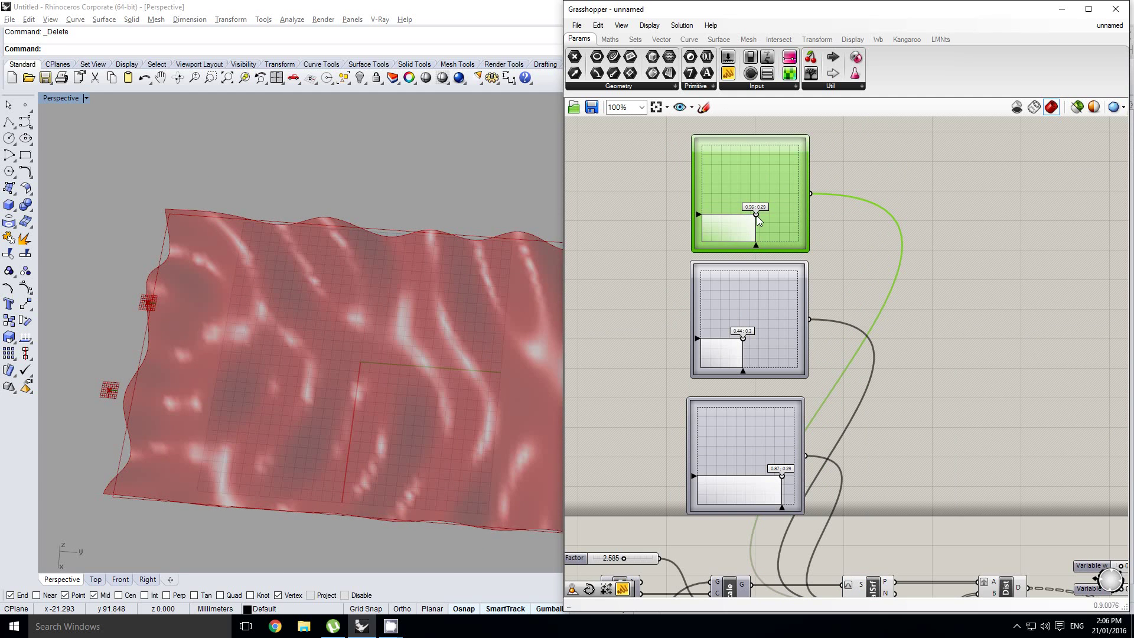
drag(721, 177, 723, 169)
scroll(480, 278, down, 5)
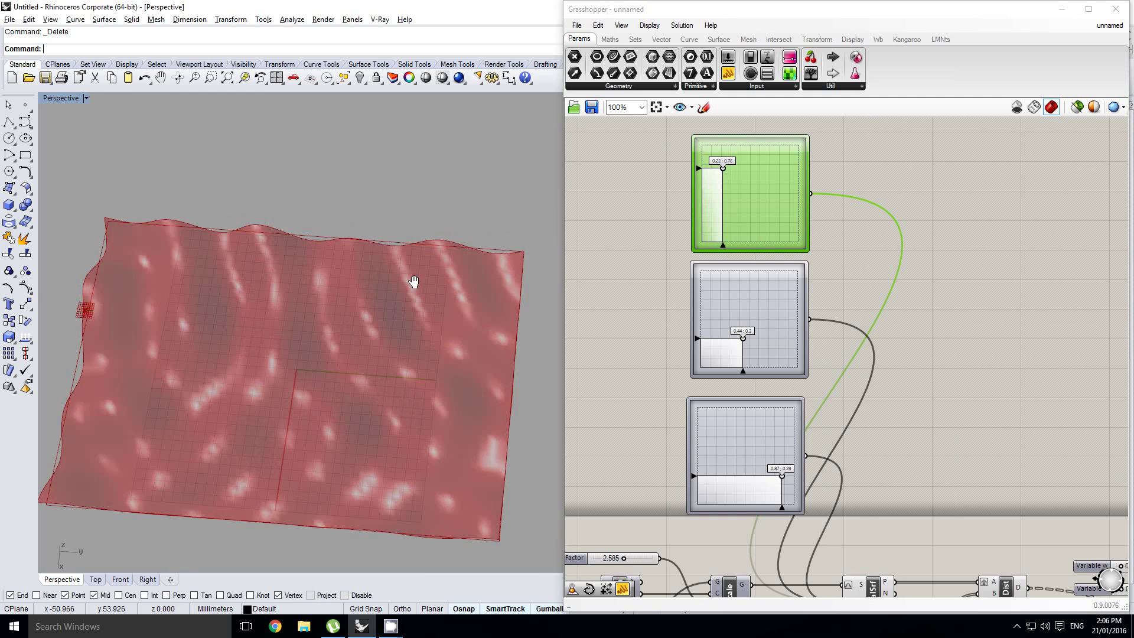
scroll(411, 285, up, 7)
right_drag(388, 331, 374, 270)
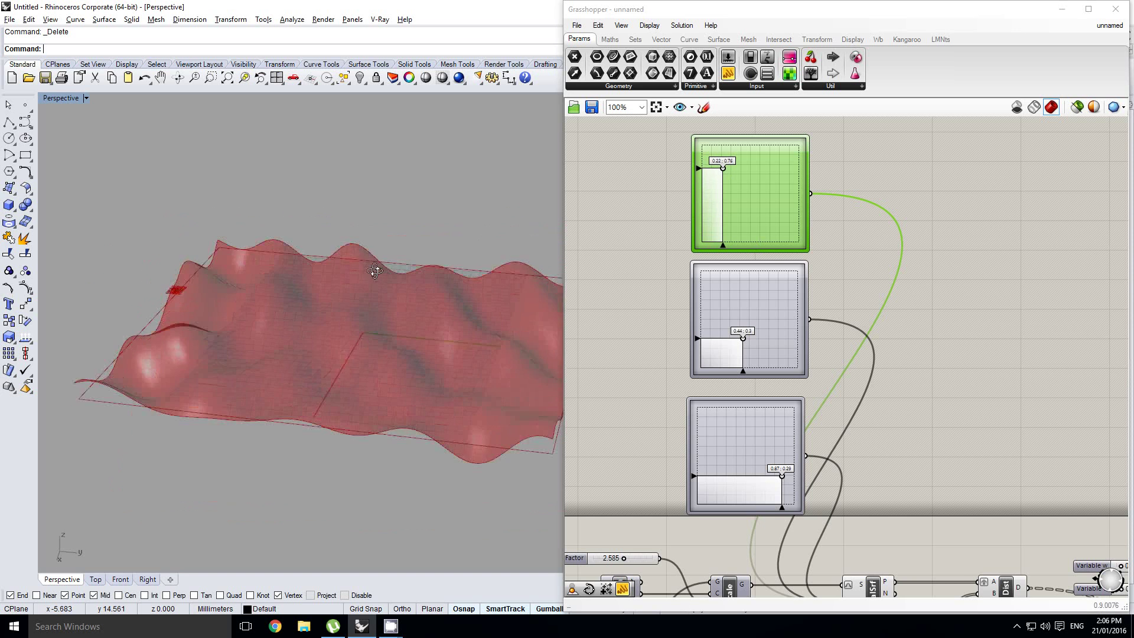
scroll(819, 287, down, 5)
scroll(858, 342, up, 5)
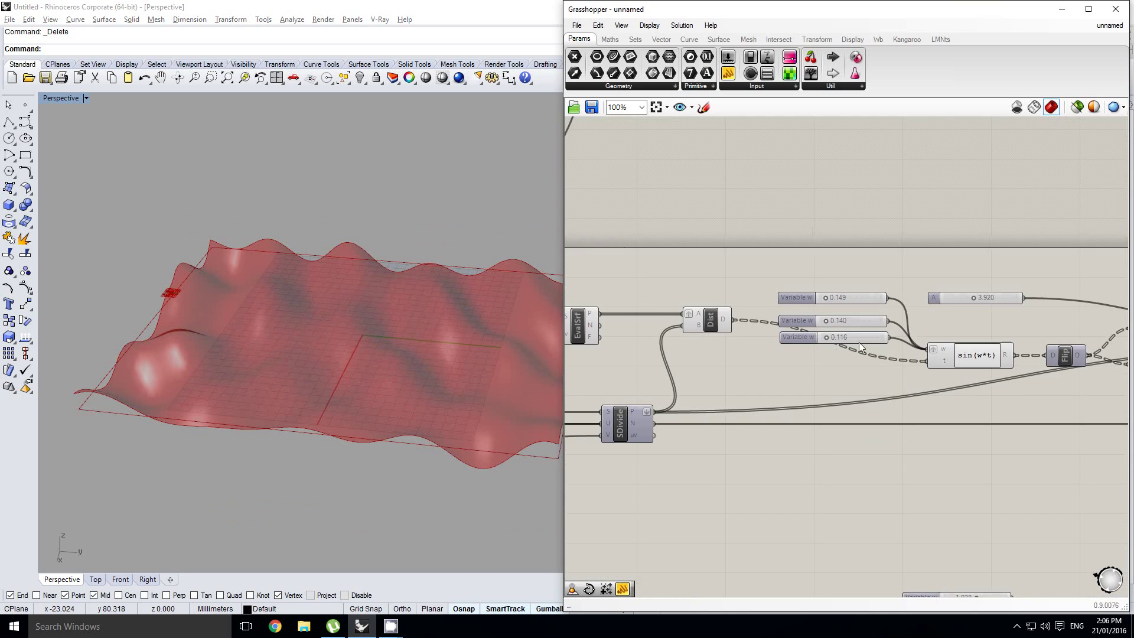
Try a value of 0.283 on the second Variable w slider feeding the sin(w*t) expression.
right_drag(752, 339, 668, 329)
mouse_move(902, 325)
right_down()
mouse_move(848, 327)
mouse_move(907, 311)
right_up()
scroll(935, 306, down, 2)
scroll(844, 300, up, 4)
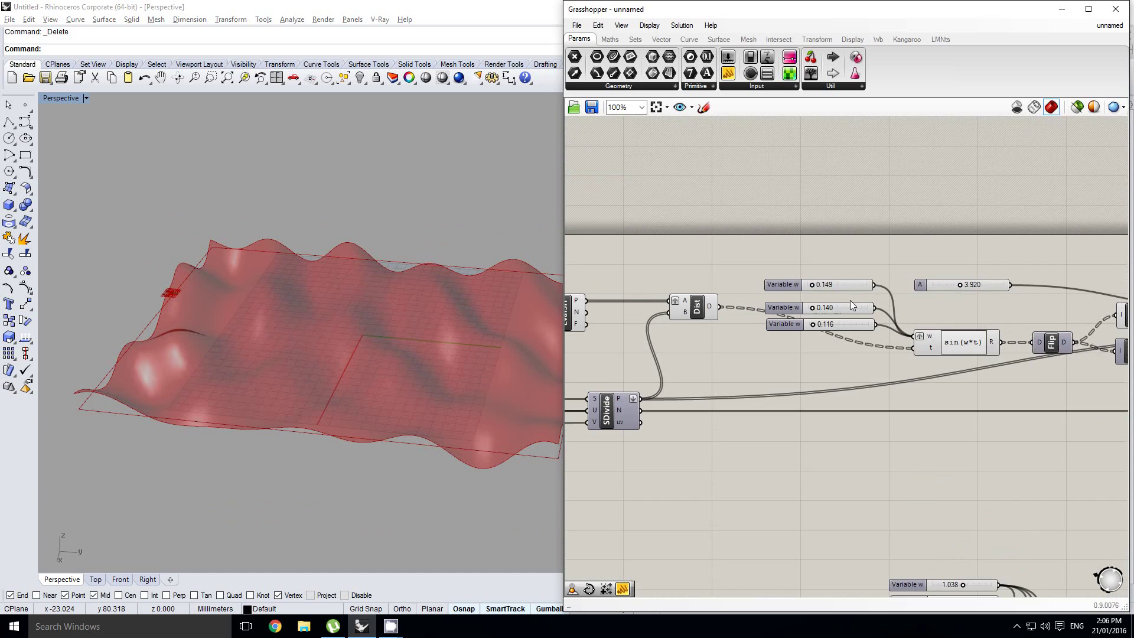
scroll(826, 289, up, 2)
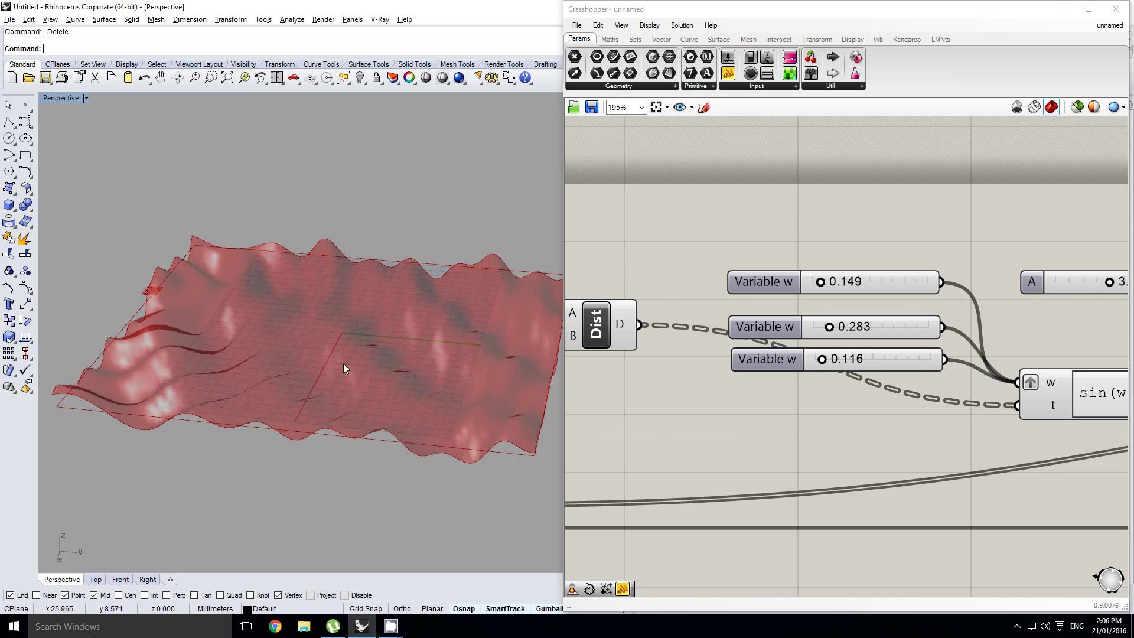
mouse_move(349, 370)
right_down()
mouse_move(317, 396)
mouse_move(349, 392)
mouse_move(407, 331)
mouse_move(392, 360)
mouse_move(360, 354)
right_up()
Try a value of 0.599 on the third Variable w slider and look at the rippled surface.
right_drag(917, 346, 843, 331)
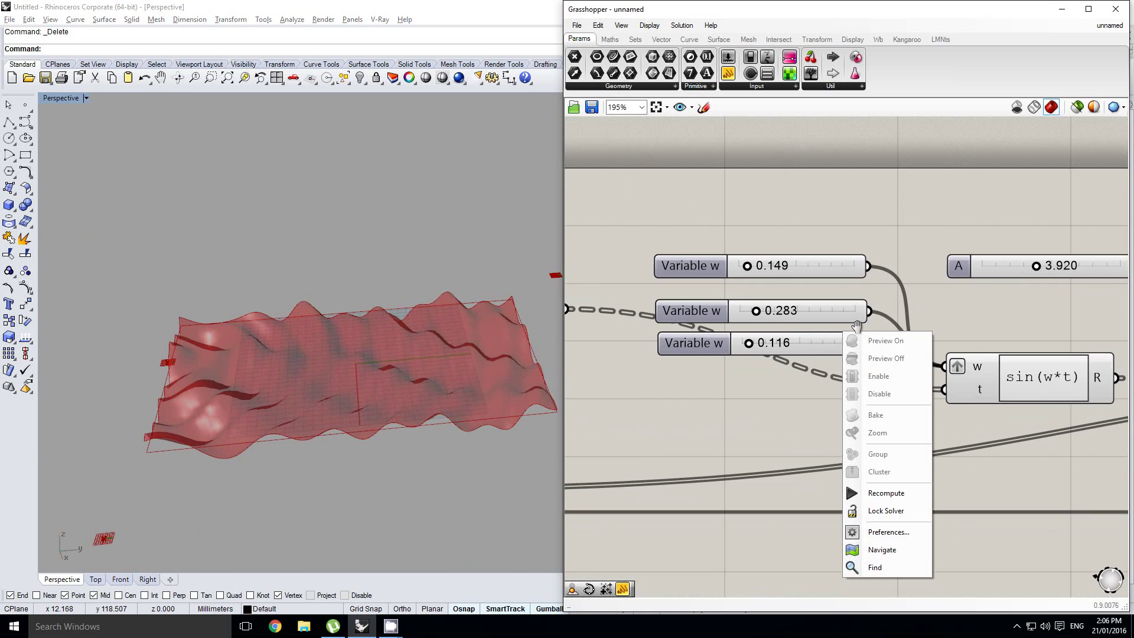
scroll(995, 315, down, 2)
right_drag(996, 315, 884, 316)
scroll(752, 336, up, 3)
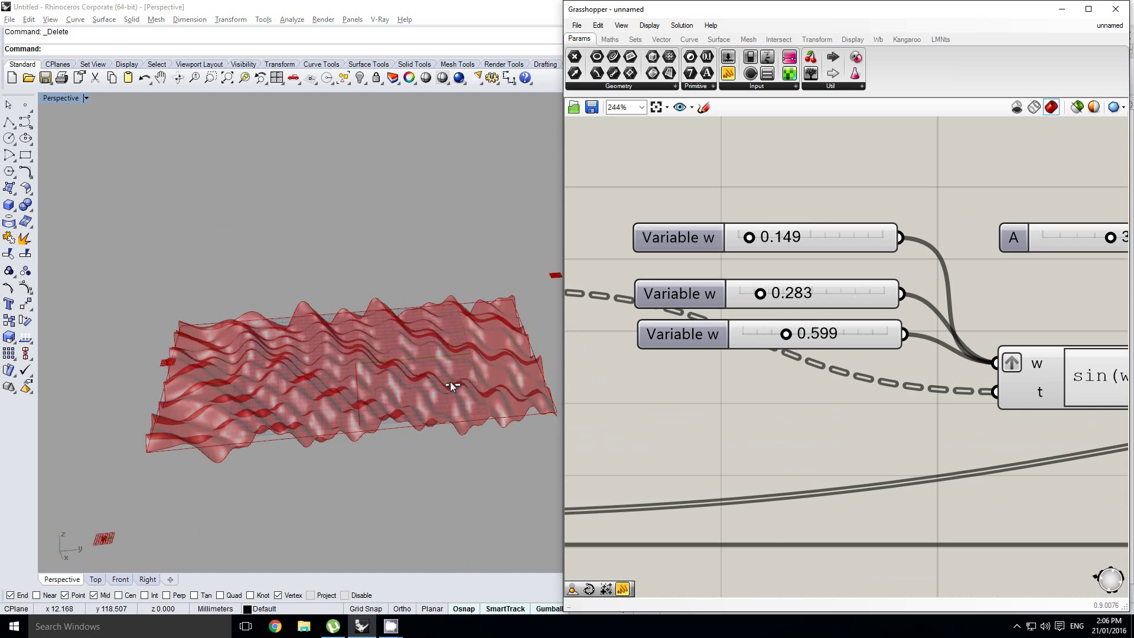
mouse_move(403, 385)
shift+right_down()
mouse_move(371, 383)
mouse_move(314, 339)
mouse_move(337, 337)
mouse_move(387, 363)
shift+right_up()
scroll(367, 382, up, 5)
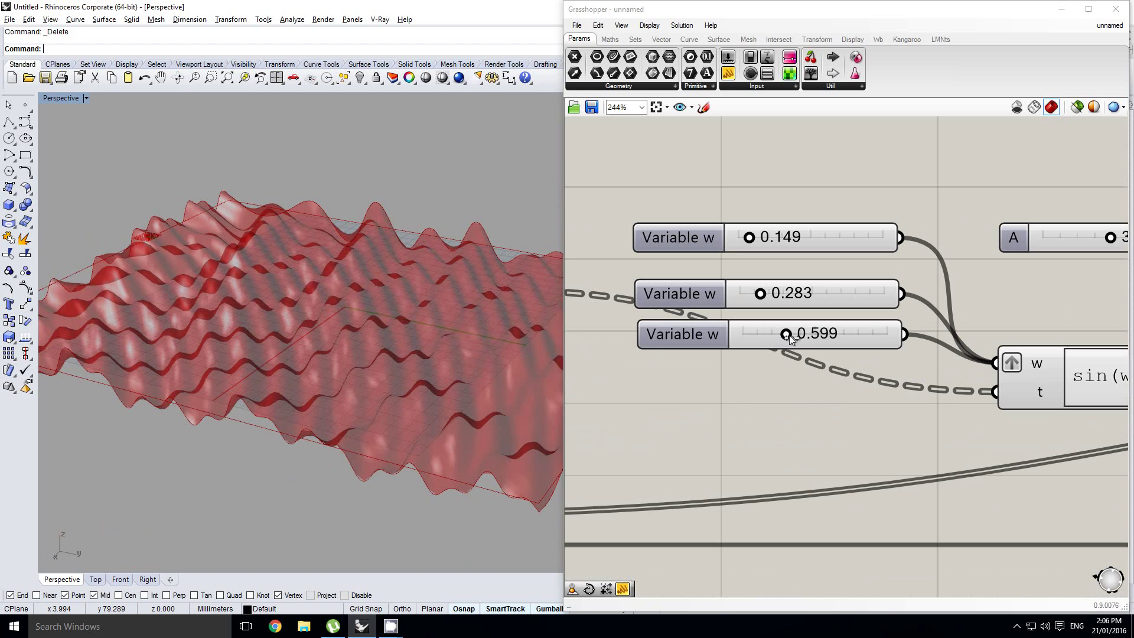
Set the third Variable w slider to 0.083 and the second one to 0.292.
drag(783, 337, 751, 342)
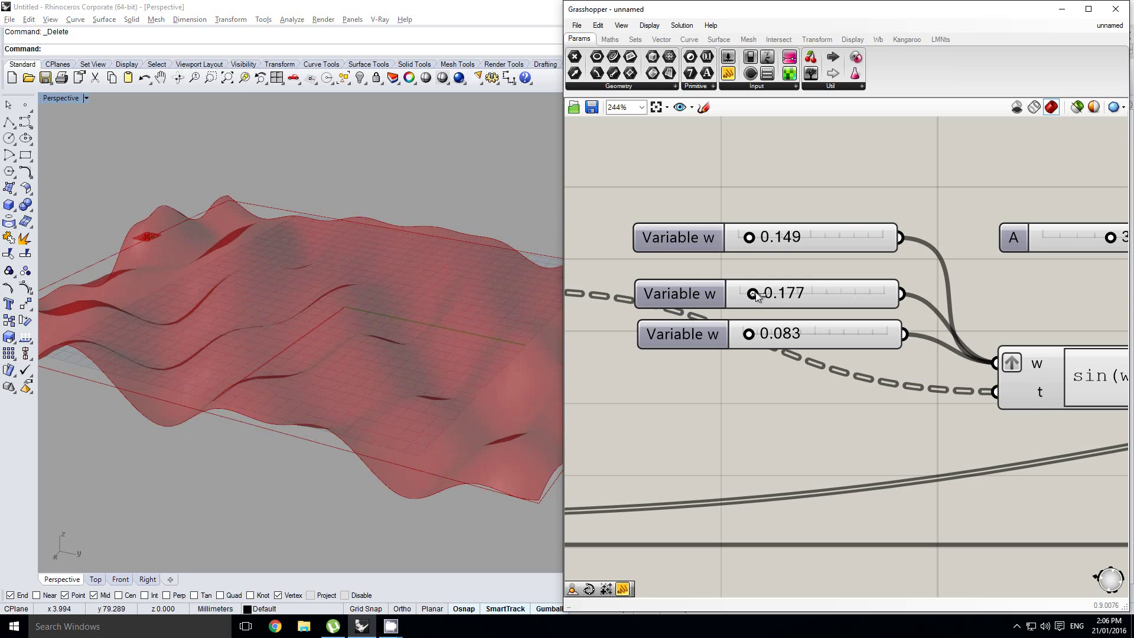
mouse_move(352, 330)
right_down()
mouse_move(393, 298)
mouse_move(325, 324)
mouse_move(298, 405)
mouse_move(328, 351)
mouse_move(381, 324)
mouse_move(400, 293)
mouse_move(446, 355)
right_up()
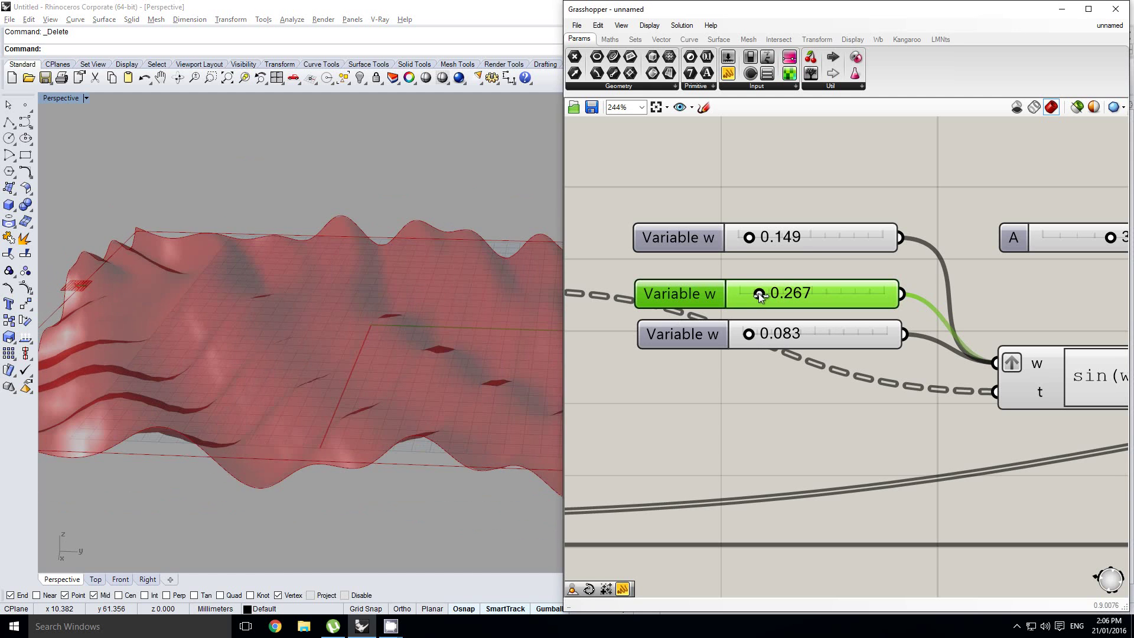
drag(760, 293, 762, 293)
right_drag(378, 394, 380, 370)
scroll(395, 327, down, 4)
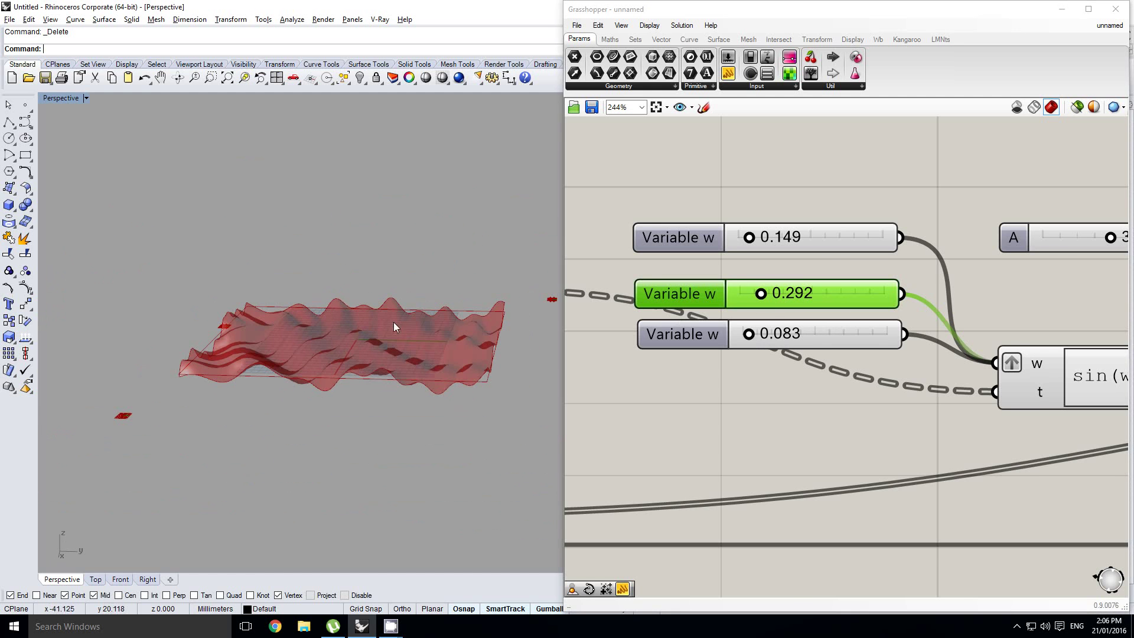
Bake the wave surface from the Surface From Points component and turn off that component's preview.
right_drag(884, 363, 852, 374)
scroll(838, 363, down, 4)
right_click(844, 367)
right_drag(906, 349, 732, 336)
right_drag(1051, 354, 798, 329)
scroll(798, 329, down, 2)
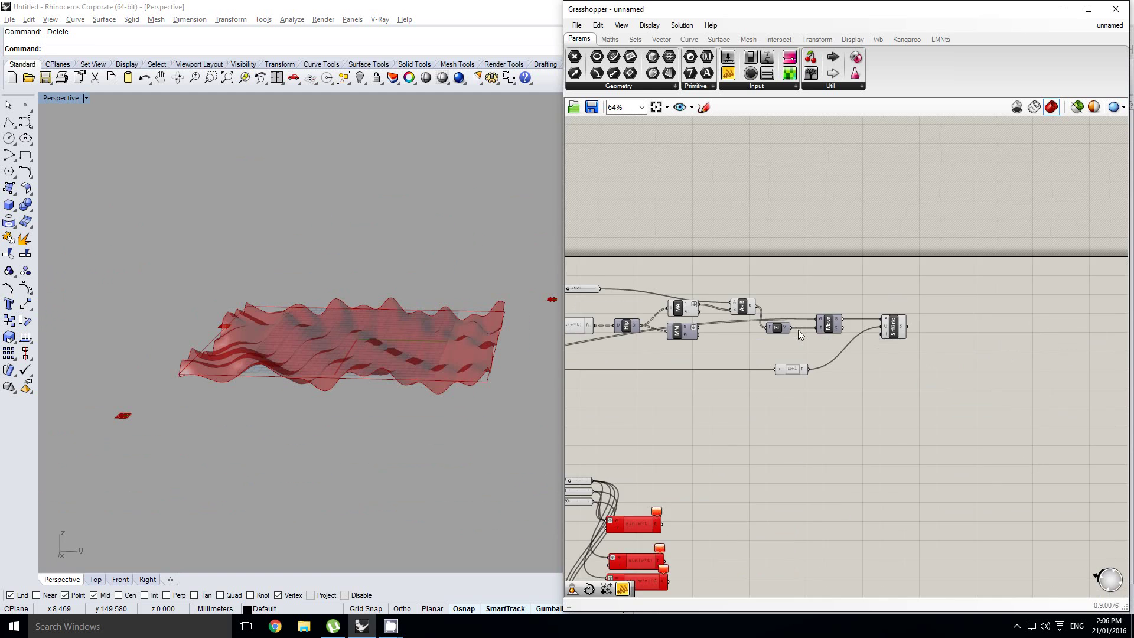
scroll(877, 329, up, 4)
click(901, 331)
middle_click(904, 329)
click(927, 354)
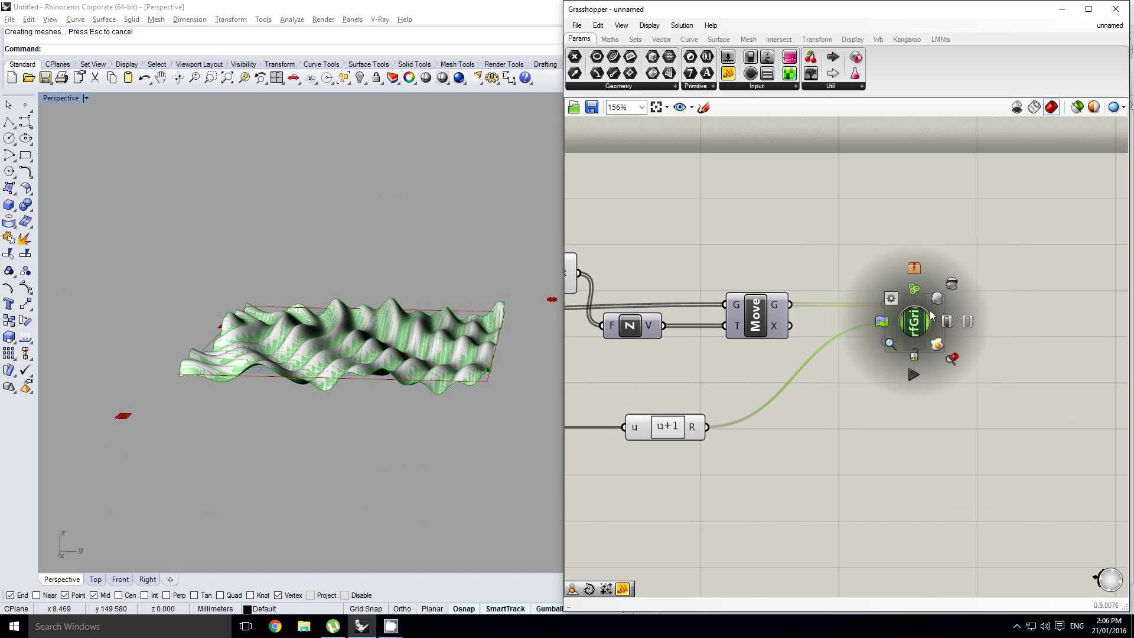
click(952, 285)
View the baked wave surface from above and delete it from the Rhino model.
mouse_move(277, 248)
right_down()
mouse_move(311, 309)
mouse_move(407, 374)
mouse_move(381, 278)
mouse_move(342, 423)
mouse_move(345, 378)
mouse_move(305, 382)
mouse_move(316, 362)
right_up()
scroll(311, 309, up, 3)
mouse_move(426, 351)
right_down()
mouse_move(419, 361)
mouse_move(368, 347)
right_up()
right_drag(807, 374, 974, 367)
scroll(963, 366, down, 1)
click(941, 366)
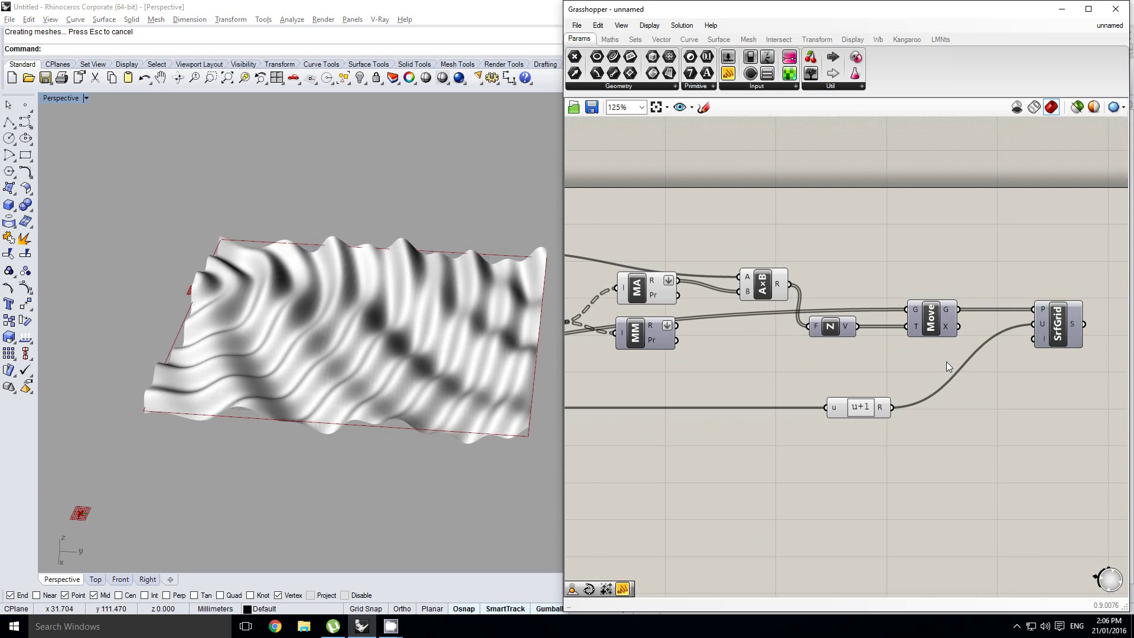
shift+right_drag(309, 389, 317, 376)
click(370, 333)
shift+right_drag(370, 333, 339, 343)
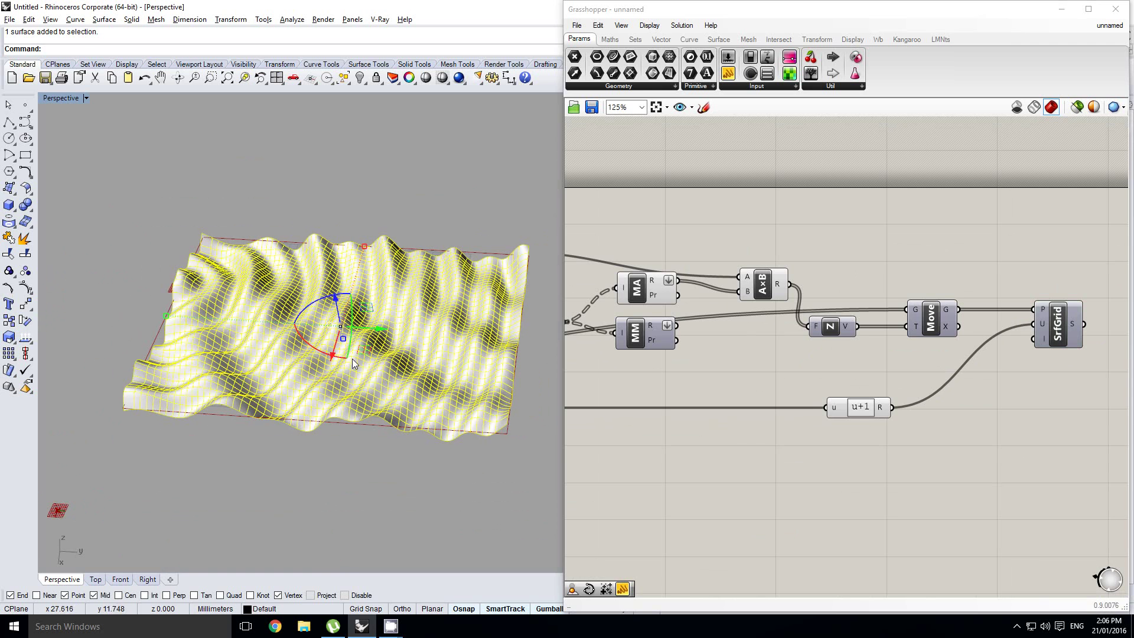
key(Delete)
Examine the spare sin(w*t), sin(w*t)^2 and sin(w*t + k*sin(w*t)) expressions below the main definition.
right_drag(899, 298, 945, 300)
scroll(945, 300, down, 1)
right_drag(934, 349, 888, 332)
scroll(889, 332, down, 2)
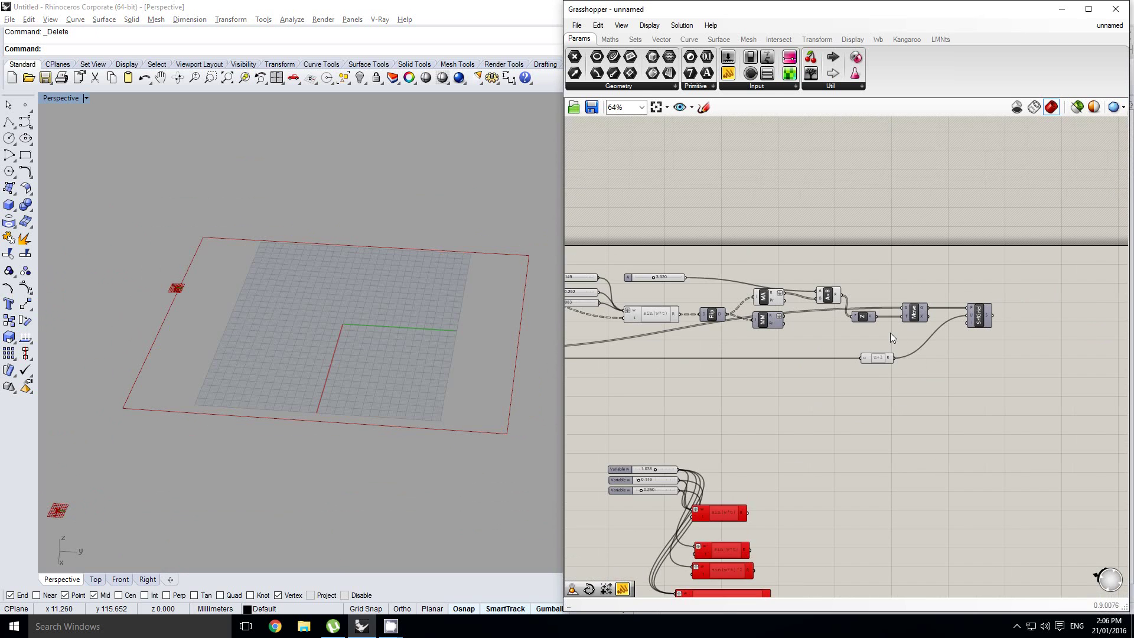
scroll(890, 332, up, 1)
right_click(908, 335)
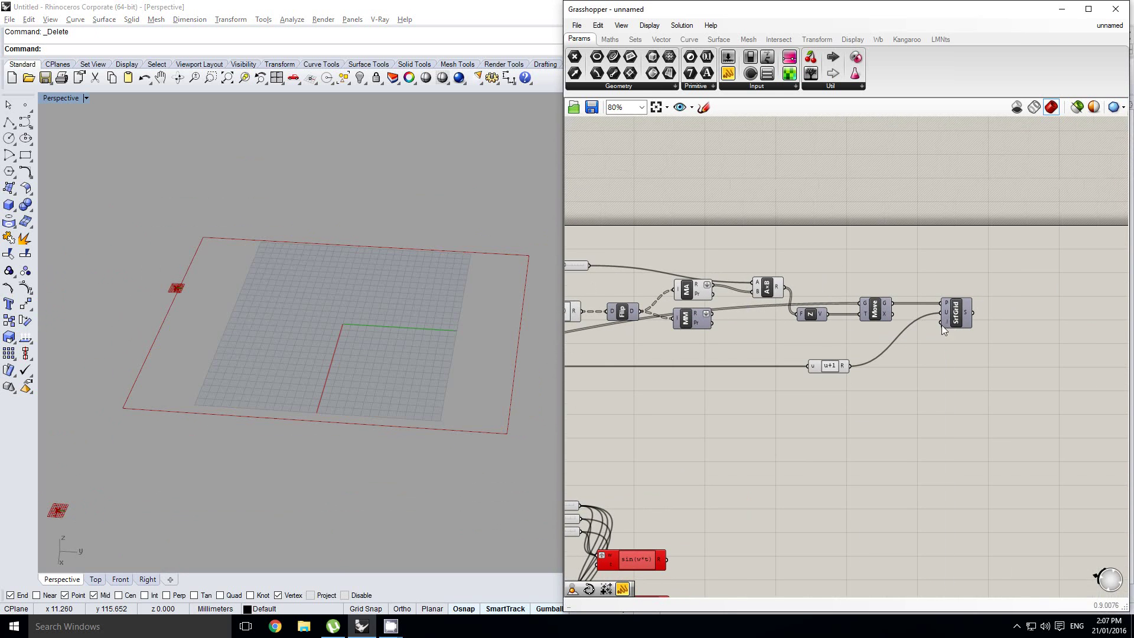
scroll(905, 341, up, 1)
right_drag(905, 341, 952, 320)
scroll(947, 335, down, 2)
scroll(807, 421, up, 2)
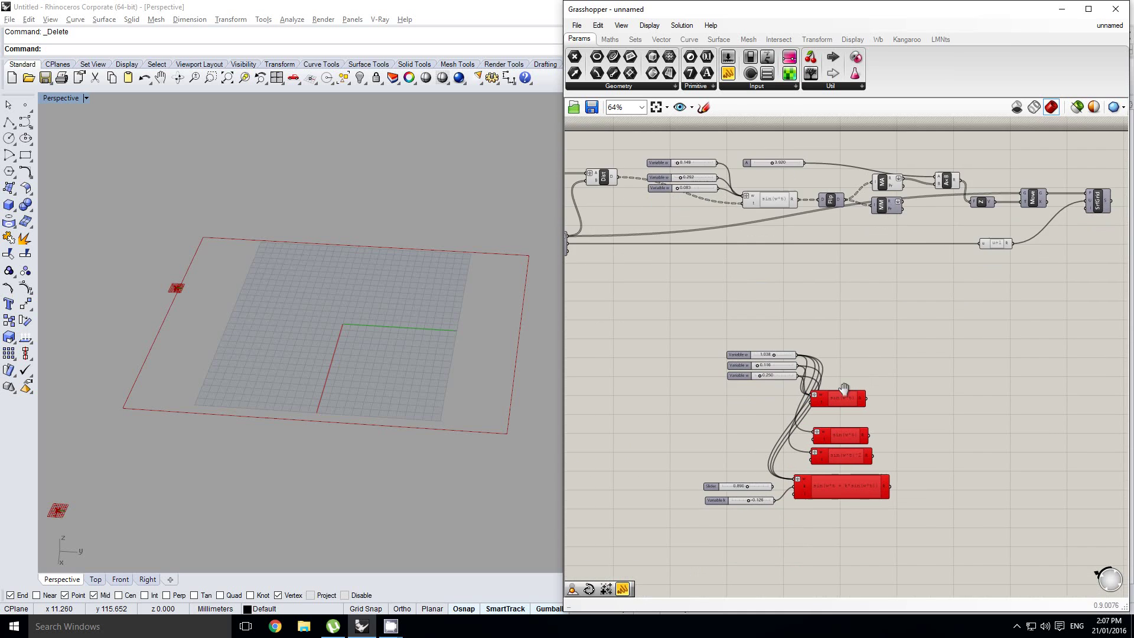
right_click(859, 361)
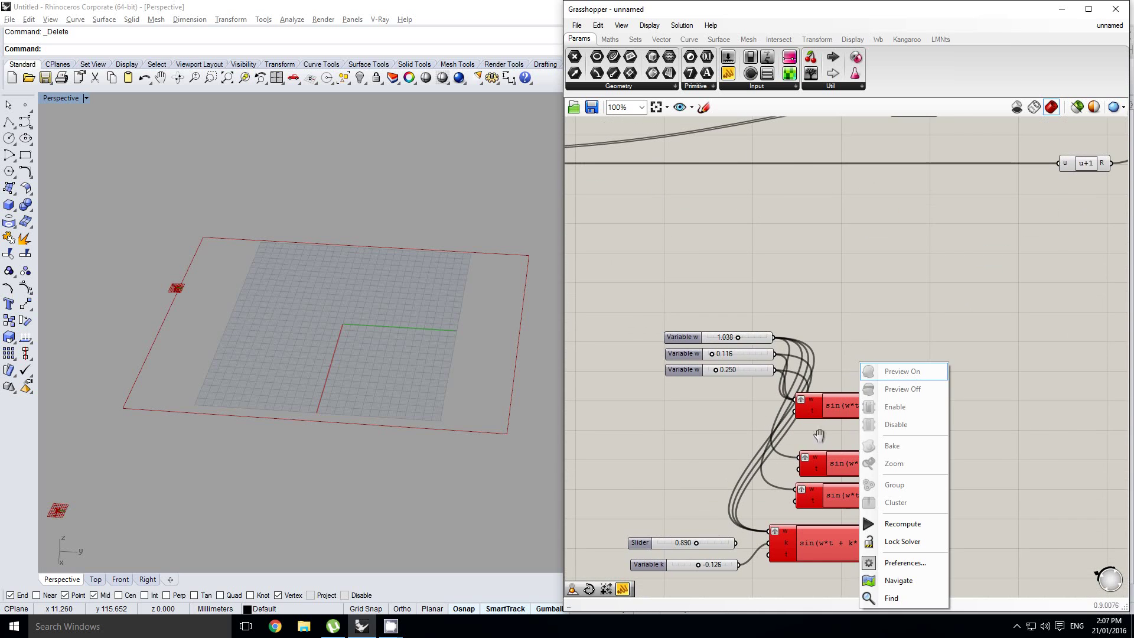
click(818, 435)
scroll(842, 465, down, 1)
scroll(846, 488, up, 1)
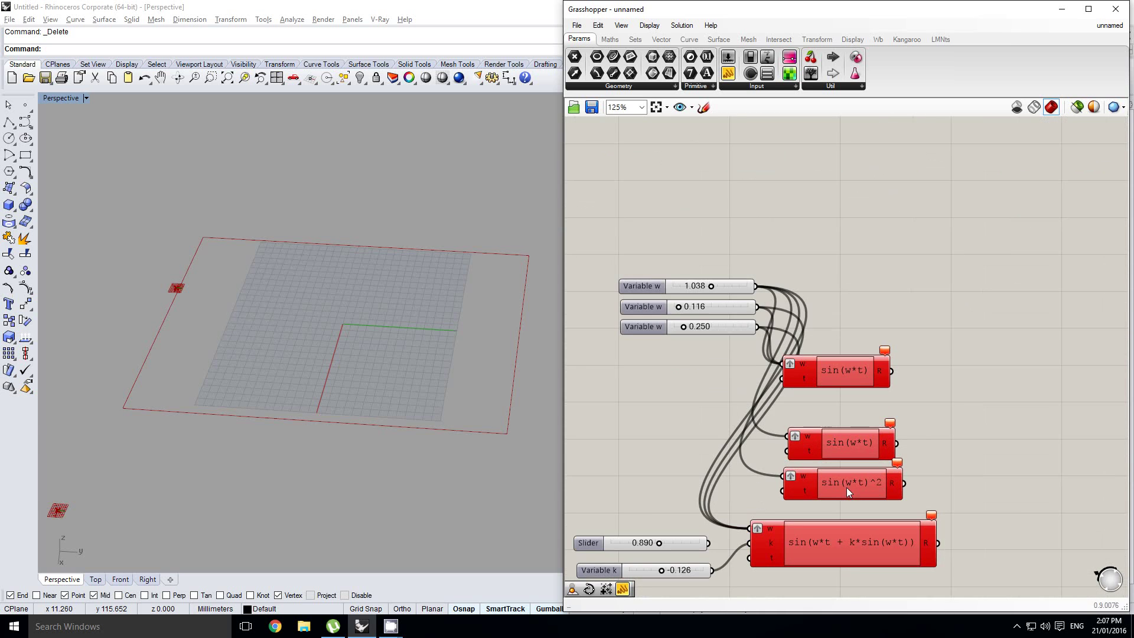
right_click(851, 525)
right_drag(852, 501, 890, 470)
click(885, 560)
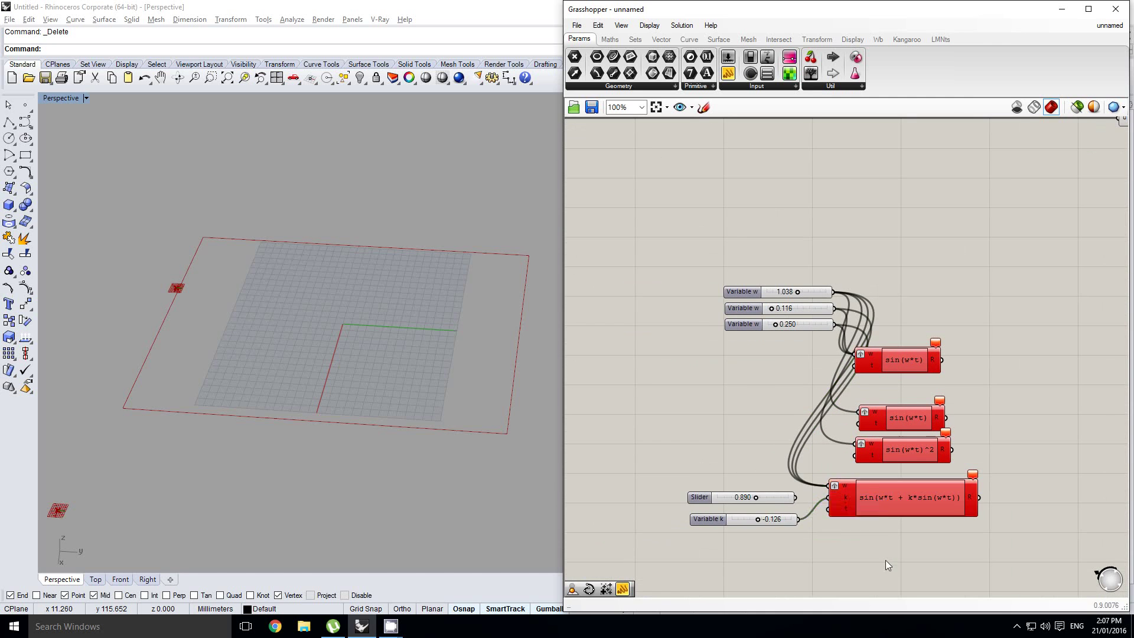
Copy the sin(w*t + k*sin(w*t)) expression with its two sliders to just below the main sin(w*t) expression.
right_drag(769, 476, 789, 482)
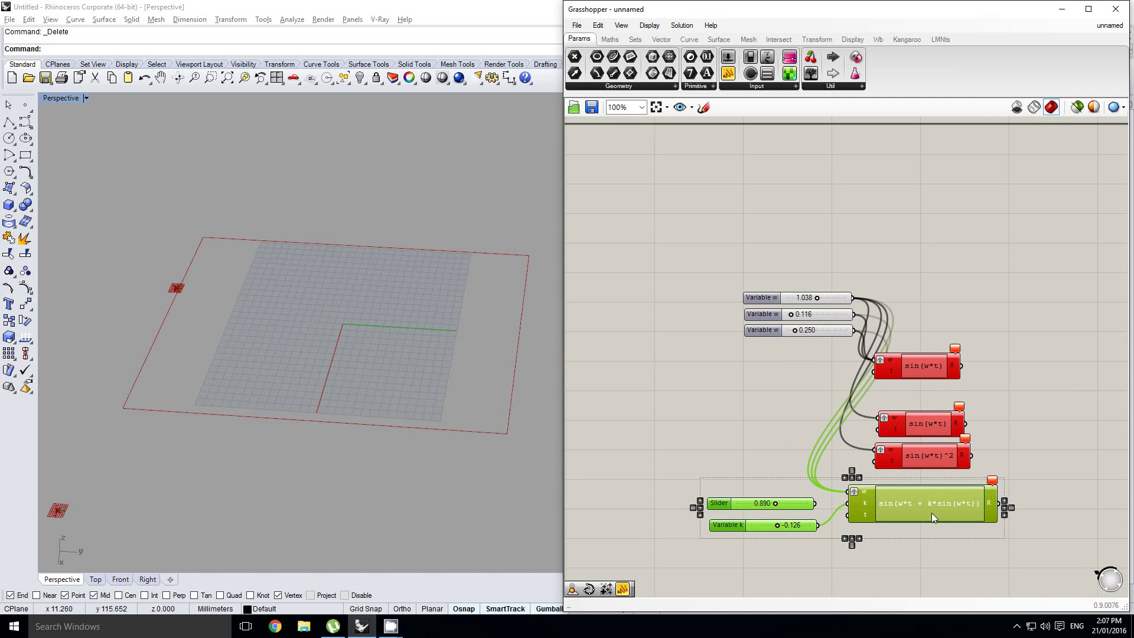
right_drag(931, 513, 918, 505)
click(892, 540)
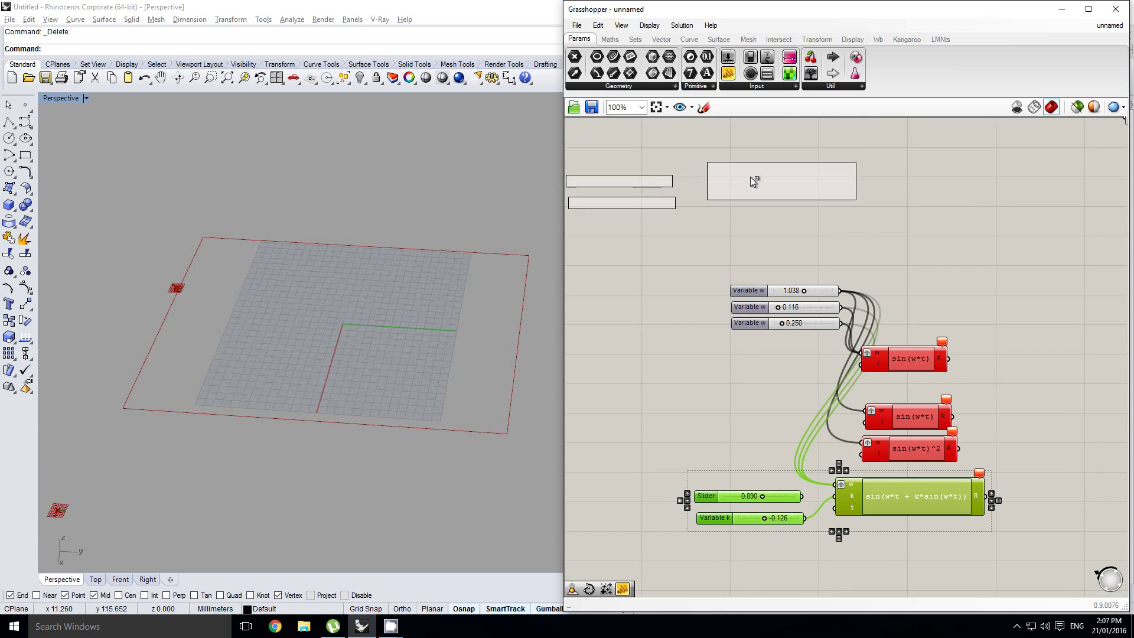
alt+drag(750, 176, 747, 171)
right_drag(748, 170, 877, 397)
right_drag(874, 341, 813, 329)
scroll(850, 356, up, 1)
drag(841, 402, 907, 346)
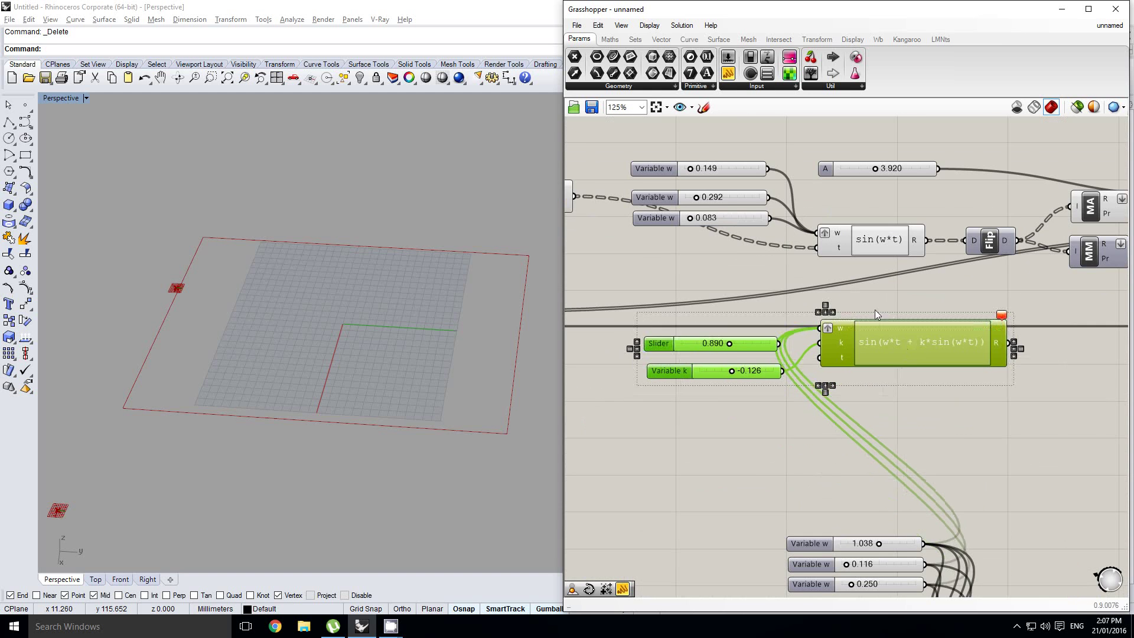
right_drag(876, 310, 843, 298)
click(807, 310)
scroll(782, 314, up, 1)
scroll(844, 299, down, 1)
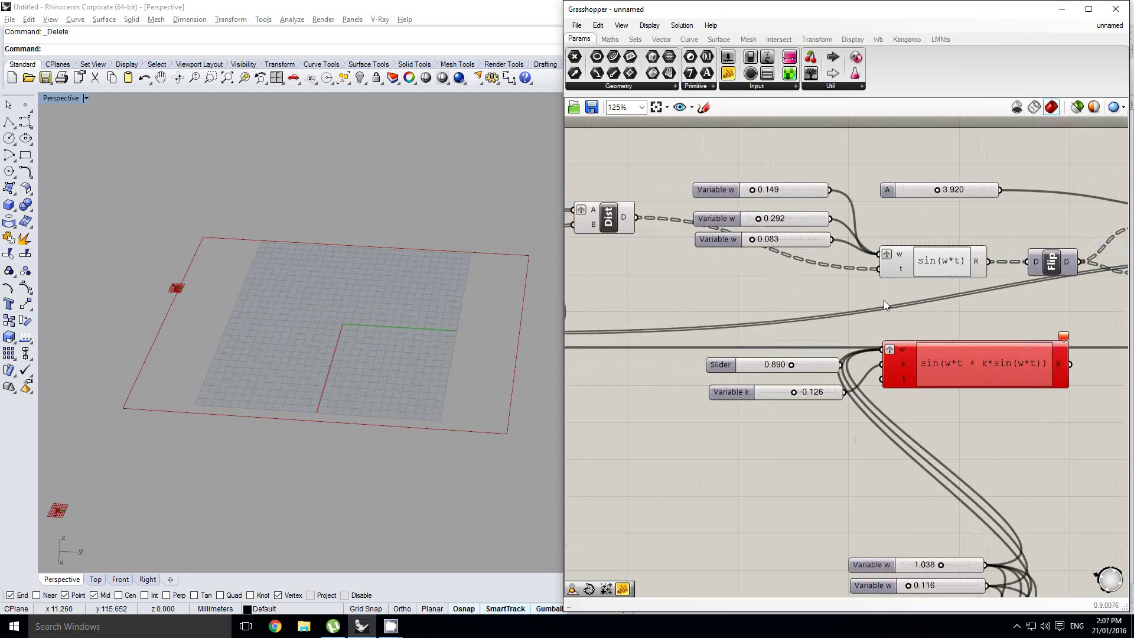
Delete the second and third MD sliders, leaving only the first as a source point for Evaluate Surface.
scroll(883, 300, down, 2)
right_drag(750, 279, 765, 404)
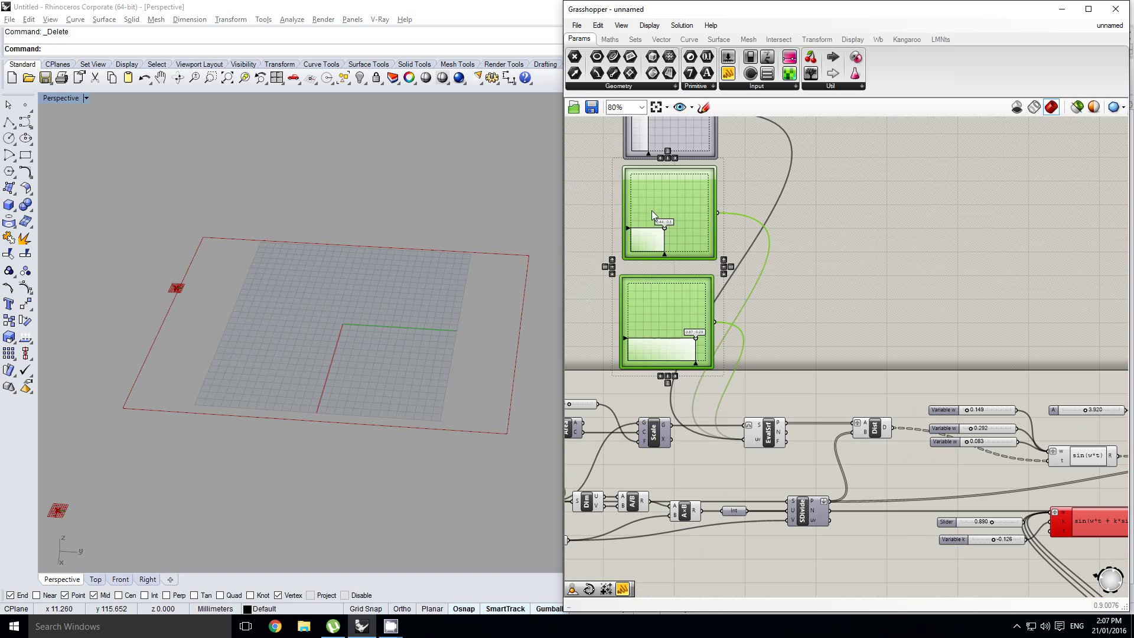
right_drag(943, 382, 696, 273)
Connect the copied 0.890 slider as the only w input of the sin(w*t + k*sin(w*t)) expression.
click(652, 336)
right_drag(735, 354, 732, 352)
scroll(738, 390, up, 2)
mouse_move(733, 375)
mouse_down()
mouse_move(722, 361)
mouse_move(725, 372)
mouse_up()
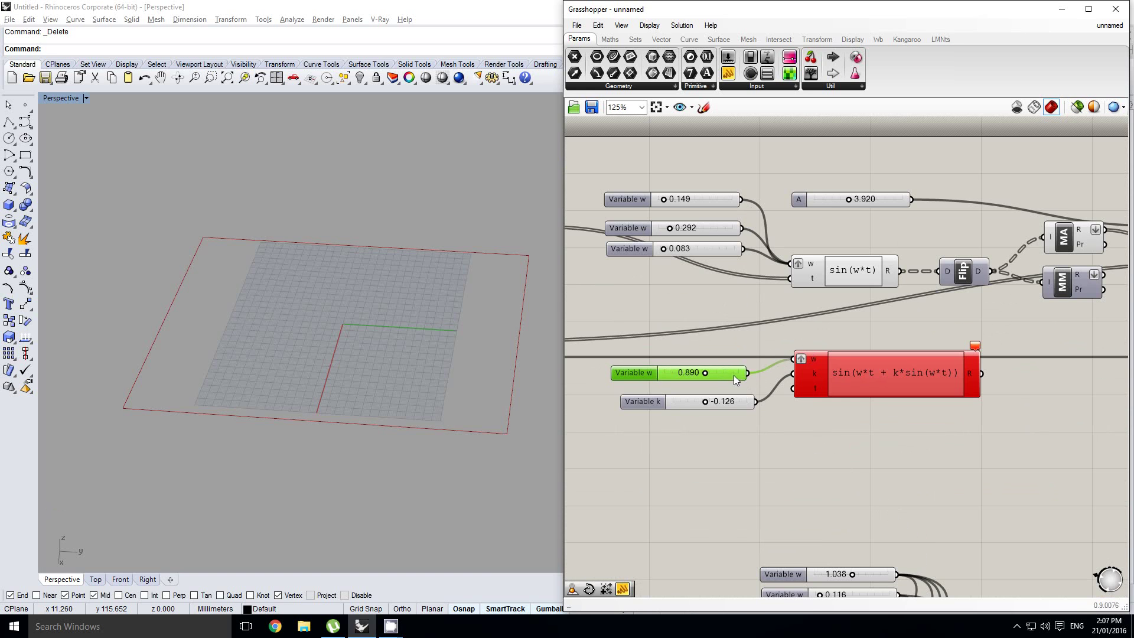
Connect the Distance component's D output to the t input of the sin(w*t + k*sin(w*t)) expression.
right_drag(776, 324, 843, 346)
scroll(843, 346, down, 1)
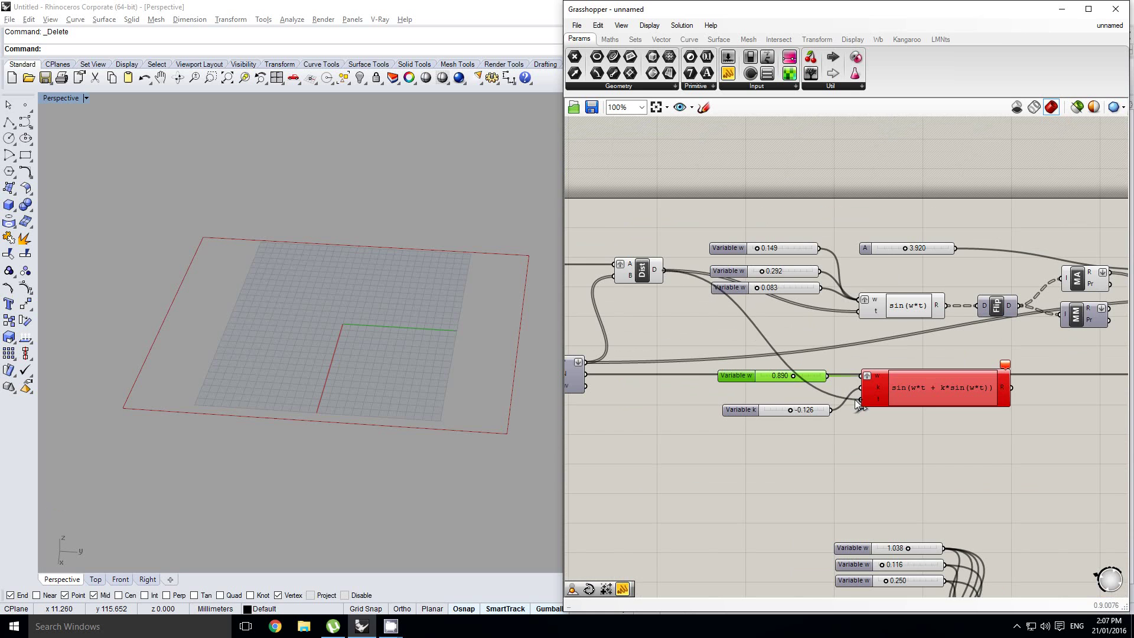
drag(855, 400, 859, 400)
Connect the sin(w*t + k*sin(w*t)) result to the B input of the A×B multiplication, replacing the Mass Addition result.
right_drag(930, 403, 816, 395)
right_drag(925, 365, 895, 374)
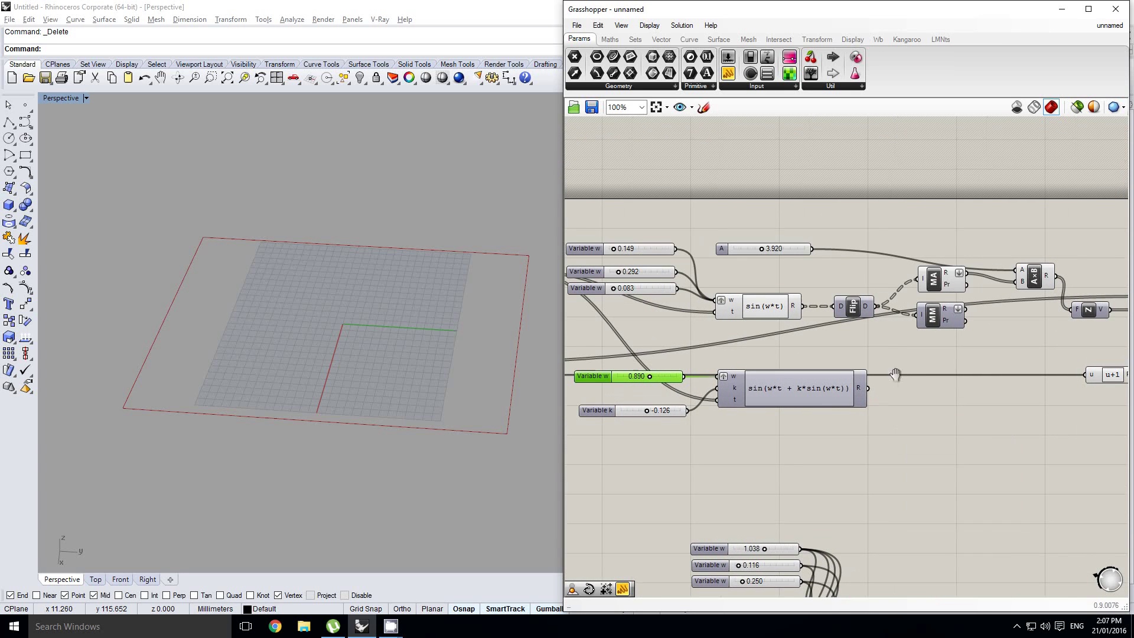
drag(828, 309, 865, 346)
right_drag(885, 329, 790, 337)
right_click(824, 326)
right_click(855, 331)
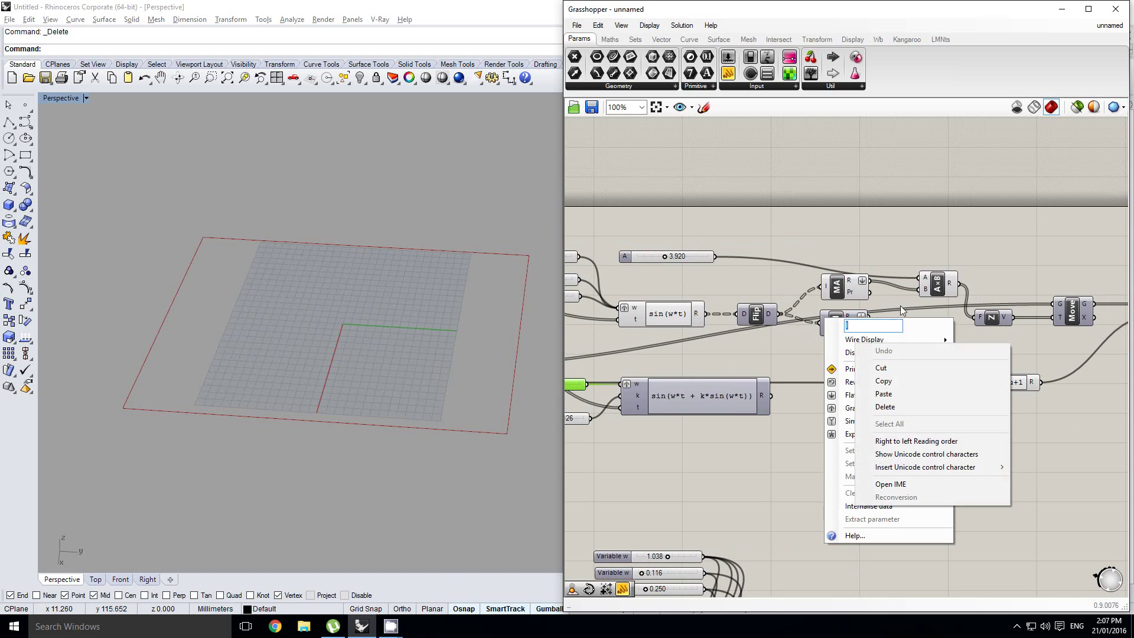
click(900, 306)
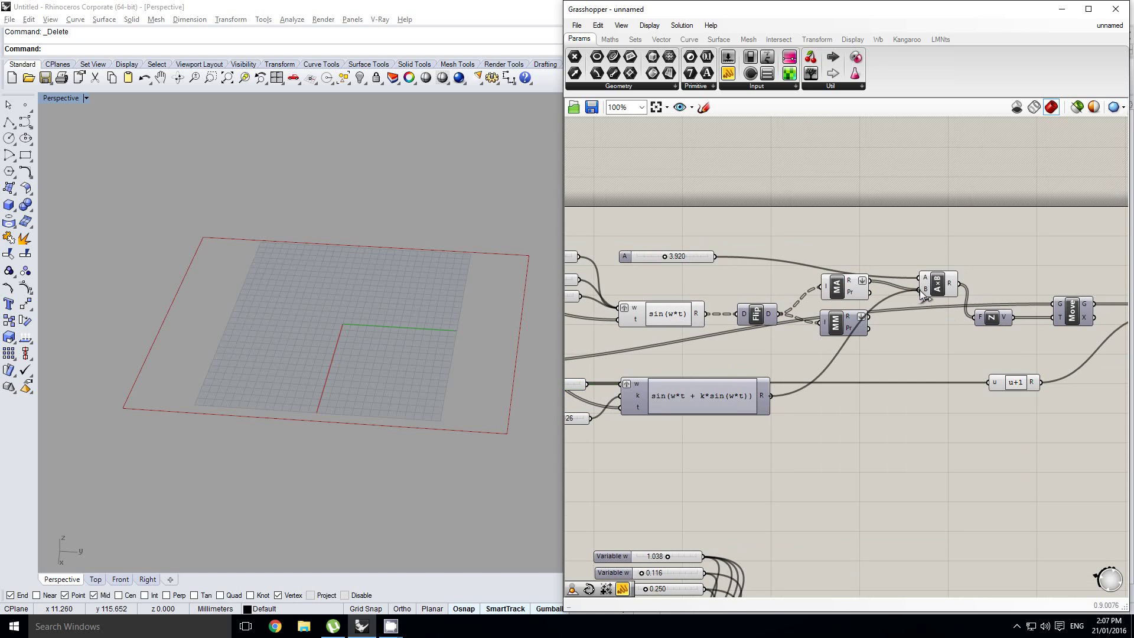
drag(920, 291, 922, 290)
Turn the preview of the Surface From Points component back on and inspect the surface up close.
right_drag(921, 347, 747, 346)
click(1005, 311)
middle_click(1005, 310)
click(1031, 289)
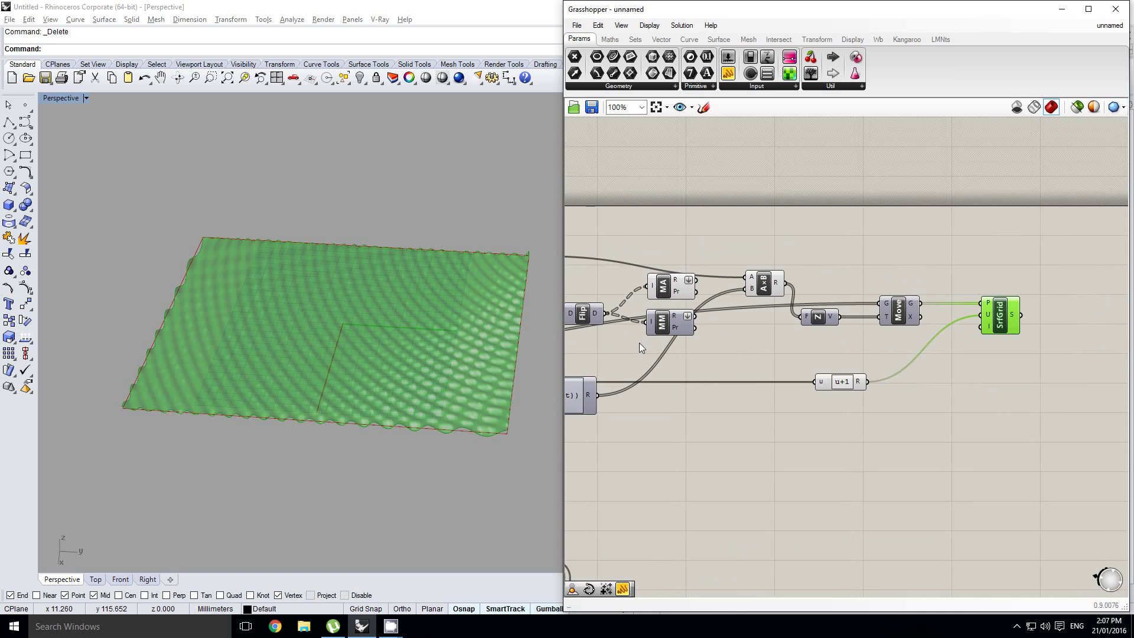
scroll(409, 367, up, 7)
scroll(409, 367, down, 1)
right_drag(646, 346, 1034, 318)
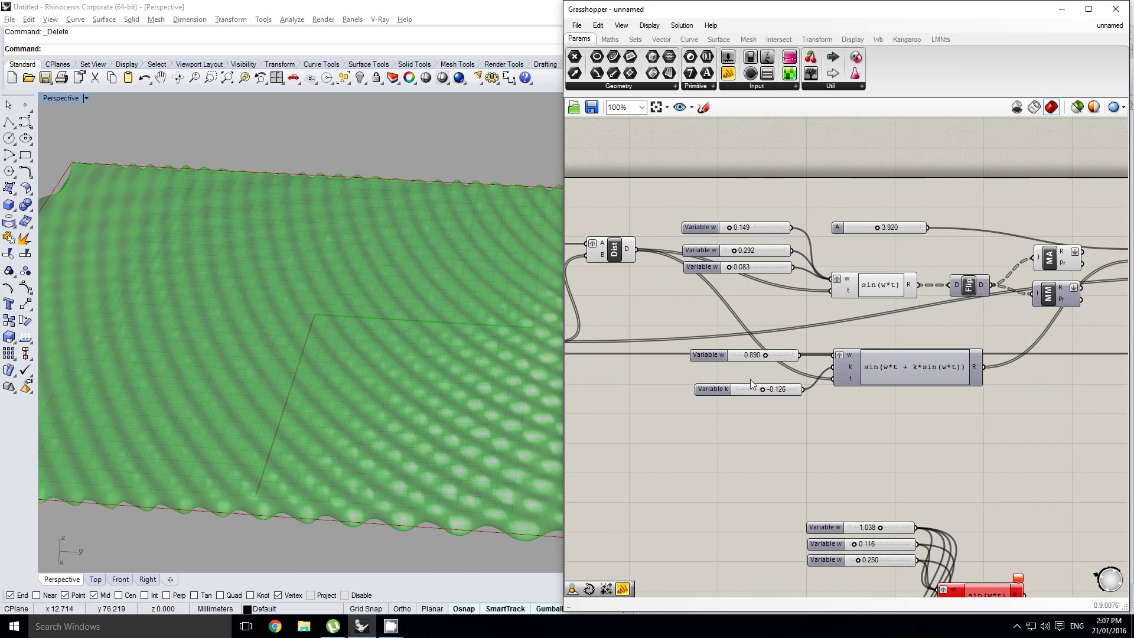
Set the w slider of the sin(w*t + k*sin(w*t)) expression to -3.462 and check the resulting surface.
scroll(753, 382, up, 2)
right_drag(769, 385, 754, 392)
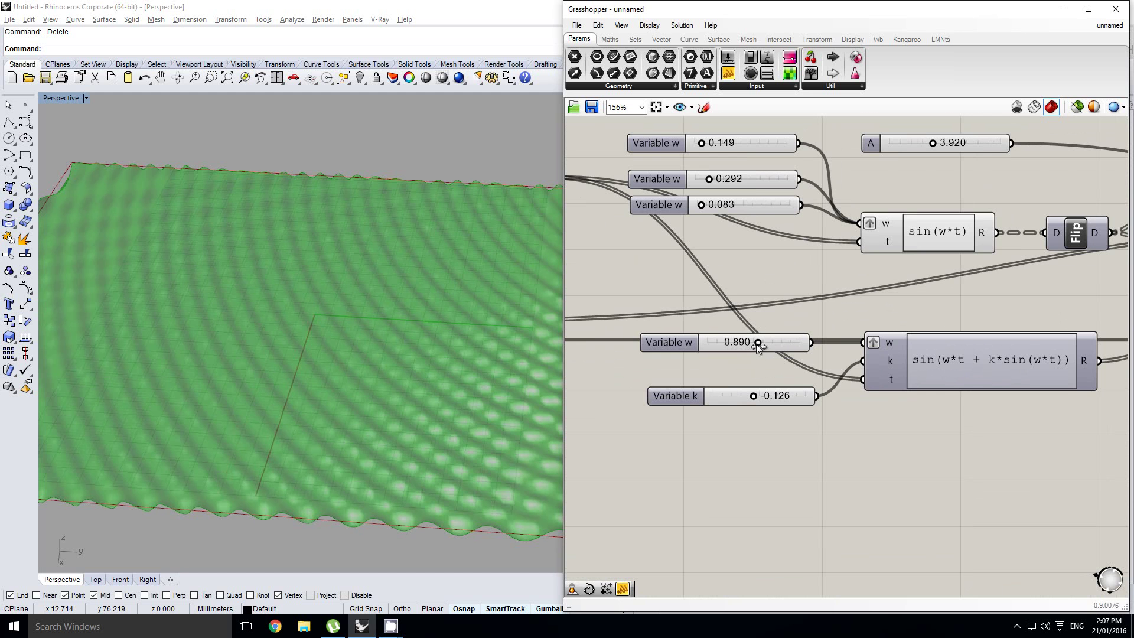
drag(758, 346, 739, 346)
right_drag(385, 363, 364, 346)
scroll(397, 346, down, 4)
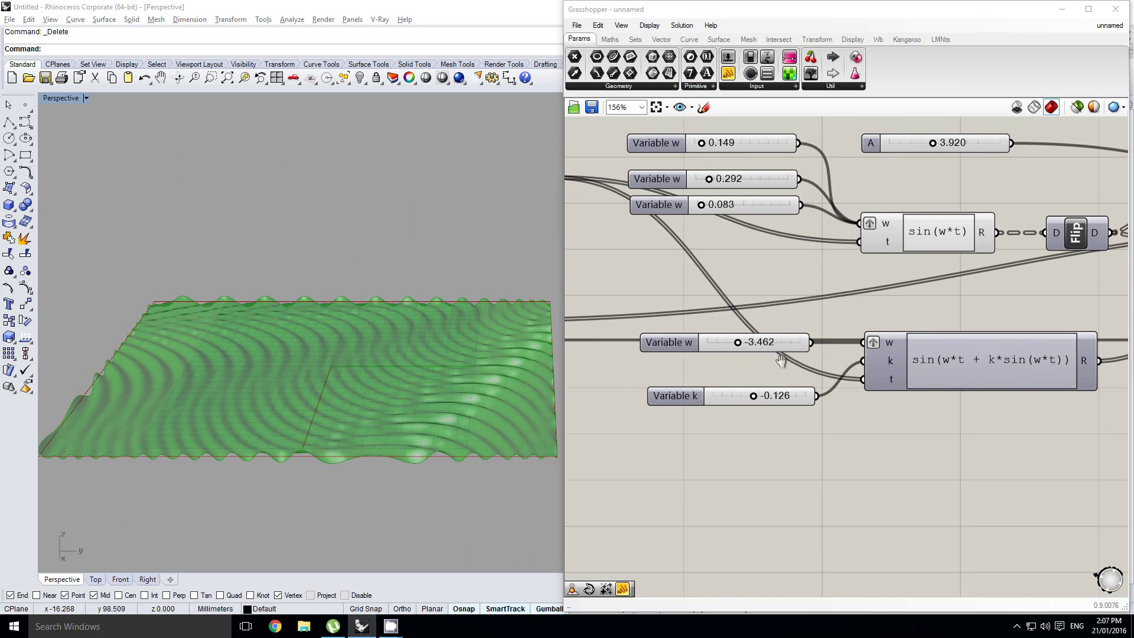
Set the k slider of the sin(w*t + k*sin(w*t)) expression to 0.171.
scroll(733, 392, up, 3)
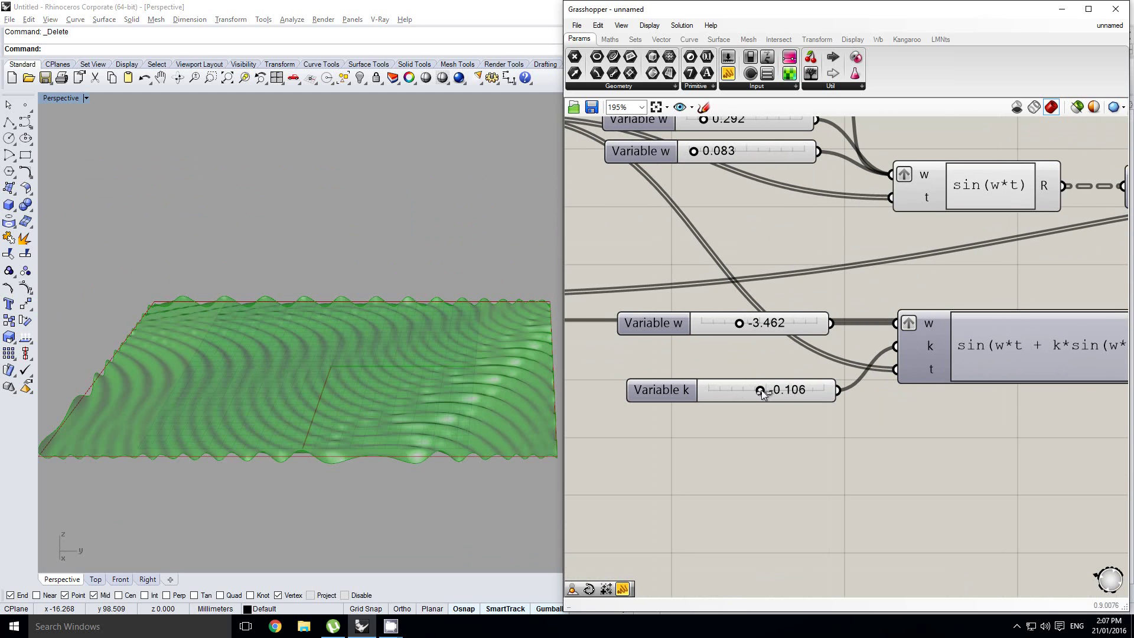
mouse_move(761, 390)
mouse_down()
mouse_move(873, 393)
mouse_move(772, 407)
mouse_up()
right_drag(823, 347, 843, 367)
right_drag(810, 326, 884, 354)
scroll(884, 354, down, 3)
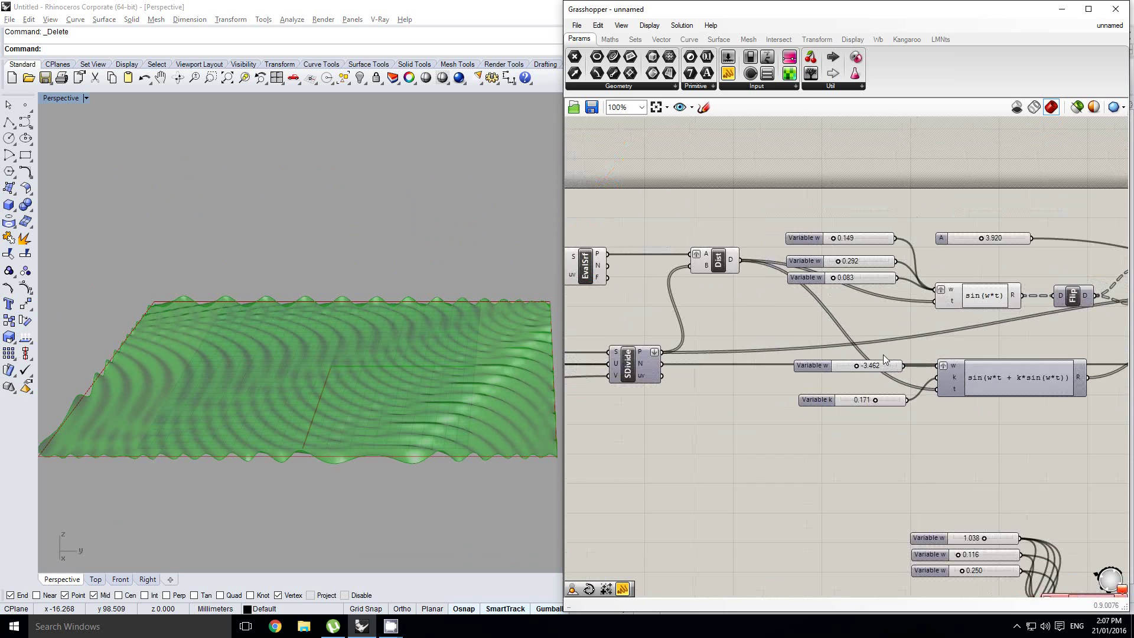
Raise the expression's k slider to 1.000, checking the wave surface from a steeper angle.
scroll(897, 356, up, 10)
click(992, 388)
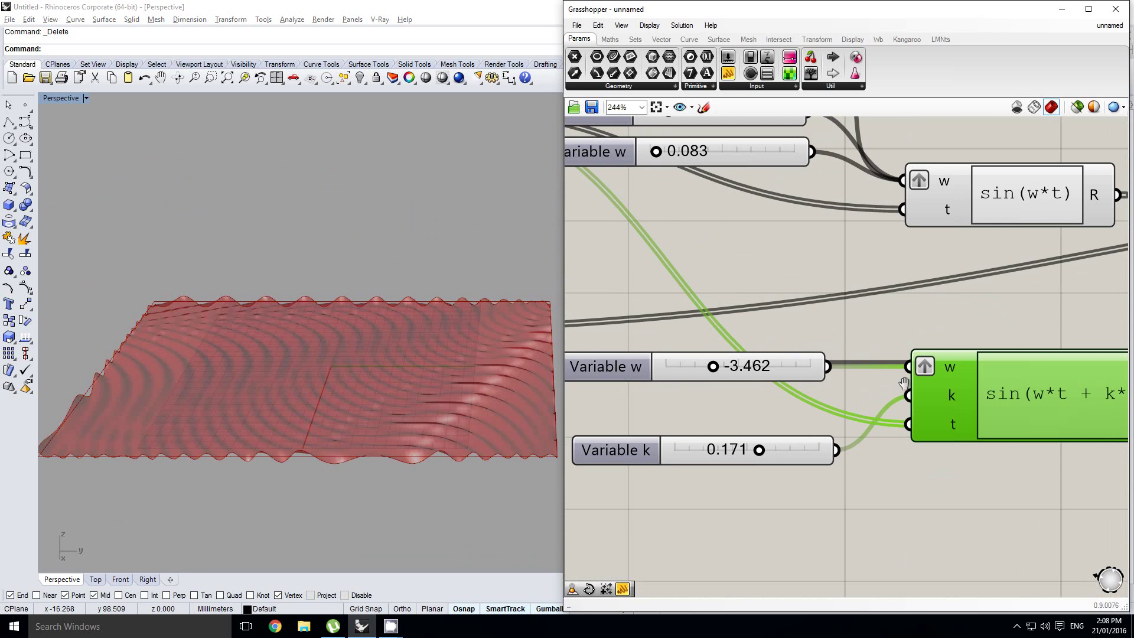
mouse_move(314, 374)
right_down()
mouse_move(322, 414)
mouse_move(328, 399)
right_up()
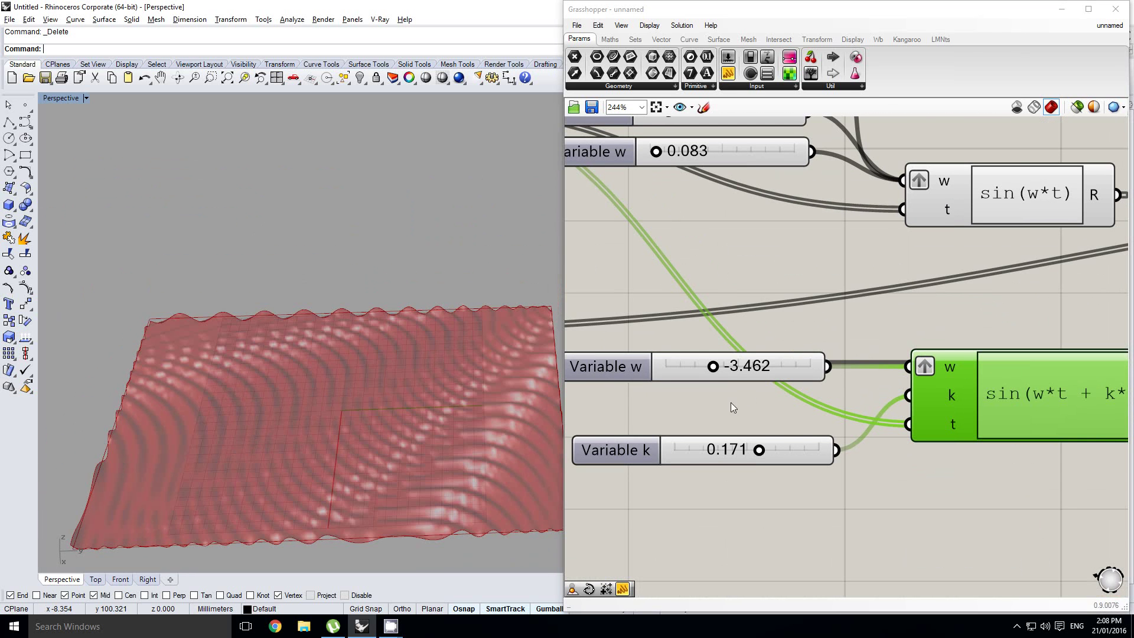
right_drag(733, 408, 789, 394)
drag(811, 440, 921, 442)
right_drag(925, 419, 800, 418)
scroll(776, 429, down, 6)
right_click(889, 405)
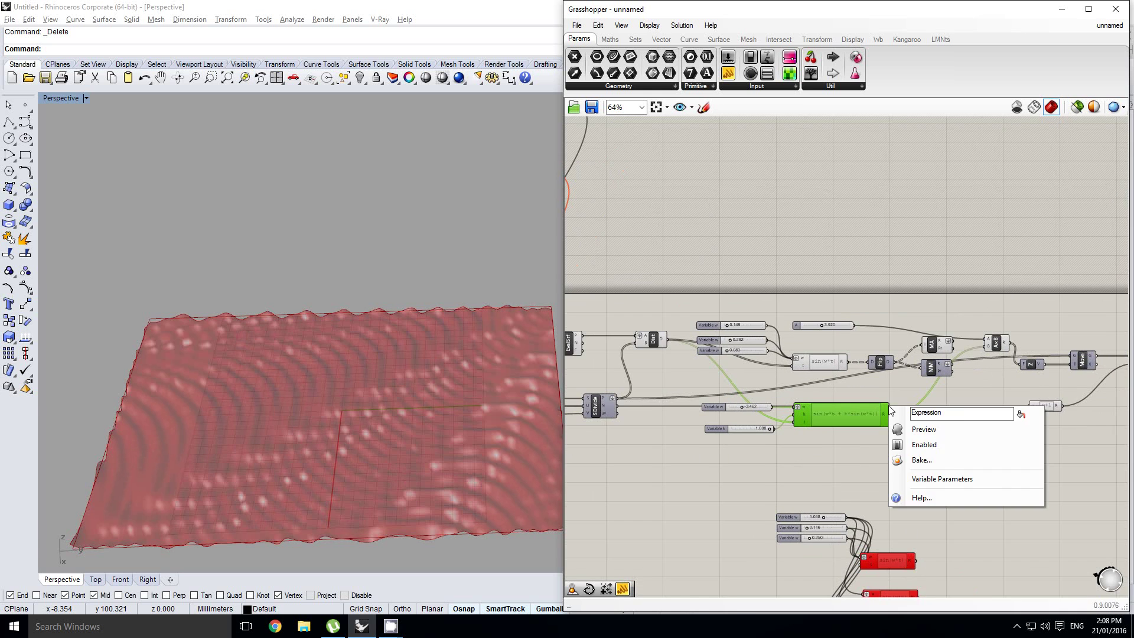
Set the expression's w slider to -2.315 and inspect the changed wave pattern.
right_click(903, 386)
right_drag(908, 389, 868, 374)
scroll(849, 350, down, 1)
scroll(791, 384, up, 7)
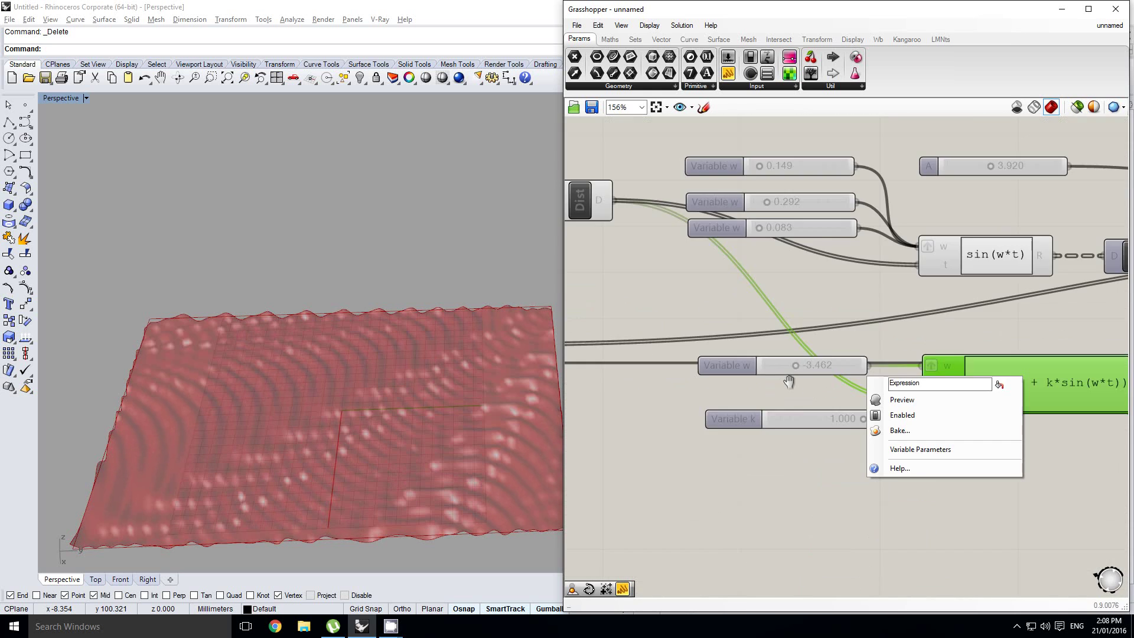
mouse_move(795, 356)
mouse_down()
mouse_move(824, 356)
mouse_move(804, 358)
mouse_up()
click(318, 384)
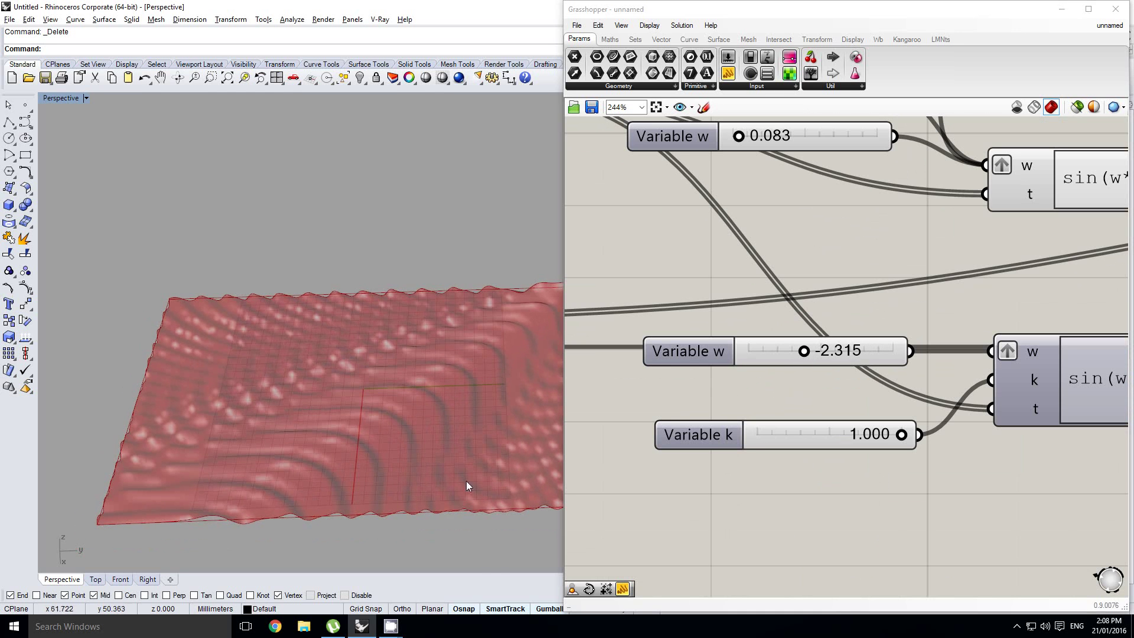
right_drag(350, 358, 354, 375)
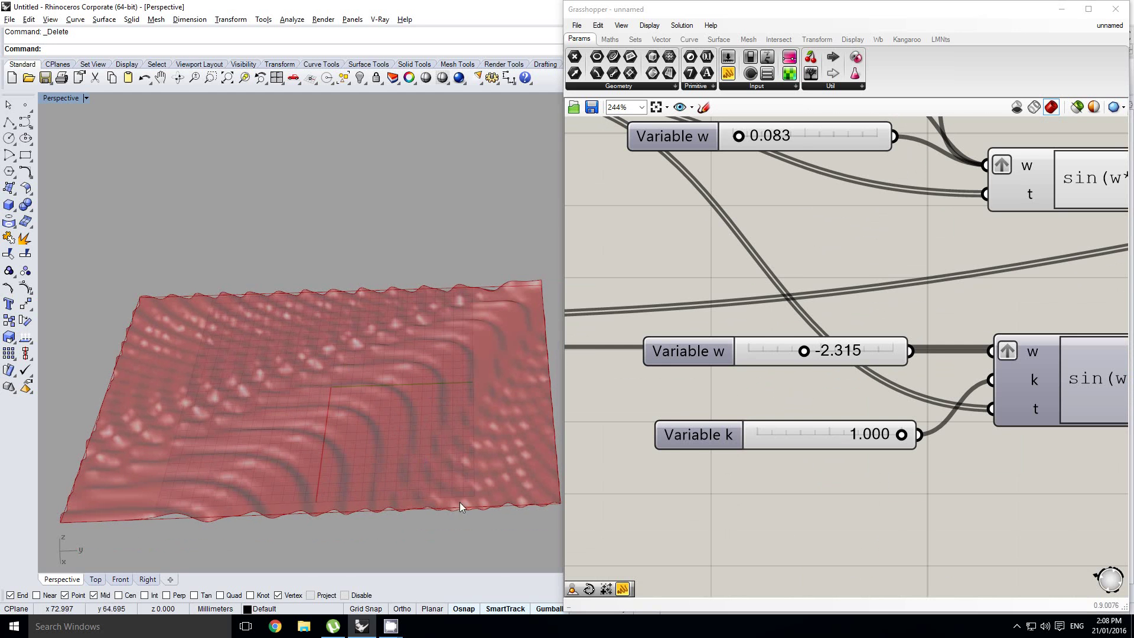
Change the expression's w slider to -0.677.
right_drag(747, 393, 718, 394)
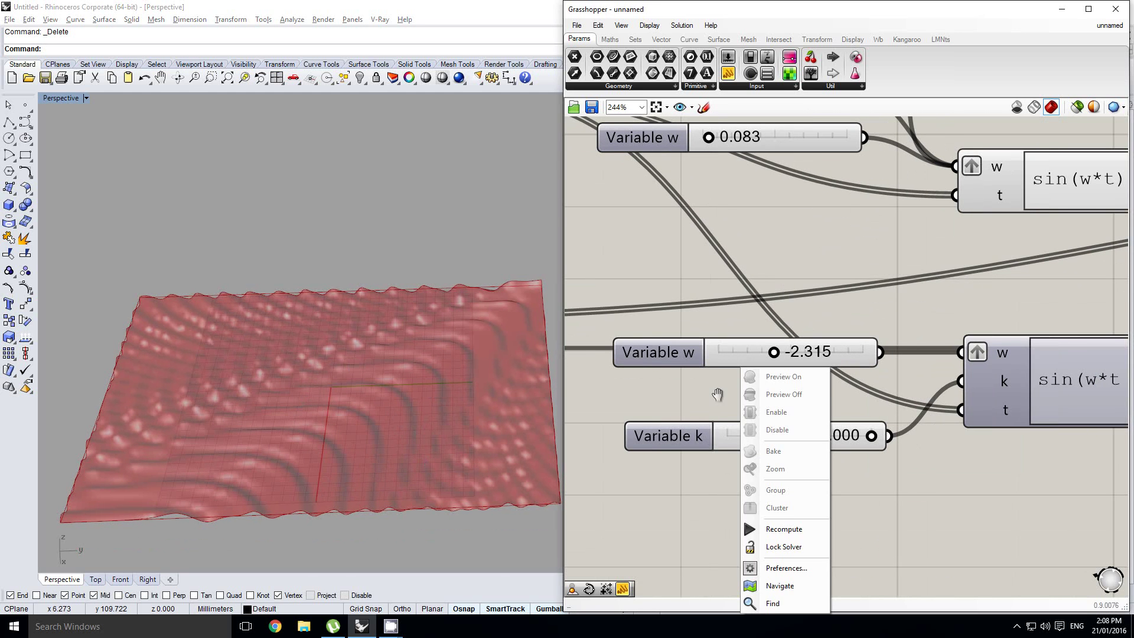
right_click(725, 376)
click(659, 390)
right_drag(802, 385, 750, 368)
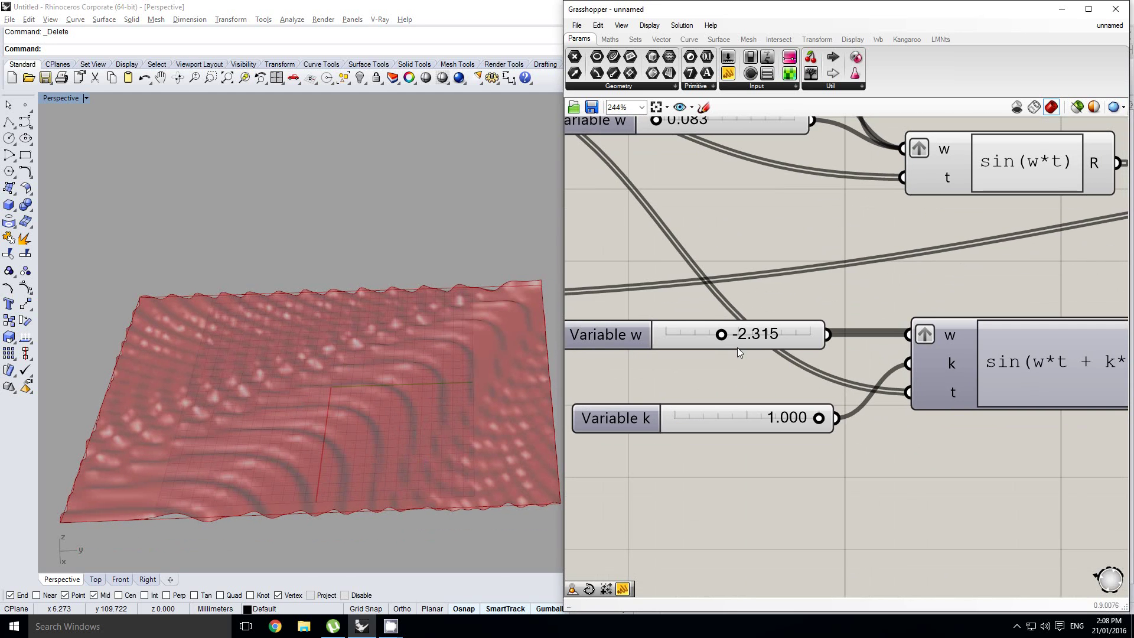
mouse_move(726, 334)
mouse_down()
mouse_move(752, 335)
mouse_move(737, 335)
mouse_up()
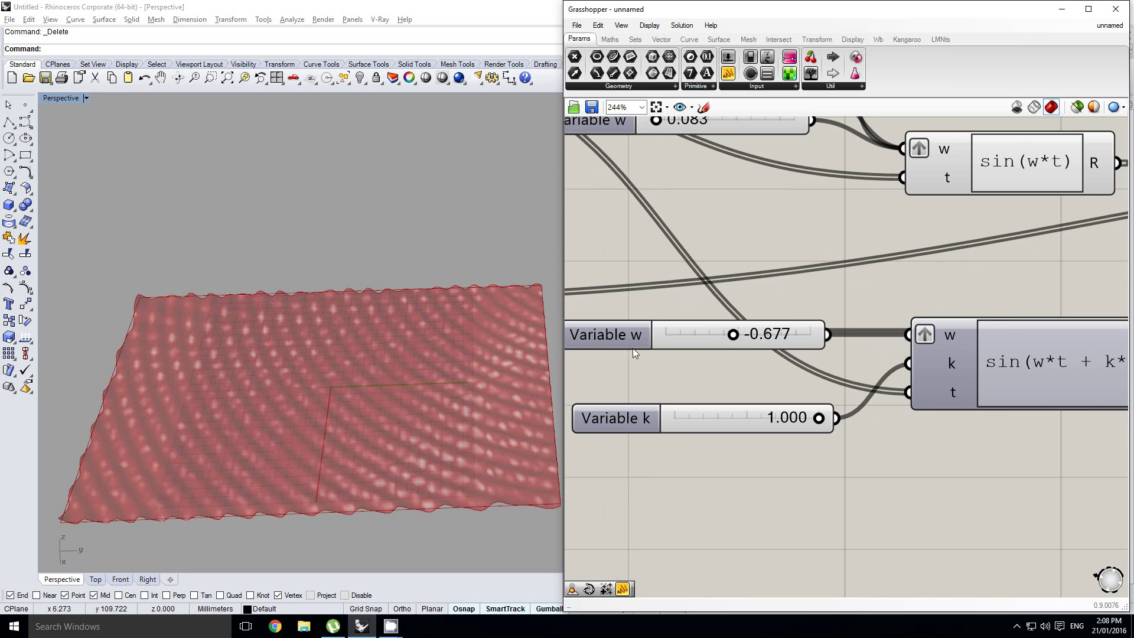
Set the numeric domain of the expression's w slider to a minimum of 0 and a maximum of 1.
right_drag(633, 348, 658, 342)
double_click(658, 342)
double_click(663, 362)
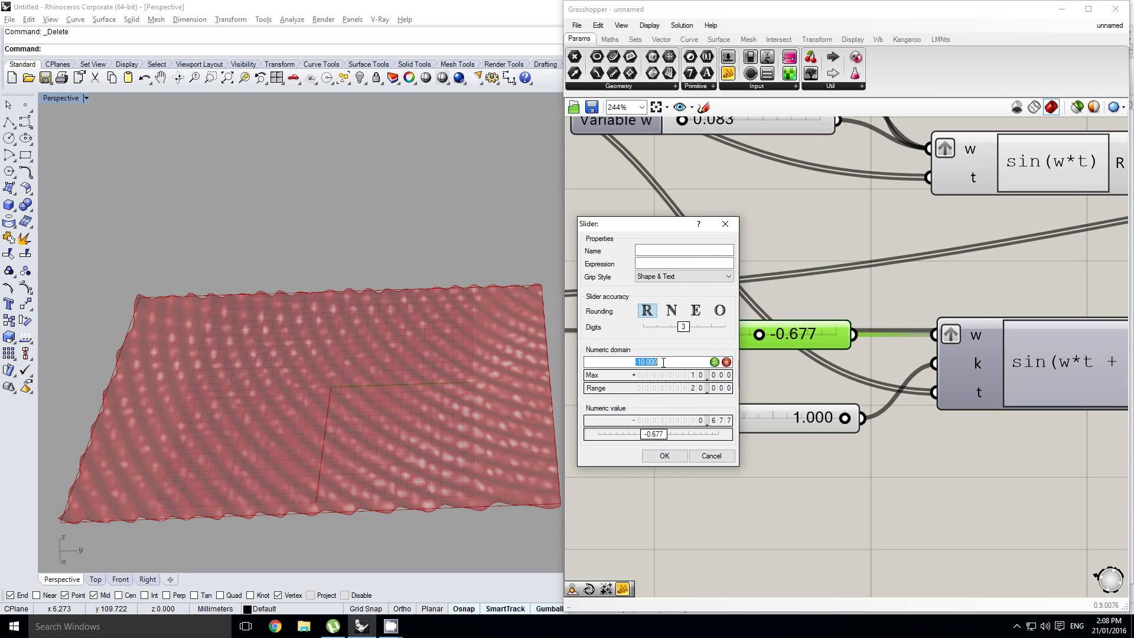
text(0)
key(Tab)
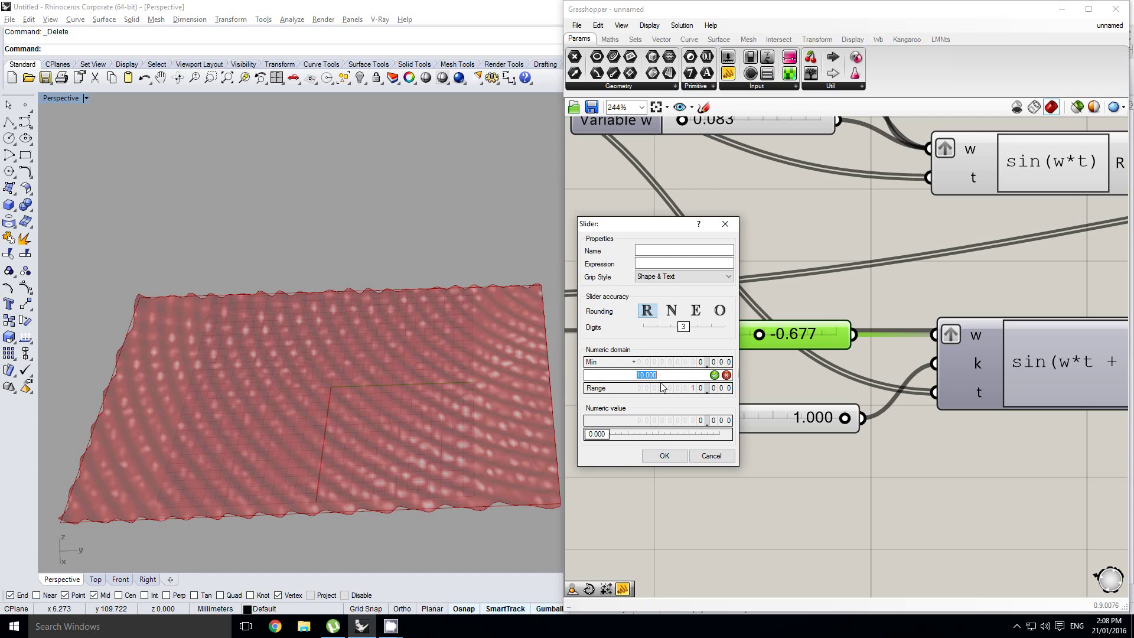
text(1)
key(Return)
click(663, 455)
Set the expression's w slider to 0.118 and view the surface from a low angle.
scroll(727, 341, up, 1)
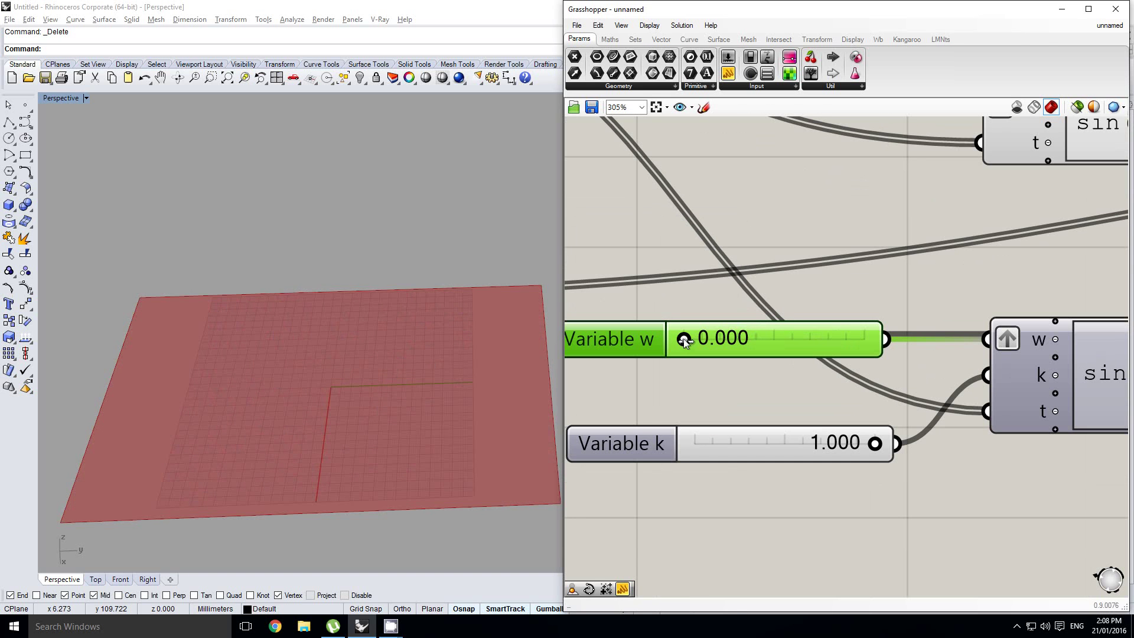
drag(685, 342, 707, 341)
right_drag(360, 354, 362, 329)
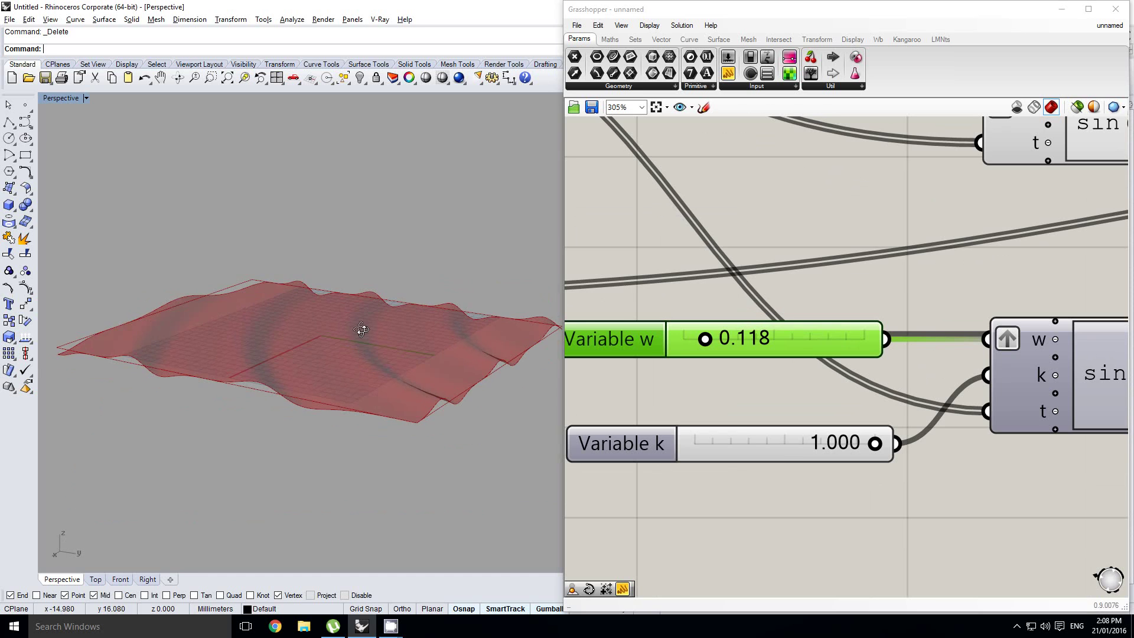
scroll(361, 330, up, 4)
Lower the expression's k slider to -1.000 and compare the wave shape from the side.
right_drag(809, 438, 869, 402)
click(861, 380)
right_drag(401, 400, 368, 368)
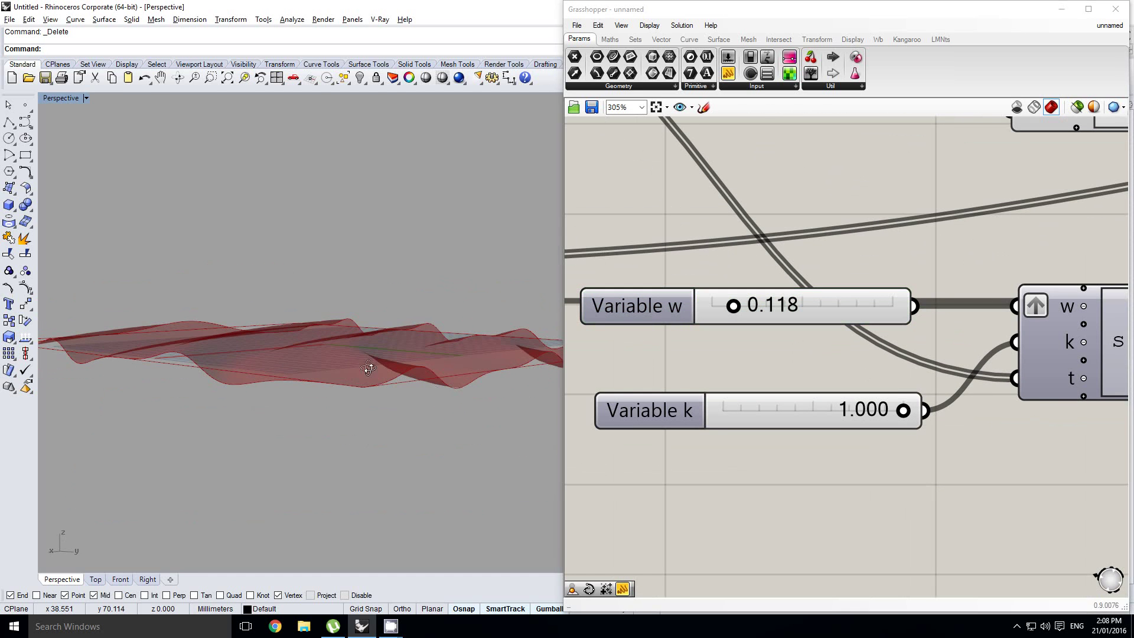
drag(904, 413, 615, 430)
right_drag(254, 384, 213, 404)
right_drag(785, 424, 810, 420)
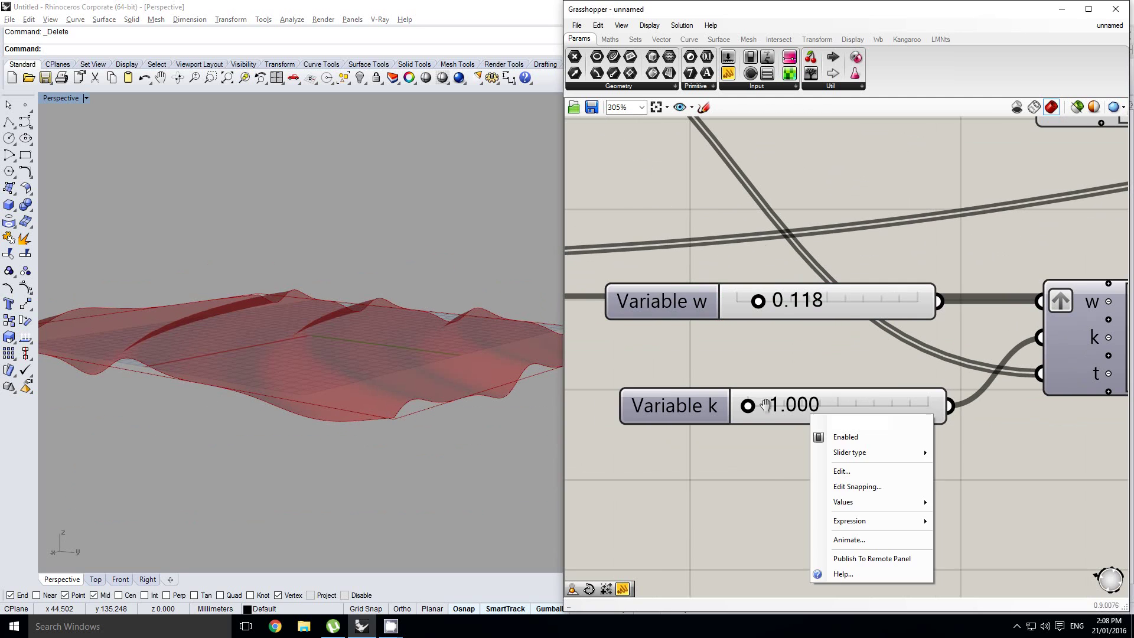
Set the numeric domain of the k slider to a minimum of -10 and a maximum of 10.
click(705, 407)
double_click(704, 408)
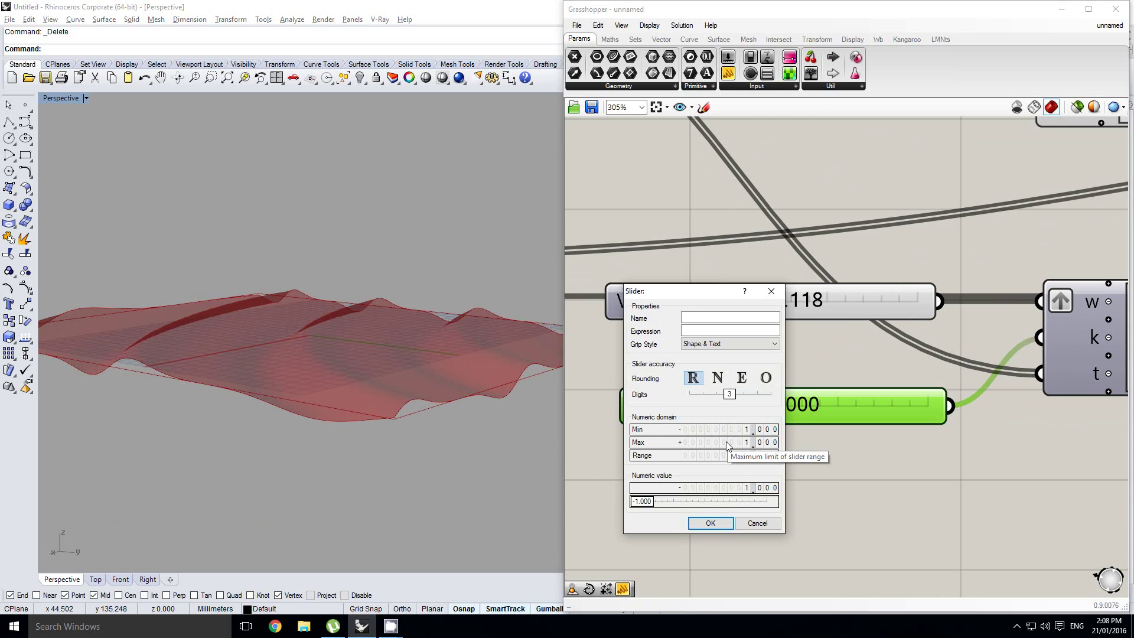
double_click(726, 431)
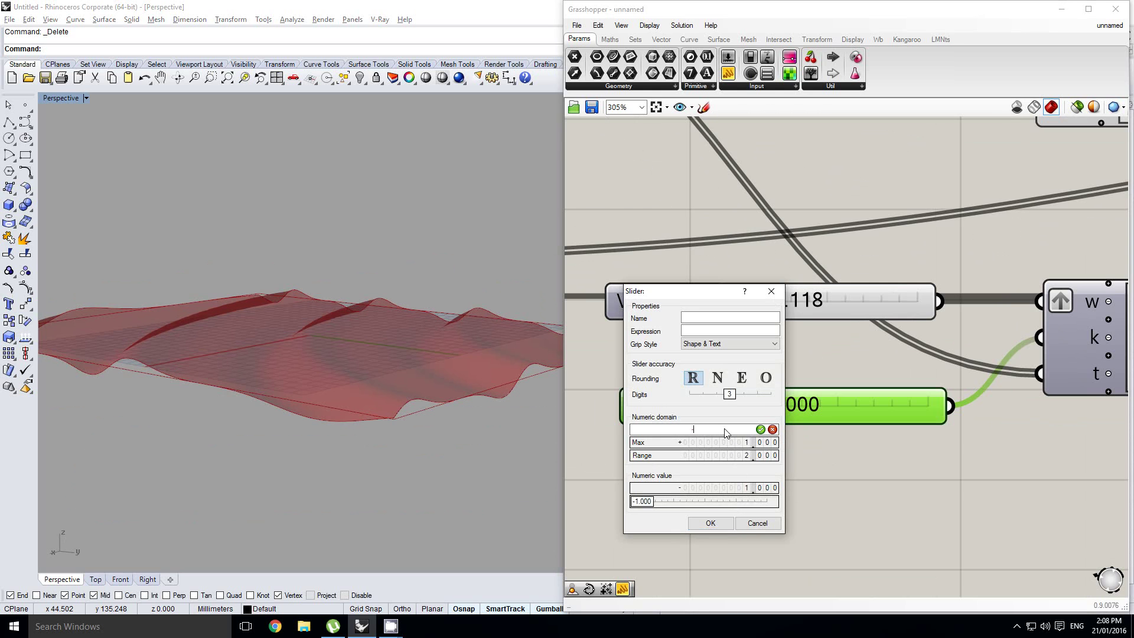
key(Return)
double_click(725, 442)
text(10)
click(711, 523)
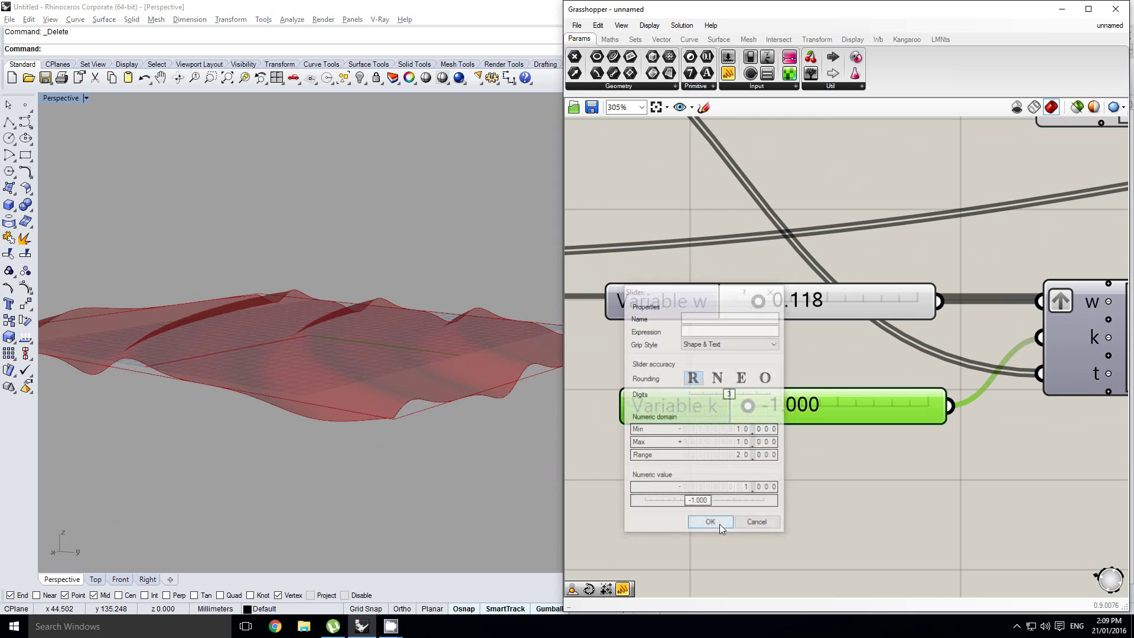
Set the expression's k slider to 10.000 and view the whole surface from above.
drag(826, 408, 981, 420)
right_drag(391, 435, 273, 378)
scroll(272, 378, down, 3)
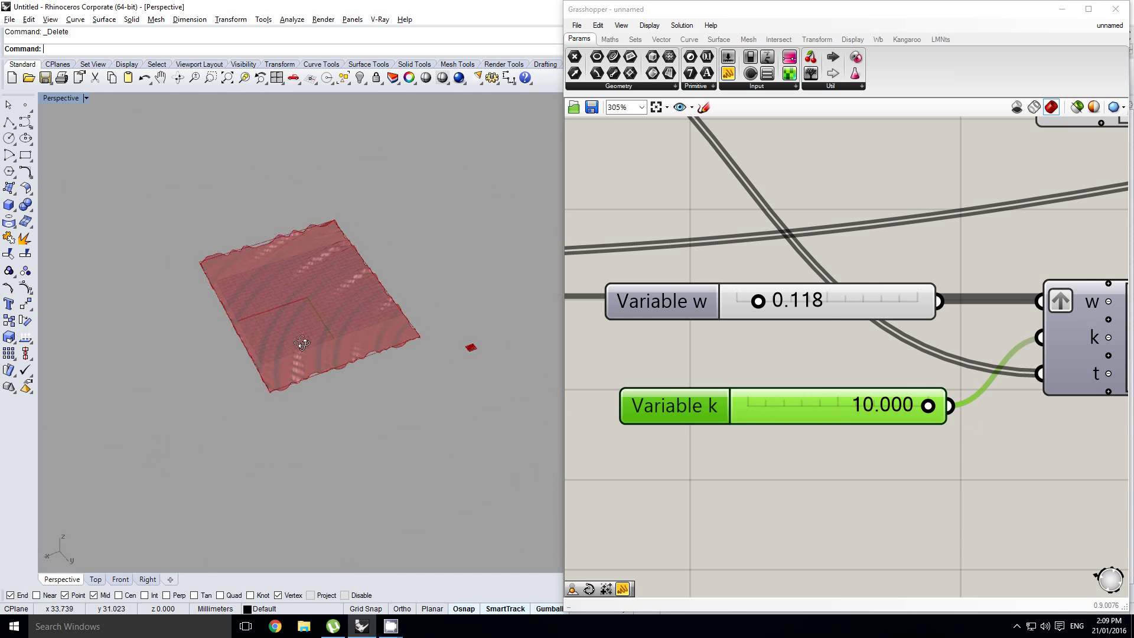
scroll(874, 378, down, 5)
Bake the surface from the Surface From Points component and turn off the component's preview.
right_click(897, 373)
click(813, 311)
scroll(812, 313, down, 8)
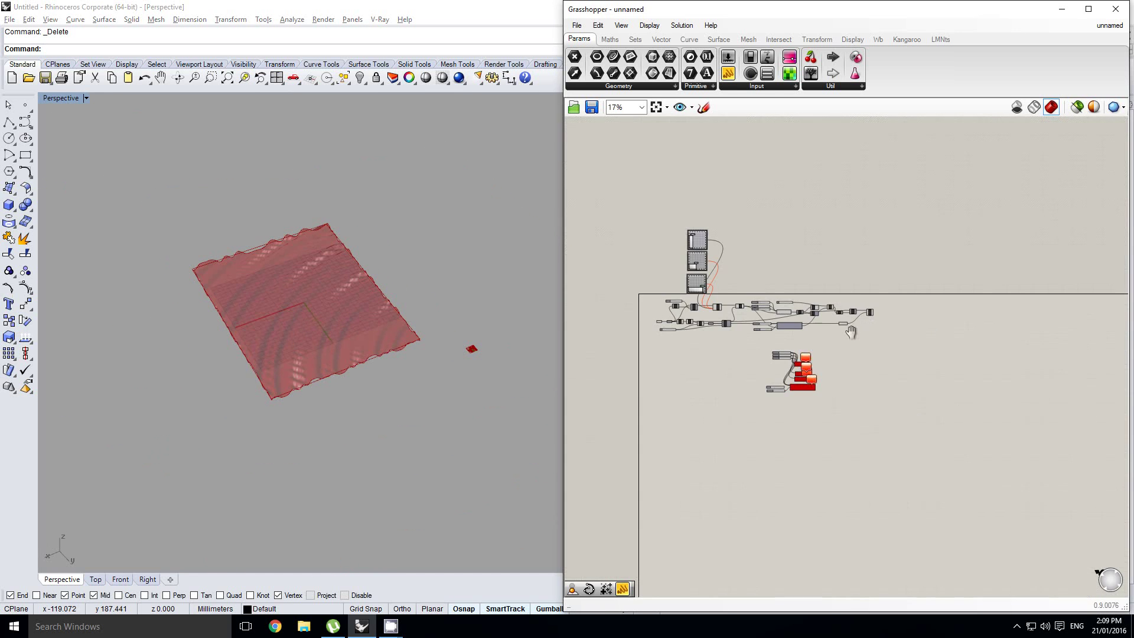
scroll(857, 313, up, 9)
click(896, 311)
middle_click(896, 311)
click(919, 334)
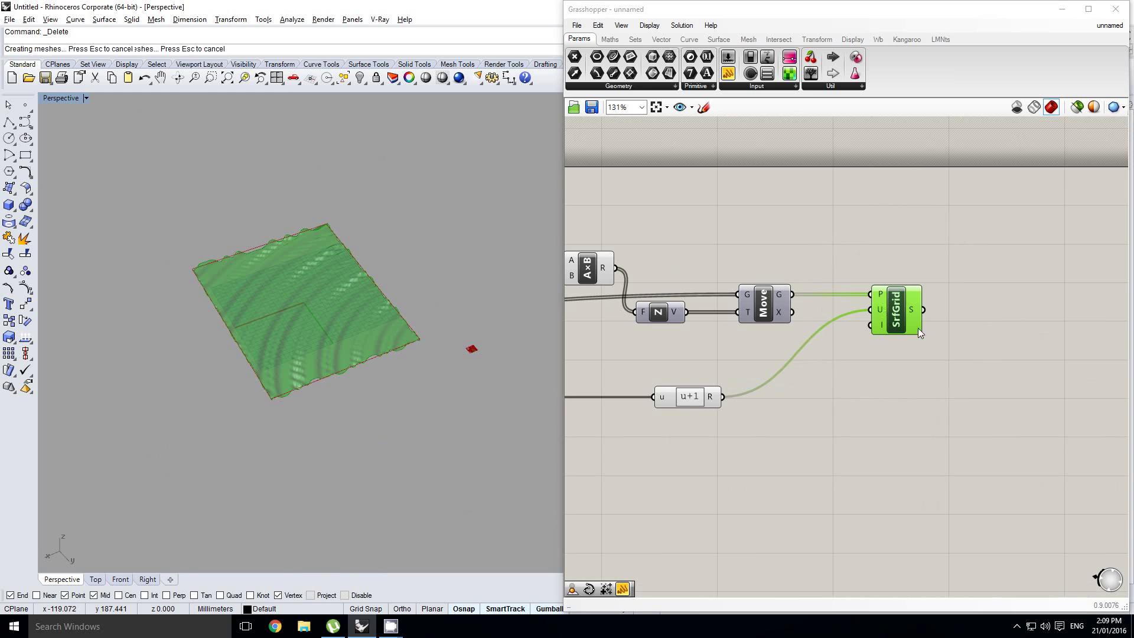
middle_click(895, 303)
click(931, 266)
Inspect the baked wave surface up close from several angles and delete it from the model.
right_drag(272, 300, 323, 300)
scroll(354, 330, up, 4)
mouse_move(397, 366)
right_down()
mouse_move(364, 384)
mouse_move(426, 361)
right_up()
scroll(373, 381, up, 4)
mouse_move(509, 341)
right_down()
mouse_move(405, 373)
mouse_move(410, 286)
right_up()
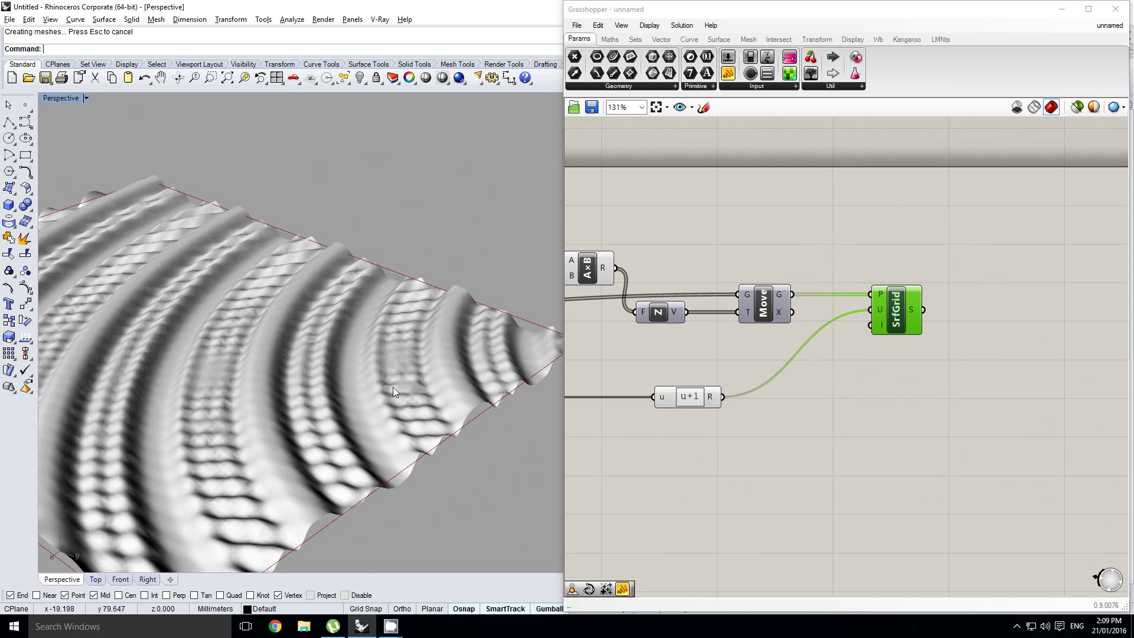
mouse_move(397, 326)
right_down()
mouse_move(450, 323)
mouse_move(446, 334)
mouse_move(402, 338)
mouse_move(391, 319)
mouse_move(434, 364)
mouse_move(368, 356)
mouse_move(343, 281)
mouse_move(306, 310)
mouse_move(353, 310)
mouse_move(332, 350)
right_up()
click(336, 352)
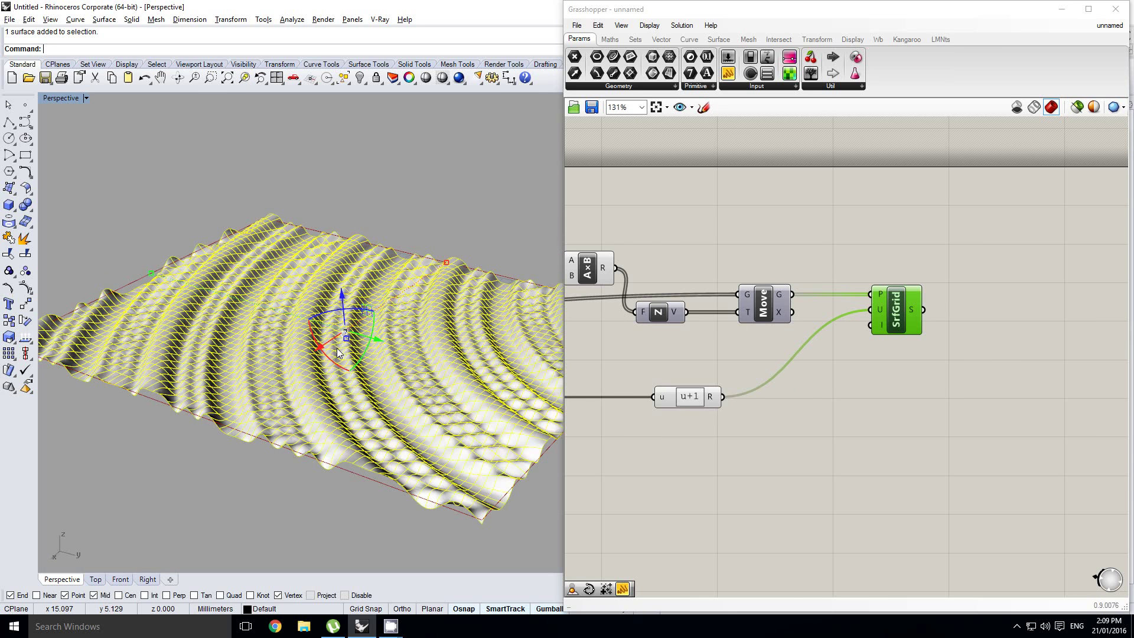
key(Delete)
Review the definition from the expression's sliders back to the MD sliders feeding the Evaluate Surface component.
right_drag(747, 345, 1004, 319)
scroll(1004, 319, down, 4)
scroll(945, 345, down, 1)
right_drag(771, 362, 810, 348)
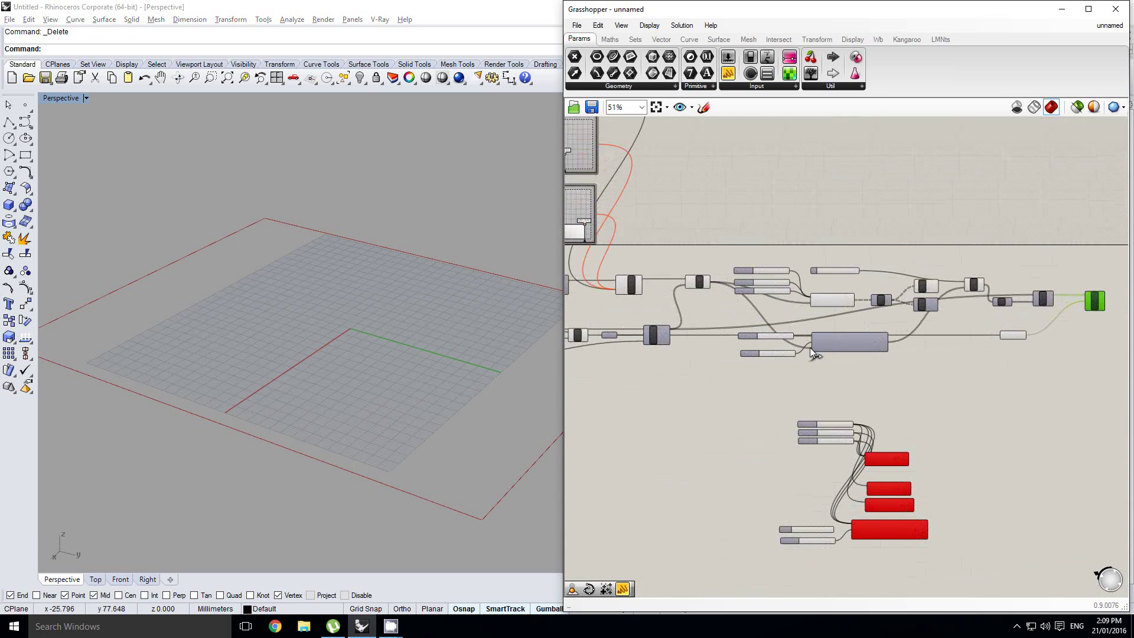
scroll(810, 347, up, 5)
right_click(801, 366)
click(758, 343)
right_drag(671, 274, 903, 350)
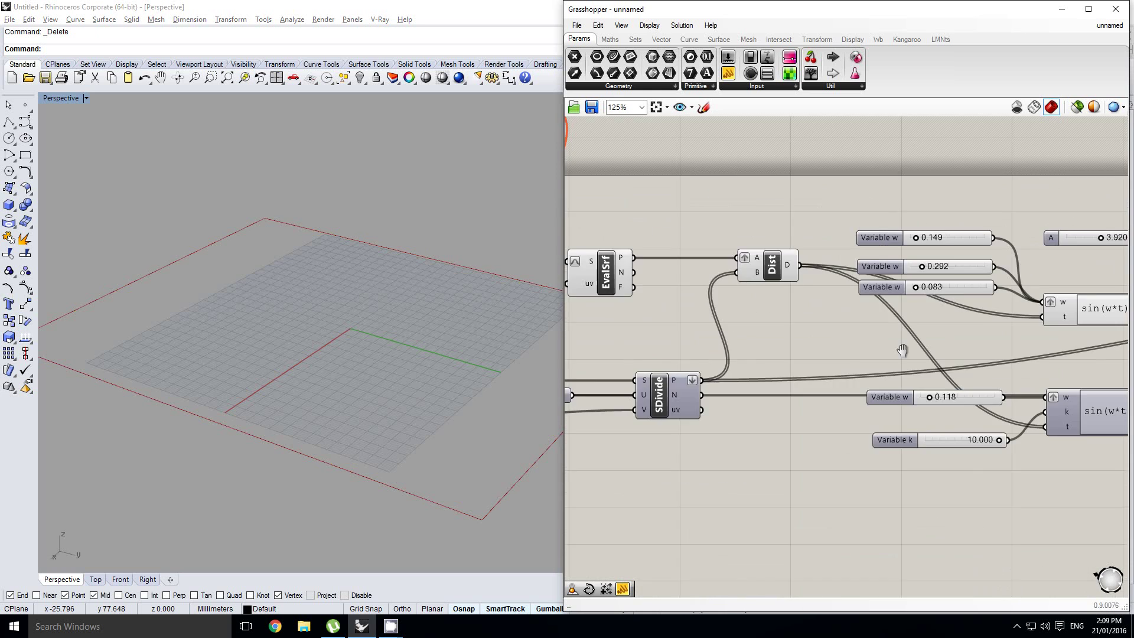
scroll(896, 349, down, 5)
scroll(773, 288, up, 4)
right_drag(774, 289, 858, 356)
click(778, 287)
right_drag(866, 263, 707, 289)
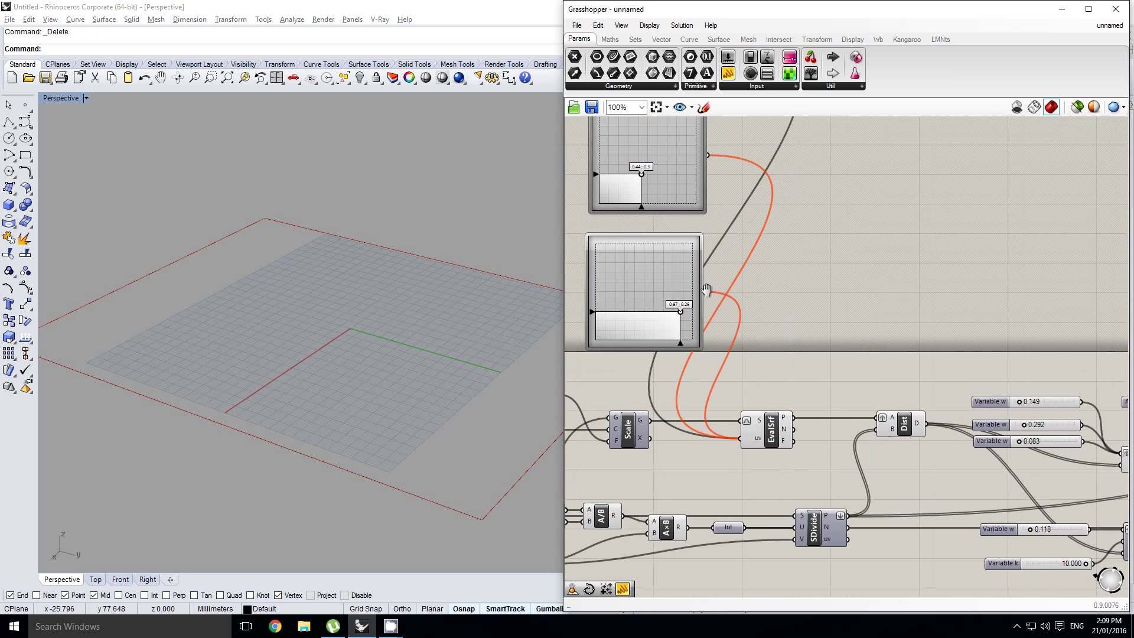
Connect the sin(w*t + k*sin(w*t)) result to the Flip Matrix component's D input, replacing the sin(w*t) result.
scroll(930, 334, down, 3)
scroll(841, 399, up, 3)
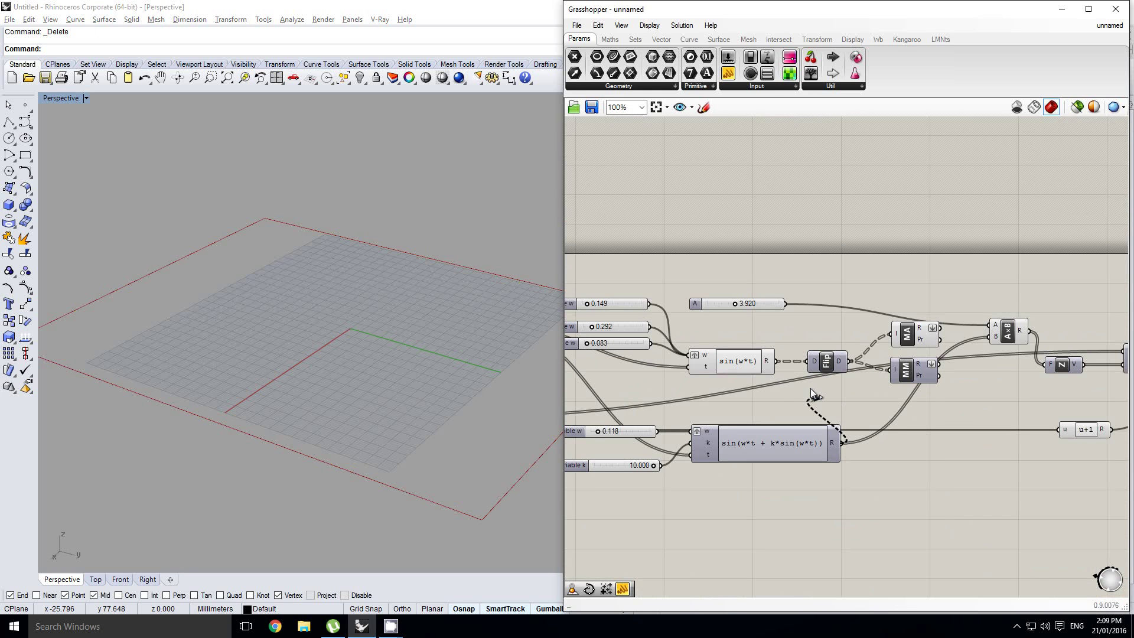
drag(805, 368, 806, 368)
Abort the running solution and feed the B input of the A×B multiplication from Mass Addition, replacing the direct expression wire.
right_drag(930, 346, 919, 349)
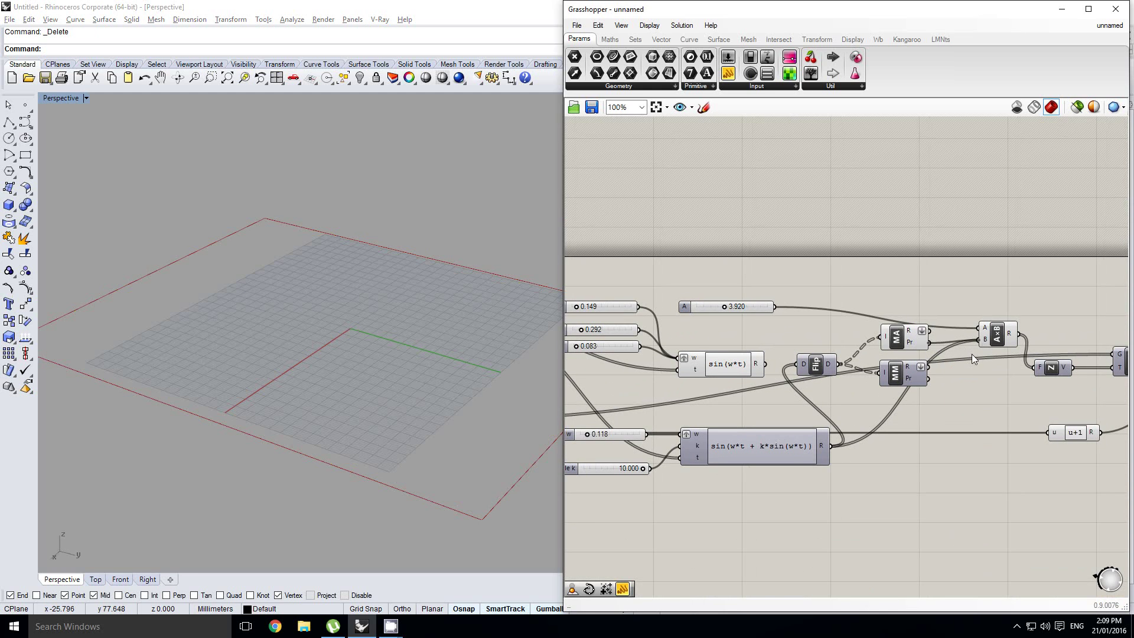
key(Escape)
right_drag(961, 355, 866, 317)
scroll(939, 362, up, 6)
right_click(940, 362)
scroll(1004, 338, down, 3)
scroll(1004, 339, down, 1)
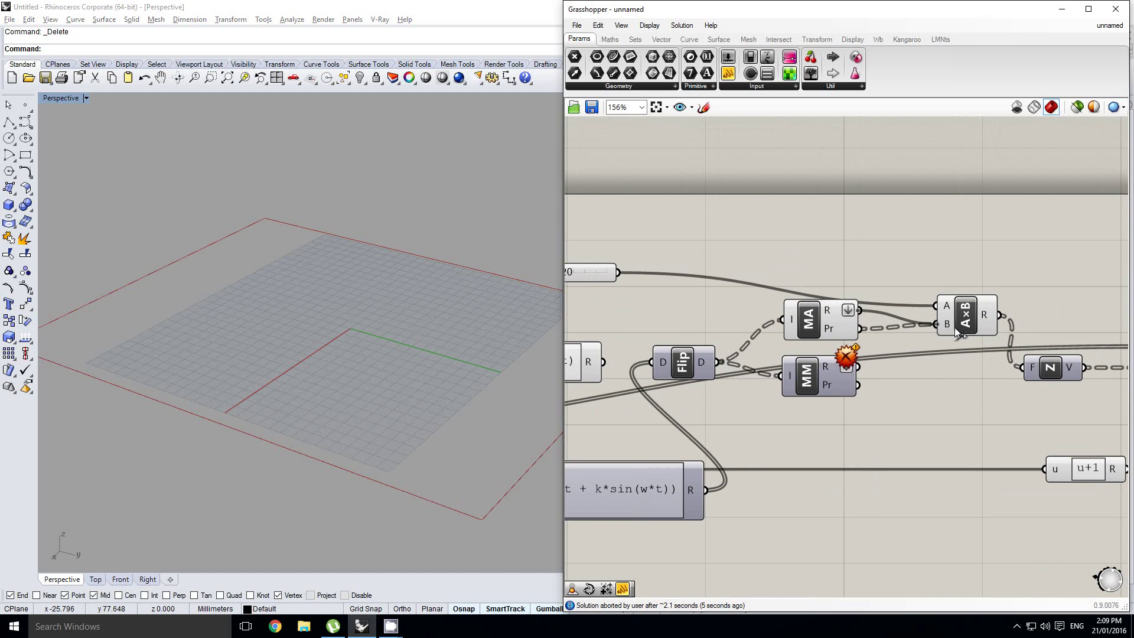
Enable the two lower MD sliders that feed the Evaluate Surface component as additional wave source points.
scroll(954, 327, down, 5)
right_click(966, 348)
scroll(900, 349, up, 1)
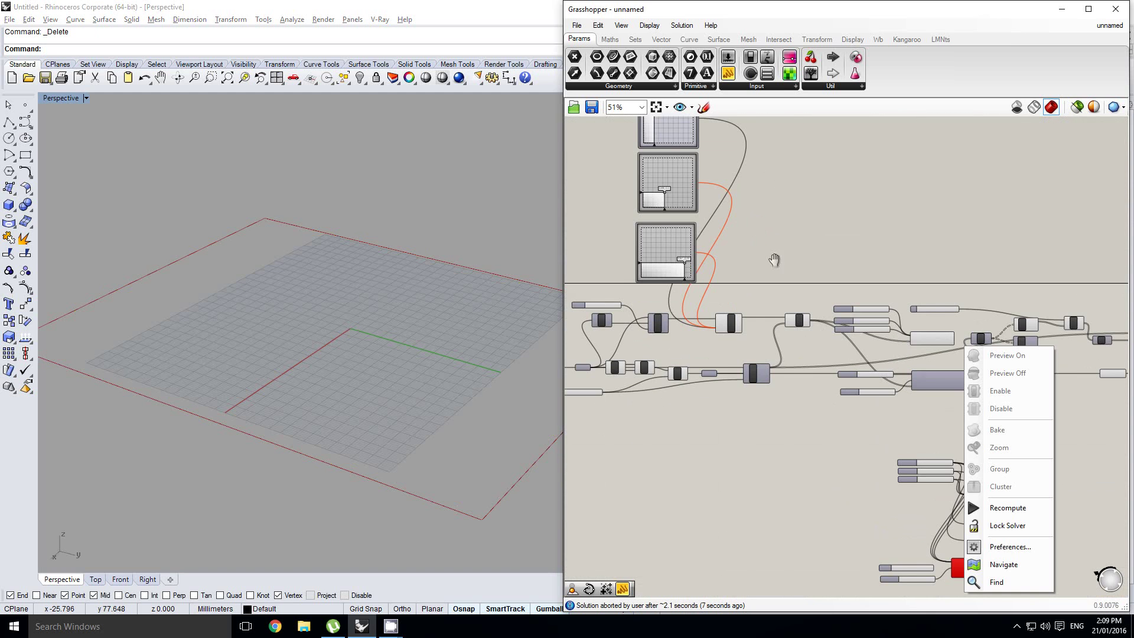
right_drag(775, 260, 781, 287)
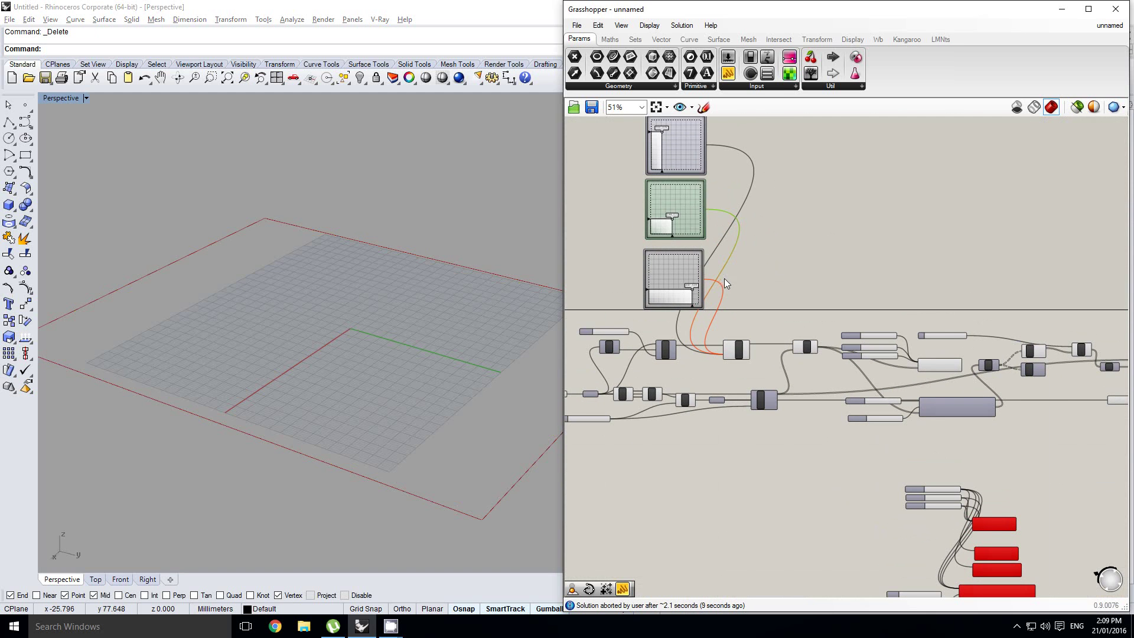
middle_click(673, 227)
click(708, 227)
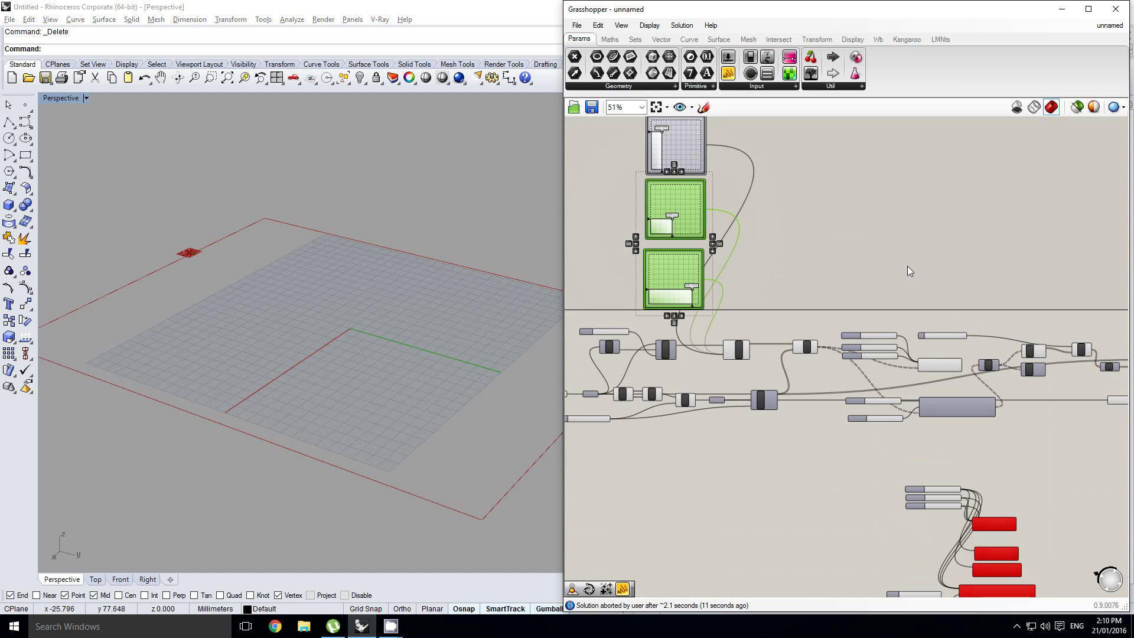
Turn on the preview of the SrfGrid surface at the end of the definition and view it in perspective.
right_drag(992, 291, 780, 264)
scroll(789, 266, down, 4)
scroll(879, 304, up, 7)
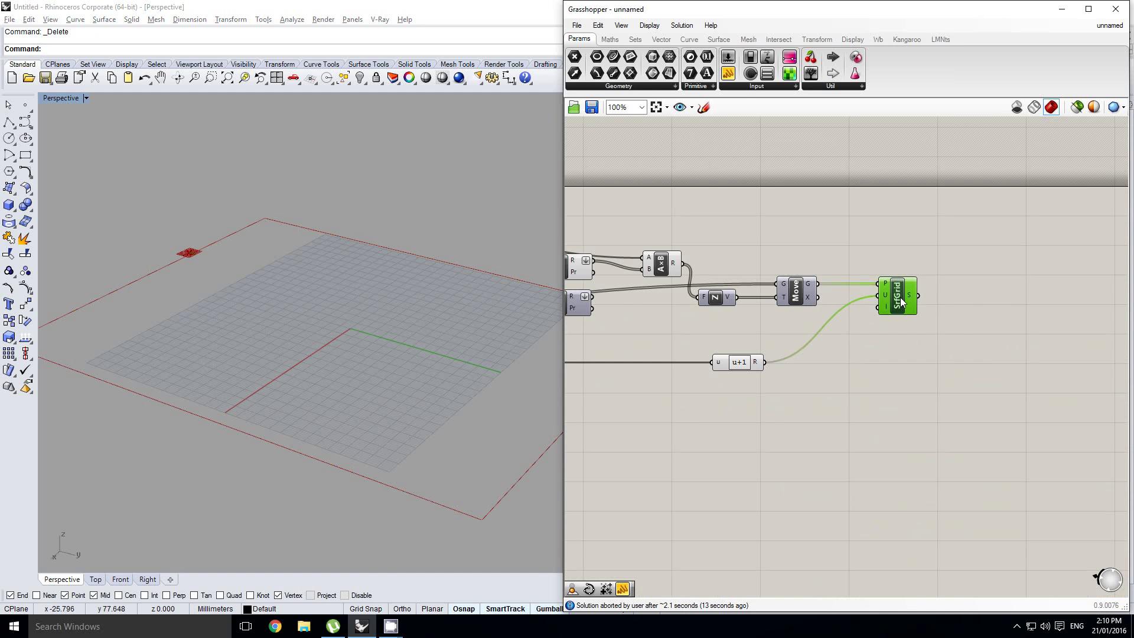
middle_click(900, 297)
click(921, 271)
click(399, 350)
right_drag(399, 351, 427, 386)
Examine the previewed surface and trace the definition from SrfGrid back to the MD sliders.
right_drag(794, 332, 938, 326)
click(909, 313)
scroll(988, 314, down, 4)
right_drag(799, 313, 847, 314)
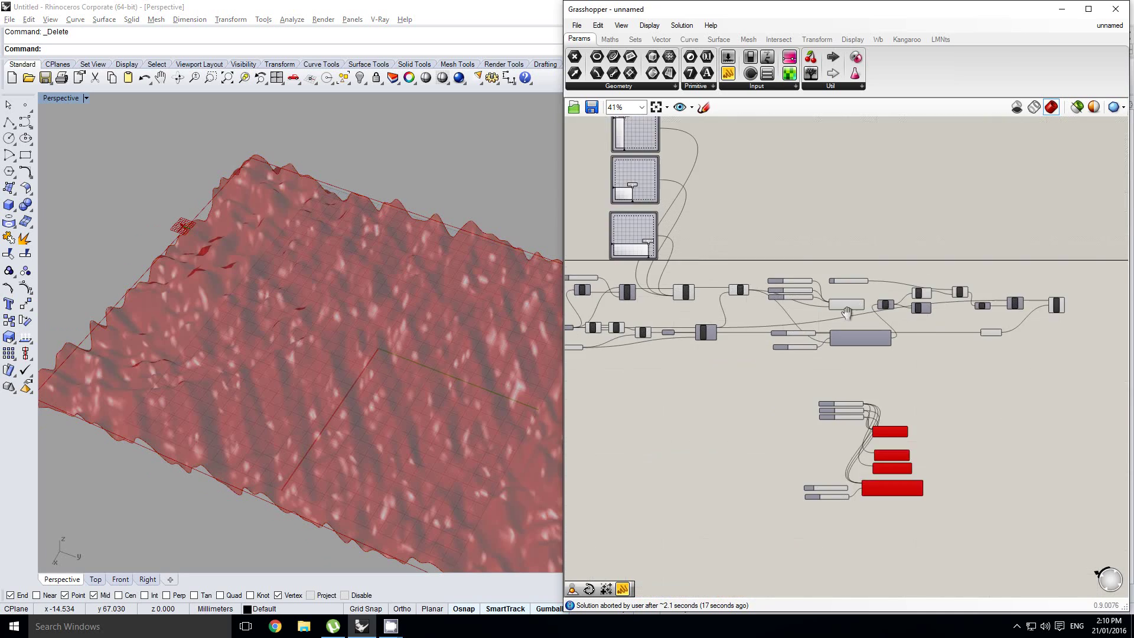
scroll(810, 325, up, 3)
right_drag(592, 234, 742, 312)
mouse_move(390, 319)
right_down()
mouse_move(362, 284)
mouse_move(413, 250)
mouse_move(357, 314)
mouse_move(376, 335)
mouse_move(387, 408)
mouse_move(395, 337)
right_up()
right_drag(816, 329, 728, 368)
scroll(741, 331, down, 2)
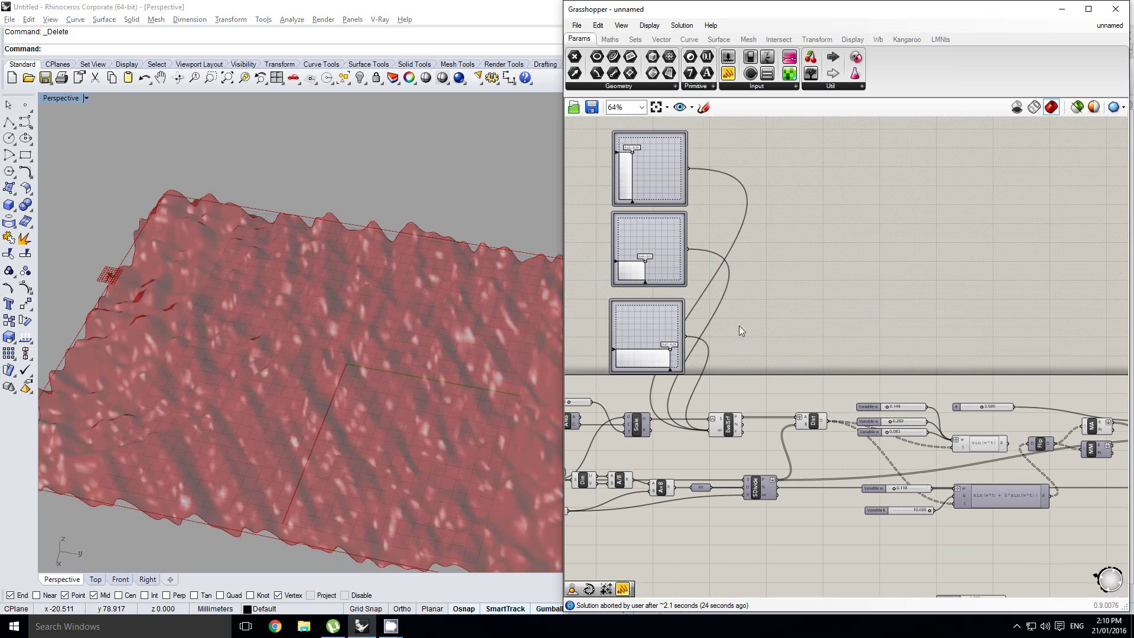
Disable the two lower MD sliders so that only the first source point drives the waves.
drag(657, 271, 657, 271)
middle_click(656, 269)
right_drag(795, 342, 738, 283)
right_drag(819, 404, 759, 335)
click(839, 389)
Duplicate the Variable w slider of the sin(w*t + k*sin(w*t)) expression twice, placing the copies above the original.
scroll(828, 385, up, 2)
right_drag(832, 391, 791, 350)
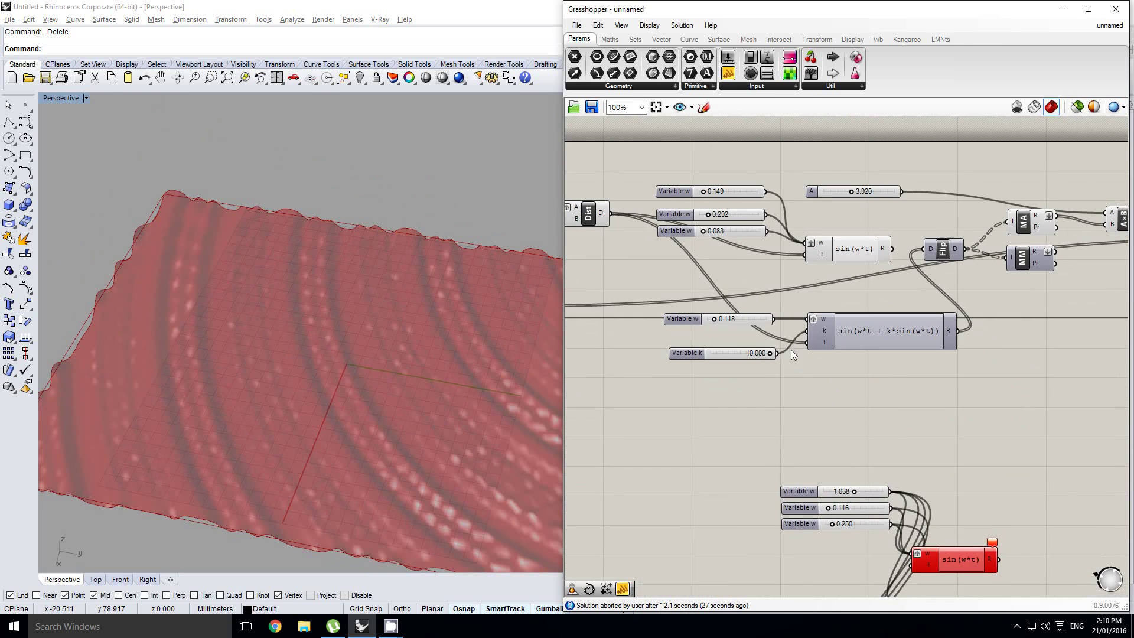
drag(795, 507, 792, 410)
key(Escape)
alt+drag(742, 319, 735, 276)
scroll(742, 303, up, 1)
scroll(743, 303, up, 1)
right_drag(774, 278, 742, 292)
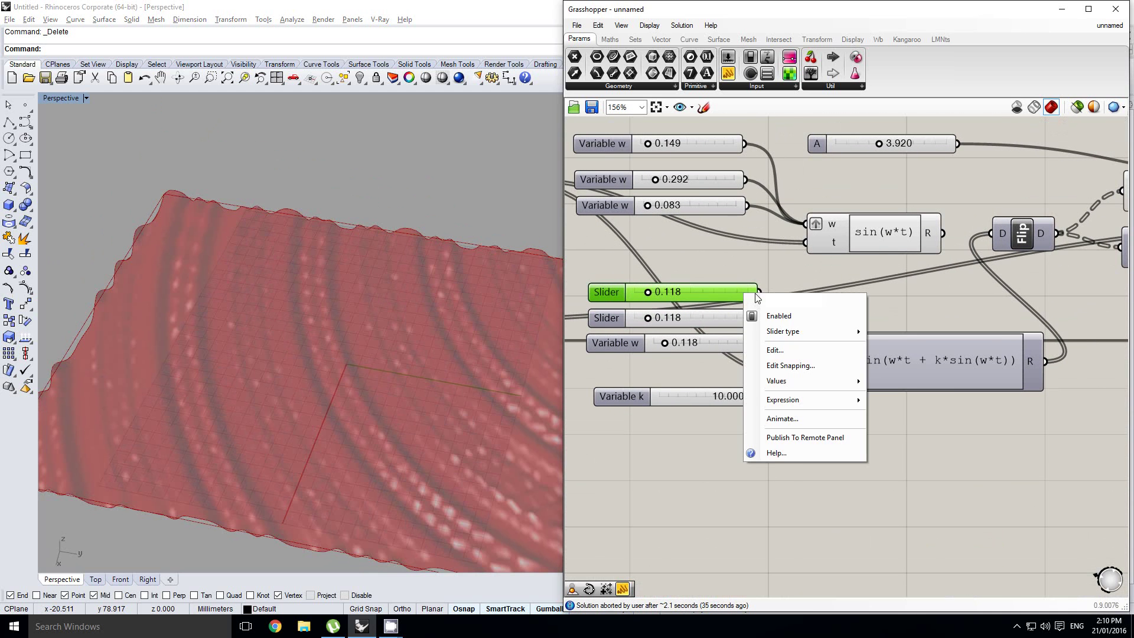
Connect both slider copies to the w input of sin(w*t + k*sin(w*t)), keeping the existing wire.
click(762, 287)
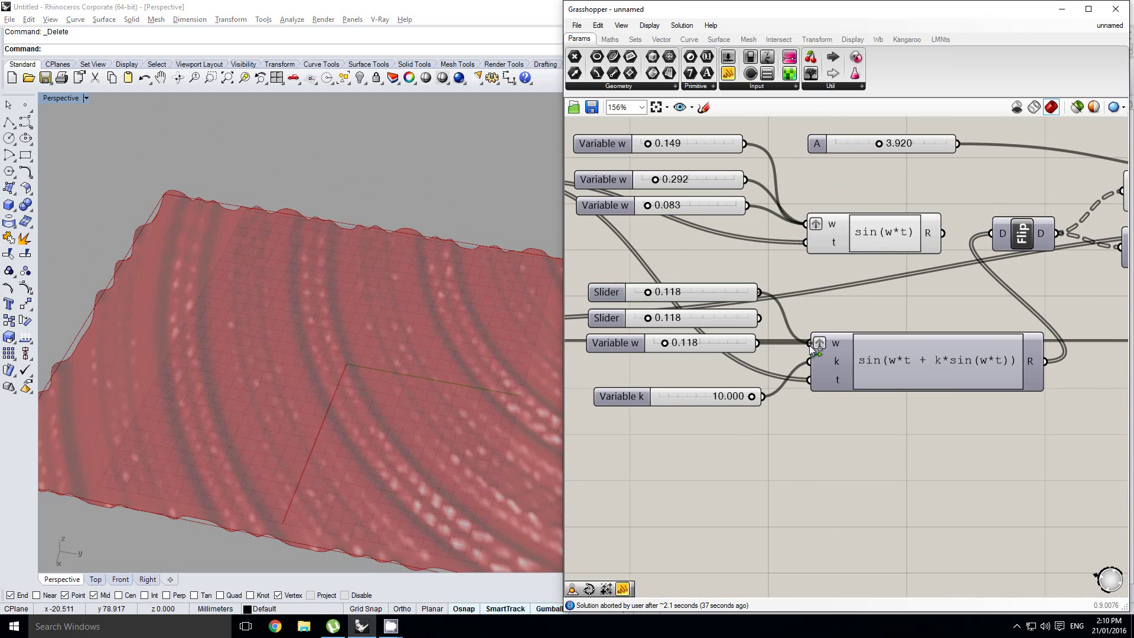
shift+drag(810, 345, 809, 345)
scroll(743, 334, up, 1)
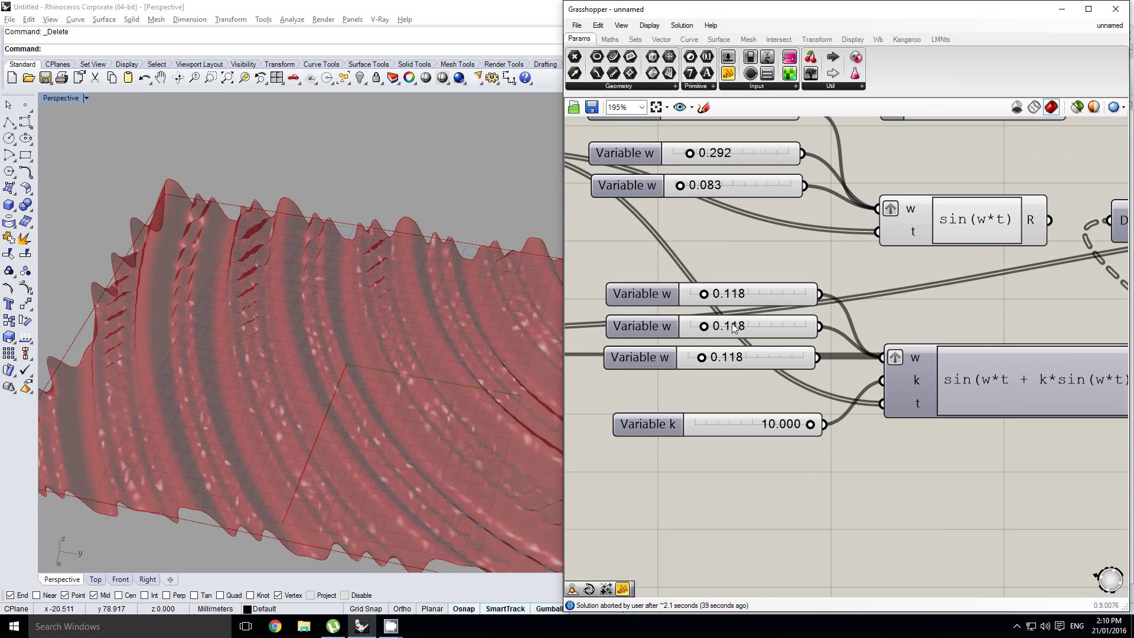
Set the two new Variable w sliders to 0.266 and 0.005 and check the surface from another angle.
drag(707, 298, 690, 331)
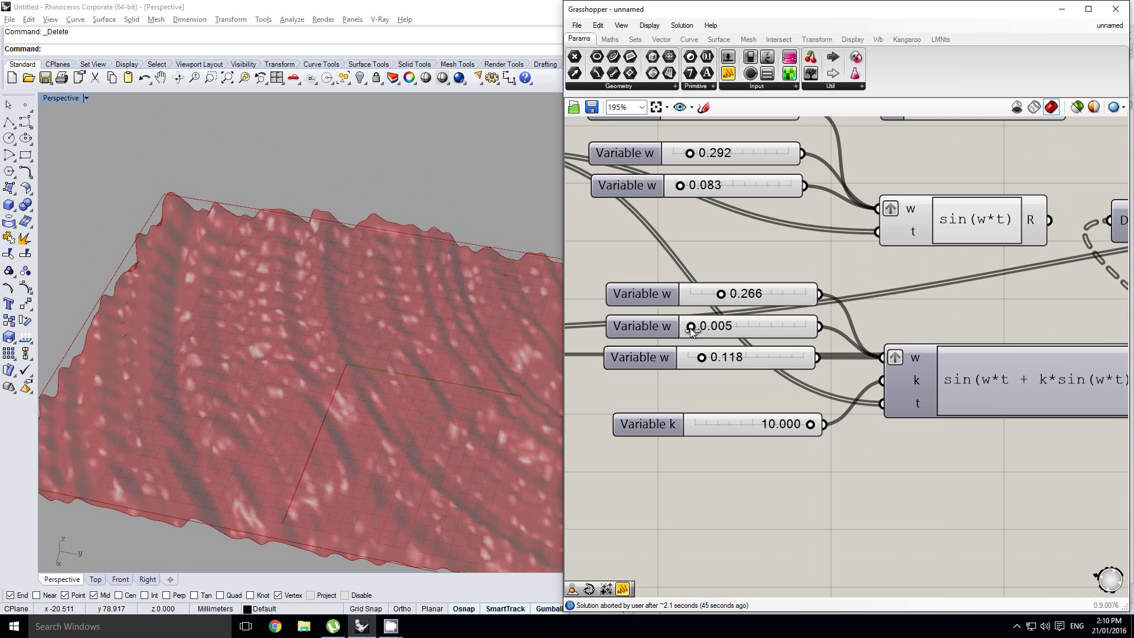
right_drag(494, 349, 347, 333)
scroll(324, 374, up, 5)
scroll(324, 375, down, 10)
Bake the SrfGrid surface into Rhino and turn off the component's preview.
right_drag(1021, 359, 657, 372)
scroll(988, 349, down, 5)
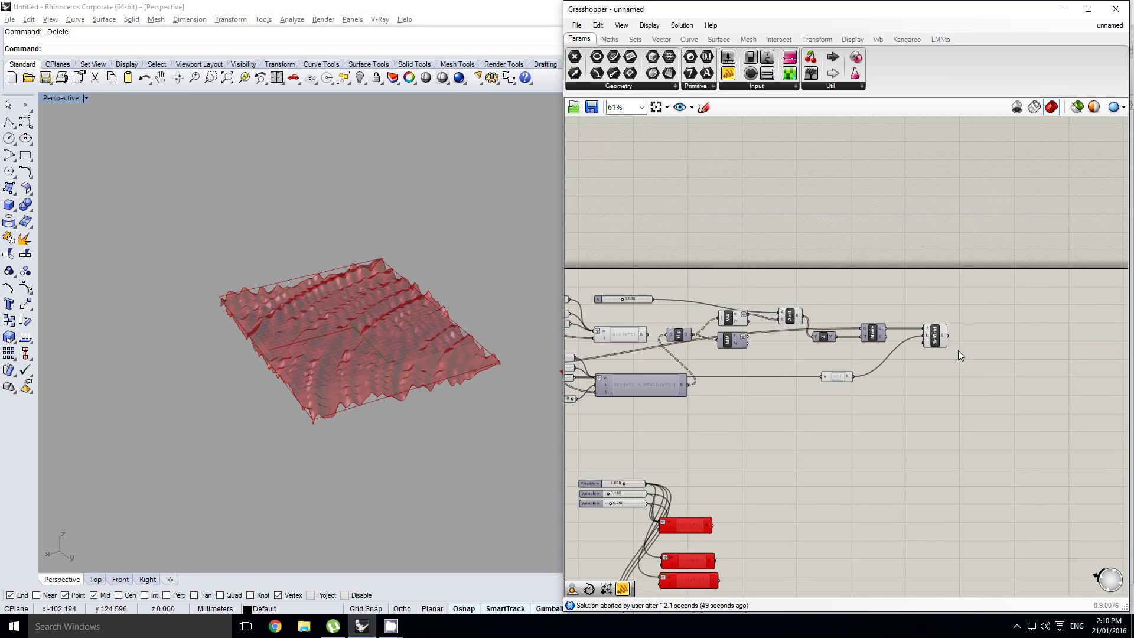
scroll(982, 339, up, 5)
click(906, 335)
middle_click(907, 335)
click(930, 361)
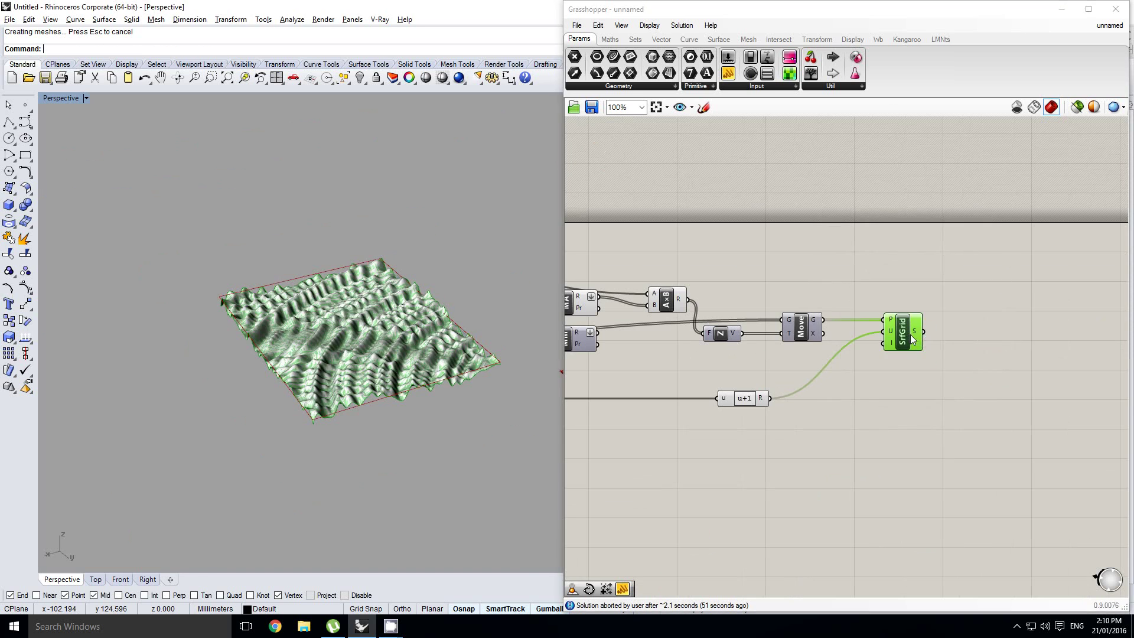
Inspect the baked wave surface up close from several angles, then select it and zoom to the selection.
scroll(378, 329, up, 5)
right_drag(442, 399, 441, 367)
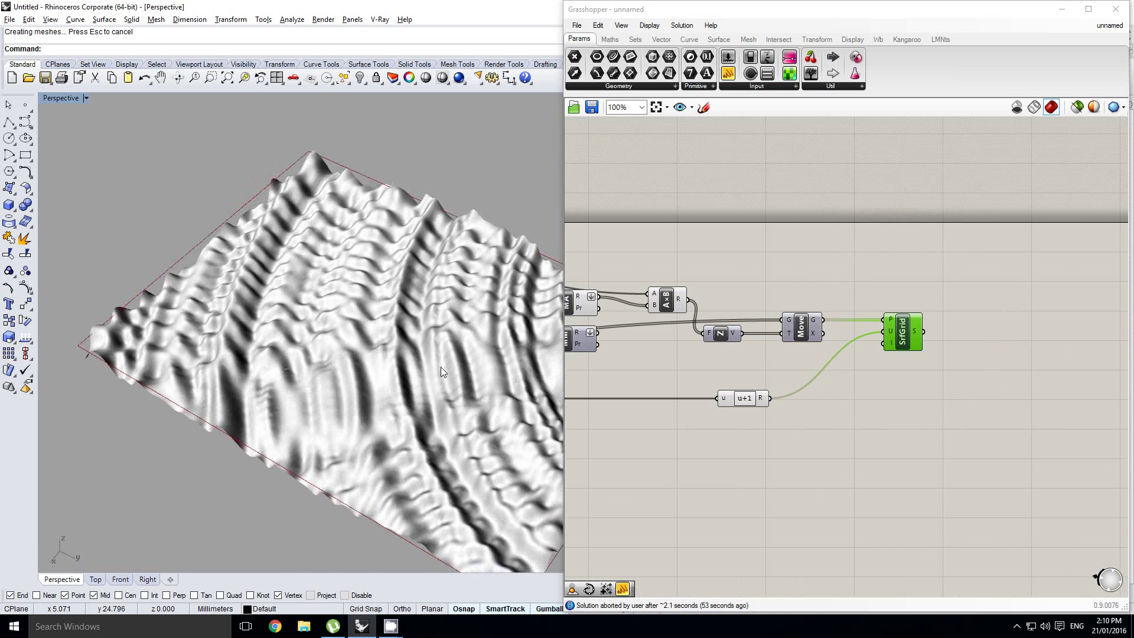
scroll(441, 367, up, 3)
right_drag(346, 359, 384, 328)
scroll(302, 345, down, 5)
scroll(394, 316, up, 1)
right_drag(797, 363, 859, 360)
shift+right_drag(464, 355, 379, 343)
click(386, 322)
text(ZS)
key(Return)
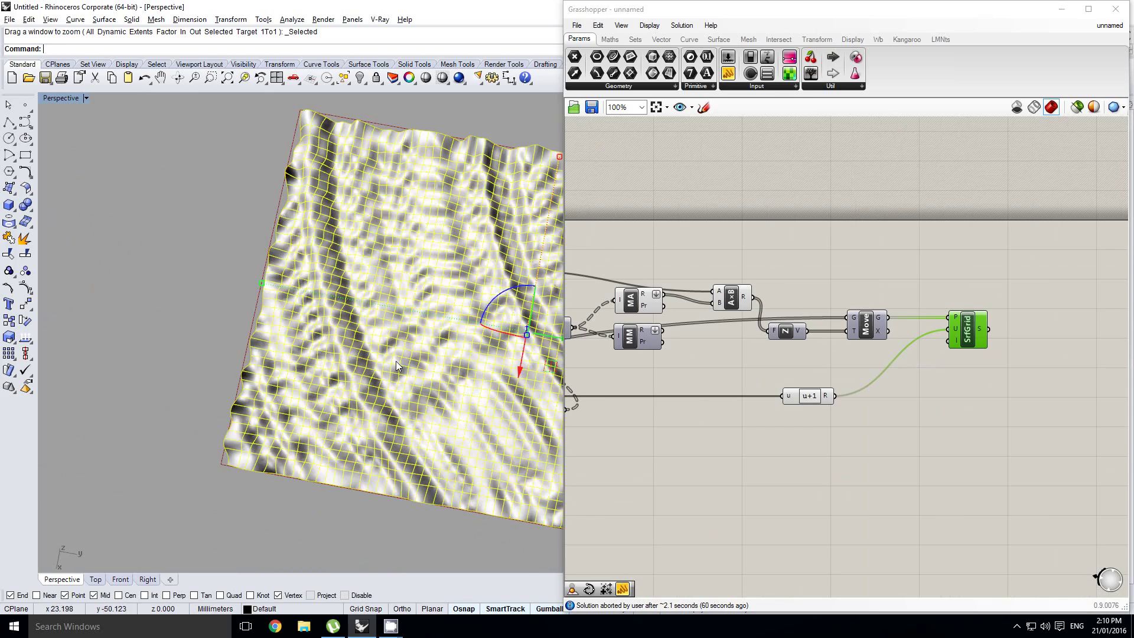
shift+right_drag(466, 296, 467, 343)
click(667, 338)
right_drag(668, 339, 824, 317)
scroll(886, 308, down, 1)
right_click(887, 308)
scroll(936, 302, down, 2)
scroll(838, 342, up, 3)
click(856, 322)
scroll(868, 313, up, 3)
scroll(847, 308, down, 5)
right_drag(958, 288, 835, 299)
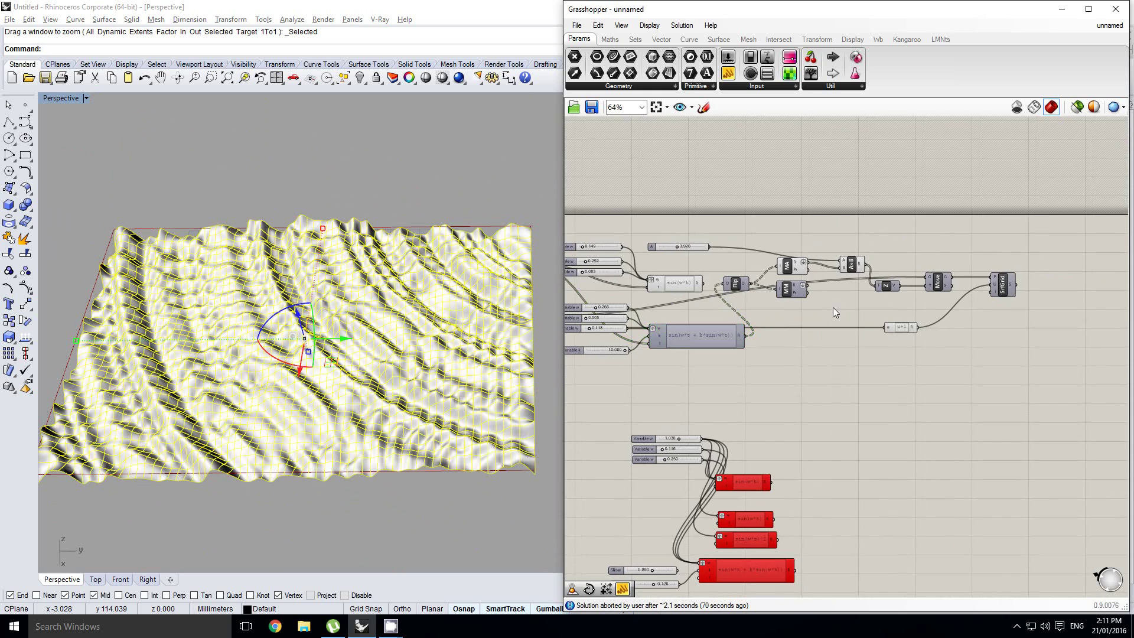
scroll(954, 298, up, 2)
right_drag(947, 311, 906, 316)
click(983, 287)
right_drag(836, 320, 918, 307)
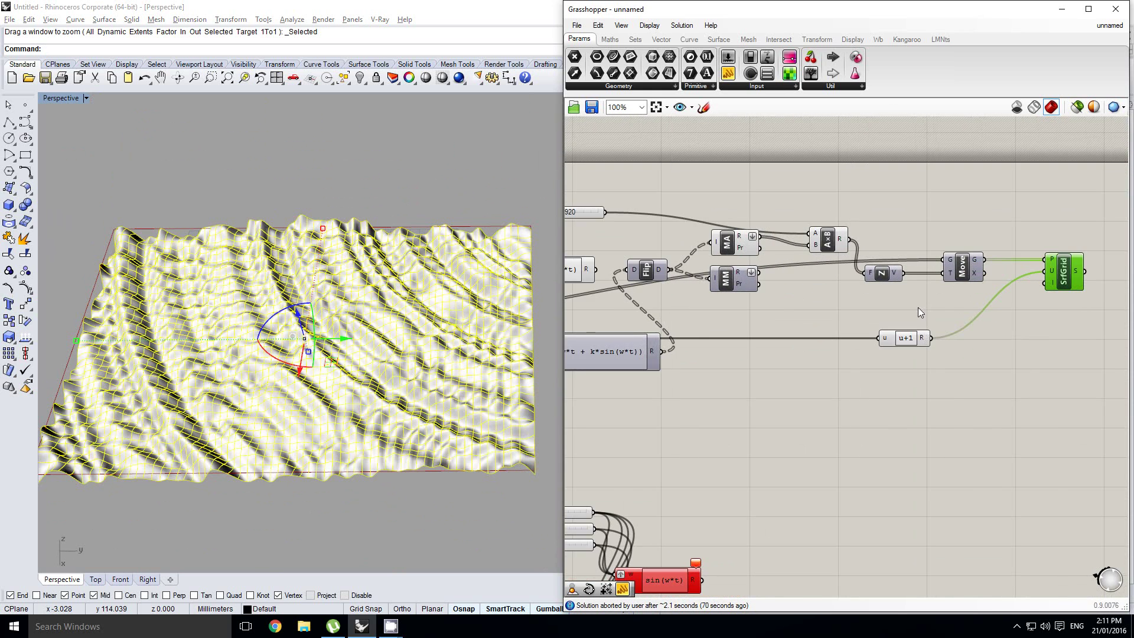
click(921, 307)
scroll(939, 303, down, 2)
scroll(939, 303, up, 1)
Delete the baked wave surface from the Rhino model.
right_drag(416, 401, 385, 357)
right_drag(922, 334, 819, 347)
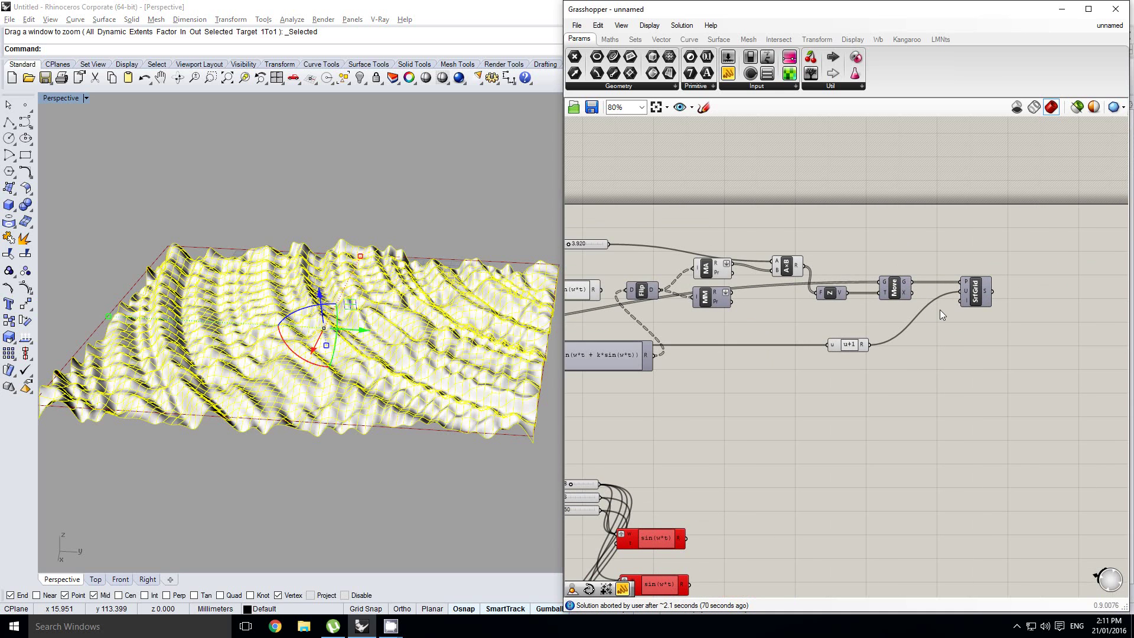
click(406, 378)
key(Delete)
Connect the sin(w*t) result to the Flip Matrix component's D input, replacing the sin(w*t + k*sin(w*t)) result.
right_drag(708, 324, 786, 351)
right_drag(755, 388, 919, 356)
scroll(788, 328, up, 2)
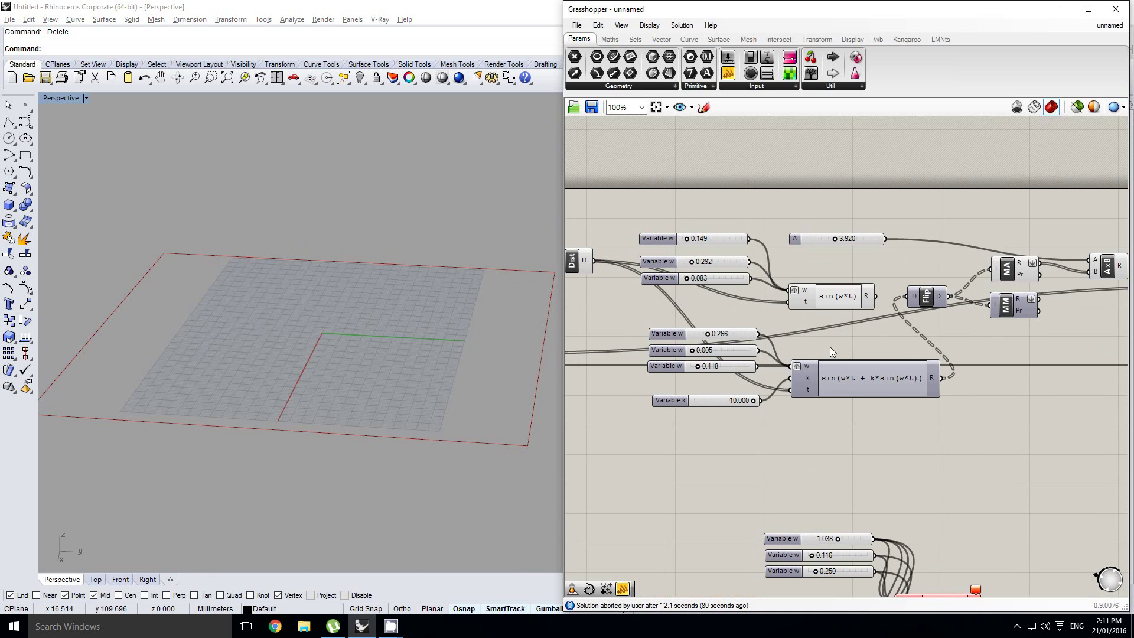
scroll(836, 339, up, 1)
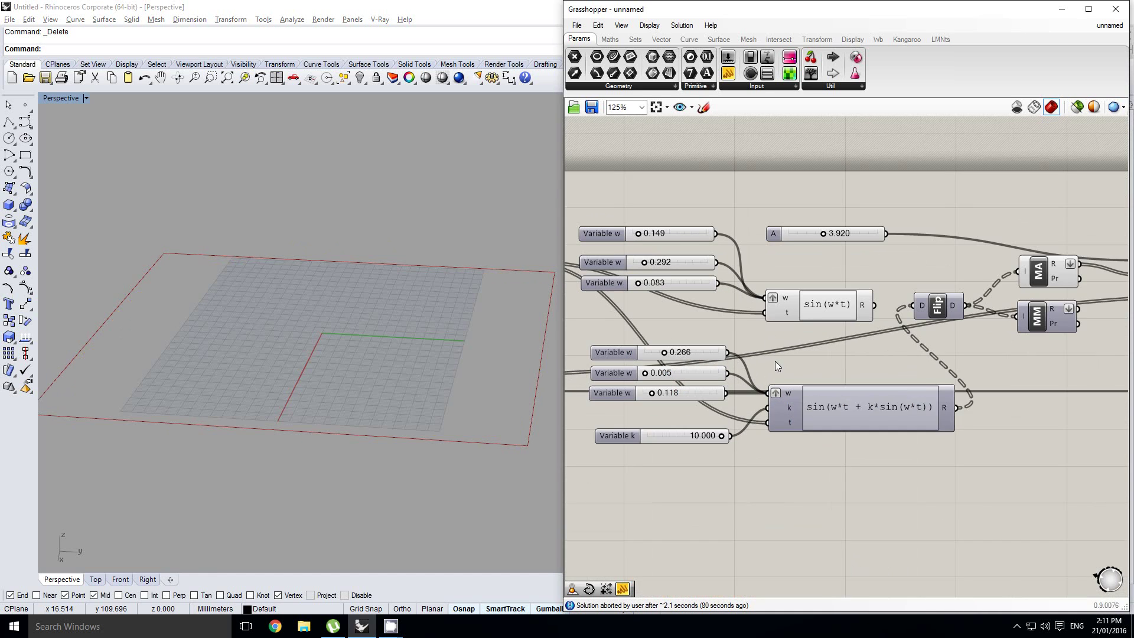
right_drag(775, 360, 792, 378)
right_drag(907, 320, 864, 328)
click(813, 331)
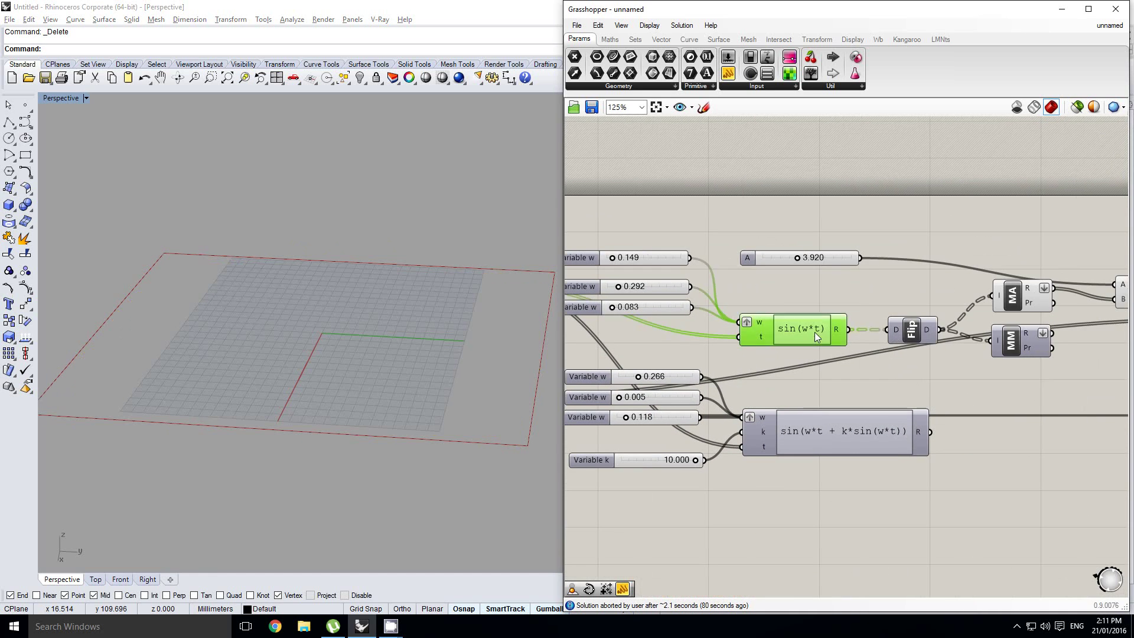
Turn the SrfGrid preview back on and view the sin(w*t) surface in perspective.
scroll(826, 314, down, 4)
click(973, 326)
middle_click(977, 324)
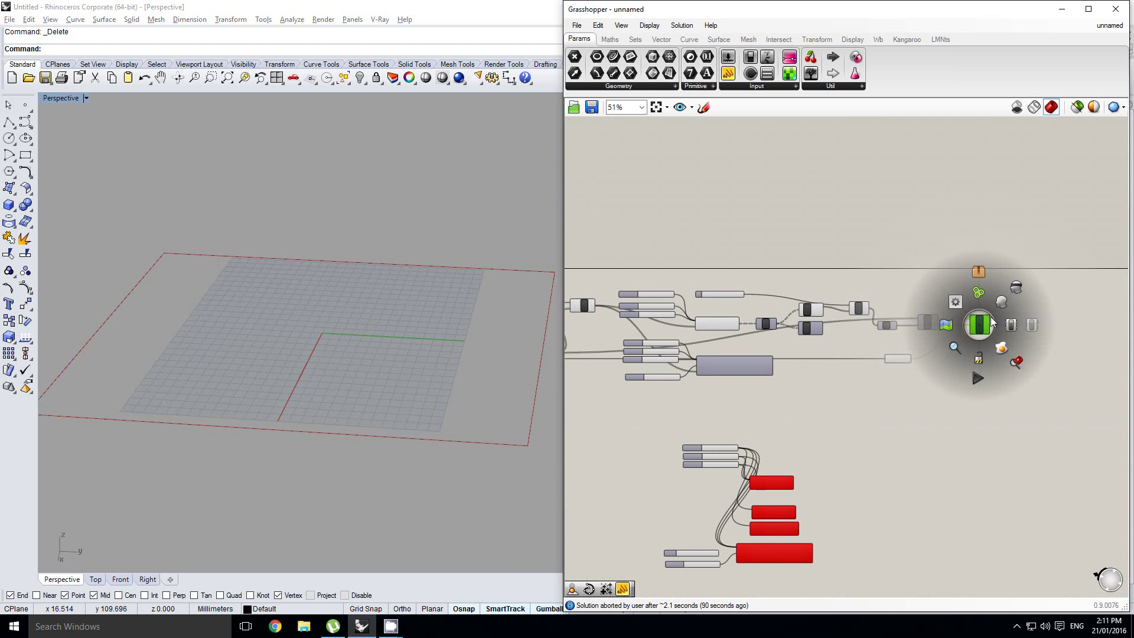
click(999, 299)
right_drag(389, 358, 377, 381)
Enable the two lower MD sliders again to add their source points to the sin(w*t) surface.
right_drag(586, 316, 720, 315)
right_drag(641, 235, 736, 321)
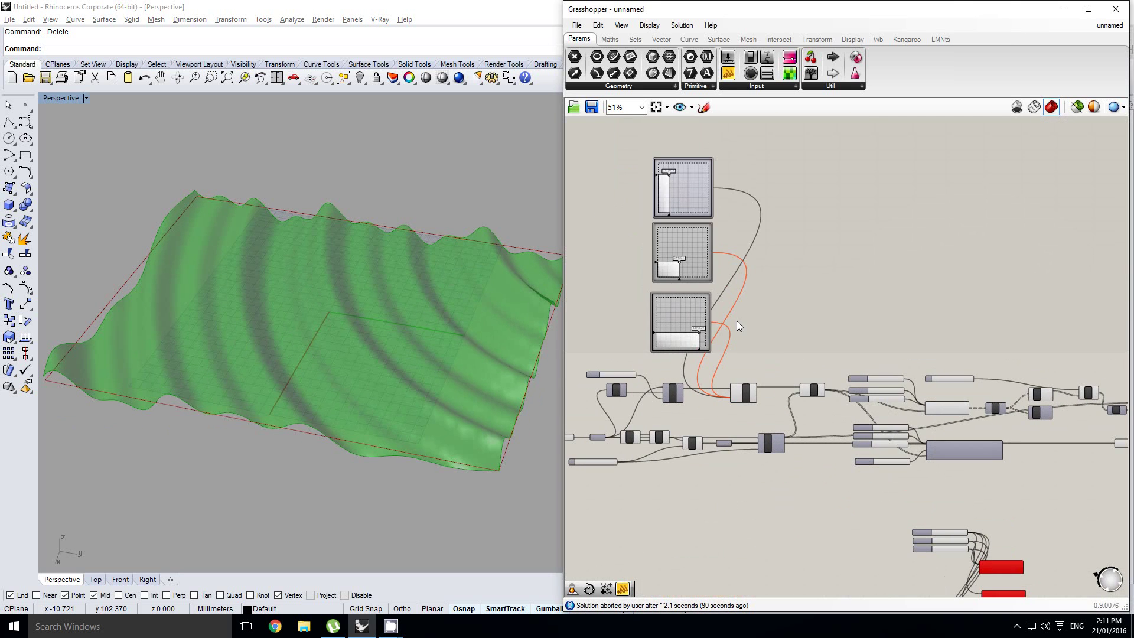
drag(736, 321, 671, 253)
middle_click(665, 252)
click(697, 253)
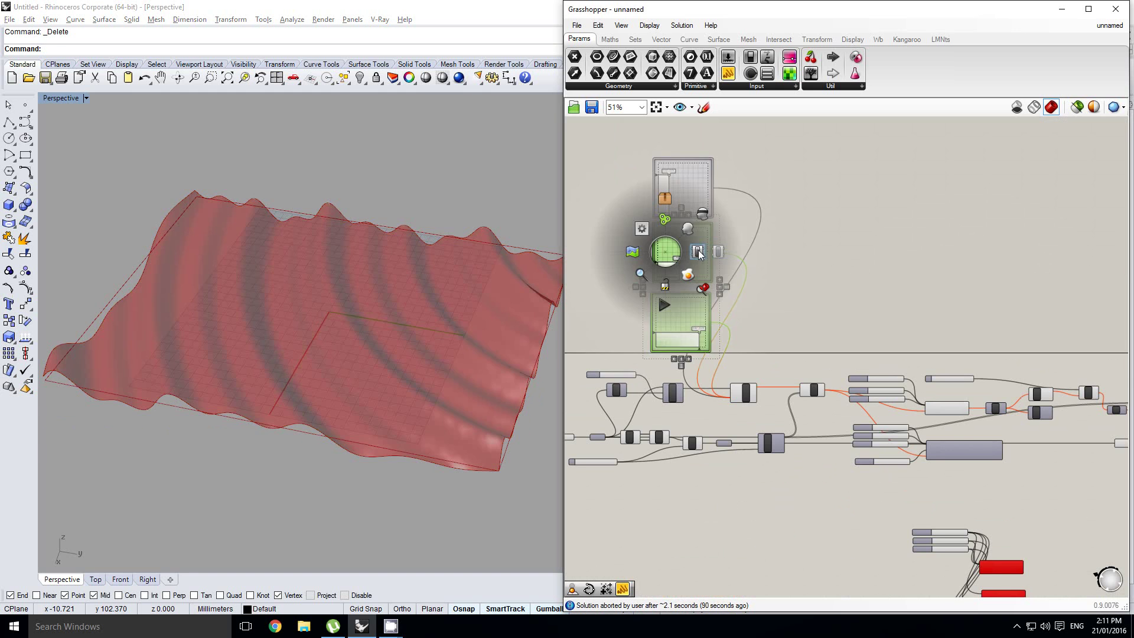
right_drag(750, 324, 761, 319)
scroll(884, 388, up, 6)
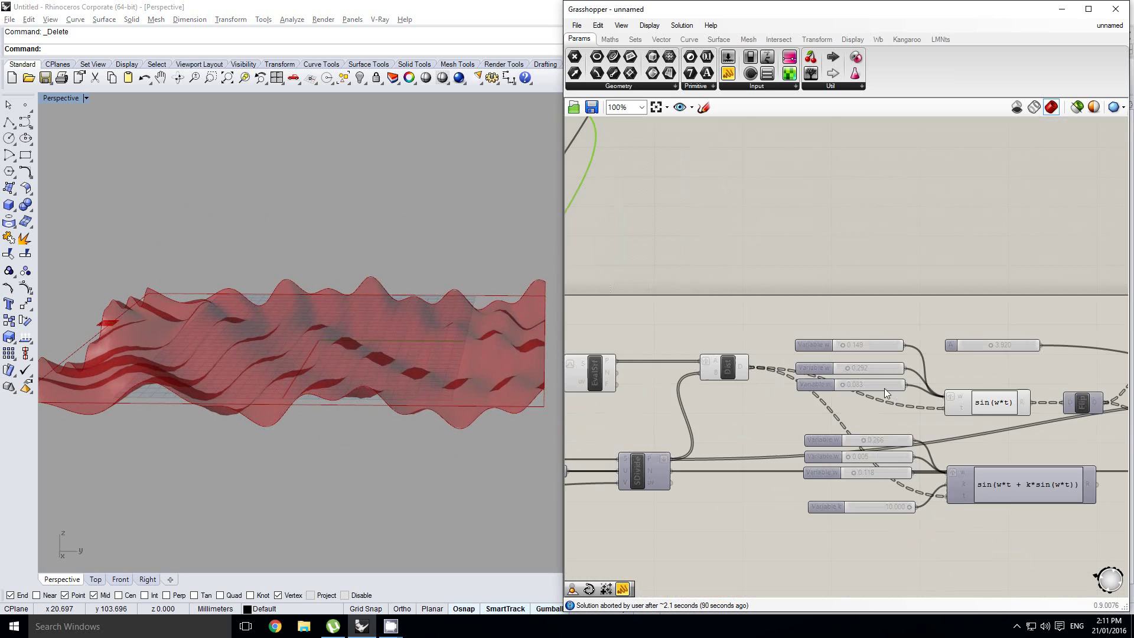
Set the middle Variable w slider of the sin(w*t) expression to 0.135 and view the surface from above.
right_drag(523, 300, 354, 277)
right_drag(780, 364, 760, 364)
right_click(760, 364)
scroll(761, 360, up, 3)
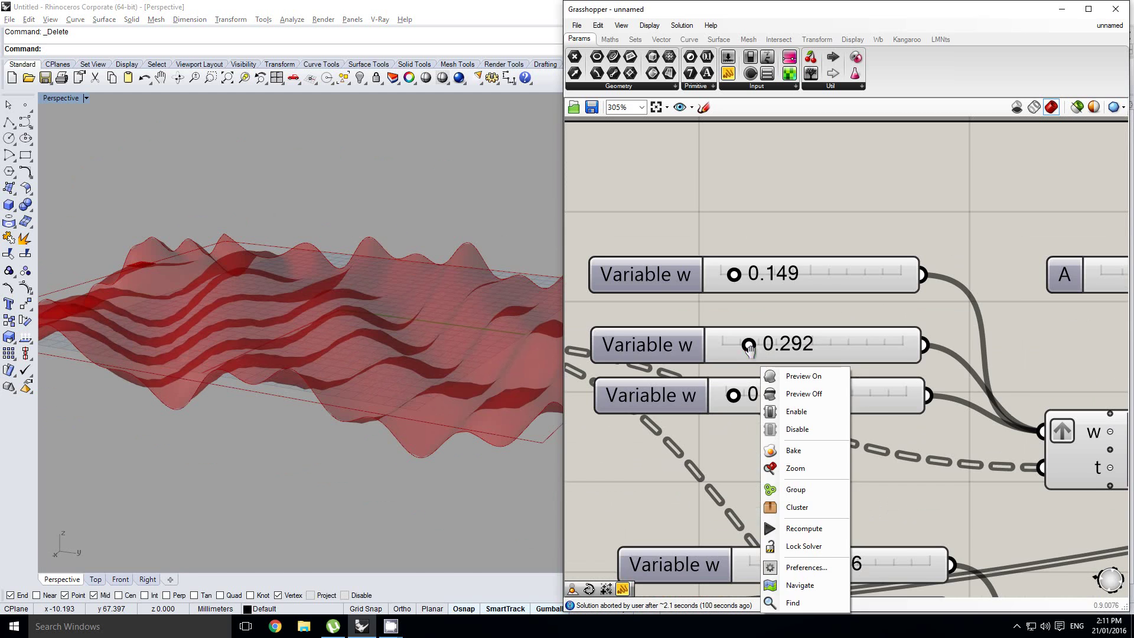
click(749, 348)
drag(749, 349, 735, 351)
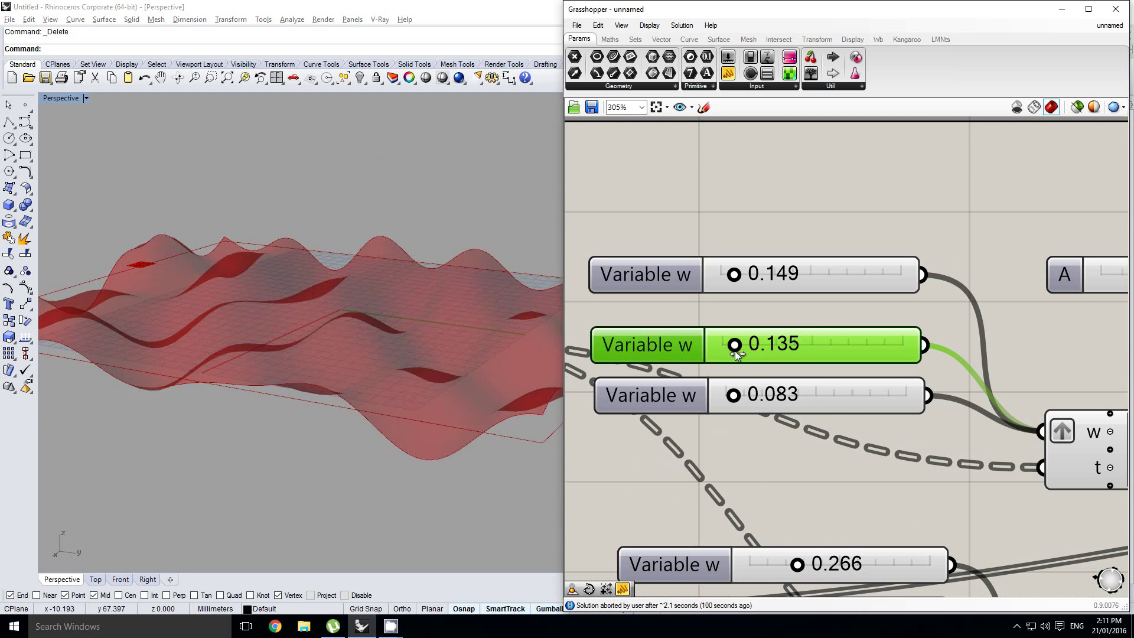
right_drag(373, 306, 315, 367)
Bake the smoother SrfGrid surface into Rhino and turn off the component's preview.
scroll(293, 346, down, 6)
scroll(293, 346, up, 6)
right_drag(982, 327, 931, 329)
scroll(915, 319, down, 7)
right_drag(1058, 328, 760, 323)
right_drag(988, 337, 921, 333)
scroll(922, 333, up, 2)
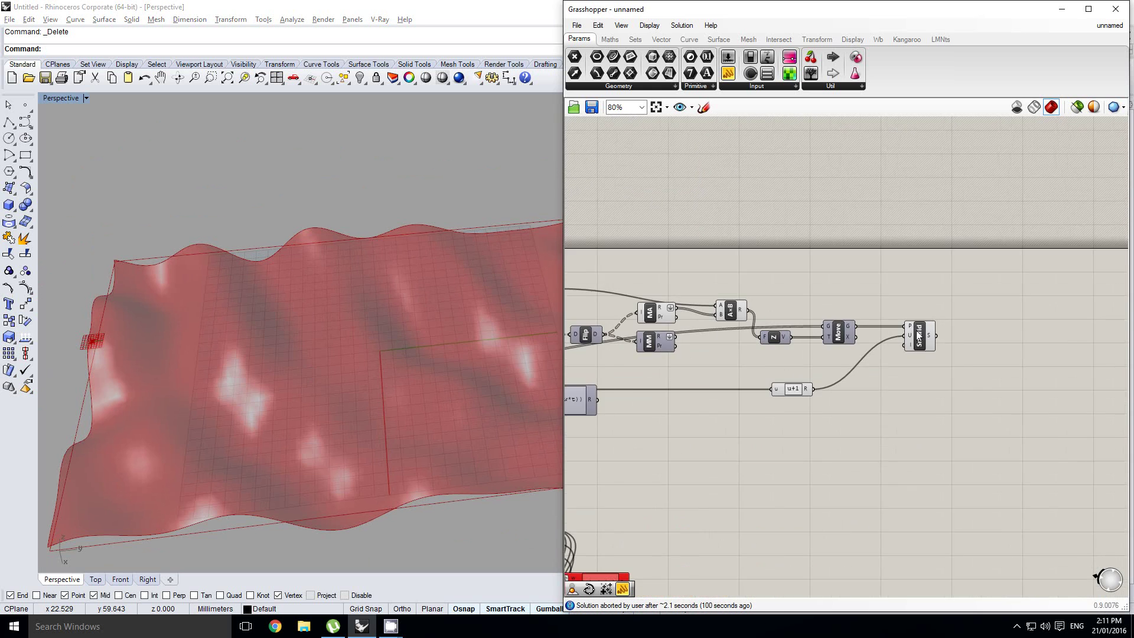
click(919, 332)
middle_click(919, 332)
click(944, 352)
middle_click(916, 329)
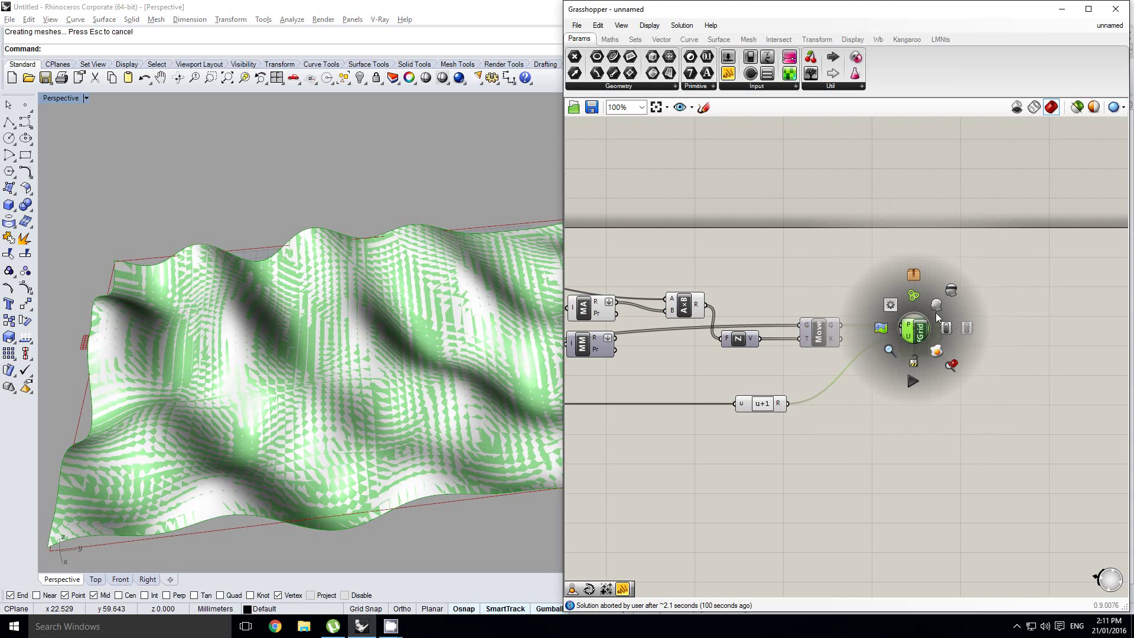
click(952, 293)
Inspect the baked sin(w*t) surface from above and from the side, and select it to show its isocurves.
right_drag(513, 378, 501, 309)
mouse_move(307, 350)
right_down()
mouse_move(306, 476)
mouse_move(359, 415)
mouse_move(298, 277)
right_up()
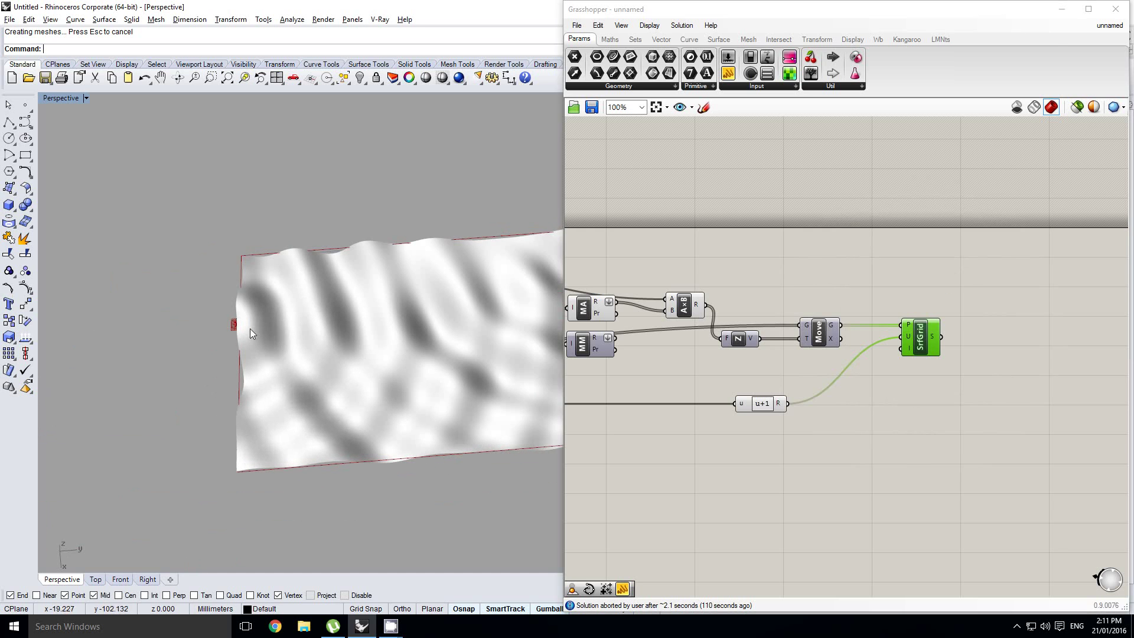
right_drag(250, 328, 274, 271)
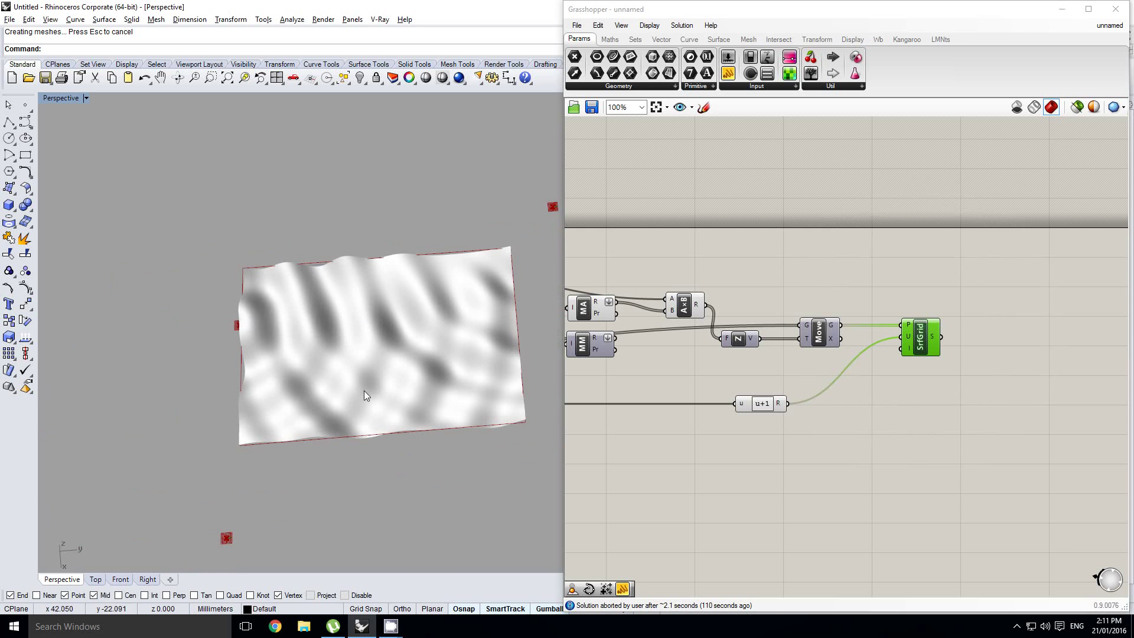
mouse_move(364, 391)
right_down()
mouse_move(377, 336)
mouse_move(352, 365)
mouse_move(338, 327)
mouse_move(330, 346)
right_up()
click(328, 345)
right_drag(917, 377, 924, 383)
click(930, 375)
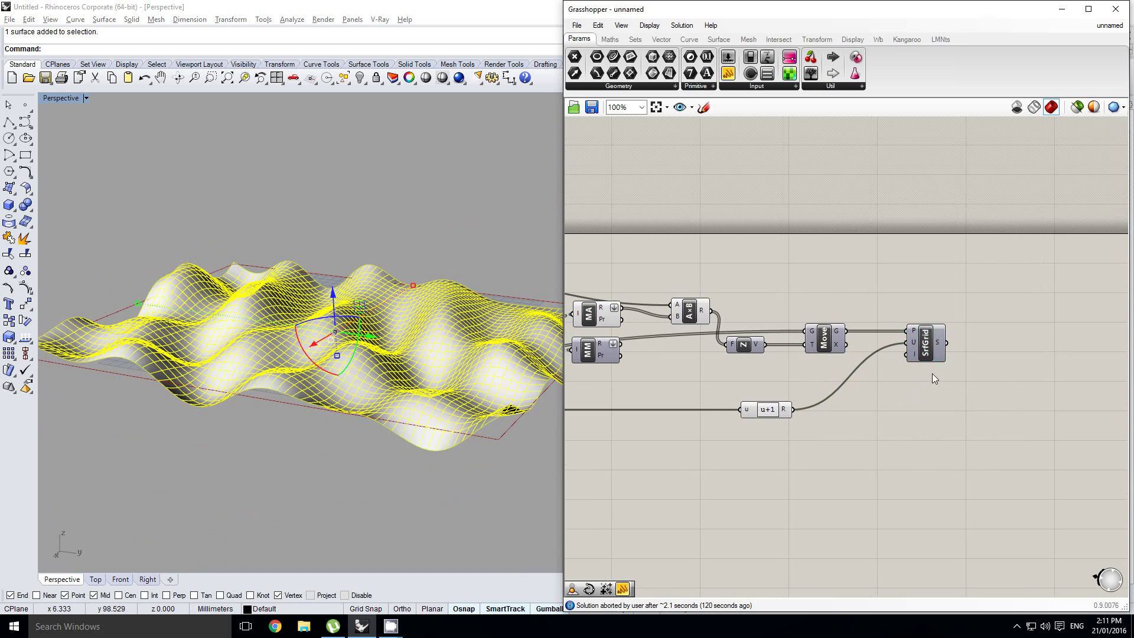
click(930, 357)
right_drag(614, 401, 611, 402)
right_drag(407, 298, 360, 346)
scroll(387, 289, down, 1)
Find the Mesh Surface component by searching for "mesh" and place it on the canvas below SrfGrid.
double_click(963, 435)
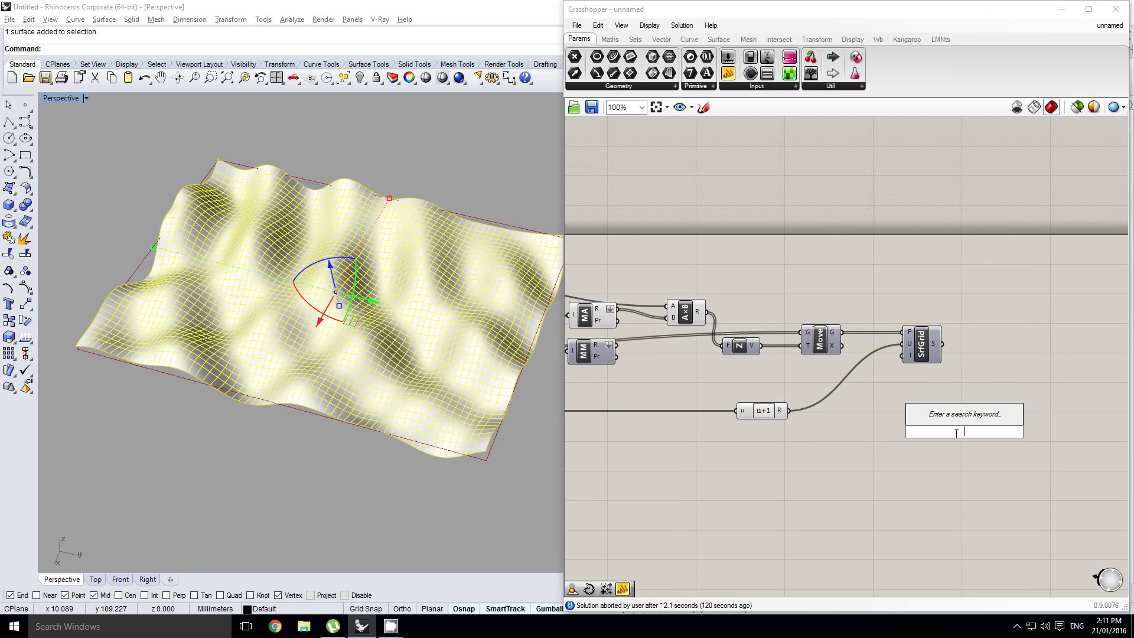
text(mesh)
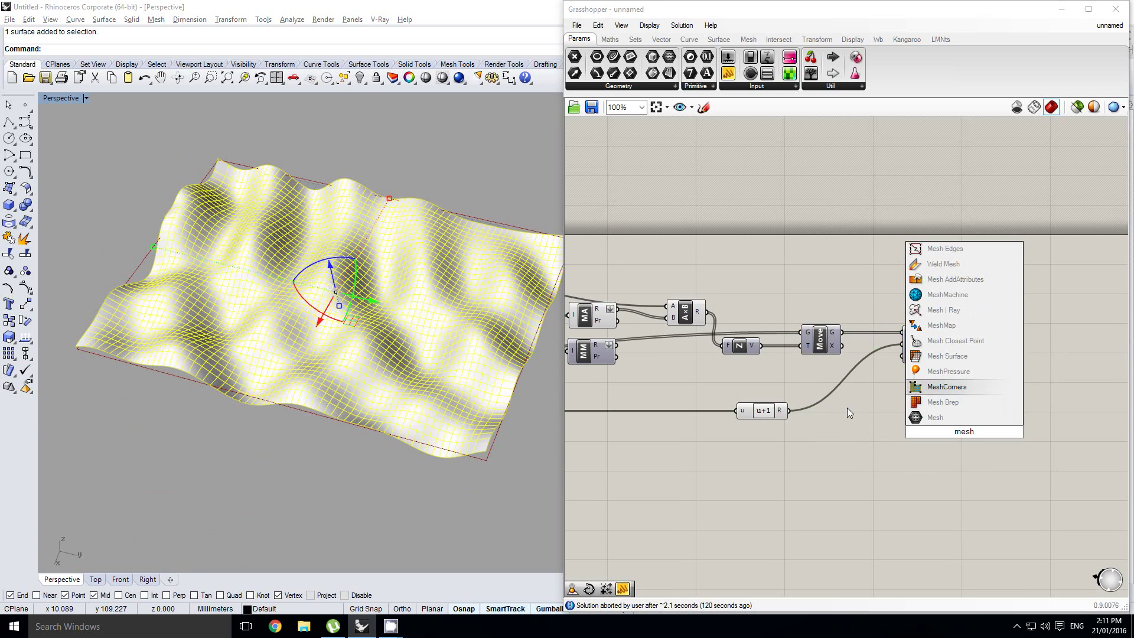
key(Up)
key(Up)
key(Return)
click(975, 416)
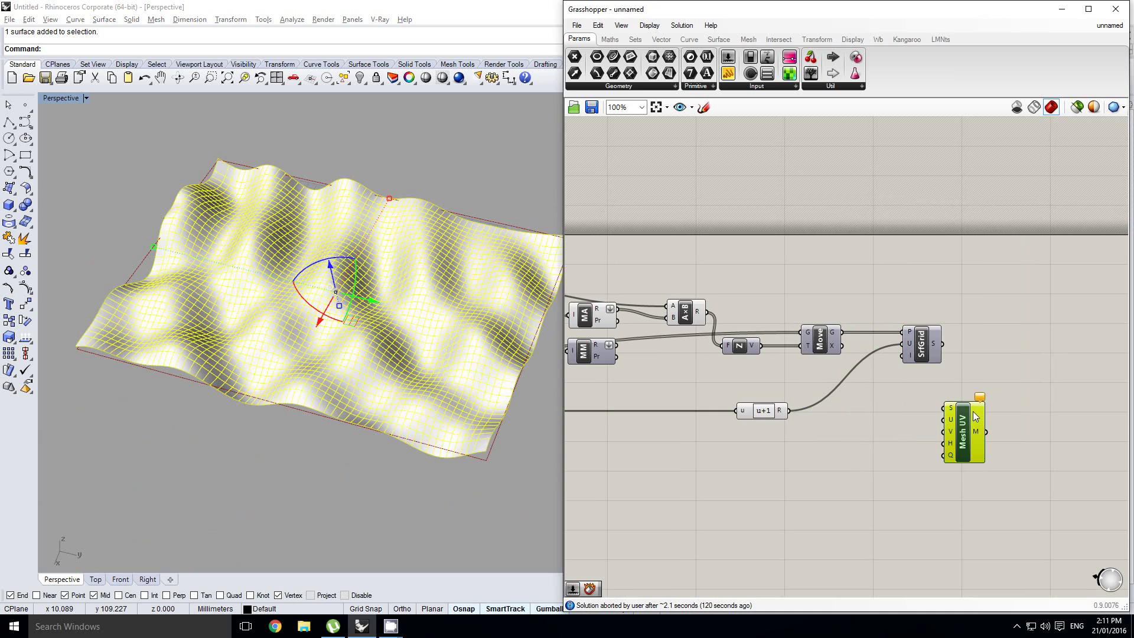
Replace the Mesh Surface component with a Mesh FromPoints component found by searching for "mesh from po".
key(Delete)
double_click(973, 411)
text(mesh f)
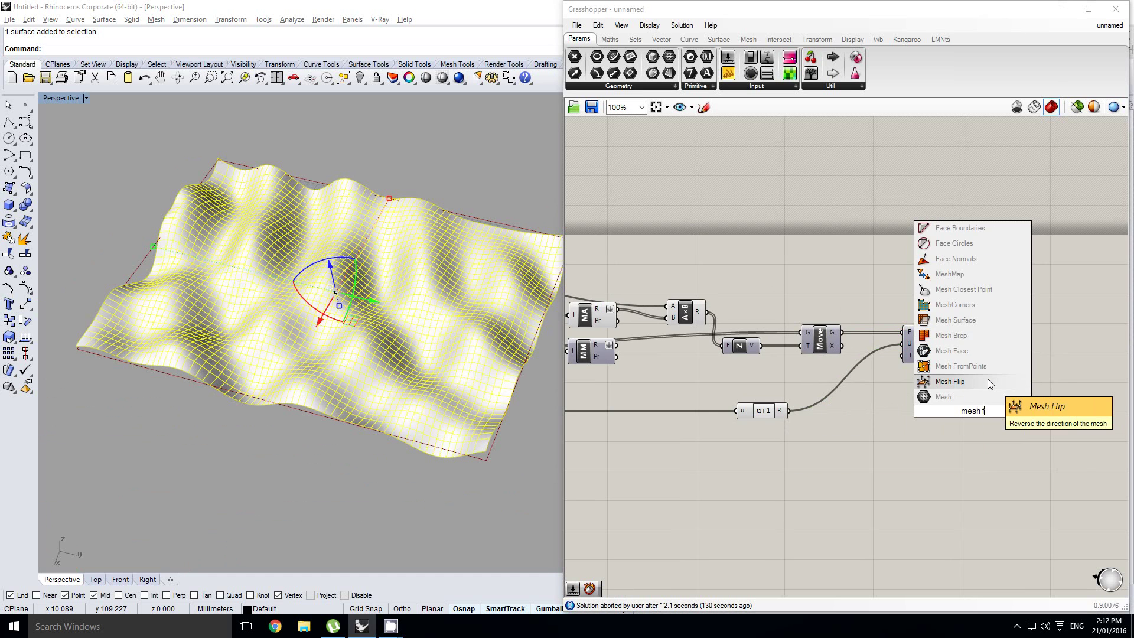
text(rom po)
key(Return)
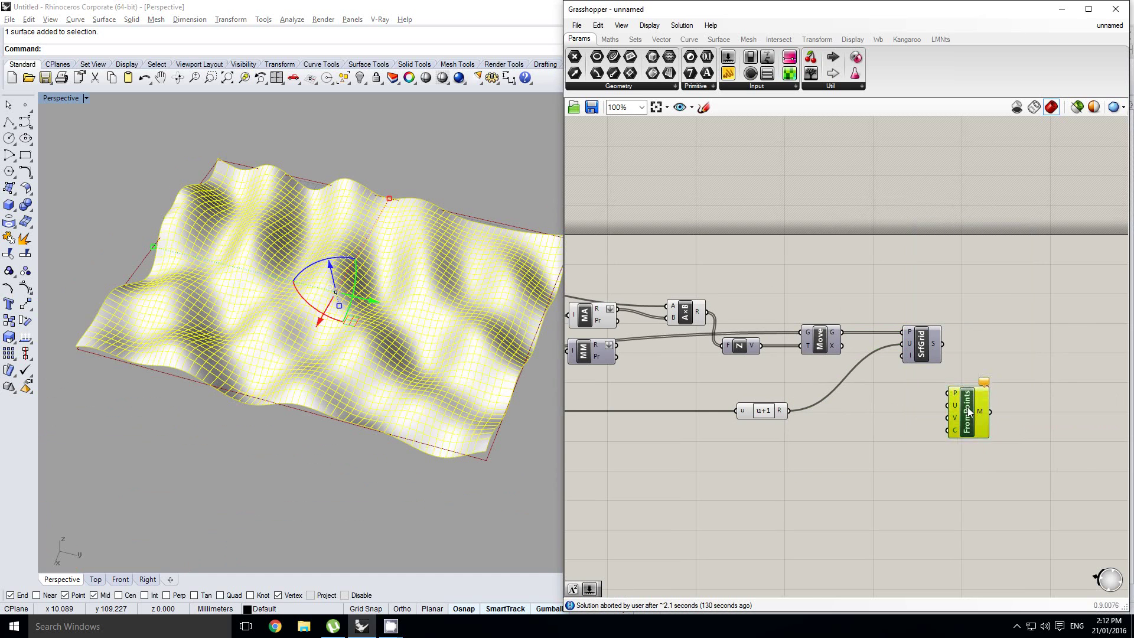
Place FromPoints below SrfGrid, connecting the Move geometry to its P input and the u+1 result to its U input.
drag(968, 408, 932, 410)
right_drag(867, 346, 894, 334)
drag(919, 363, 940, 385)
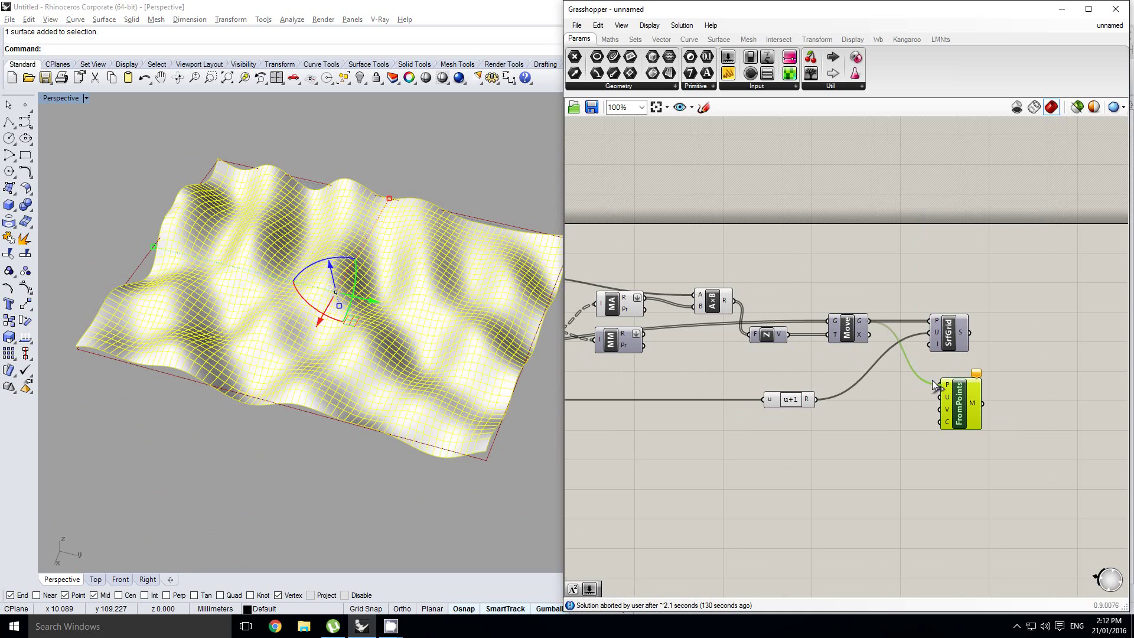
right_drag(816, 406, 886, 398)
drag(980, 387, 1012, 391)
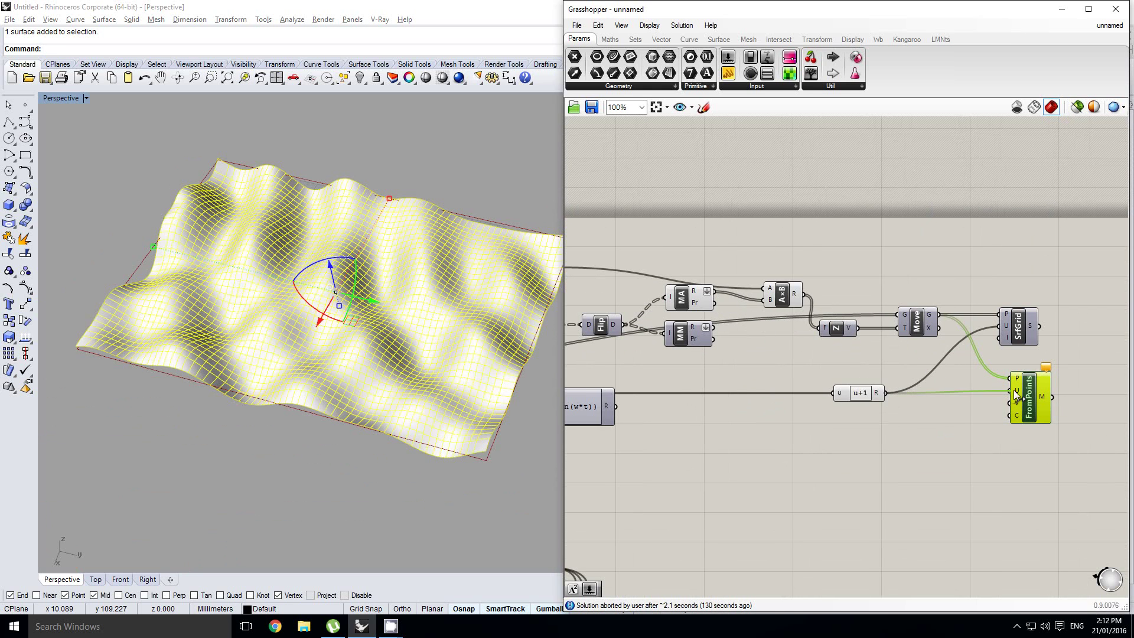
Duplicate the u+1 expression below the original, change its formula to v+1 and rename its input v.
drag(863, 395, 860, 391)
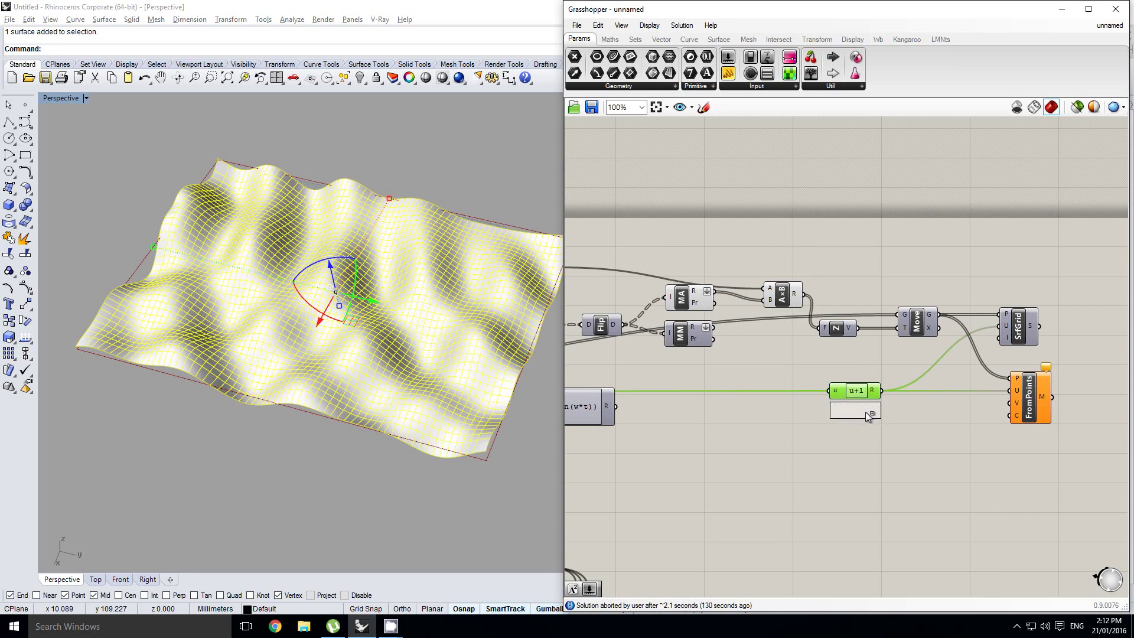
click(872, 413)
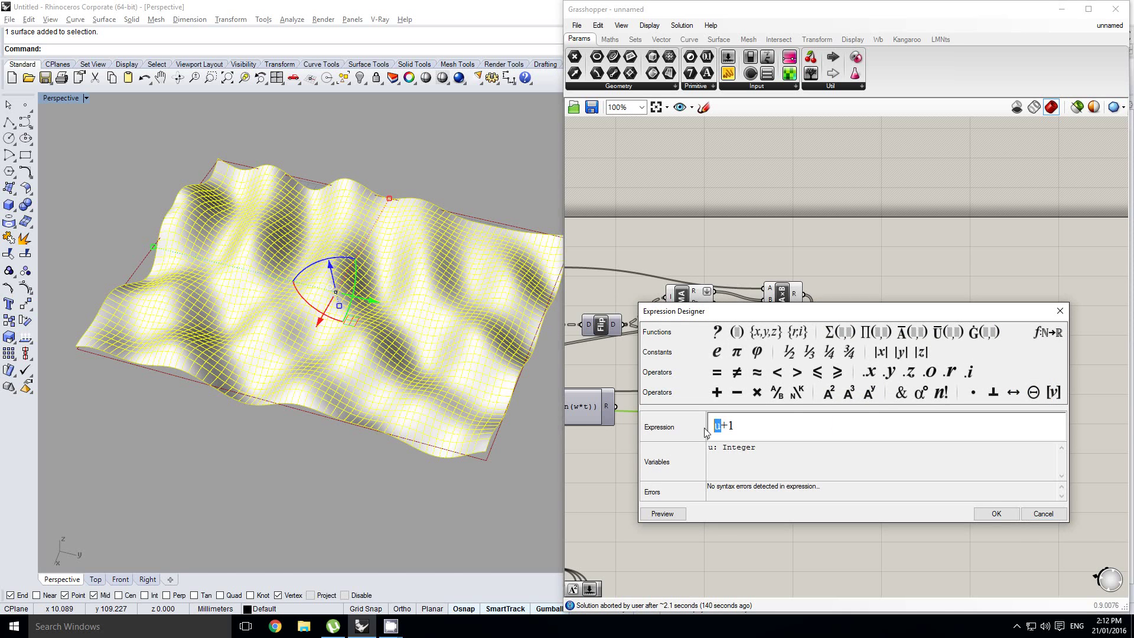
text(v)
click(996, 513)
scroll(827, 437, up, 5)
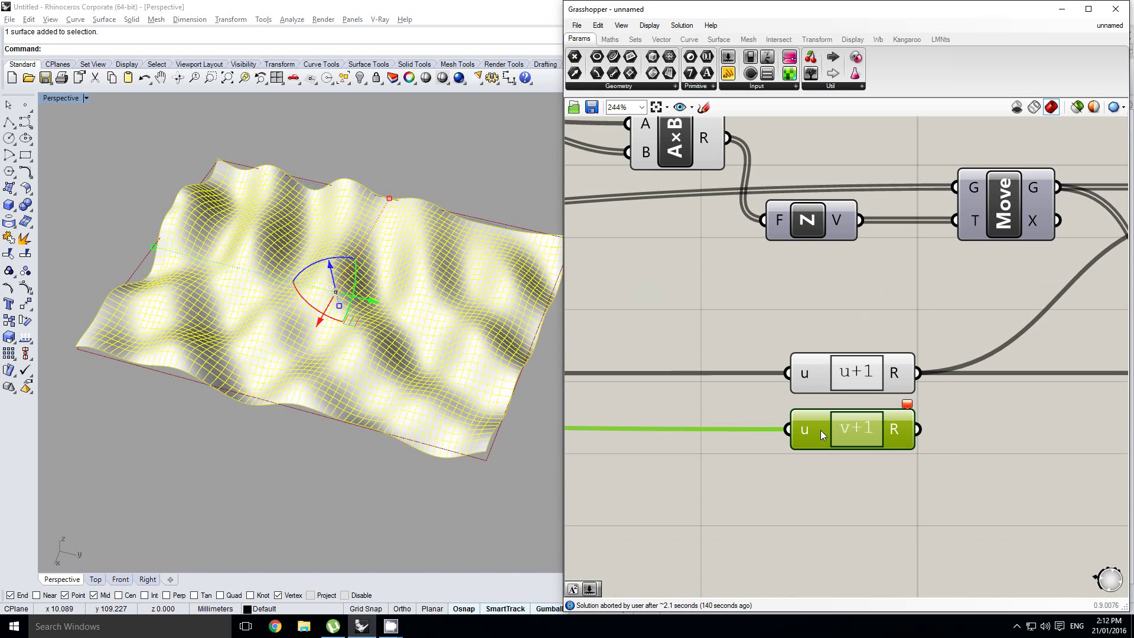
right_click(821, 435)
text(v)
right_drag(723, 369, 906, 367)
click(886, 381)
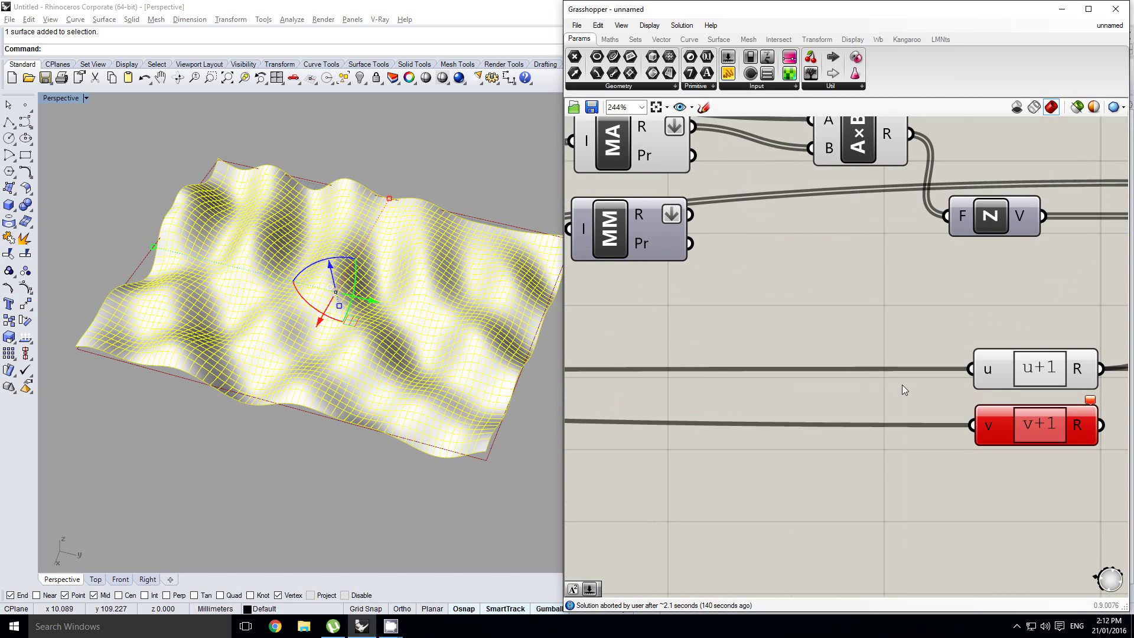
Feed the v+1 expression from the 64 slider and connect its result to the V input of FromPoints.
scroll(957, 381, down, 5)
right_drag(761, 392, 1127, 416)
right_drag(611, 424, 734, 391)
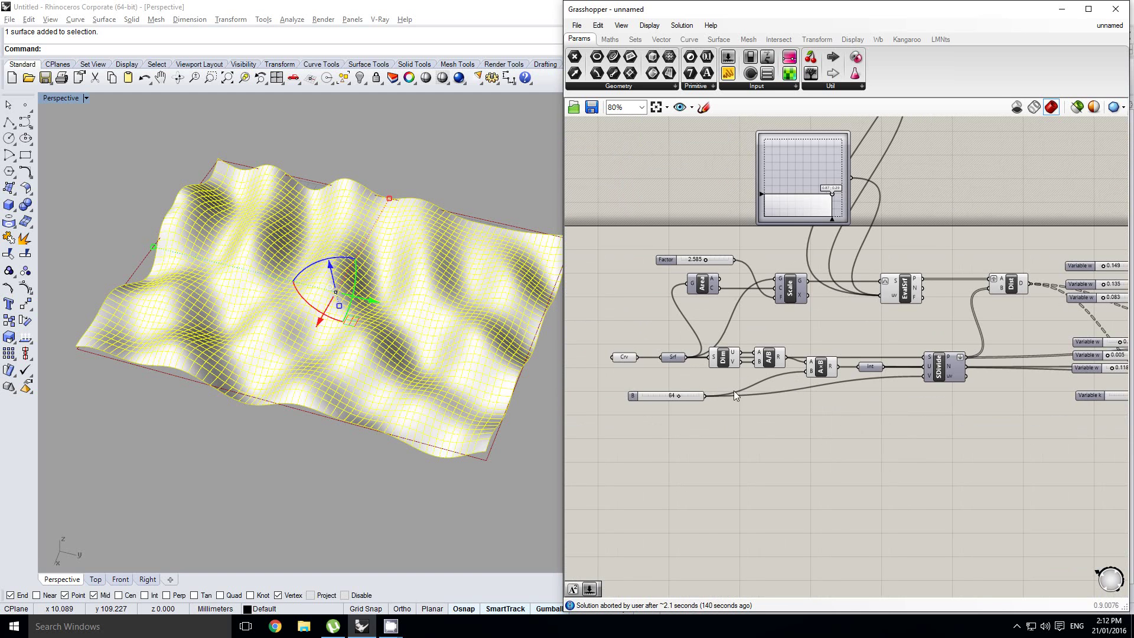
scroll(706, 395, down, 3)
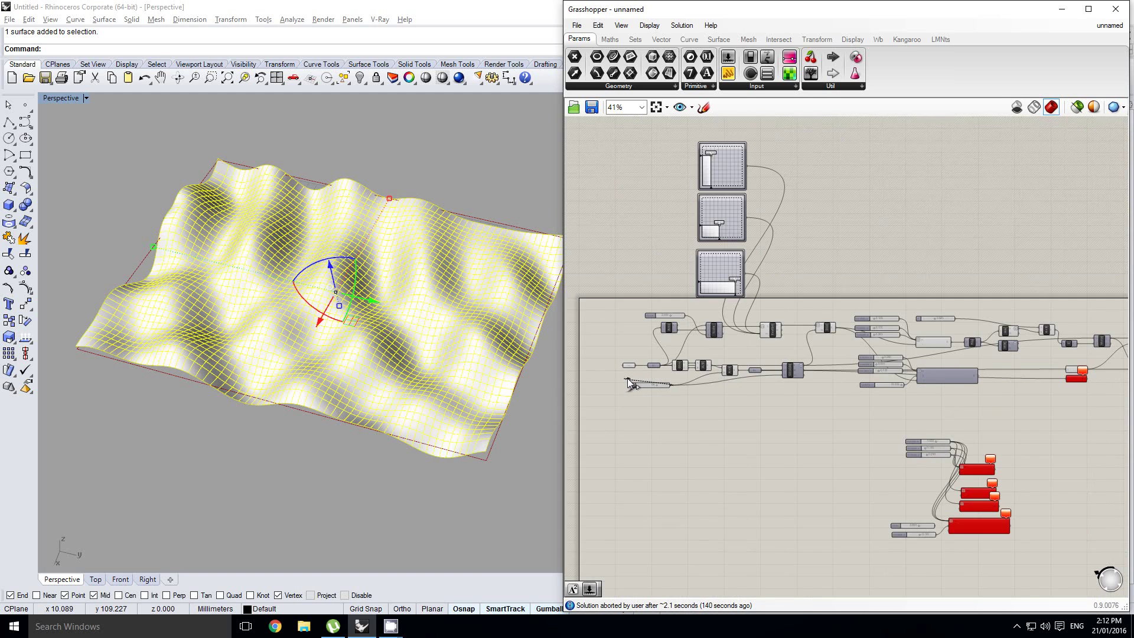
scroll(827, 381, up, 8)
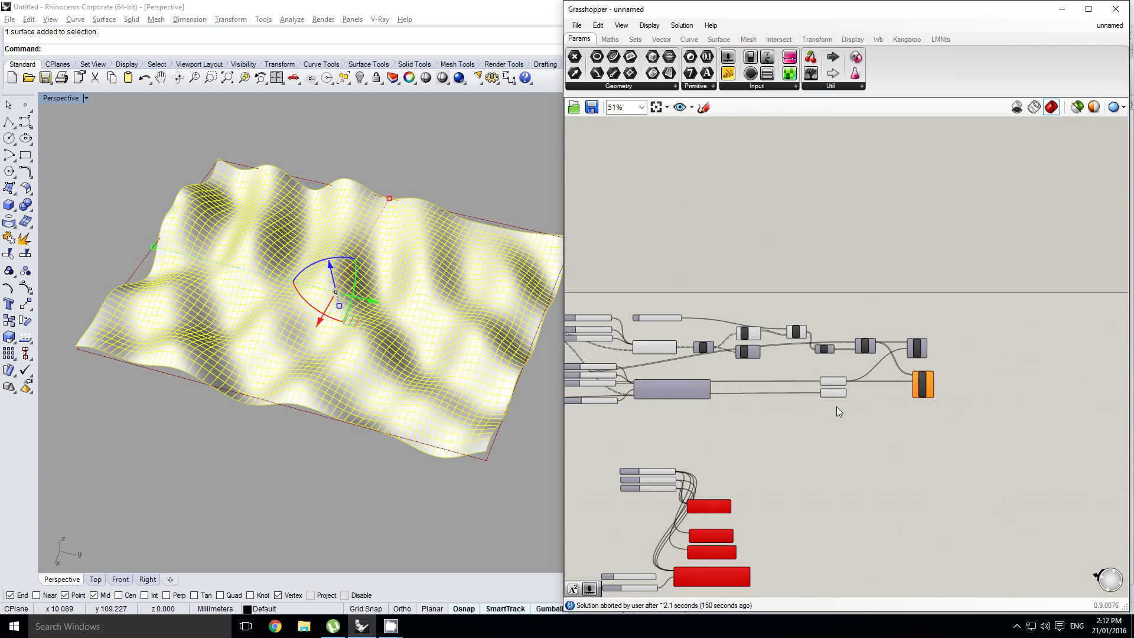
drag(766, 407, 1015, 387)
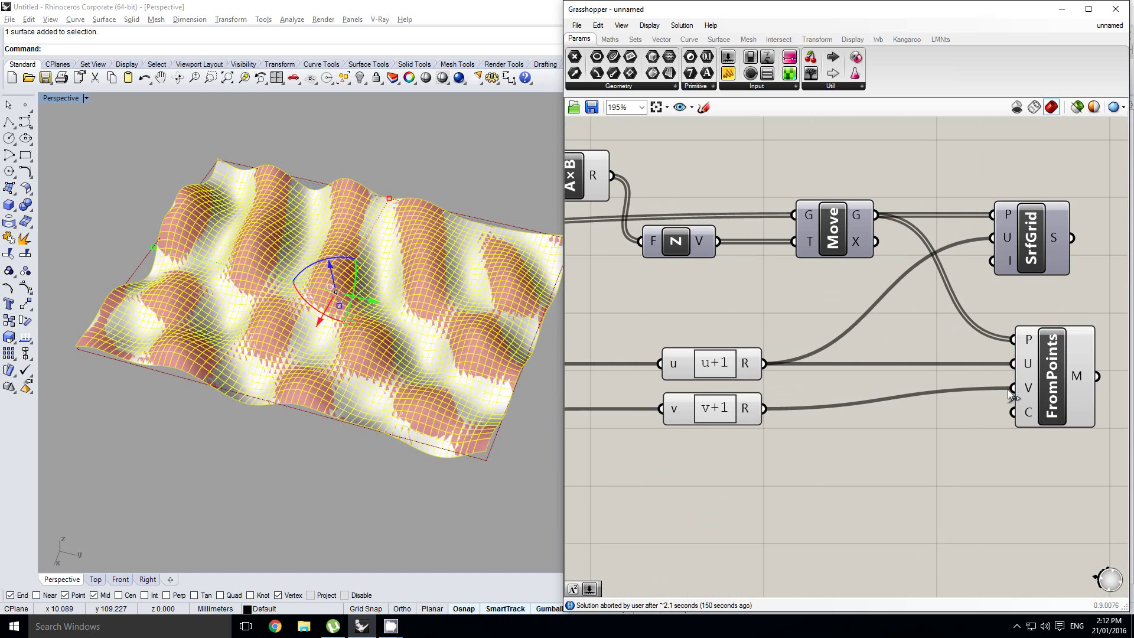
Delete the selected baked surface in Rhino and view the wave mesh preview from a low angle.
right_drag(994, 375, 927, 430)
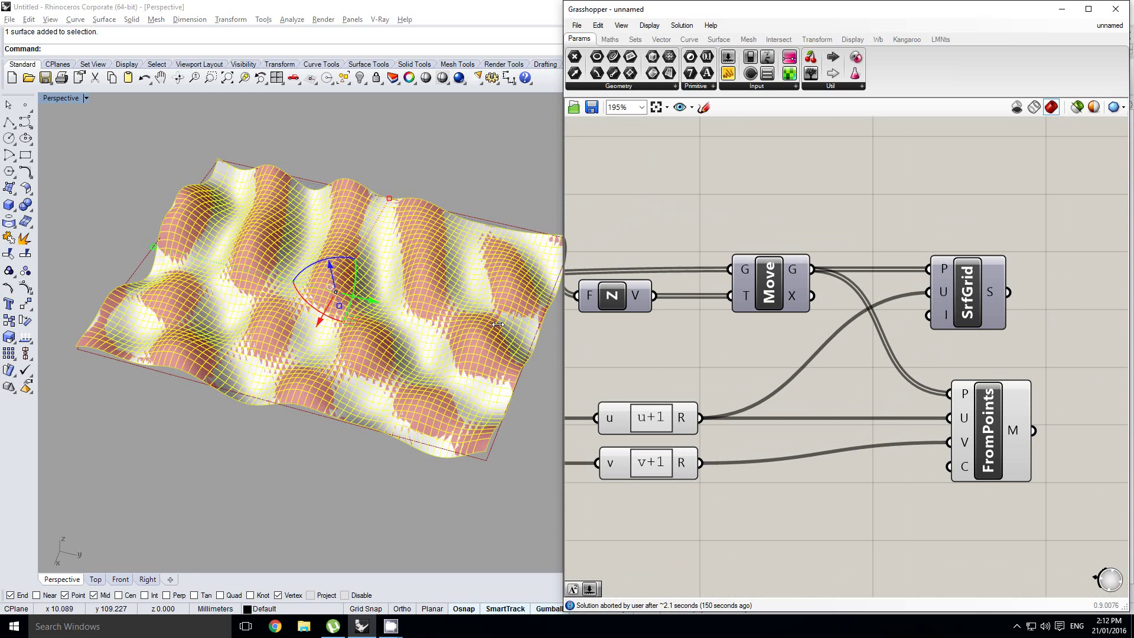
key(Delete)
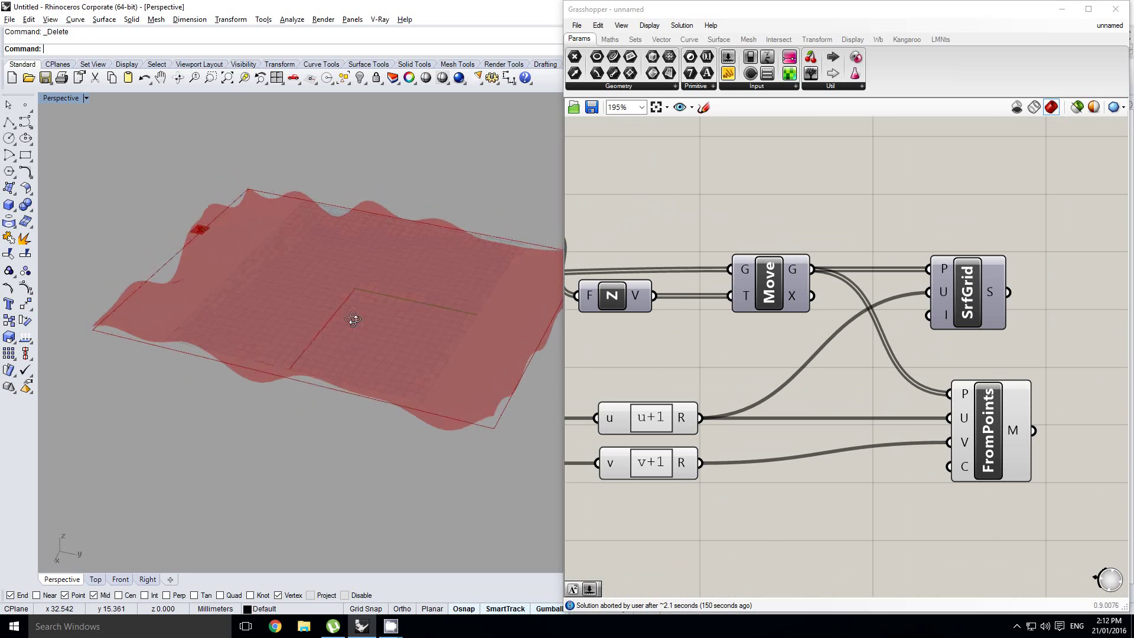
right_drag(352, 318, 353, 287)
right_drag(838, 387, 817, 389)
mouse_move(390, 340)
shift+right_down()
mouse_move(352, 339)
mouse_move(354, 364)
mouse_move(397, 362)
mouse_move(389, 372)
mouse_move(412, 282)
mouse_move(441, 336)
shift+right_up()
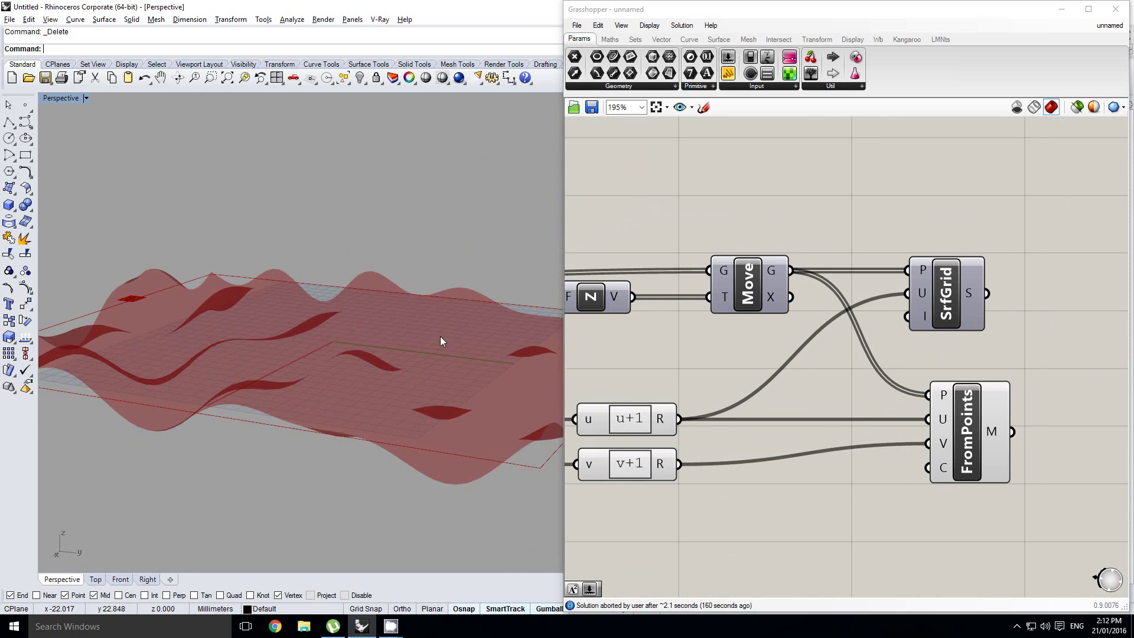
Examine the Mass Addition component and the chain from its result to the Move component.
right_click(826, 341)
scroll(874, 336, down, 5)
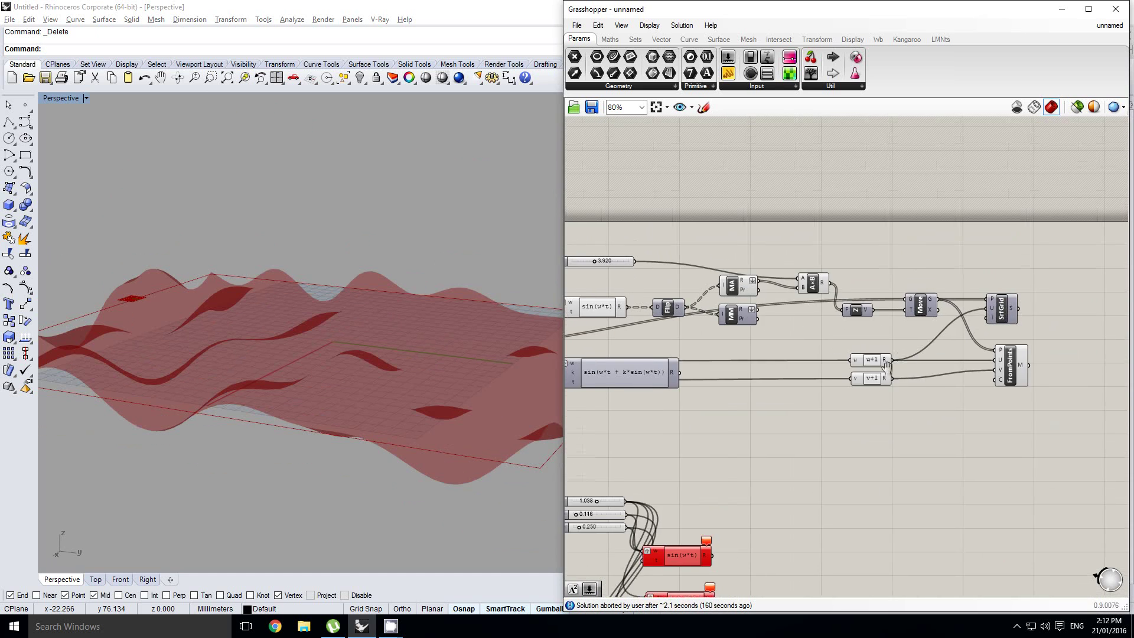
scroll(937, 377, up, 1)
mouse_move(887, 365)
right_down()
mouse_move(936, 376)
mouse_move(876, 362)
right_up()
mouse_move(771, 338)
right_down()
mouse_move(746, 338)
mouse_move(773, 338)
right_up()
scroll(785, 331, up, 1)
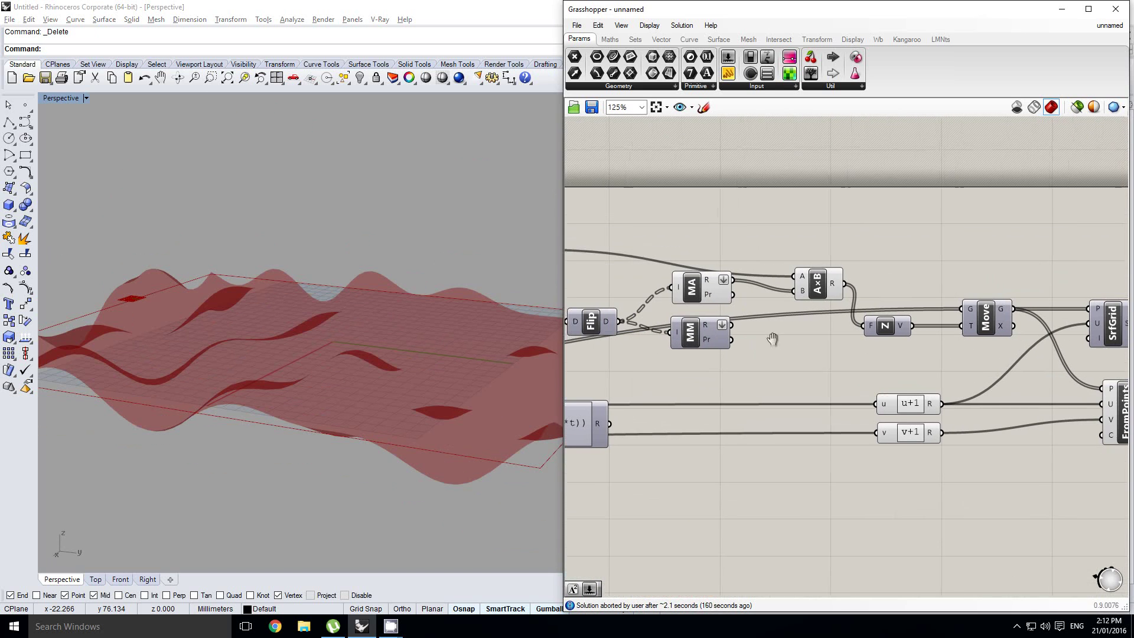
right_click(711, 284)
click(714, 283)
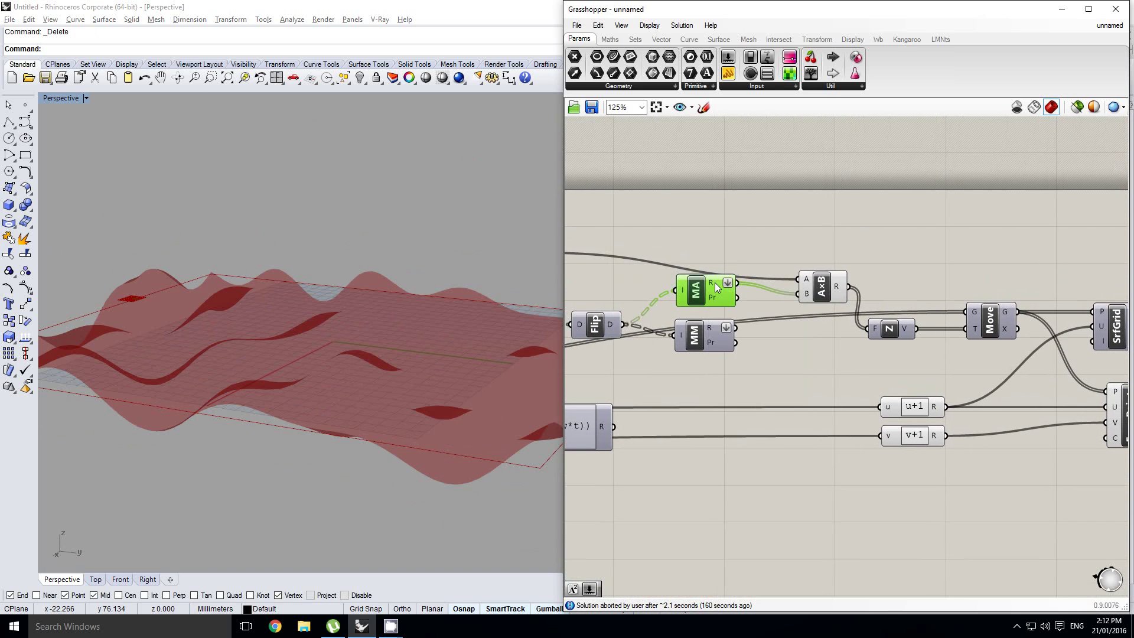
right_drag(784, 366, 789, 333)
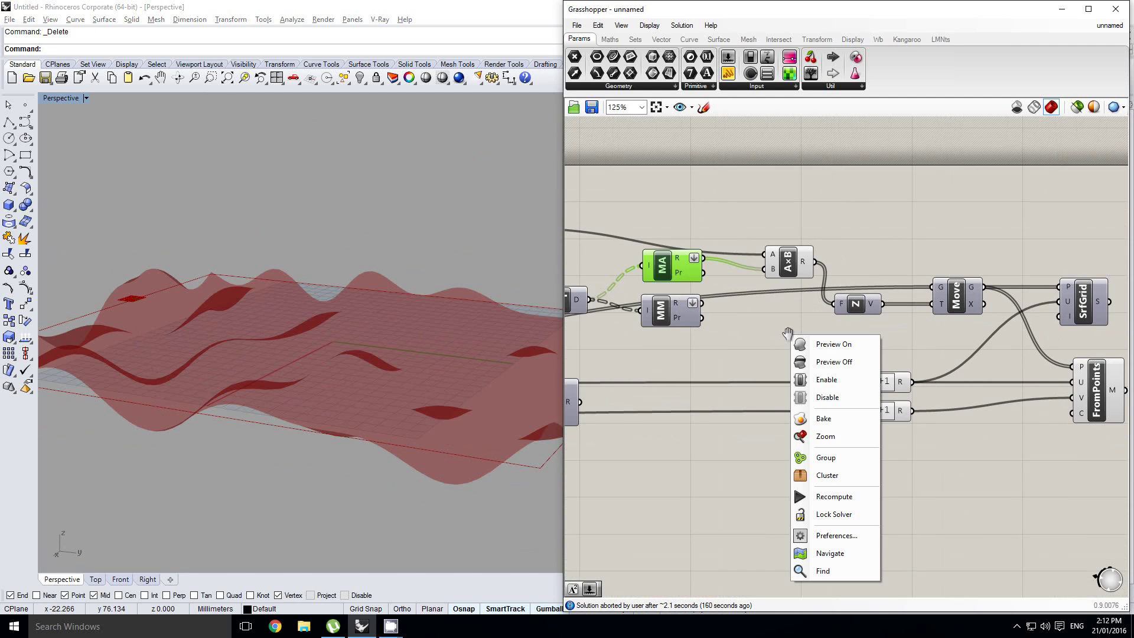
scroll(788, 334, down, 1)
right_drag(869, 345, 833, 344)
Move the FromPoints component farther from the u+1 and v+1 expressions to make room for more components.
click(1008, 387)
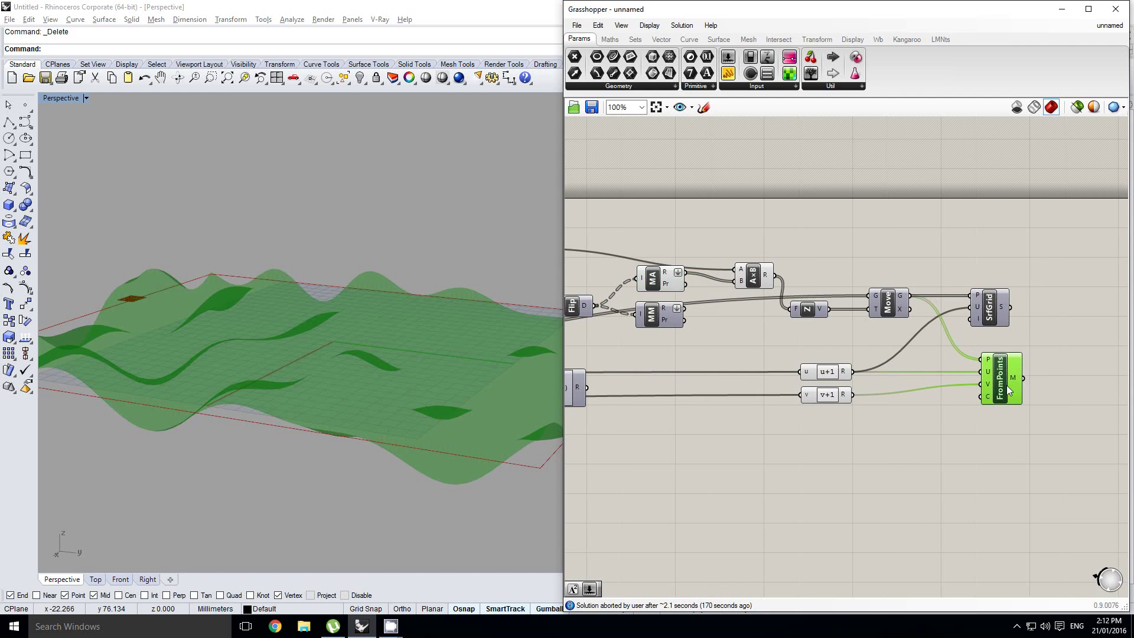
drag(1009, 390, 1086, 390)
right_drag(903, 402, 965, 405)
click(817, 426)
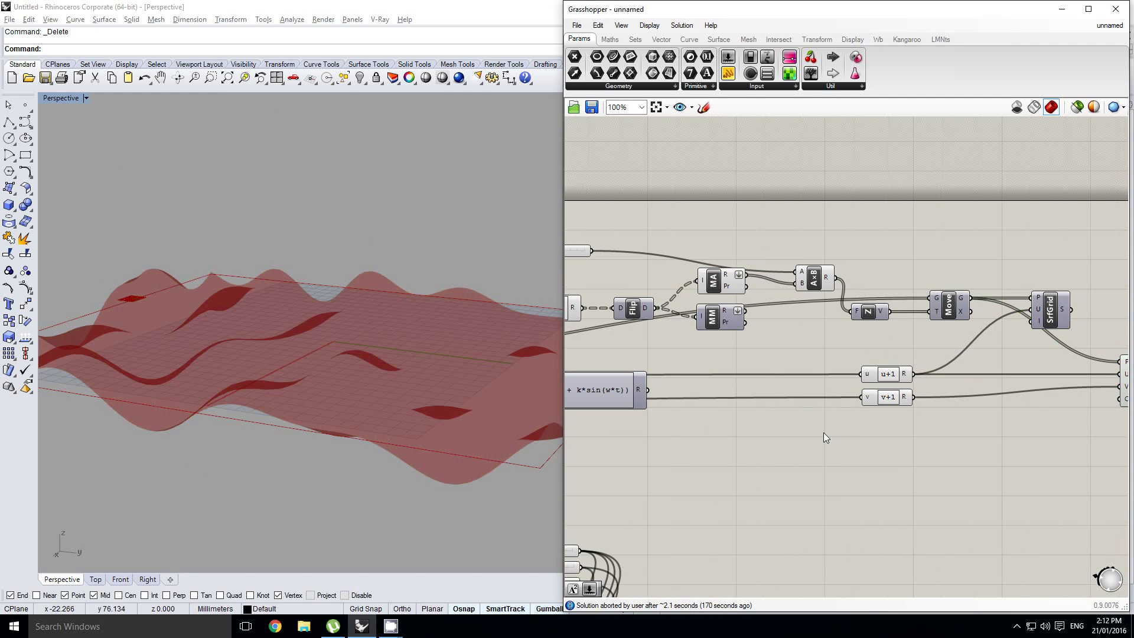
double_click(824, 432)
text(custopm)
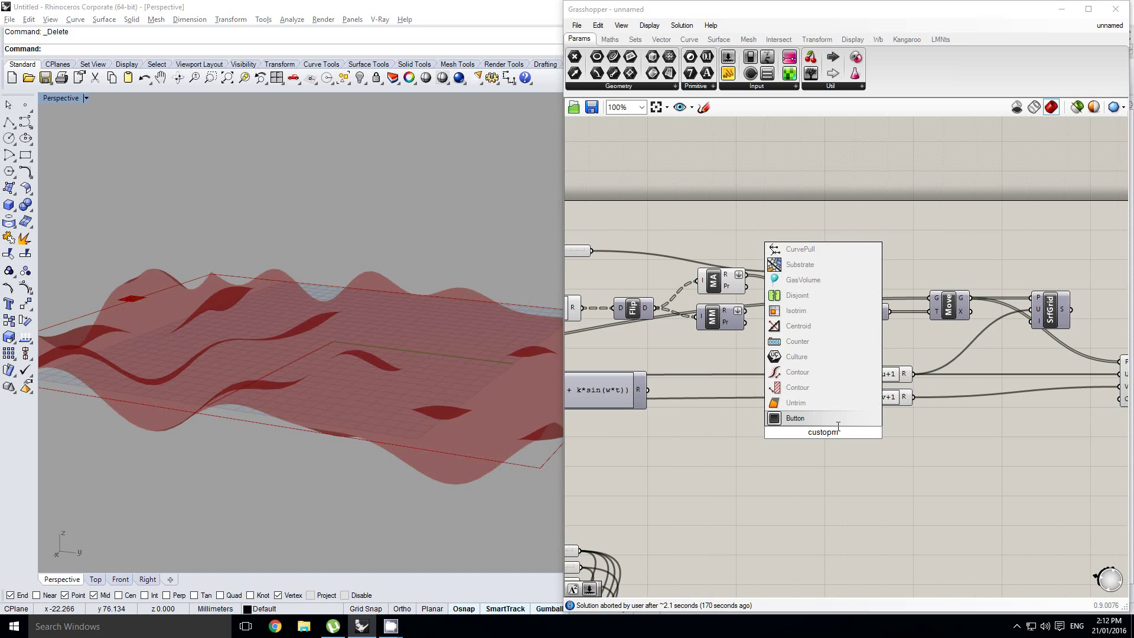
key(BackSpace)
key(BackSpace)
key(BackSpace)
key(BackSpace)
key(BackSpace)
key(BackSpace)
key(BackSpace)
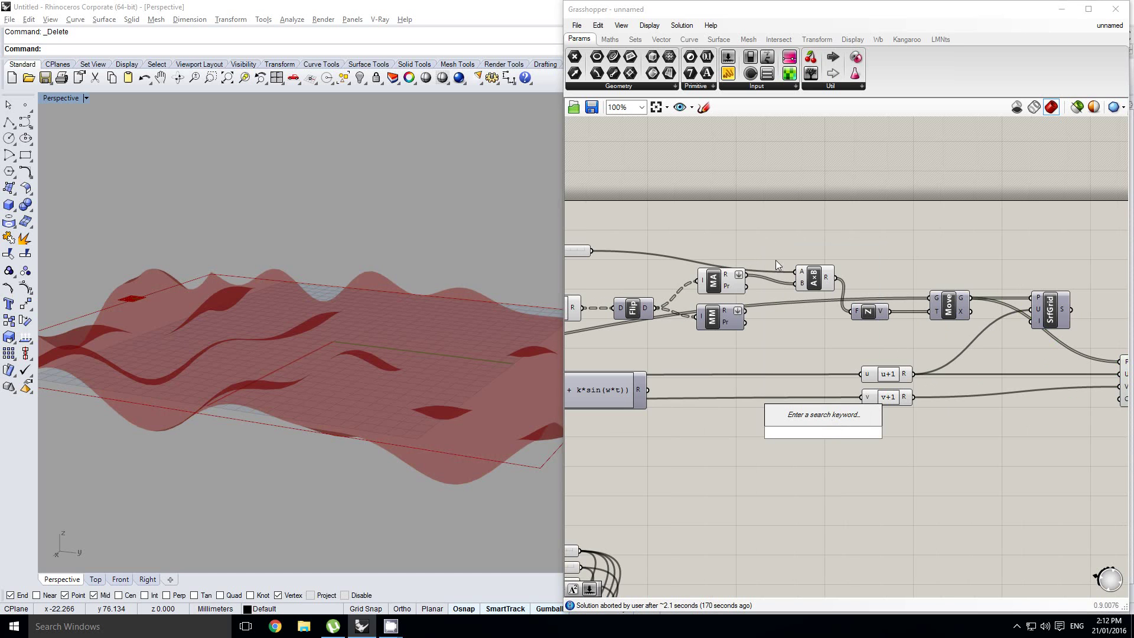
Place a Gradient component below the v+1 expression and apply the green-yellow-red preset to it.
click(775, 151)
drag(833, 408, 849, 449)
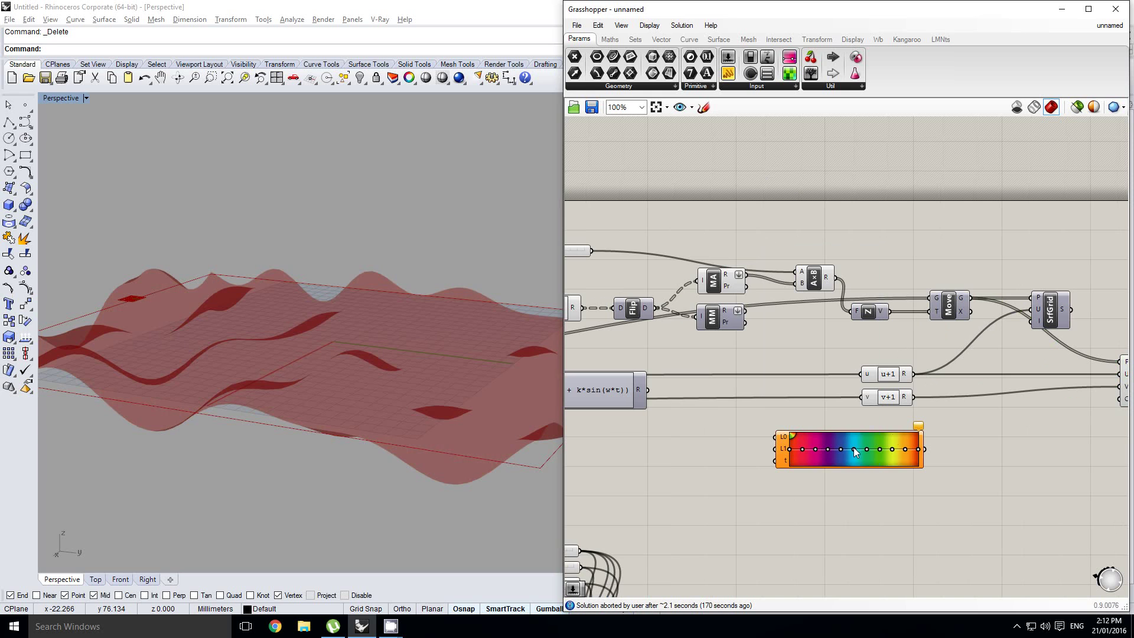
right_click(864, 442)
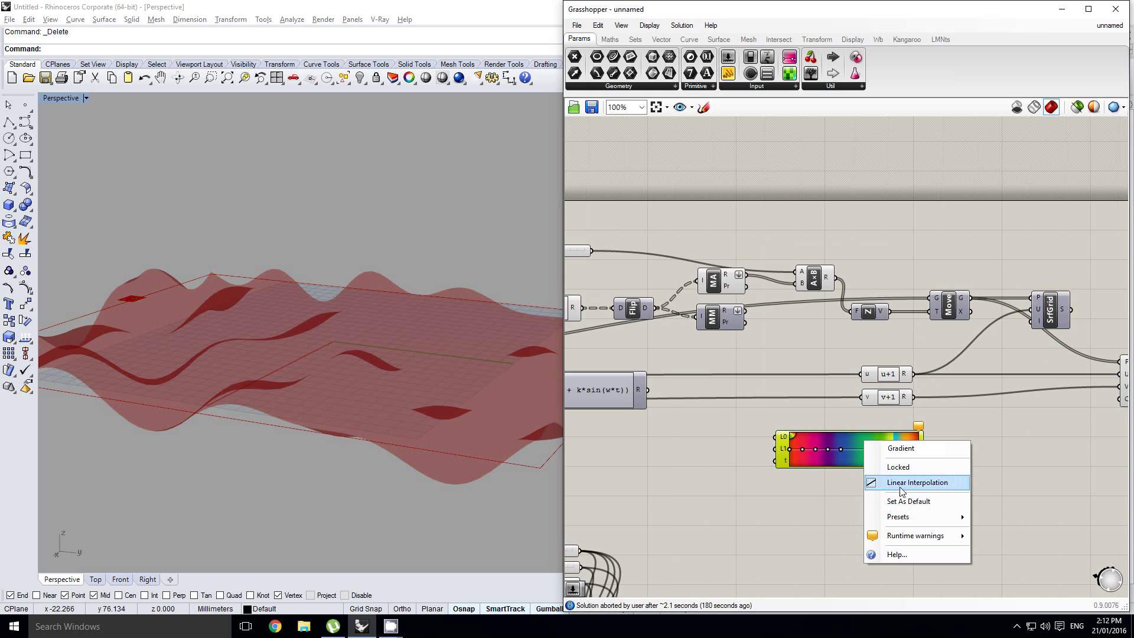
mouse_move(903, 517)
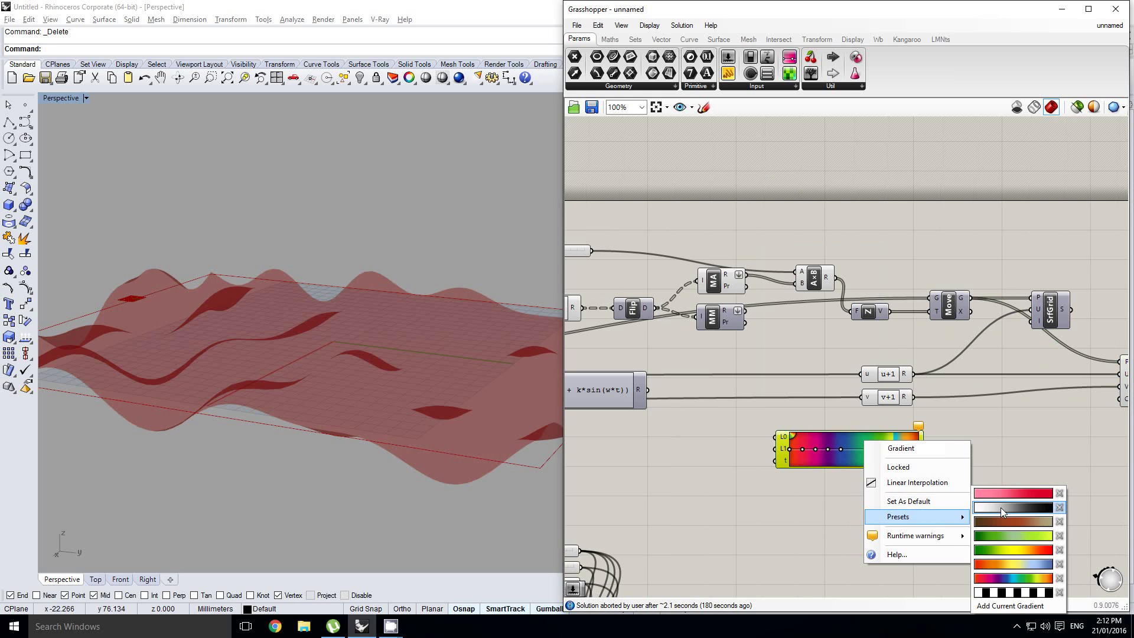
click(1014, 550)
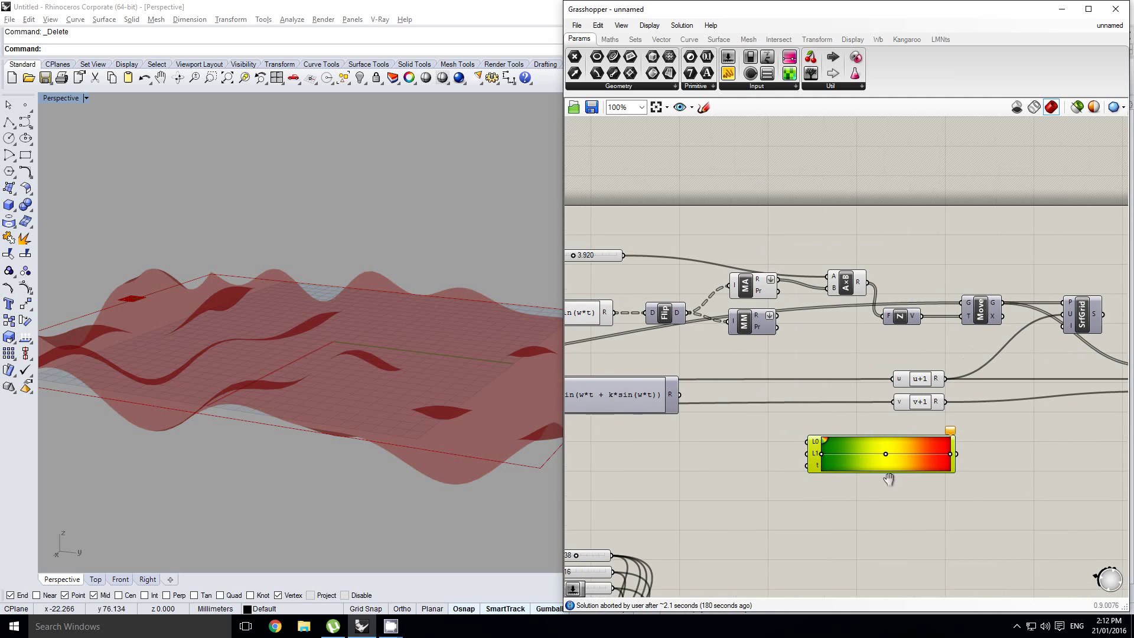
Add a Bounds component below the Mass Addition components and connect the Mass Addition result to its N input.
double_click(773, 377)
text(bounds)
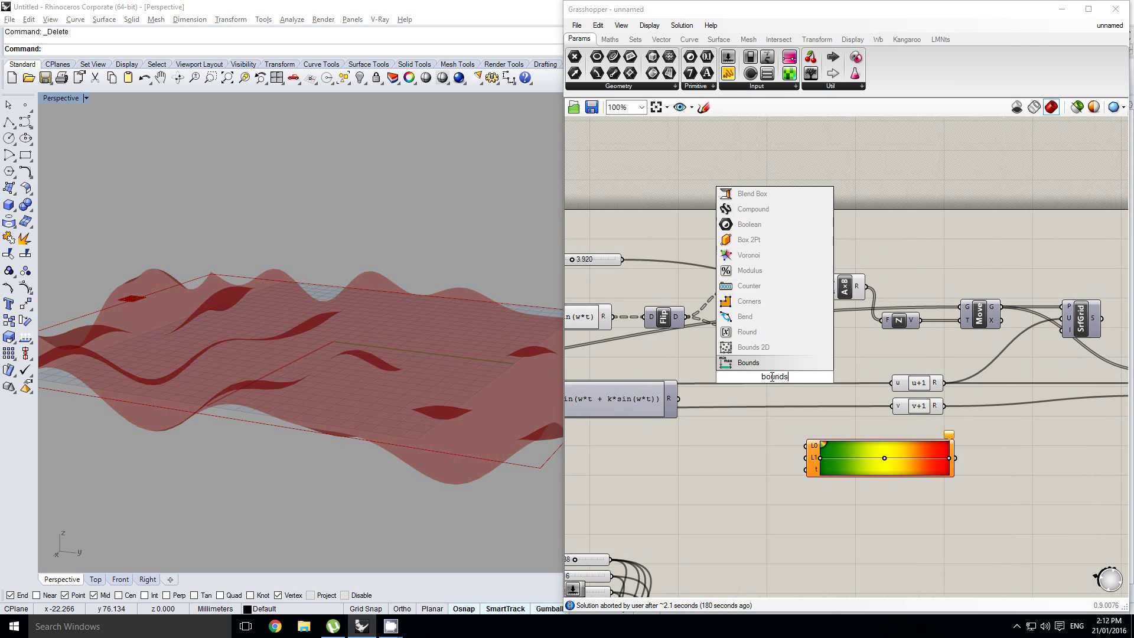
key(Return)
click(758, 285)
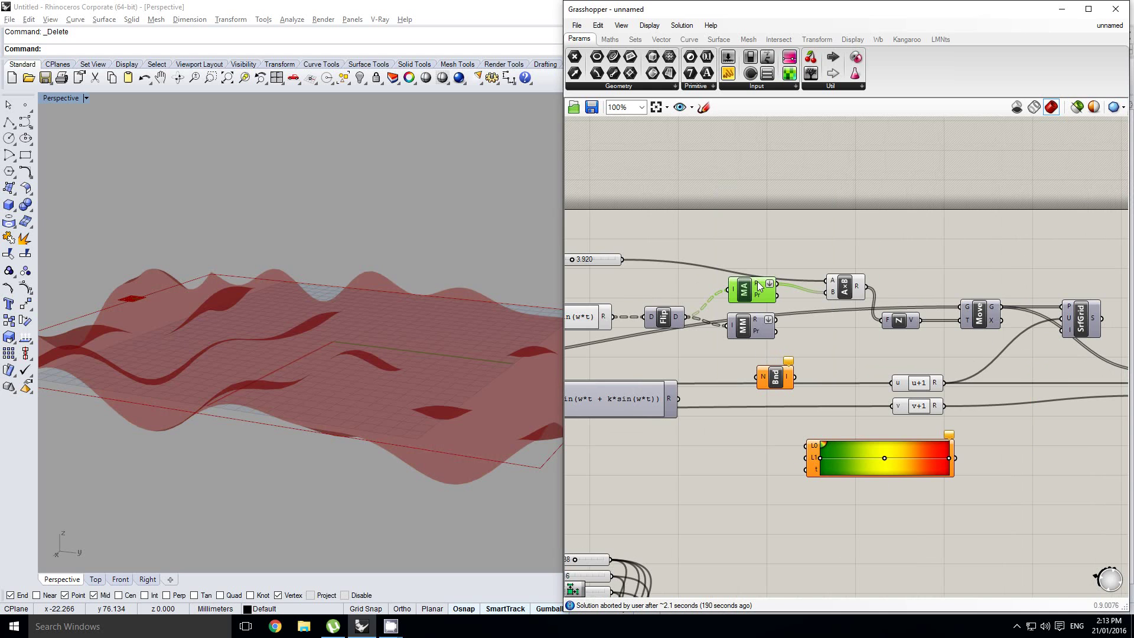
drag(776, 286, 758, 377)
right_drag(823, 373, 780, 351)
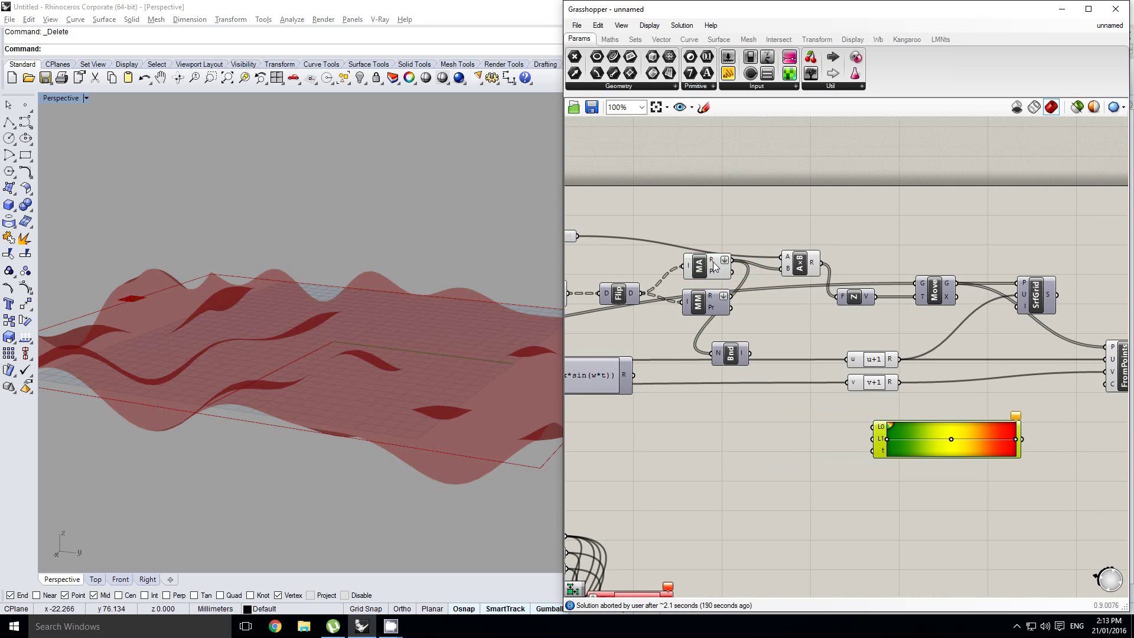
Read the output domain of the Bounds component and move it slightly down, clear of the expression wires.
click(731, 353)
scroll(738, 355, up, 3)
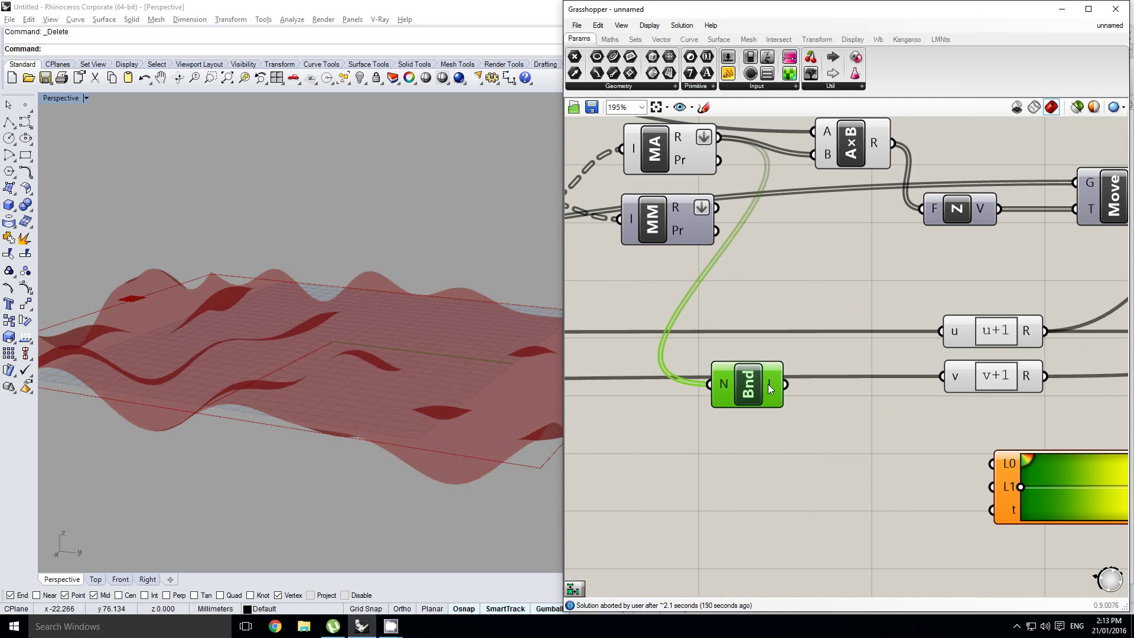
mouse_move(768, 383)
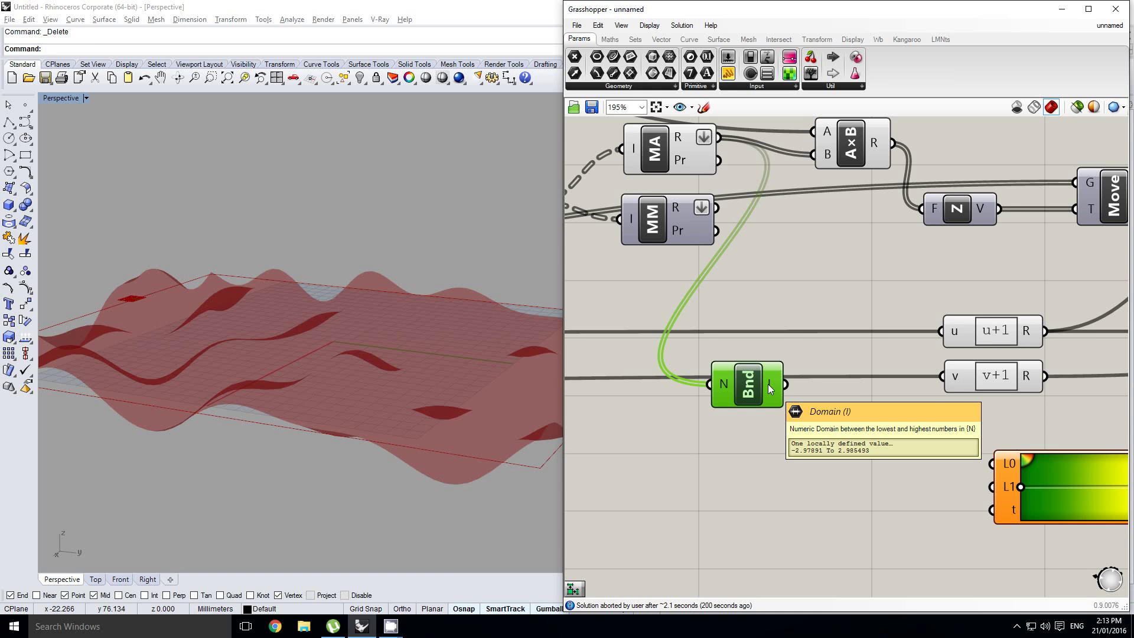
right_drag(843, 427, 836, 403)
drag(749, 367, 747, 395)
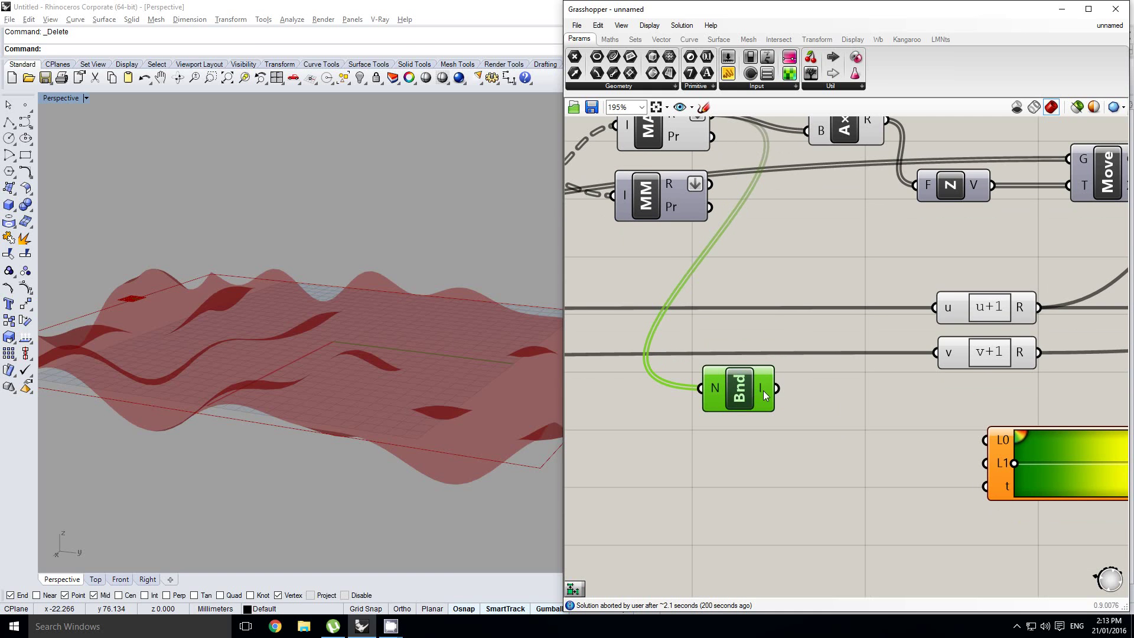
mouse_move(763, 391)
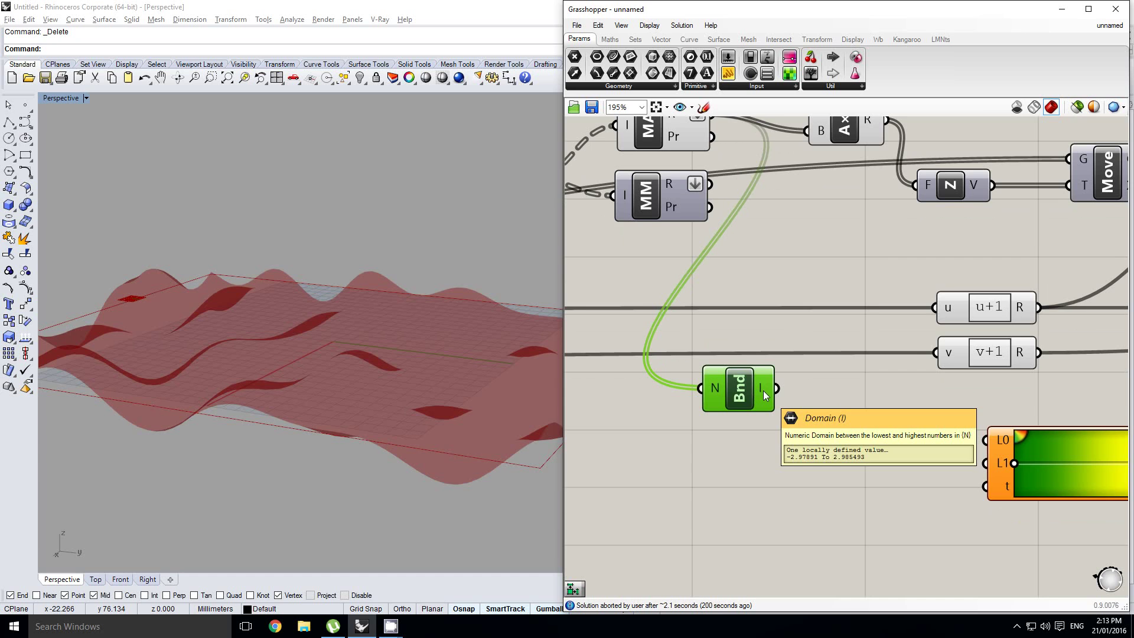
right_drag(790, 390, 830, 363)
double_click(857, 368)
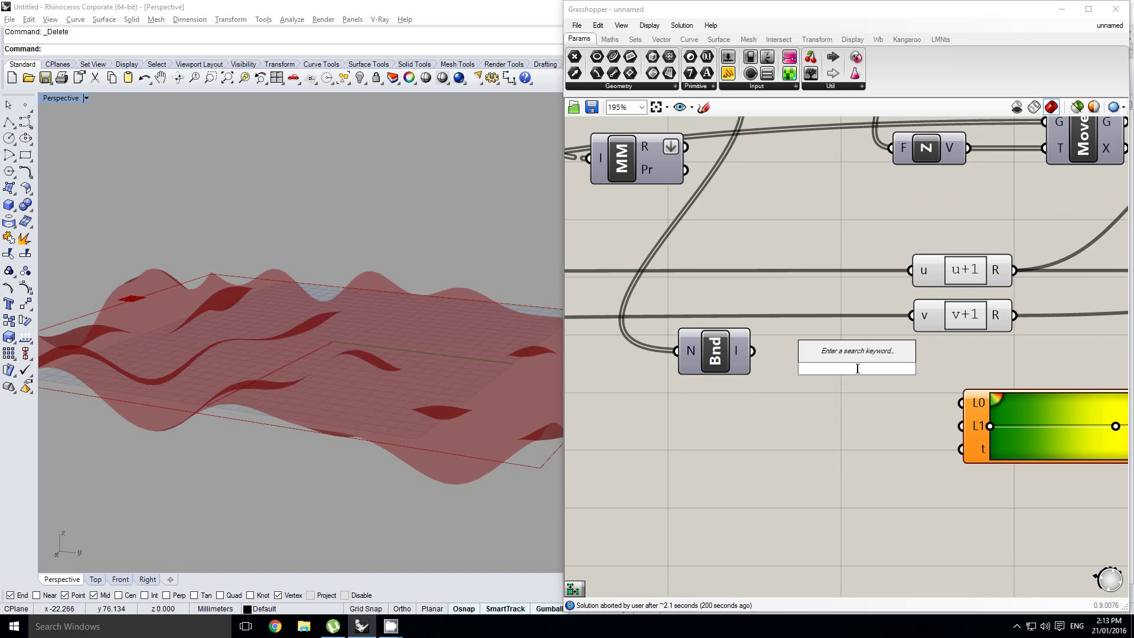
text(decons)
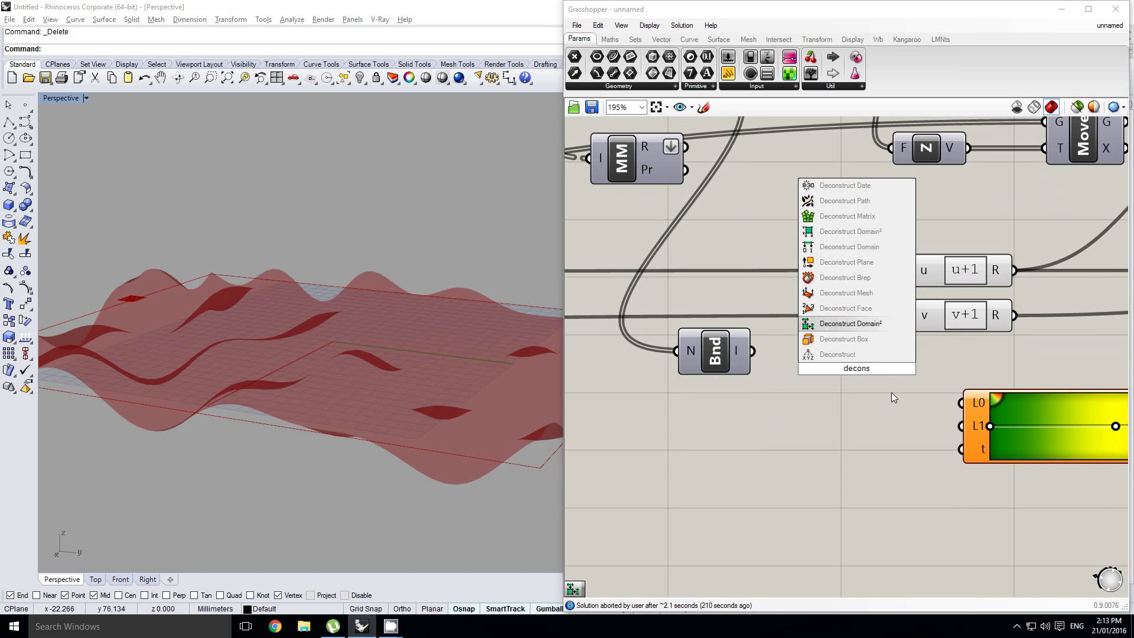
key(Up)
key(Down)
key(Return)
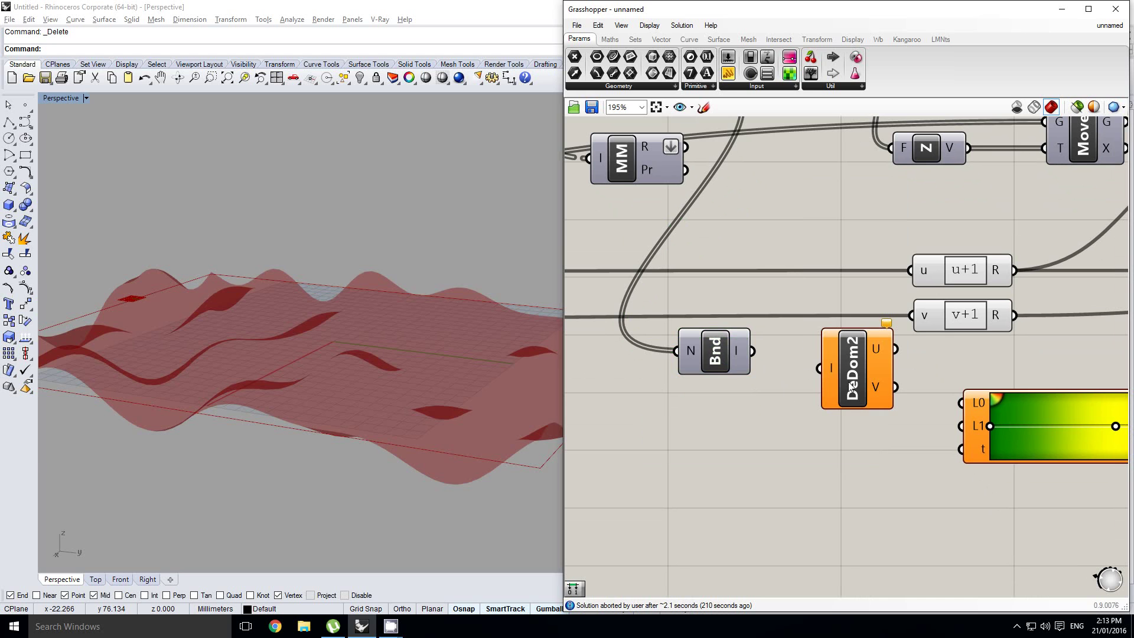
click(851, 386)
key(Delete)
Place a Deconstruct Domain component beside the Bounds component and connect the Bounds output to its I input.
click(609, 39)
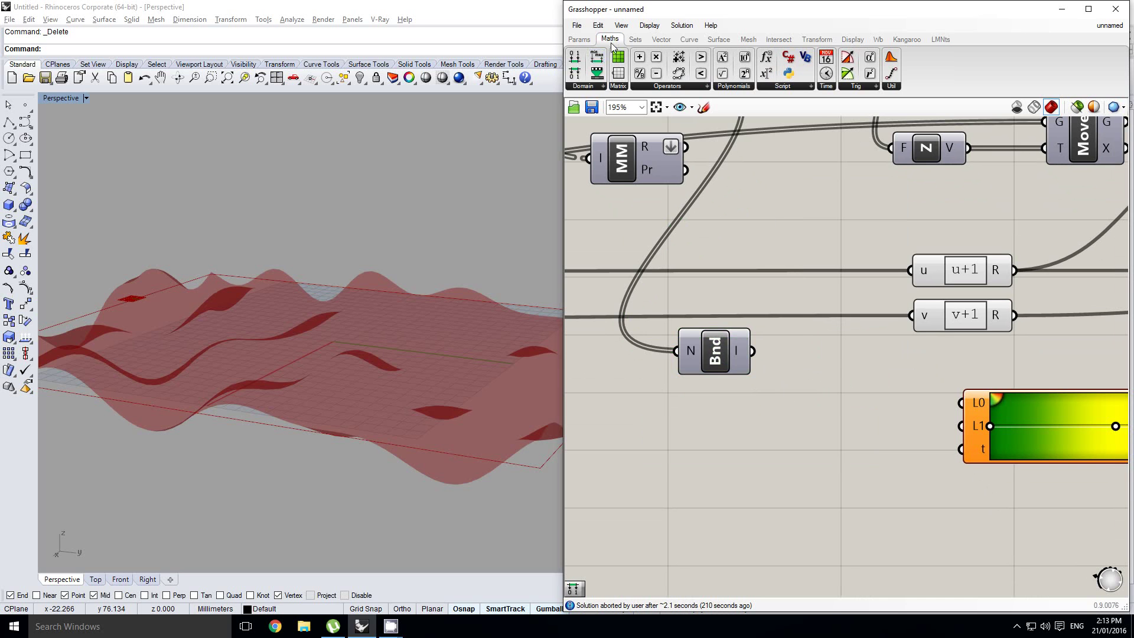
click(583, 85)
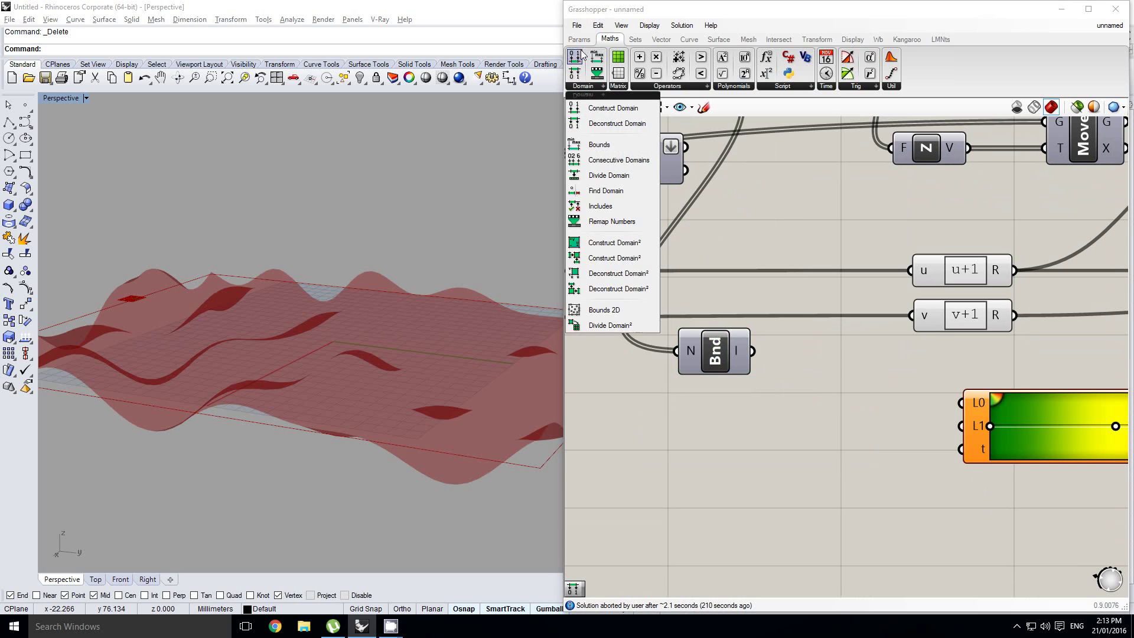
click(618, 123)
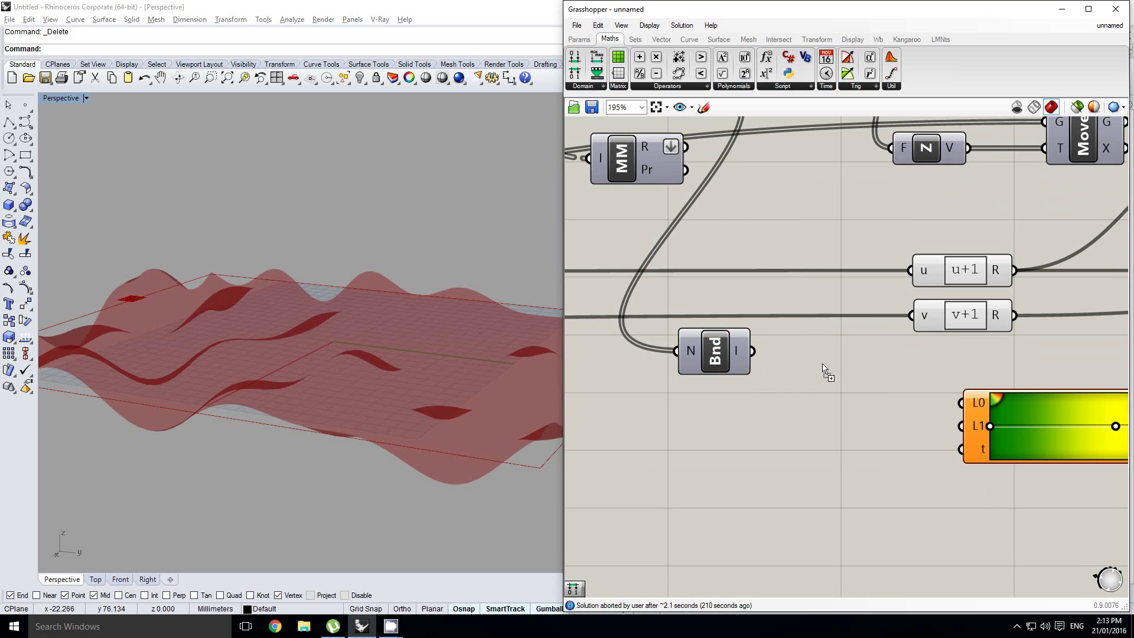
click(843, 386)
drag(754, 352, 805, 385)
Connect the Deconstruct Domain S and E outputs to the Gradient's L0 and L1 inputs, and move the Gradient slightly up.
right_drag(891, 401, 781, 387)
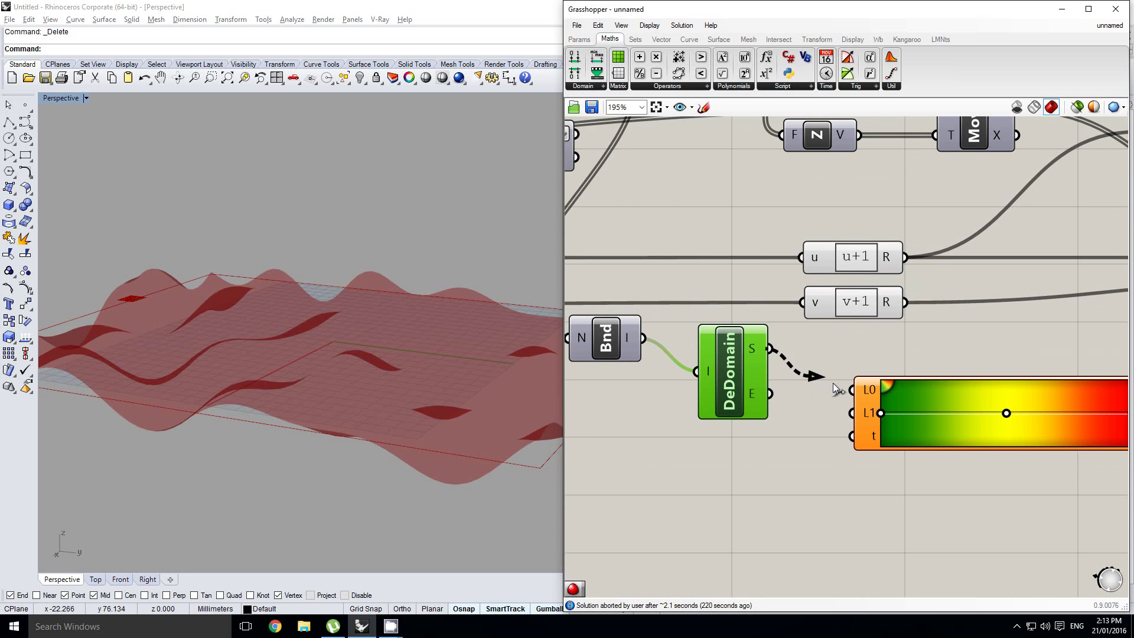
drag(833, 383, 853, 388)
drag(771, 394, 851, 413)
right_drag(833, 404, 775, 391)
drag(867, 385, 863, 365)
scroll(863, 365, up, 1)
scroll(888, 352, down, 1)
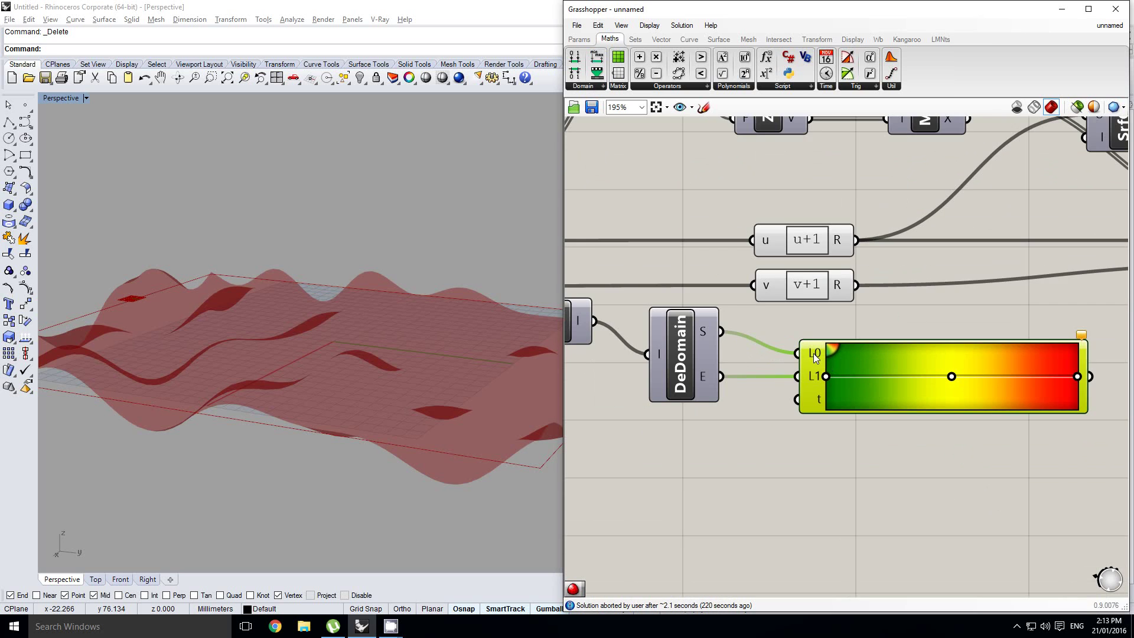
mouse_move(814, 356)
right_drag(805, 350, 823, 355)
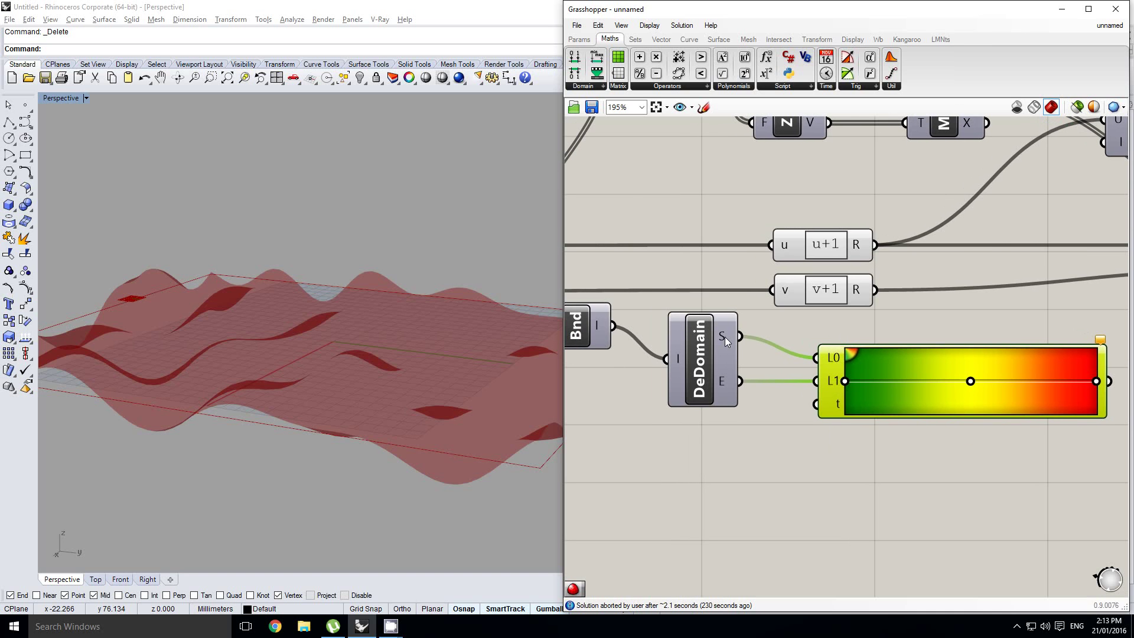
mouse_move(725, 337)
drag(831, 329, 854, 446)
right_drag(955, 436, 903, 431)
drag(1025, 312, 1058, 435)
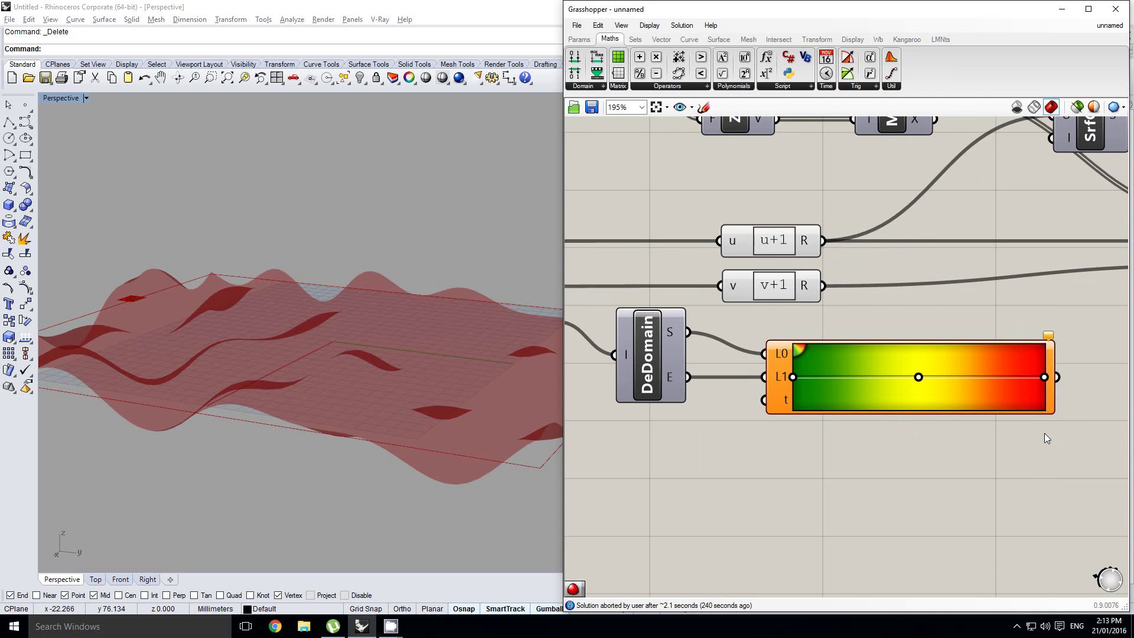
Connect the Mass Addition R output to the t input of the Gradient component.
right_drag(784, 406, 848, 405)
click(809, 397)
scroll(822, 406, down, 2)
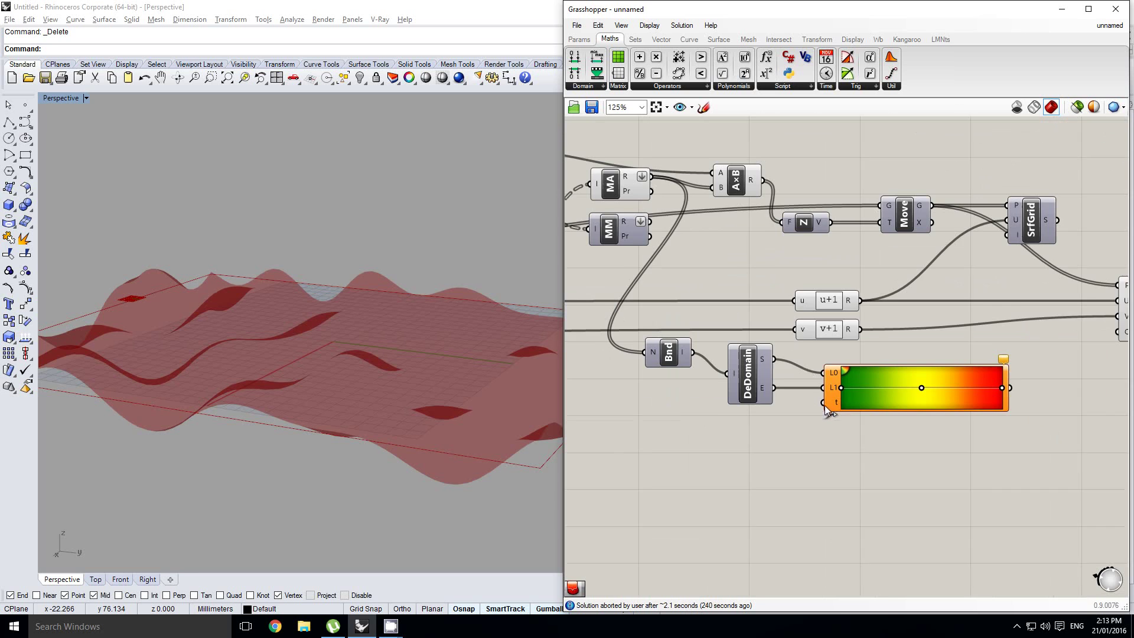
right_drag(793, 285, 803, 290)
drag(658, 182, 834, 409)
right_drag(1038, 396, 937, 378)
click(903, 364)
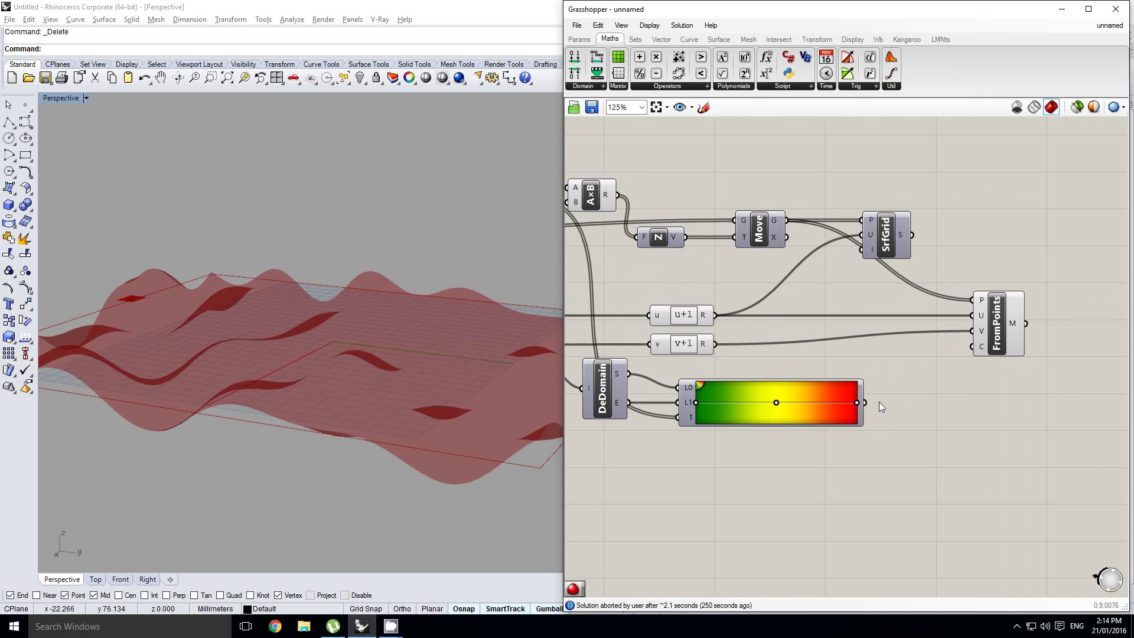
Examine the optional Colour input of the FromPoints mesh component.
drag(865, 402, 973, 348)
scroll(1000, 322, up, 4)
right_click(969, 332)
scroll(957, 289, up, 2)
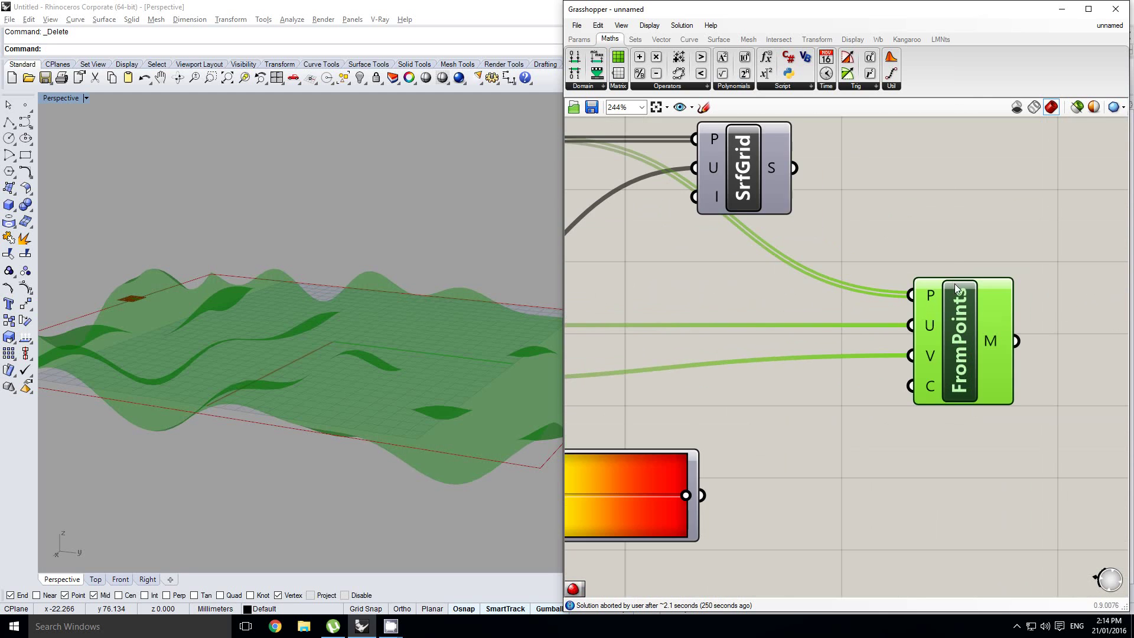
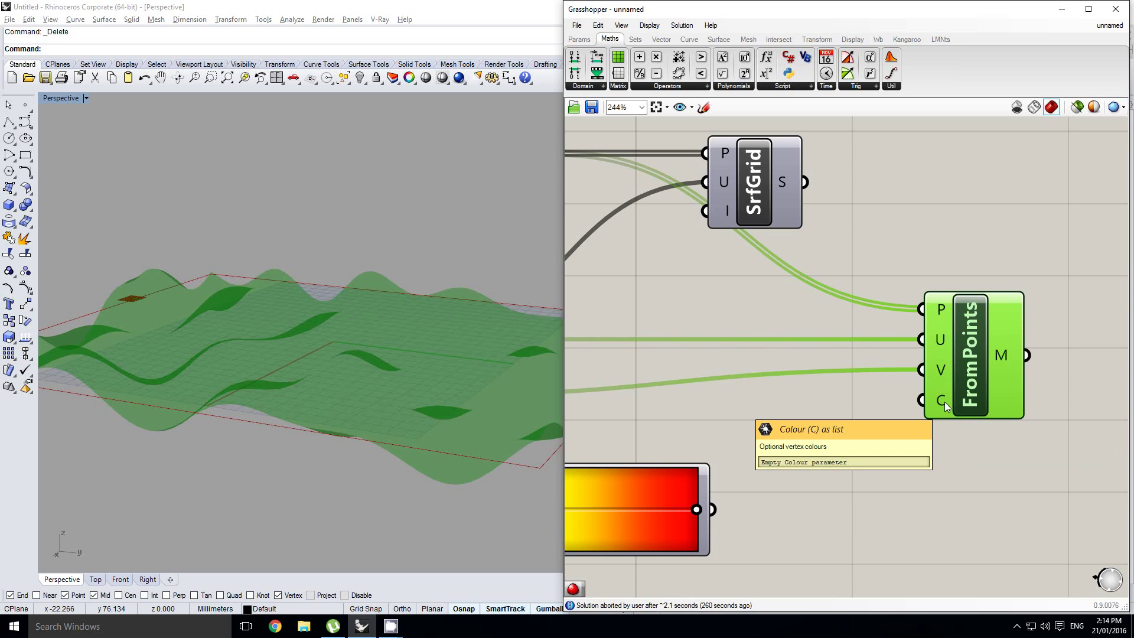
scroll(944, 402, down, 2)
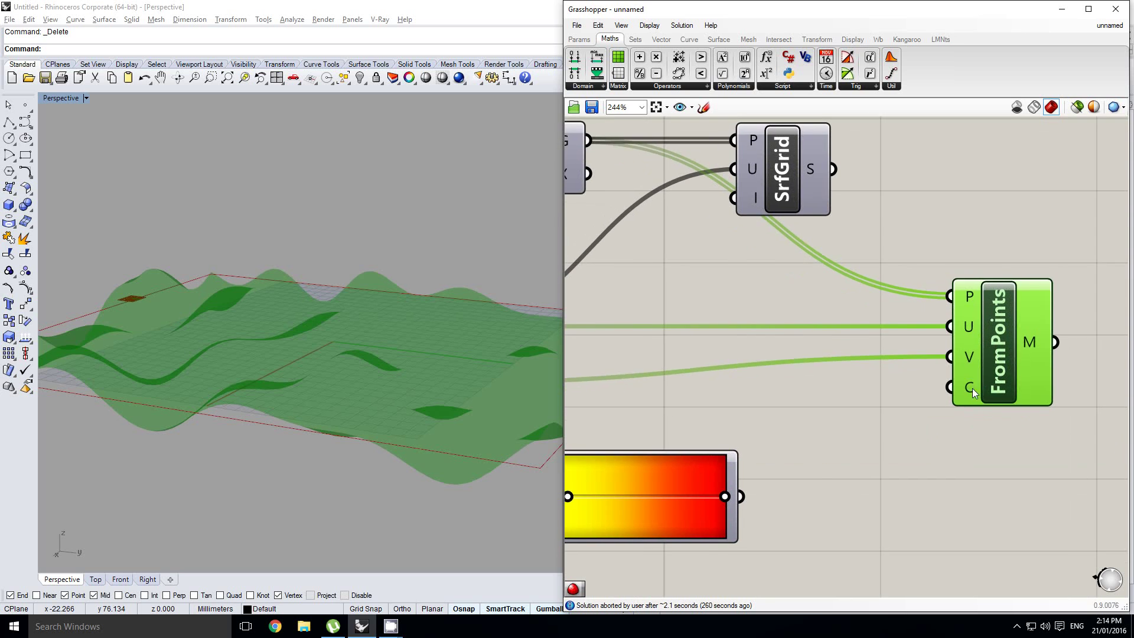
click(841, 228)
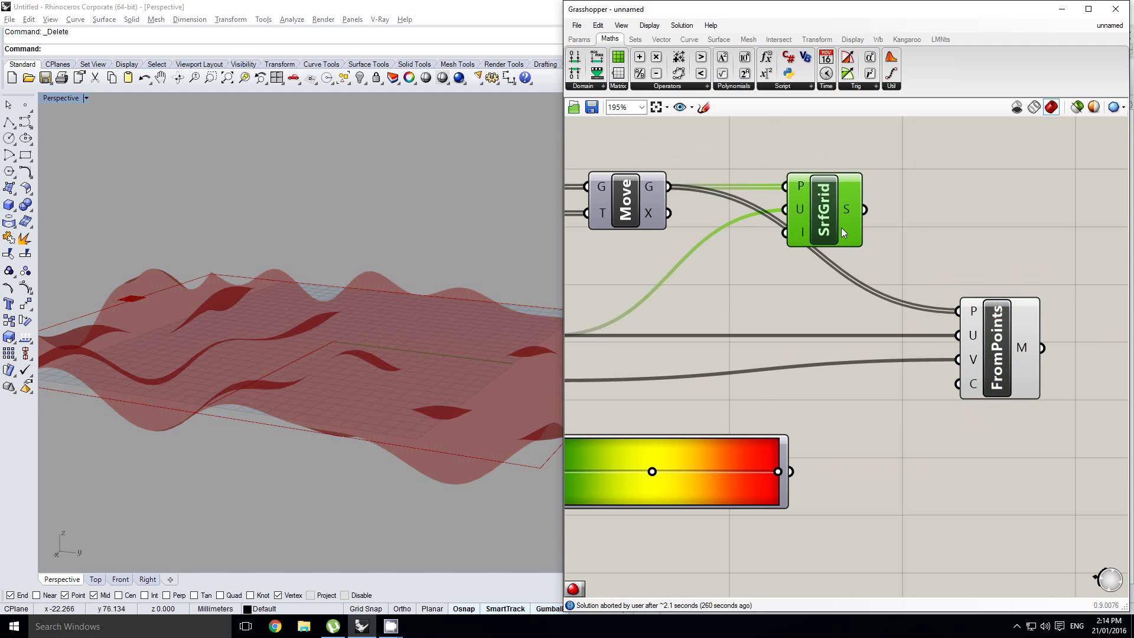
right_drag(939, 298, 892, 326)
click(918, 281)
Connect the Gradient output to the C input of the FromPoints component to colour the mesh vertices.
scroll(930, 325, down, 1)
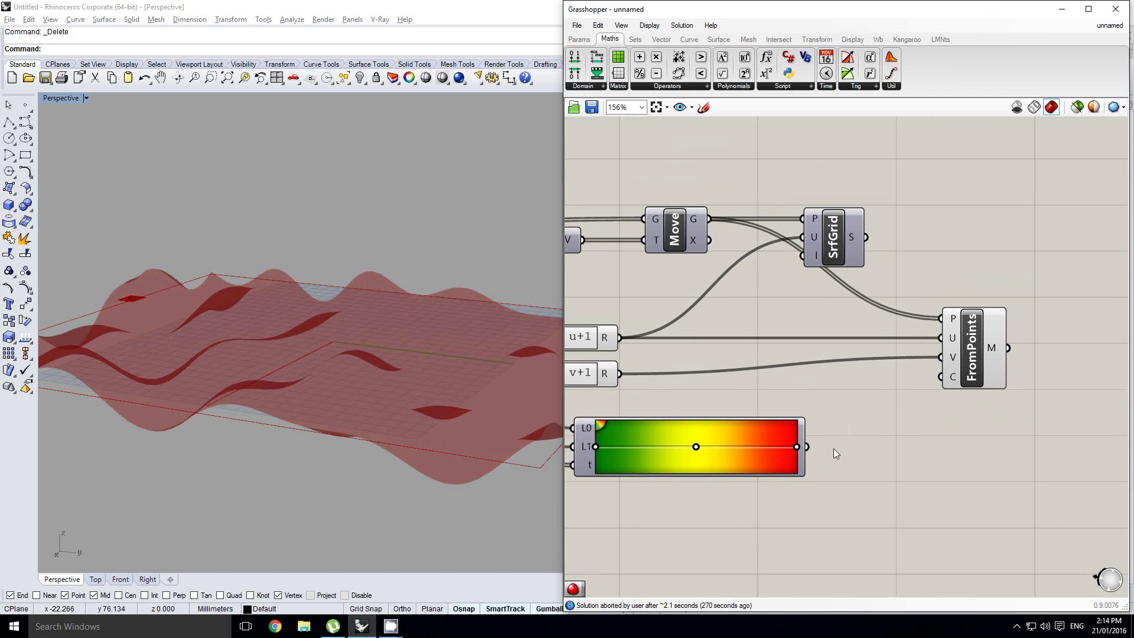
drag(808, 457, 944, 387)
right_drag(518, 376, 390, 396)
right_drag(290, 404, 360, 330)
right_drag(863, 371, 967, 360)
right_drag(817, 386, 850, 364)
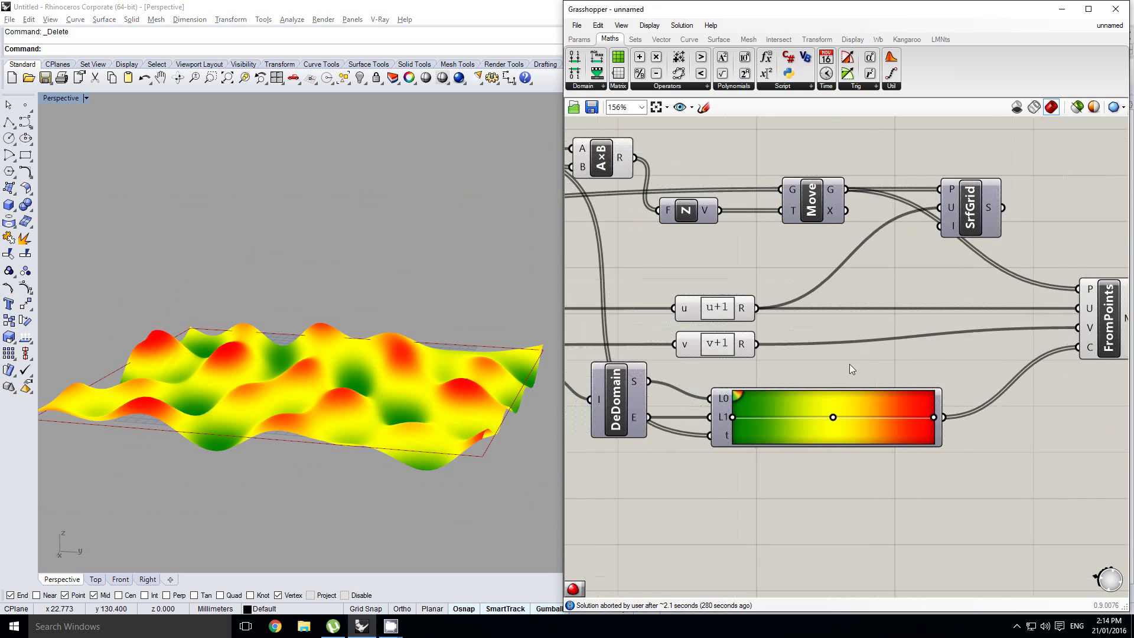
Shift the Gradient's yellow grip towards the red end and its first green grip to just before the middle.
scroll(850, 364, up, 2)
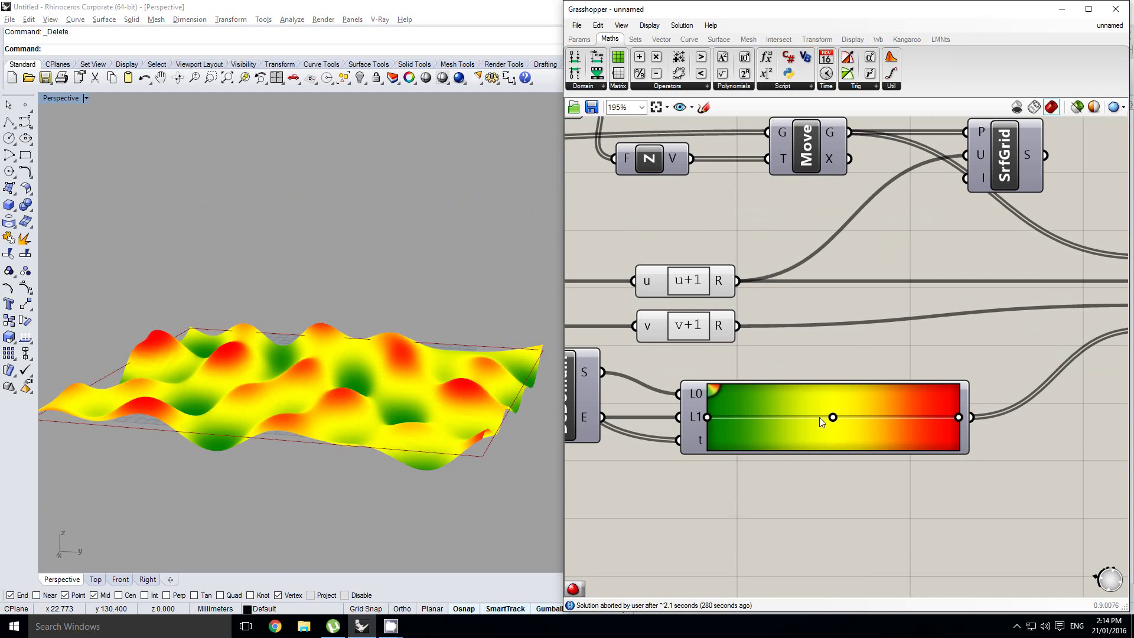
drag(832, 417, 908, 417)
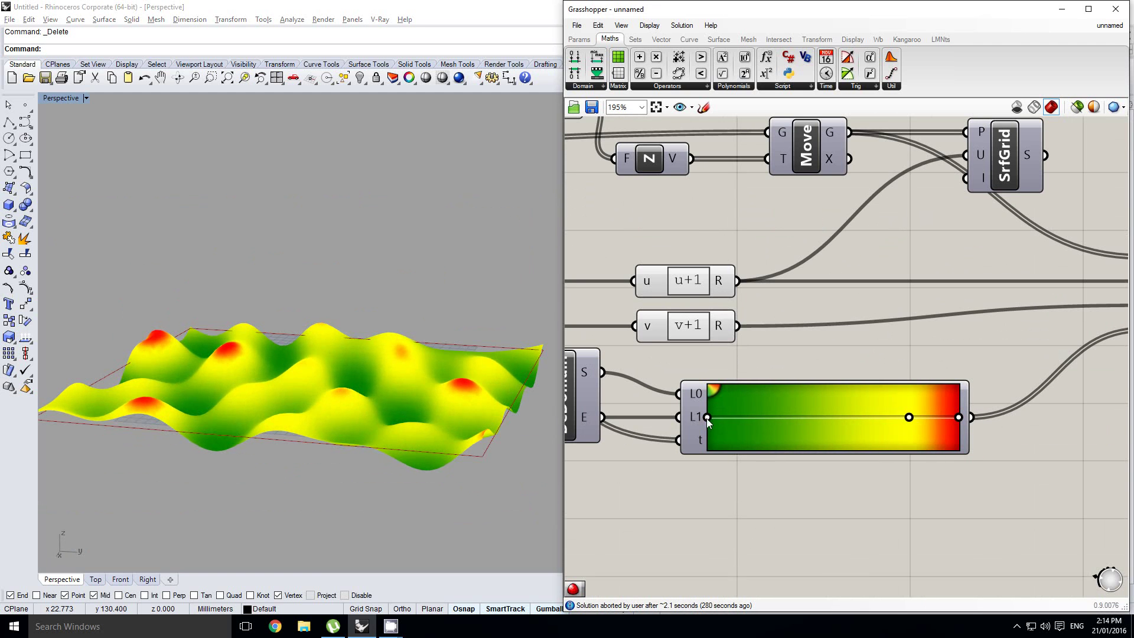
drag(707, 417, 809, 417)
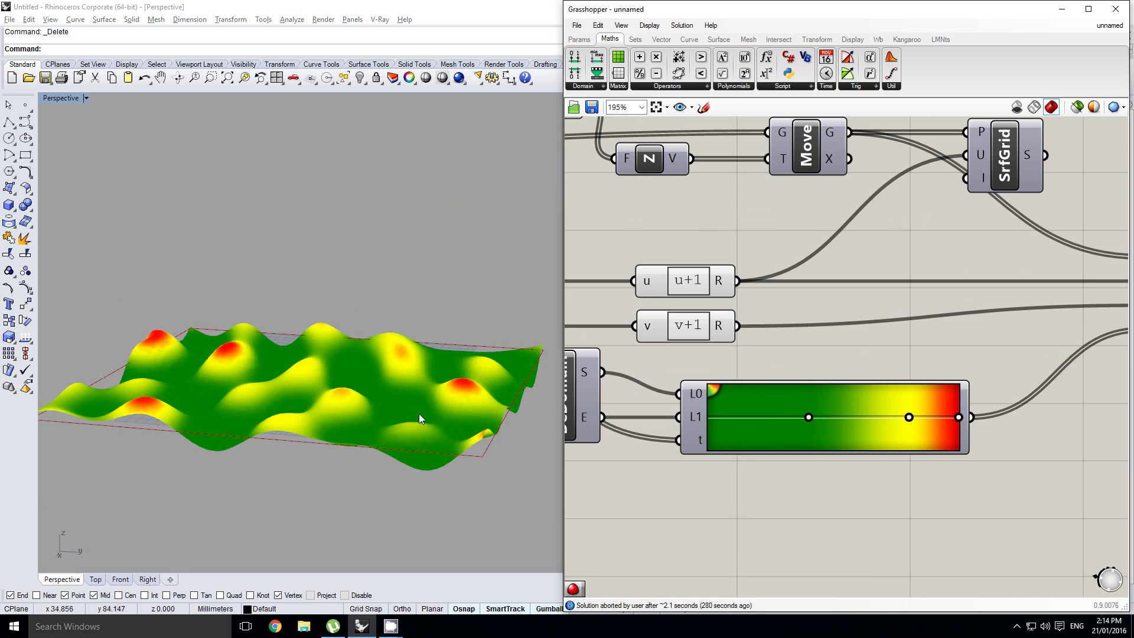
Examine the colour distribution on the wave mesh from different angles and distances.
right_drag(420, 414, 375, 440)
scroll(361, 400, up, 3)
right_drag(362, 400, 354, 375)
scroll(334, 358, up, 3)
scroll(314, 340, down, 6)
shift+right_drag(445, 377, 407, 373)
right_drag(770, 354, 864, 360)
scroll(836, 350, down, 2)
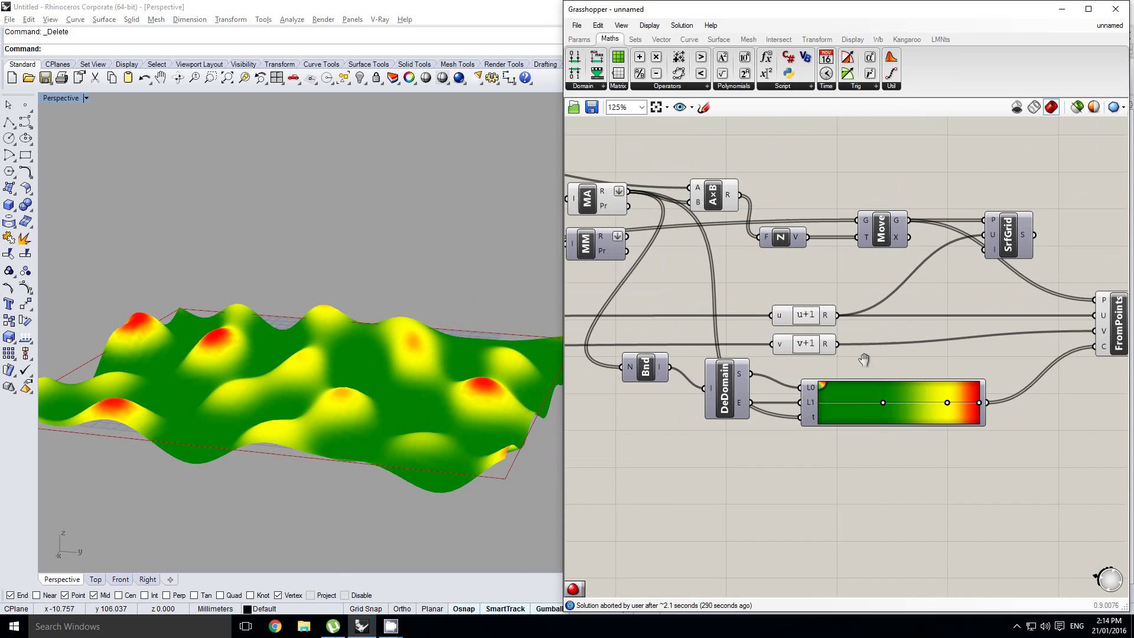
Try the red-orange-yellow-blue preset on the Gradient component and undo it.
scroll(904, 400, up, 3)
right_click(913, 406)
mouse_move(960, 473)
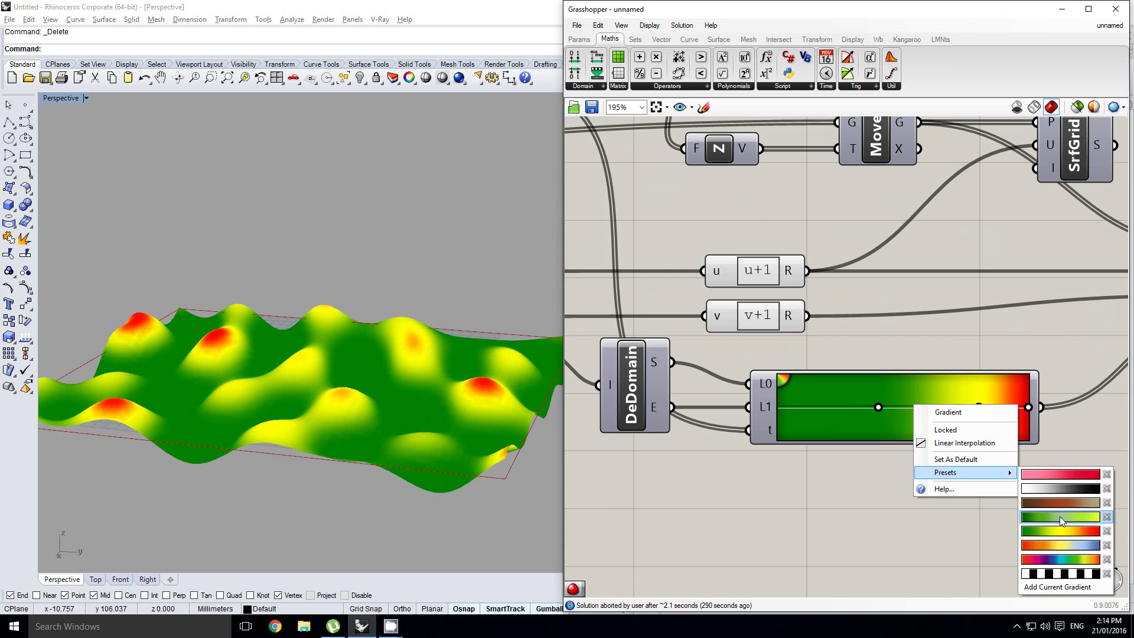
click(1060, 545)
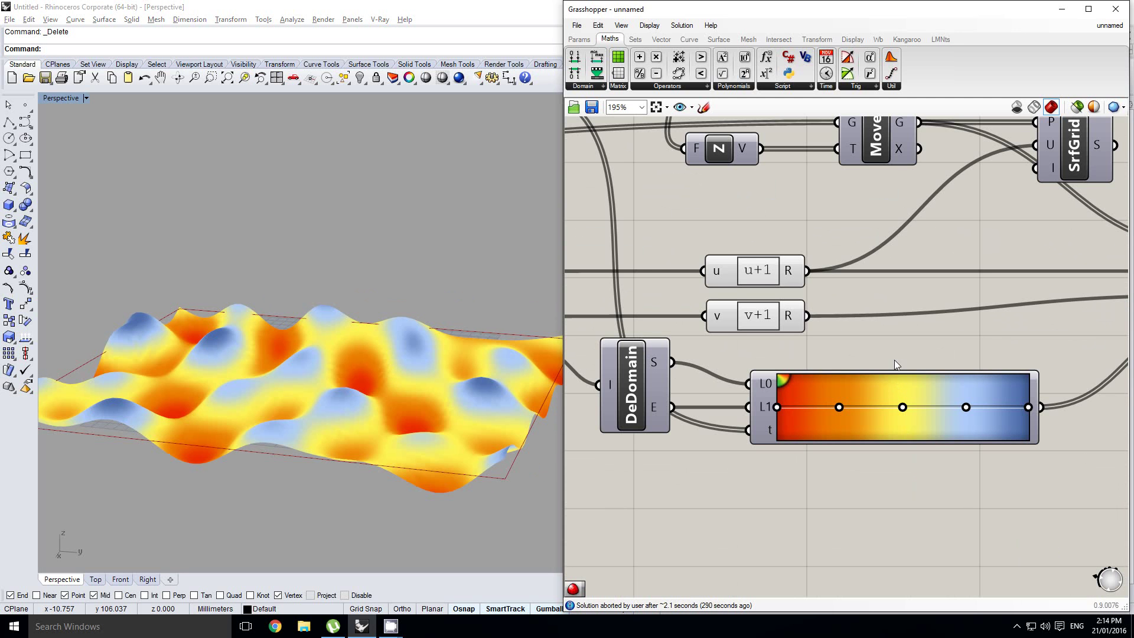
key(ctrl+z)
Inspect the coloured wave mesh from a higher viewpoint together with the components that generate it.
right_drag(895, 354, 888, 355)
shift+right_drag(507, 369, 455, 379)
shift+right_drag(372, 381, 453, 403)
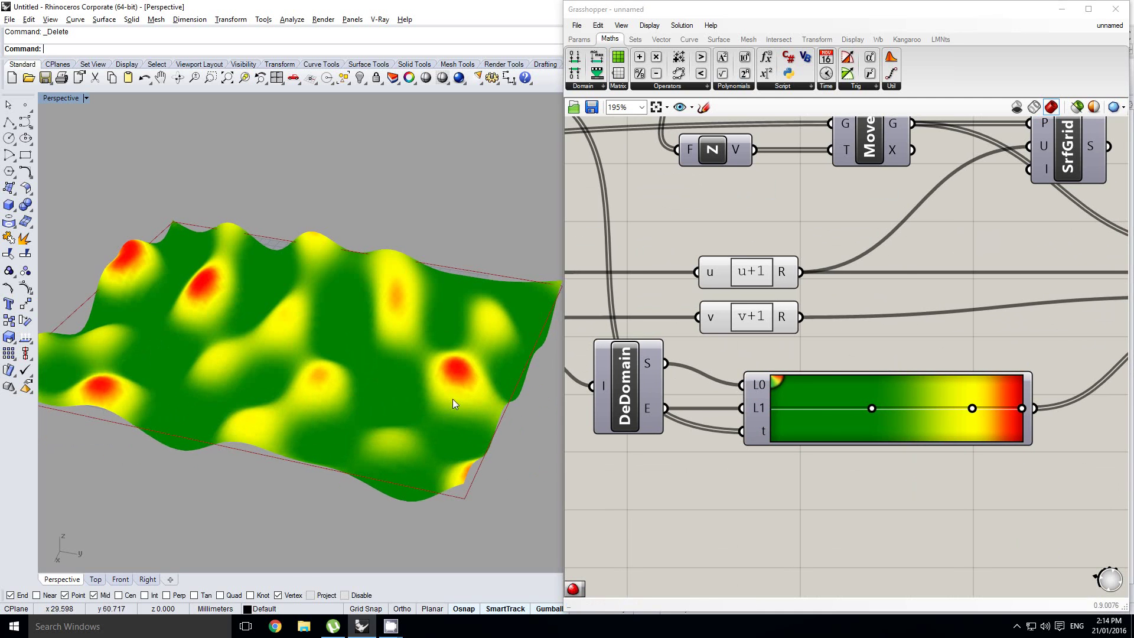
right_drag(764, 354, 828, 350)
click(951, 334)
scroll(951, 335, down, 3)
scroll(926, 337, down, 2)
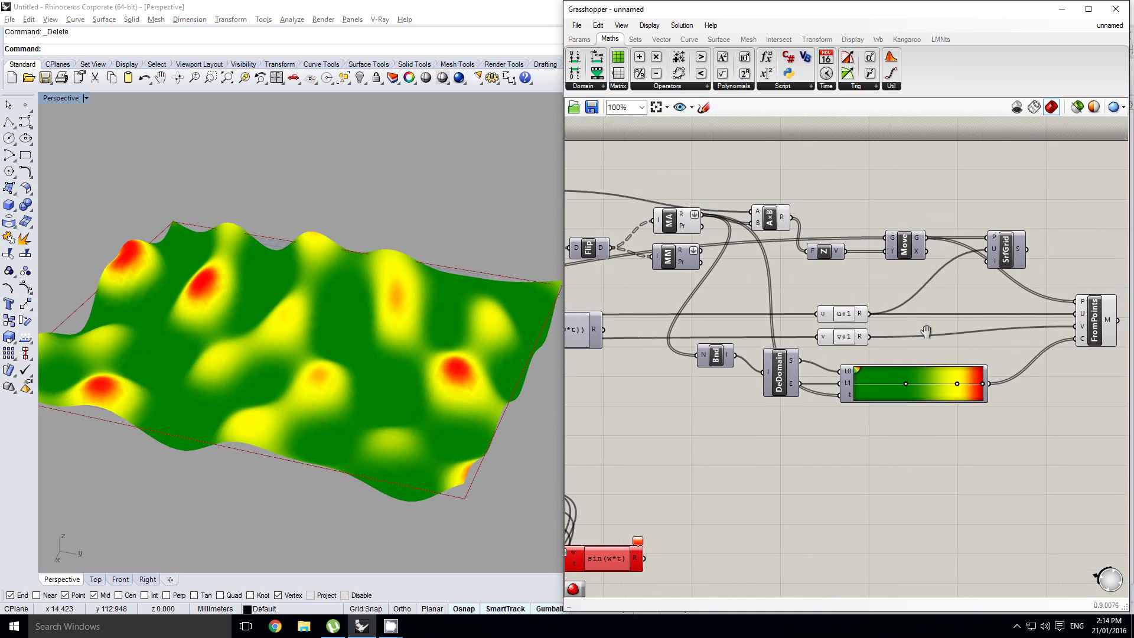
mouse_move(347, 337)
right_down()
mouse_move(303, 359)
mouse_move(331, 423)
mouse_move(381, 370)
mouse_move(373, 357)
mouse_move(363, 370)
right_up()
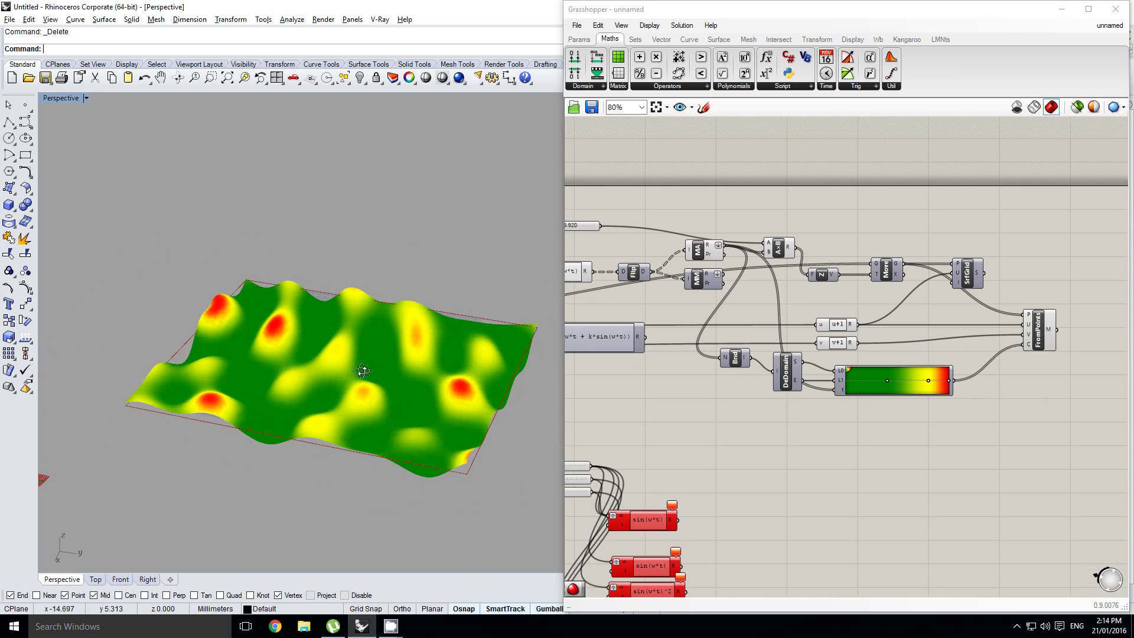
scroll(958, 340, up, 3)
Bake the mesh from the FromPoints component into the Rhino document and turn off the component's preview.
click(958, 340)
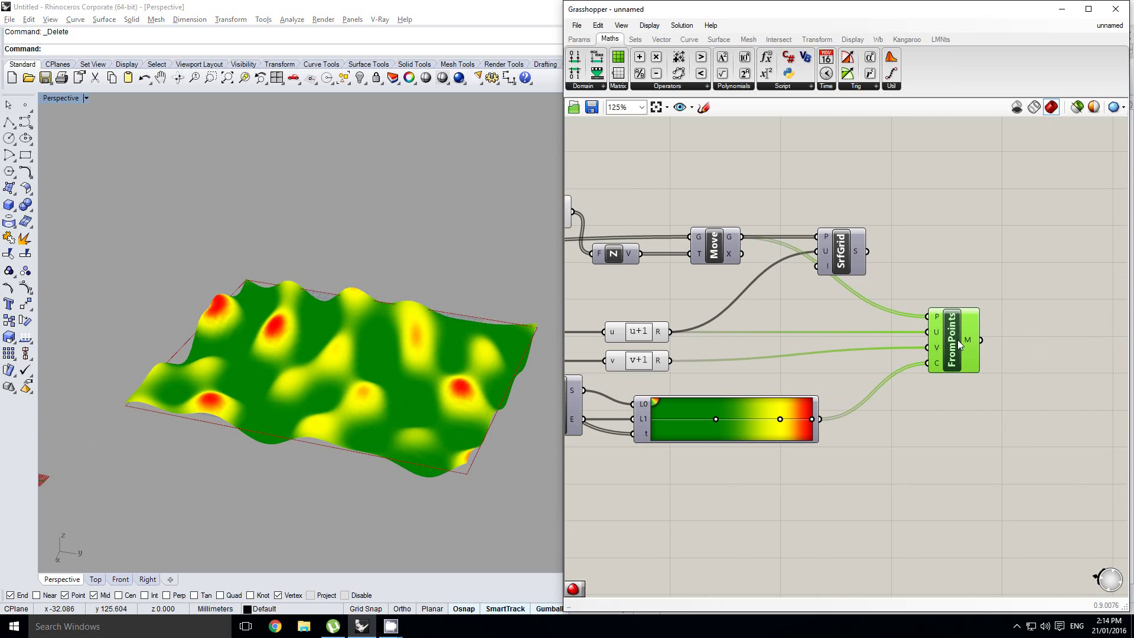
middle_click(958, 340)
click(982, 364)
middle_click(958, 341)
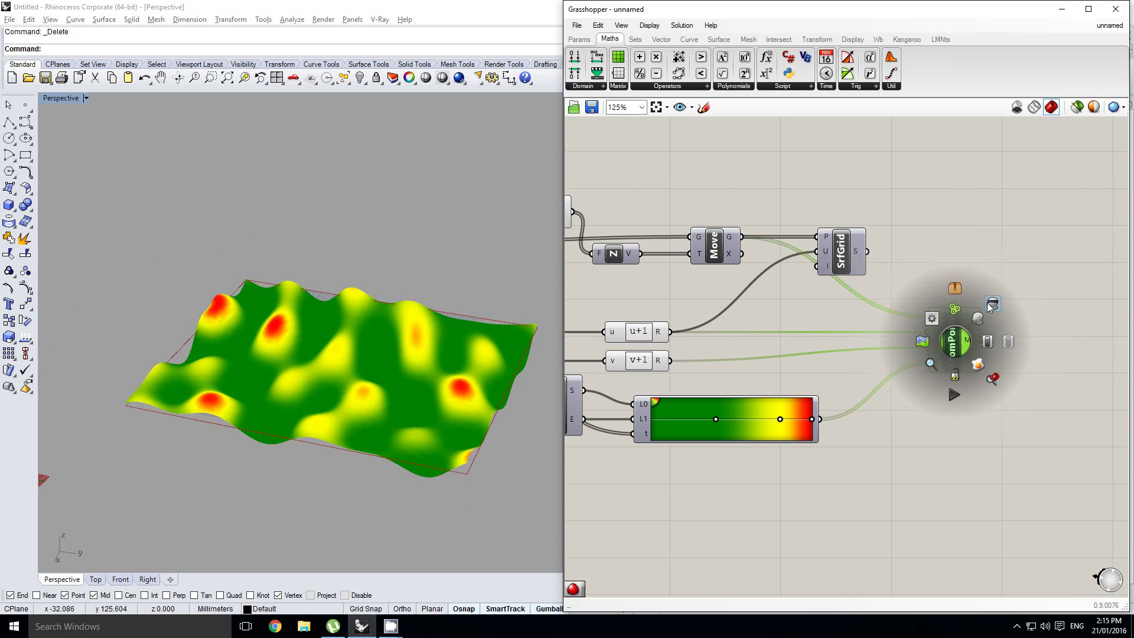
click(989, 303)
Select the baked mesh to inspect its faces and vertex colours up close, and deselect it.
scroll(438, 391, up, 2)
click(424, 339)
scroll(424, 339, up, 3)
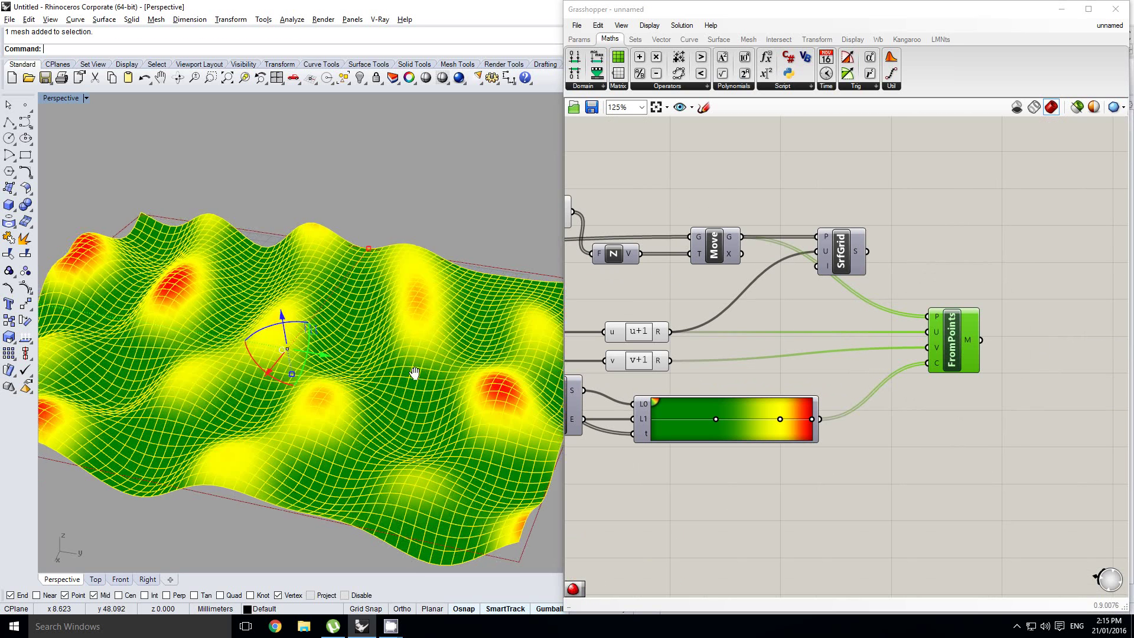
right_drag(413, 374, 408, 196)
scroll(364, 418, down, 2)
click(407, 193)
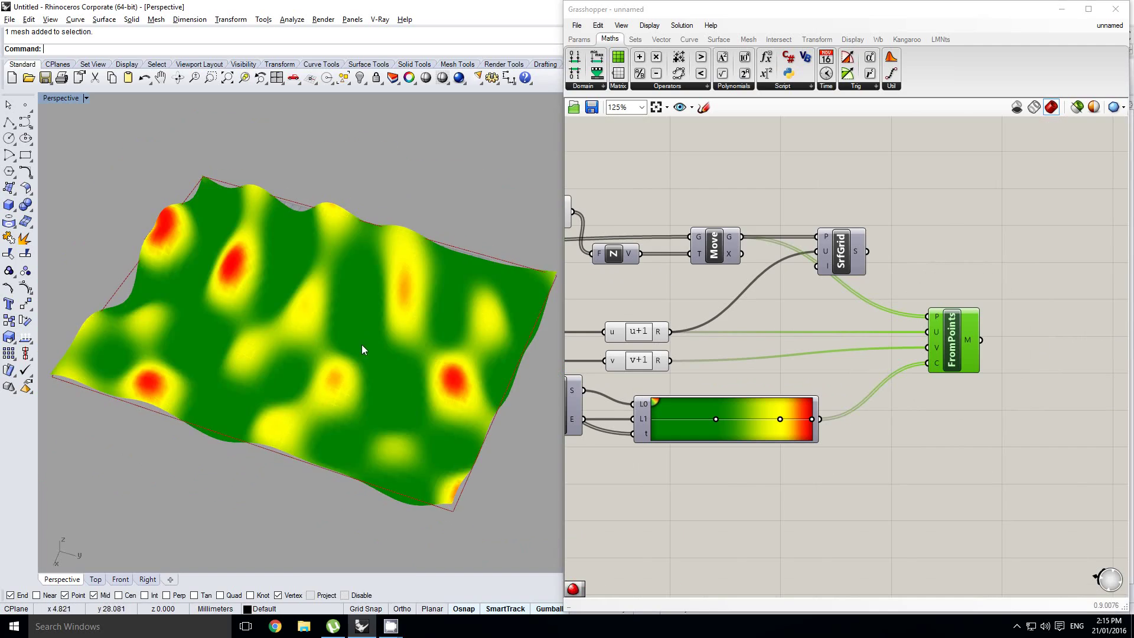
Delete the baked mesh from the Rhino document and turn the preview of the FromPoints component back on.
click(363, 349)
right_drag(363, 349, 342, 337)
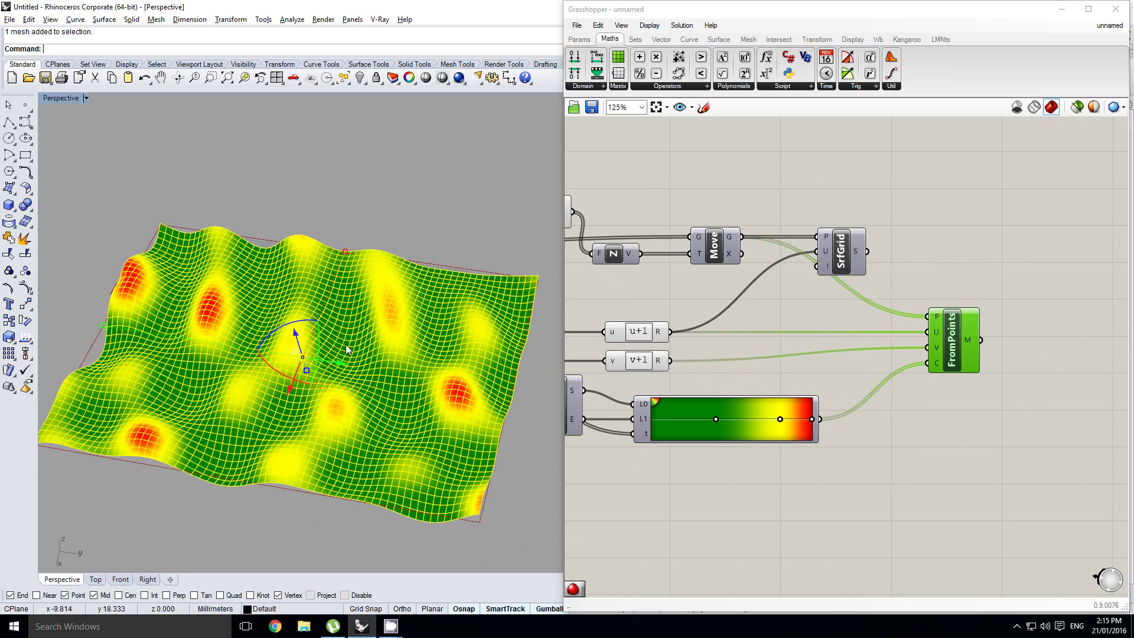
key(Delete)
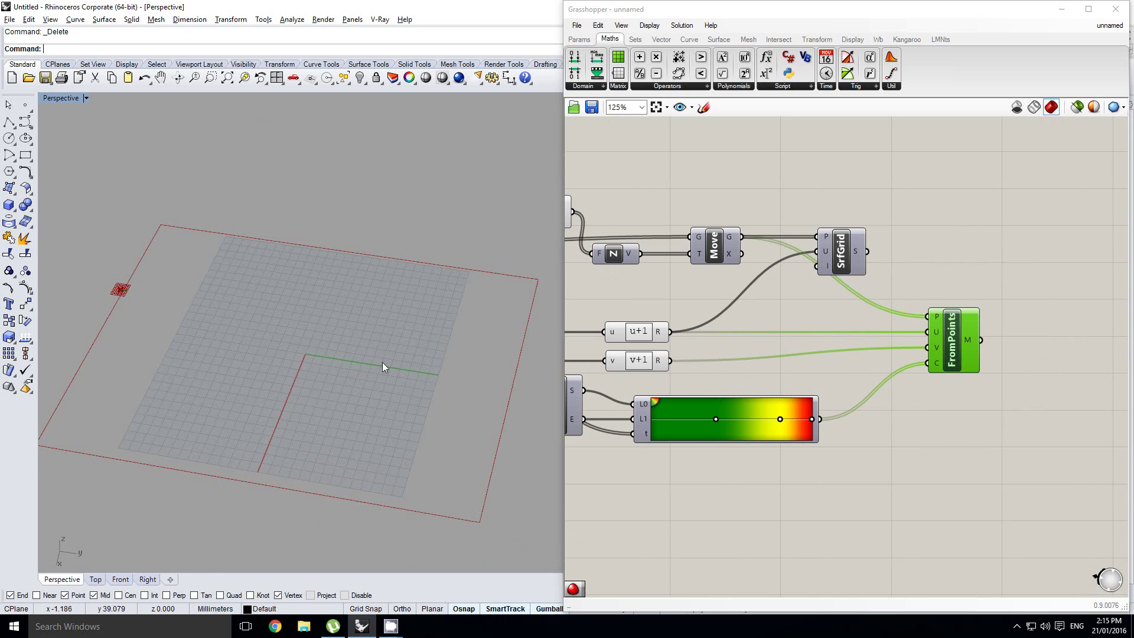
middle_click(973, 330)
click(994, 308)
Review the coloured wave mesh and the complete definition from the sine expressions to the Gradient and FromPoints components.
right_drag(992, 303, 1083, 300)
right_drag(409, 368, 382, 359)
scroll(393, 342, down, 7)
scroll(862, 289, down, 5)
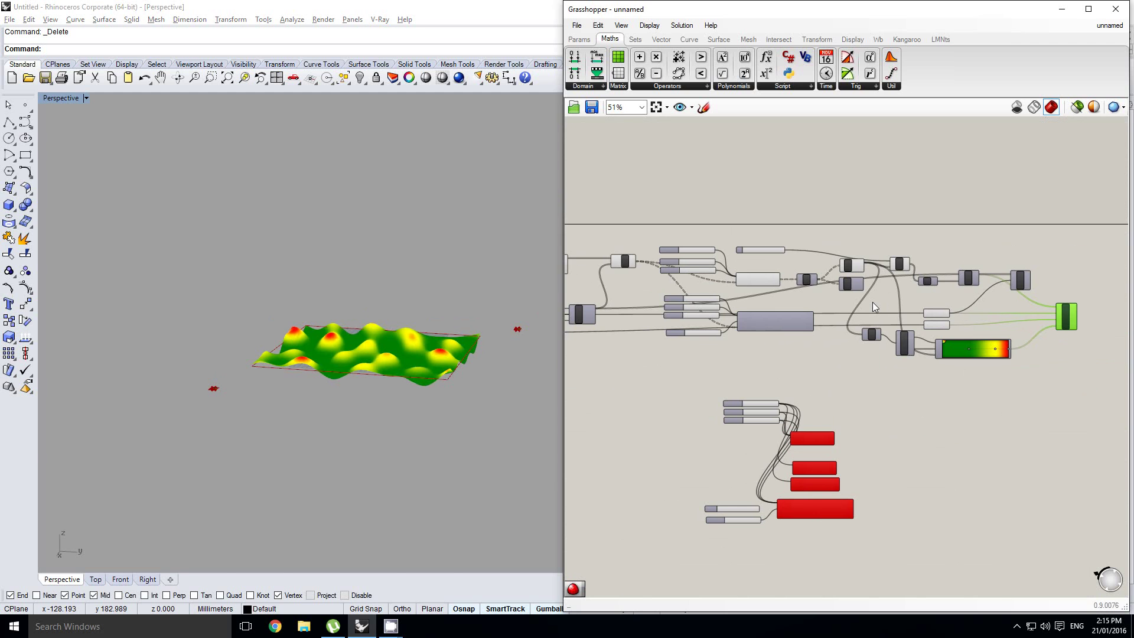
right_drag(866, 295, 850, 304)
scroll(827, 309, up, 2)
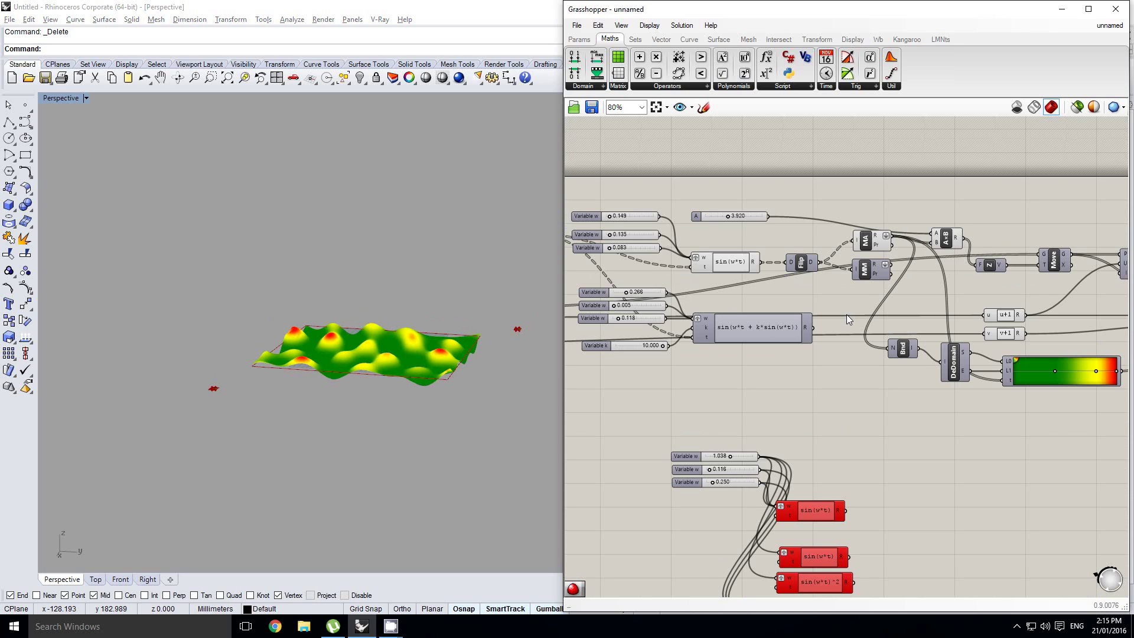
right_drag(933, 289, 763, 283)
click(923, 372)
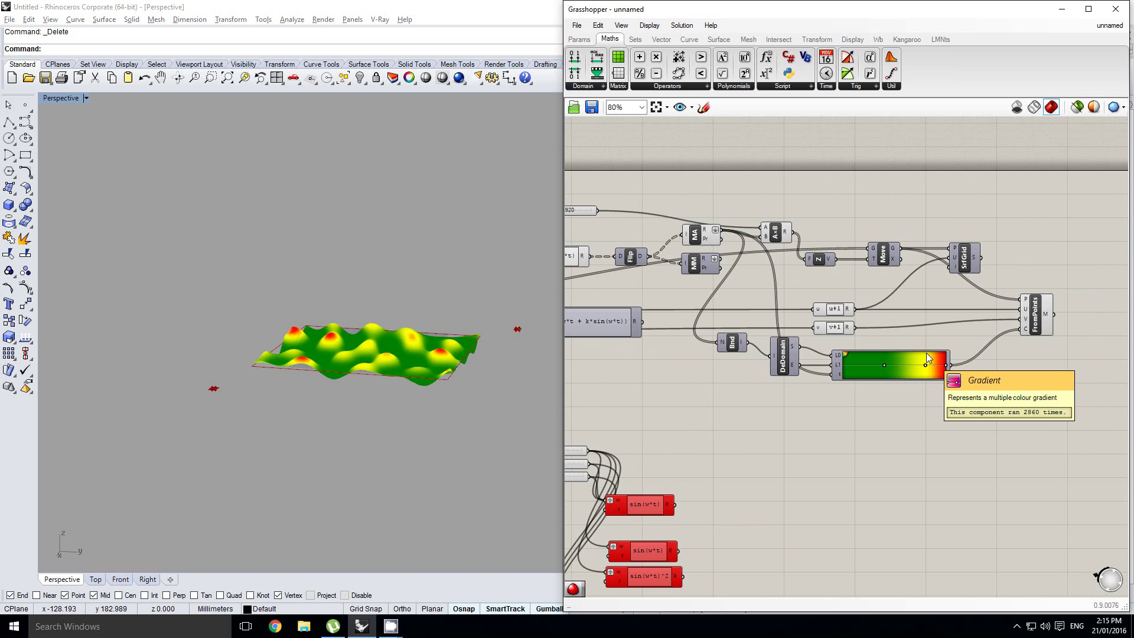
key(alt+Tab)
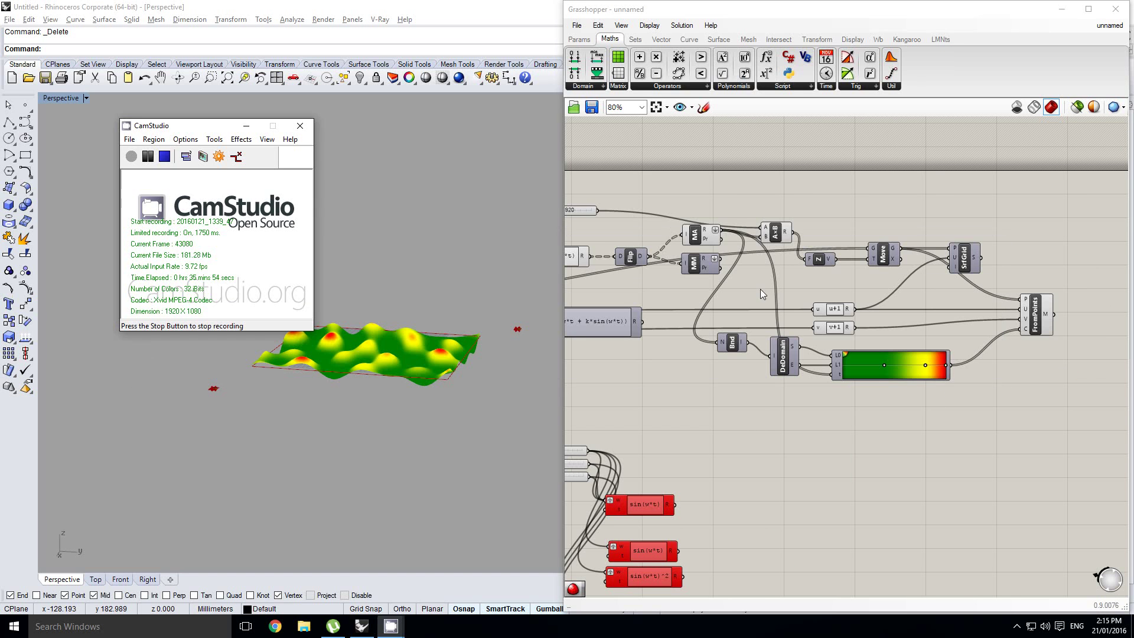